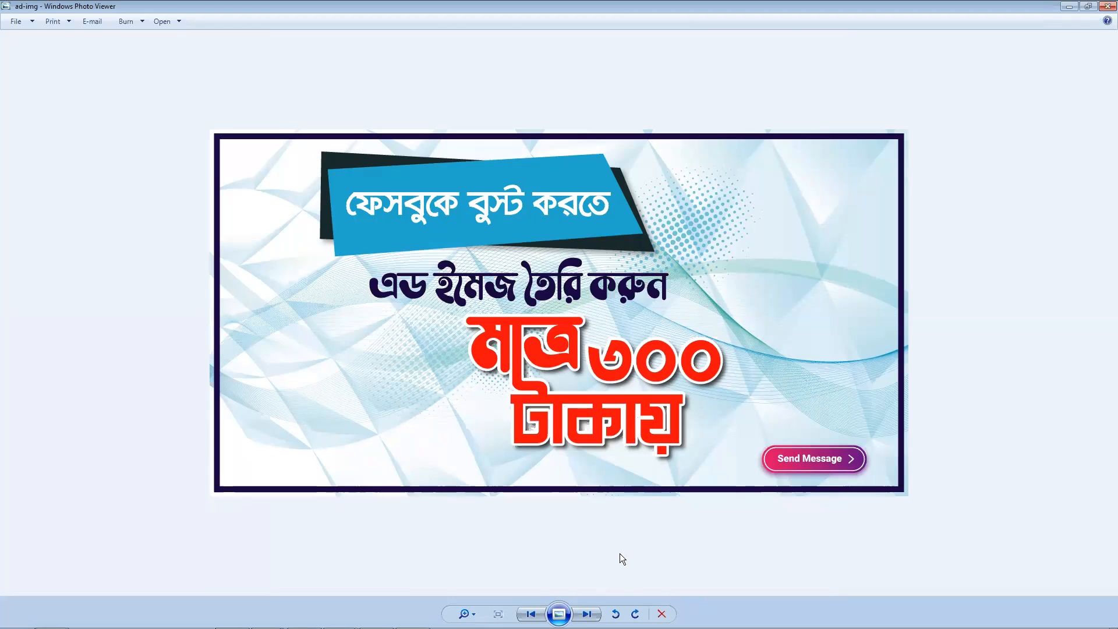
Close the ad-img and again 4 image previews to get back to the desktop
mouse_move(608, 627)
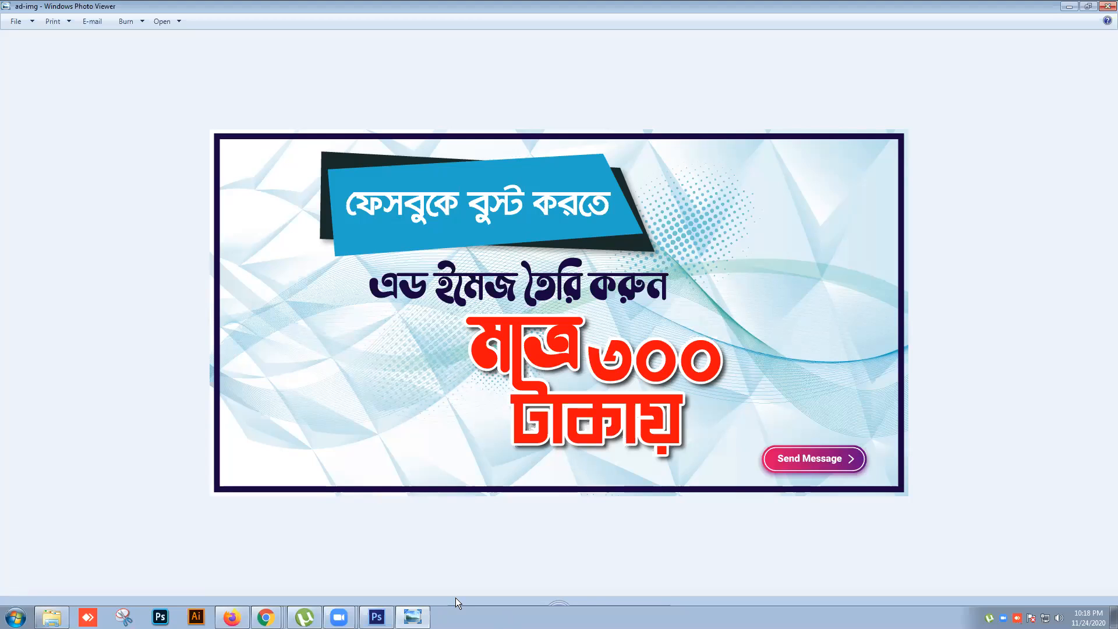
mouse_move(430, 616)
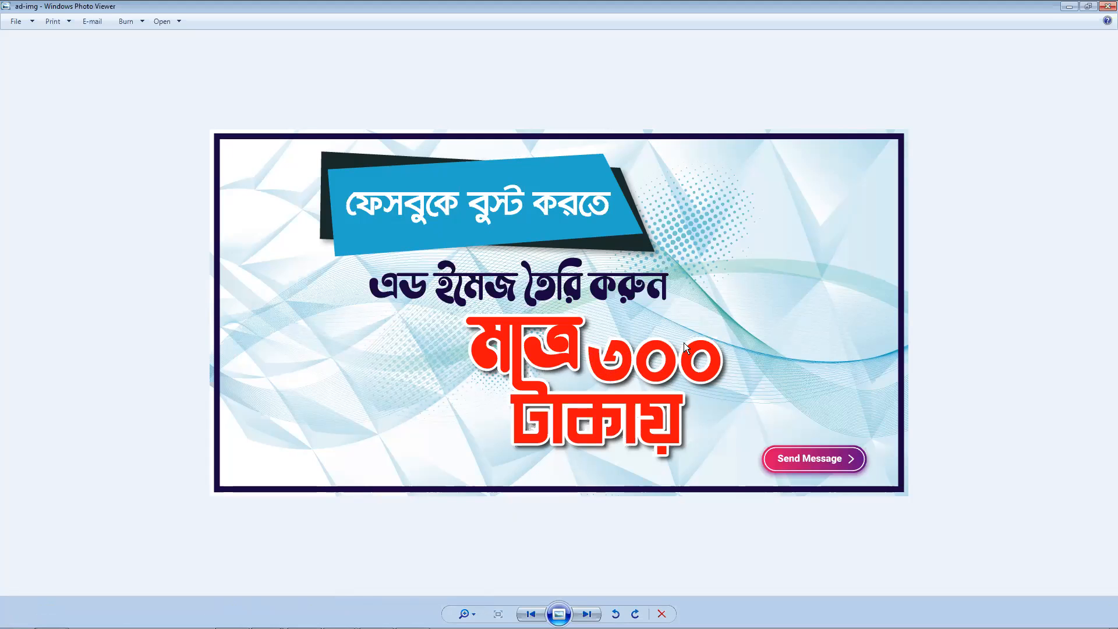
left_click(1106, 6)
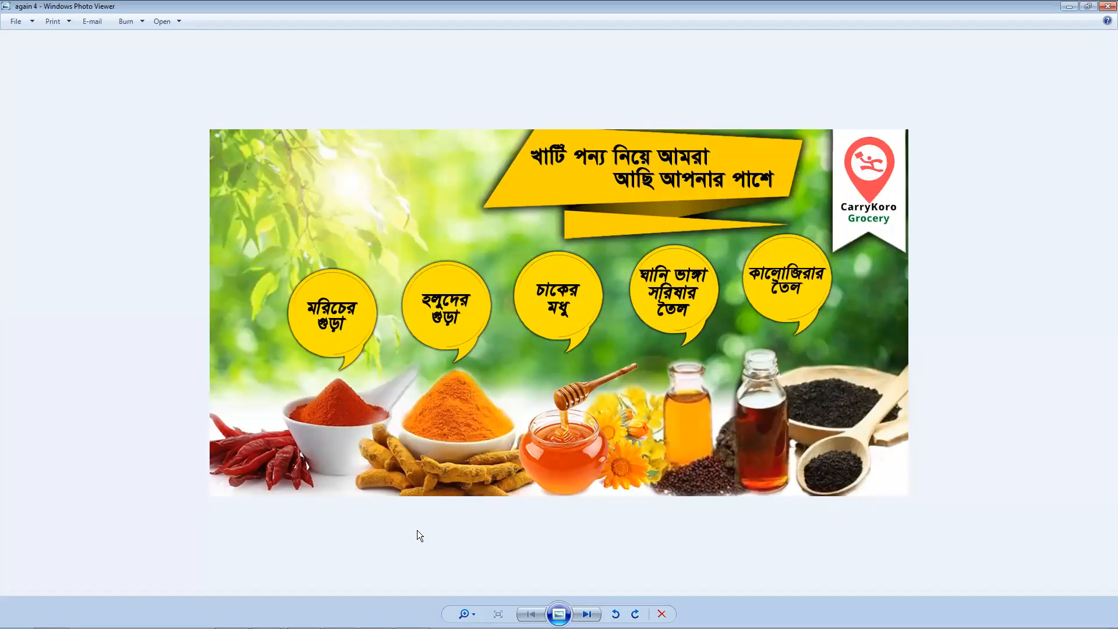
left_click(1108, 6)
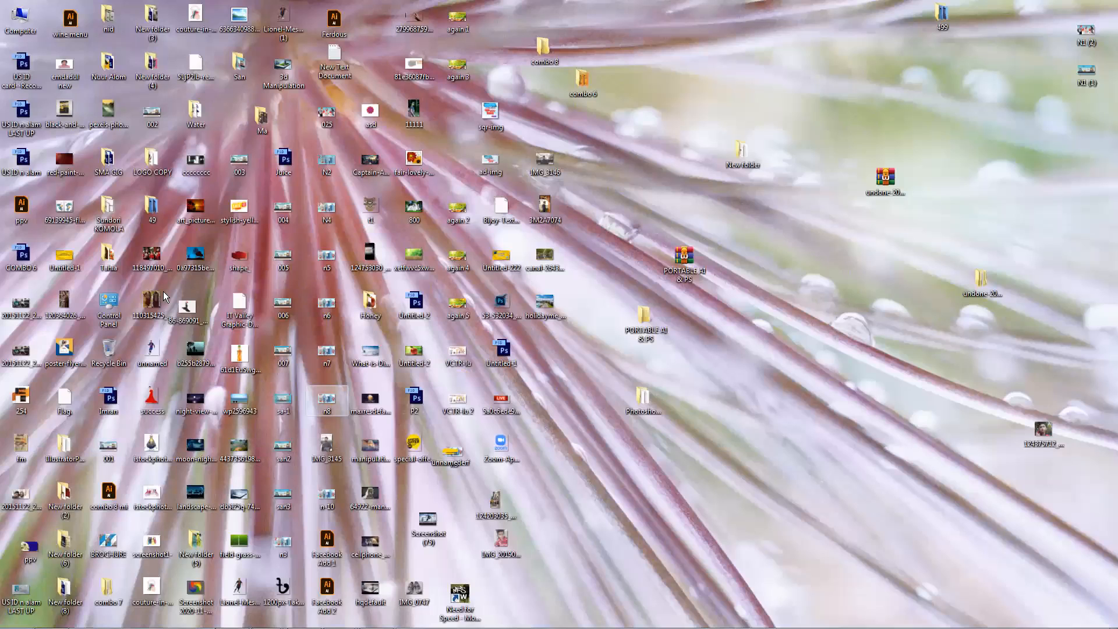
Open the san3 image from the desktop, browse the CarryKoro ad images through n5, and close the viewer
left_click(239, 447)
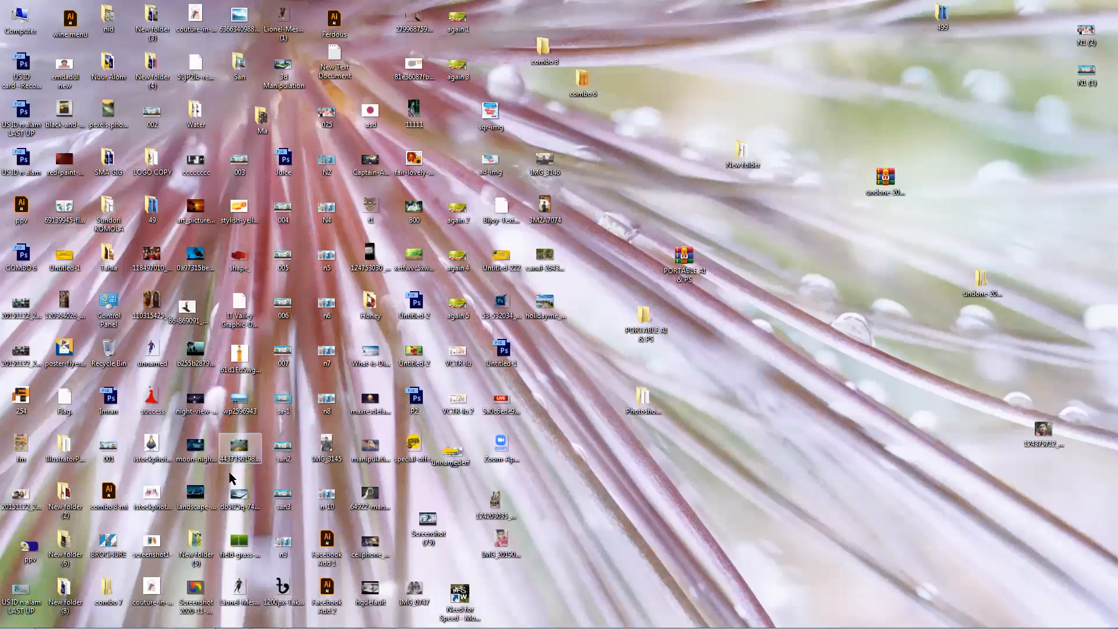
double_click(281, 492)
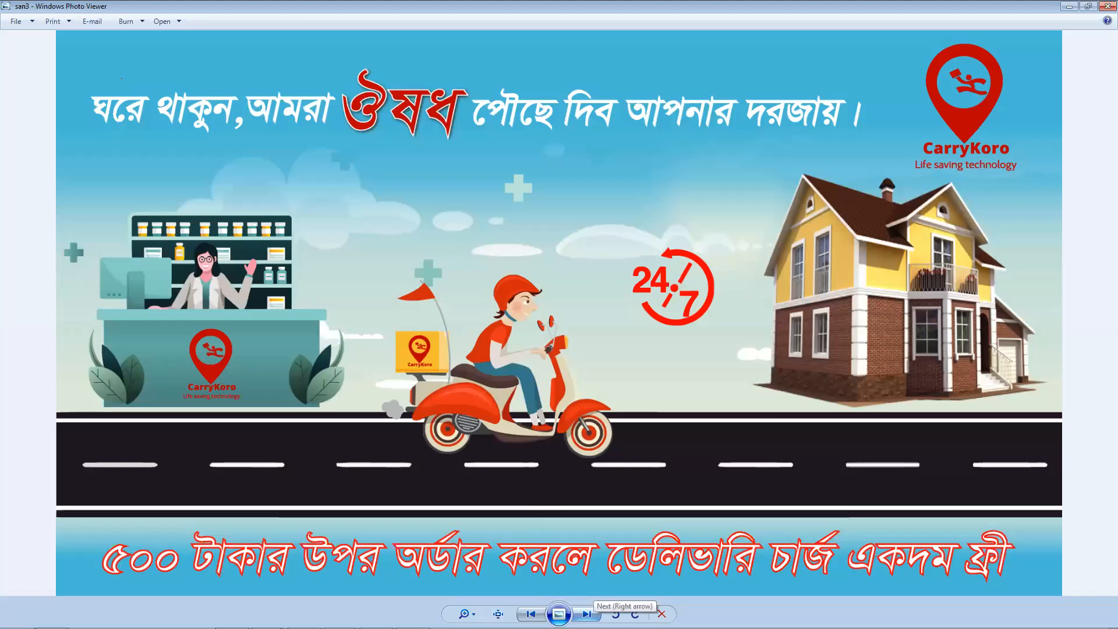
left_click(585, 613)
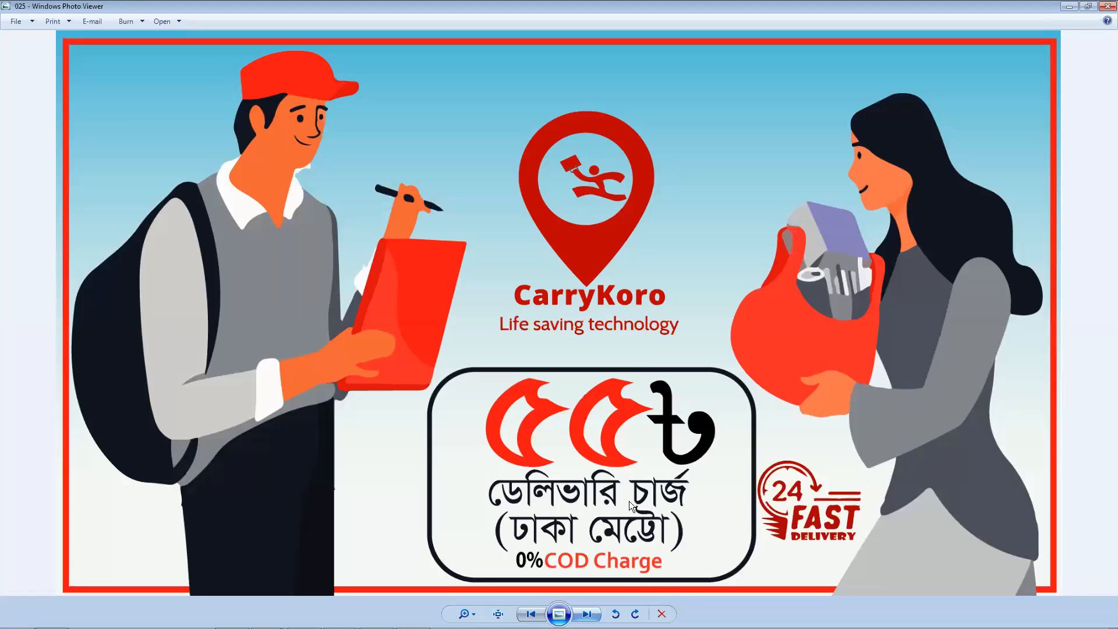
left_click(585, 613)
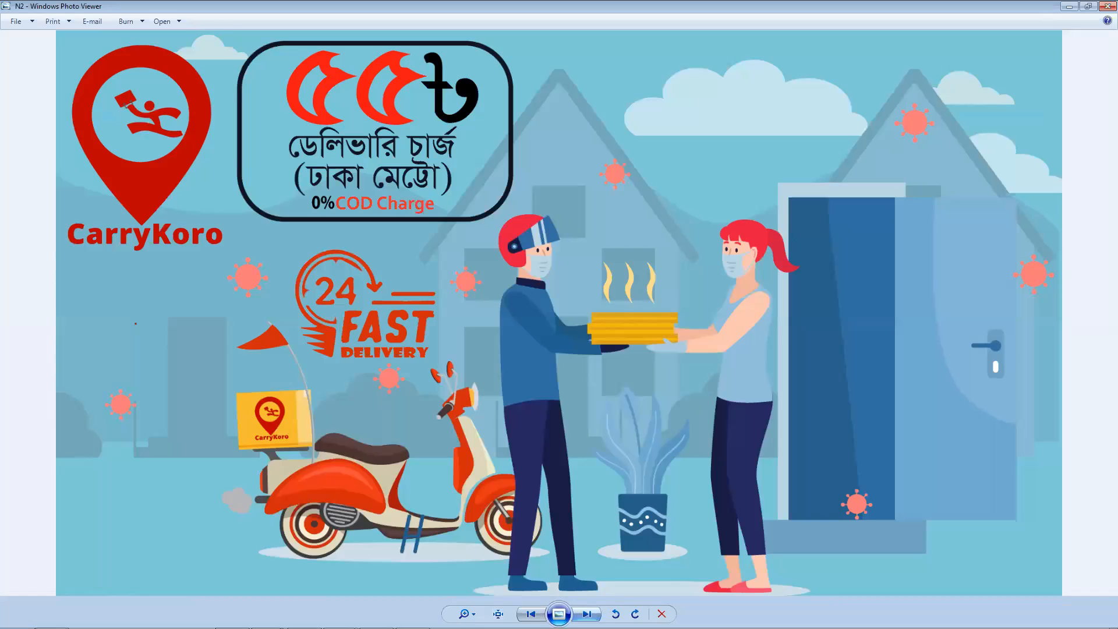
key("Right")
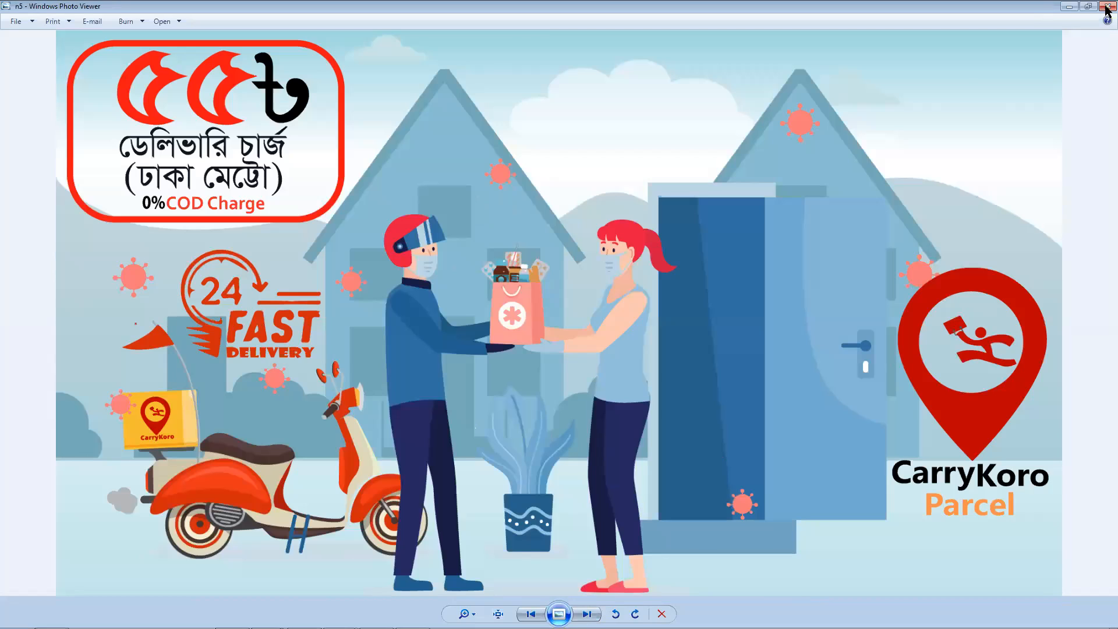
key("alt+F4")
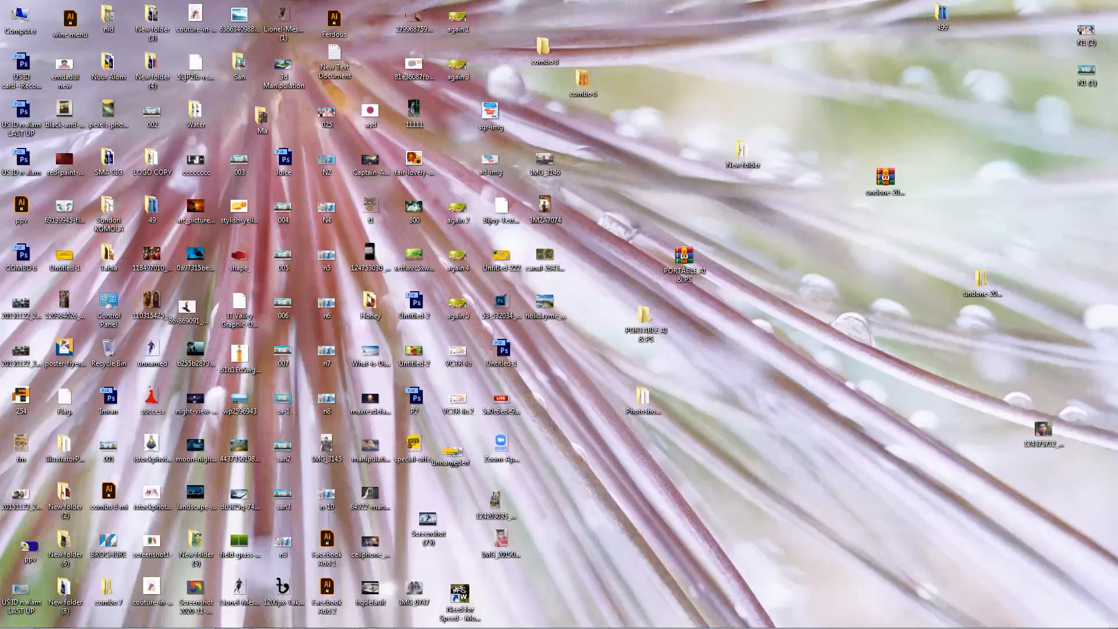
Switch to Firefox and open a new browser tab
key("super+d")
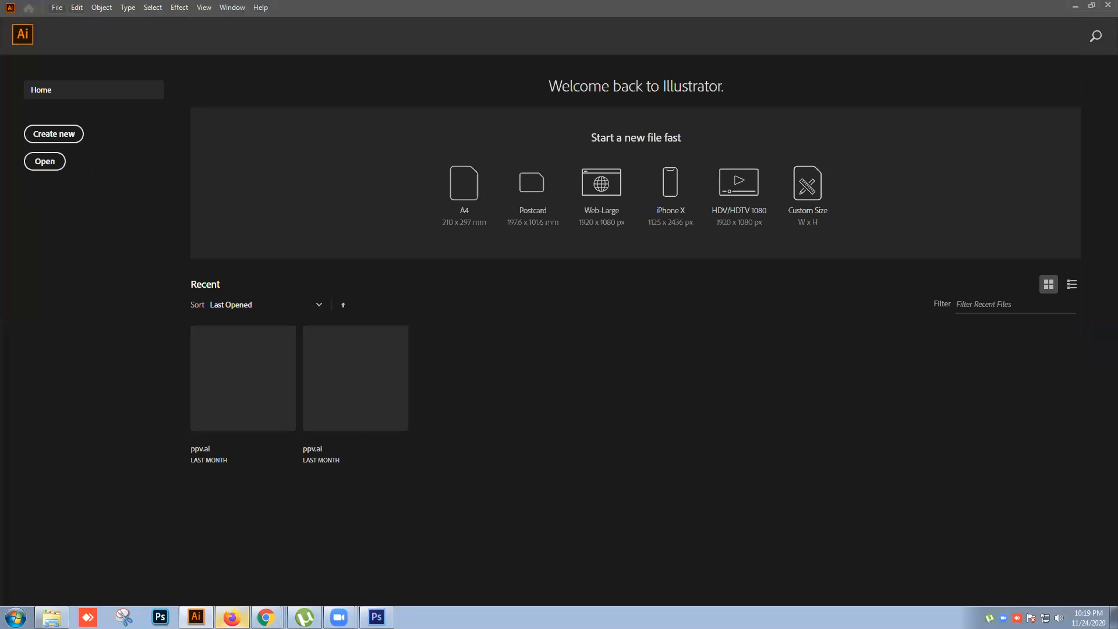
left_click(231, 616)
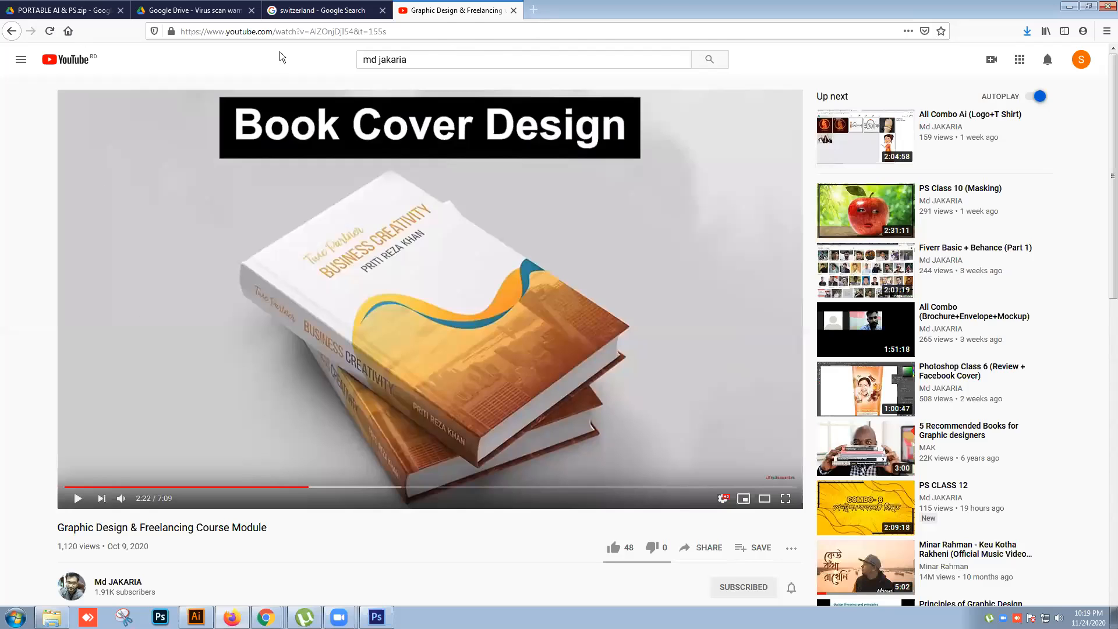
key("ctrl+t")
type("c")
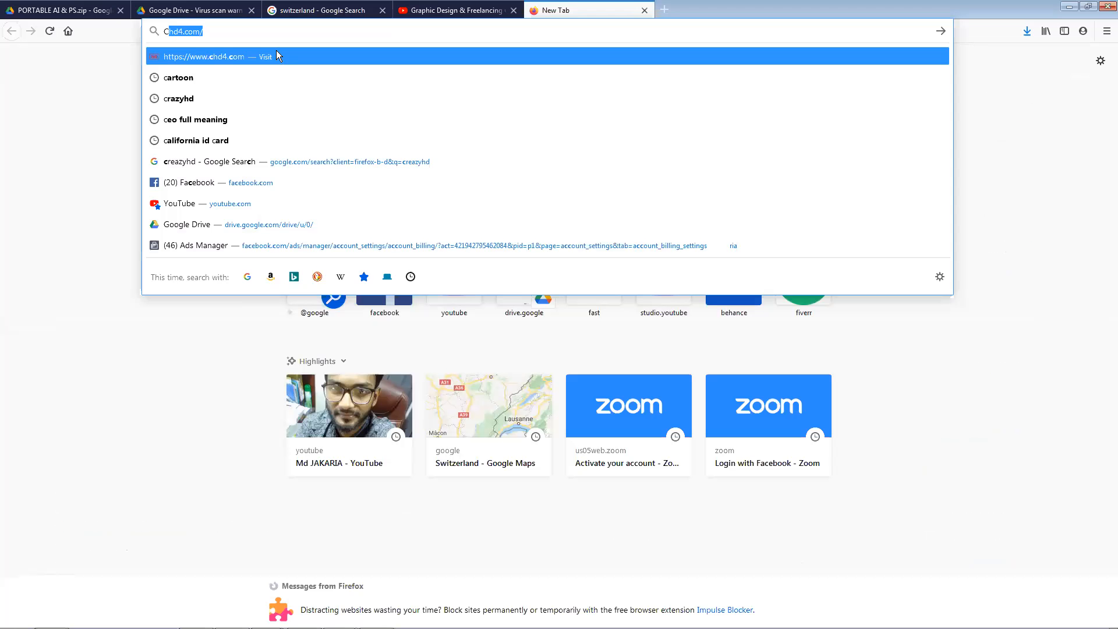
type("ALANDER")
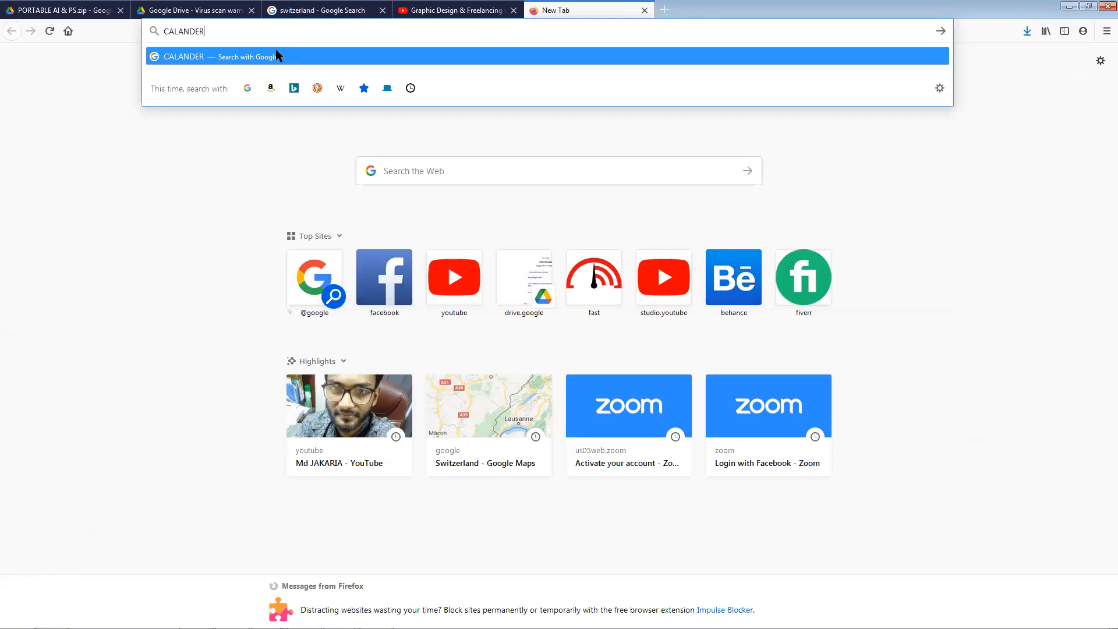
key("ctrl+a")
key("BackSpace")
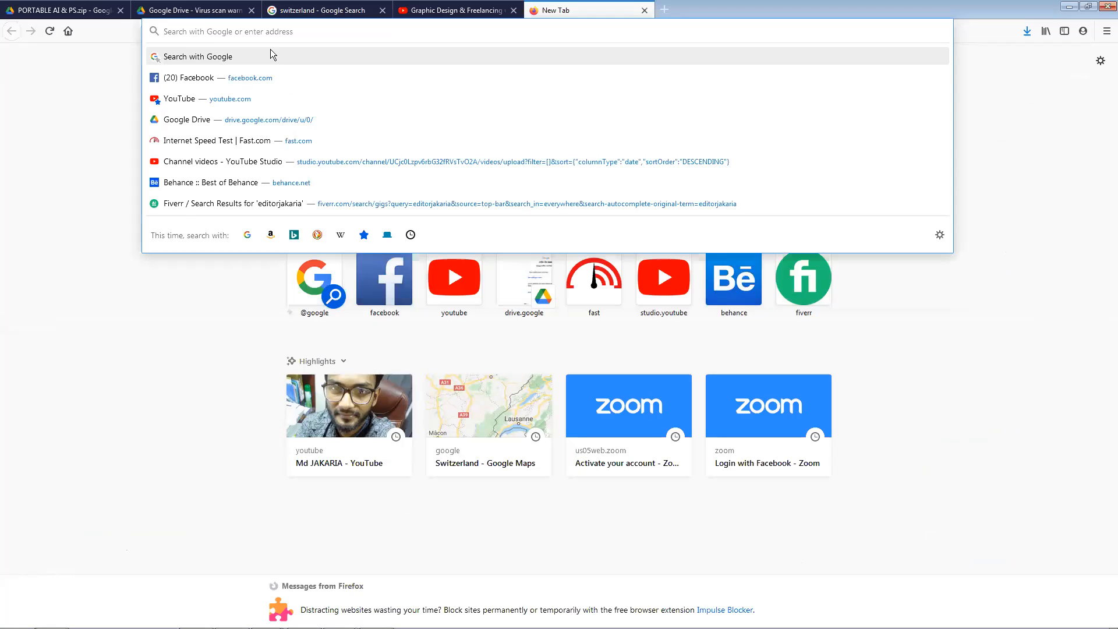
Search Google for "calendar design size" and restore the browser to a smaller floating window
type("cla")
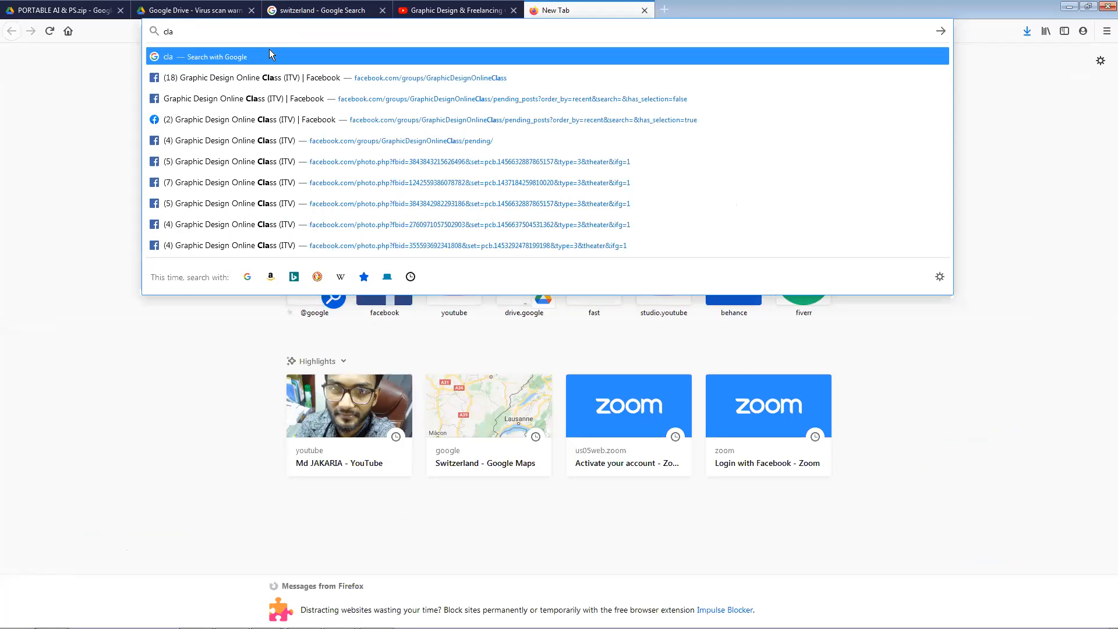
key("BackSpace")
key("BackSpace")
type("ala")
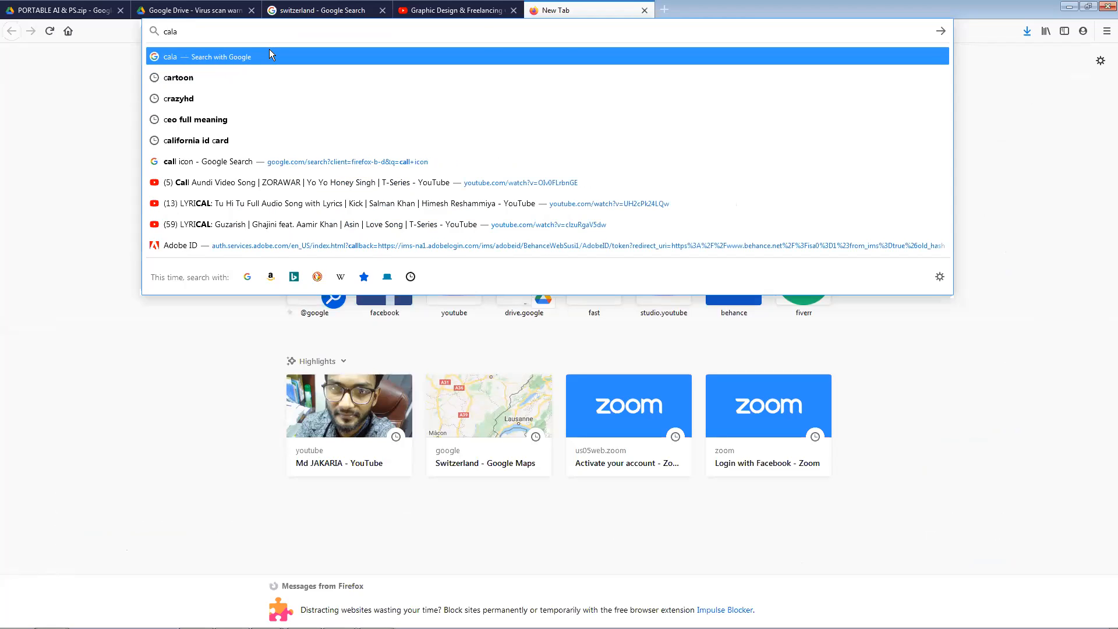
type("nder")
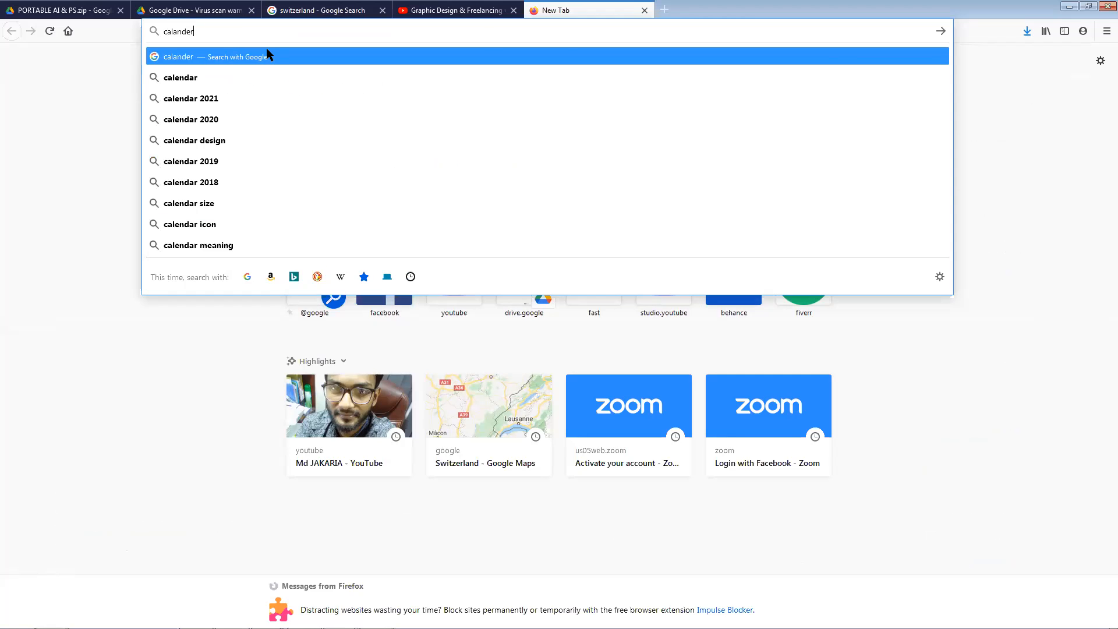
key("Down")
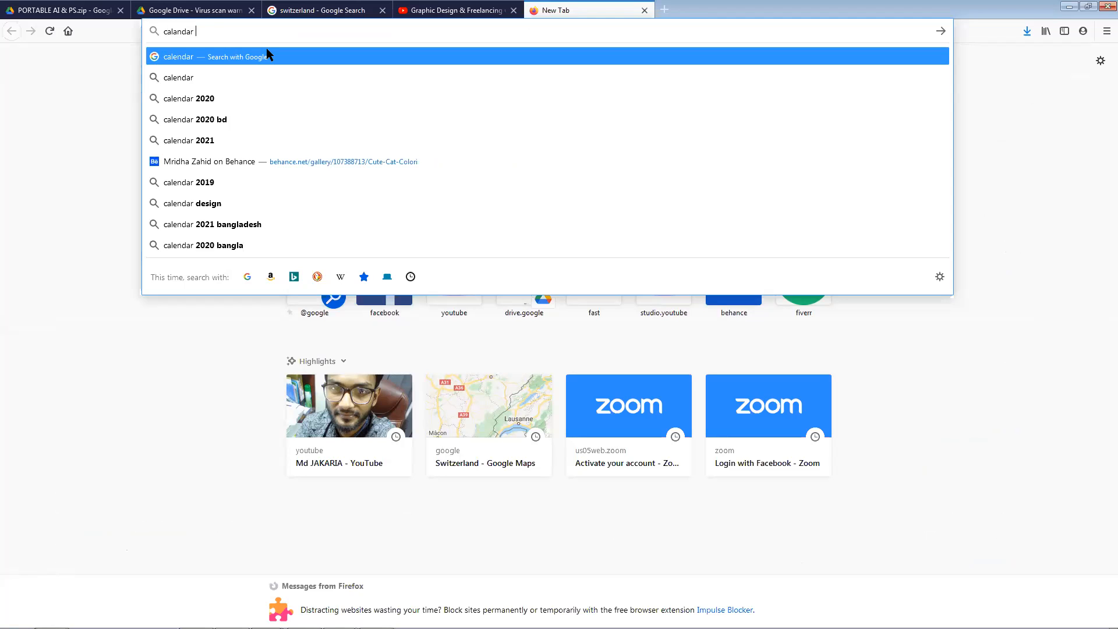
type("design")
key("Down")
key("Down")
key("Down")
key("Down")
key("Return")
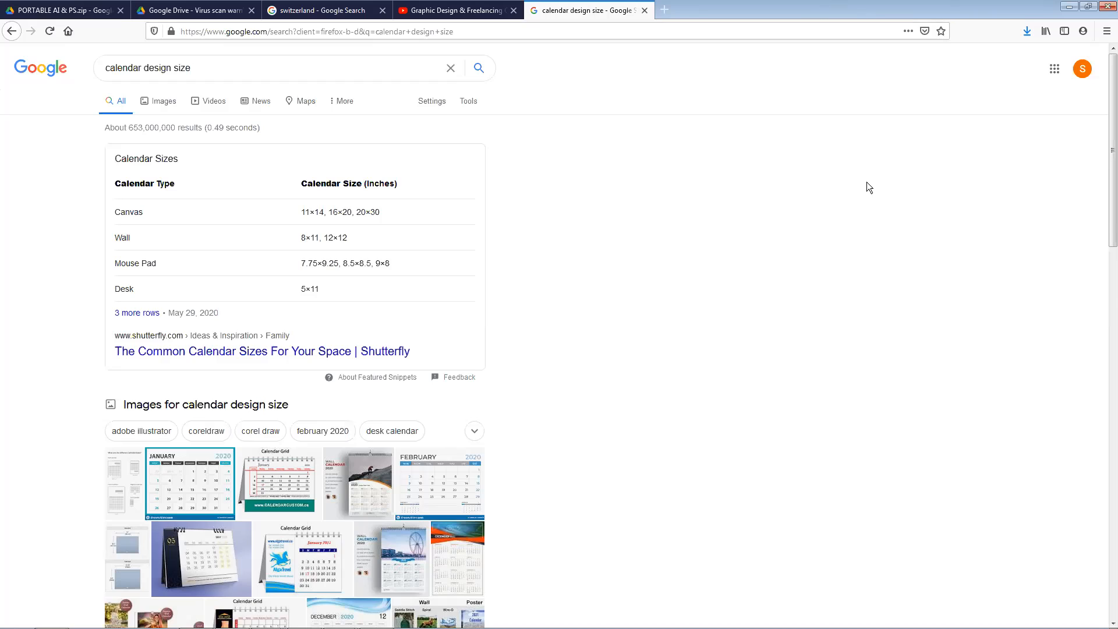
left_click_drag(866, 6, 866, 182)
Switch to Chrome and bring up the Graphic Design Online Class (ITV) Facebook group, passing by the IT Valley BD page inbox
mouse_move(313, 627)
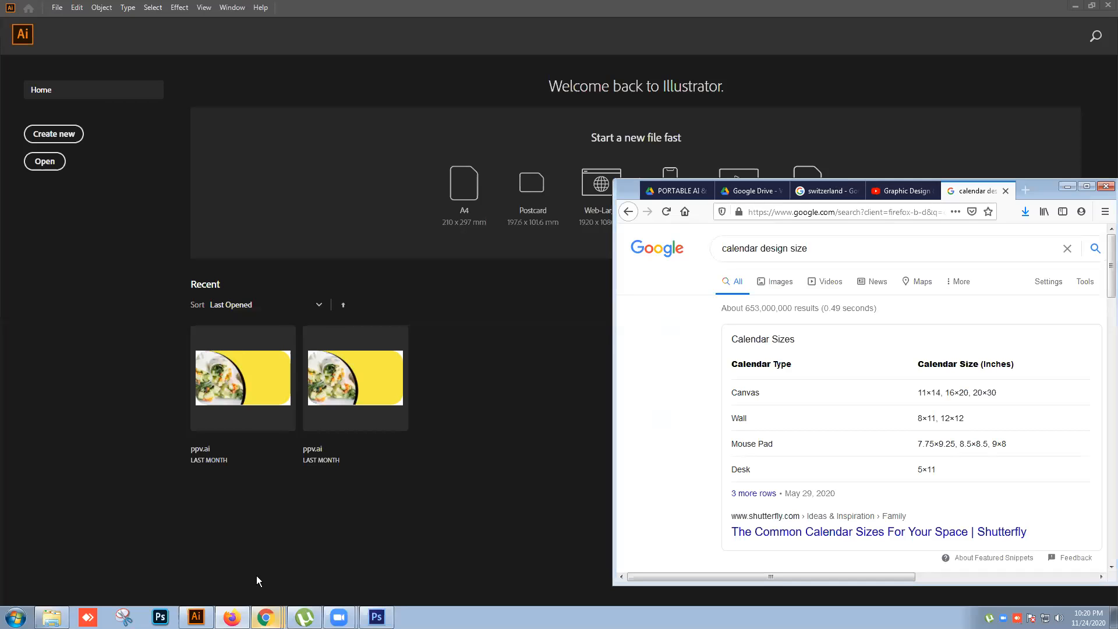
left_click(266, 616)
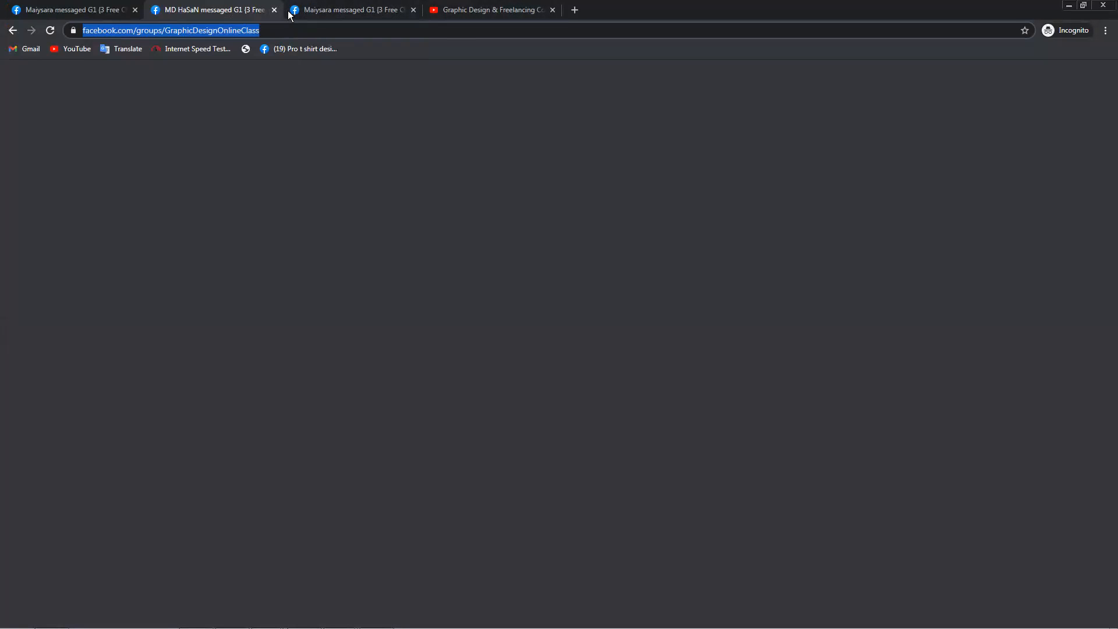
left_click(313, 10)
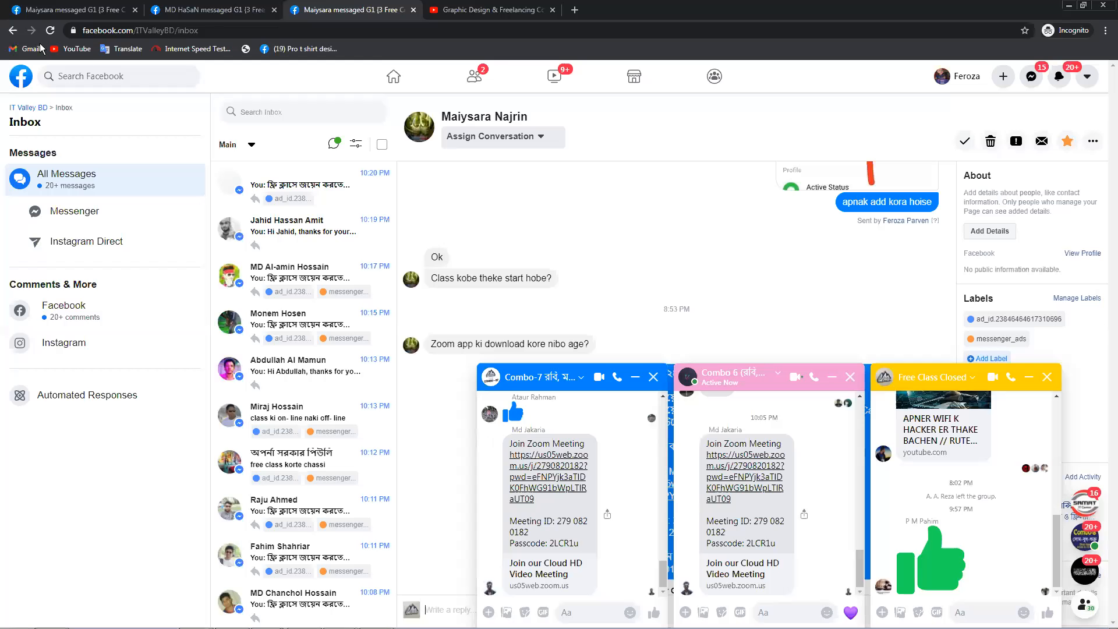
key("ctrl+shift+Tab")
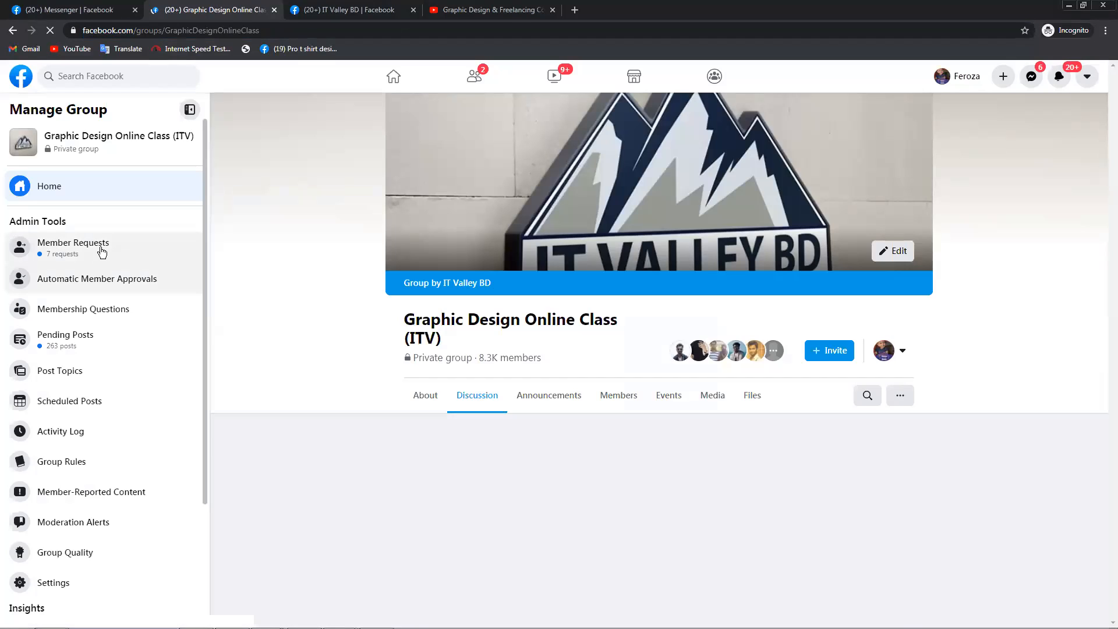
Open the group's member requests and approve all of them
left_click(131, 260)
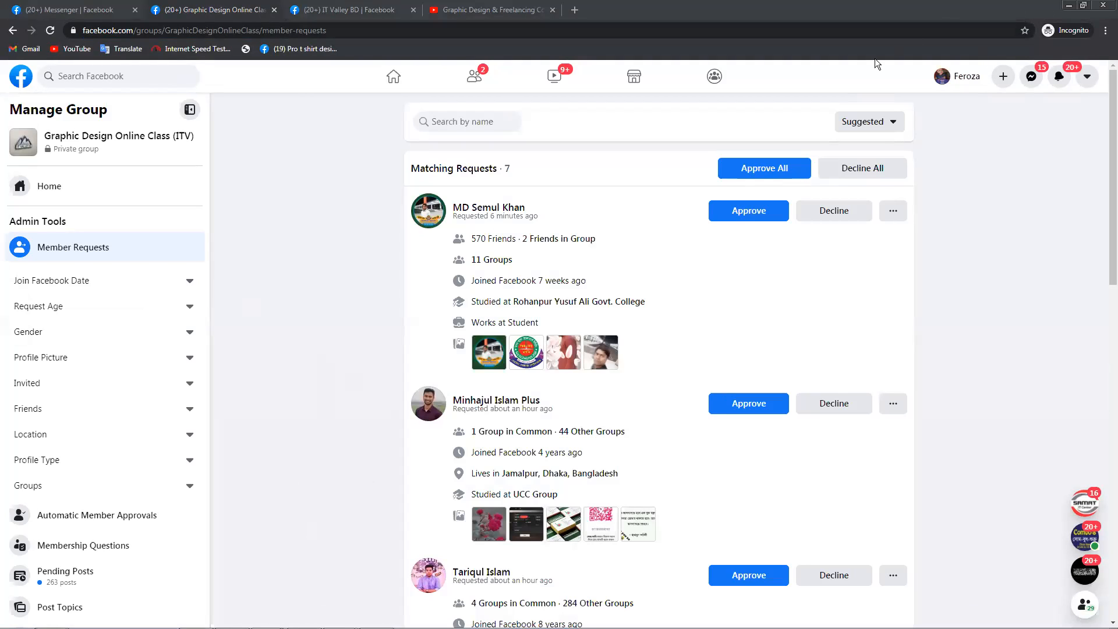
left_click(764, 169)
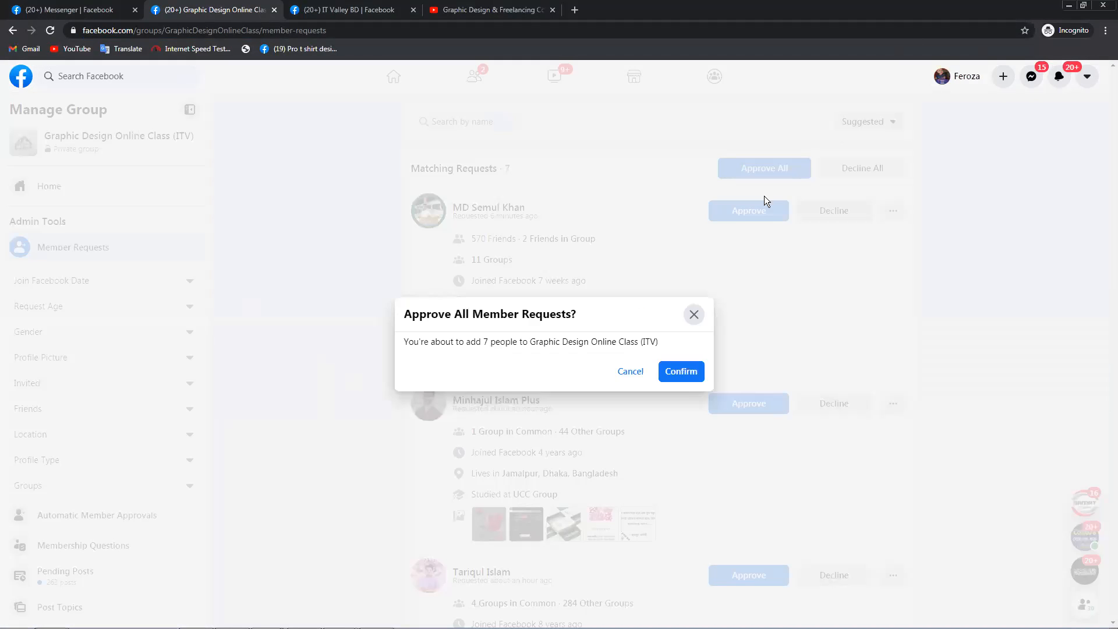
left_click(679, 377)
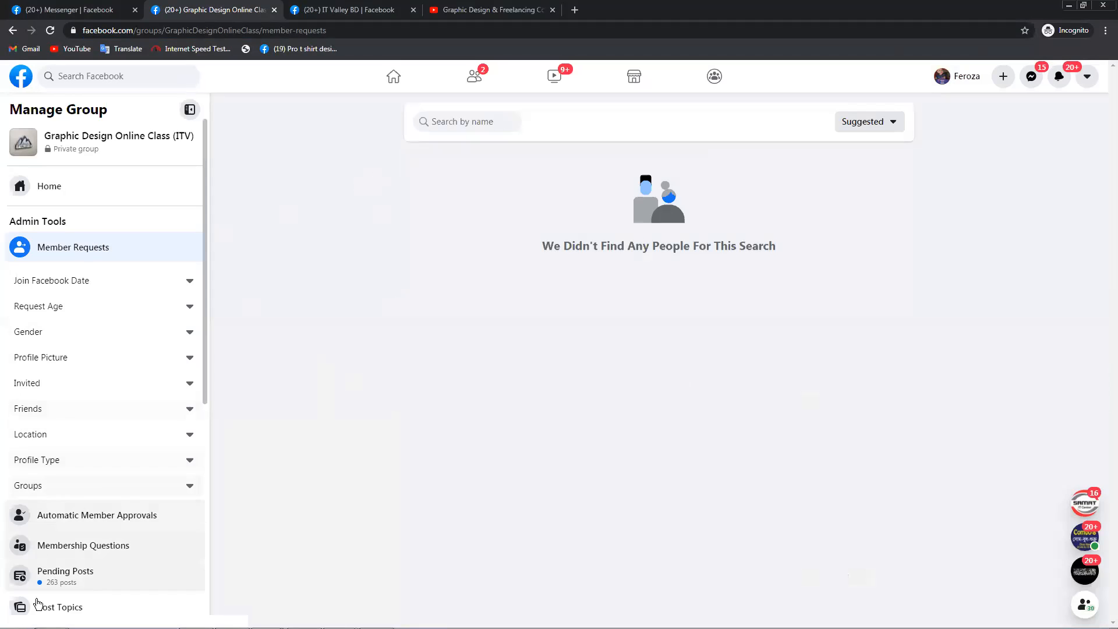
Open the group's pending posts, check the IT Valley BD inbox meanwhile, and reload the pending posts page
left_click(71, 567)
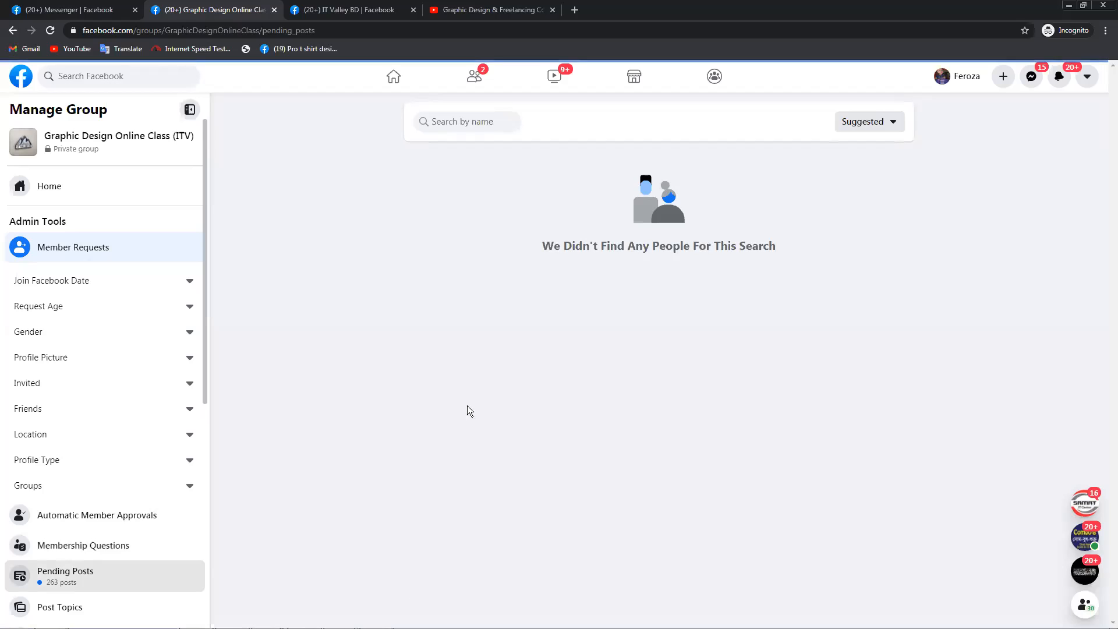
left_click(64, 576)
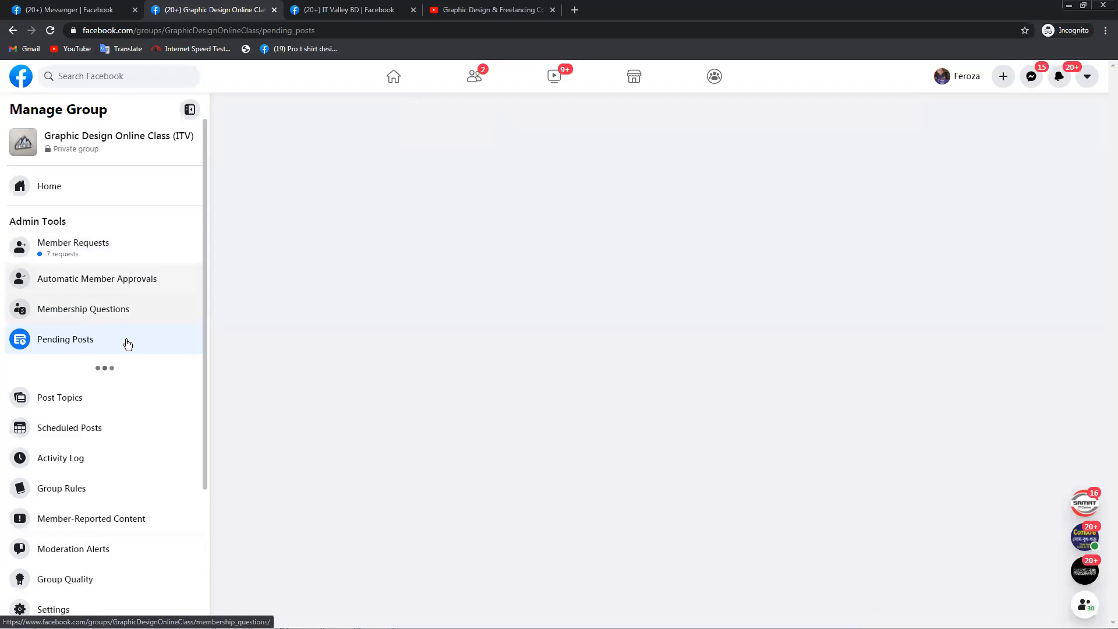
left_click(363, 11)
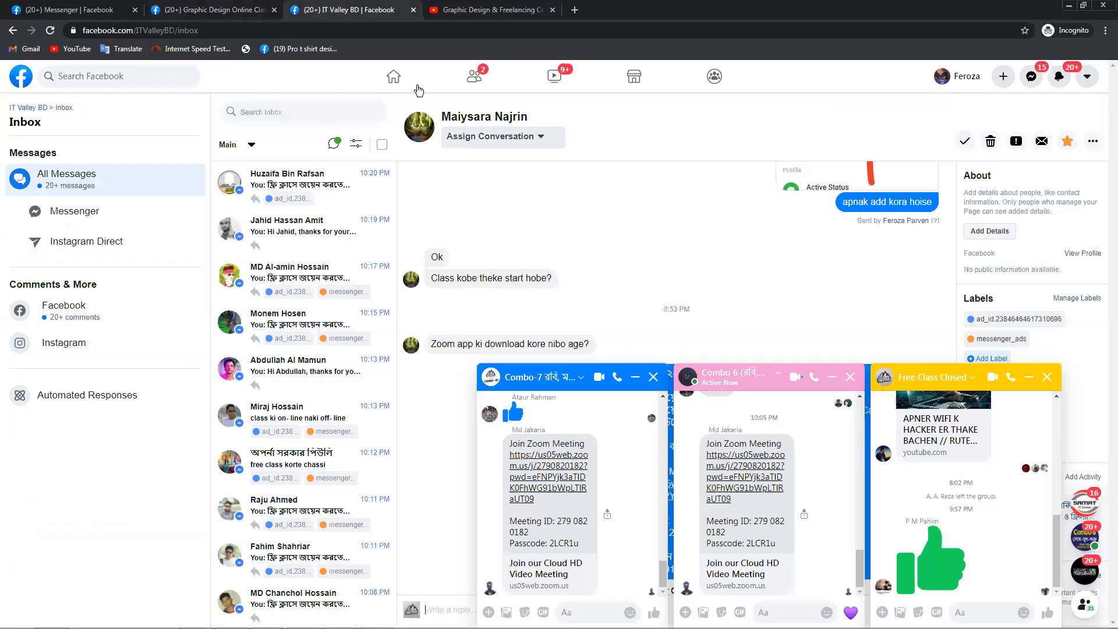
key("ctrl+shift+Tab")
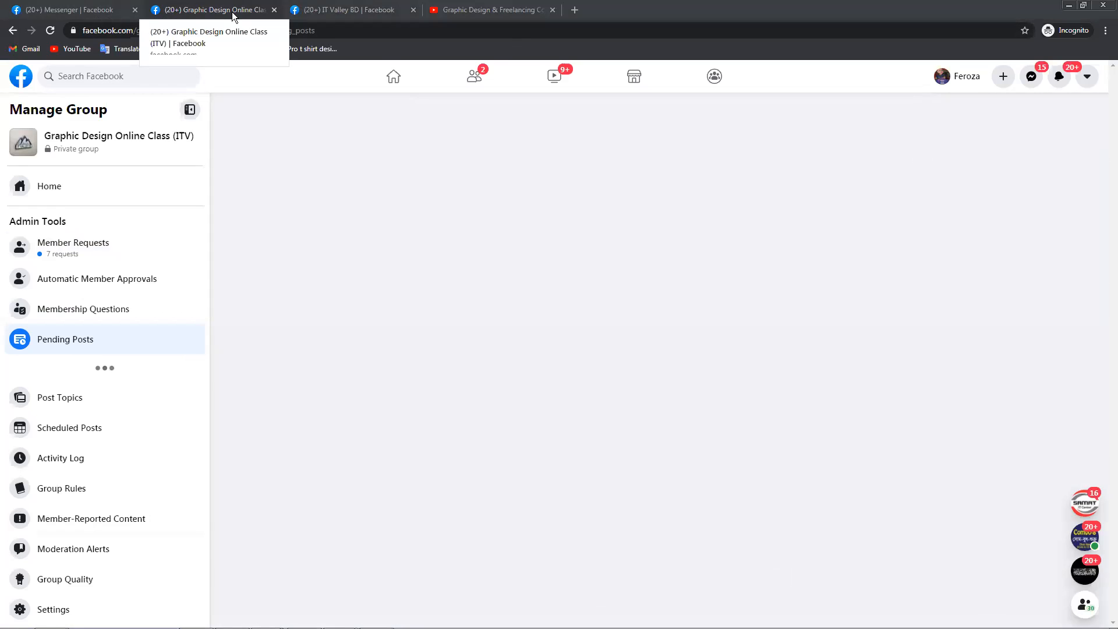
right_click(65, 343)
left_click(52, 350)
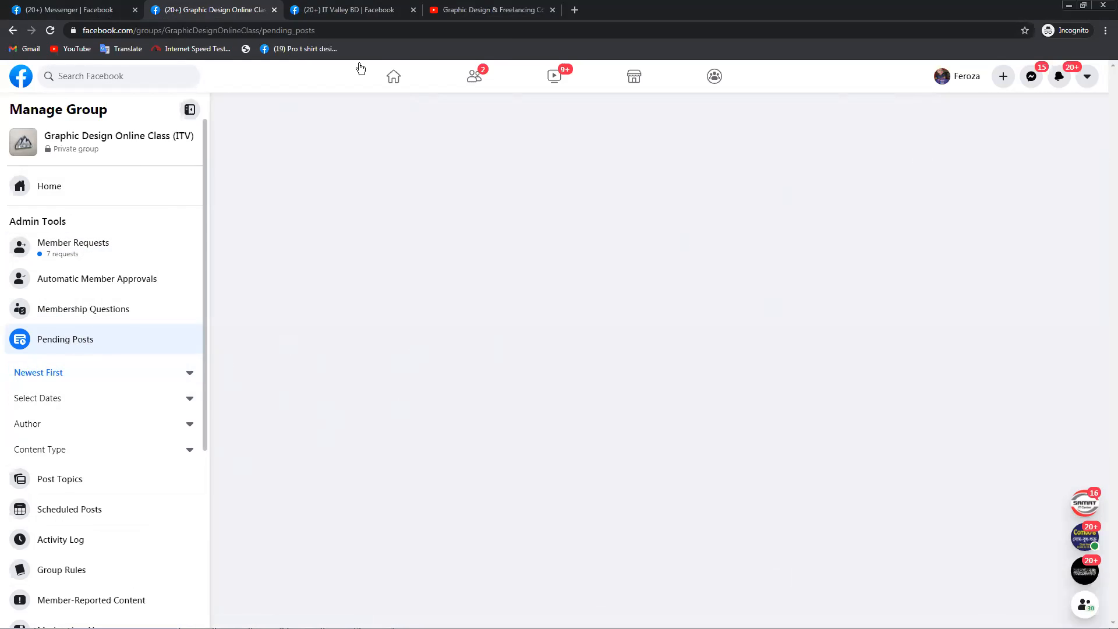
left_click(328, 36)
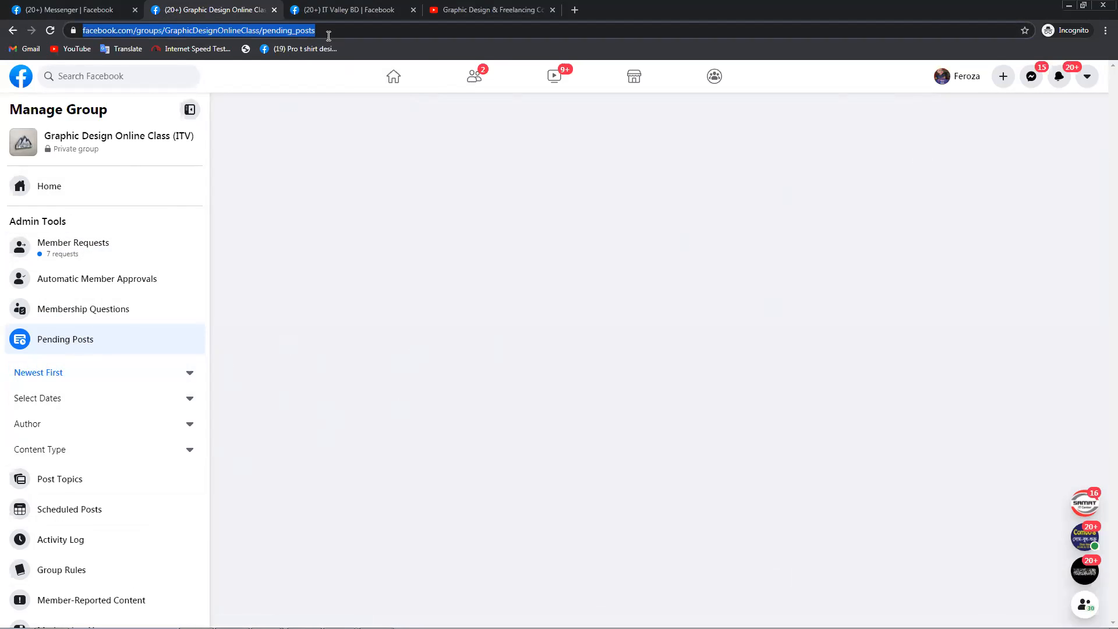
key("Return")
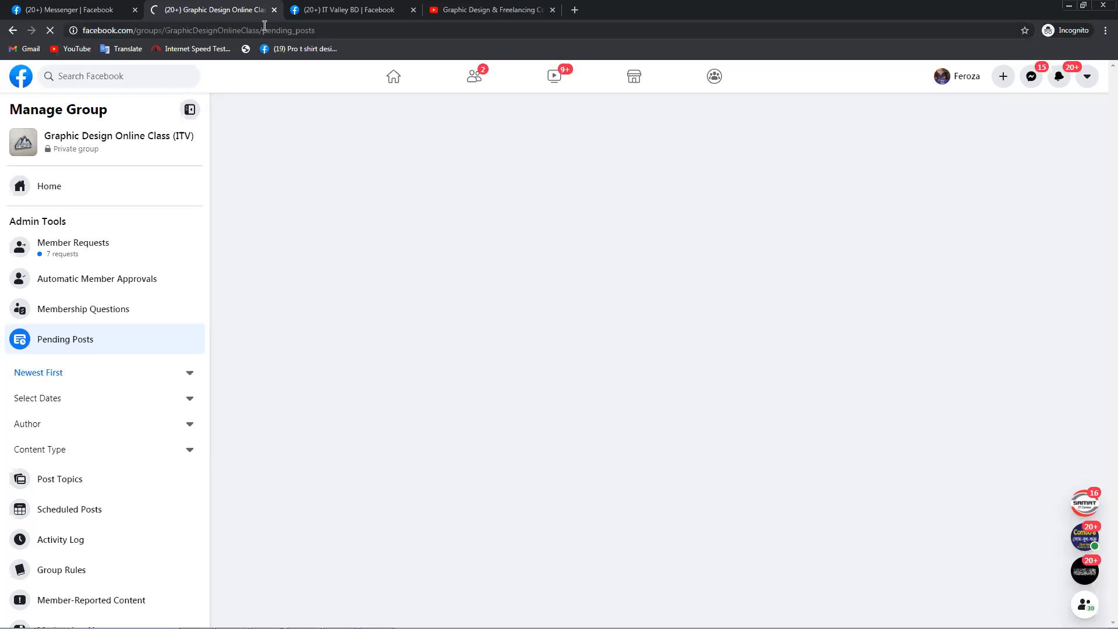
Load the group's main page by shortening the address to facebook.com/groups/GraphicDesignOnlineClass
left_click_drag(259, 30, 387, 40)
key("BackSpace")
key("Return")
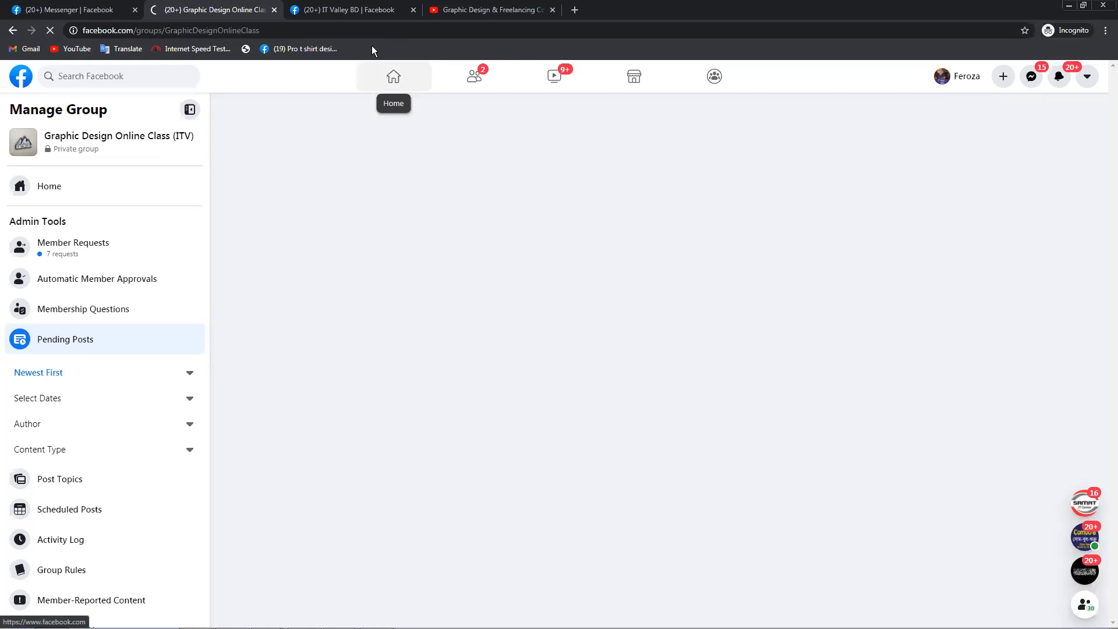
Check the IT Valley BD inbox, return to the Graphic Design Online Class group and open its pending posts
left_click(348, 10)
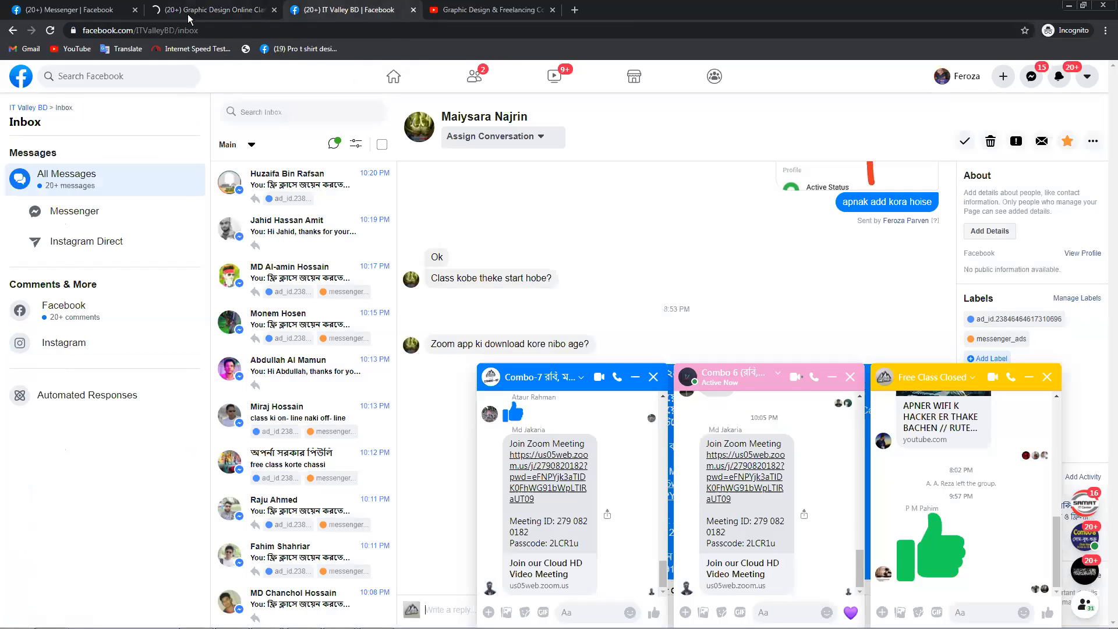
left_click(232, 10)
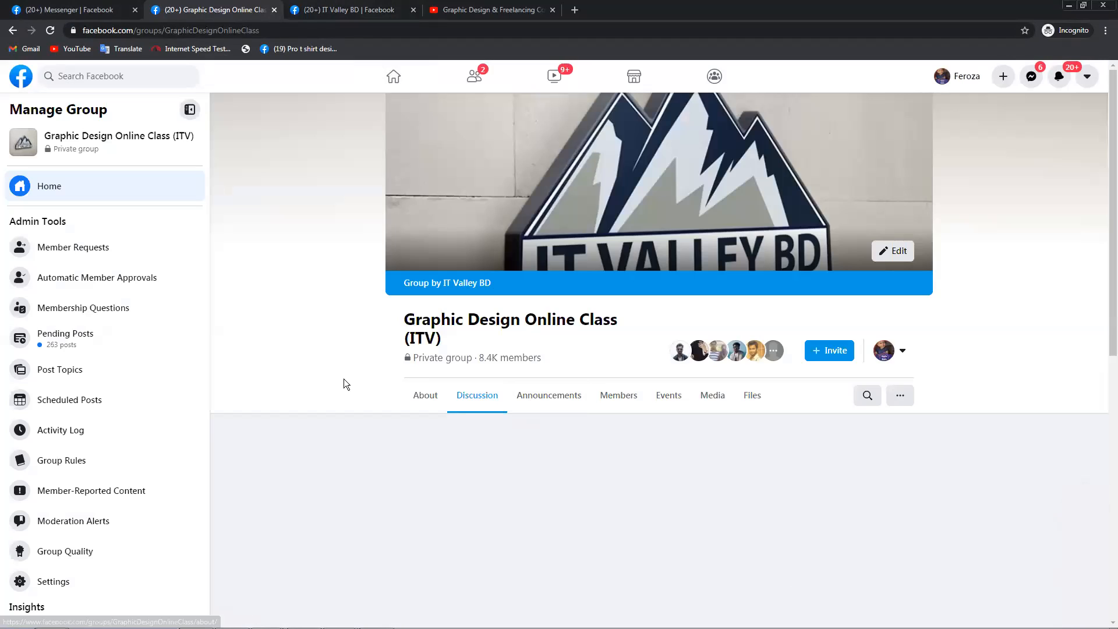
scroll(344, 384, "down", 6)
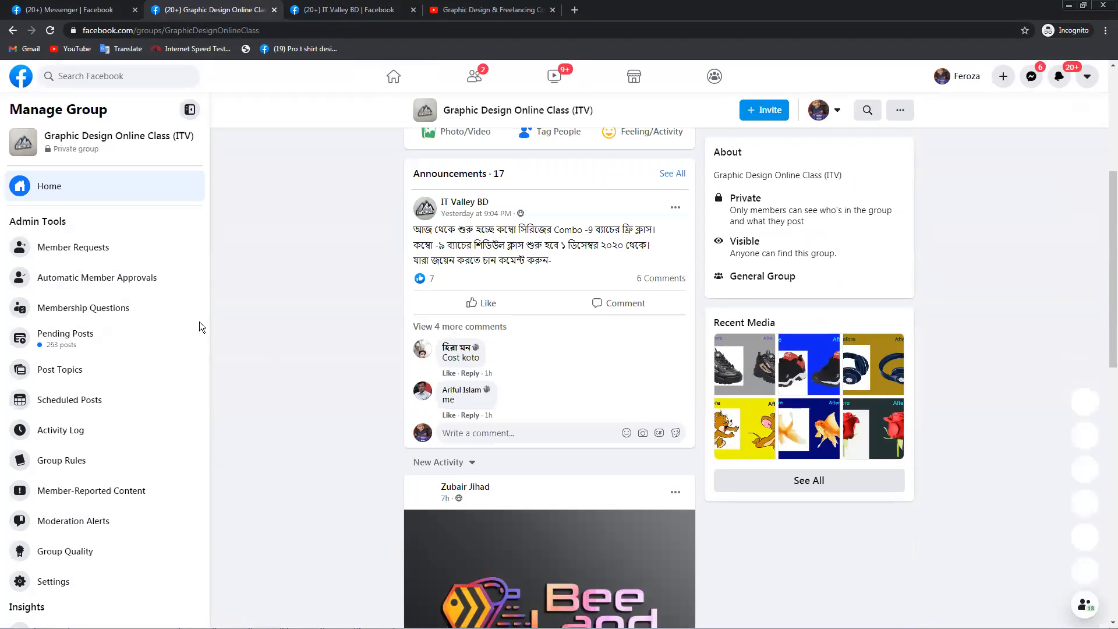
left_click(64, 345)
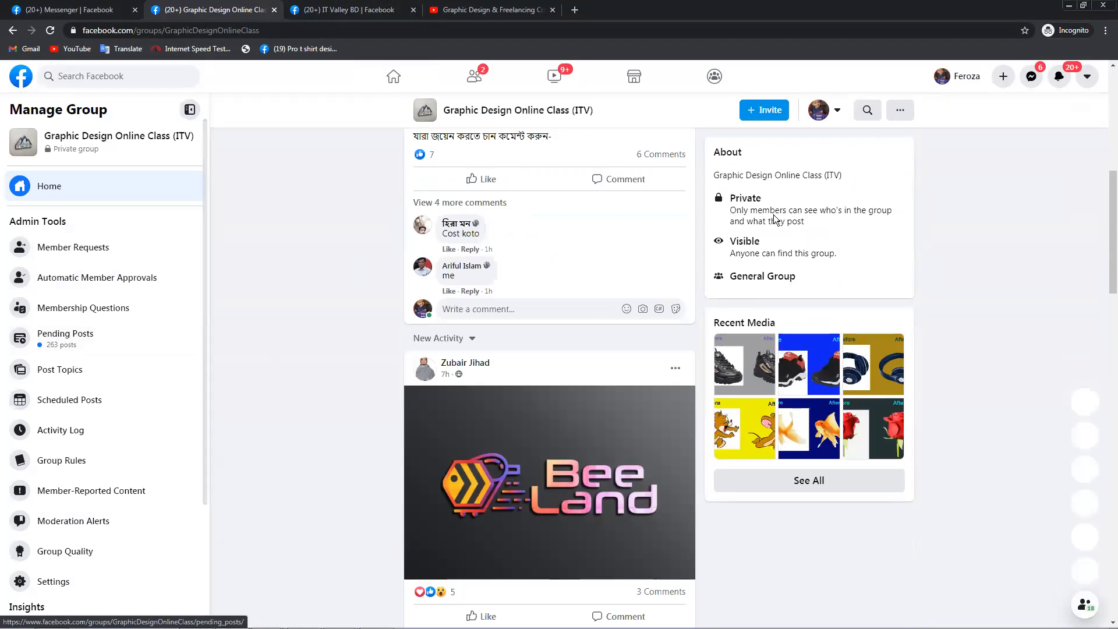
left_click(73, 348)
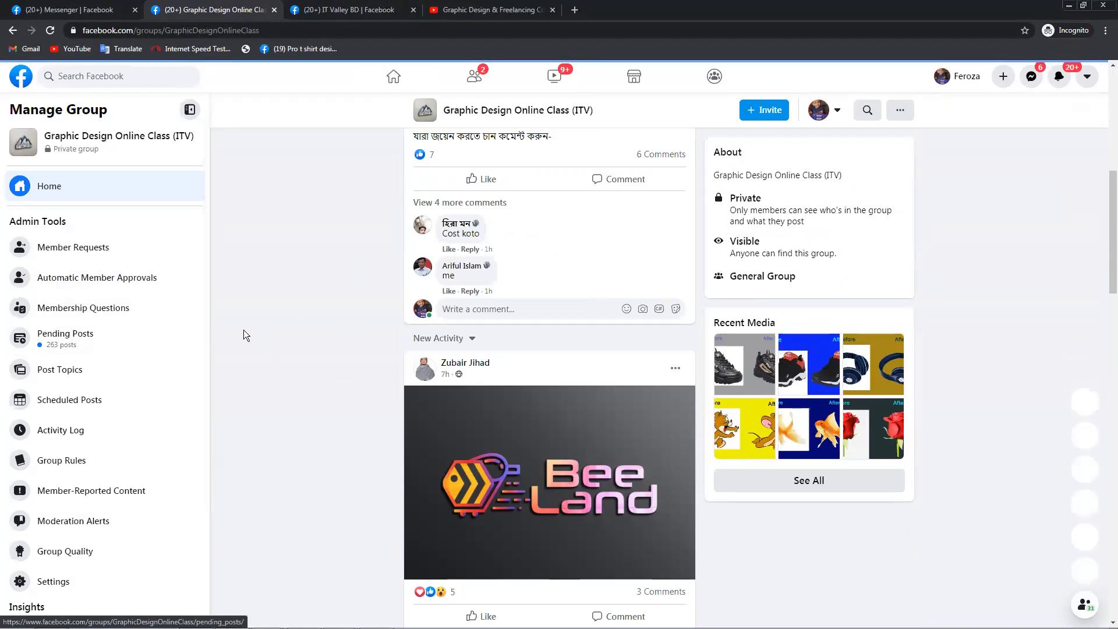
Look through the logo design posts shared by members in the group's discussion feed
scroll(284, 344, "down", 10)
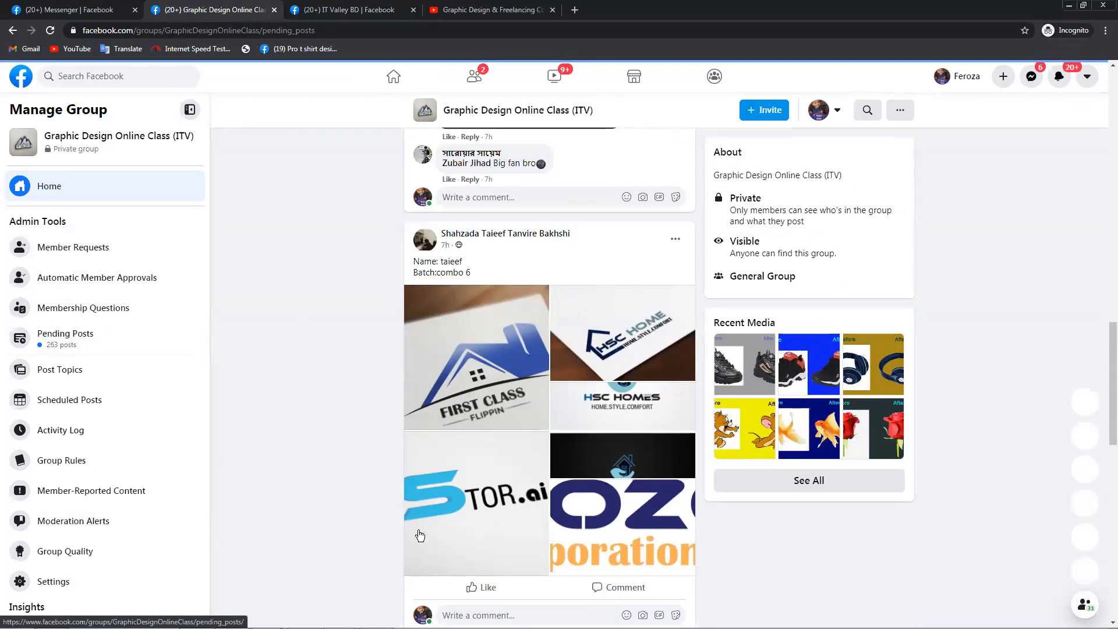
scroll(419, 535, "down", 2)
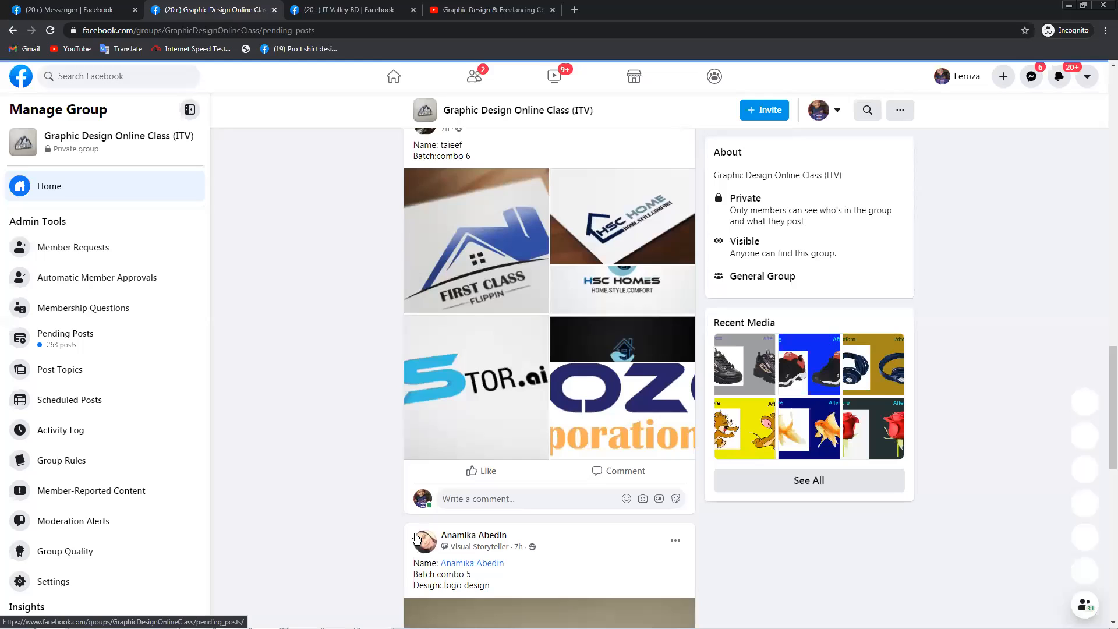
scroll(448, 456, "down", 4)
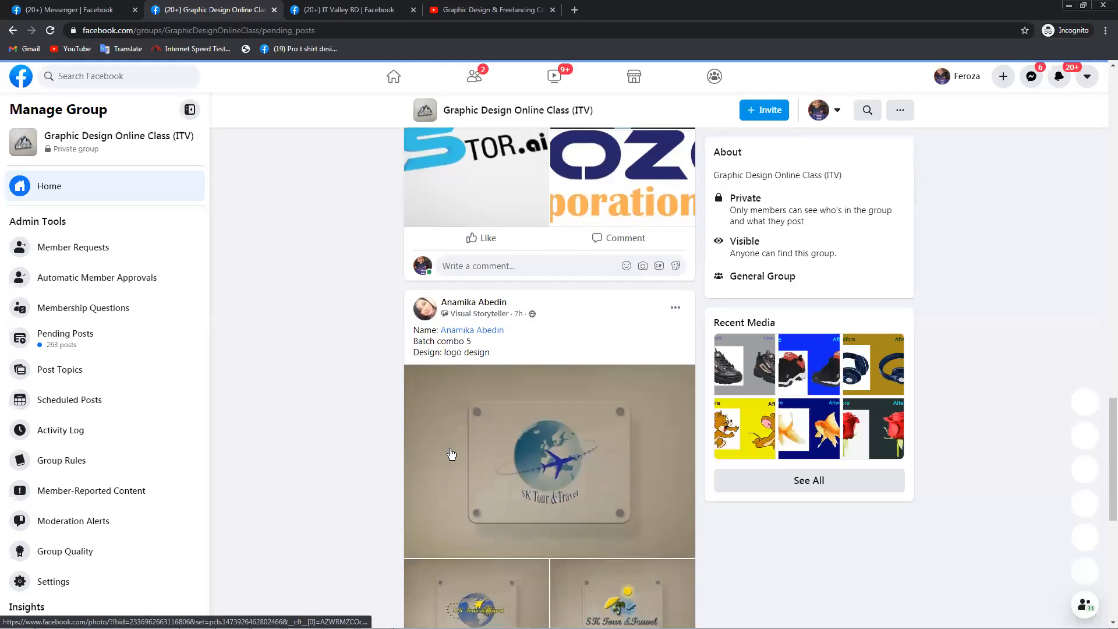
scroll(450, 460, "up", 3)
scroll(449, 466, "down", 1)
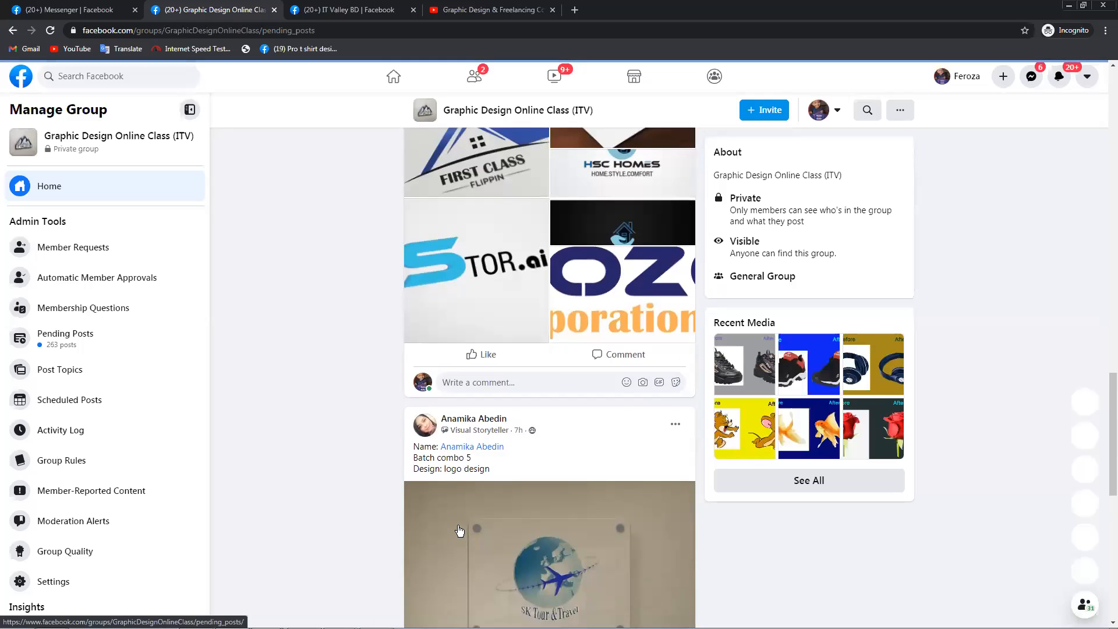
scroll(460, 527, "down", 6)
scroll(468, 509, "up", 2)
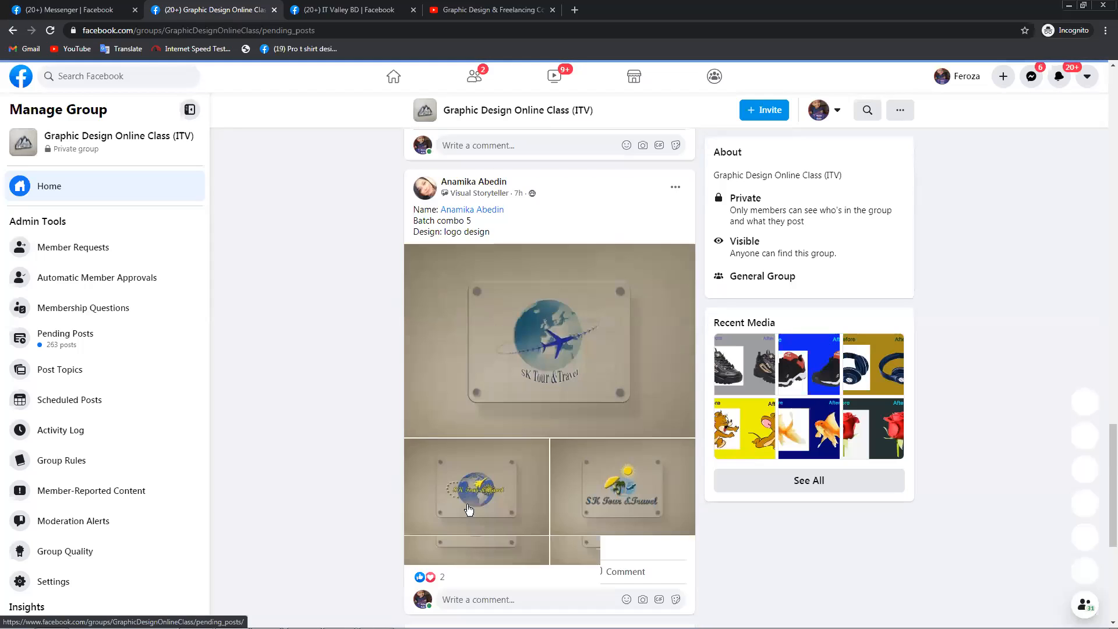
scroll(468, 510, "up", 1)
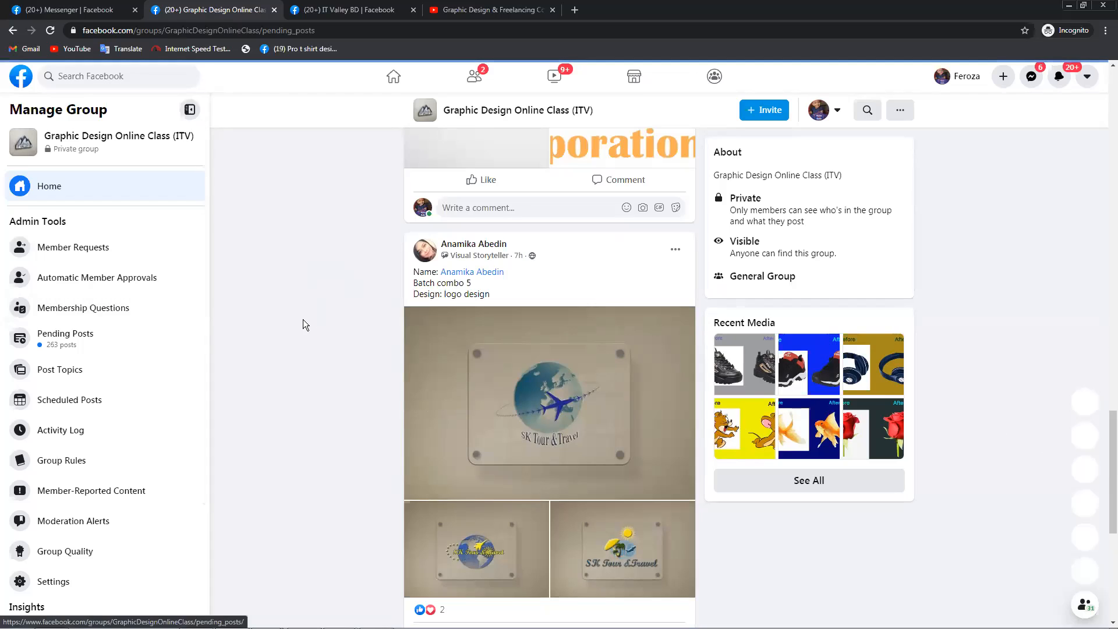
scroll(289, 338, "up", 3)
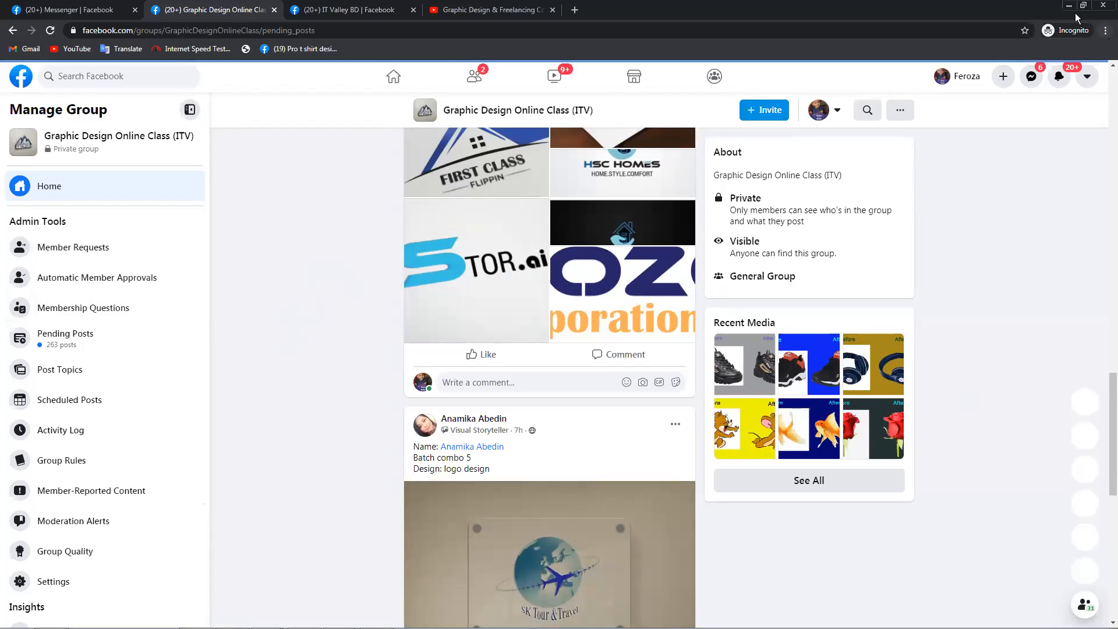
Leave Chrome, highlight the 5×11 desk calendar size in the search results, and start a new Illustrator document with the Print presets
left_click(1070, 7)
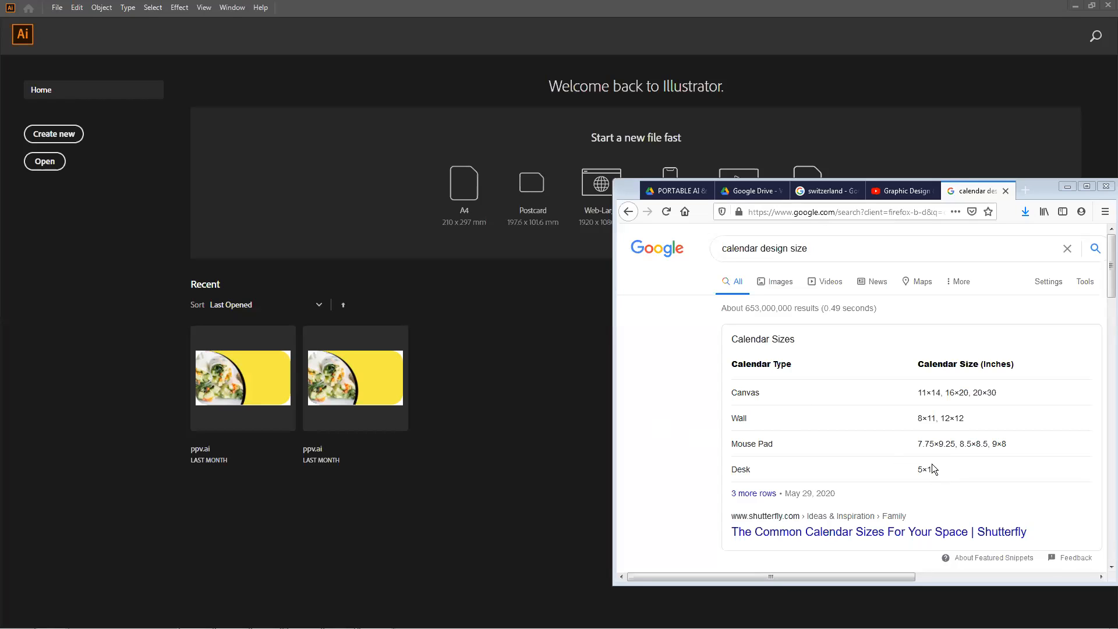
left_click_drag(943, 470, 915, 470)
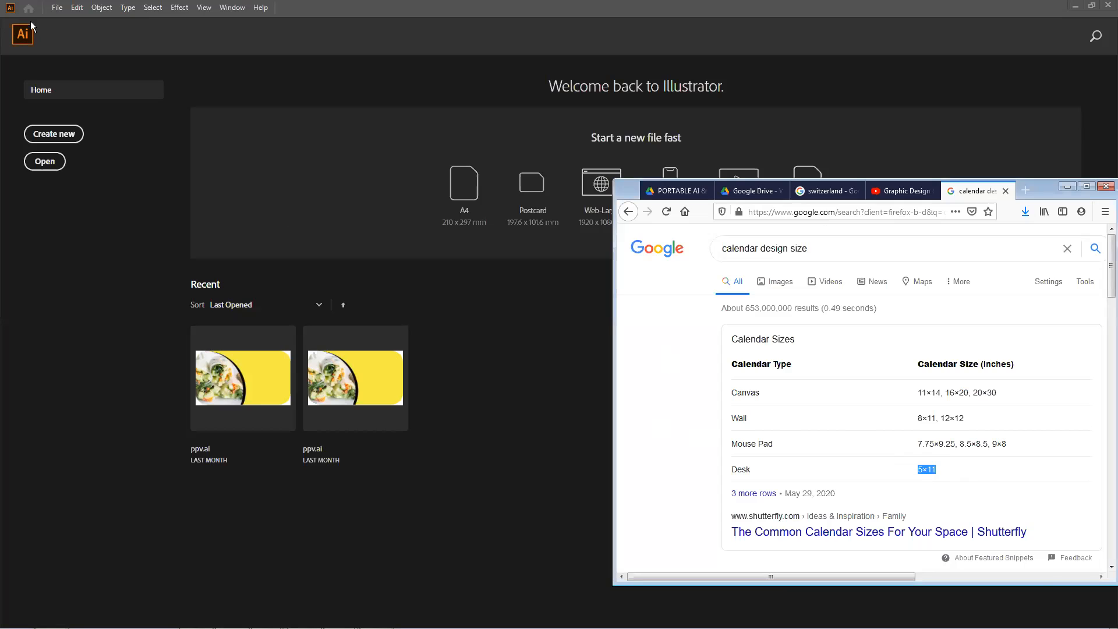
left_click(57, 7)
left_click(73, 23)
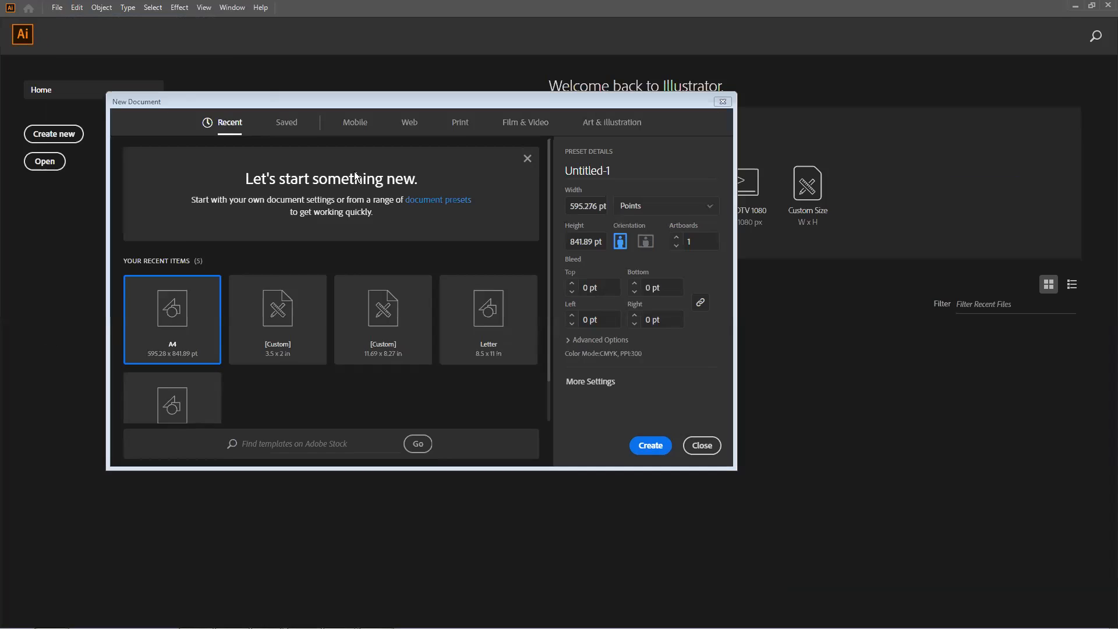
left_click(459, 122)
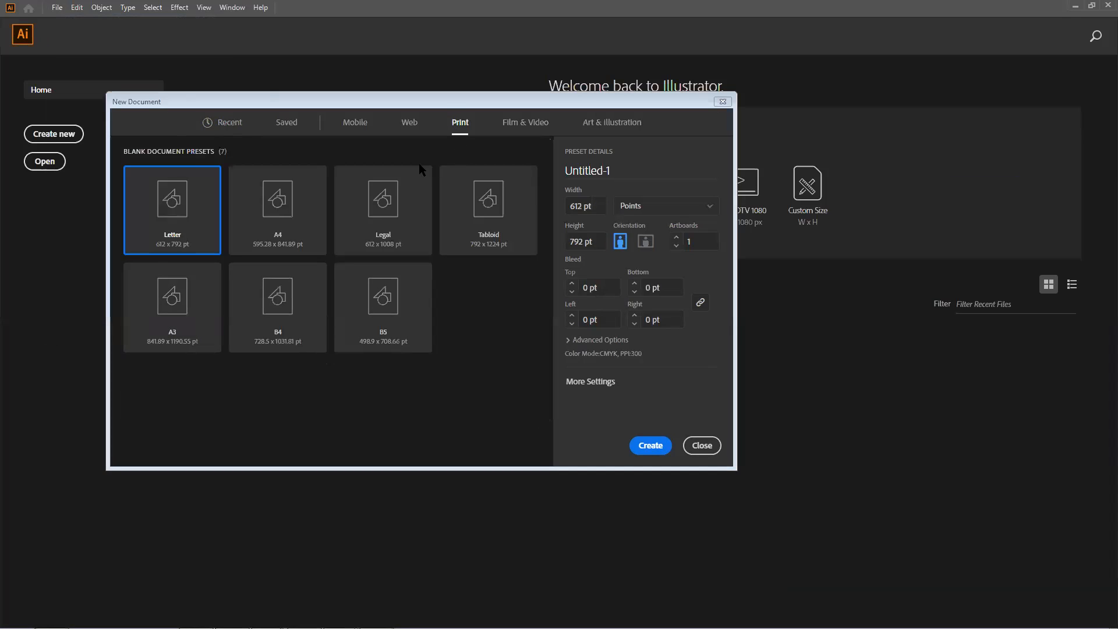
Set the new document's units to inches, its width to 5 and height to 11, and switch it to landscape orientation
left_click(649, 208)
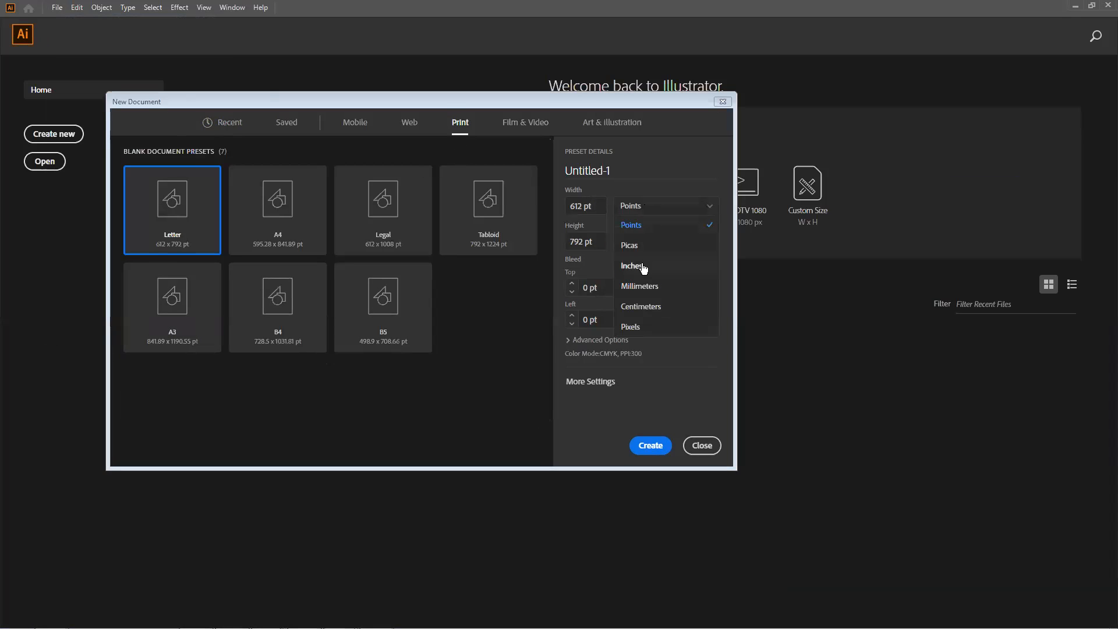
left_click(642, 266)
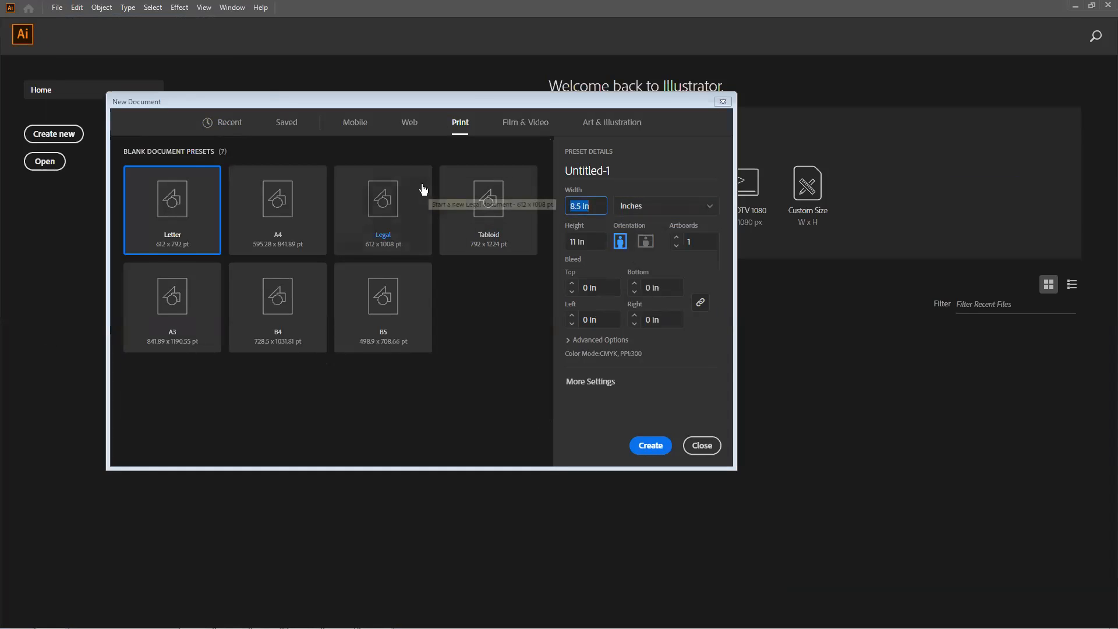
type("5")
left_click(602, 243)
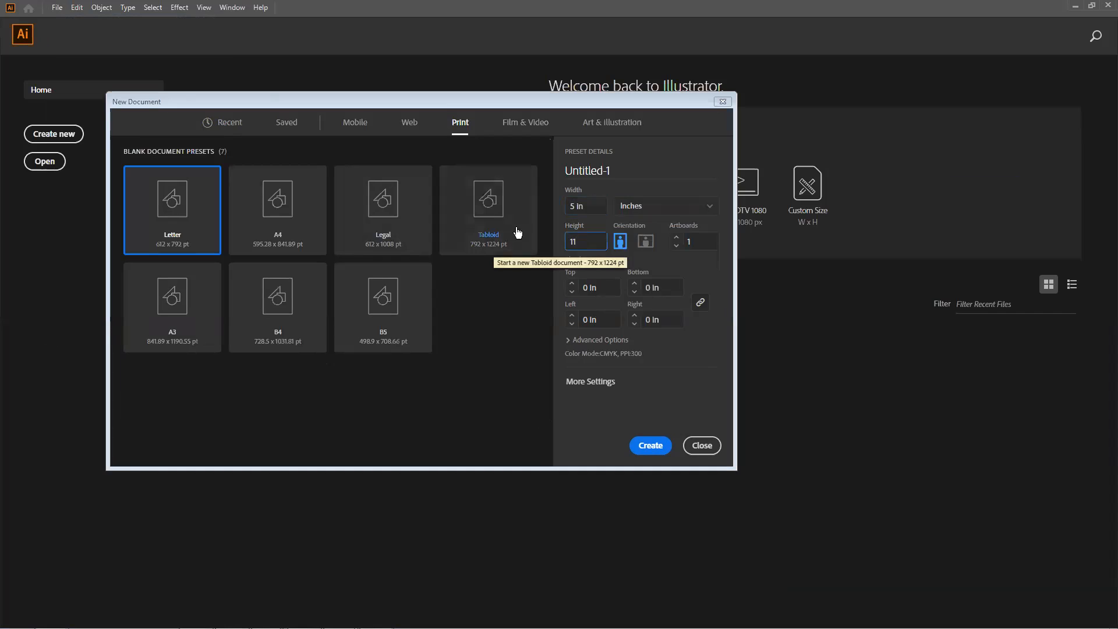
left_click(595, 207)
left_click(600, 242)
left_click(596, 203)
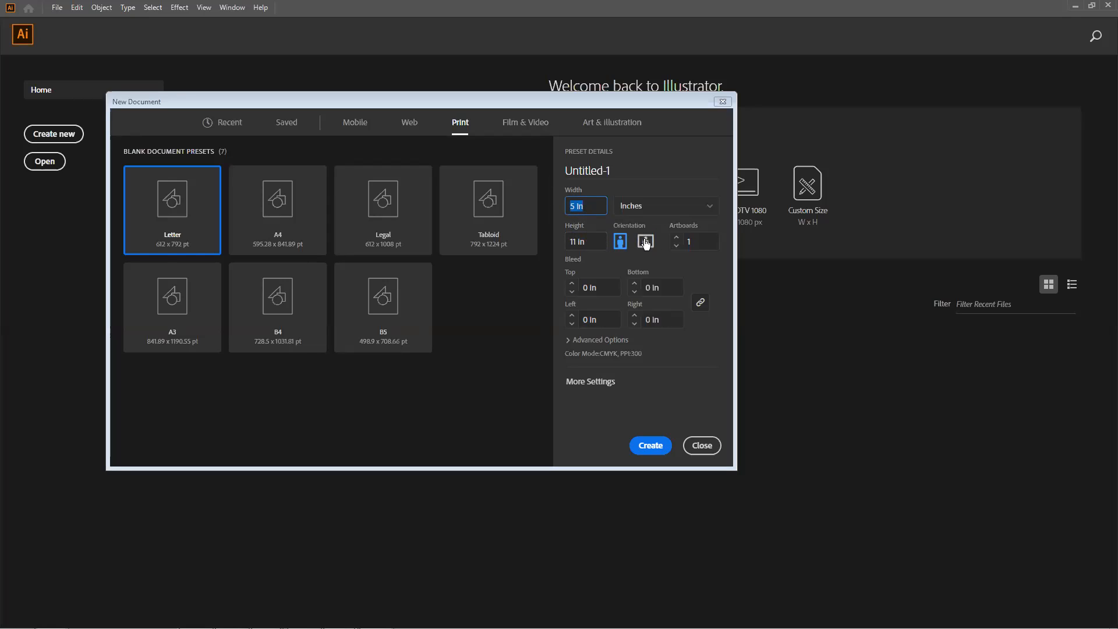
left_click(645, 242)
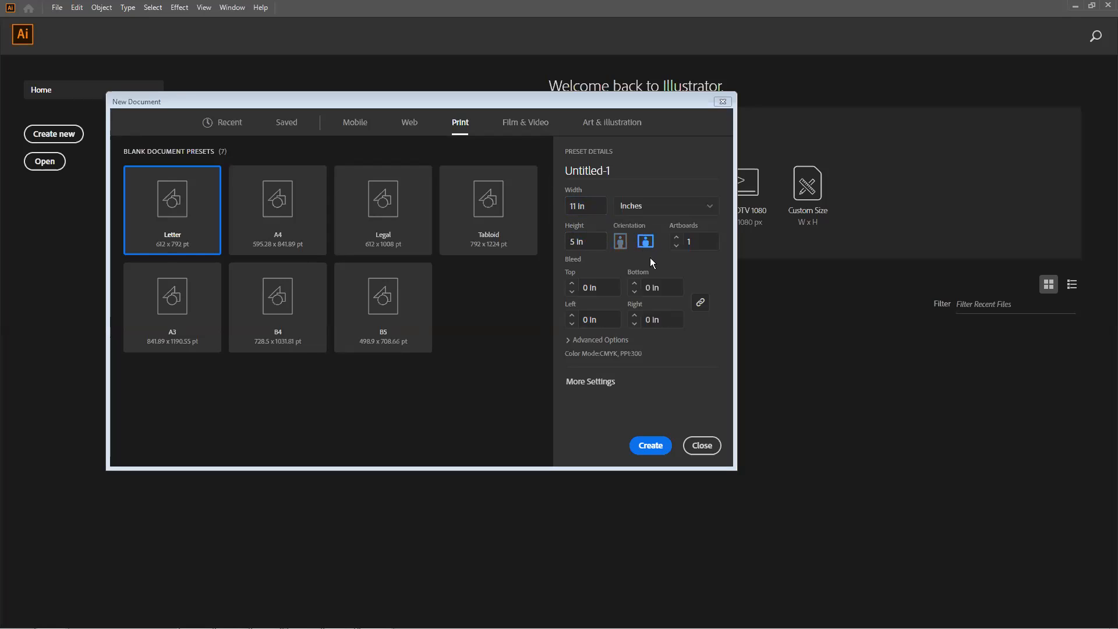
left_click(588, 207)
left_click(579, 241)
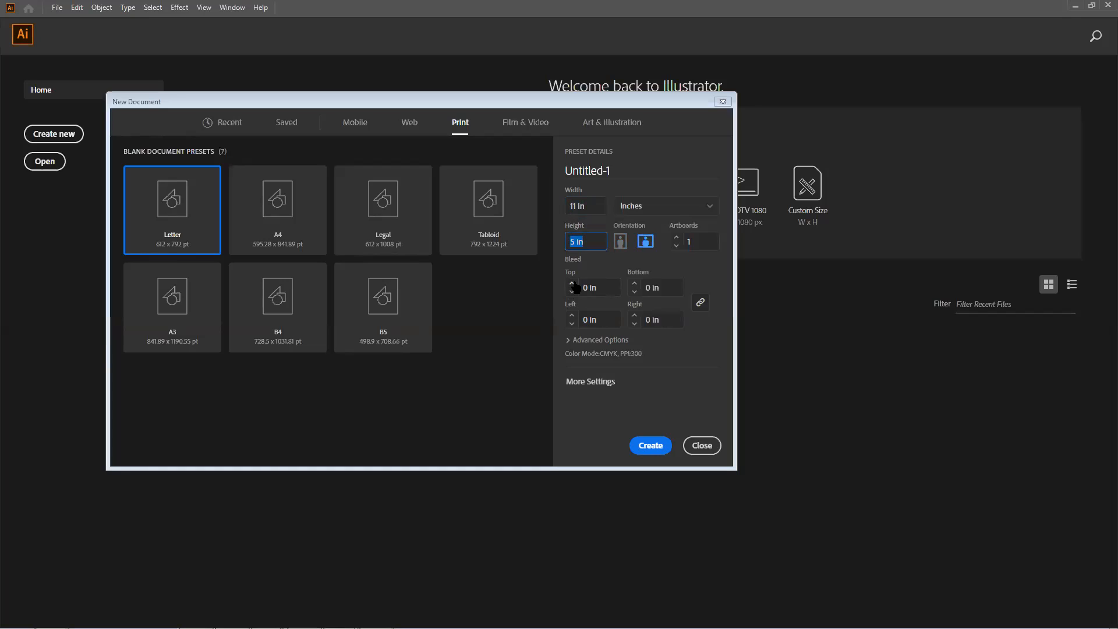
Set the bleed to 0.25 in on all four sides and create the document
left_click(571, 283)
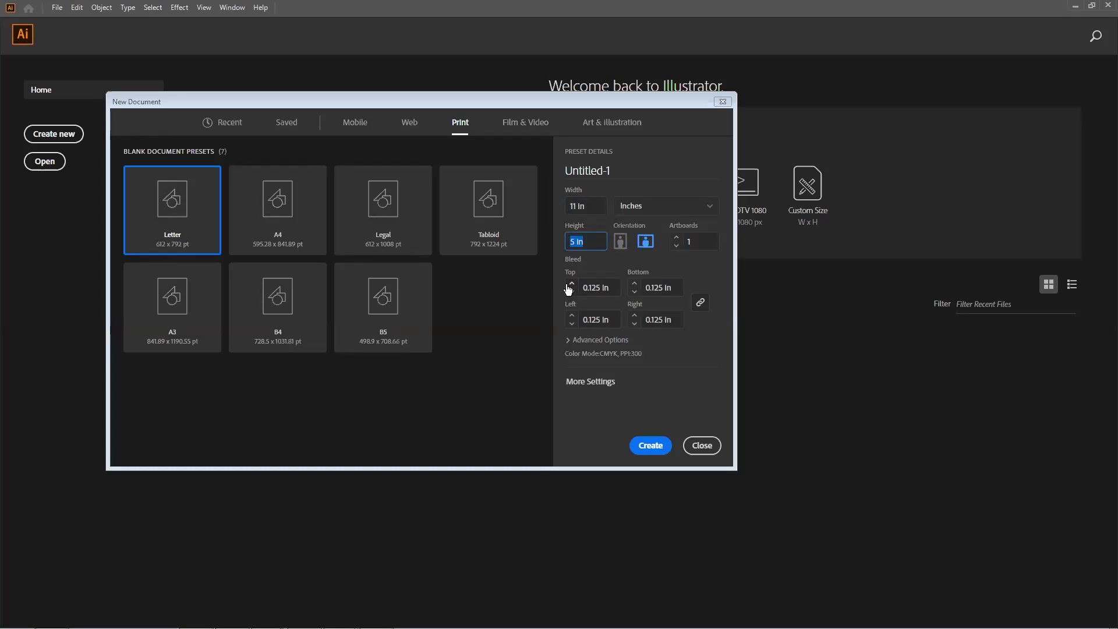
left_click(571, 283)
left_click(573, 294)
left_click(572, 284)
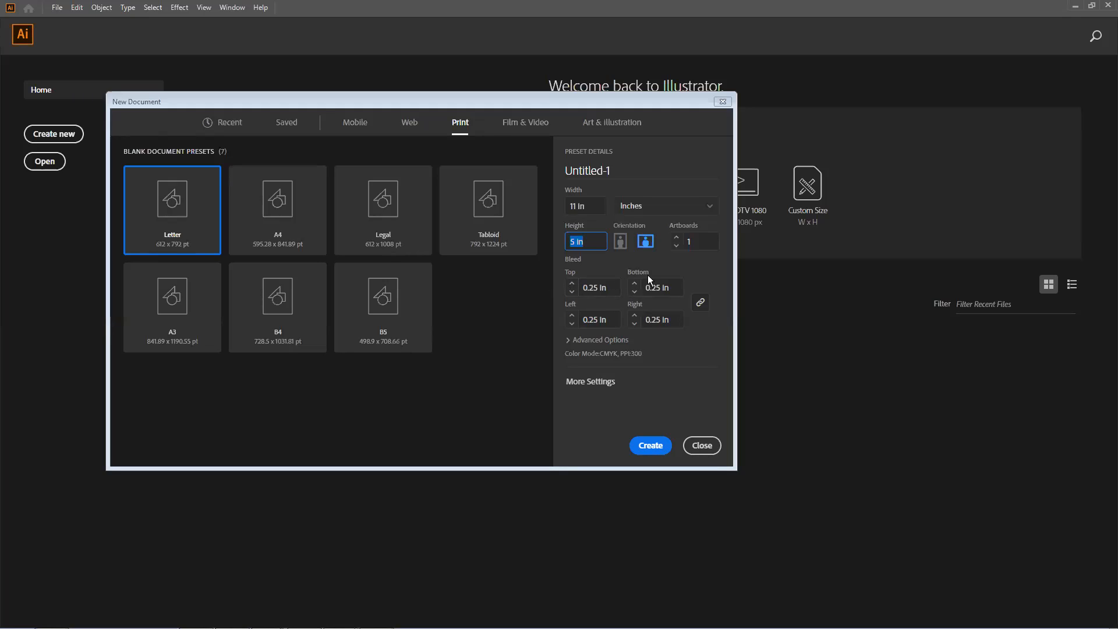
left_click(656, 447)
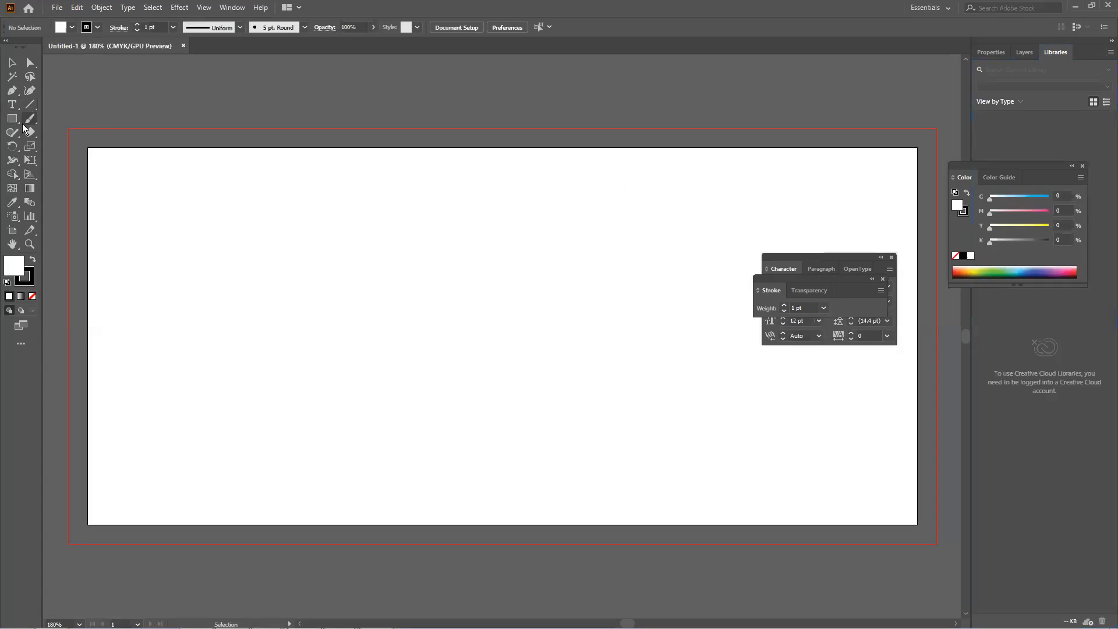
Draw a square about 0.28 in wide between the upper-left bleed corner and artboard corner, and remove its stroke
left_click_drag(21, 125, 89, 150)
left_click_drag(118, 147, 90, 149)
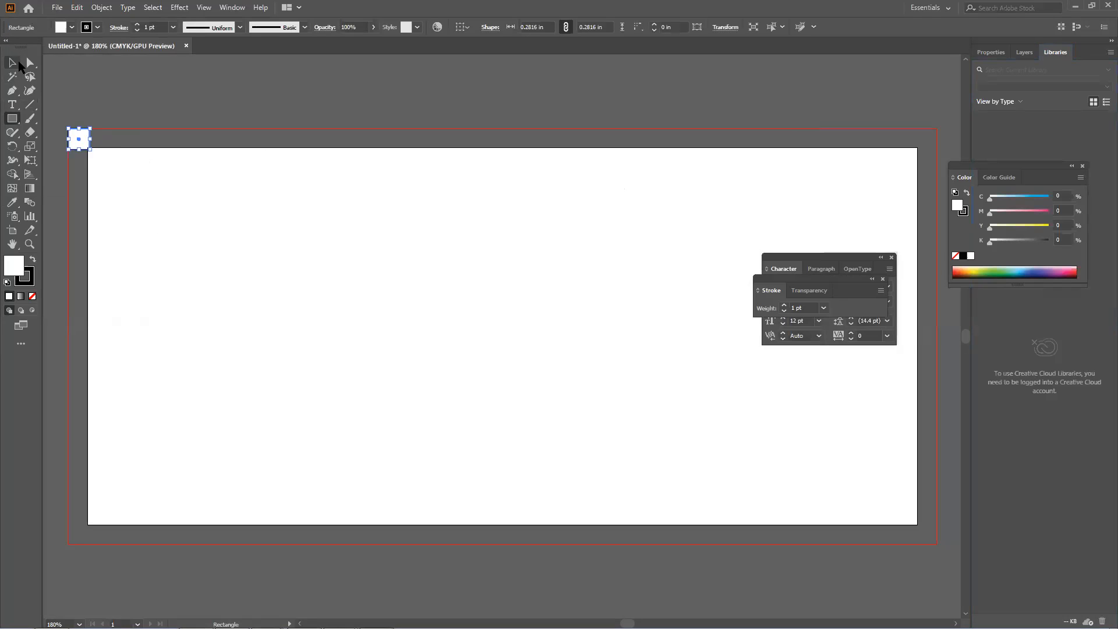
left_click(27, 278)
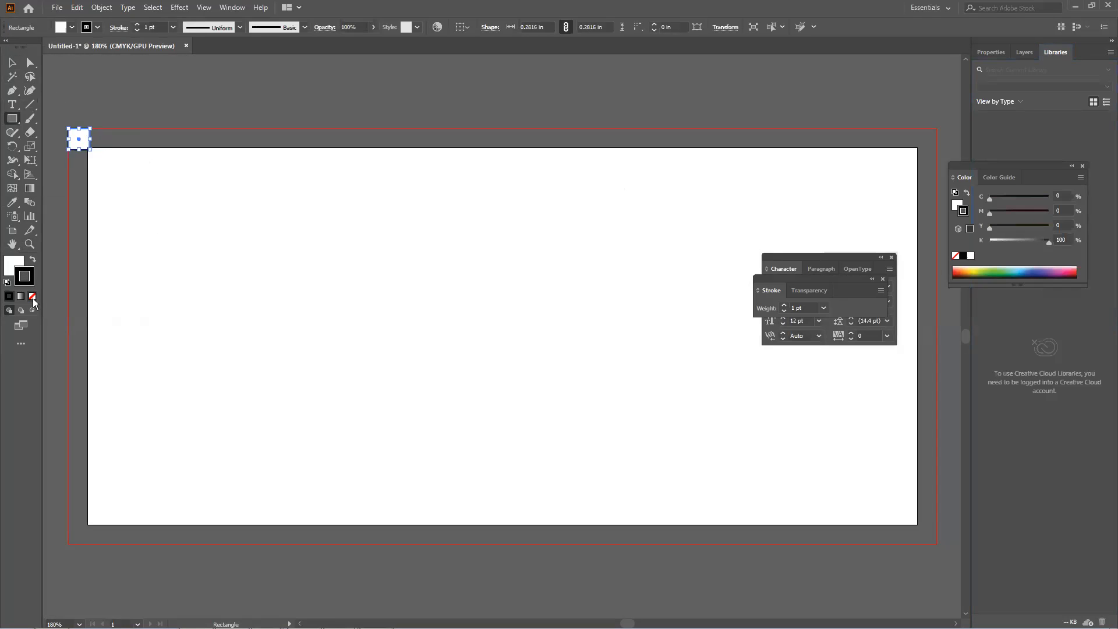
left_click(33, 297)
left_click(14, 265)
Move the small square off the bleed area to above the artboard and delete it
left_click(12, 63)
left_click(185, 169)
left_click_drag(102, 150, 173, 95)
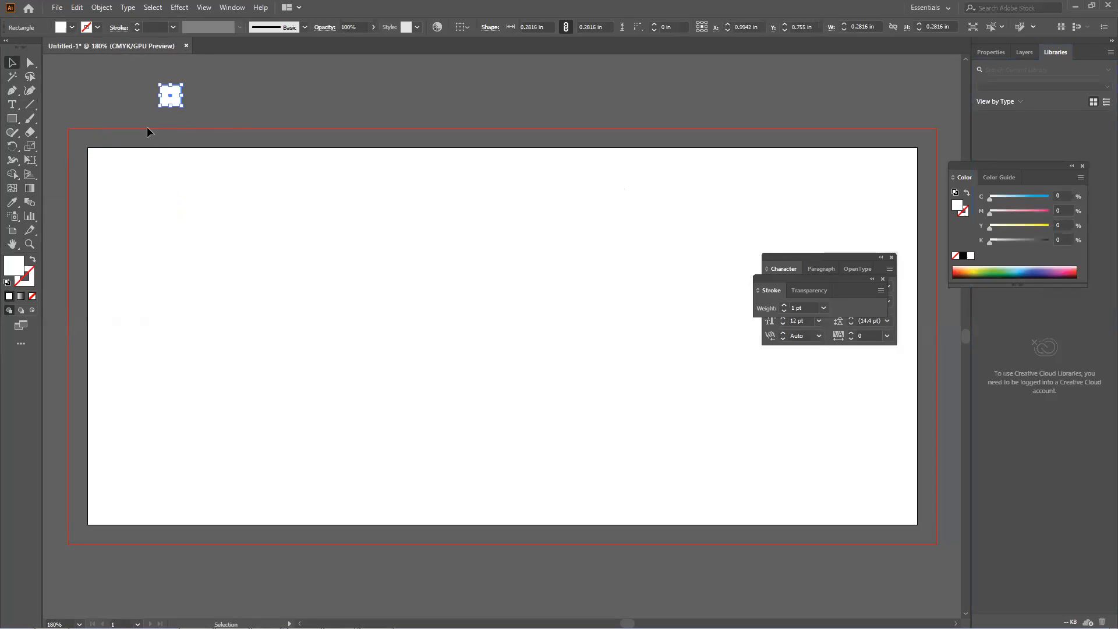
key("Delete")
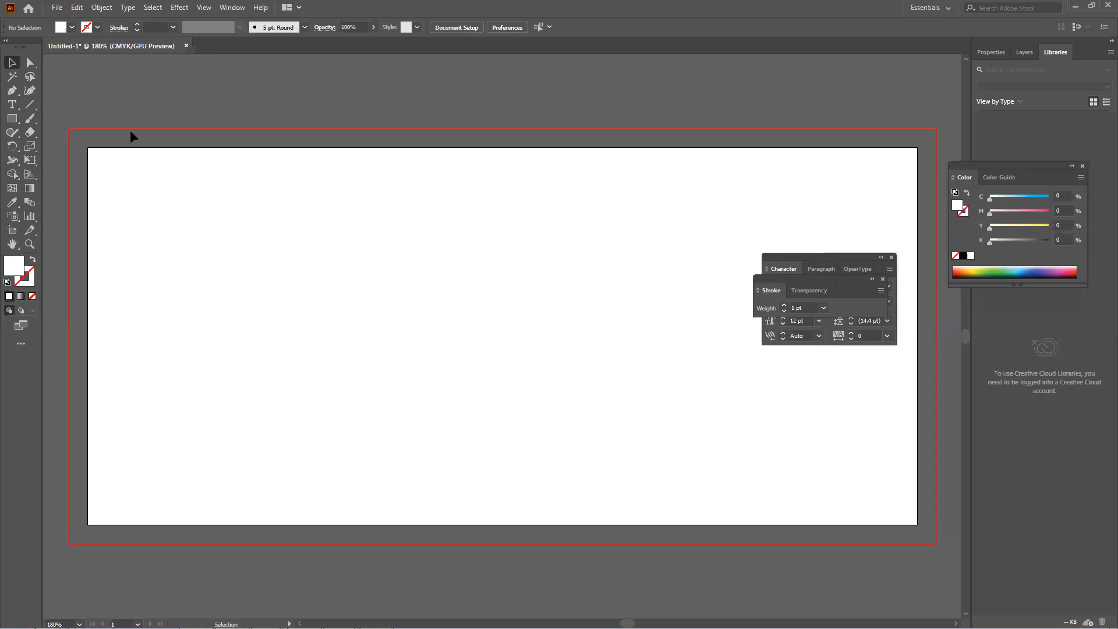
left_click(56, 7)
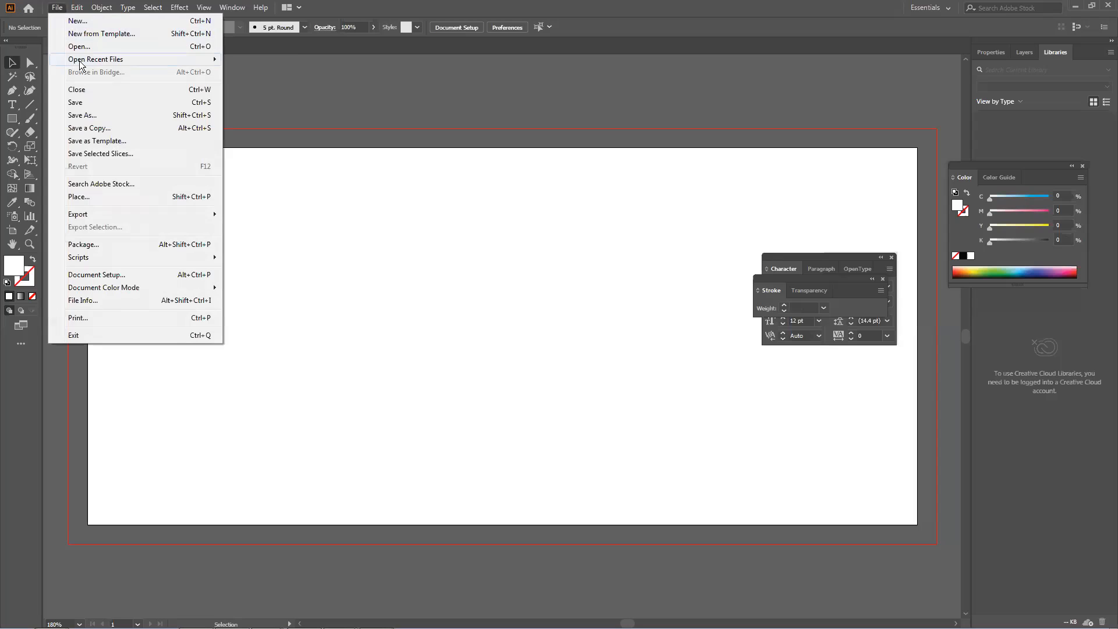
left_click(97, 20)
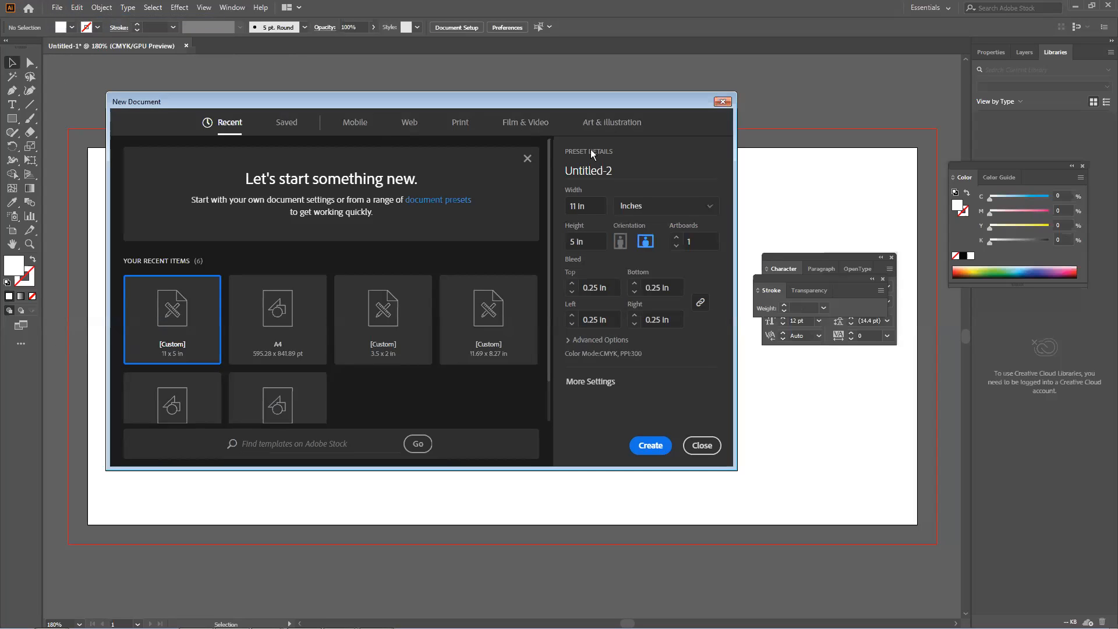
left_click(572, 283)
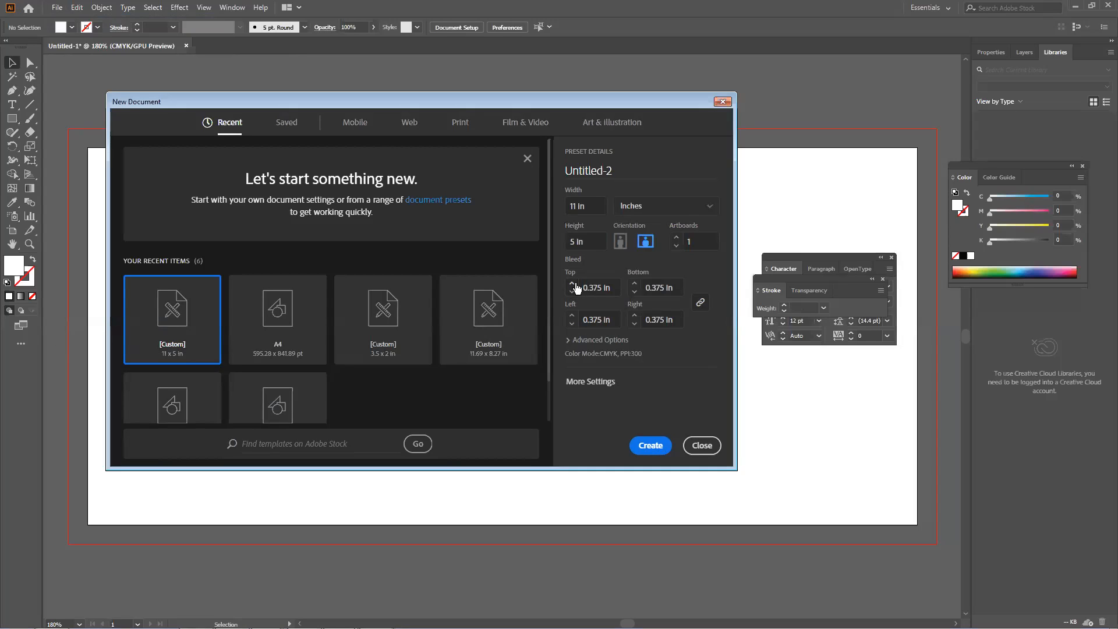
left_click(572, 284)
left_click(572, 284)
left_click(573, 284)
left_click(573, 284)
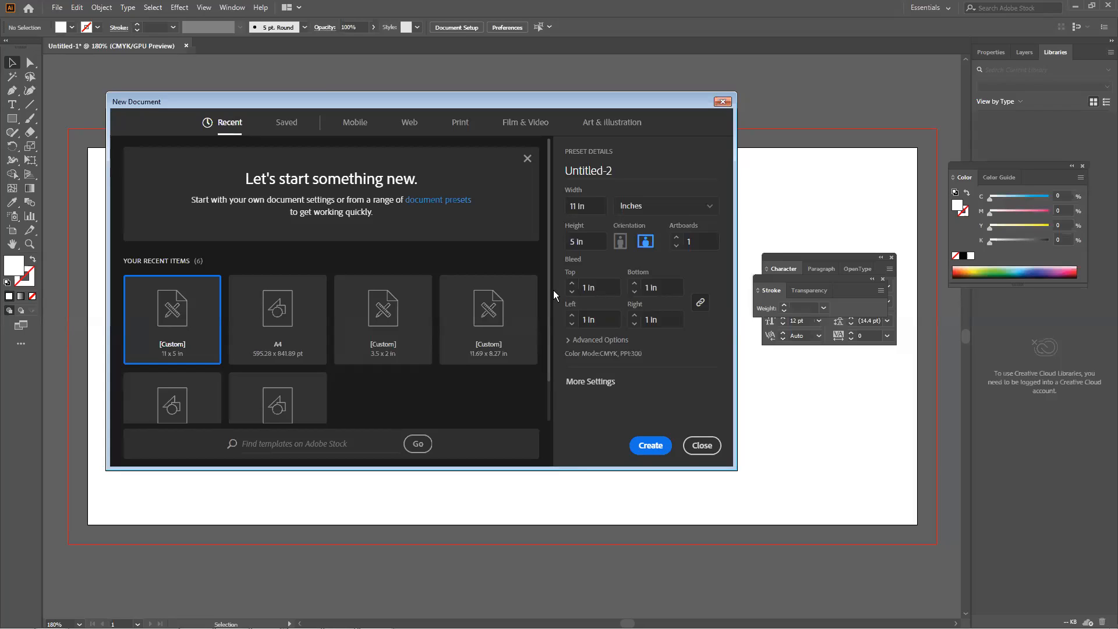
left_click(702, 445)
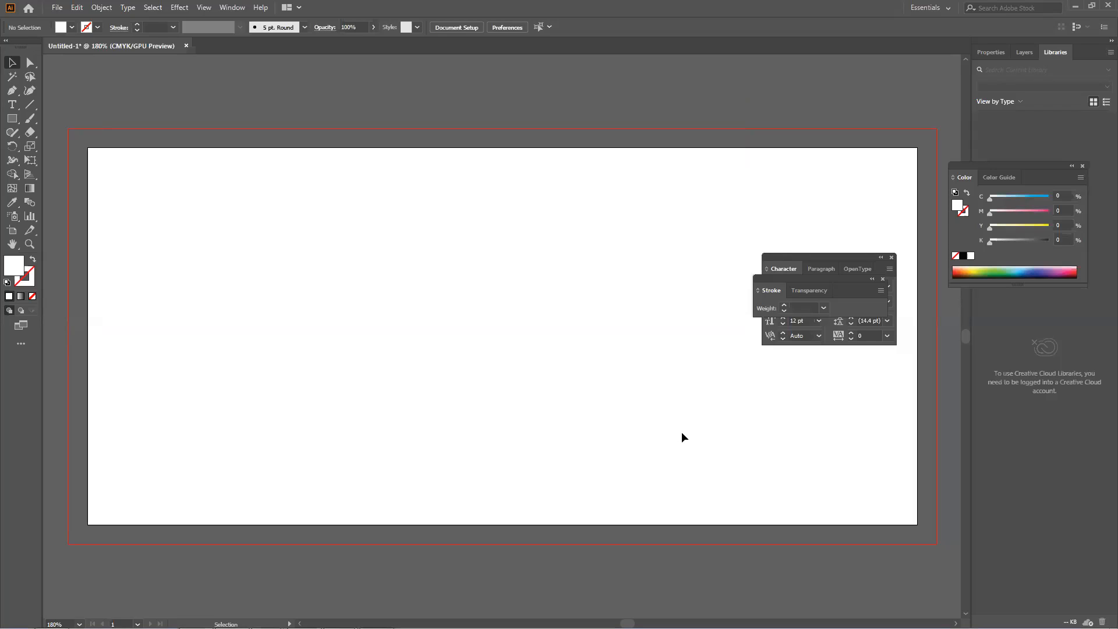
left_click_drag(12, 118, 63, 121)
left_click(452, 297)
type("025")
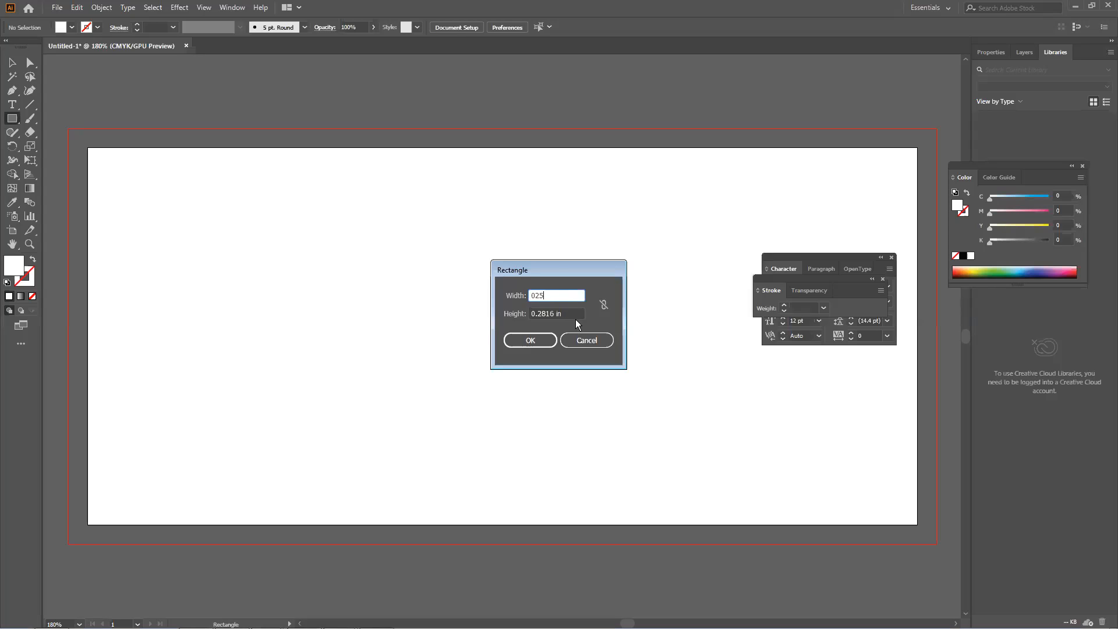
key("Tab")
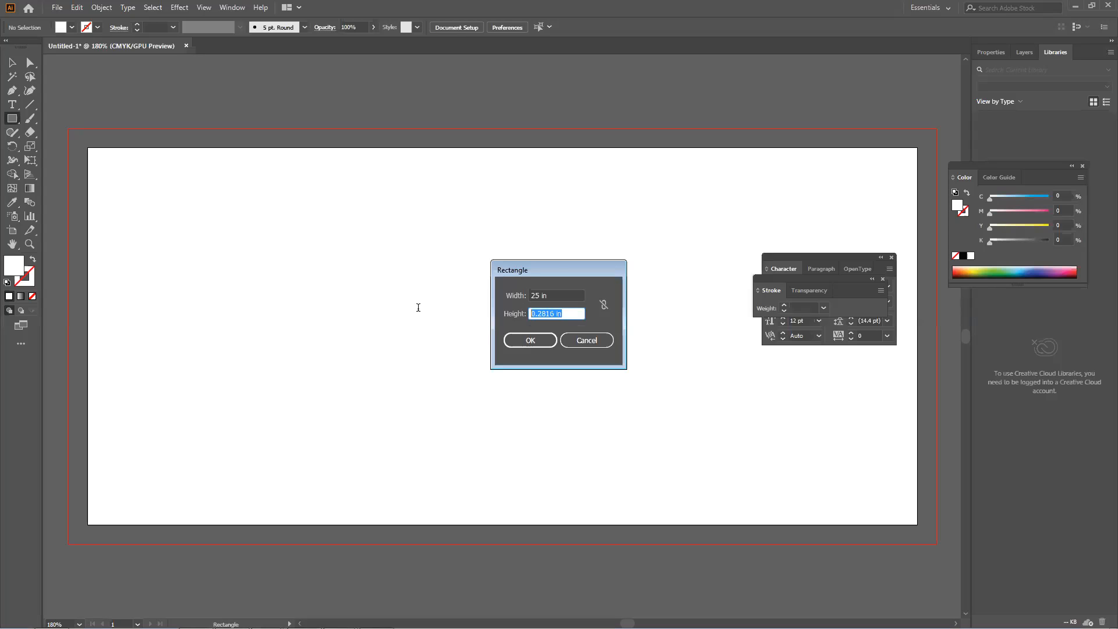
type("025")
left_click(537, 346)
left_click(12, 63)
left_click_drag(286, 305, 275, 352)
key("Delete")
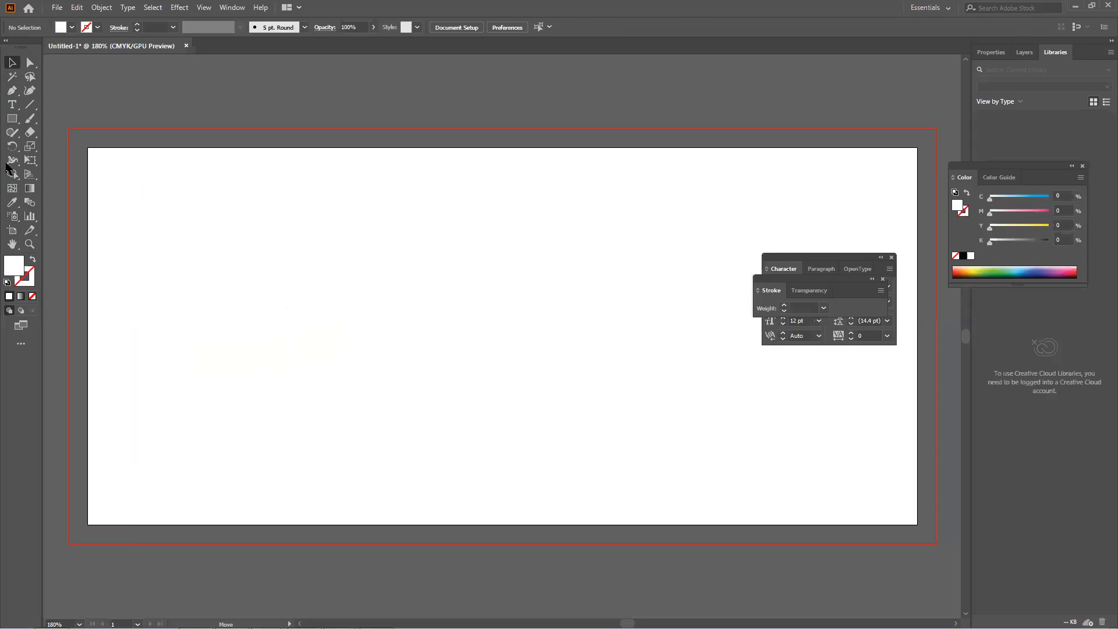
Create a 0.25 × 0.25 in square and move it off the artboard, above its upper edge
left_click(12, 118)
left_click(303, 271)
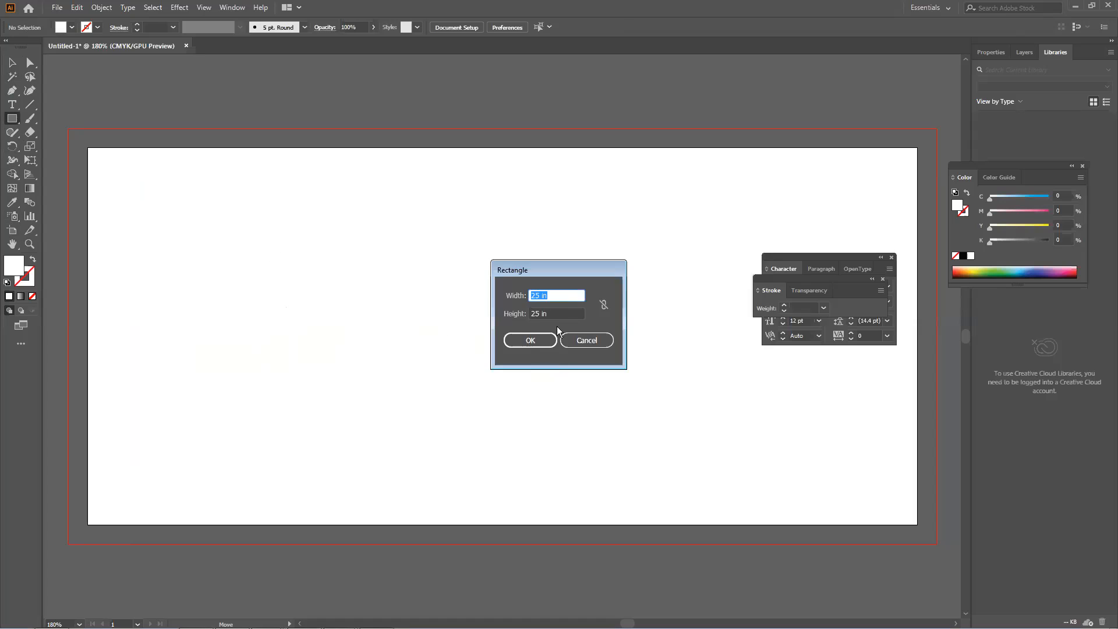
key("Left")
type(".")
left_click(531, 313)
type(".")
key("Return")
key("v")
left_click_drag(286, 246, 147, 80)
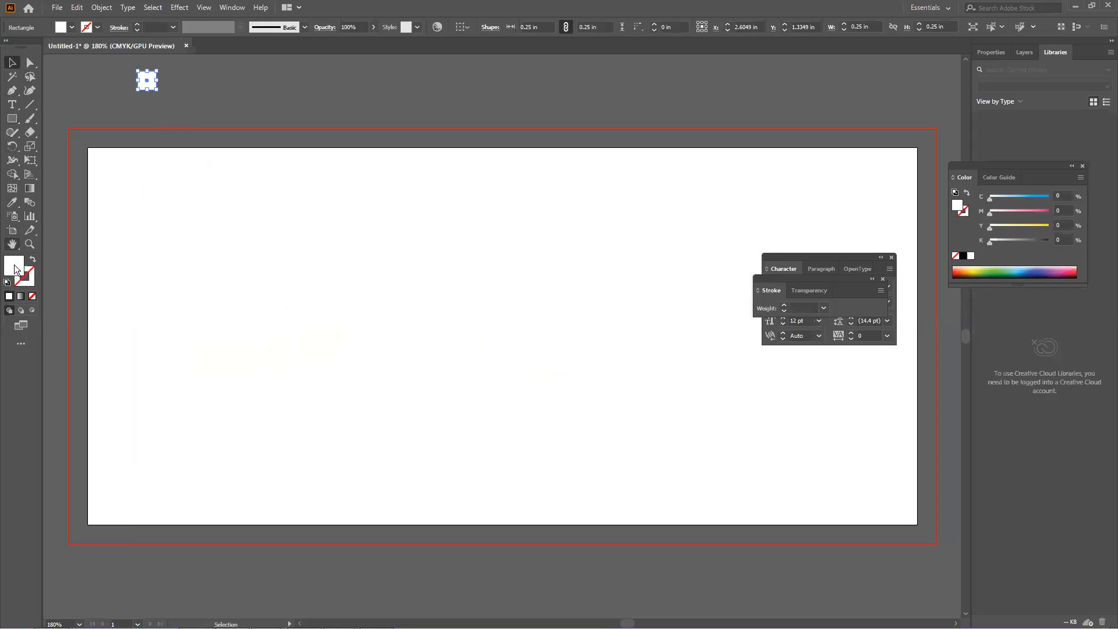
Fill the small square with red FF0000 and deselect it
double_click(15, 269)
type("FF0000")
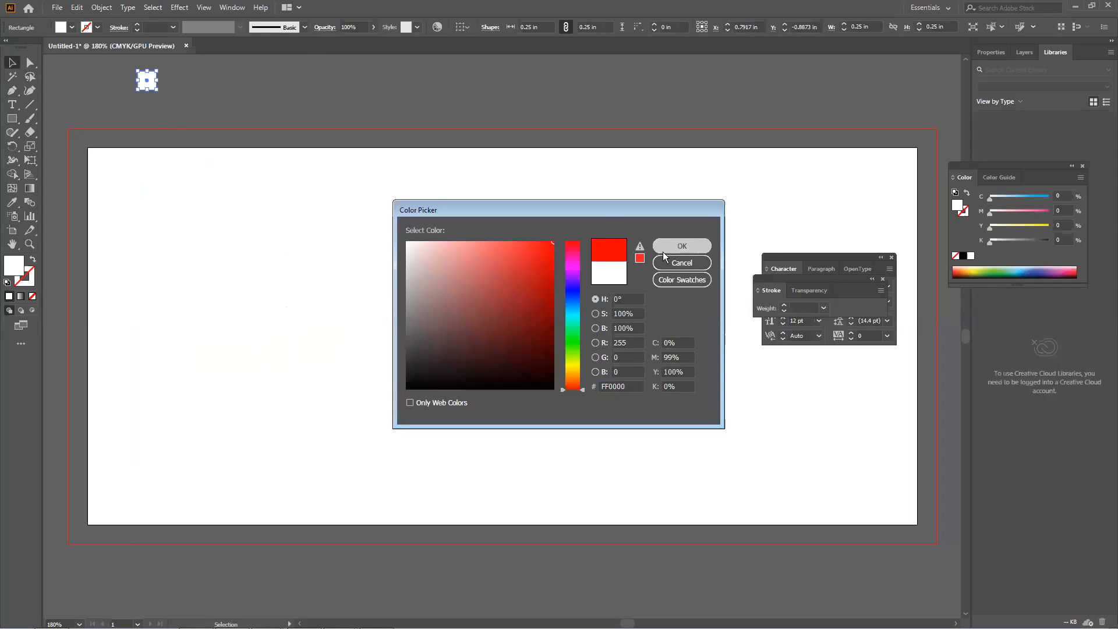
left_click(663, 252)
left_click(175, 95)
Place one red square inside the artboard's upper-left corner and another inside its lower-right corner
left_click_drag(144, 82, 908, 519)
left_click(804, 488)
key("space")
left_click_drag(804, 488, 755, 505)
left_click_drag(706, 450, 766, 464)
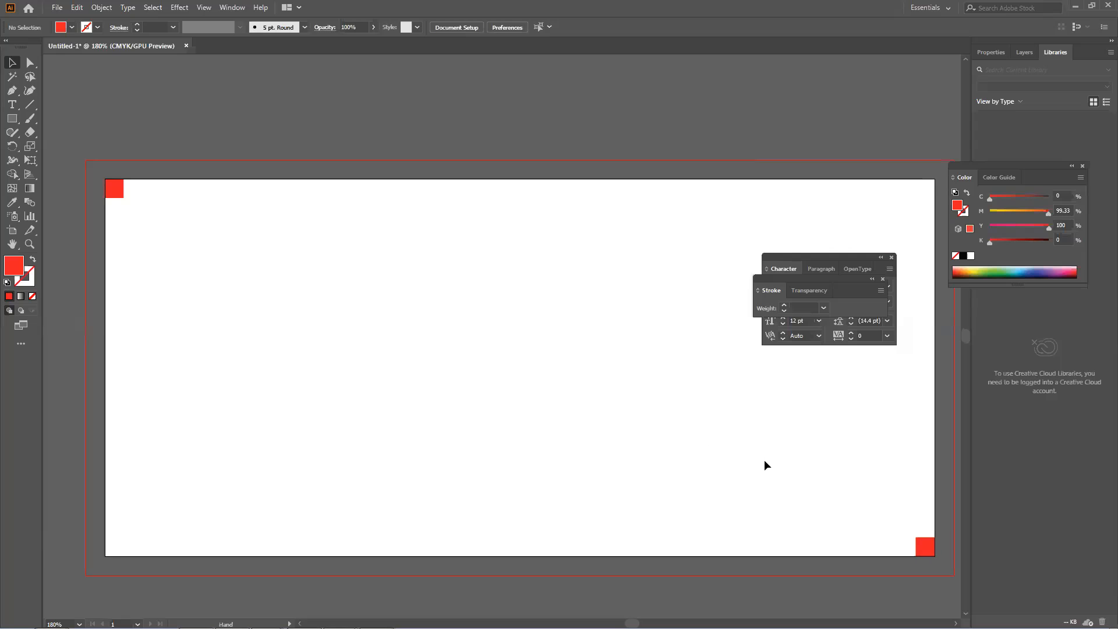
left_click_drag(581, 200, 573, 213)
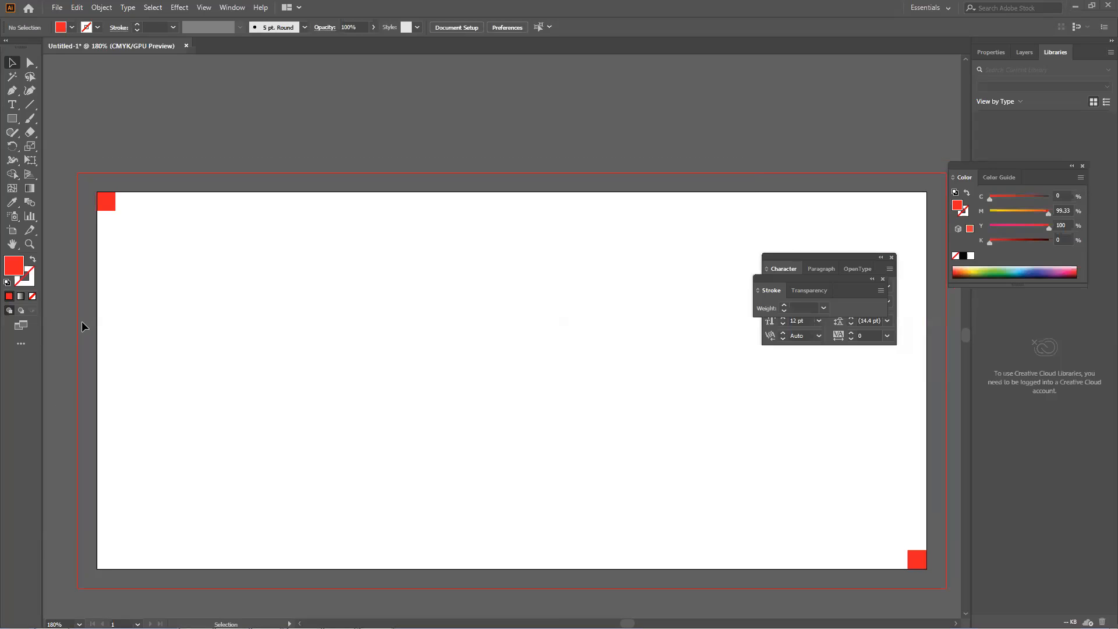
Show the rulers and add guides along the upper-left square's two inner edges and the lower-right square's upper edge
key("ctrl+r")
left_click_drag(46, 372, 115, 380)
left_click_drag(290, 65, 313, 211)
left_click_drag(375, 60, 784, 549)
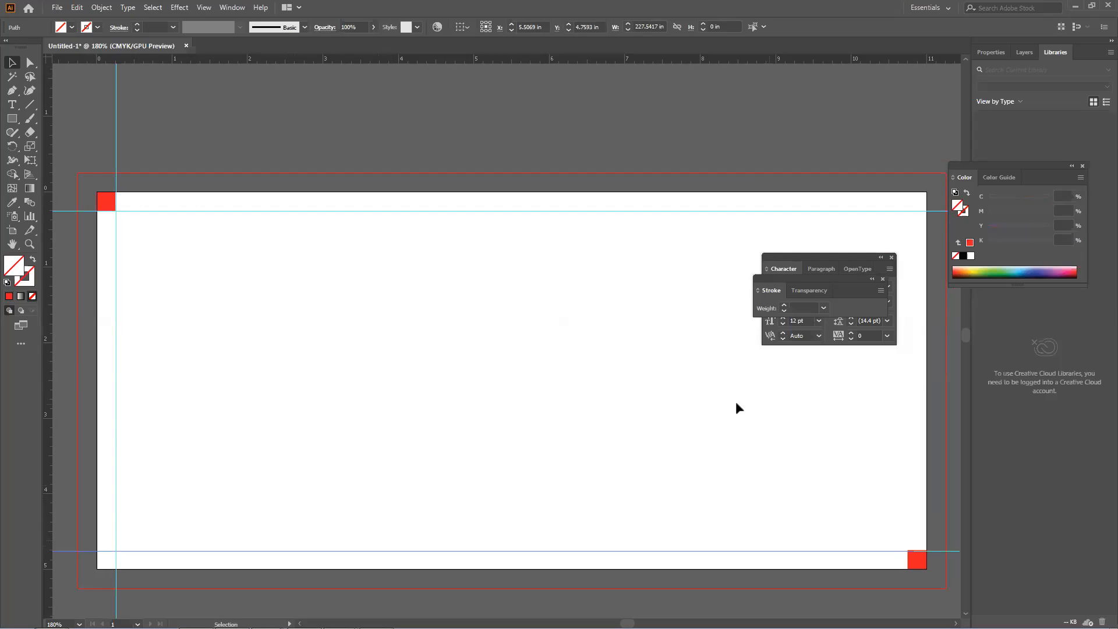
Align the lower horizontal guide exactly with the upper edge of the lower-right red square
left_click_drag(878, 550, 582, 424)
scroll(867, 540, "up", 1)
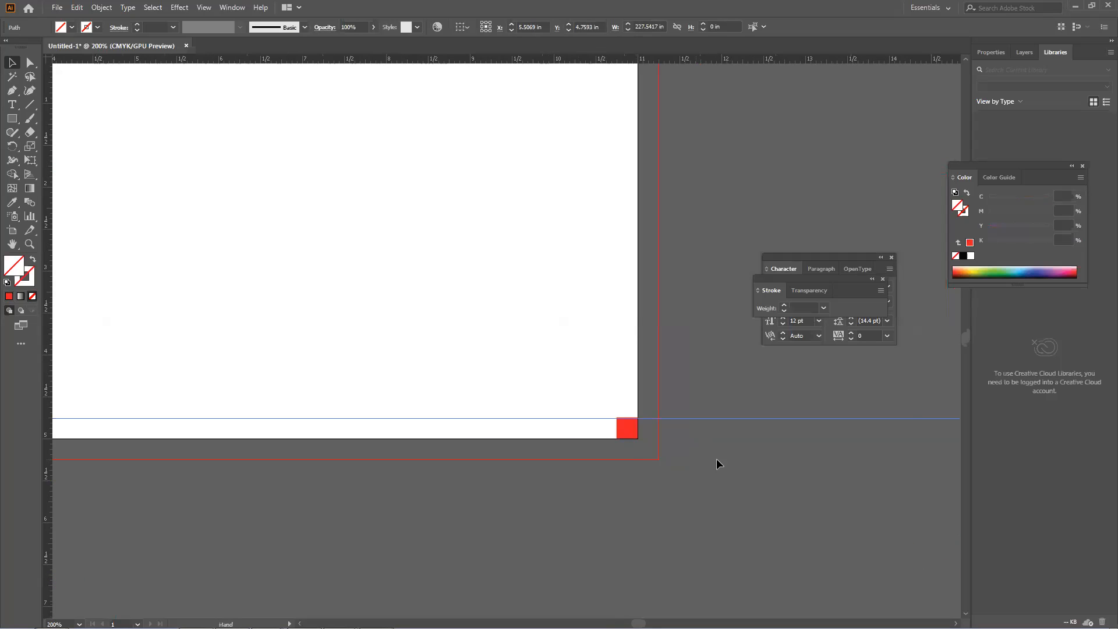
left_click_drag(742, 417, 760, 418)
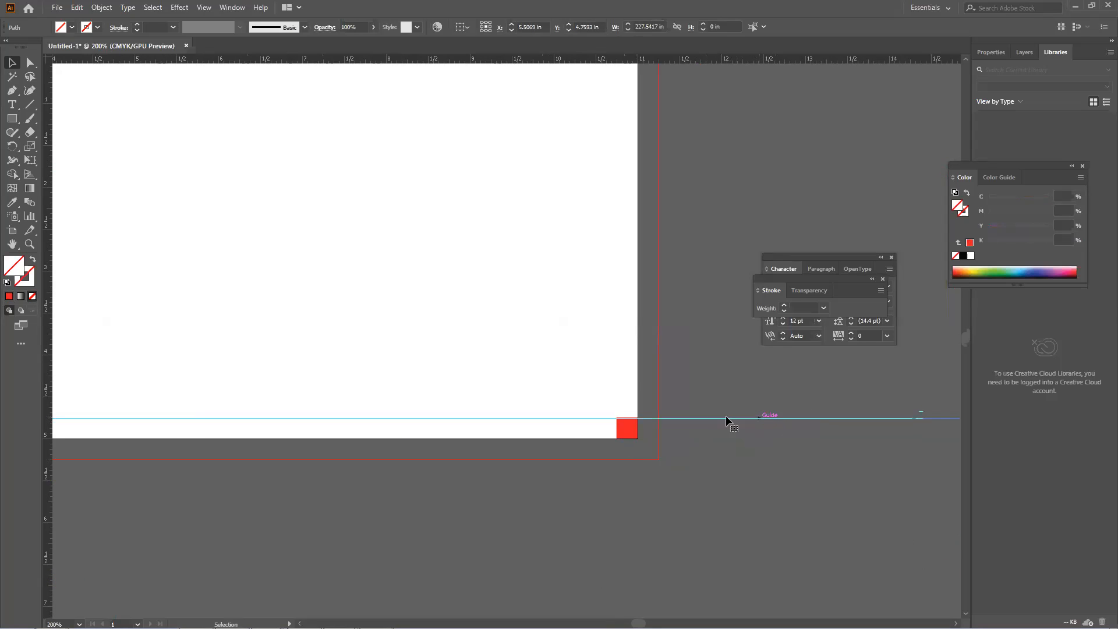
scroll(676, 384, "up", 3)
scroll(657, 227, "down", 6)
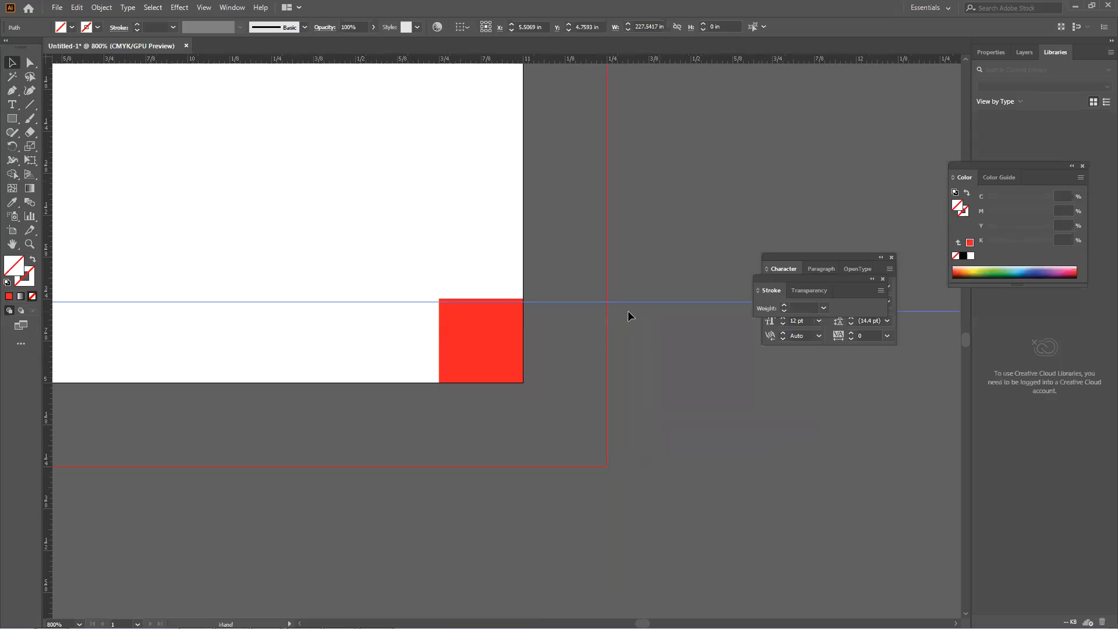
scroll(628, 312, "up", 2)
left_click_drag(640, 285, 667, 279)
left_click(454, 243)
Add a vertical guide and align it with the left edge of the lower-right red square
left_click_drag(431, 198, 504, 289)
scroll(496, 286, "down", 4)
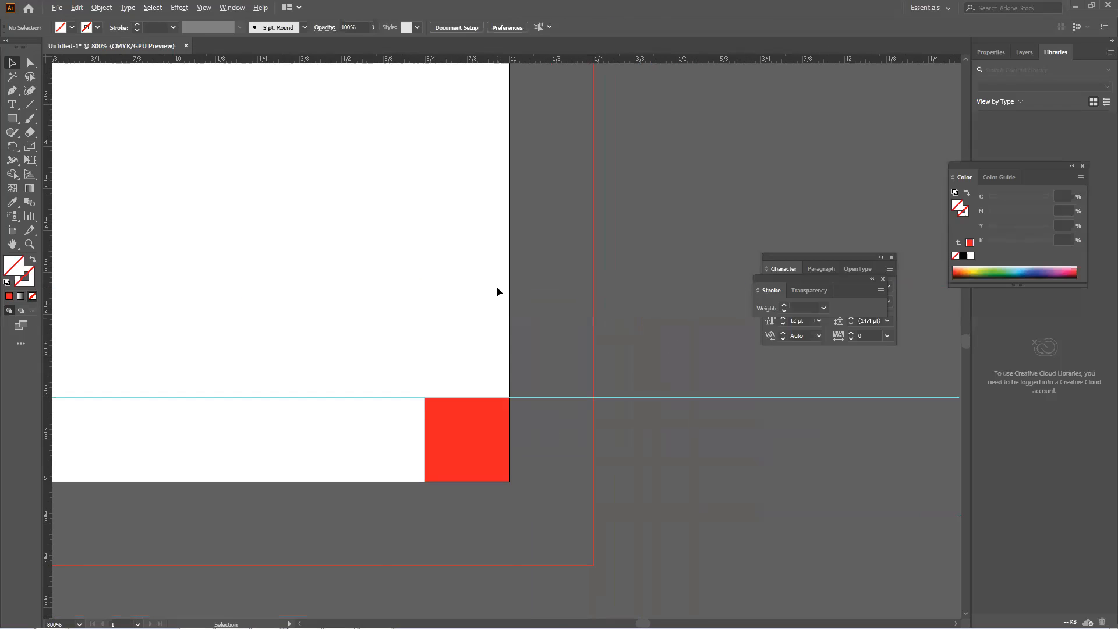
left_click_drag(460, 210, 521, 420)
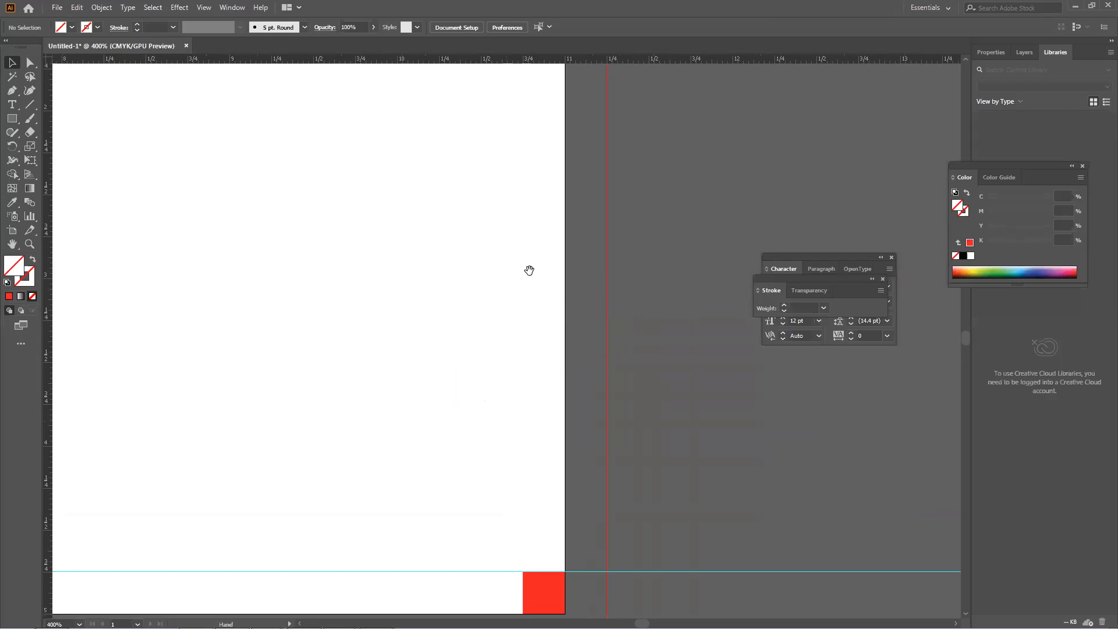
scroll(541, 350, "down", 3)
left_click_drag(572, 410, 587, 438)
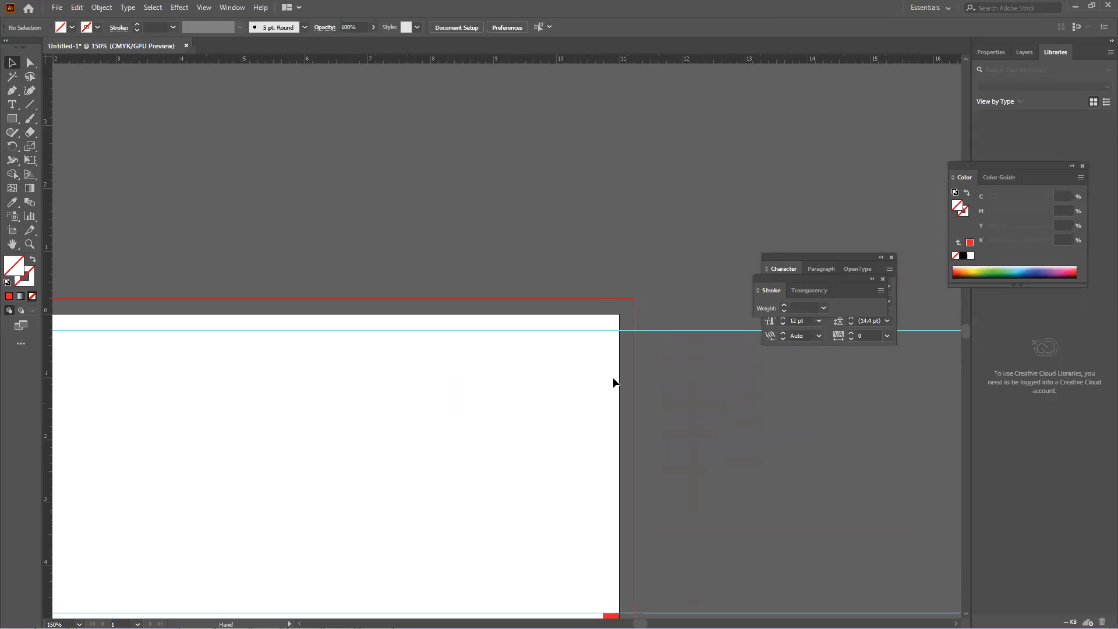
scroll(620, 347, "down", 1)
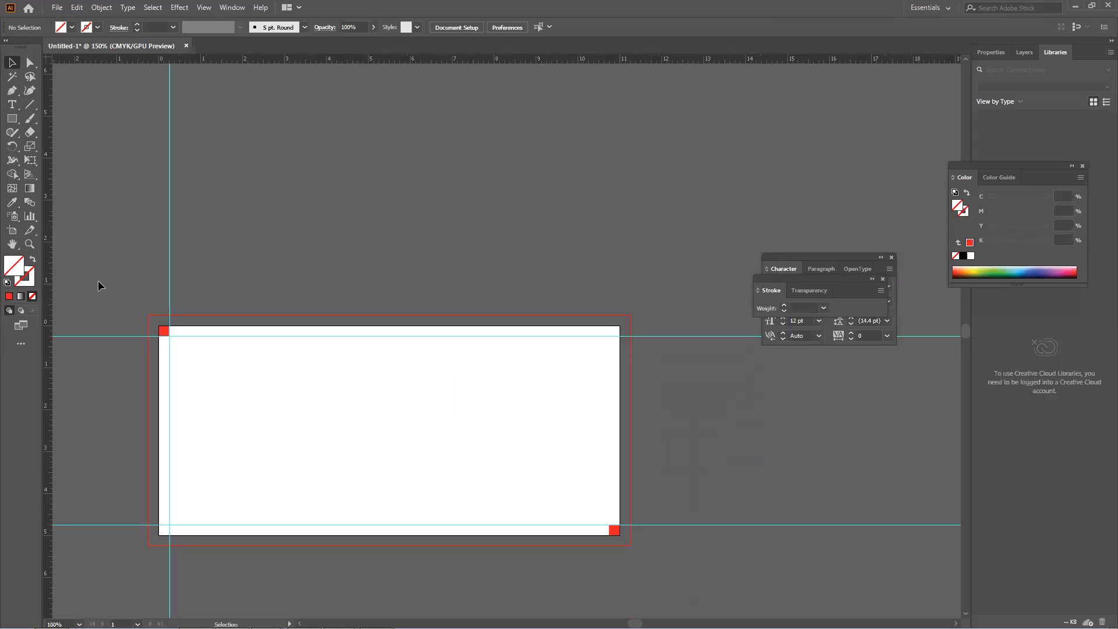
left_click_drag(48, 365, 610, 474)
scroll(622, 507, "up", 3)
scroll(613, 488, "up", 3)
left_click_drag(553, 394, 540, 417)
left_click(575, 403)
Align the left vertical and upper horizontal guides exactly with the inner edges of the upper-left red square
scroll(573, 403, "down", 5)
left_click_drag(367, 317, 554, 396)
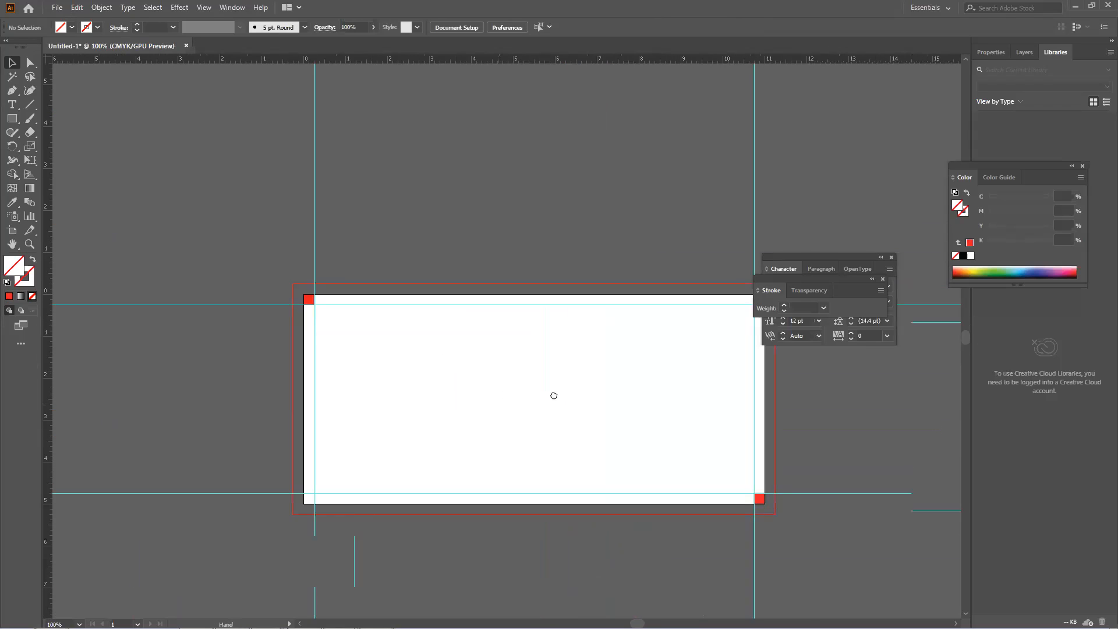
scroll(364, 314, "up", 3)
scroll(414, 225, "up", 3)
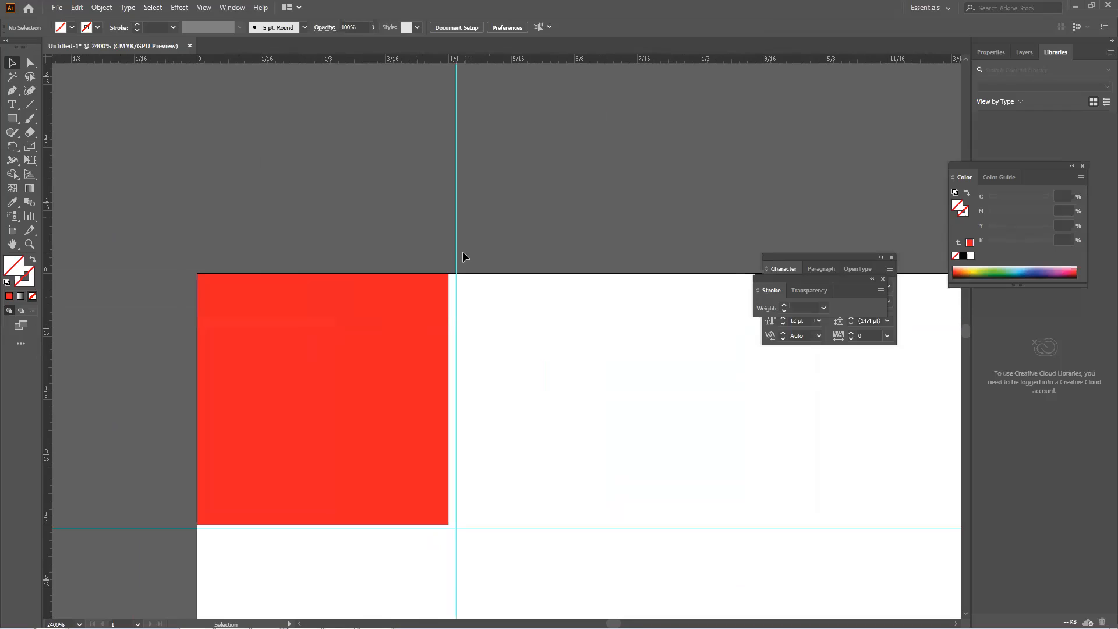
left_click_drag(457, 252, 448, 257)
left_click_drag(465, 527, 472, 524)
left_click(498, 466)
scroll(497, 465, "down", 3)
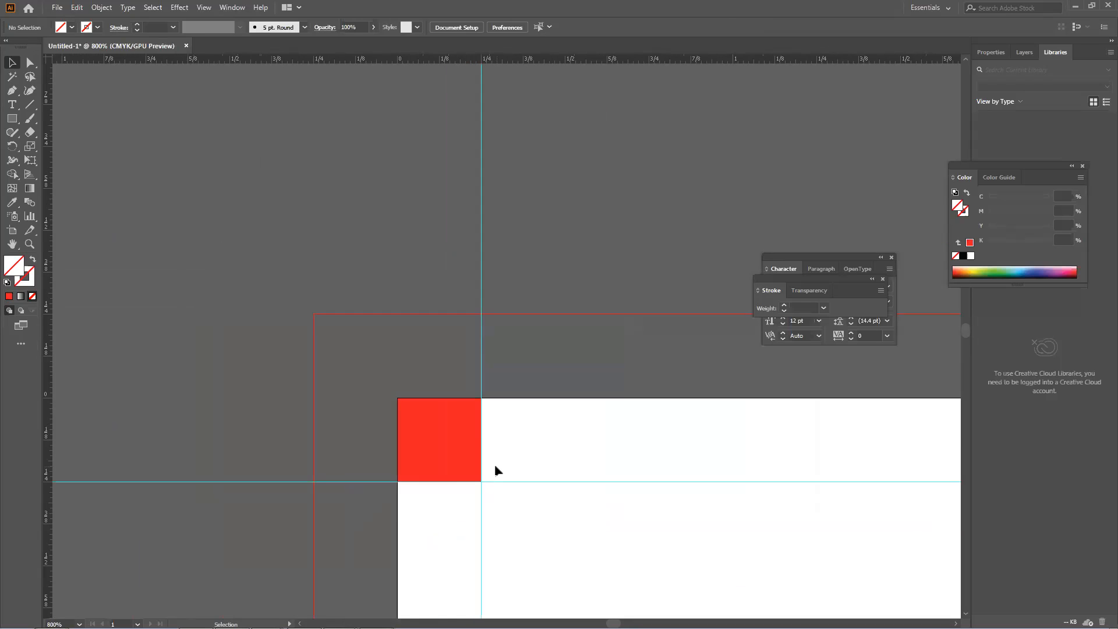
scroll(495, 464, "down", 3)
Review the size, orientation and bleed settings for a new document, and close them without creating one
left_click(53, 7)
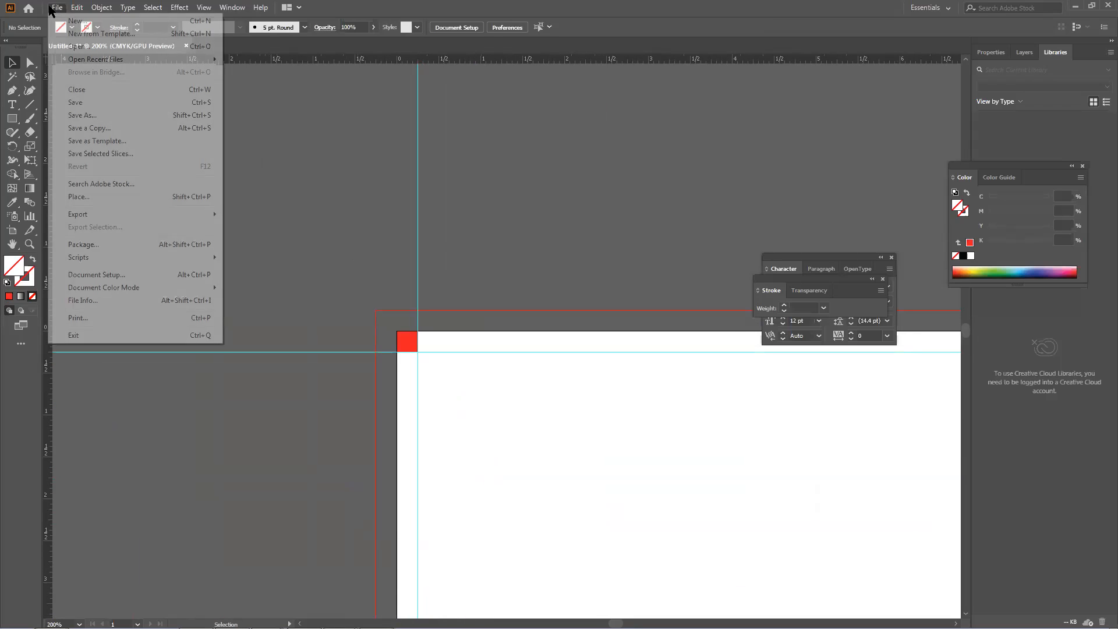
left_click(63, 21)
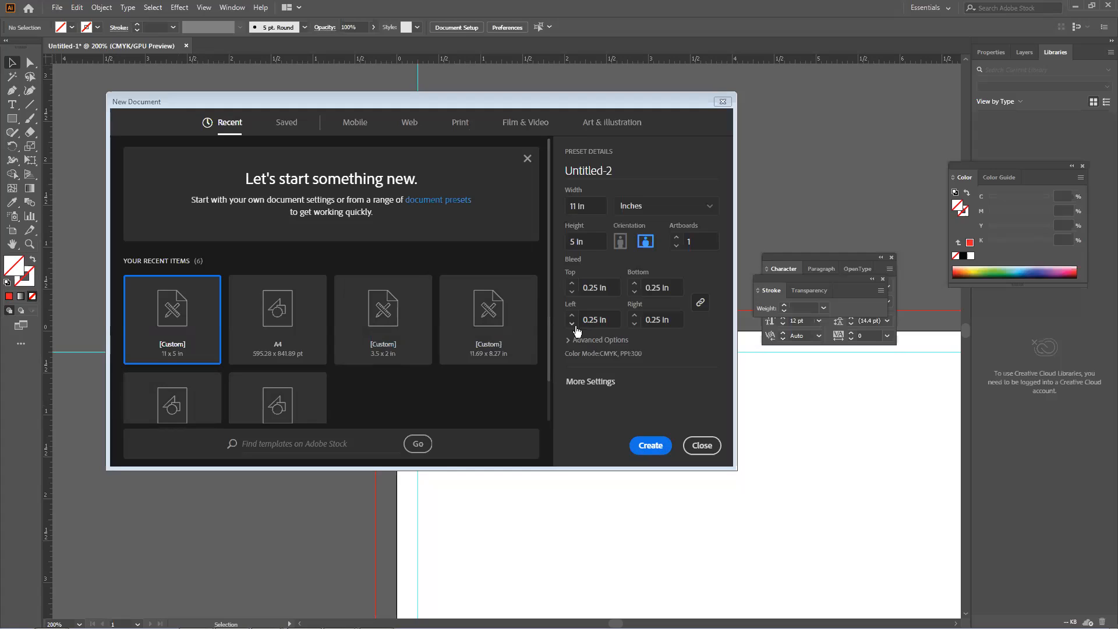
left_click(701, 445)
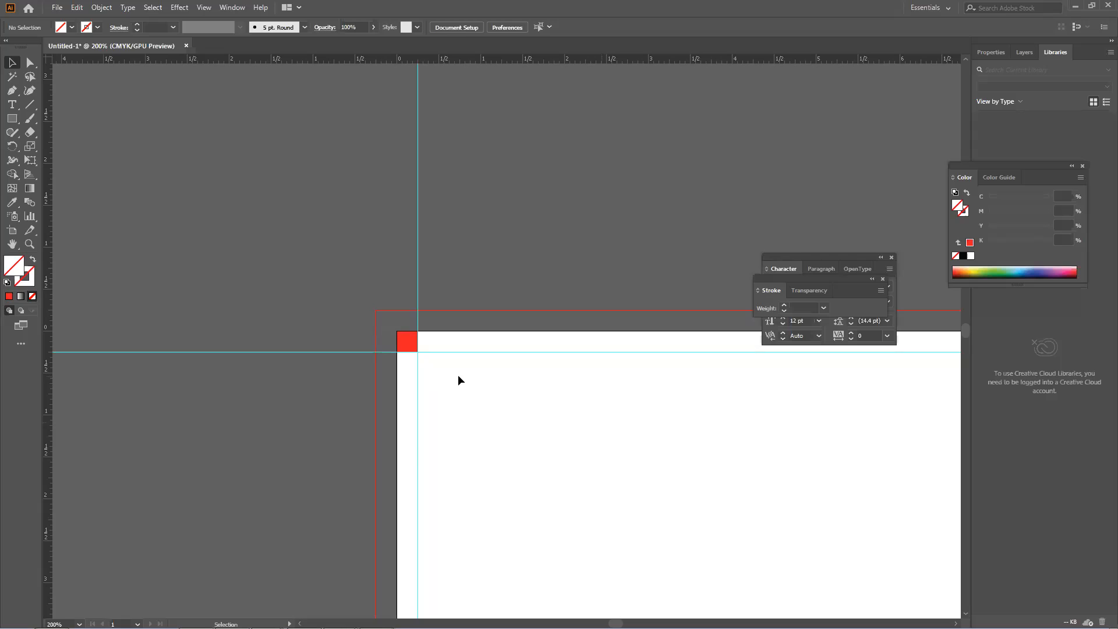
Delete the red helper squares from the artboard's upper-left and lower-right corners, keeping the guides
left_click(405, 349)
key("Delete")
left_click_drag(581, 467, 147, 162)
left_click_drag(432, 409, 251, 397)
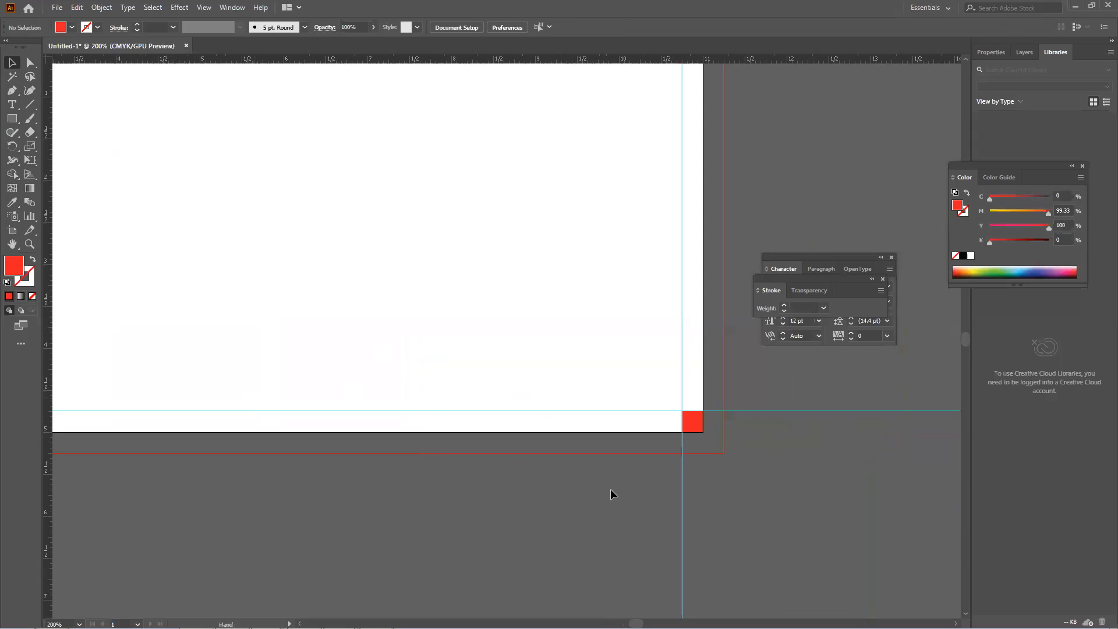
left_click(693, 431)
key("Delete")
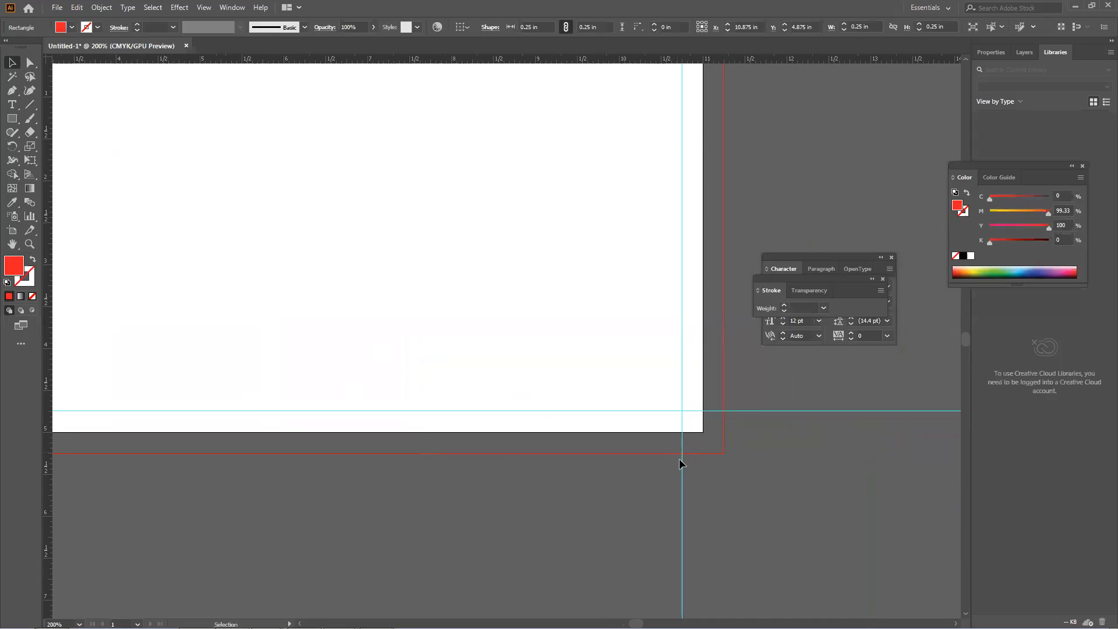
scroll(682, 458, "down", 1)
left_click_drag(584, 387, 649, 428)
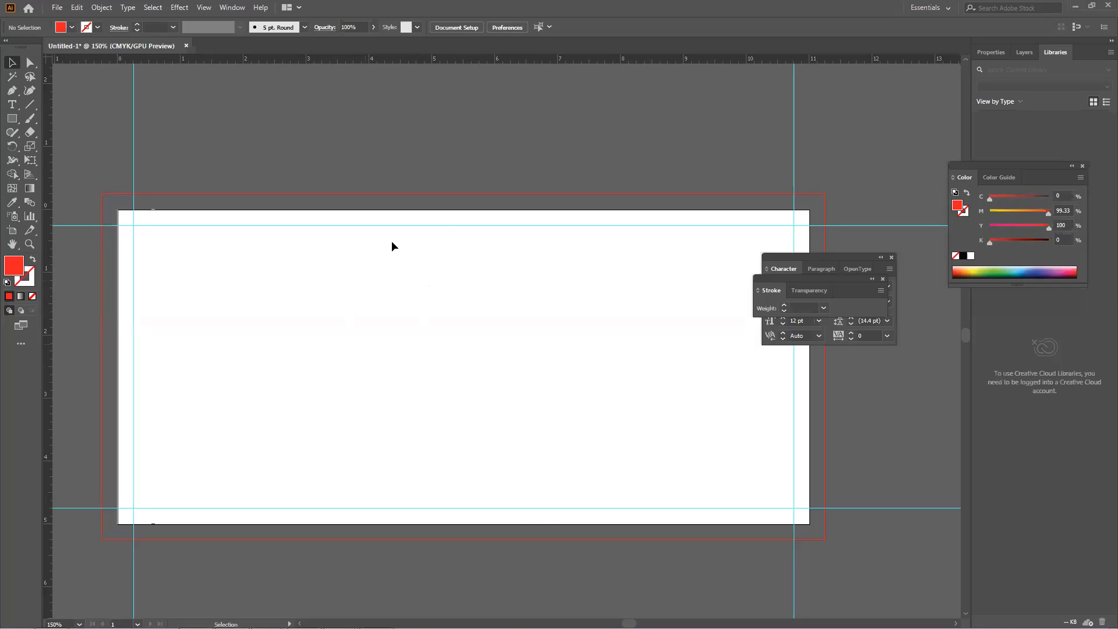
Draw a rectangle 11 in wide and about 2.5 in high across the artboard's upper half and fill it light blue
left_click(12, 118)
left_click_drag(118, 210, 808, 367)
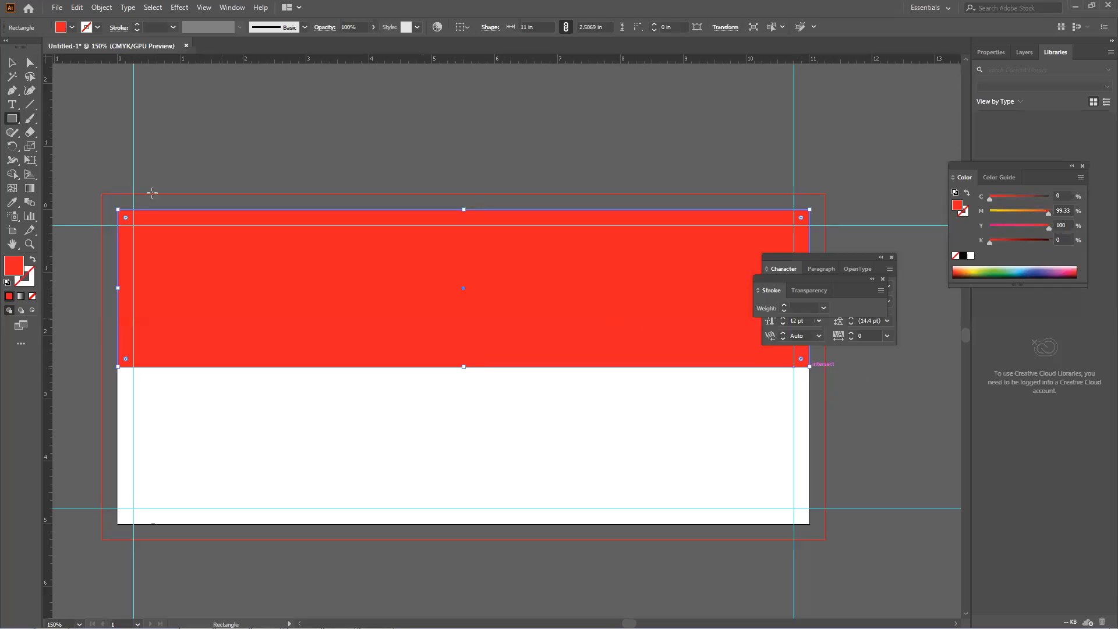
left_click(71, 28)
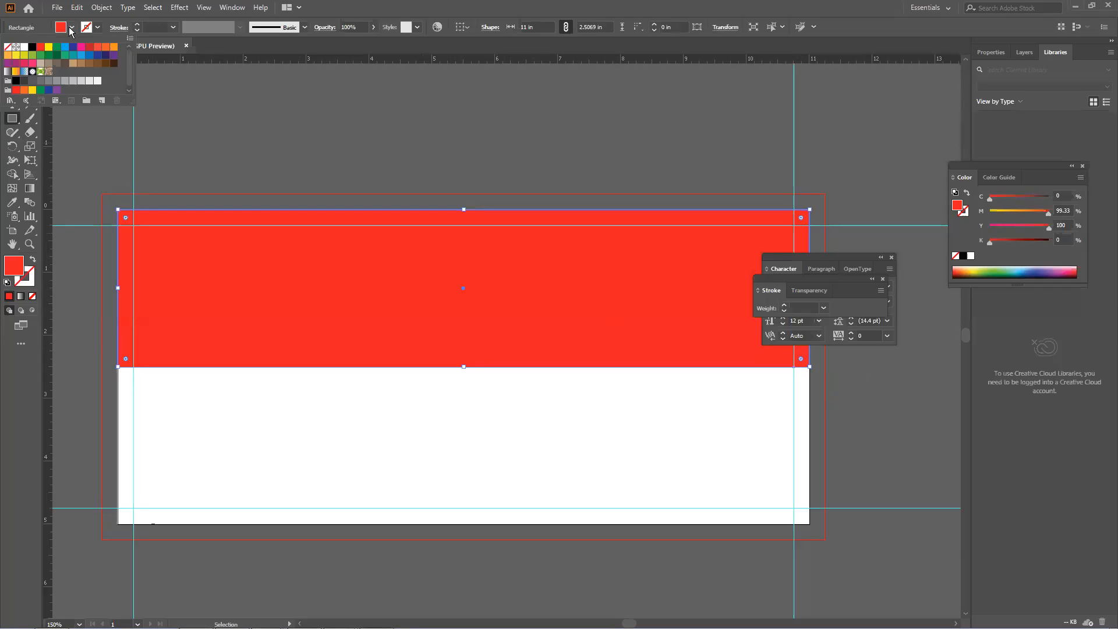
left_click(81, 56)
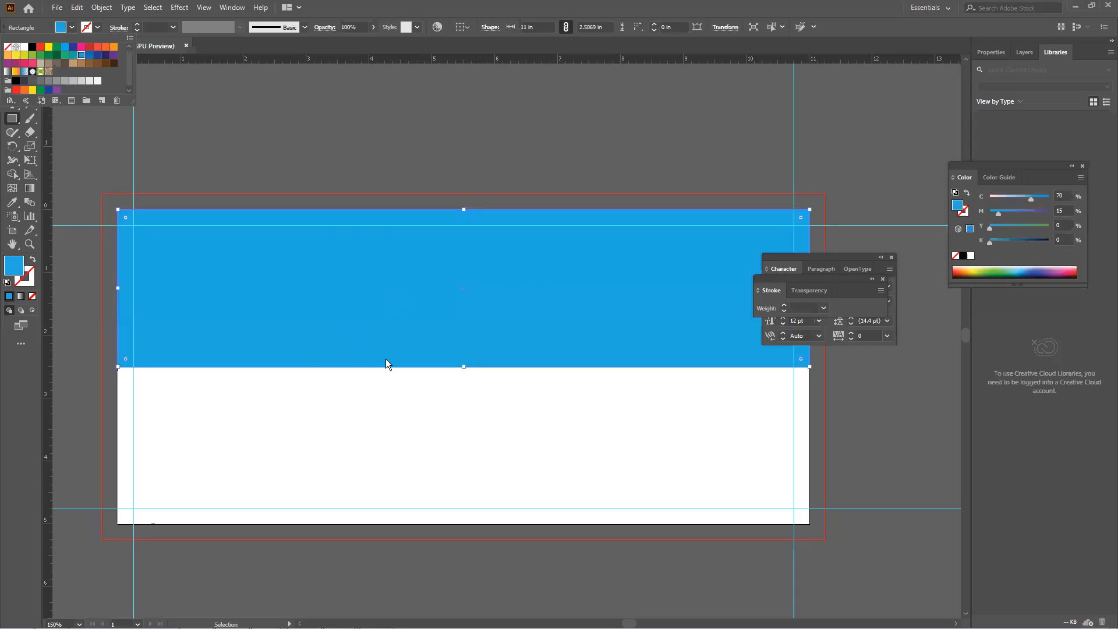
left_click(396, 390)
left_click(388, 400)
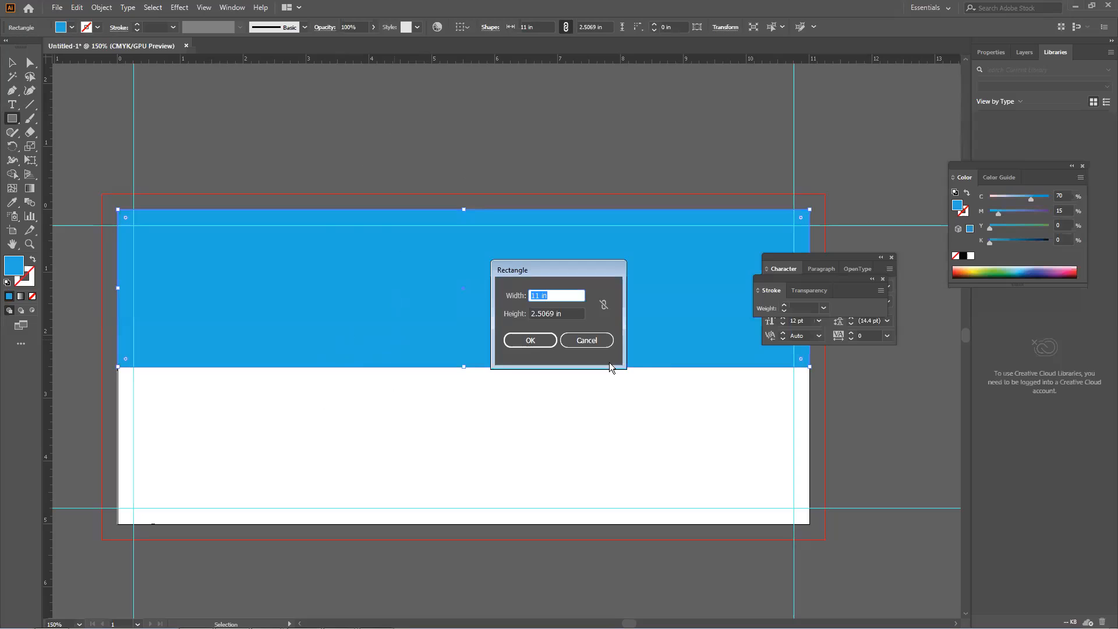
left_click(598, 337)
Reshape the blue rectangle to about 4.38 in wide and 5 in high, covering the artboard's left part at full height
left_click(11, 63)
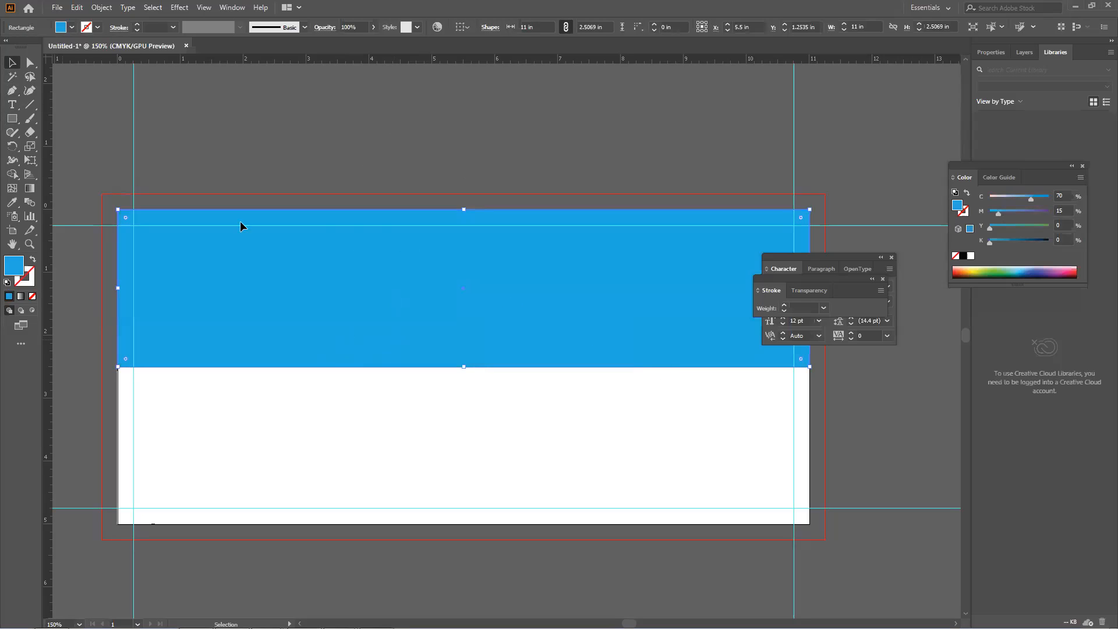
left_click_drag(421, 341, 422, 429)
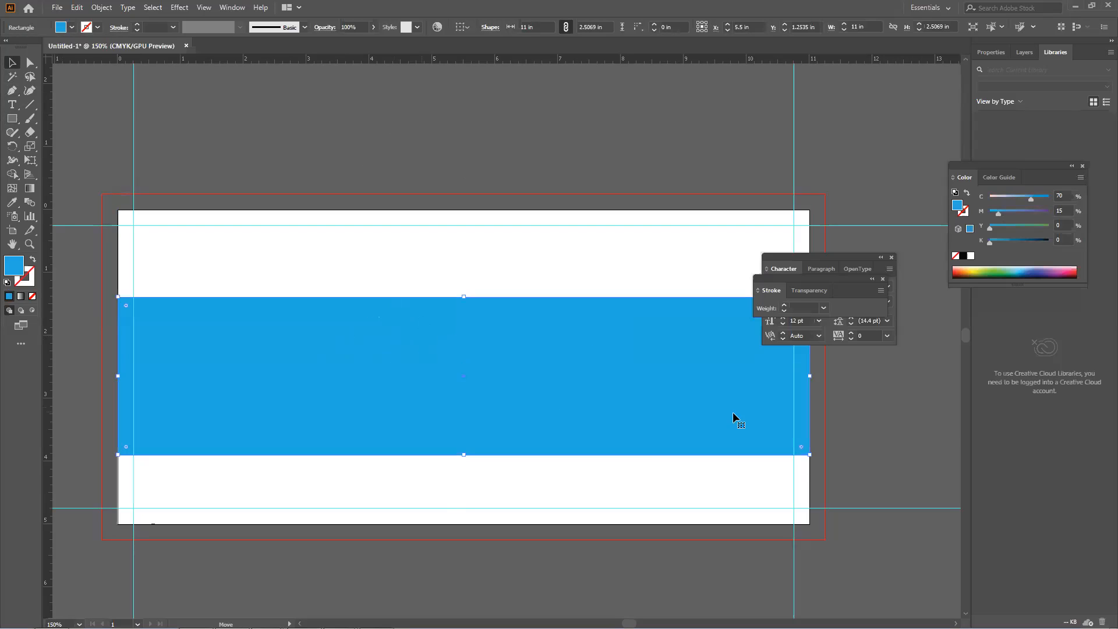
left_click_drag(801, 380, 420, 376)
left_click_drag(269, 297, 269, 210)
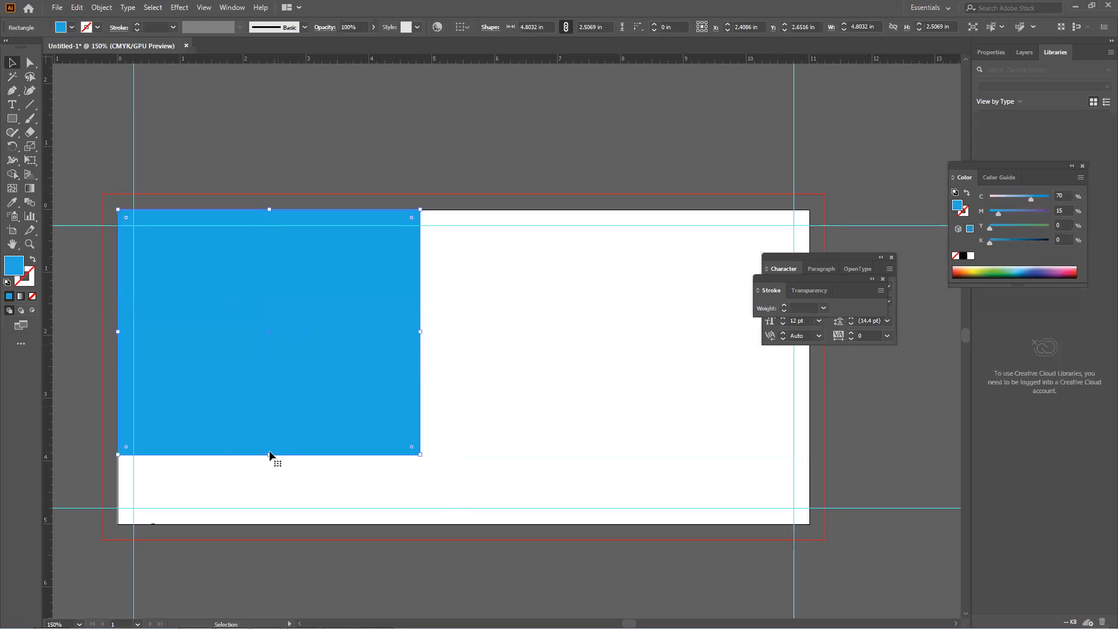
left_click_drag(268, 455, 268, 523)
mouse_move(399, 374)
left_mouse_down()
mouse_move(363, 376)
mouse_move(384, 344)
mouse_move(367, 368)
mouse_move(394, 371)
left_mouse_up()
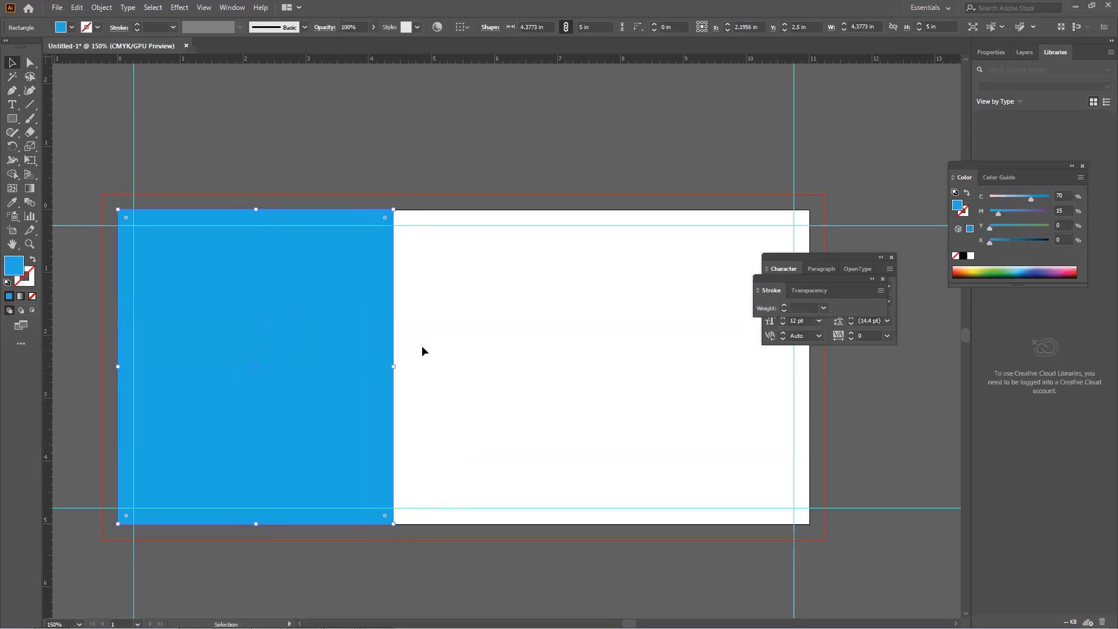
Delete the blue rectangle from the artboard
left_click(421, 345)
left_click(327, 348)
key("Delete")
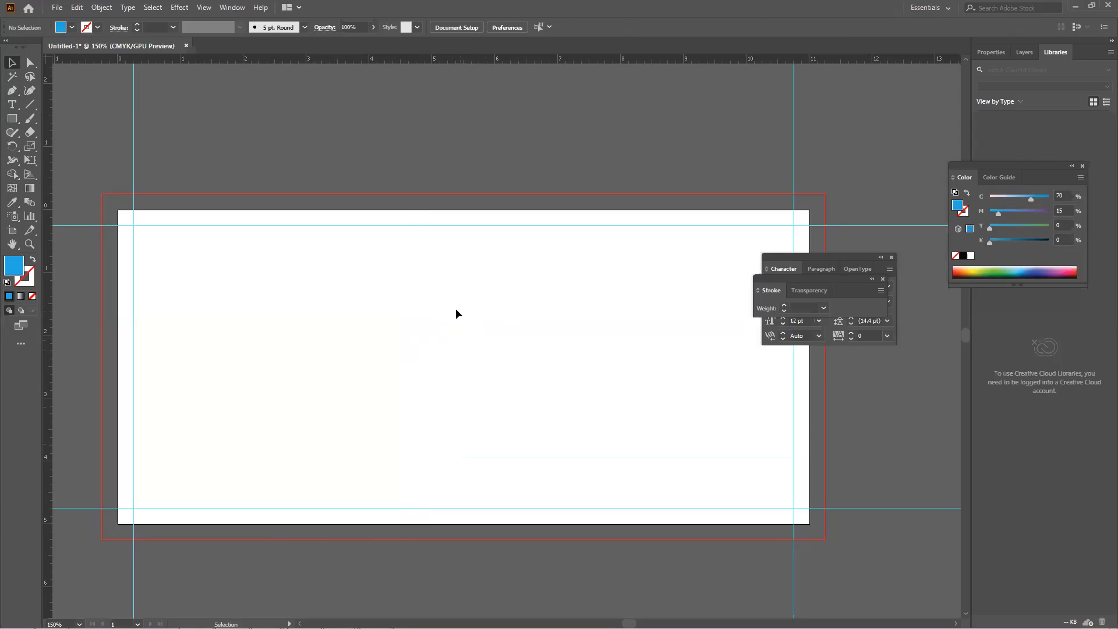
Draw a tapering curved blue shape about 0.64 in wide and 2.3 in high, descending from the artboard's upper edge, with the Pen tool
key("p")
left_click(341, 209)
left_click_drag(348, 353, 383, 419)
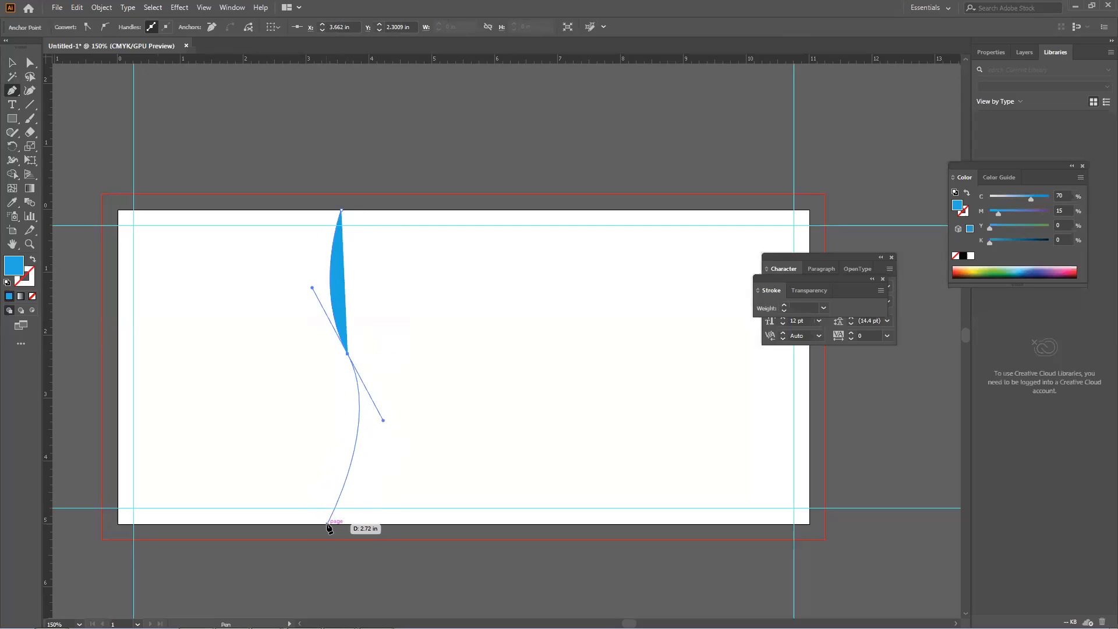
left_click(348, 354)
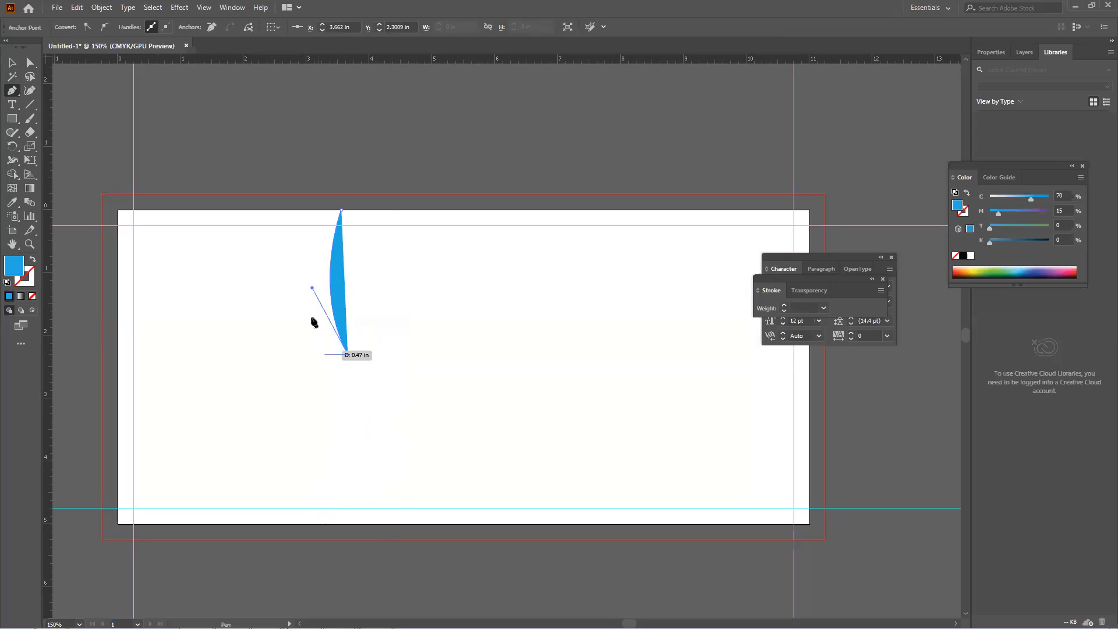
left_click_drag(309, 211, 320, 123)
left_click(309, 211)
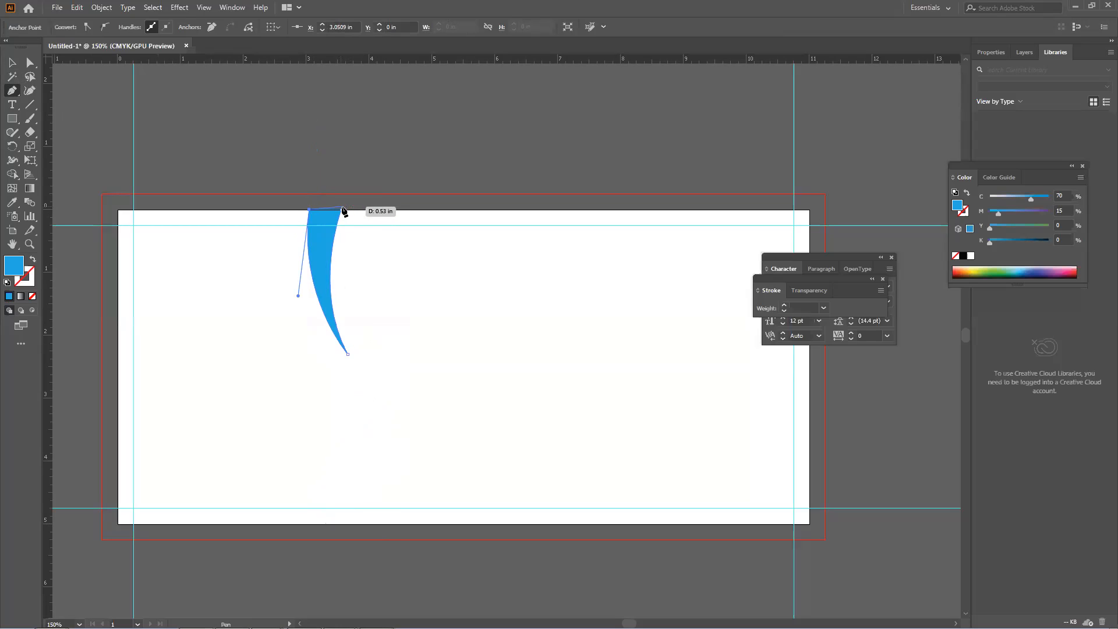
left_click(343, 210)
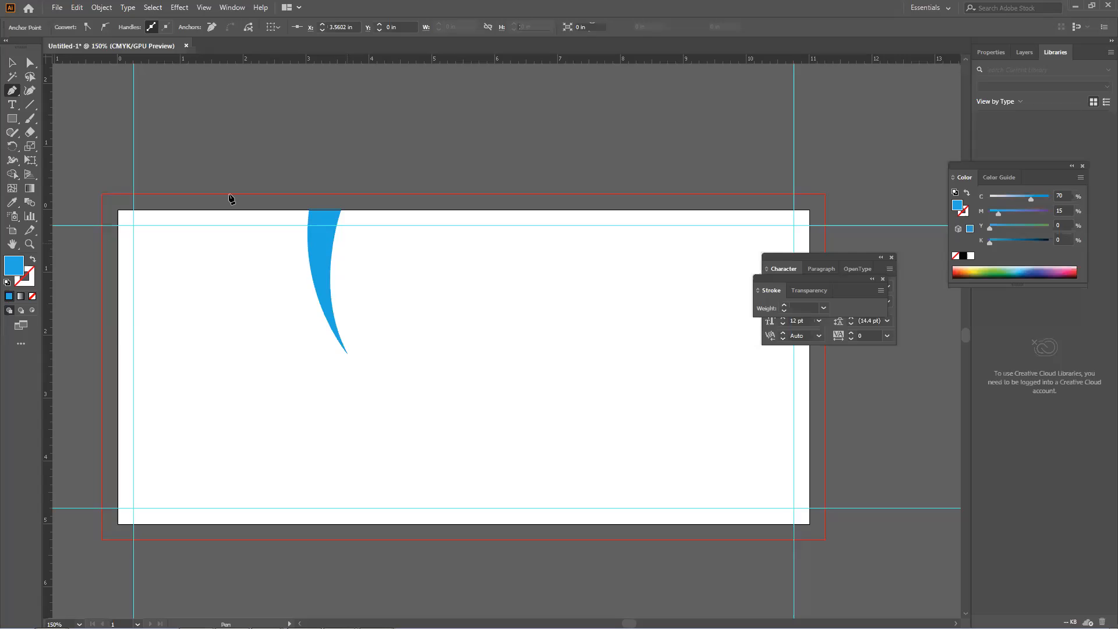
mouse_move(308, 211)
left_mouse_down()
mouse_move(289, 182)
mouse_move(294, 195)
left_mouse_up()
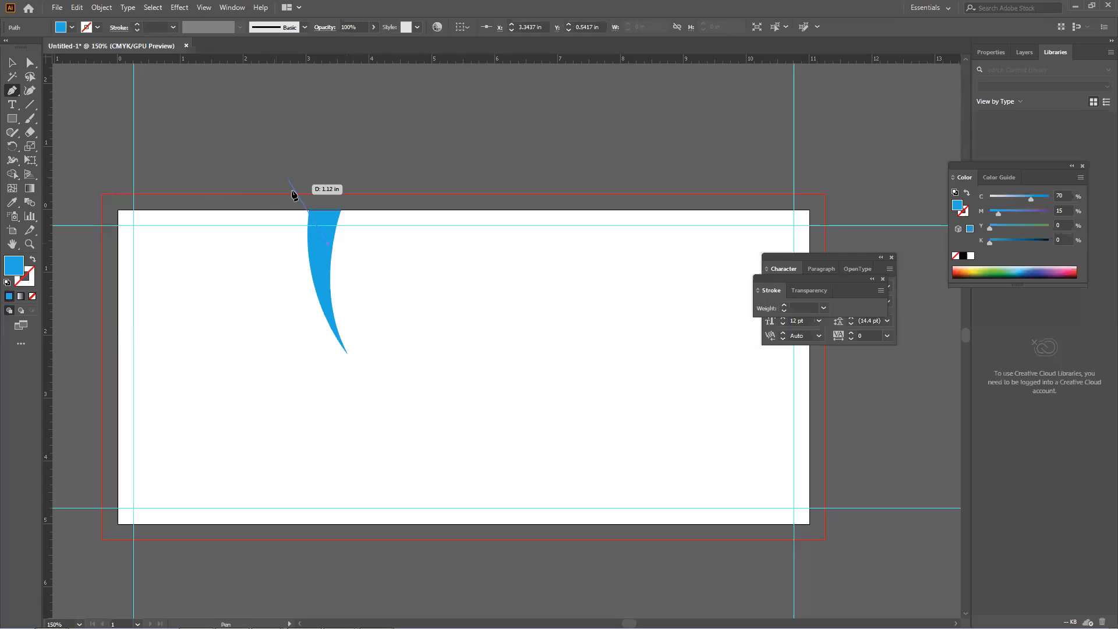
Duplicate the curved blue shape, rotate the copy 180°, and place it at the artboard's lower edge below the original
left_click(13, 63)
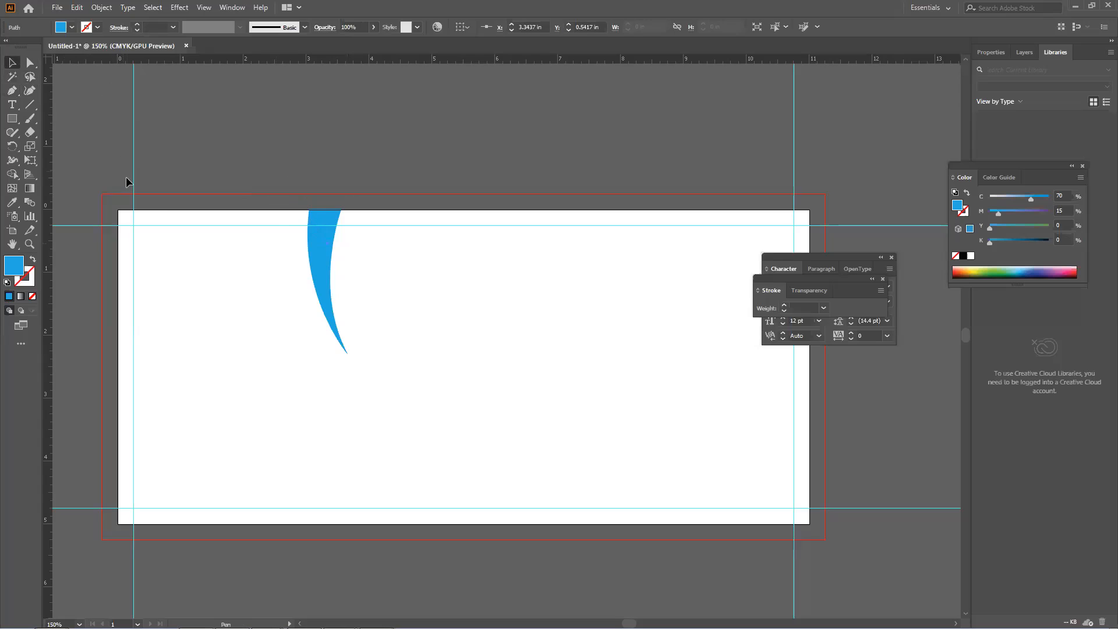
left_click(329, 281)
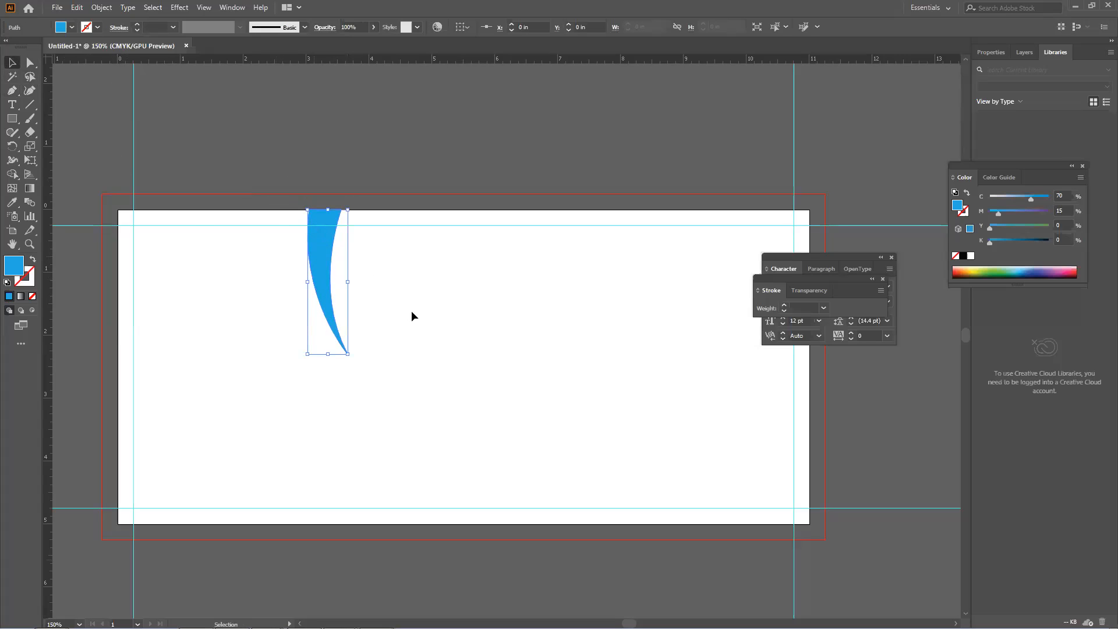
left_click_drag(319, 256, 409, 350, "alt")
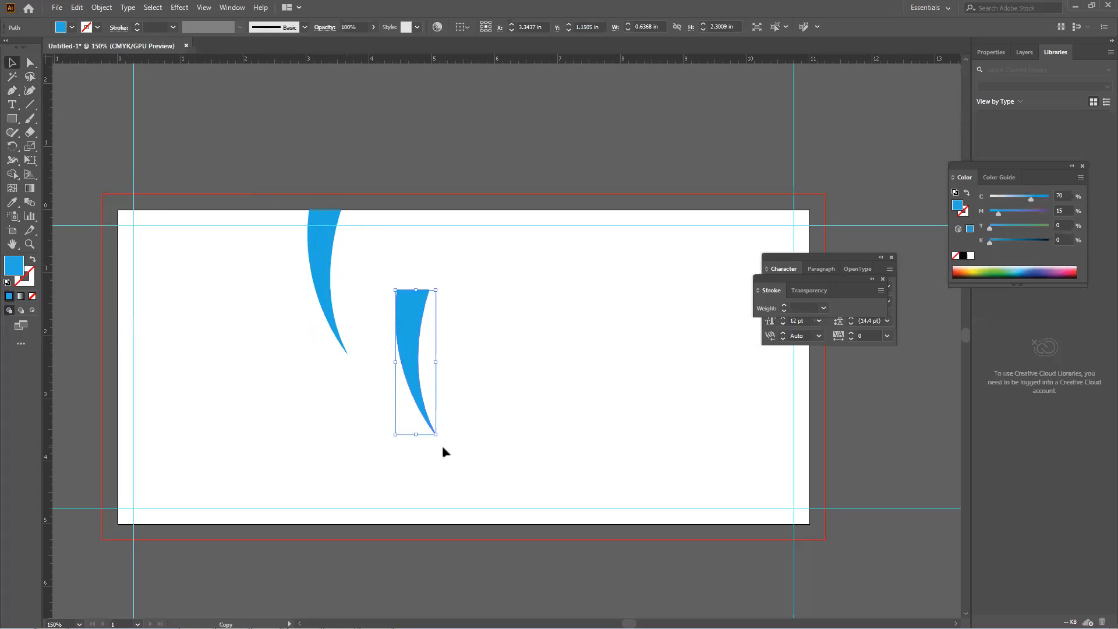
left_click_drag(437, 438, 354, 487)
left_click(439, 466)
left_click(433, 467)
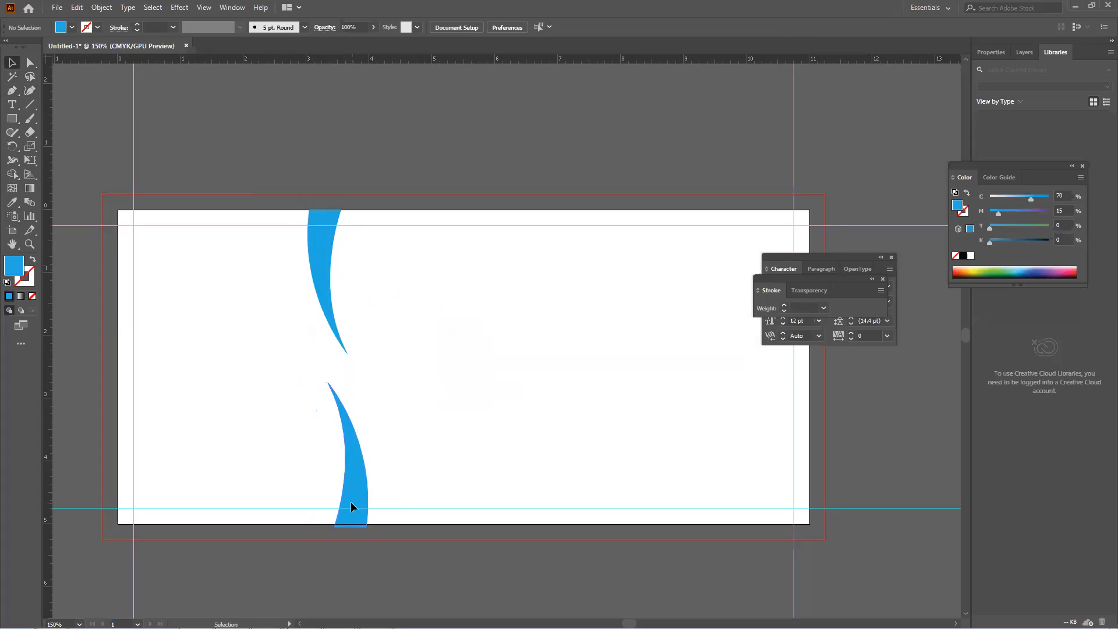
Enlarge both curved blue shapes together slightly, and move the lower one up so its wide end meets the artboard's lower edge
left_click(350, 502)
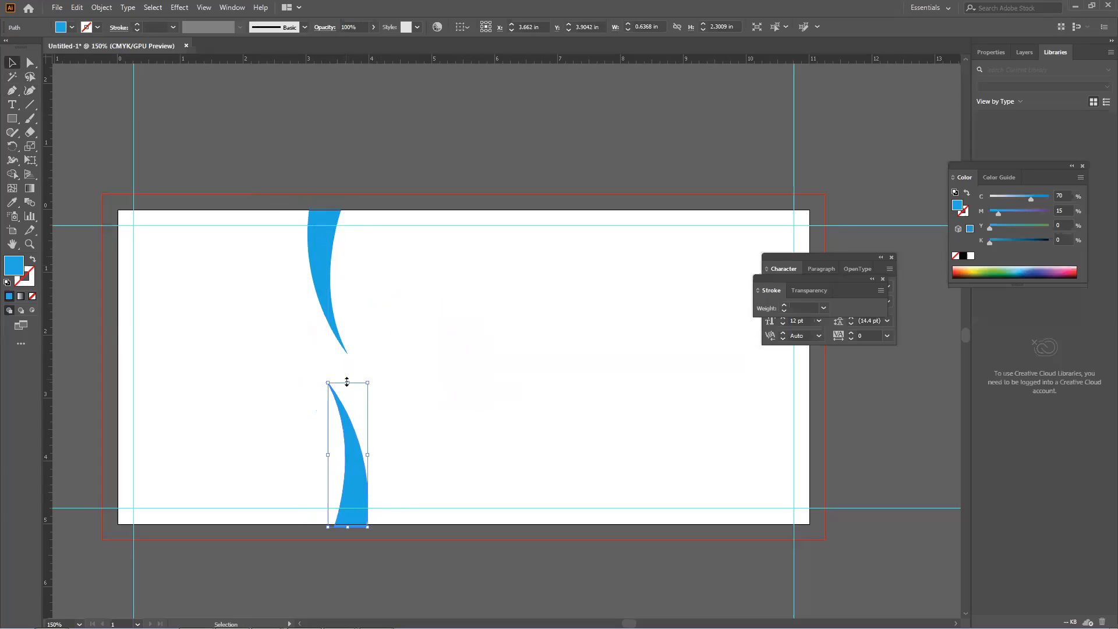
left_click(324, 310)
left_click(359, 476, "shift")
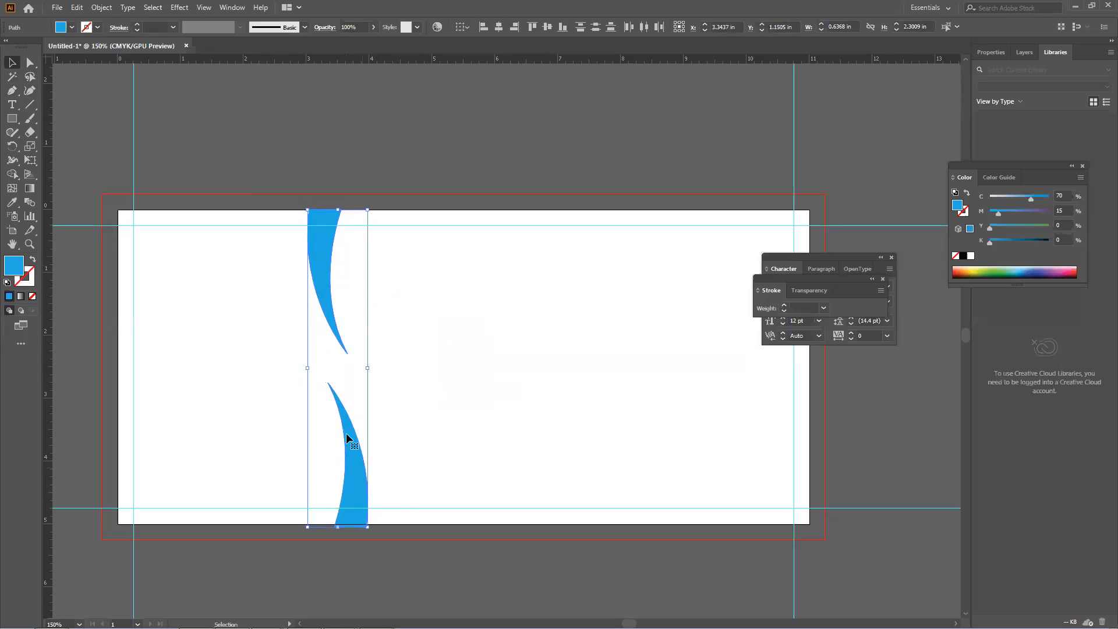
left_click_drag(340, 528, 339, 575)
left_click(465, 454)
left_click_drag(358, 498, 352, 450)
left_click(423, 452)
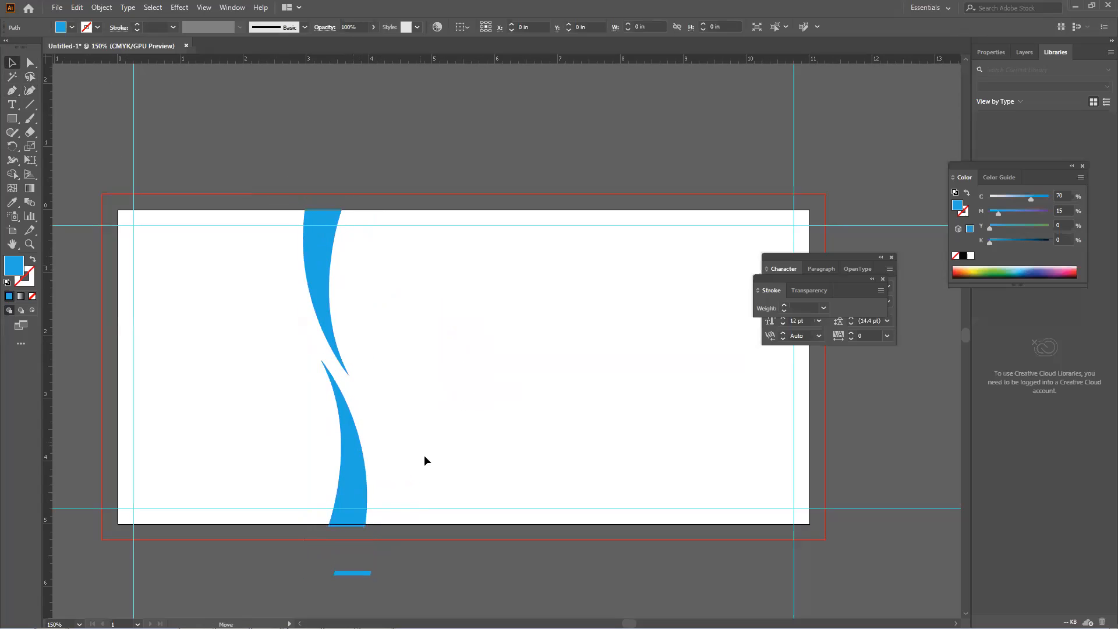
scroll(352, 488, "up", 1)
left_click_drag(347, 467, 355, 466)
left_click(397, 453)
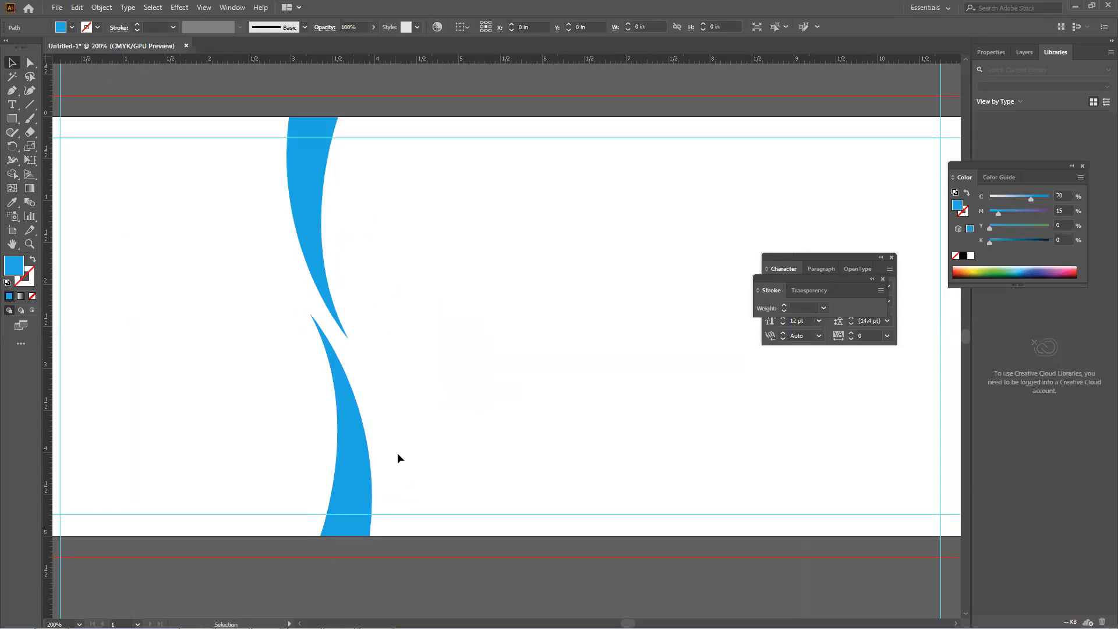
scroll(495, 444, "down", 1)
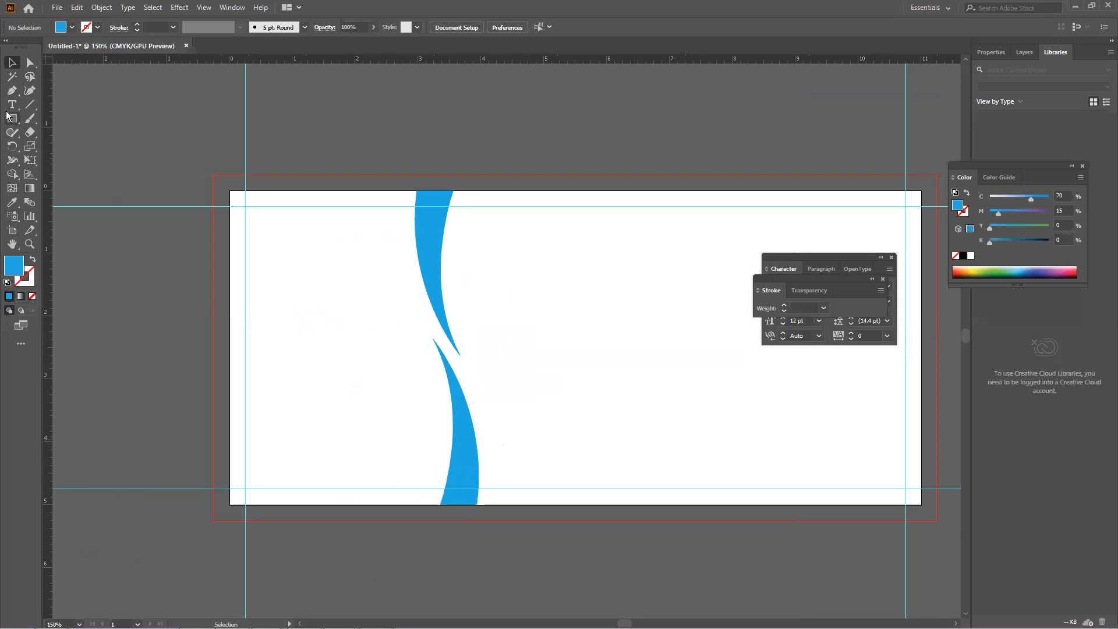
left_click(11, 90)
scroll(461, 223, "up", 3)
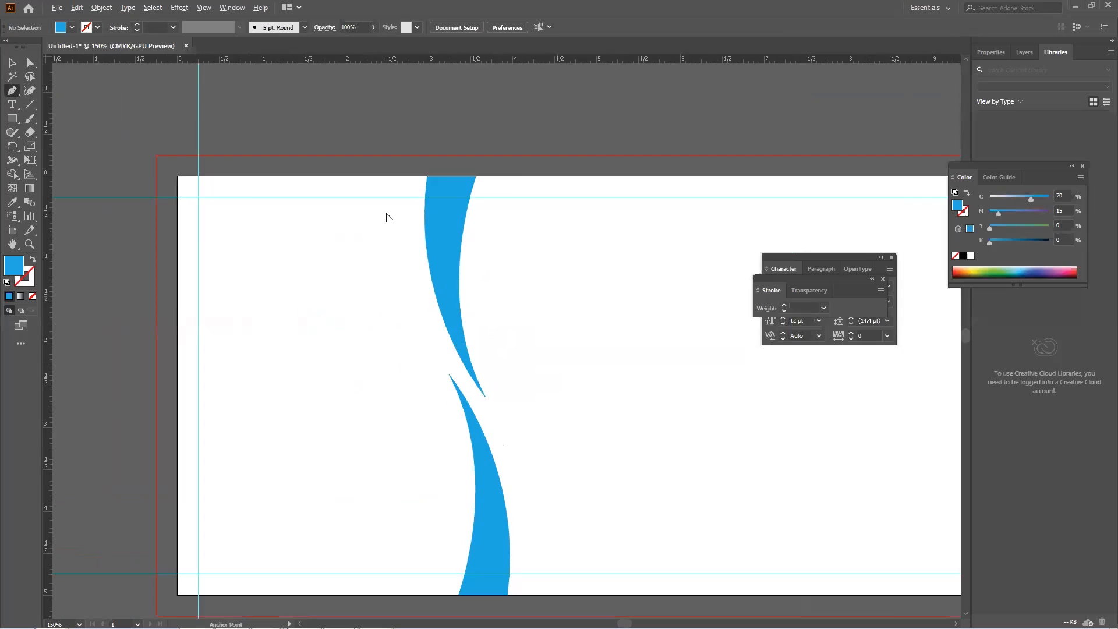
scroll(448, 160, "up", 1)
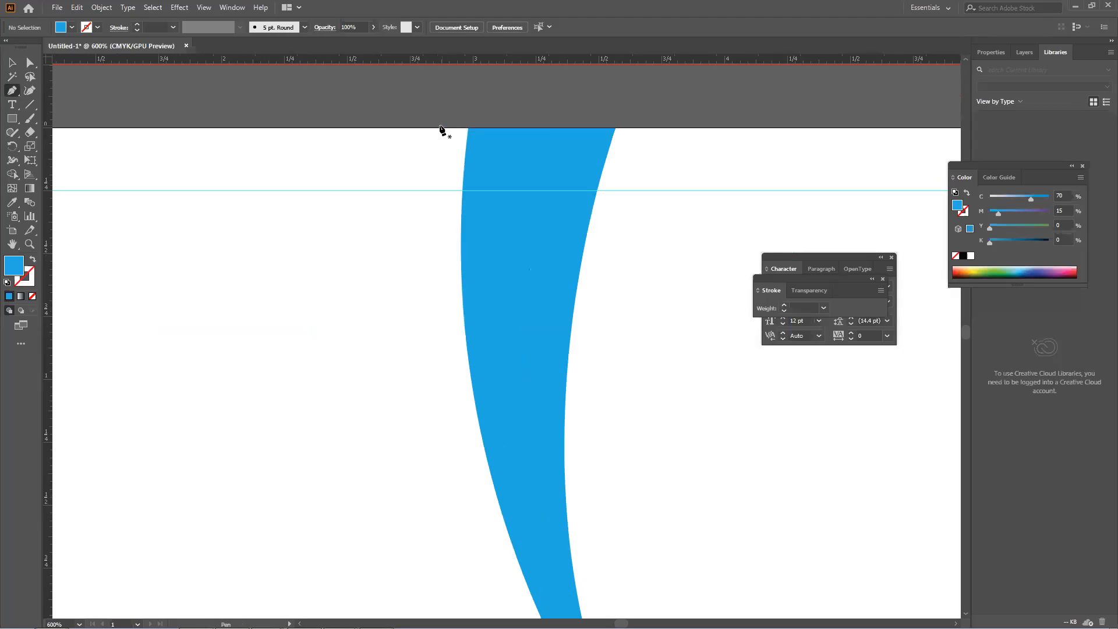
left_click(431, 128)
key("ctrl+z")
left_click(443, 128)
scroll(435, 237, "down", 2)
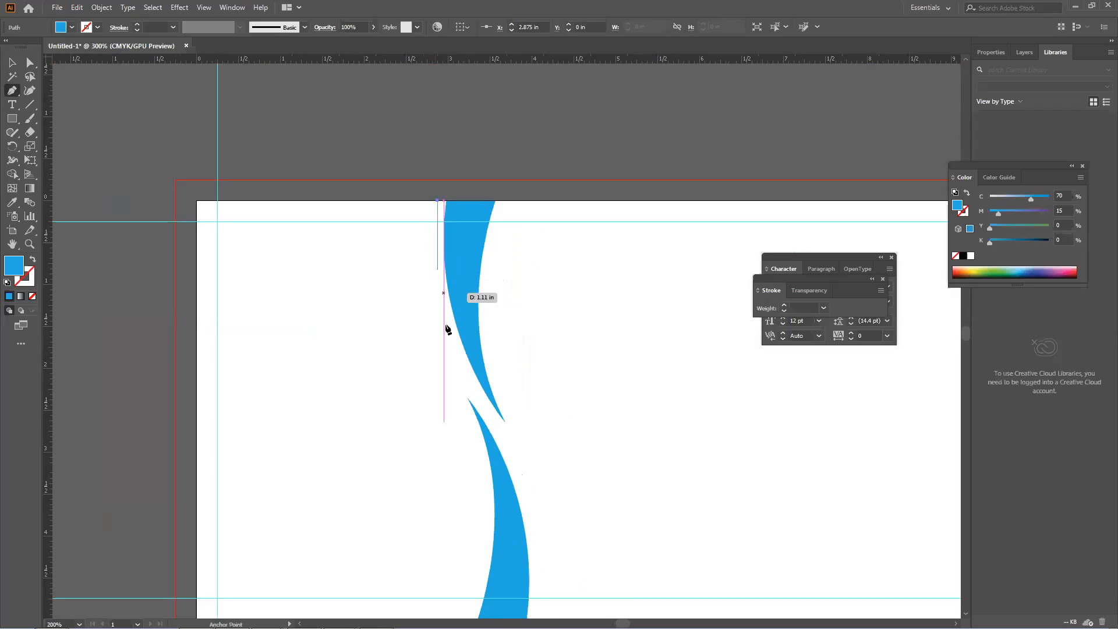
scroll(447, 329, "down", 3)
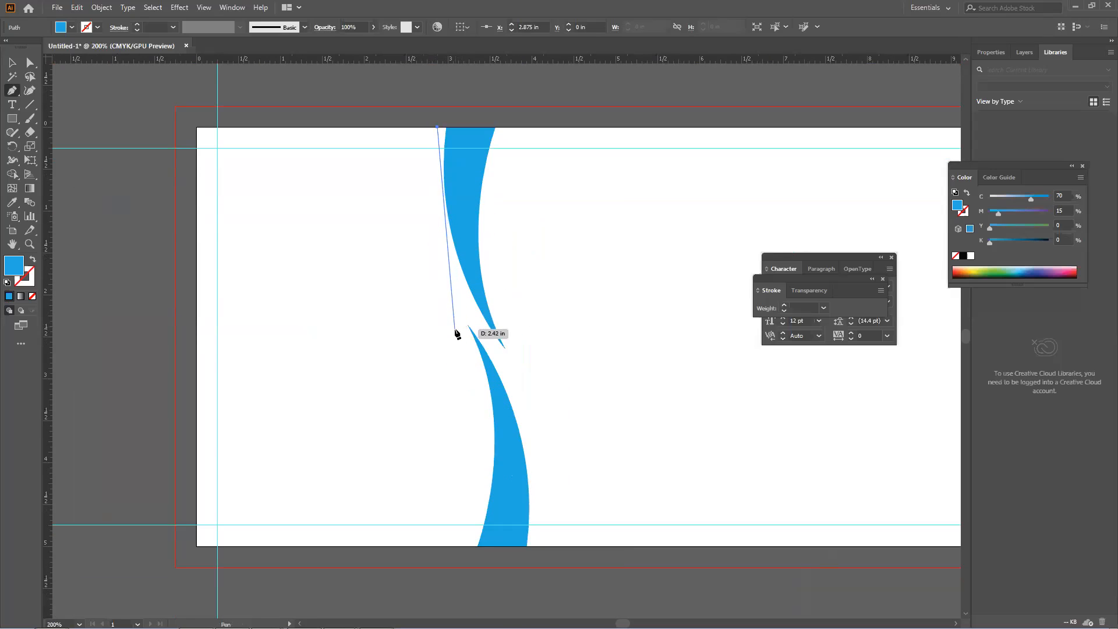
left_click_drag(455, 325, 479, 473)
key("ctrl+z")
key("ctrl+z")
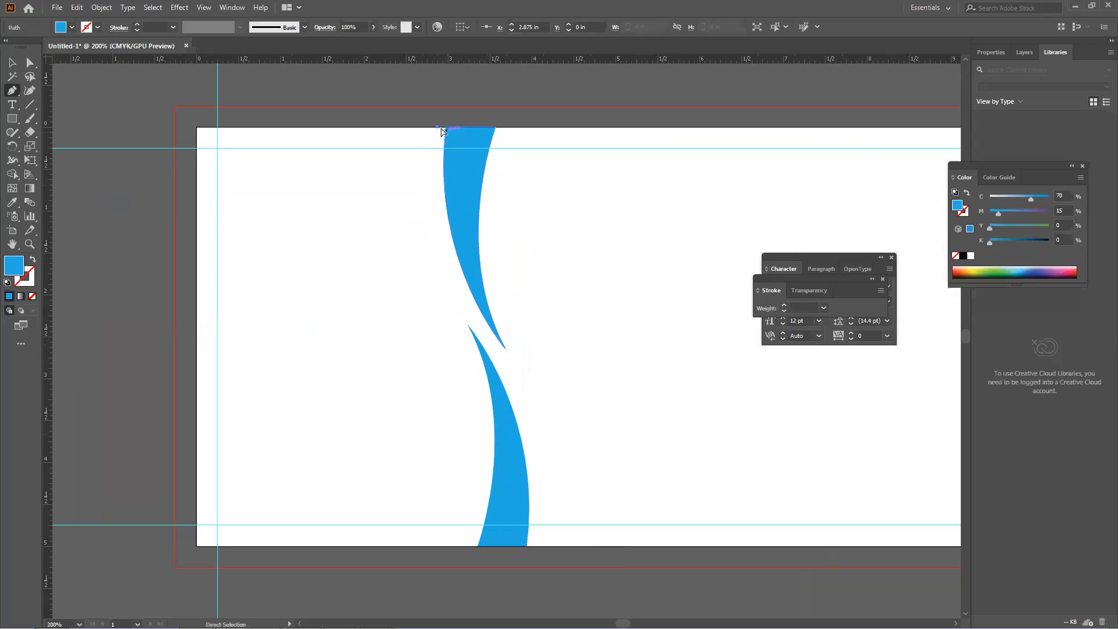
left_click_drag(438, 127, 422, 127)
left_click(423, 128)
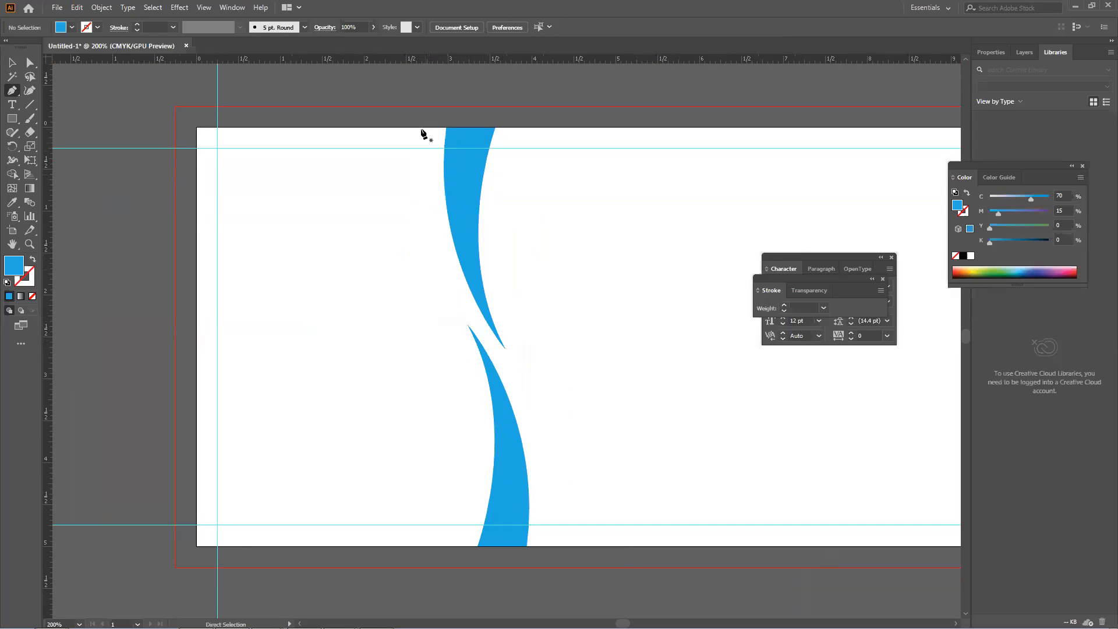
Start a Pen path at about X 2.66 in on the artboard's upper edge, curve it down beside the blue shapes, and remove its fill
left_click(420, 126)
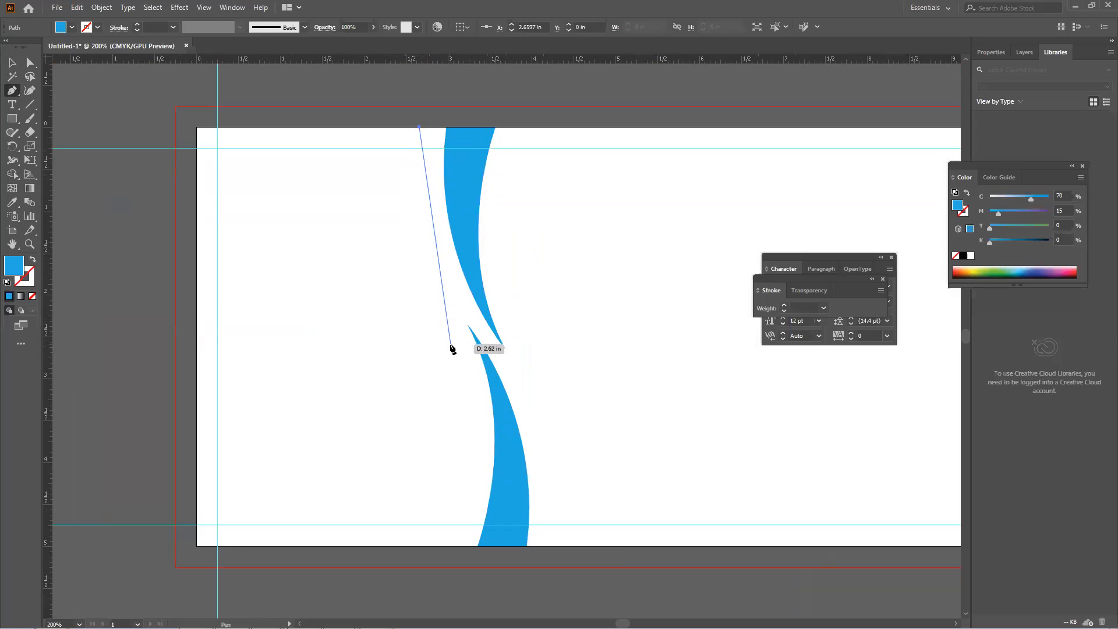
left_click_drag(452, 348, 494, 464)
left_click(451, 349, "ctrl")
left_click_drag(452, 349, 456, 350)
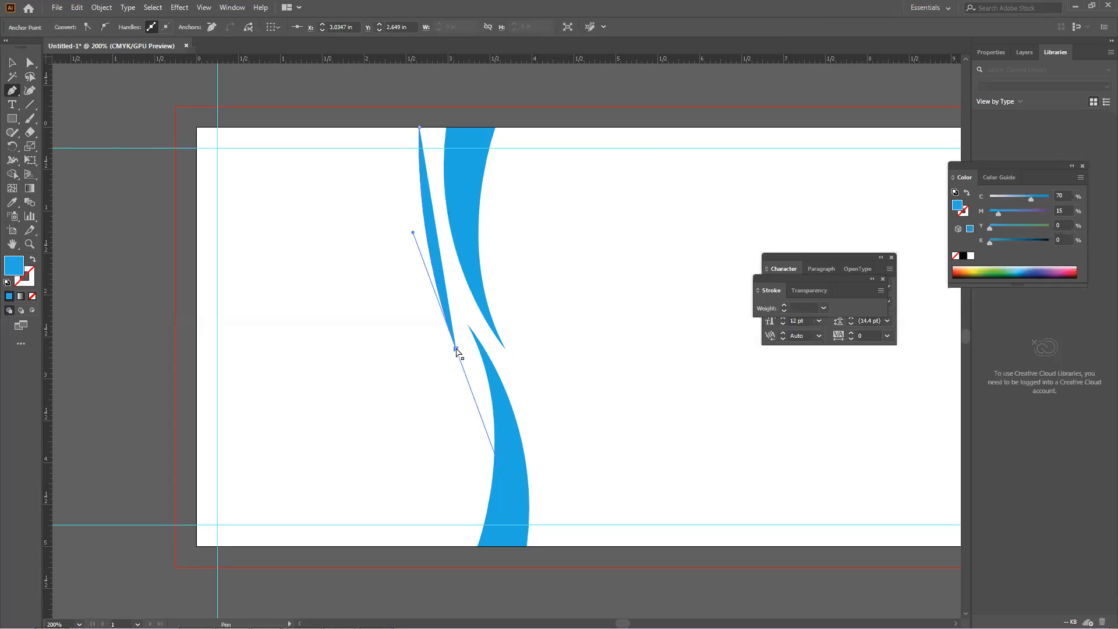
left_click(32, 296)
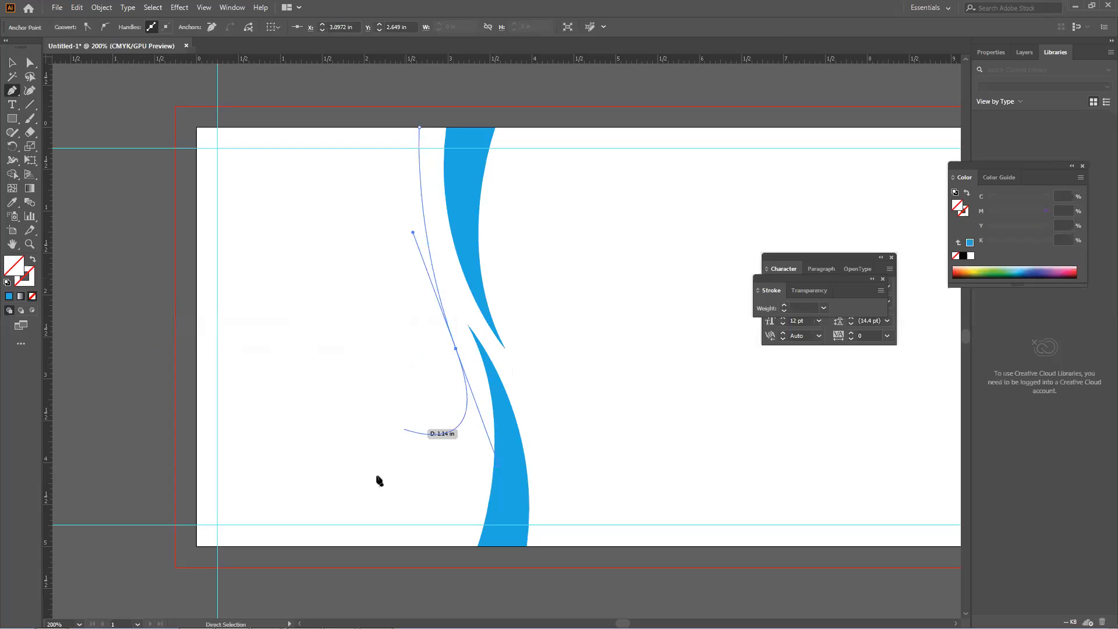
Move the new path's middle anchor up to about Y 2.44 in, keeping the curve beside the blue shapes
scroll(442, 373, "down", 2)
left_click_drag(453, 290, 455, 280)
key("ctrl+z")
scroll(461, 315, "down", 1)
left_click_drag(484, 303, 470, 376)
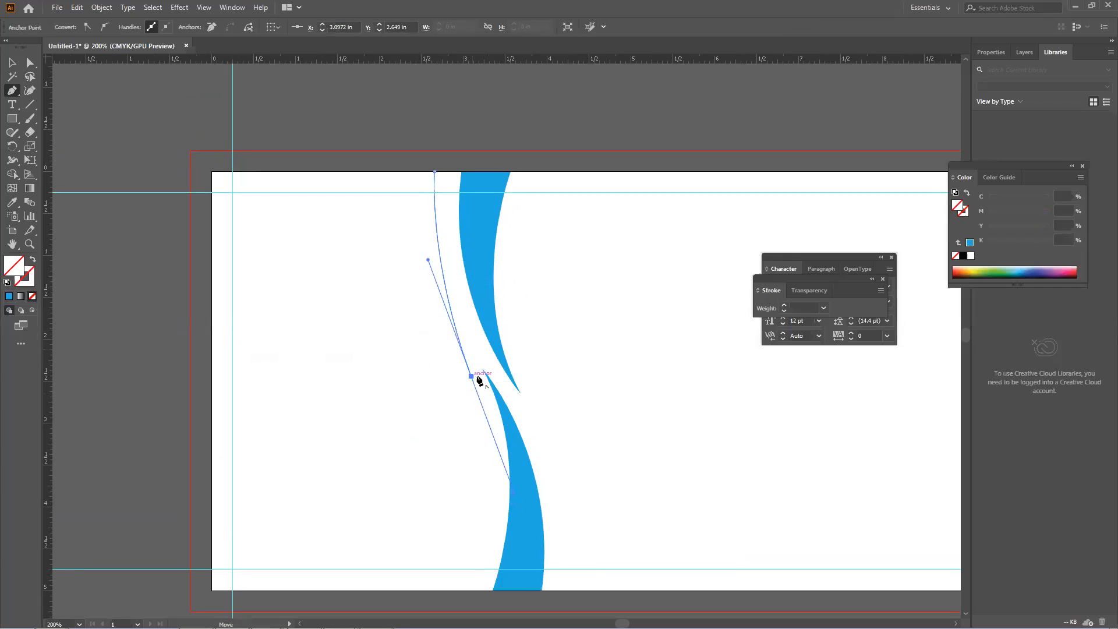
Continue the path to about X 3.03 in on the artboard's lower edge and close it through the artboard's two left corners
left_click_drag(438, 548, 480, 452)
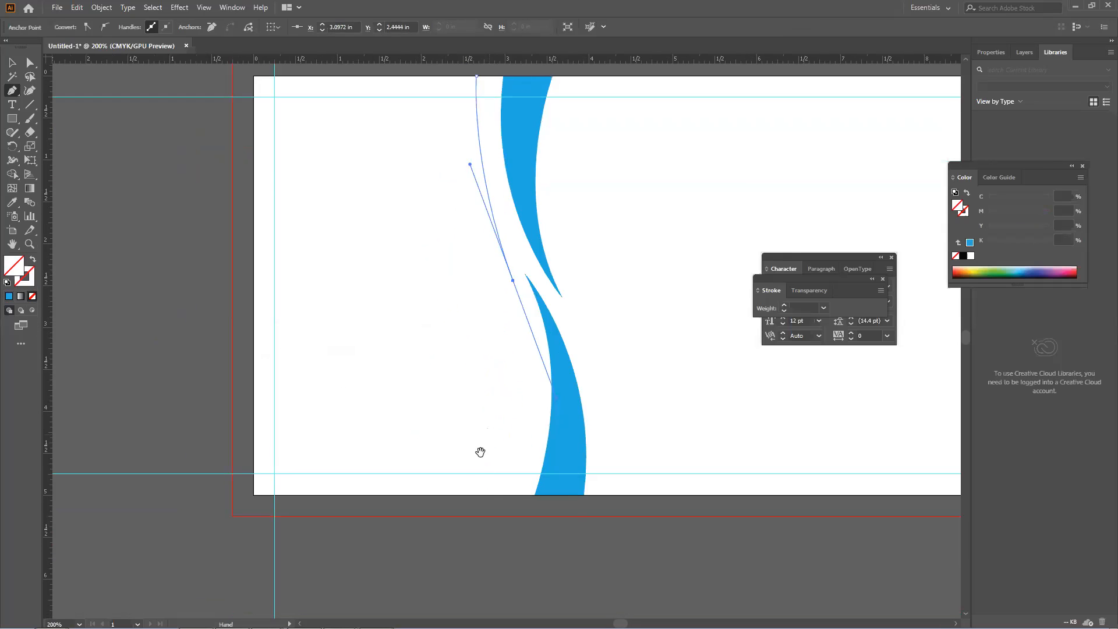
left_click(507, 495)
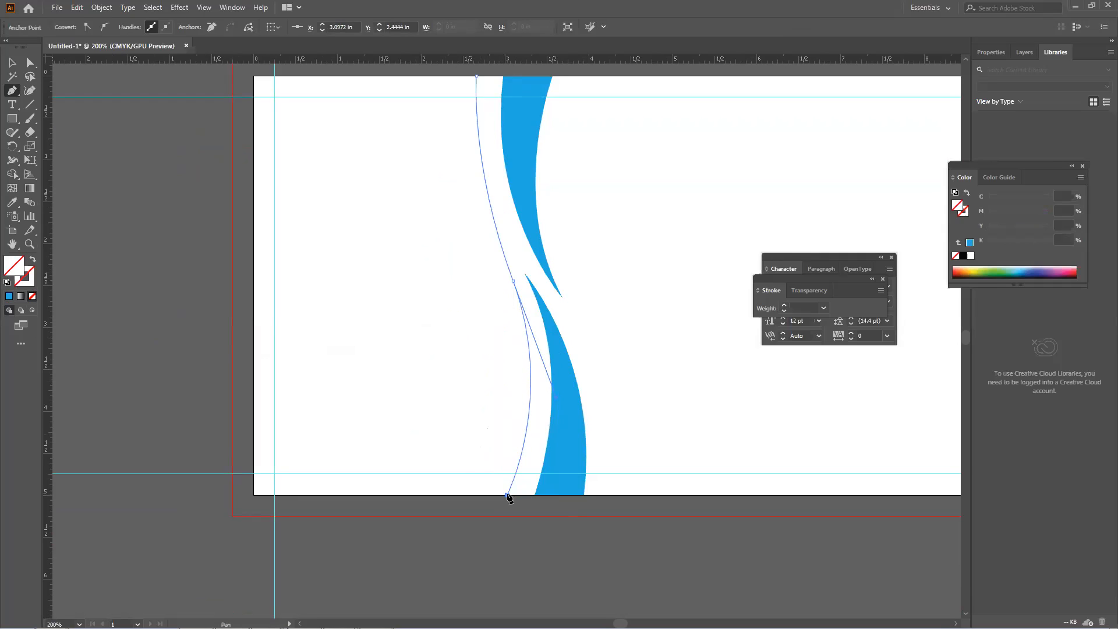
left_click(254, 495)
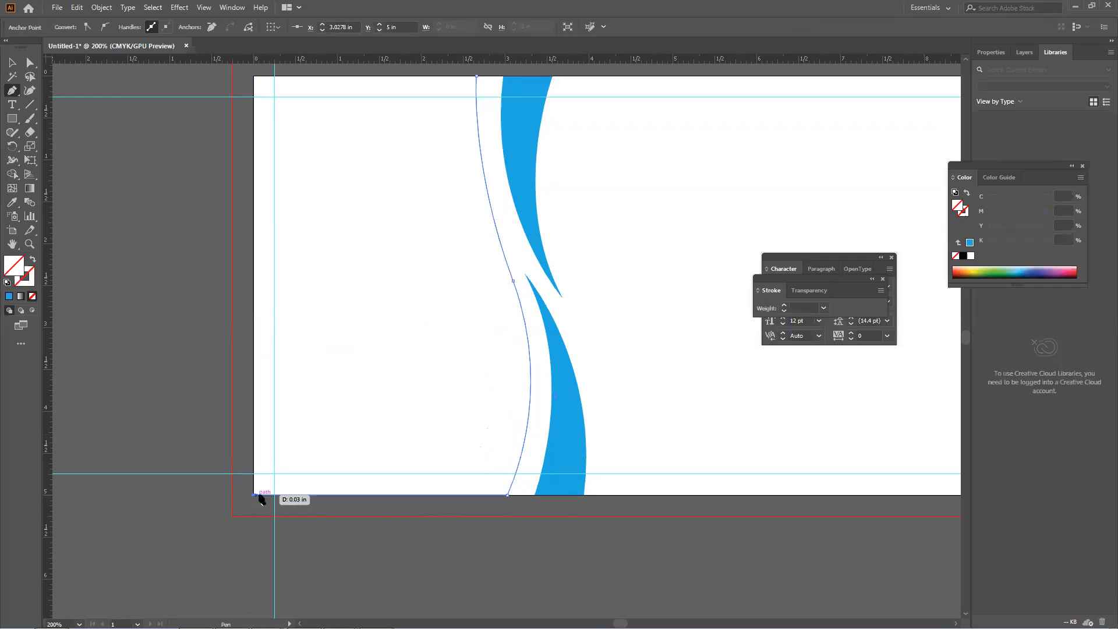
scroll(256, 227, "up", 2)
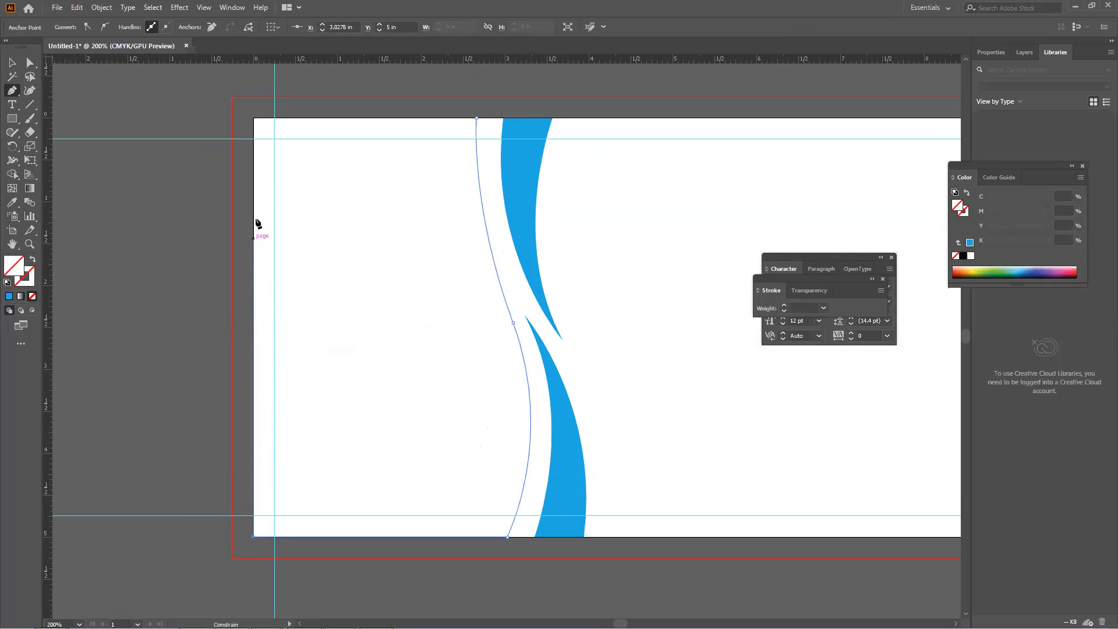
left_click(254, 118)
left_click(476, 118)
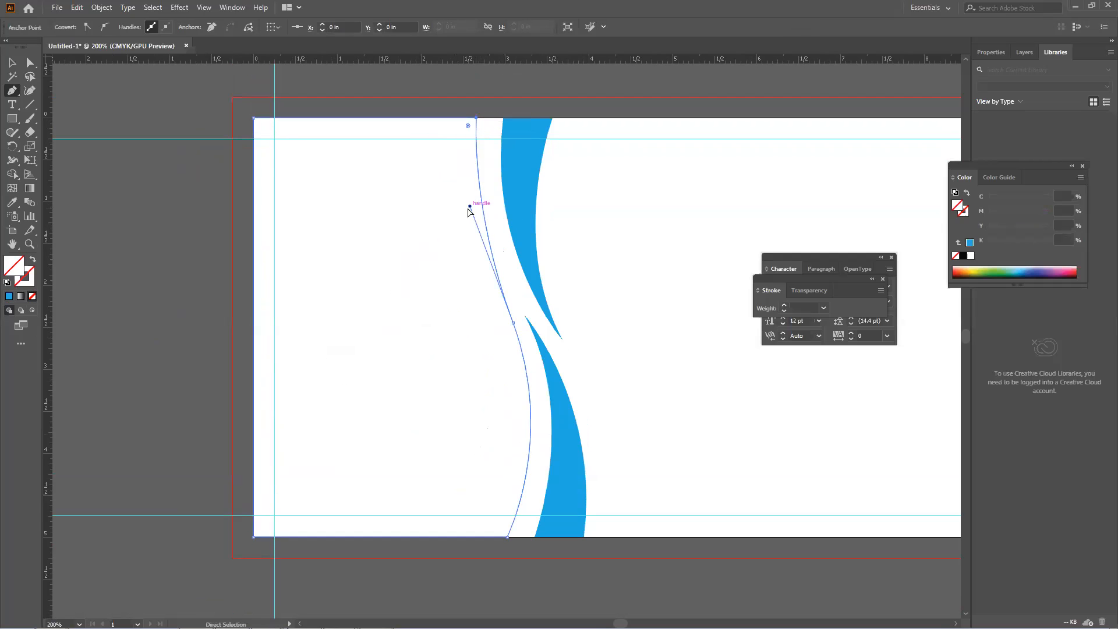
Refine the closed path's curve by shifting its middle anchor slightly up and left and its upper-edge anchor to about X 2.64 in
left_click_drag(470, 208, 470, 212)
left_click(513, 322)
left_click_drag(513, 323, 513, 316)
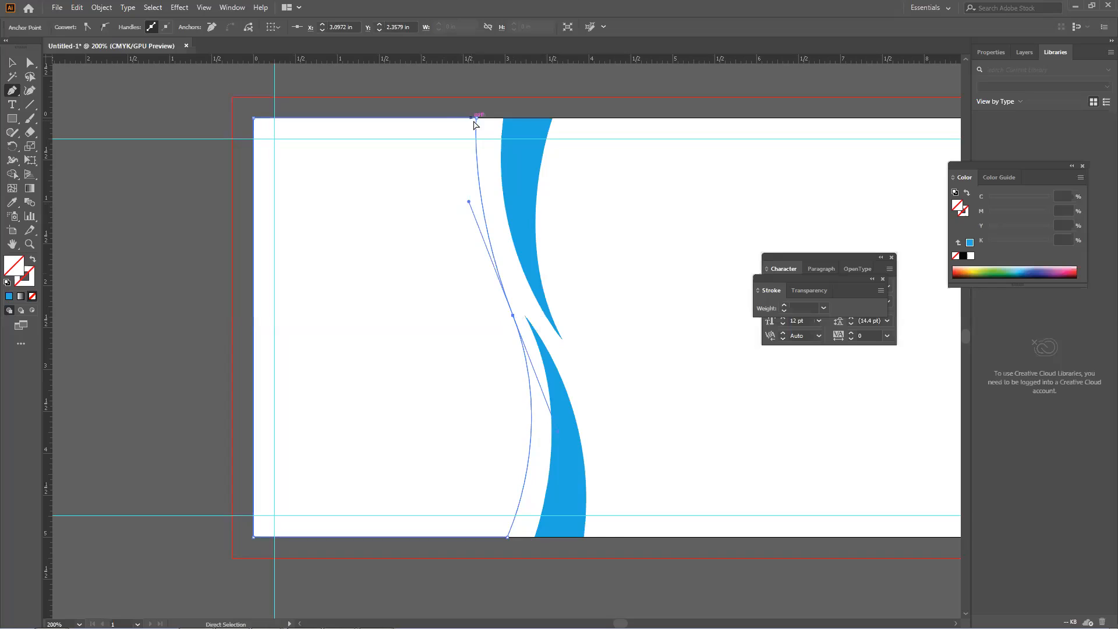
left_click_drag(477, 120, 482, 120)
left_click_drag(513, 317, 515, 309)
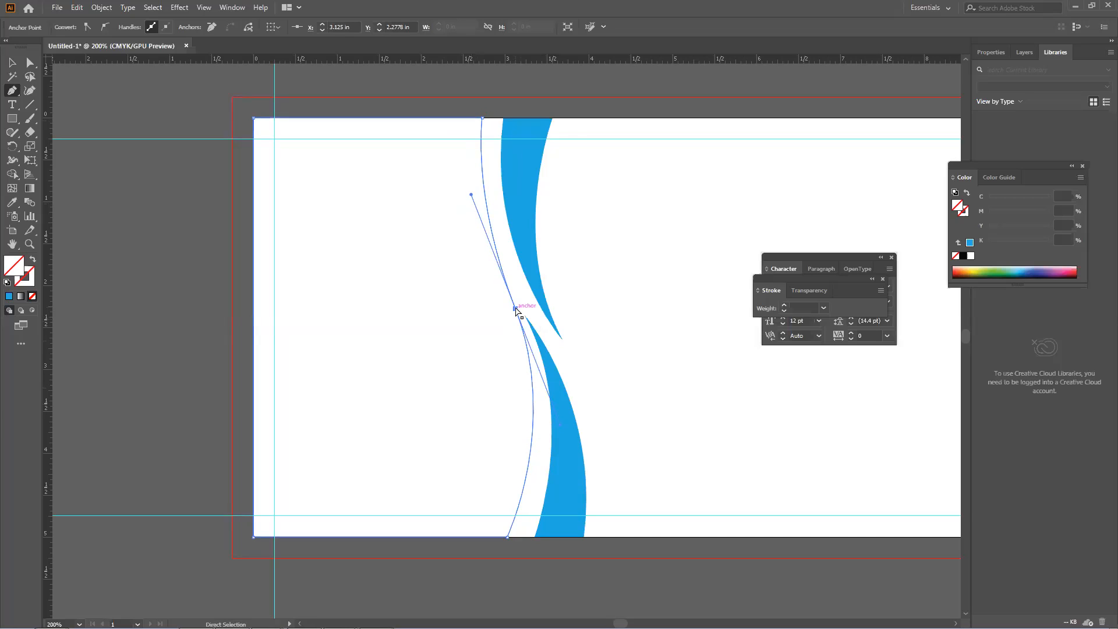
left_click_drag(515, 310, 510, 309)
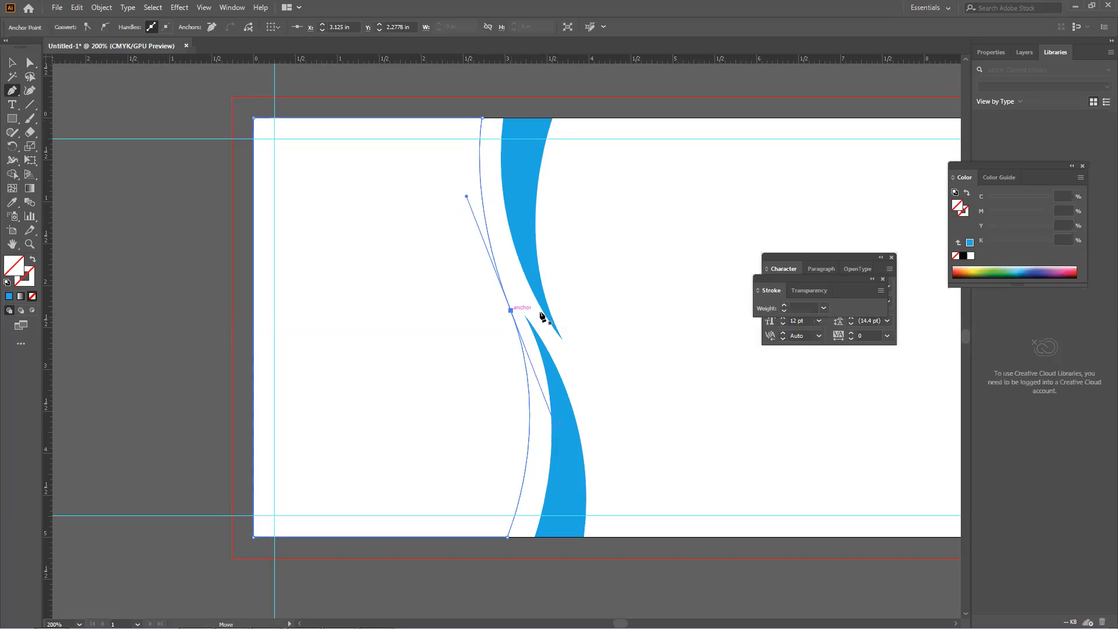
left_click(482, 119)
left_click_drag(482, 119, 474, 120)
scroll(564, 302, "down", 1)
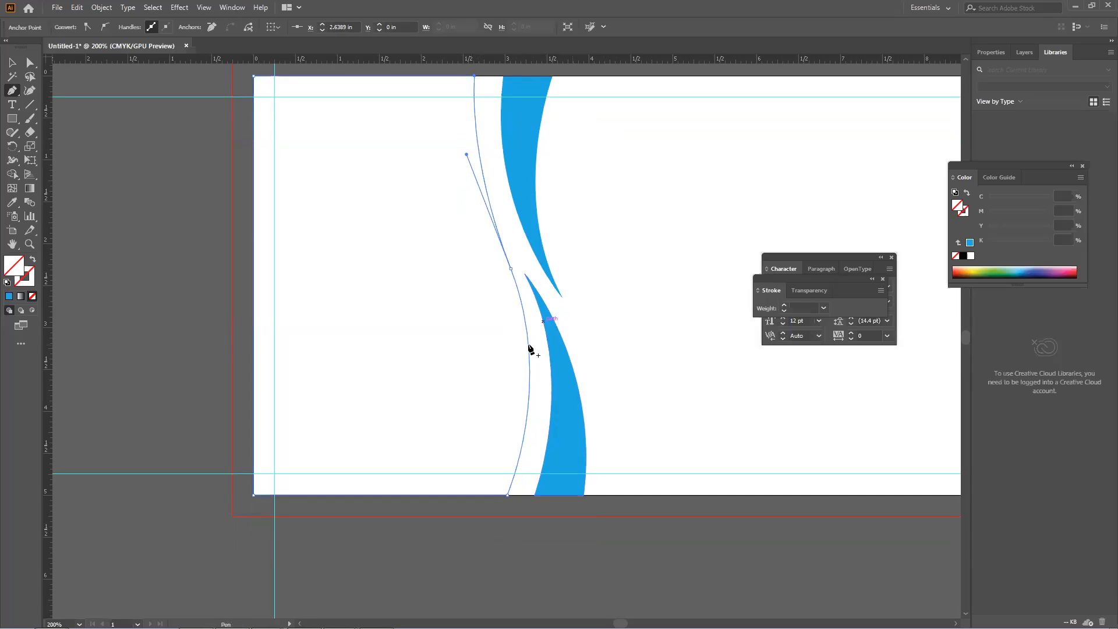
scroll(524, 358, "up", 1)
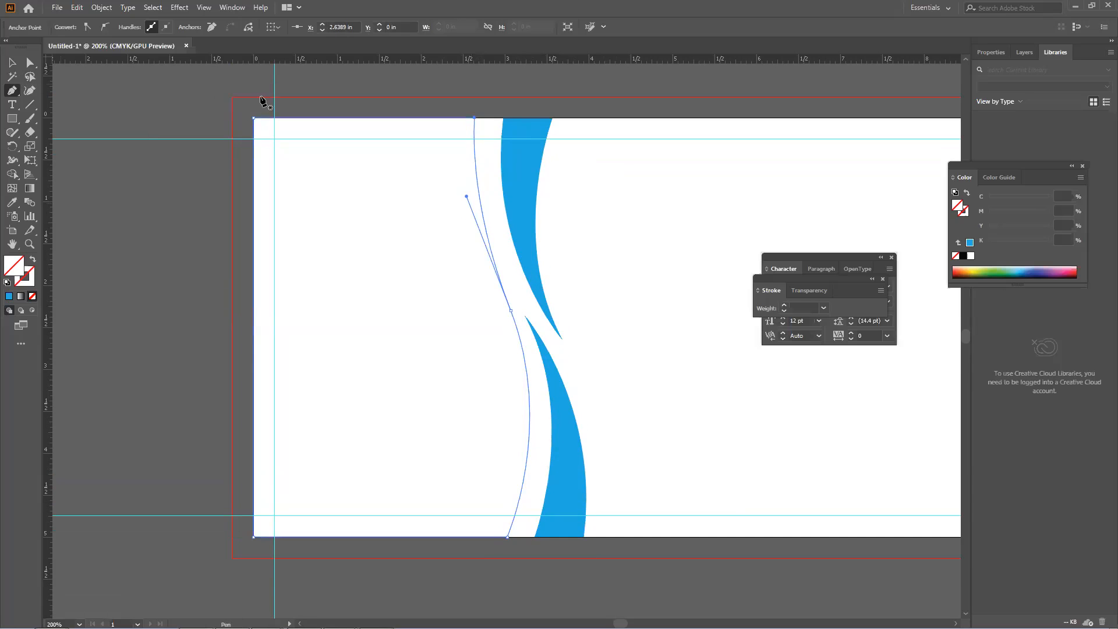
left_click(12, 63)
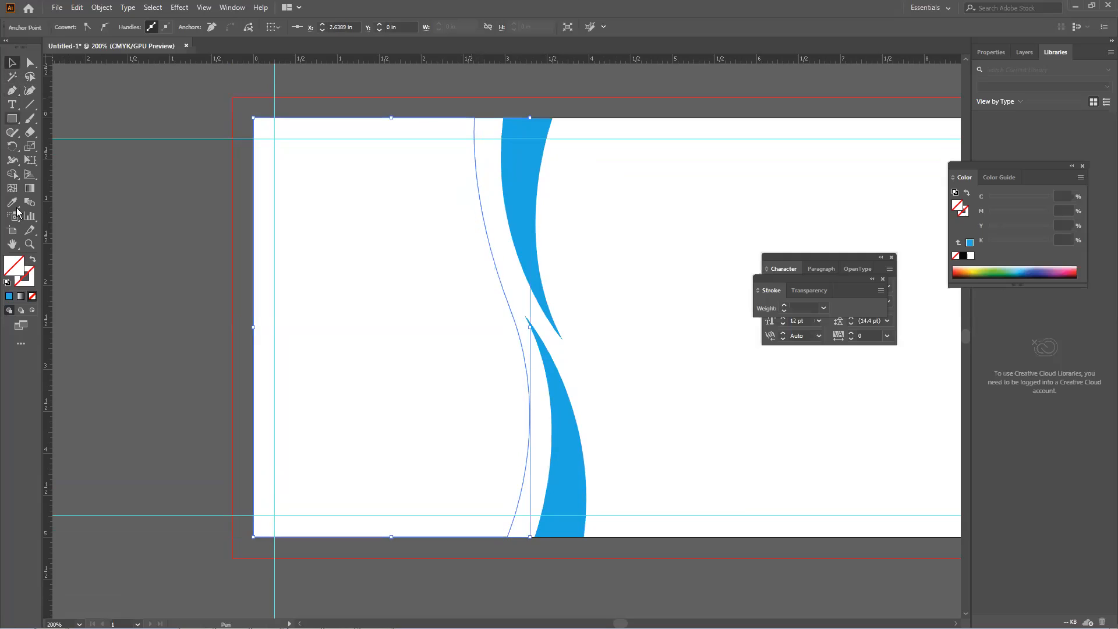
Fill the closed curved panel with the blue C 70, M 15, Y 0, K 0 and deselect it
left_click(9, 297)
left_click(232, 302)
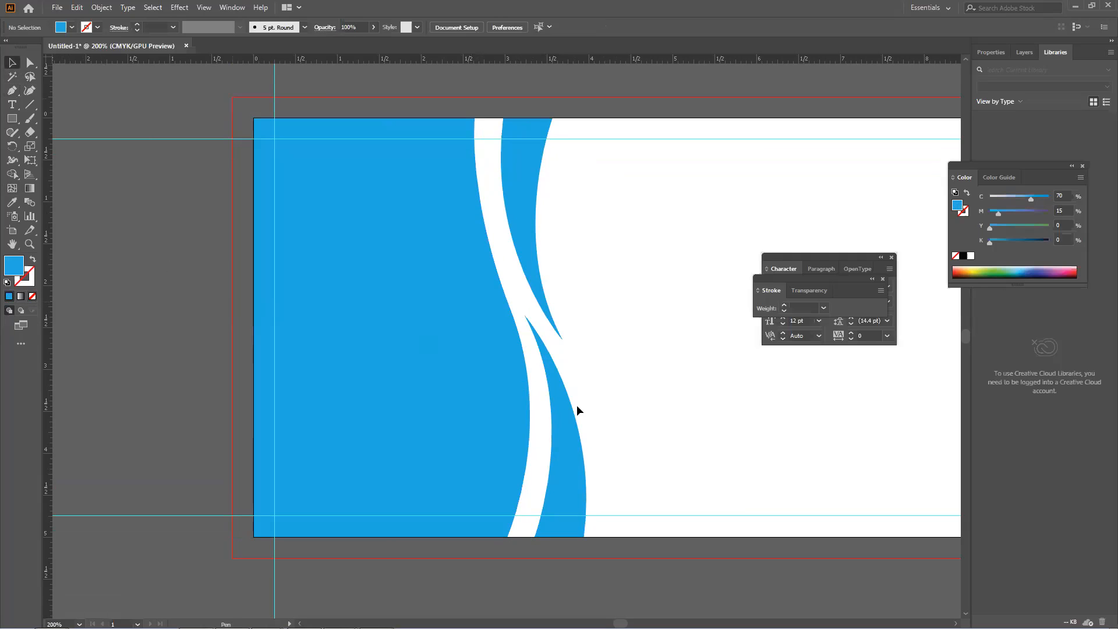
scroll(568, 420, "down", 2)
scroll(531, 403, "up", 1)
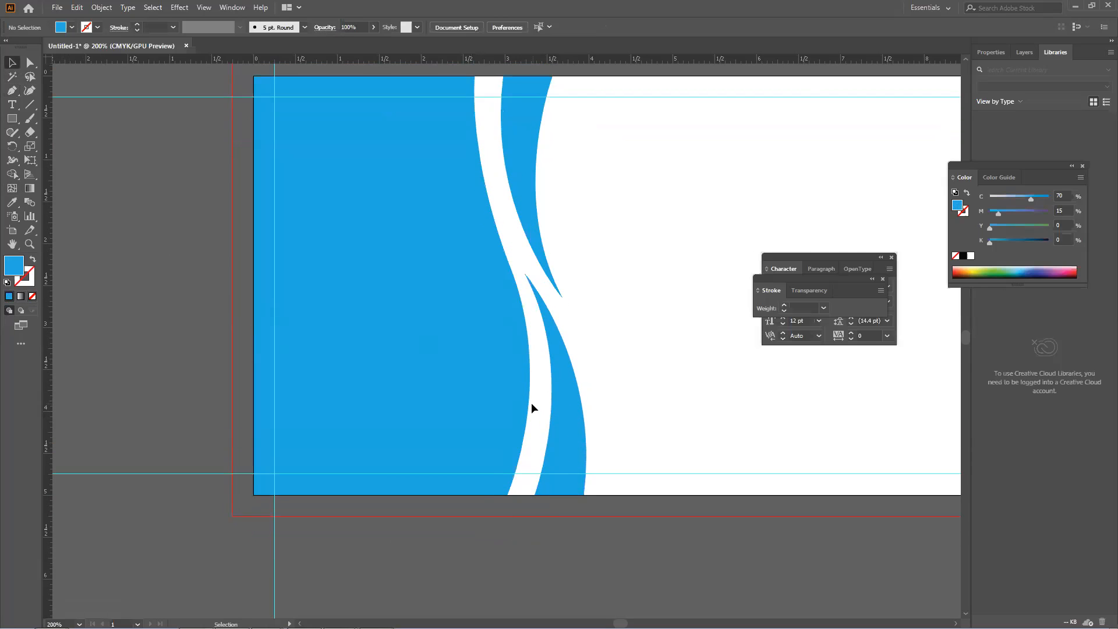
Recolor the lower curved shape beside the panel yellow, about C 10.55, M 0, Y 85.49, K 0
left_click(511, 204)
left_click(614, 428)
left_click(571, 424)
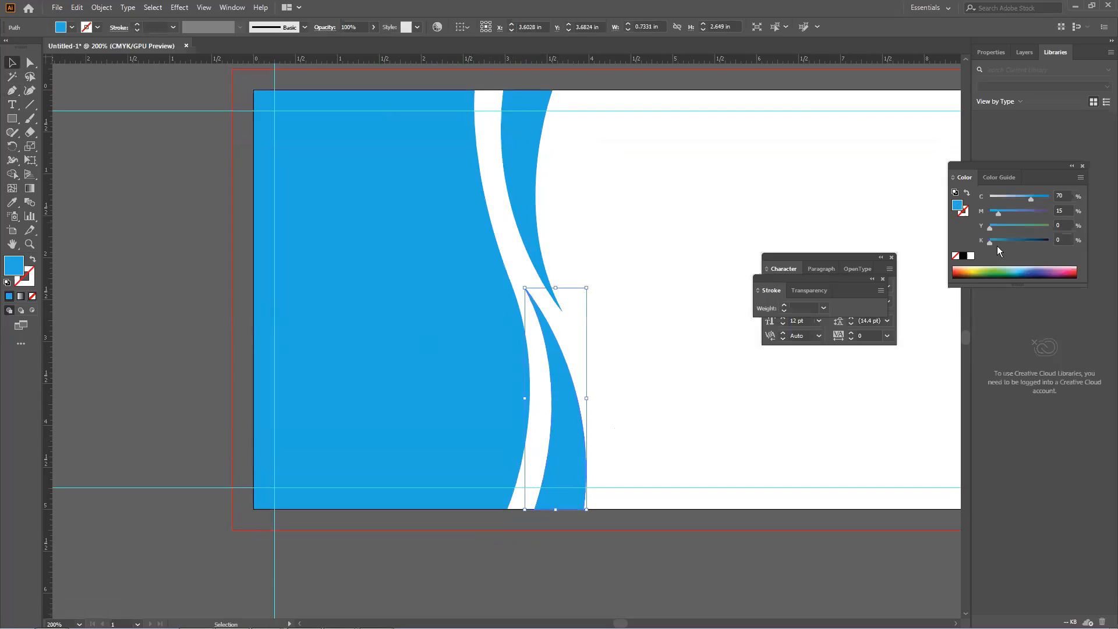
left_click(976, 269)
left_click(583, 356)
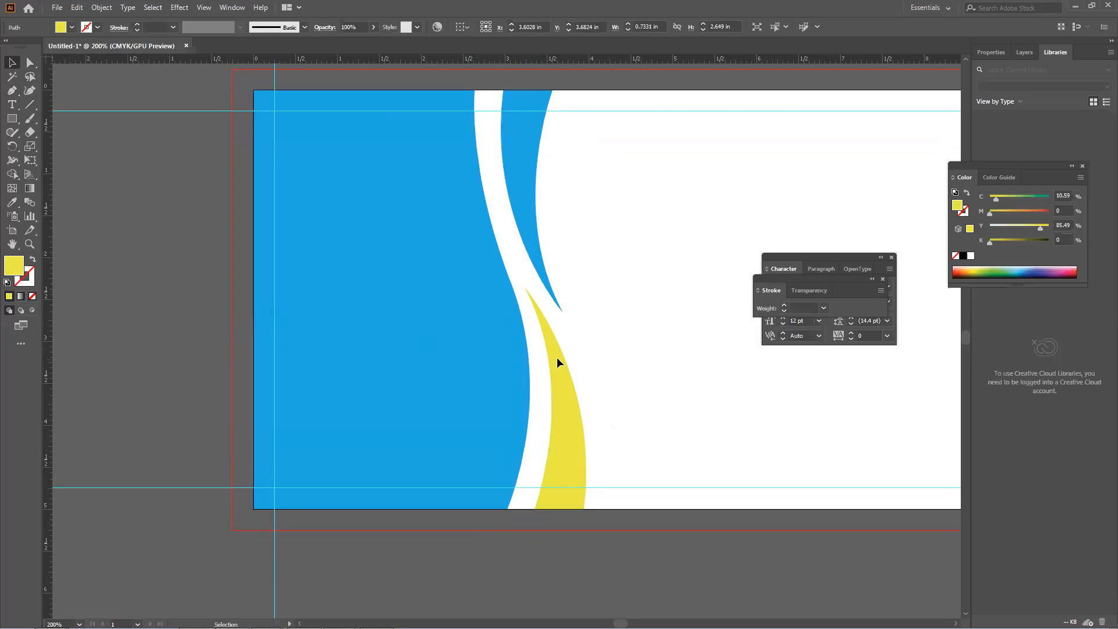
left_click(502, 348)
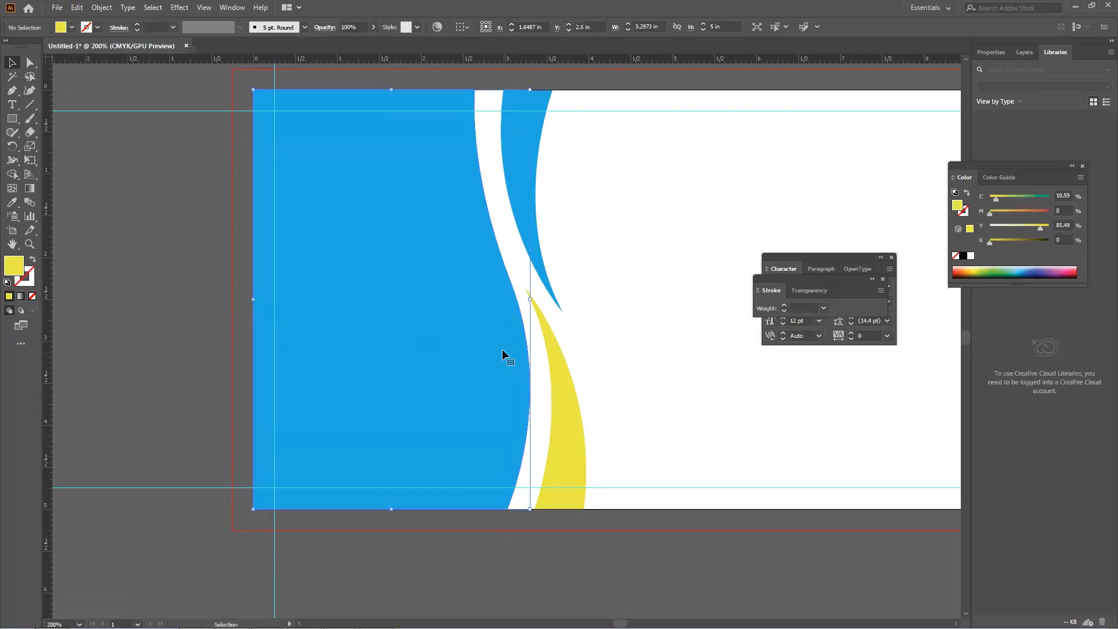
left_click(607, 335)
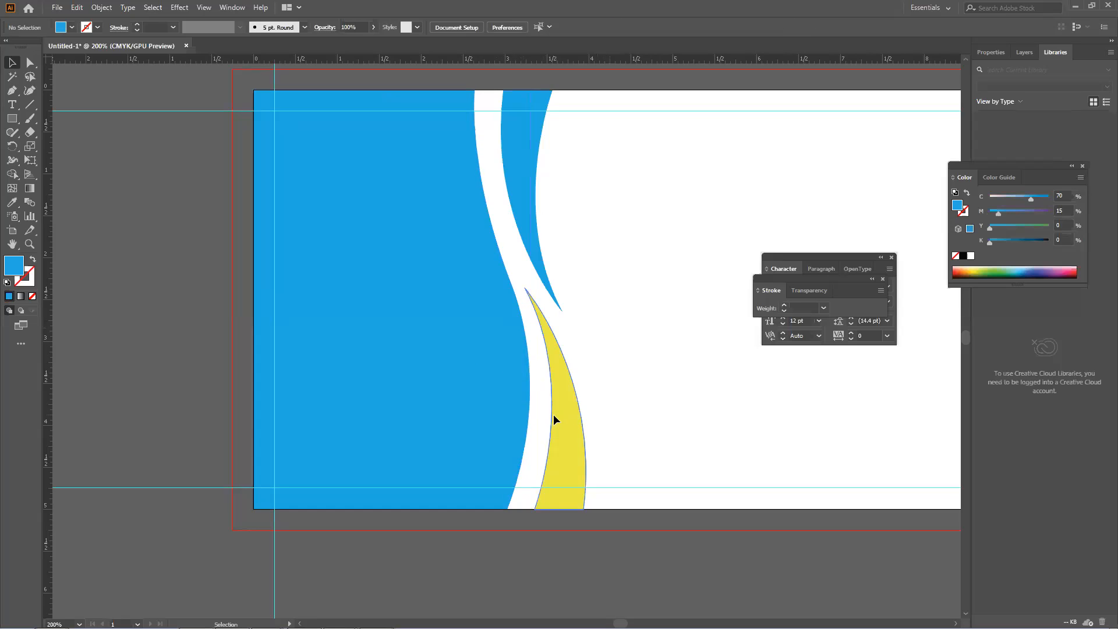
Move the yellow and upper blue curved shapes closer to the large blue panel, leaving a narrow white band between them
left_click_drag(552, 414, 543, 413)
left_click(588, 397)
left_click_drag(521, 160, 501, 157)
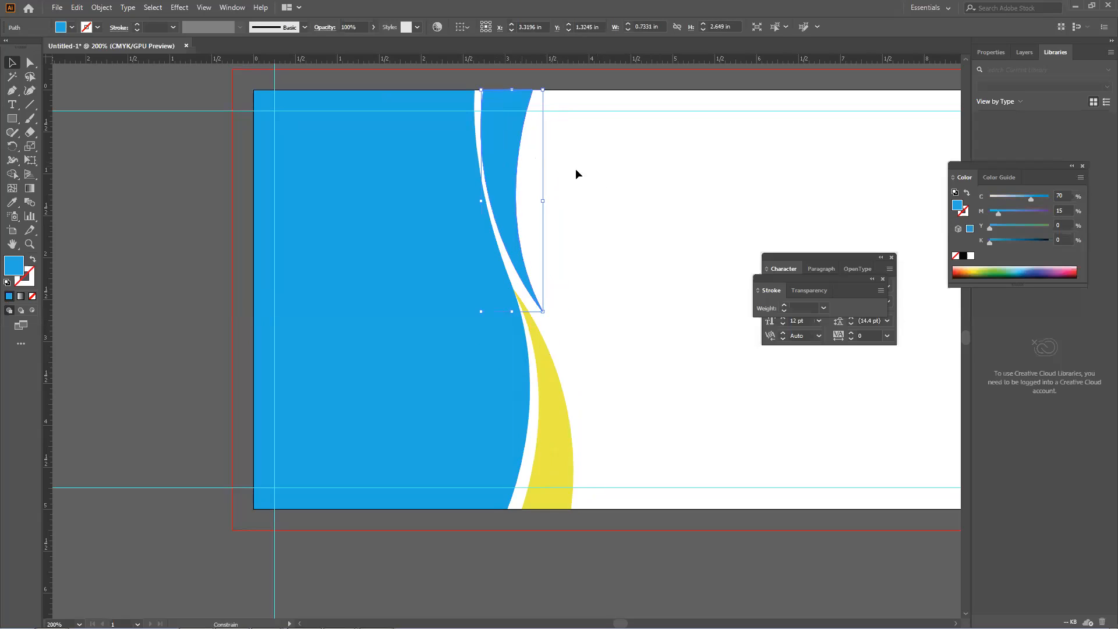
left_click(553, 299)
left_click_drag(539, 354, 549, 354)
left_click(582, 250)
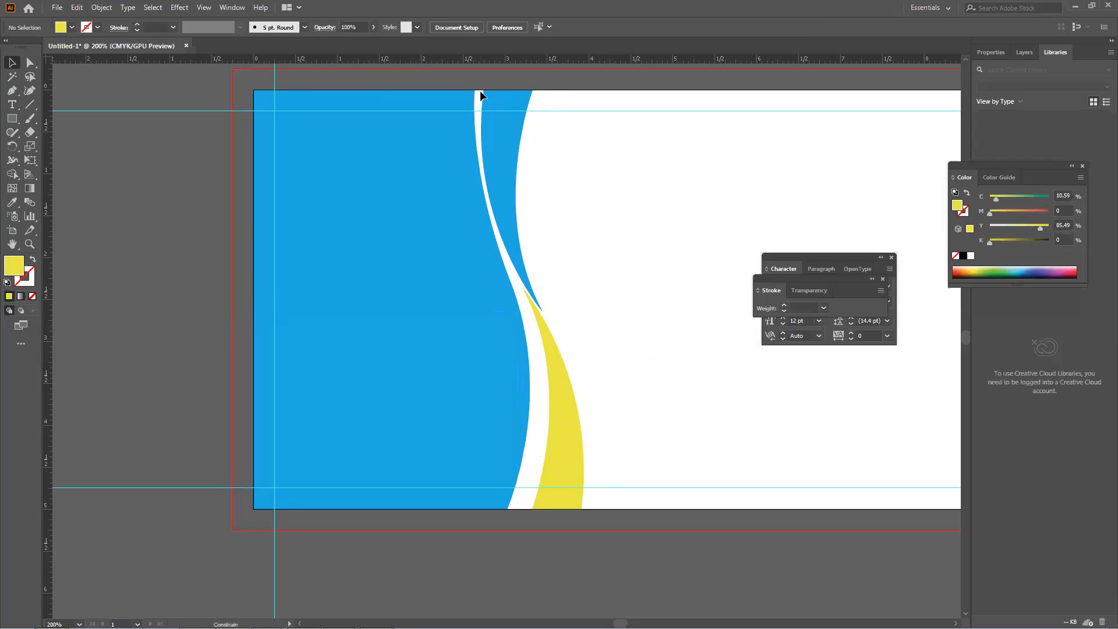
left_click_drag(500, 101, 494, 101)
left_click(549, 141)
left_click_drag(502, 142, 508, 147)
left_click(549, 167)
Bow the upper part of the blue panel's curve slightly farther left by adjusting its middle anchor's upper handle with the Anchor Point tool
left_click(457, 150)
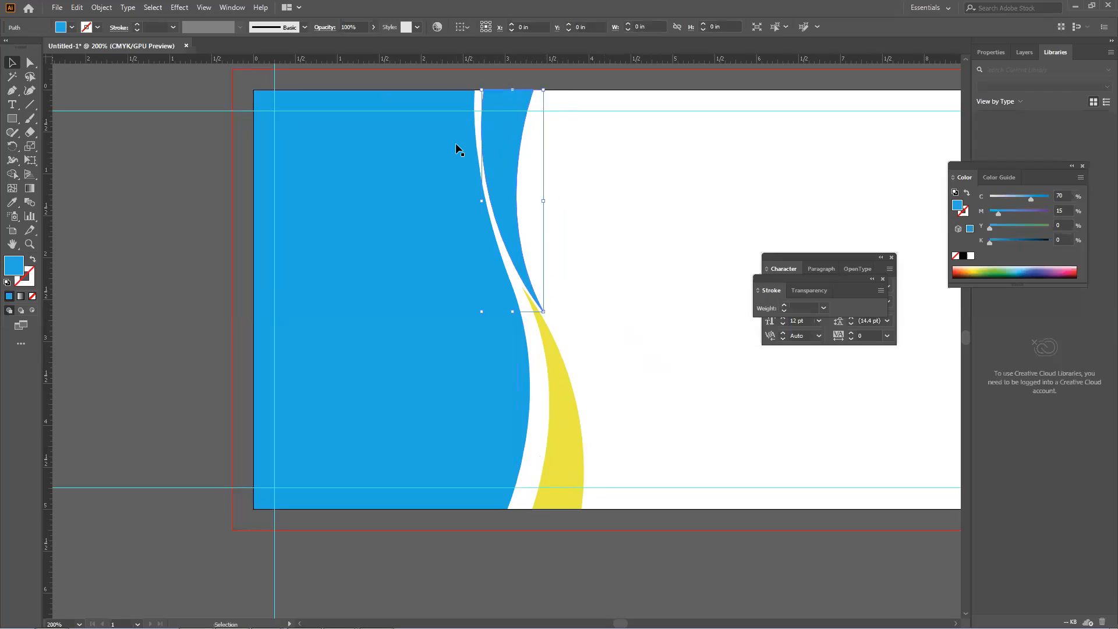
left_click(29, 63)
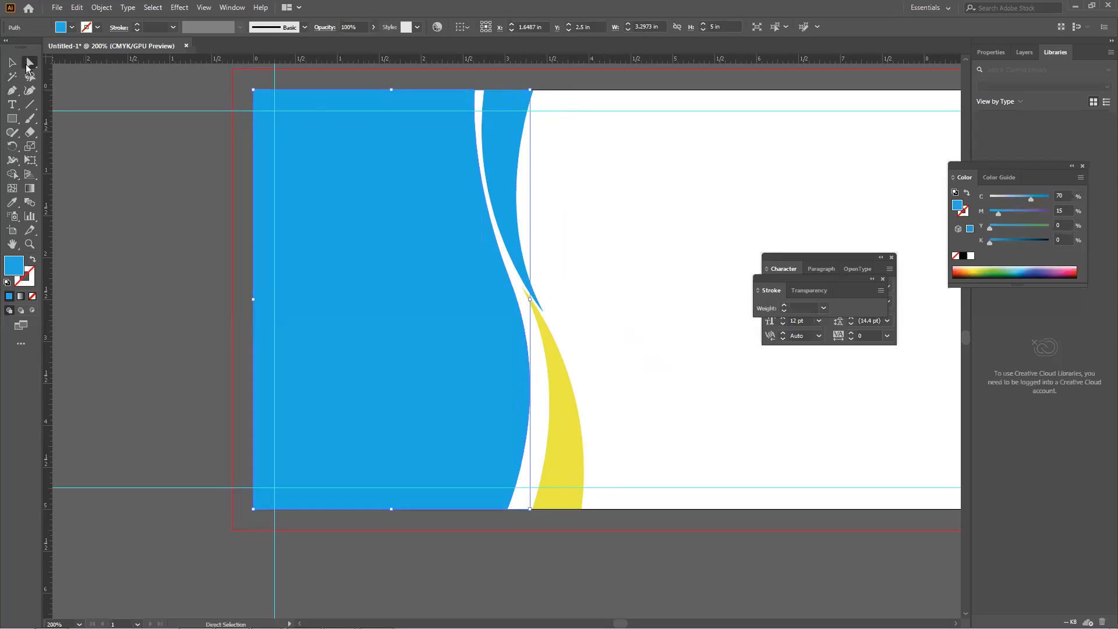
left_click(476, 91)
scroll(475, 108, "up", 1)
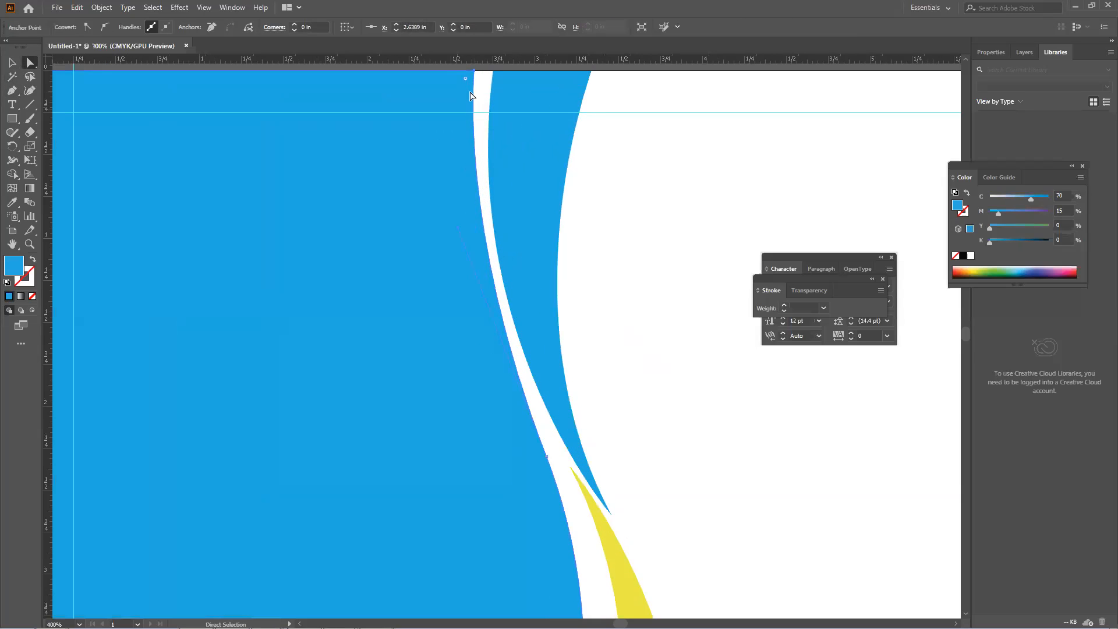
left_click(12, 91)
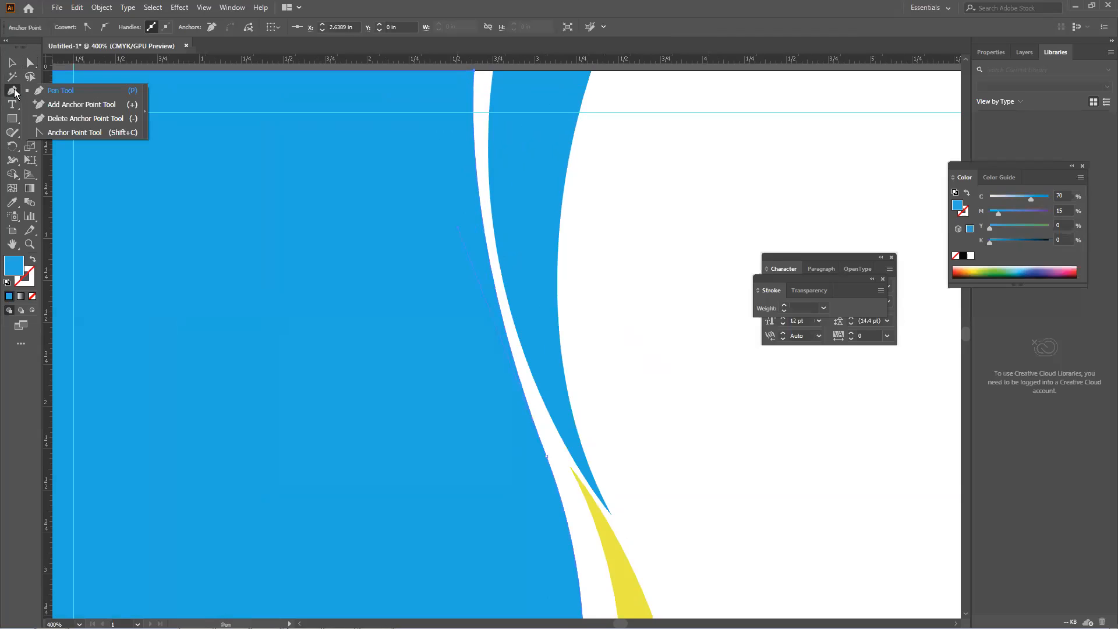
left_click(57, 131)
scroll(444, 175, "up", 1)
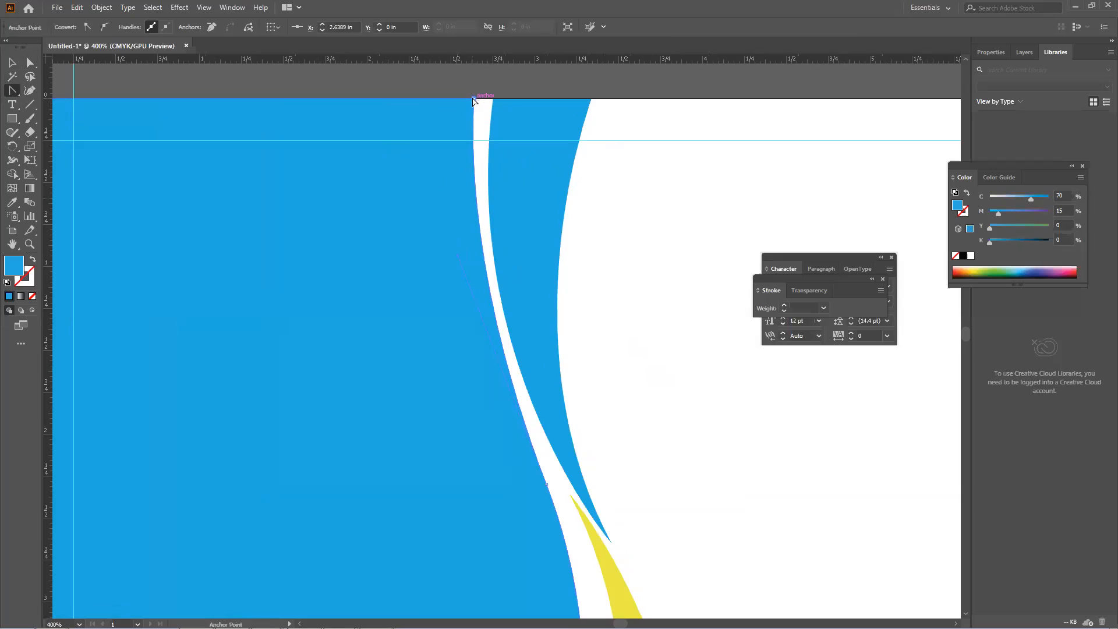
mouse_move(475, 99)
left_mouse_down()
mouse_move(479, 108)
mouse_move(456, 92)
left_mouse_up()
key("ctrl+z")
key("ctrl+z")
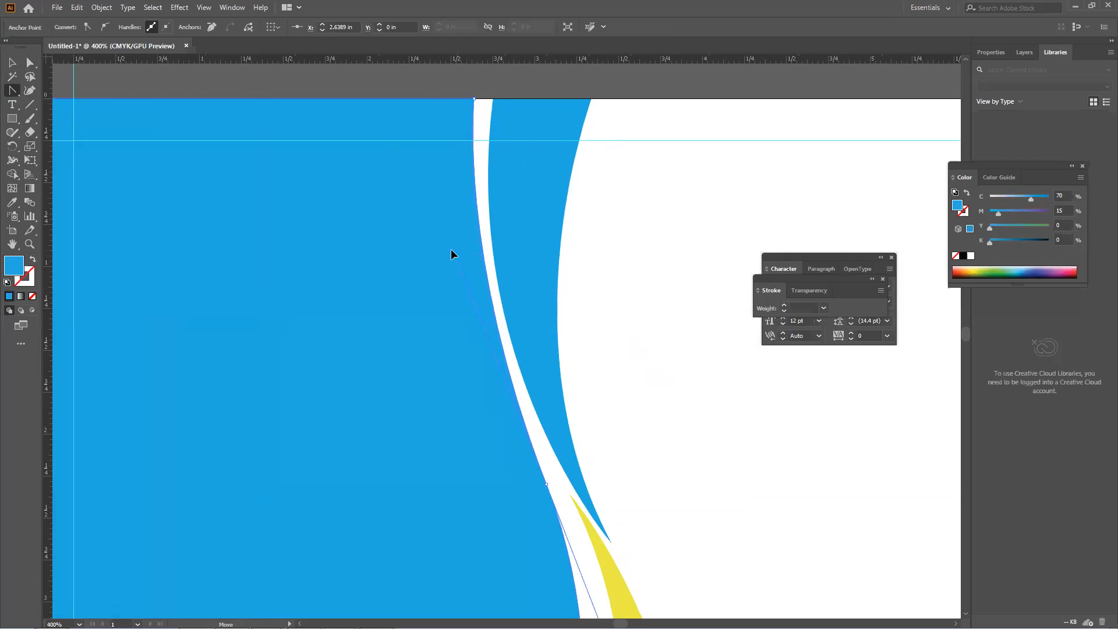
left_click_drag(443, 249, 440, 259)
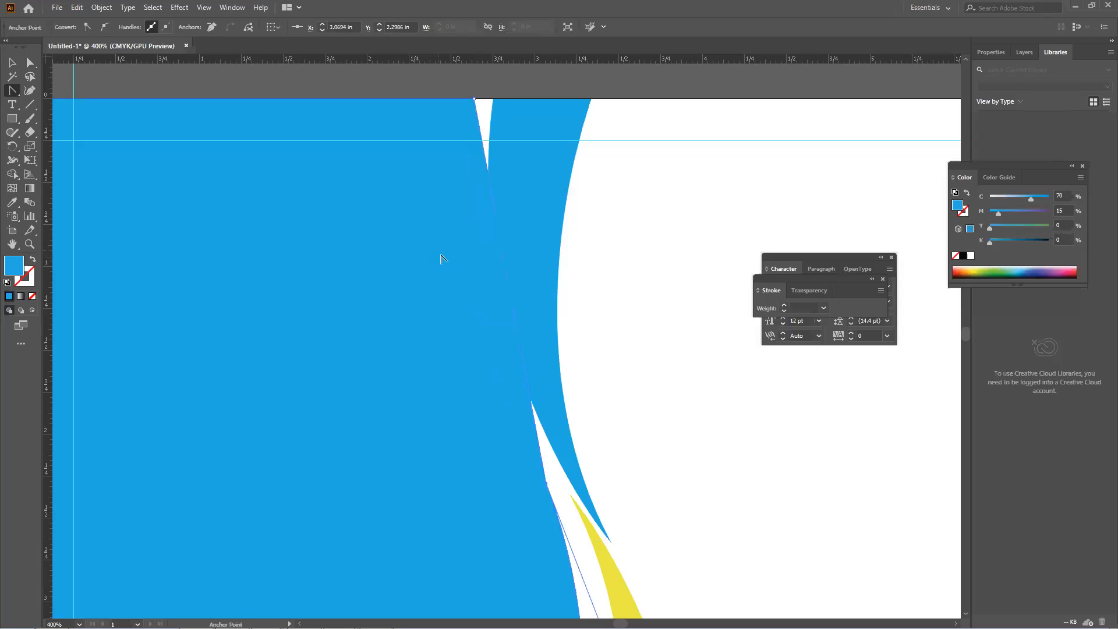
key("ctrl+z")
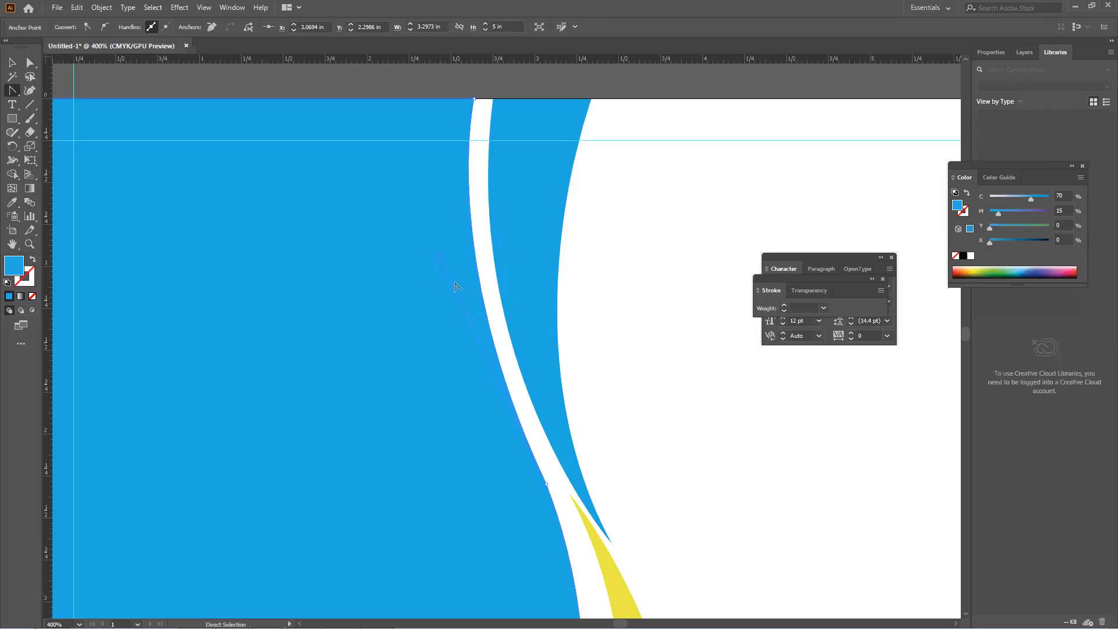
Inspect the blue panel's edge down to the artboard's lower edge, view the whole layout, and clear the selection
scroll(487, 344, "down", 5)
scroll(484, 312, "right", 1)
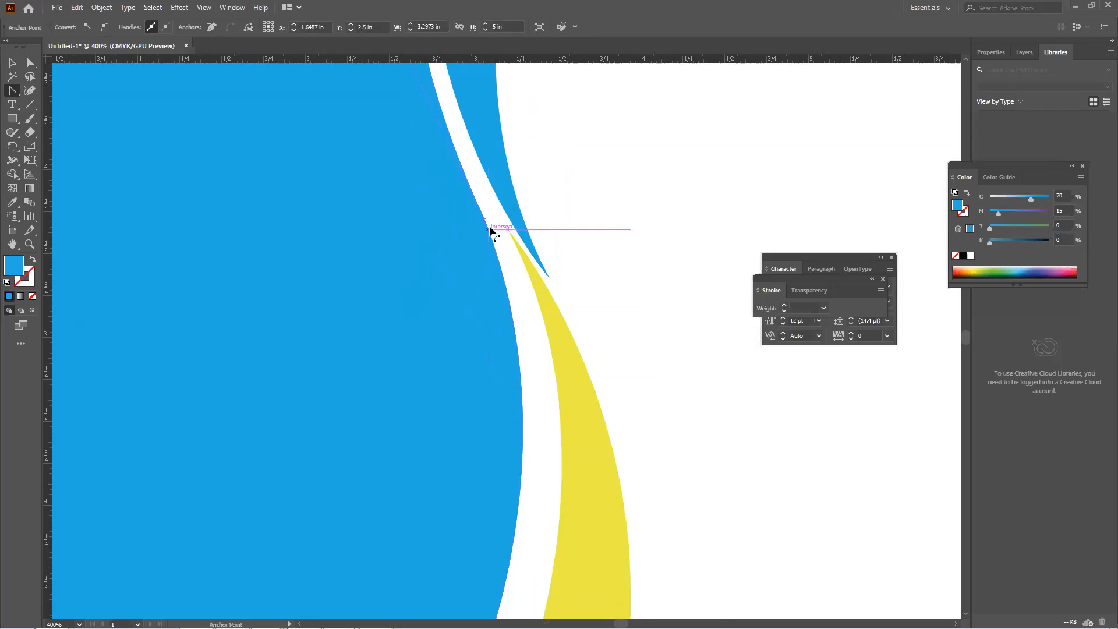
scroll(483, 216, "down", 4)
scroll(472, 315, "right", 1)
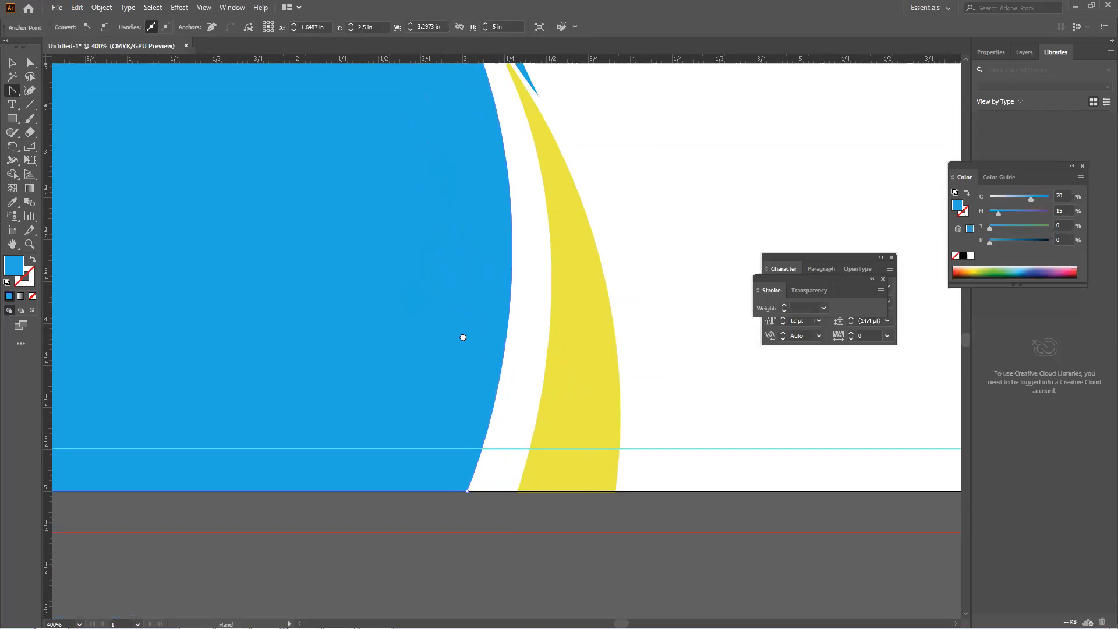
scroll(469, 338, "down", 5)
left_click(12, 63)
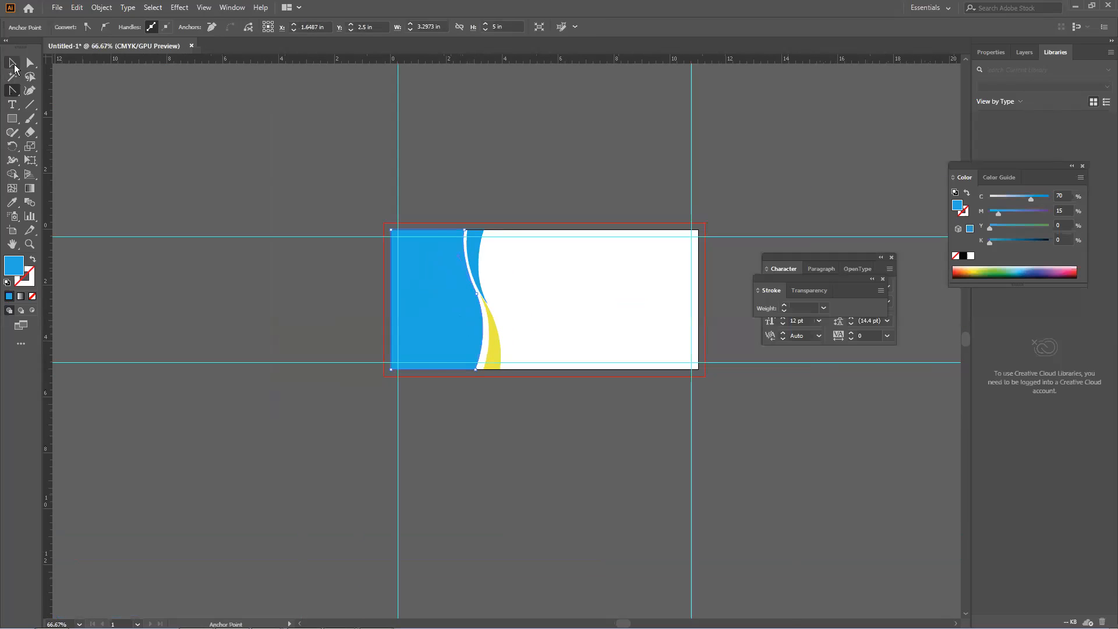
left_click(82, 199)
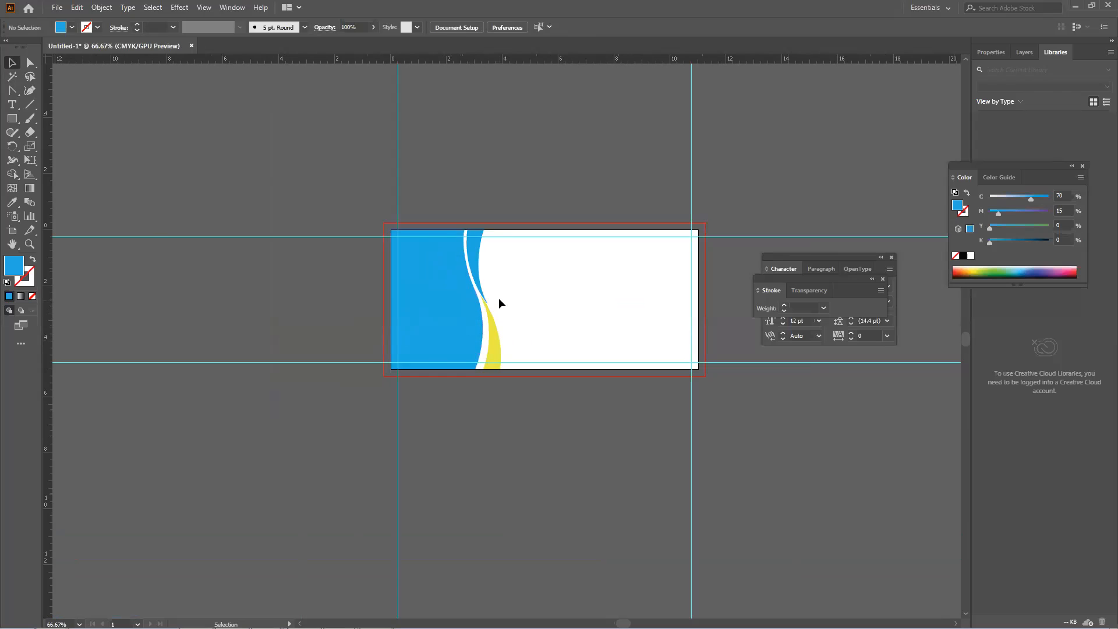
Draw a blue rectangle about 3.83 × 2.83 in on the artboard's white area, to the right of the curved shapes
scroll(496, 296, "up", 1)
left_click_drag(373, 292, 209, 302)
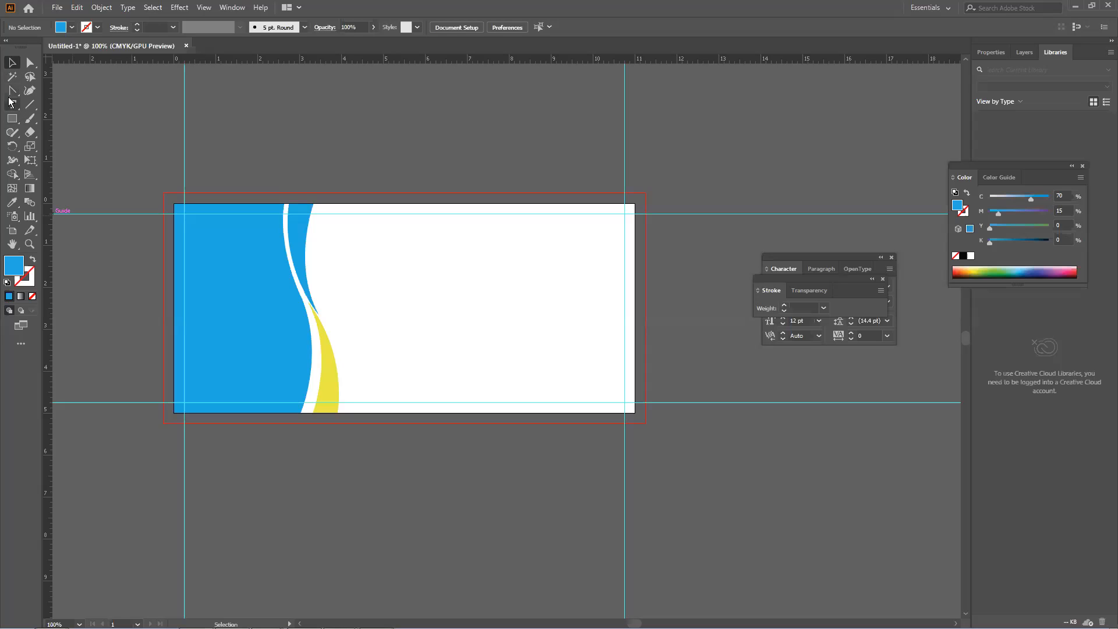
left_click(11, 118)
left_click_drag(392, 245, 554, 364)
left_click(57, 7)
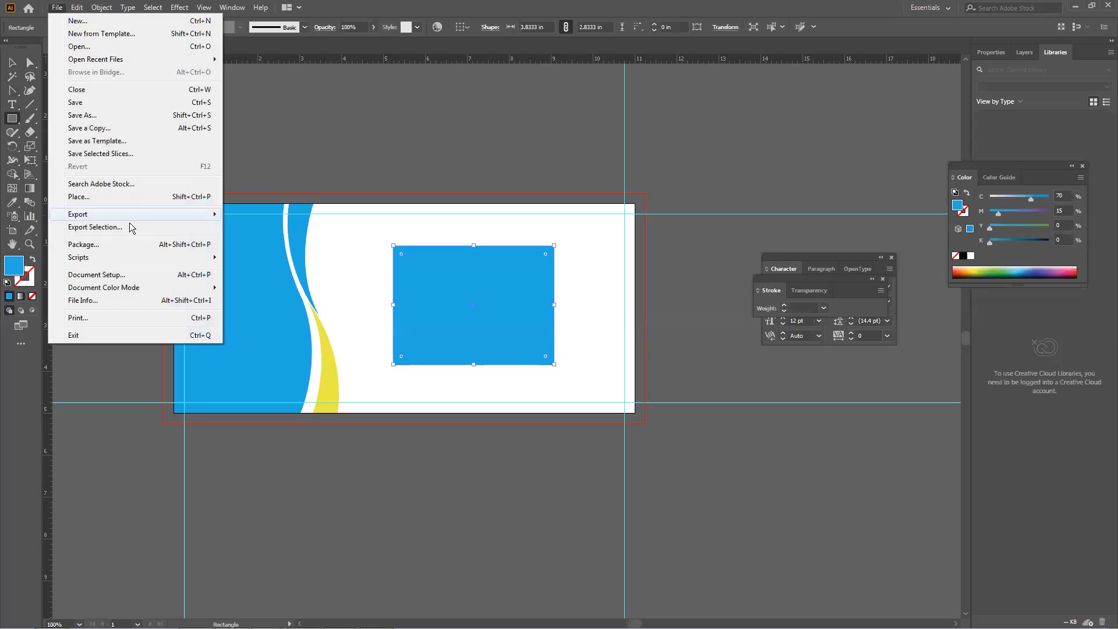
mouse_move(76, 9)
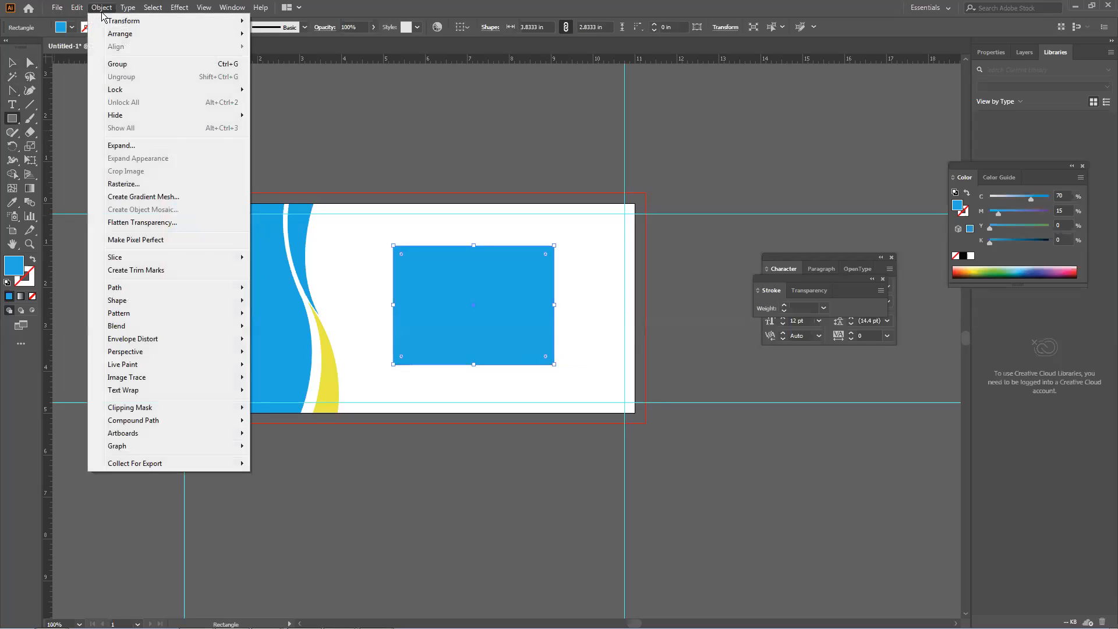
mouse_move(169, 288)
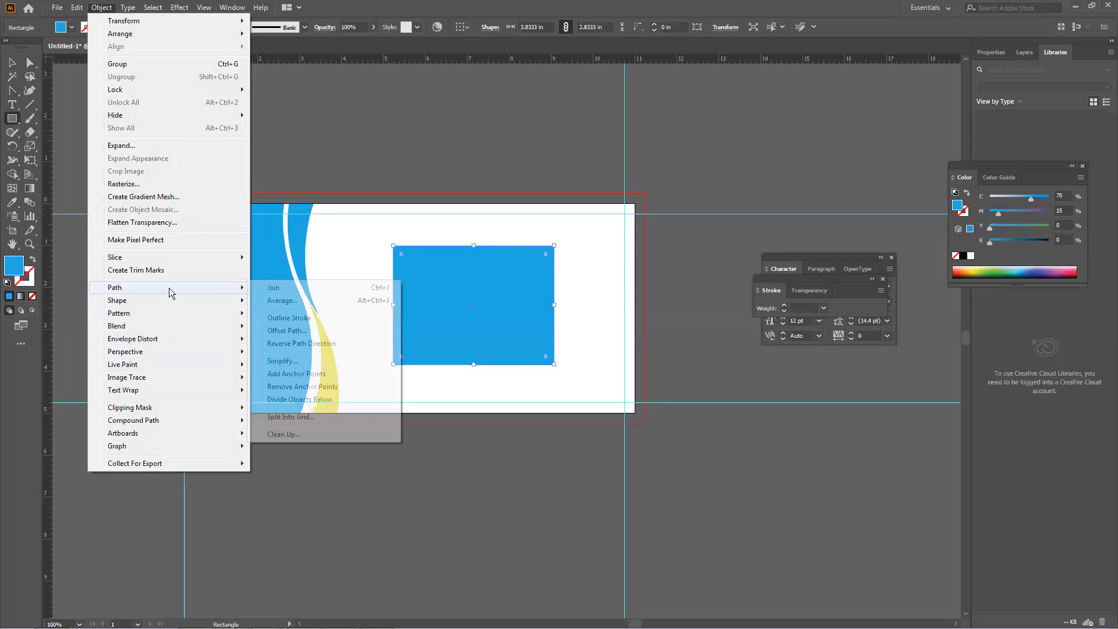
left_click(318, 414)
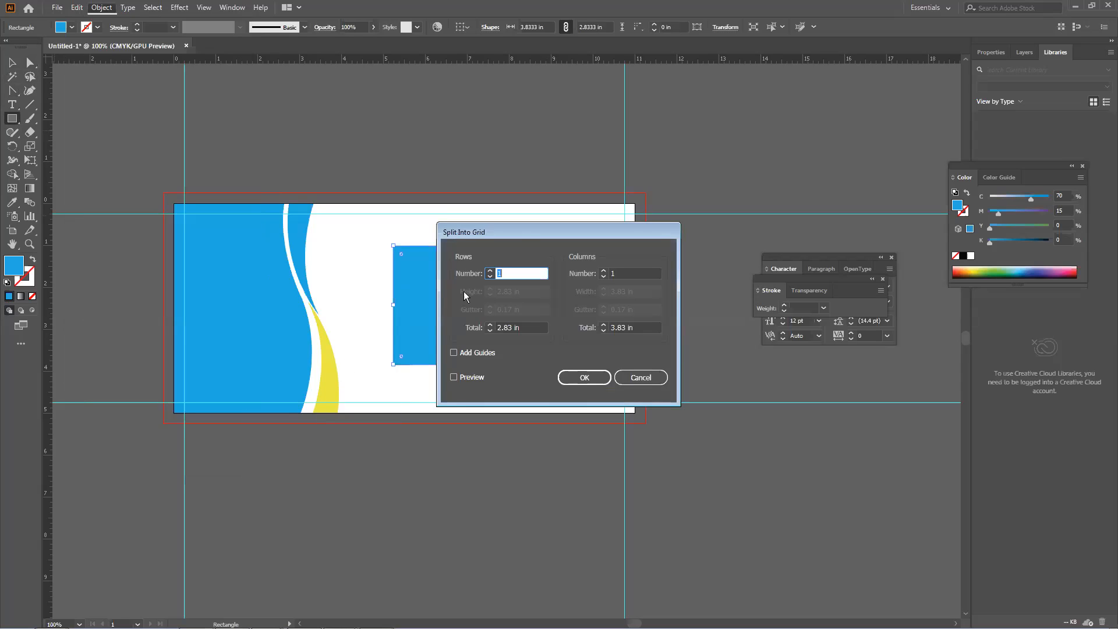
left_click_drag(524, 232, 603, 204)
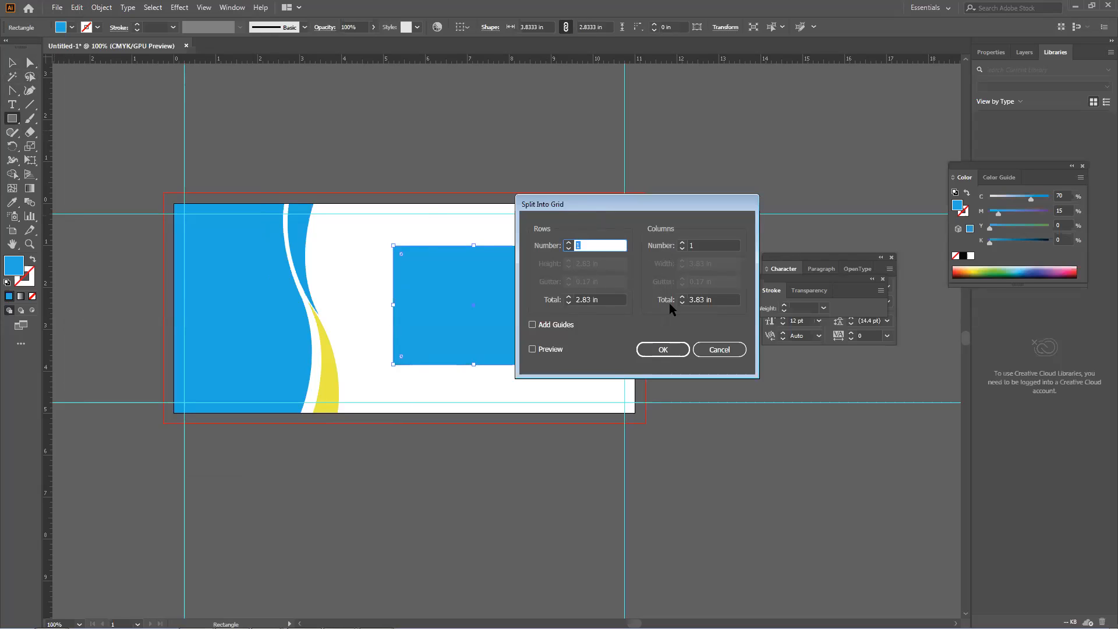
left_click(705, 349)
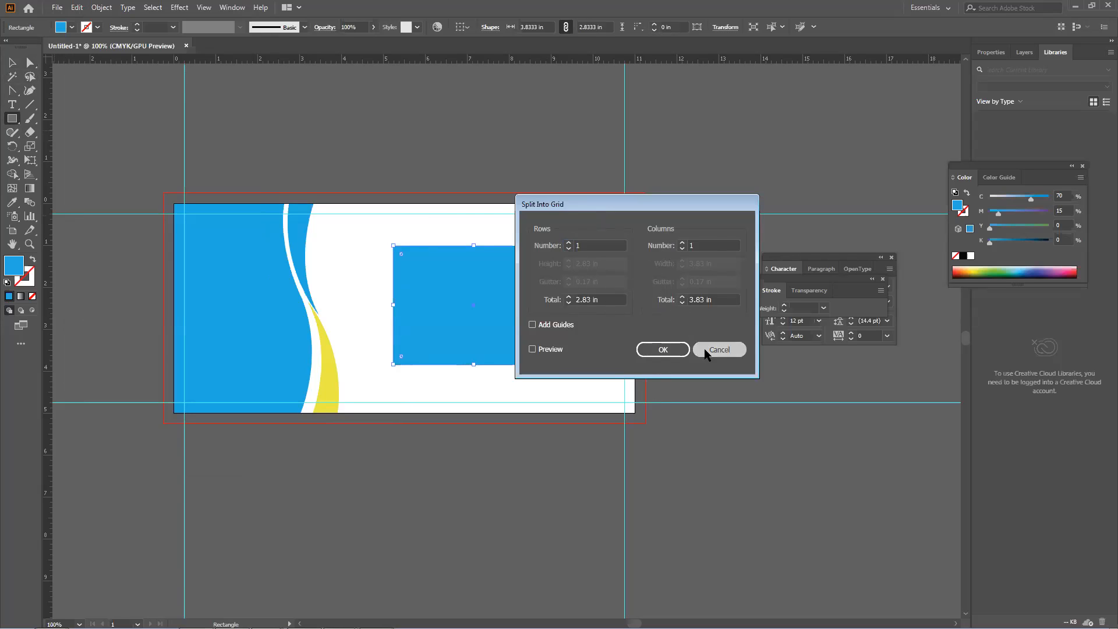
Draw an area text frame about 5.5 × 3.64 in above the artboard and delete its placeholder text
scroll(668, 348, "up", 3)
scroll(667, 347, "up", 2)
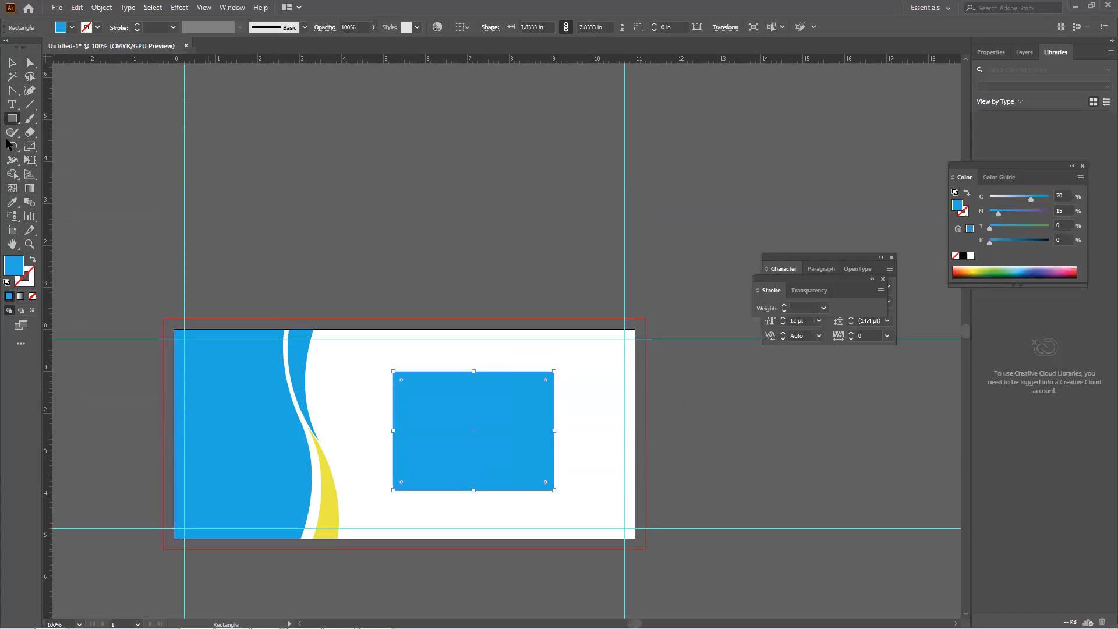
left_click(11, 105)
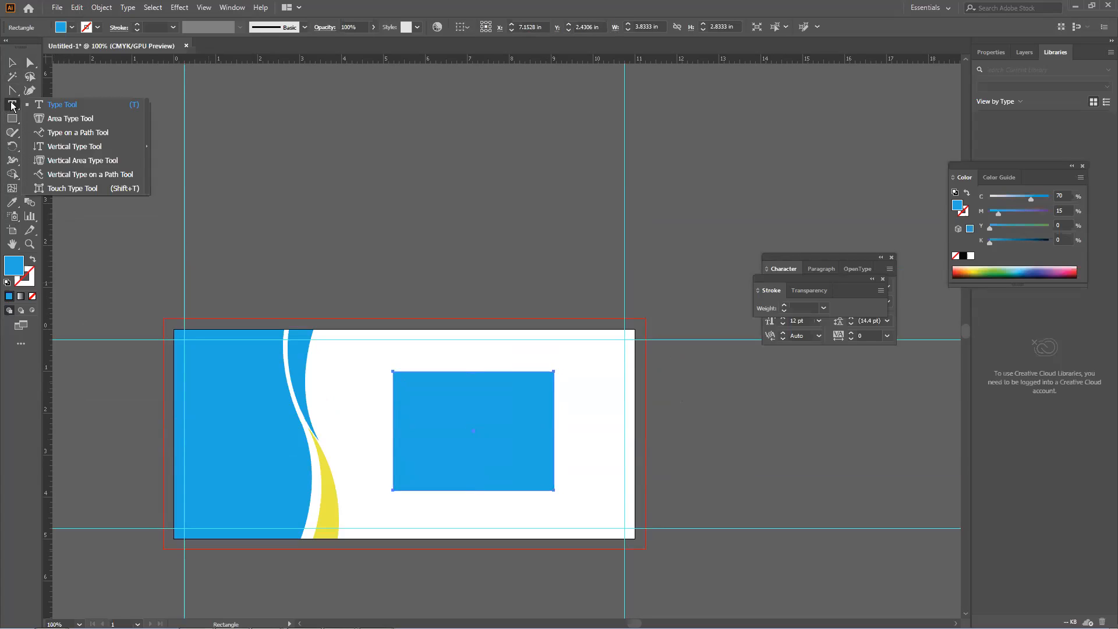
left_click(54, 111)
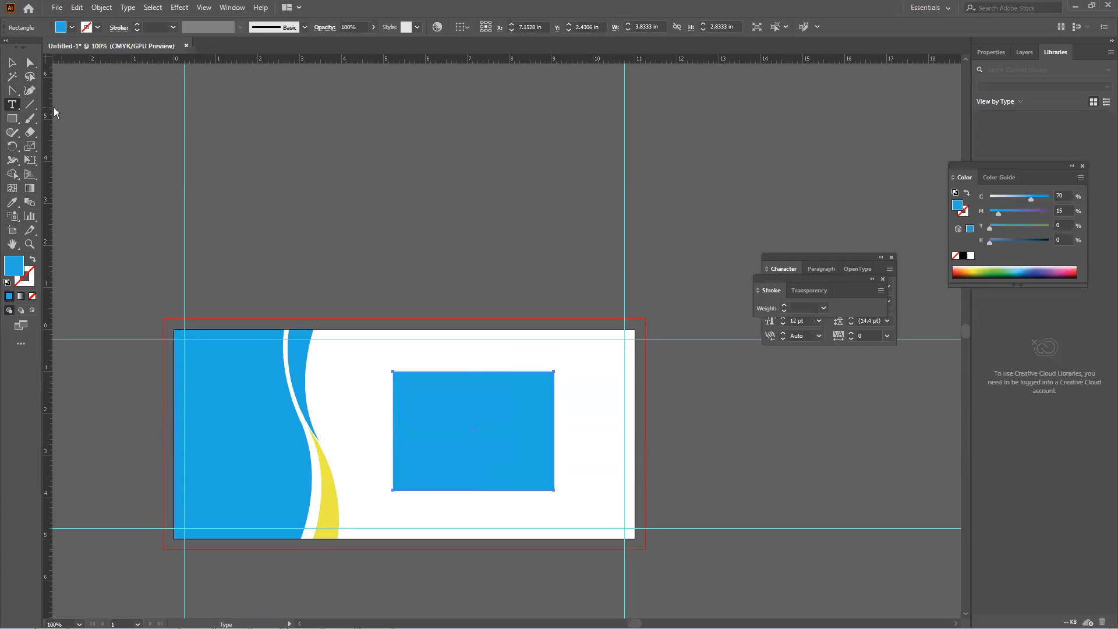
left_click(15, 110)
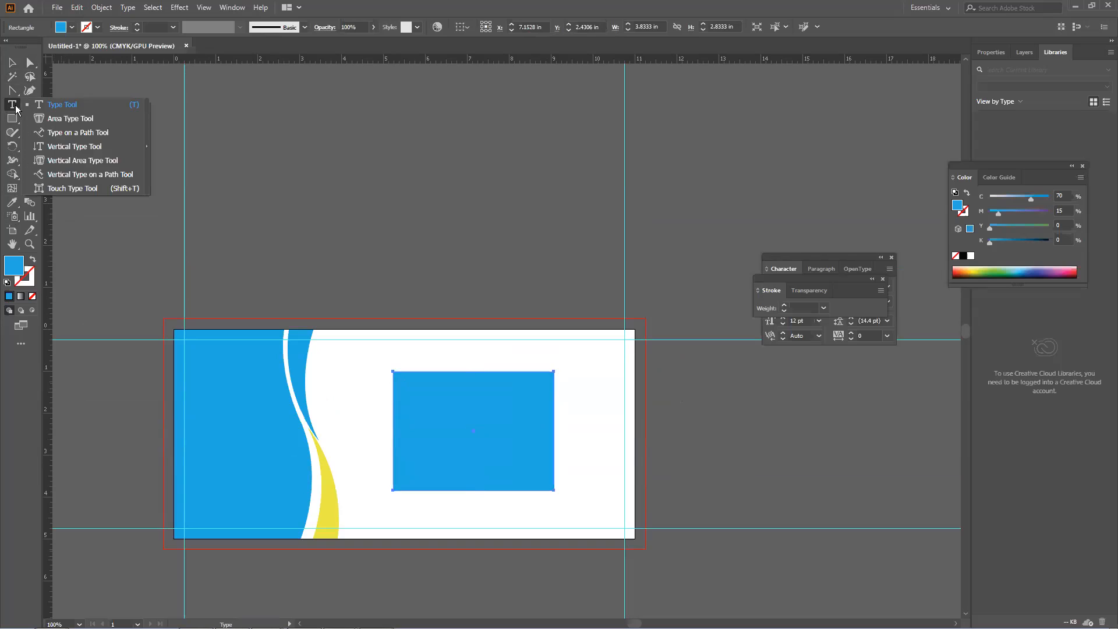
left_click(54, 105)
left_click_drag(221, 131, 451, 284)
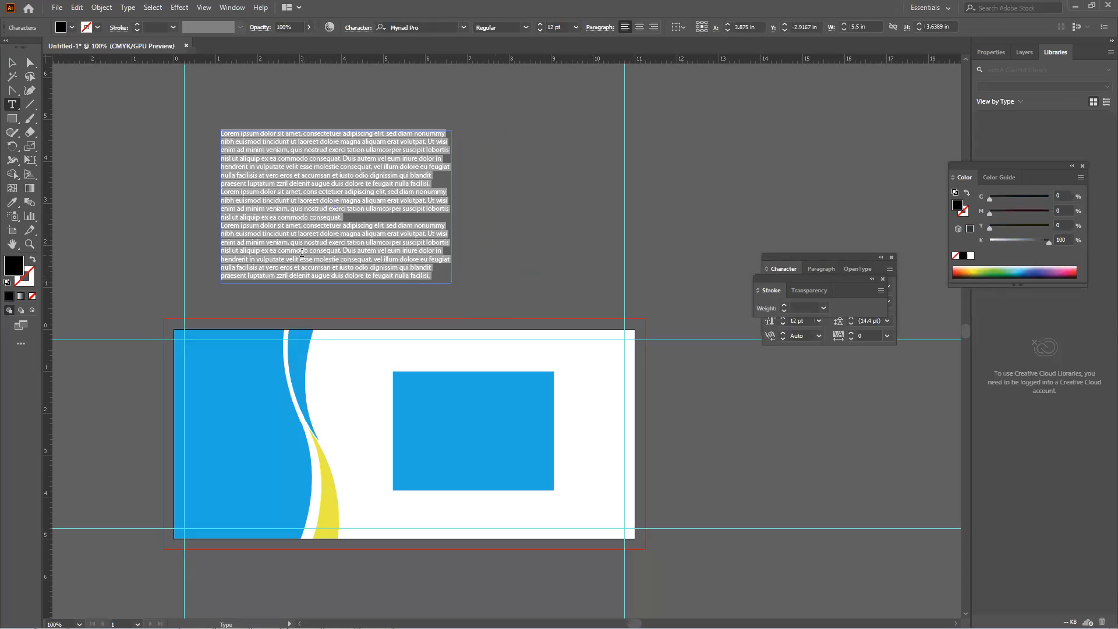
key("BackSpace")
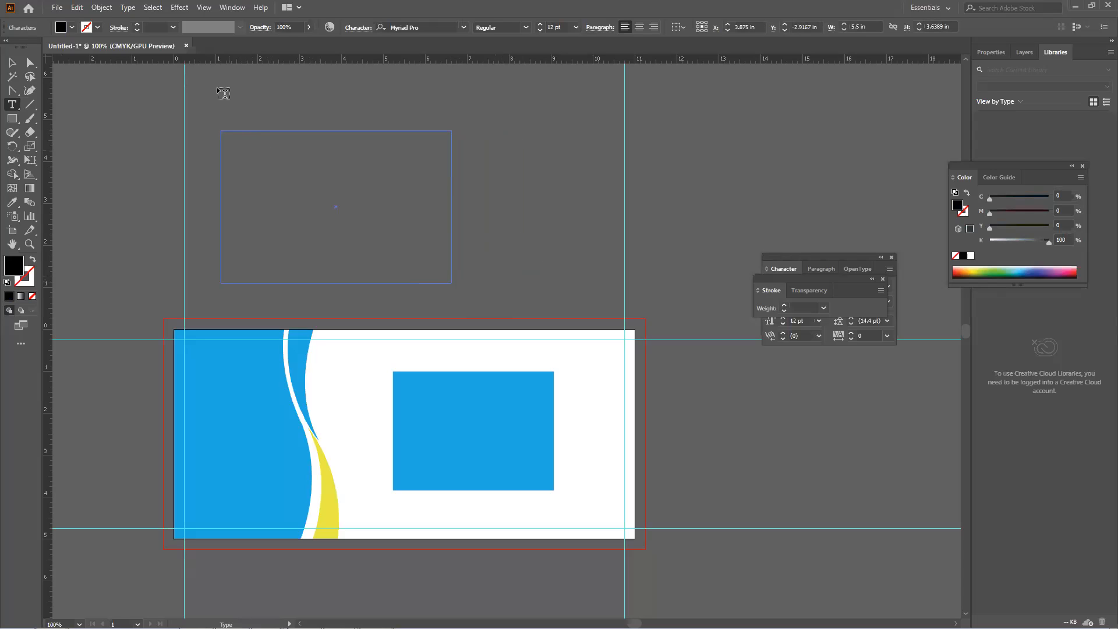
left_click(129, 8)
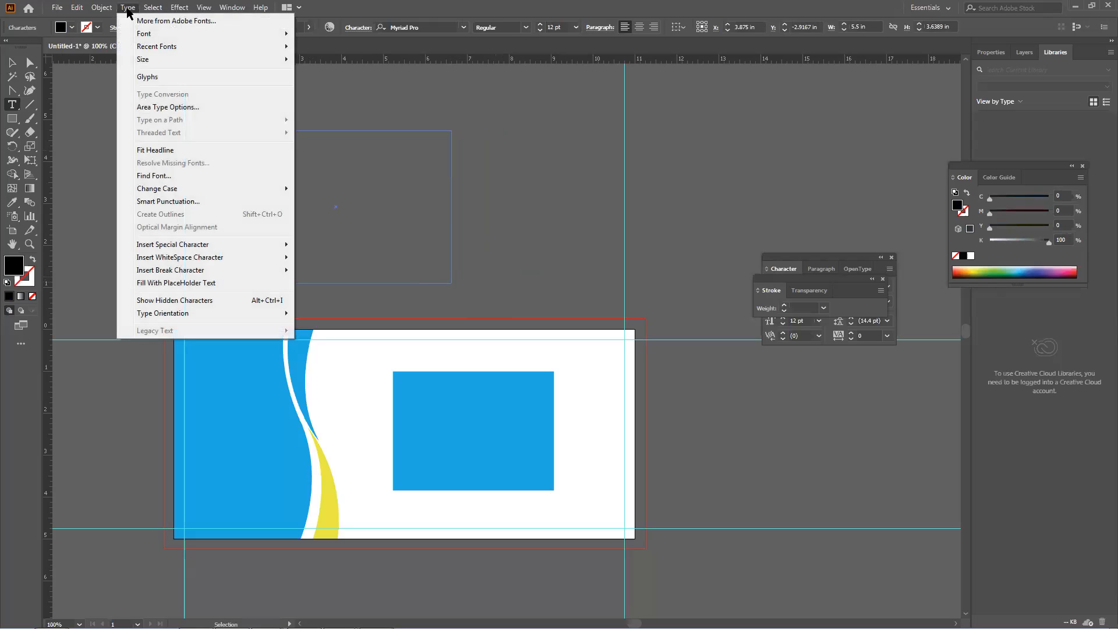
left_click(155, 108)
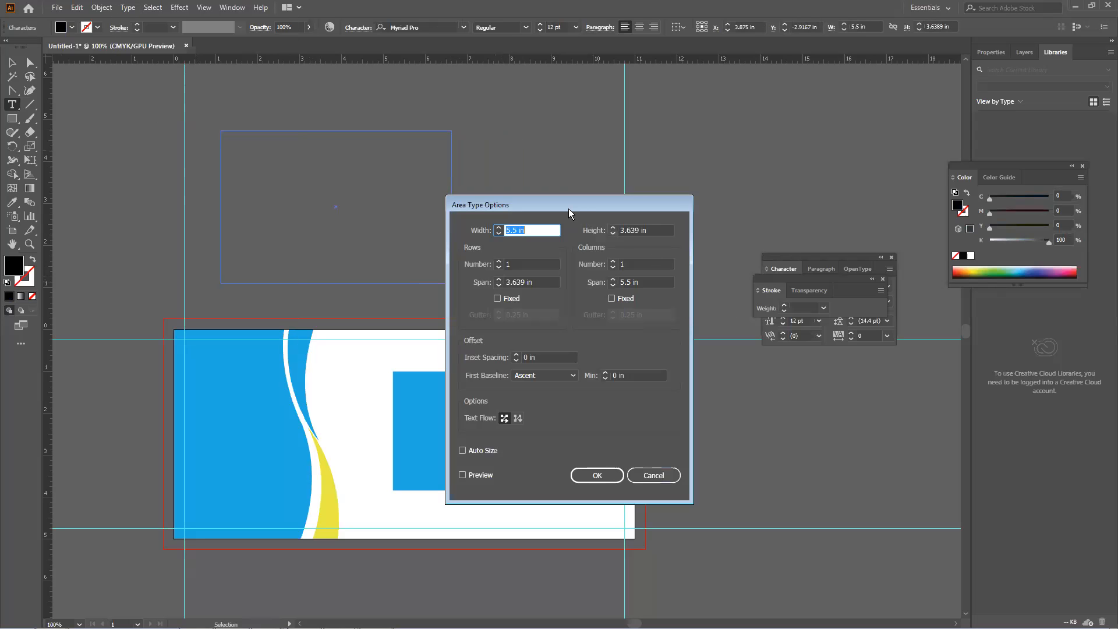
left_click_drag(568, 208, 570, 181)
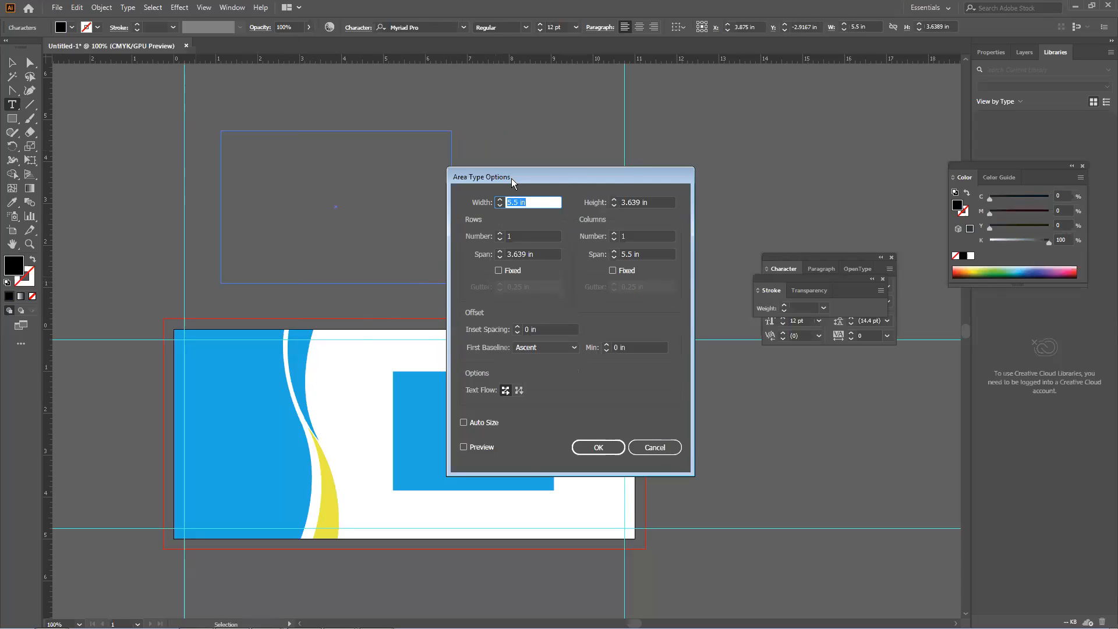
left_click_drag(510, 178, 594, 152)
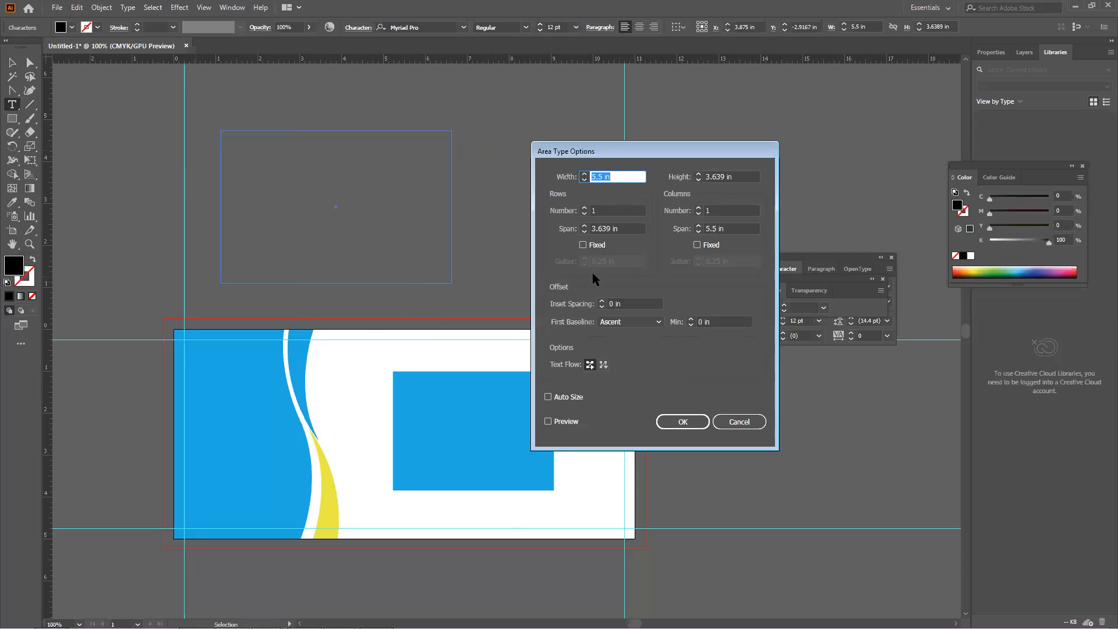
left_click(565, 425)
left_click_drag(620, 155, 623, 122)
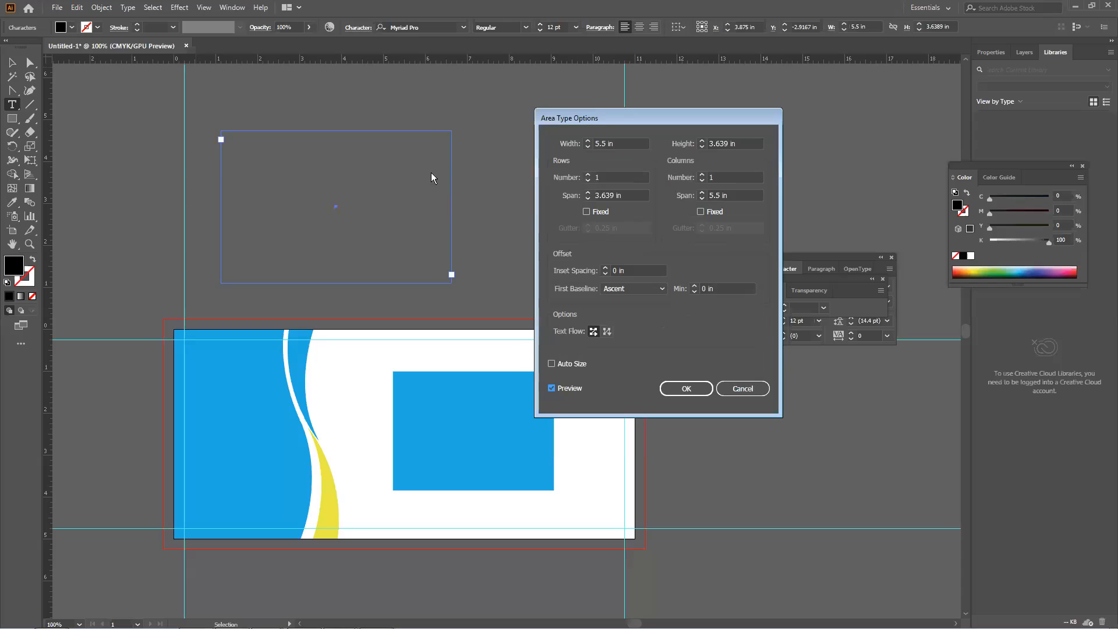
left_click(749, 387)
Delete the blue rectangle on the artboard's white area
left_click(13, 65)
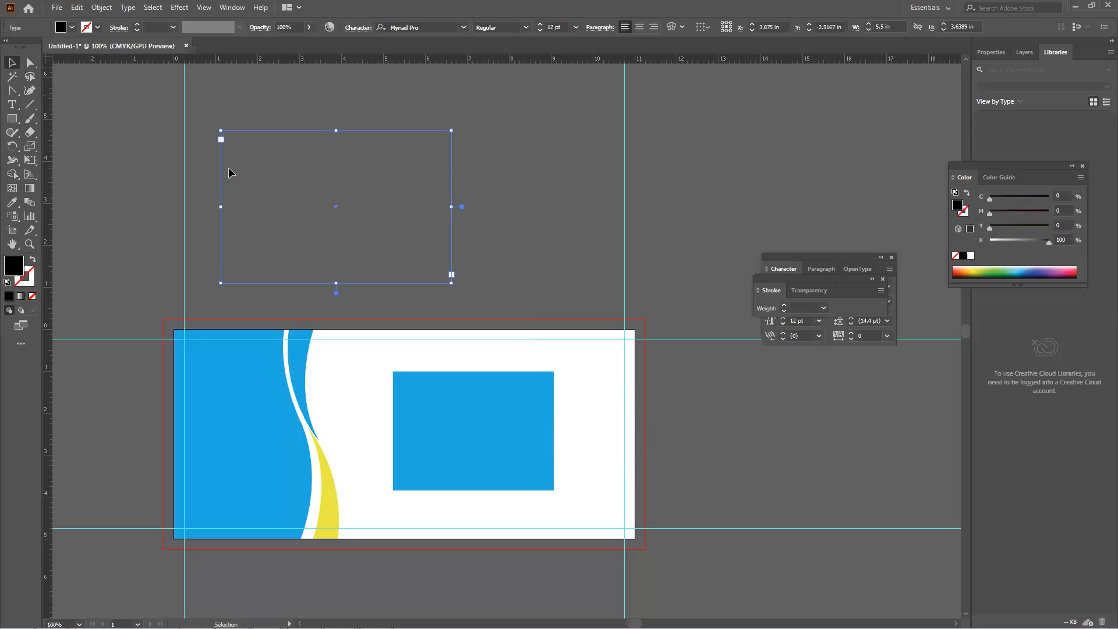
left_click(431, 425)
key("Delete")
scroll(438, 432, "down", 1)
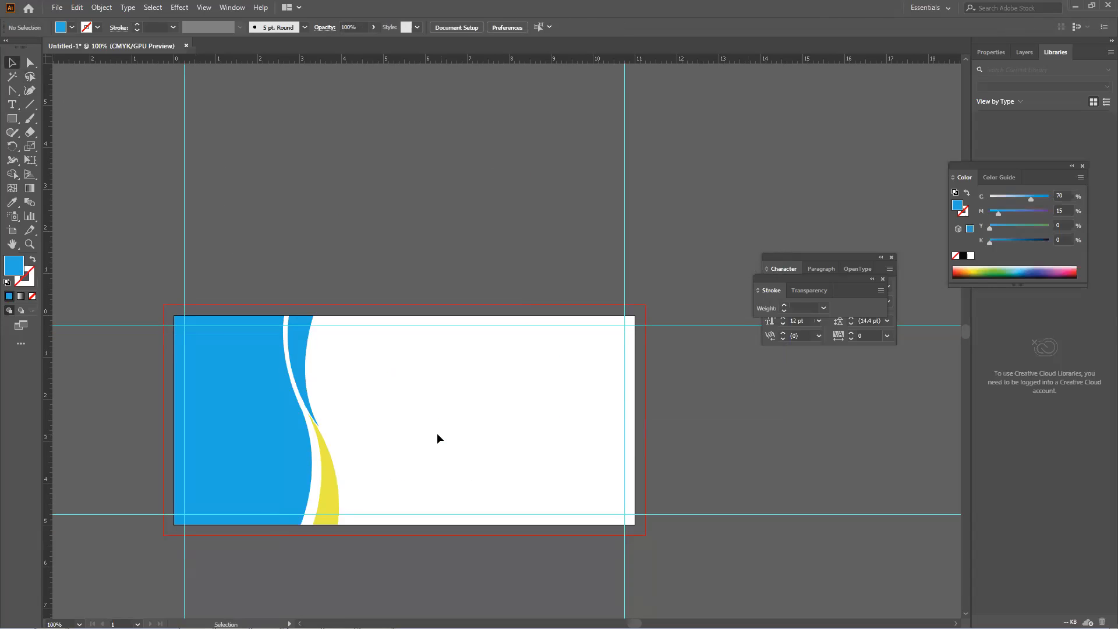
left_click(10, 118)
left_click_drag(382, 364, 615, 506)
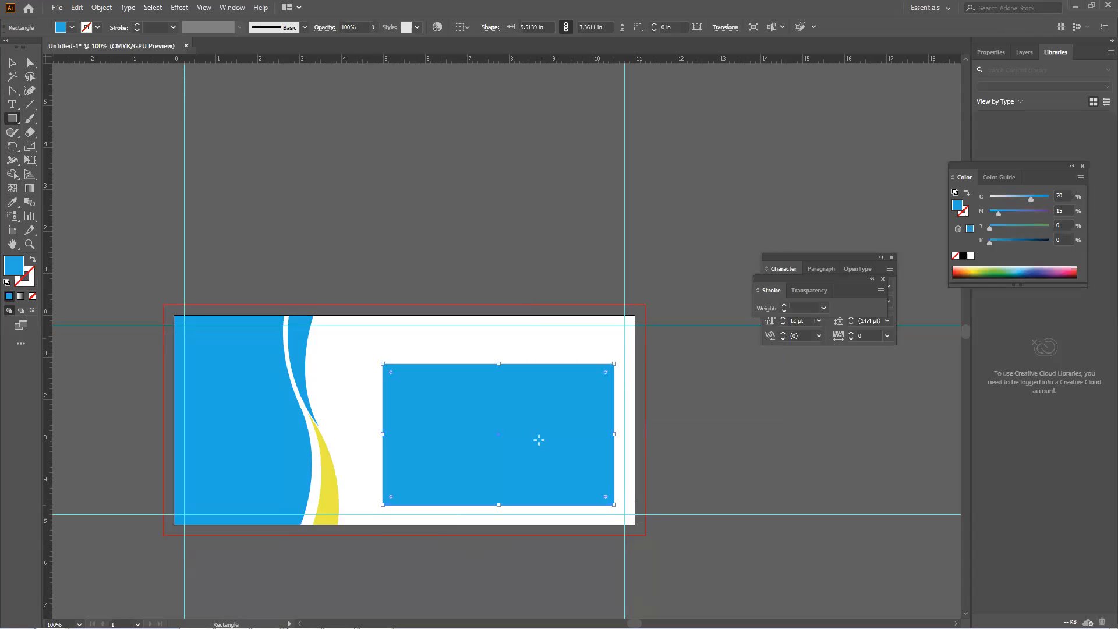
key("Delete")
Create an area text frame about 5.72 × 3.6 in on the artboard's white area and delete its placeholder text
left_click(12, 104)
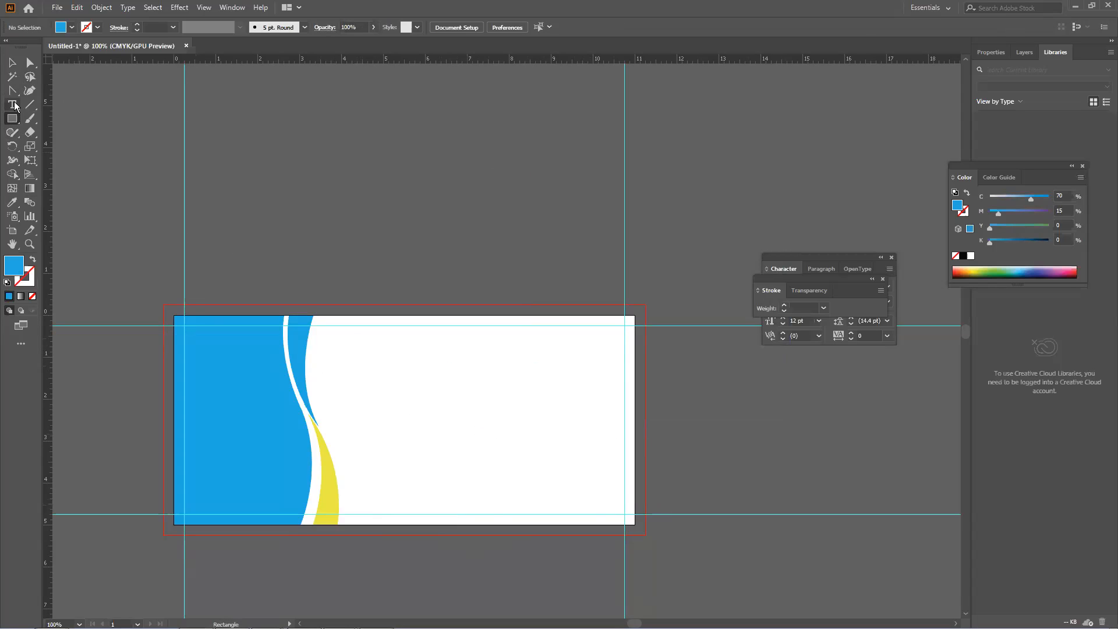
left_click_drag(380, 361, 620, 511)
key("Delete")
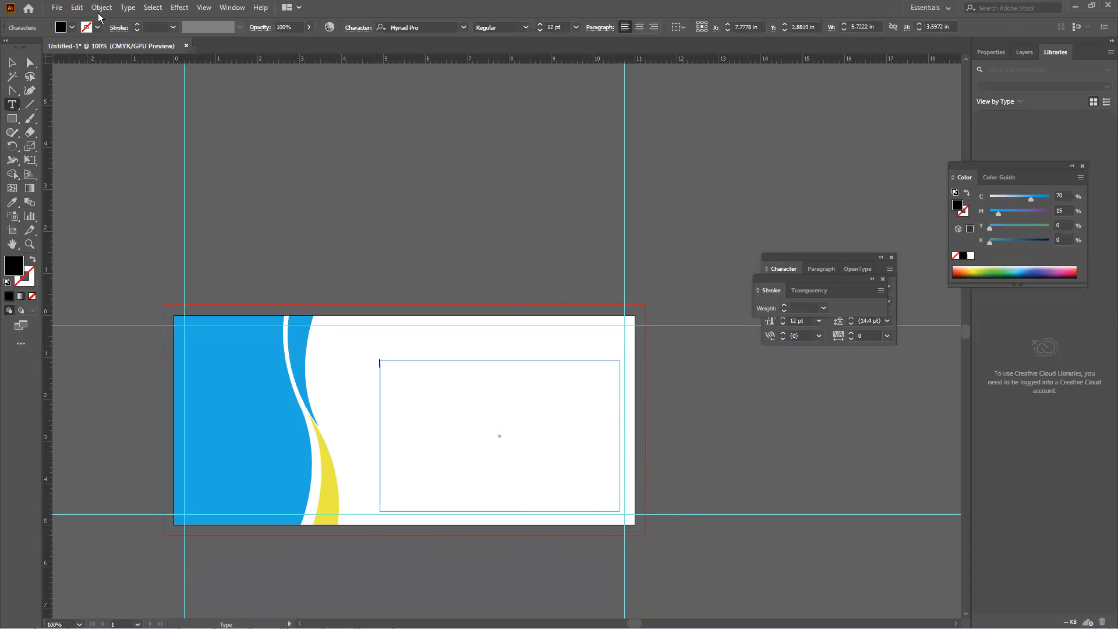
Set the new text frame's number of rows to 7 in its area type options and preview the division
left_click(128, 8)
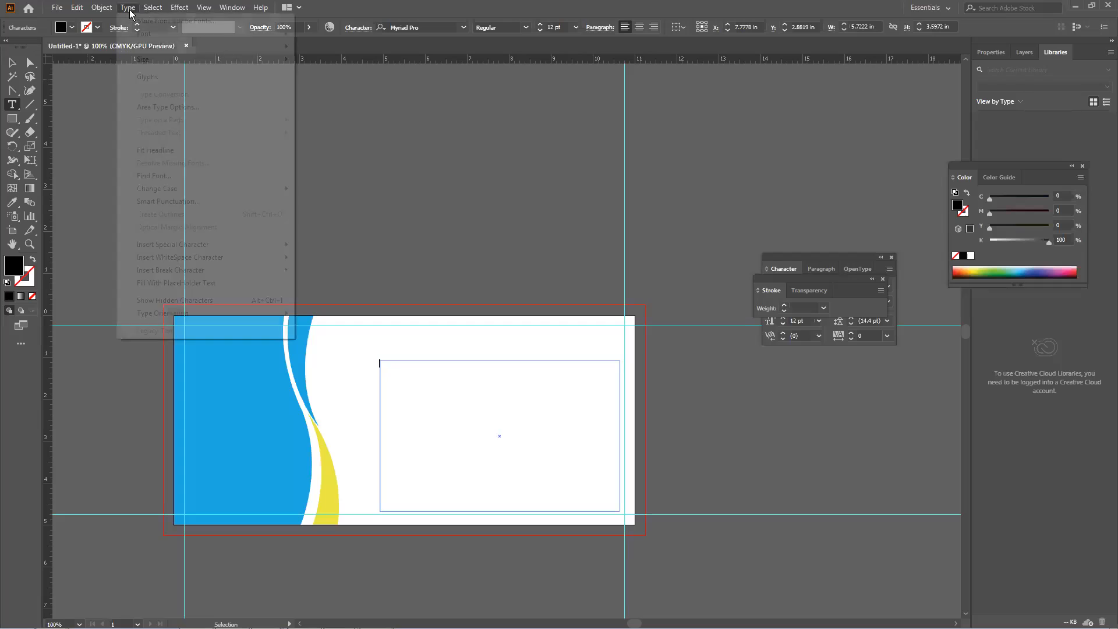
left_click(168, 108)
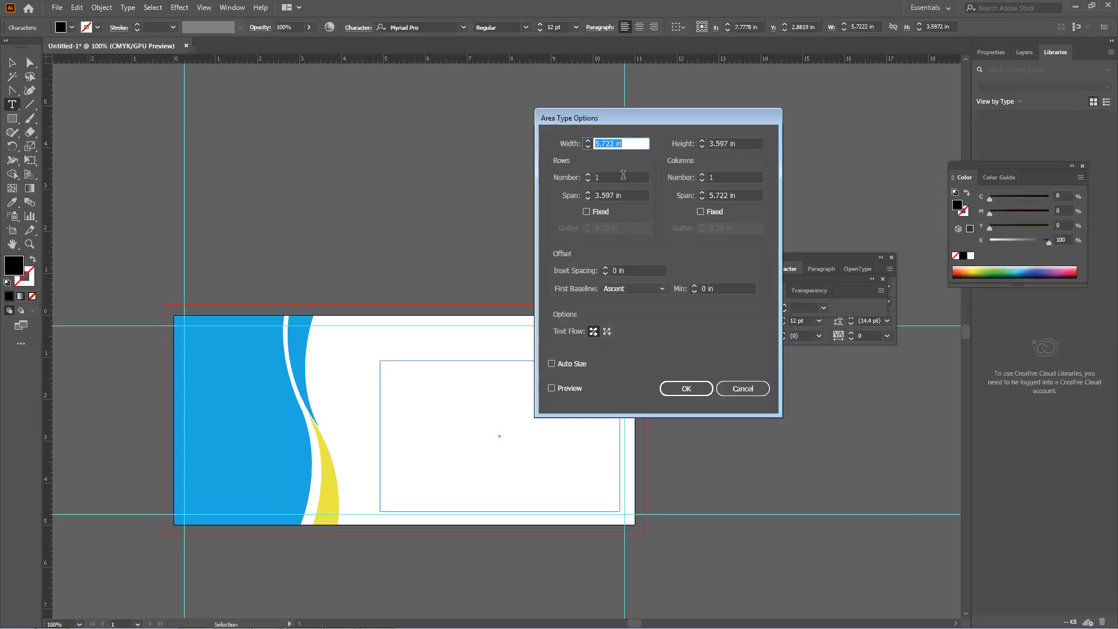
left_click(593, 176)
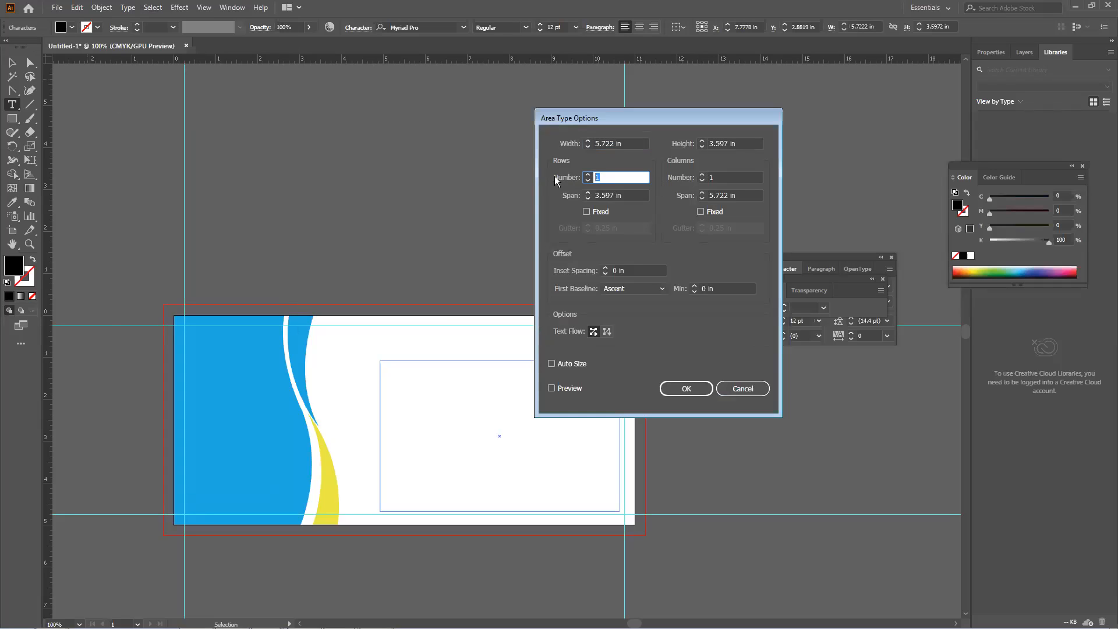
type("7")
left_click(723, 176)
left_click_drag(671, 171, 568, 146)
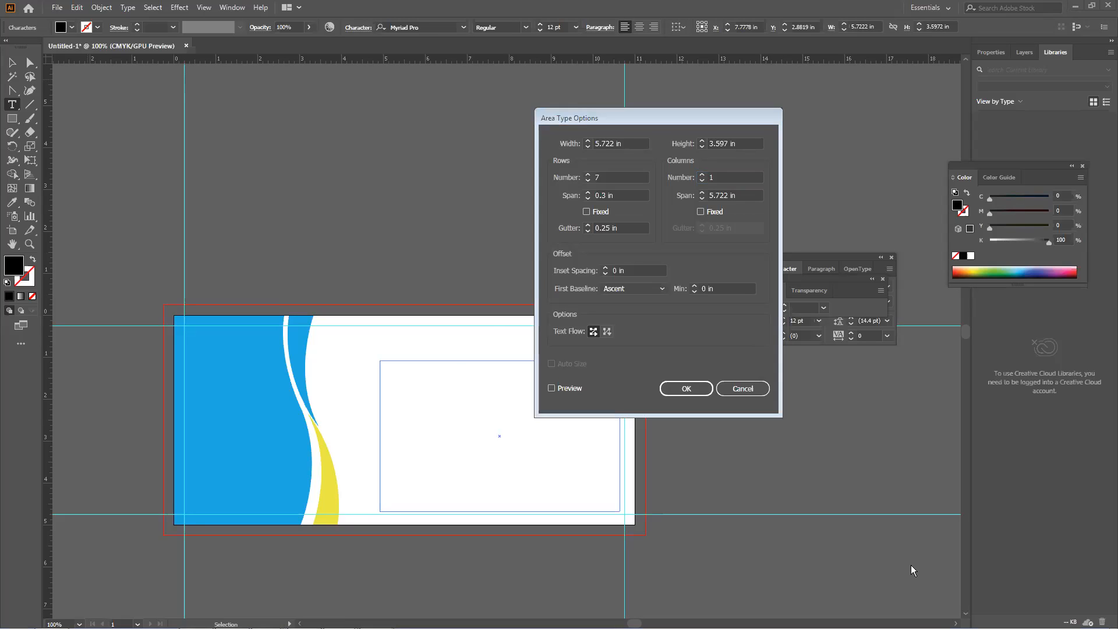
left_click(563, 387)
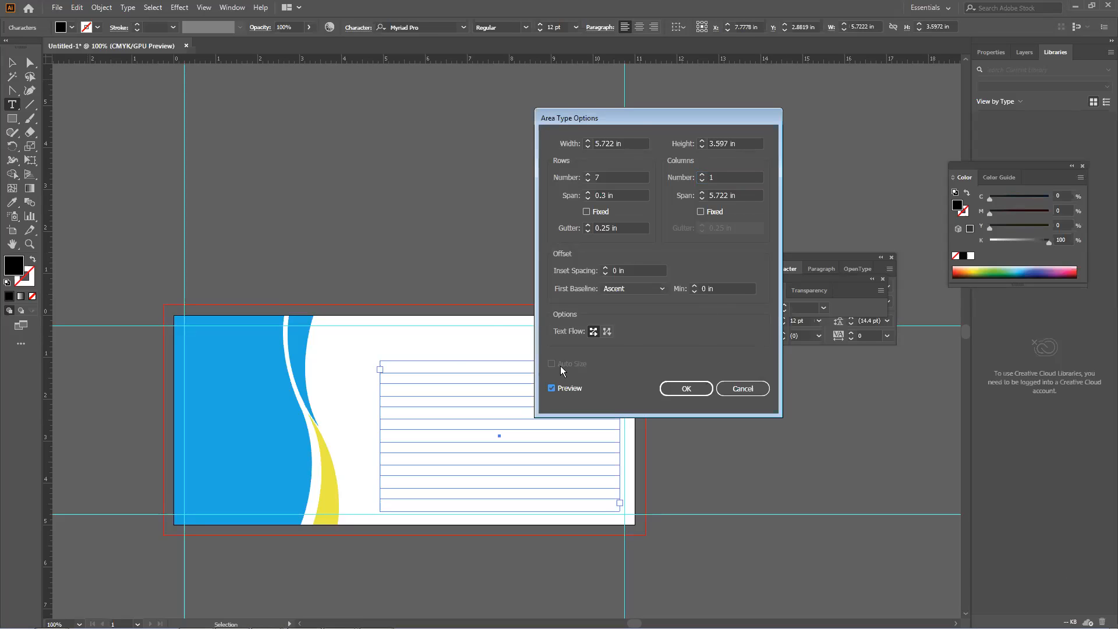
left_click_drag(643, 117, 828, 99)
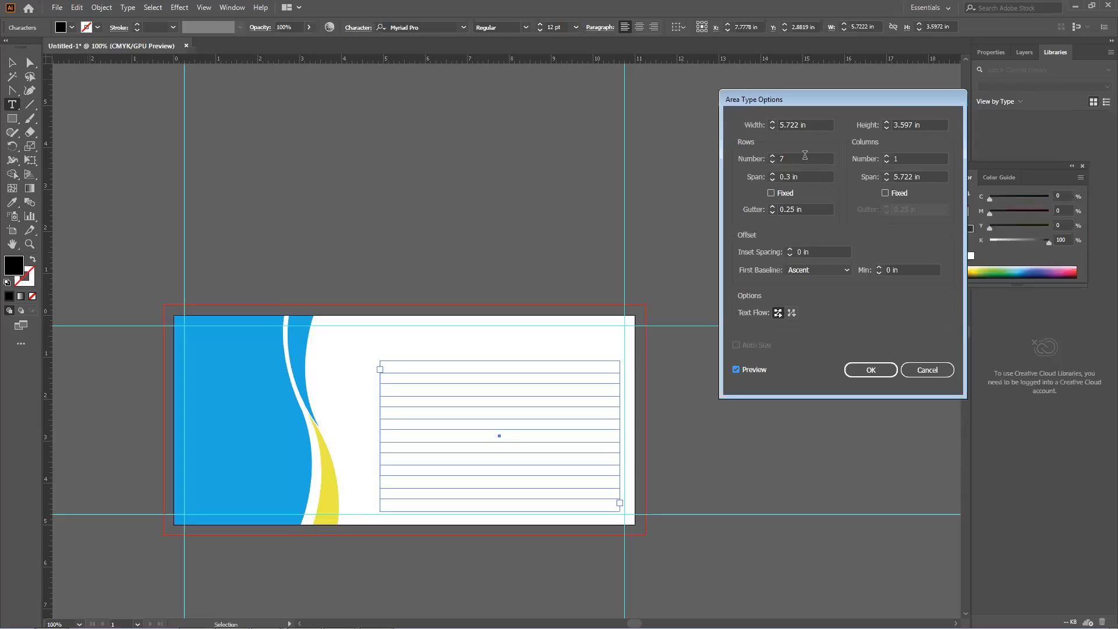
Divide the text frame into 7 columns and 6 rows
left_click(762, 162)
left_click(905, 159)
type("7")
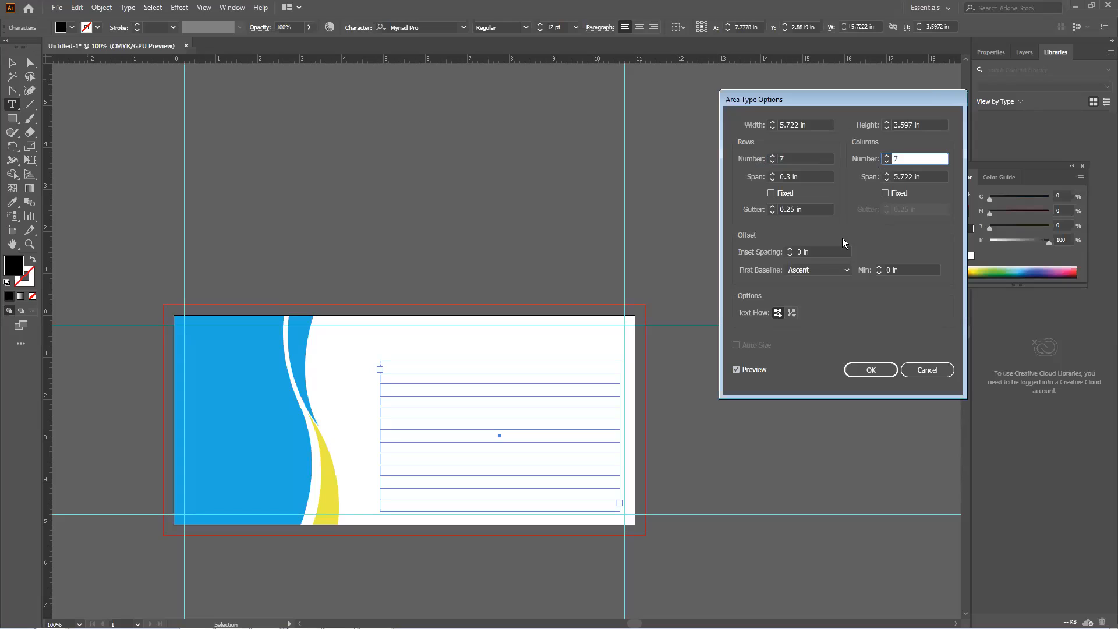
left_click(791, 159)
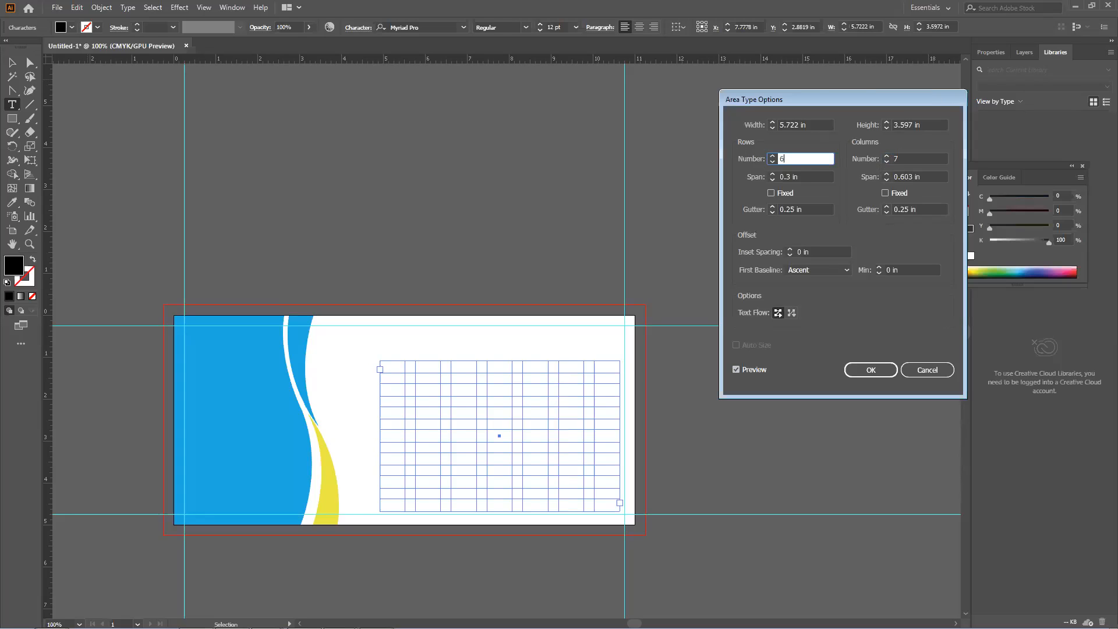
type("6")
Set the gridded text frame's width to 6 in and its height to 3.813 in
left_click(771, 122)
left_click(772, 122)
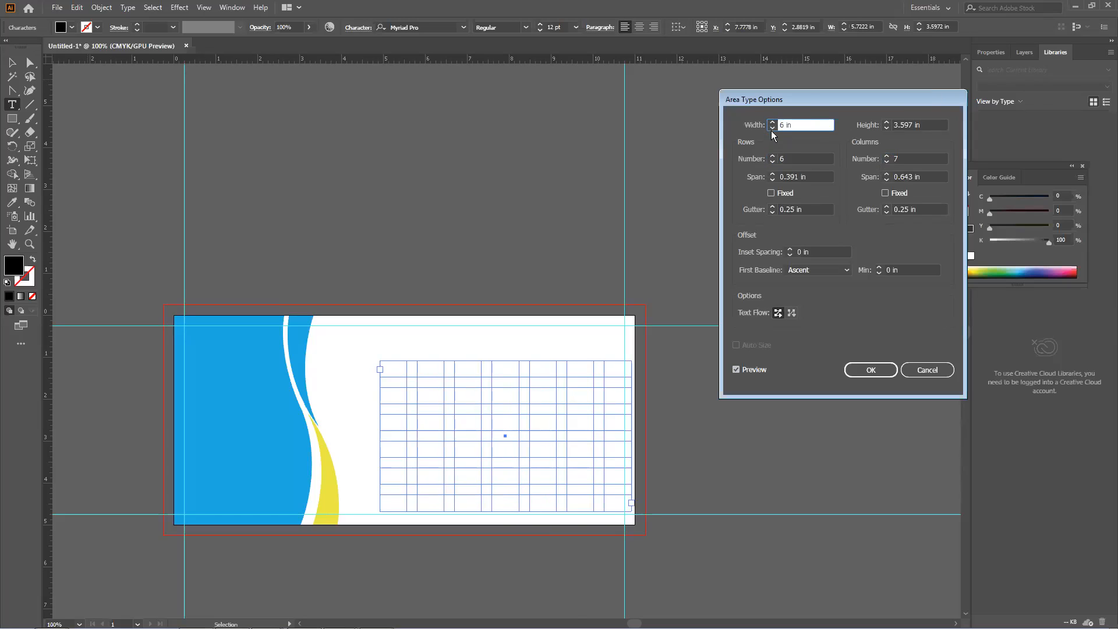
left_click(772, 128)
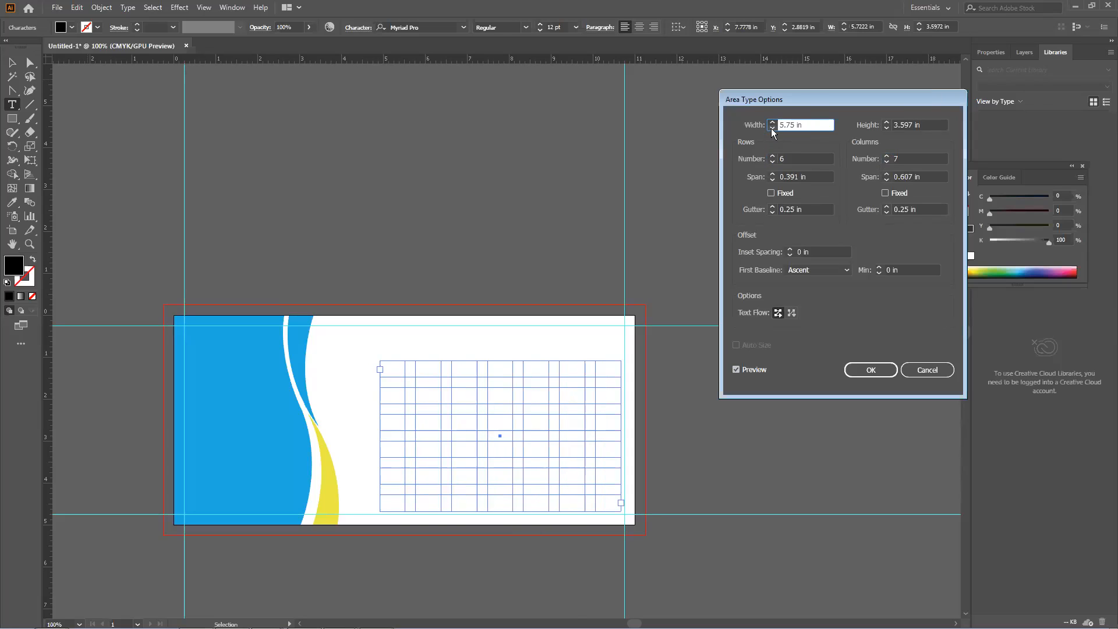
left_click(887, 123)
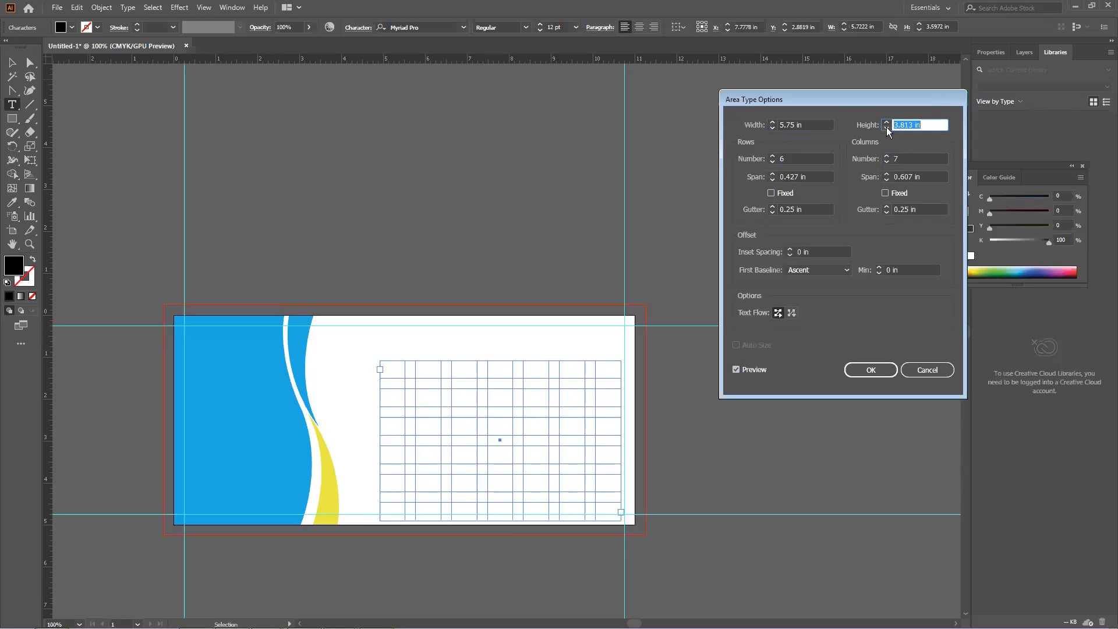
left_click(772, 122)
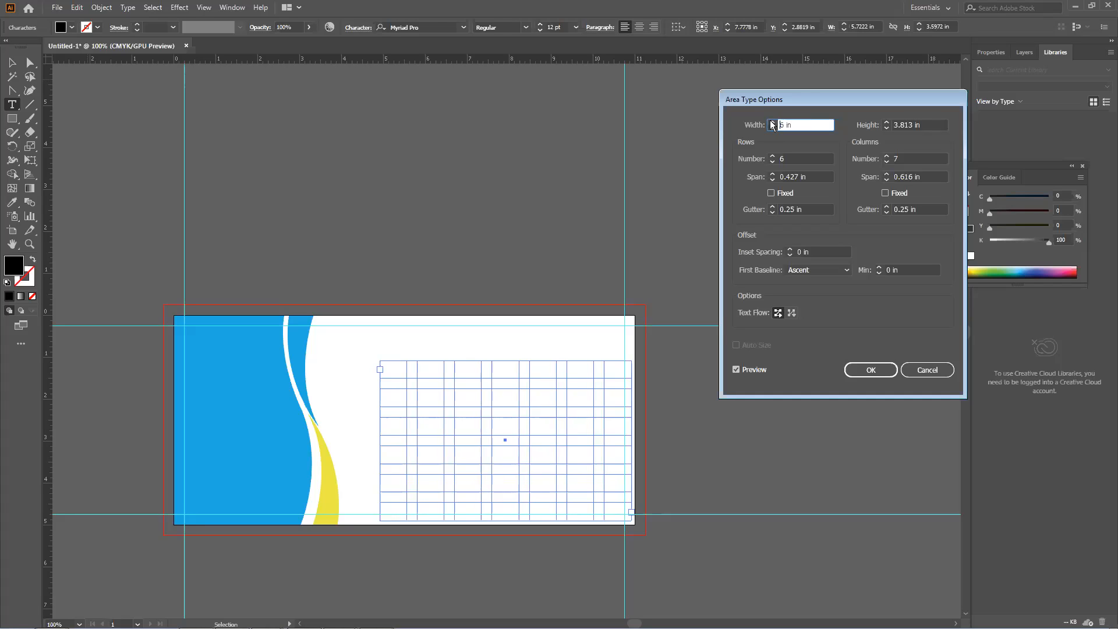
left_click(771, 122)
left_click(771, 122)
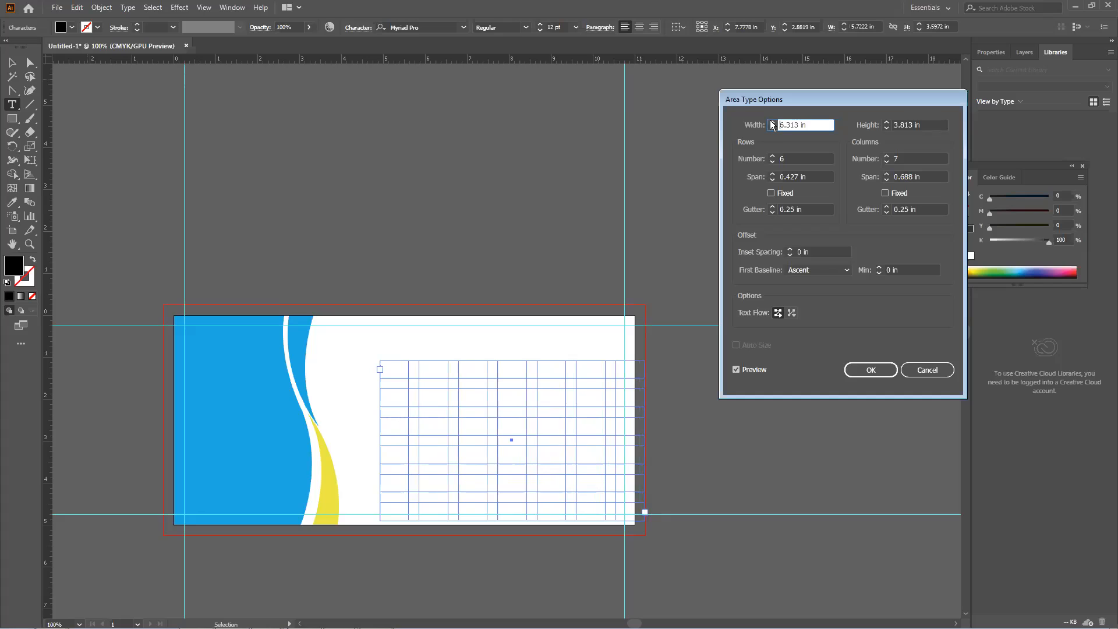
left_click(774, 129)
left_click(774, 129)
left_click(774, 129)
left_click(775, 129)
left_click(774, 130)
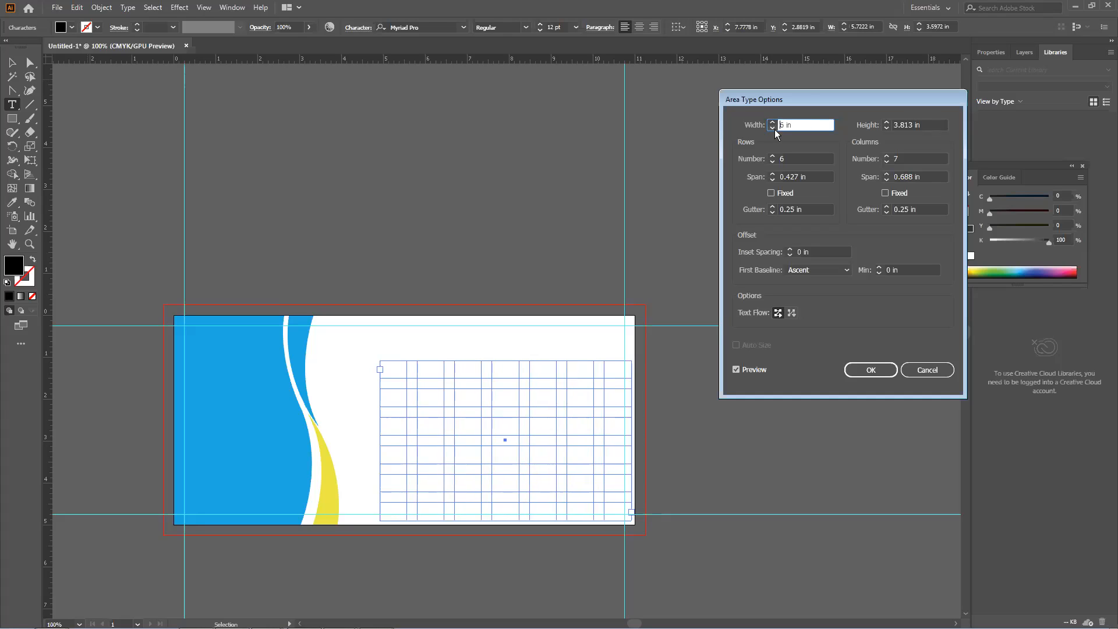
Try several larger row gutters for the grid, between about 0.56 and 0.81 in
left_click(773, 207)
left_click(773, 208)
left_click(773, 207)
left_click(773, 208)
left_click(773, 208)
left_click(774, 207)
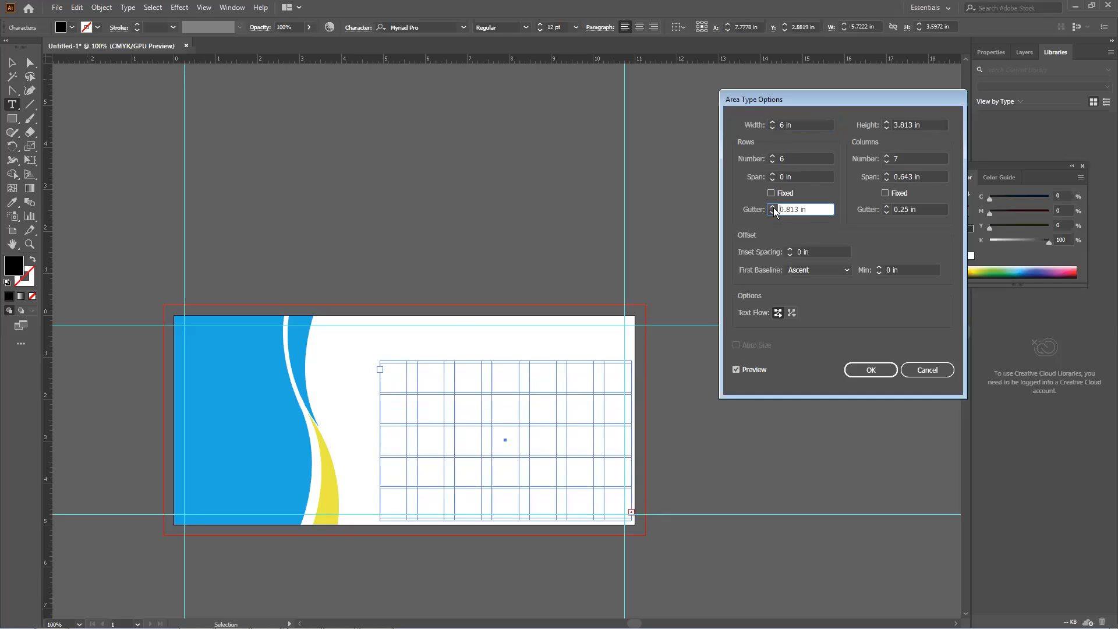
left_click(773, 208)
left_click(773, 207)
left_click(772, 211)
left_click(772, 210)
left_click(772, 210)
left_click(772, 211)
left_click(772, 210)
left_click(772, 211)
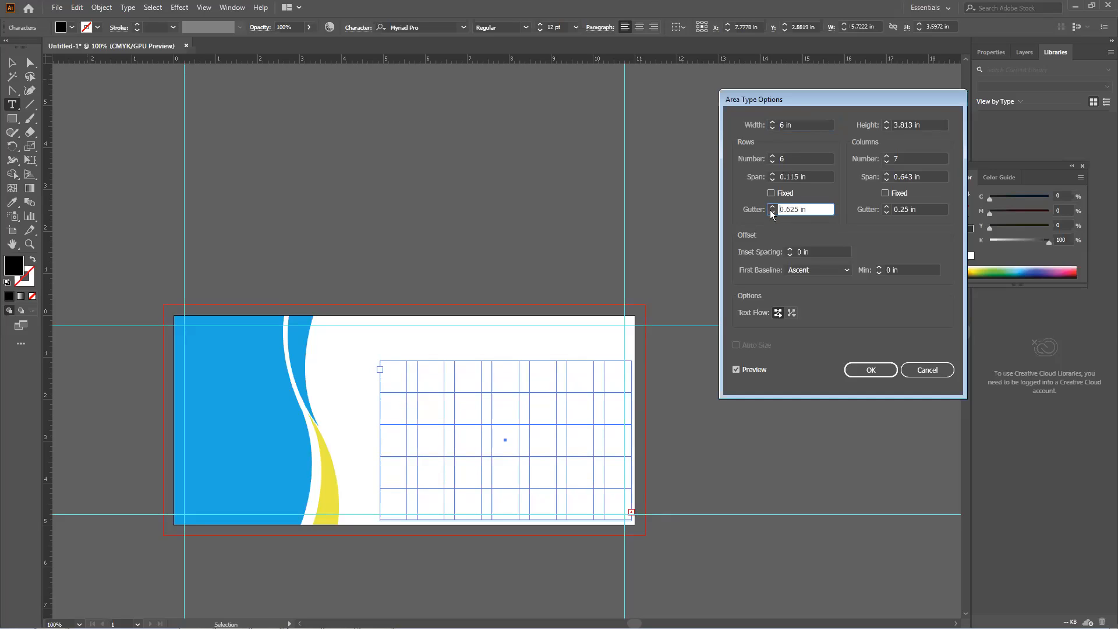
left_click(772, 206)
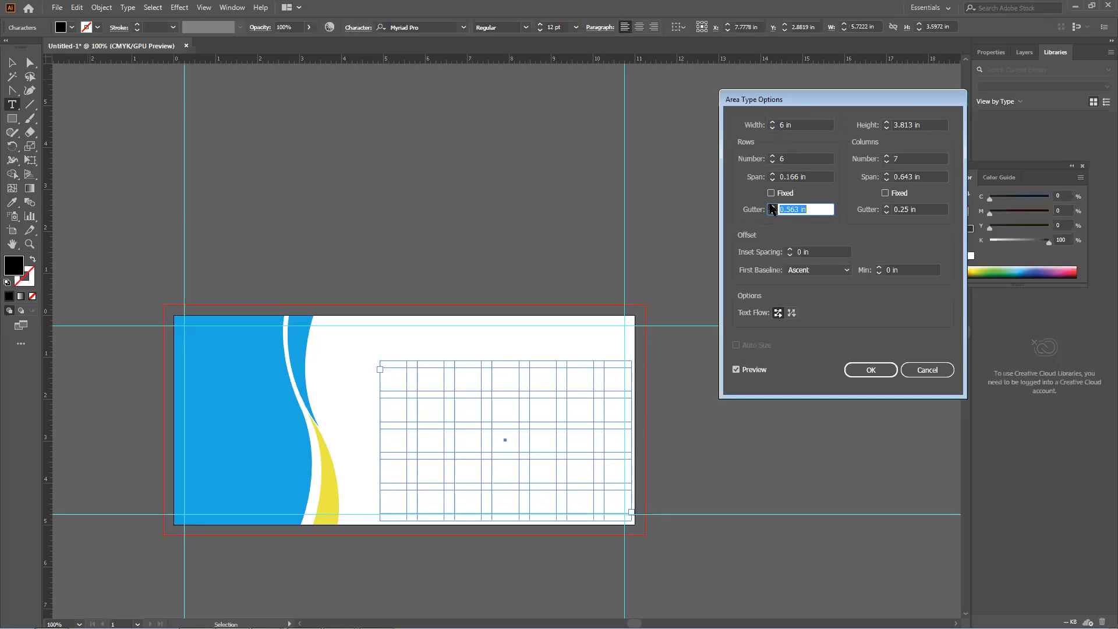
left_click(772, 207)
left_click(772, 206)
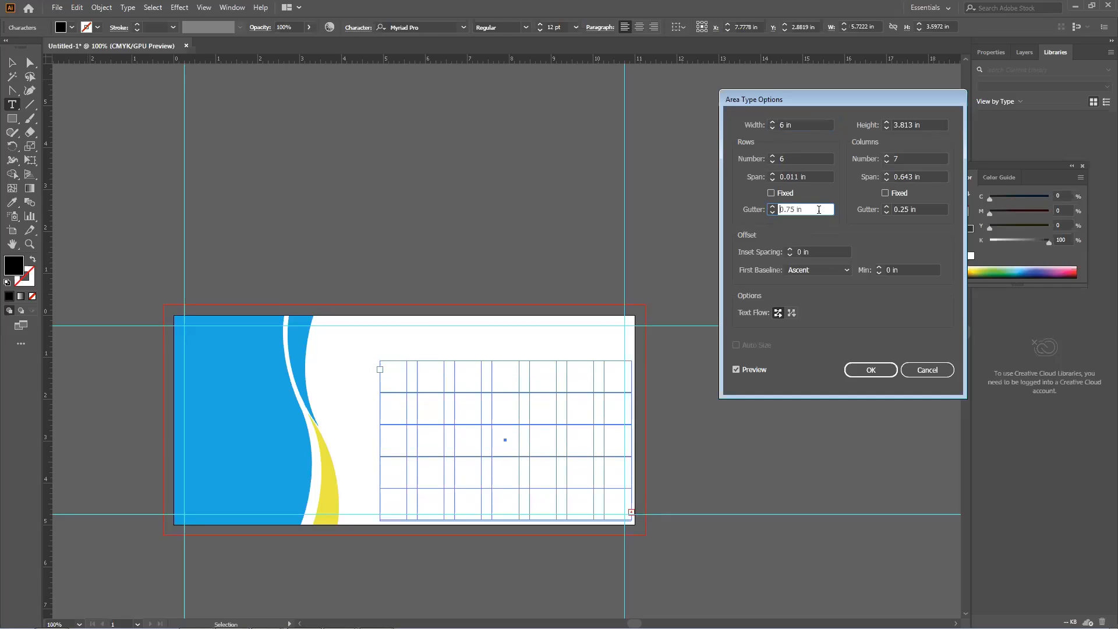
Set the grid's row gutter to 0.25 in
left_click_drag(818, 209, 679, 210)
type(".")
type("25")
key("Tab")
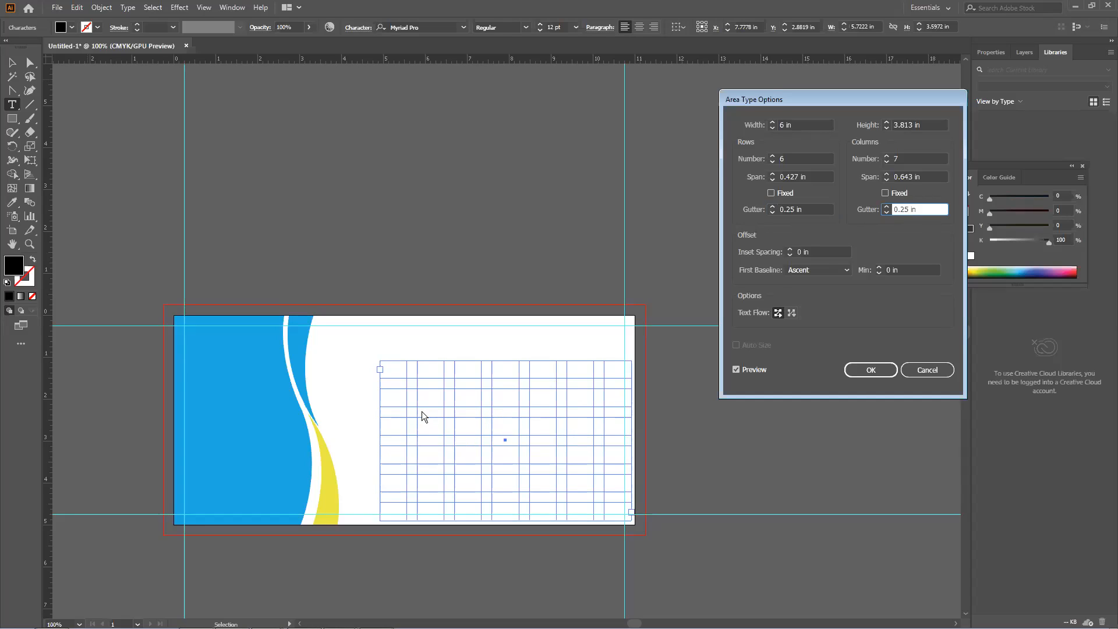
Set both the row gutter and the column gutter of the text grid to 0.125 in
left_click(786, 209)
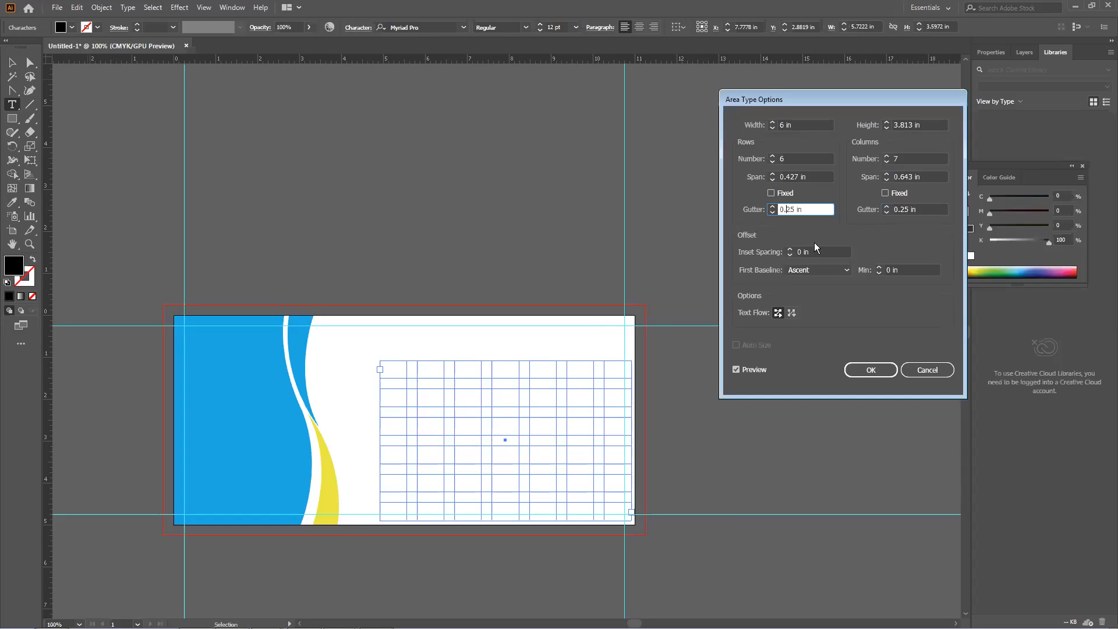
type("1")
left_click(902, 208)
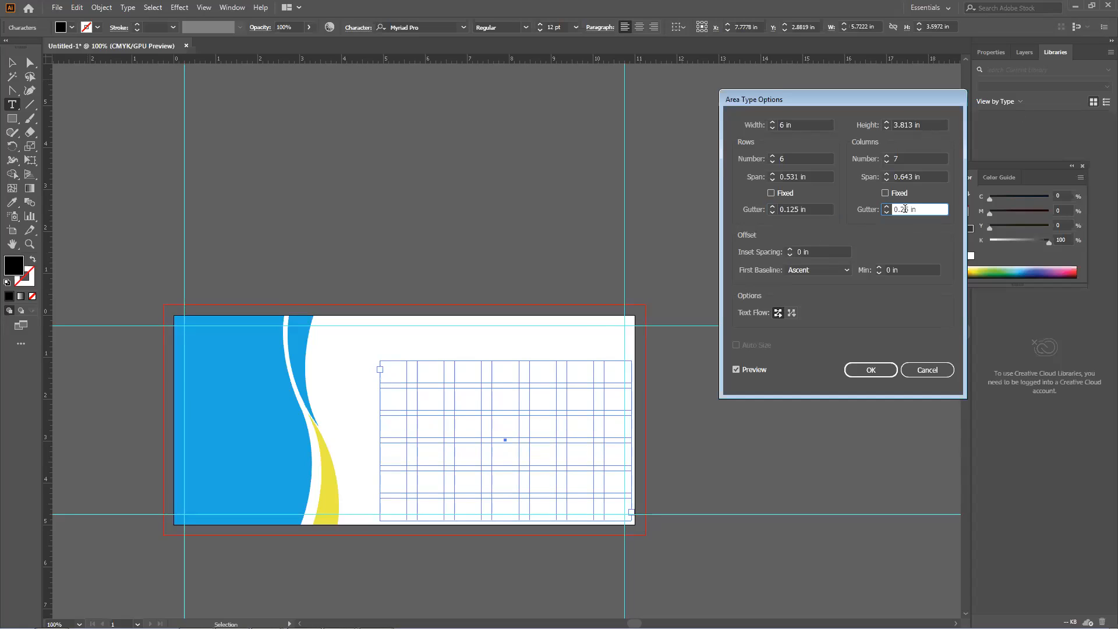
type("1")
left_click(806, 210)
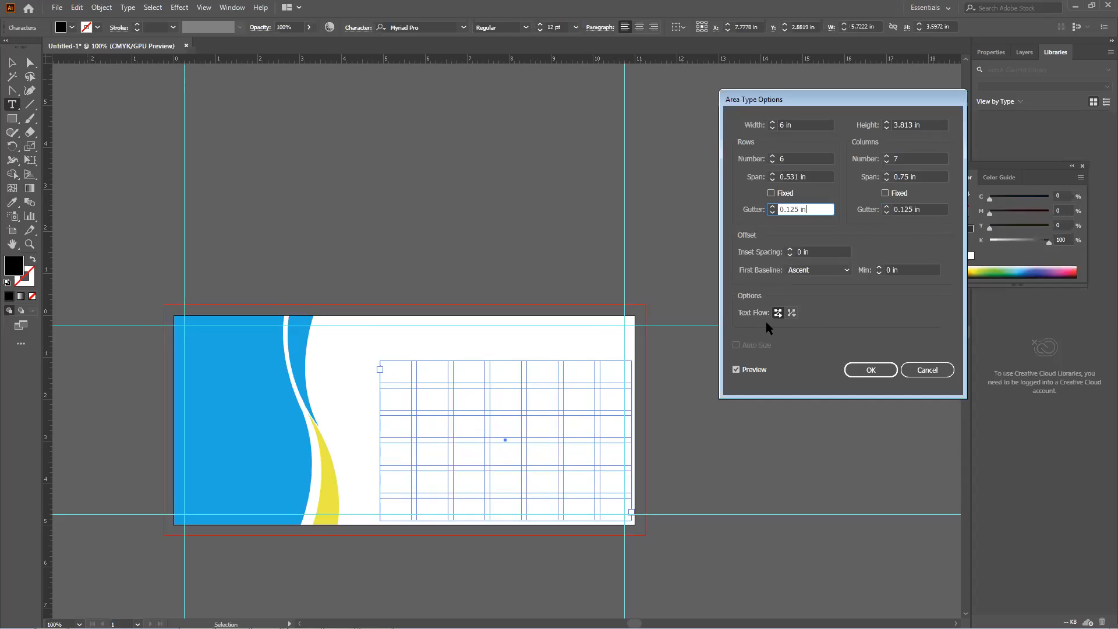
Try the column-by-column text flow for the grid and discard the area type changes
left_click(792, 314)
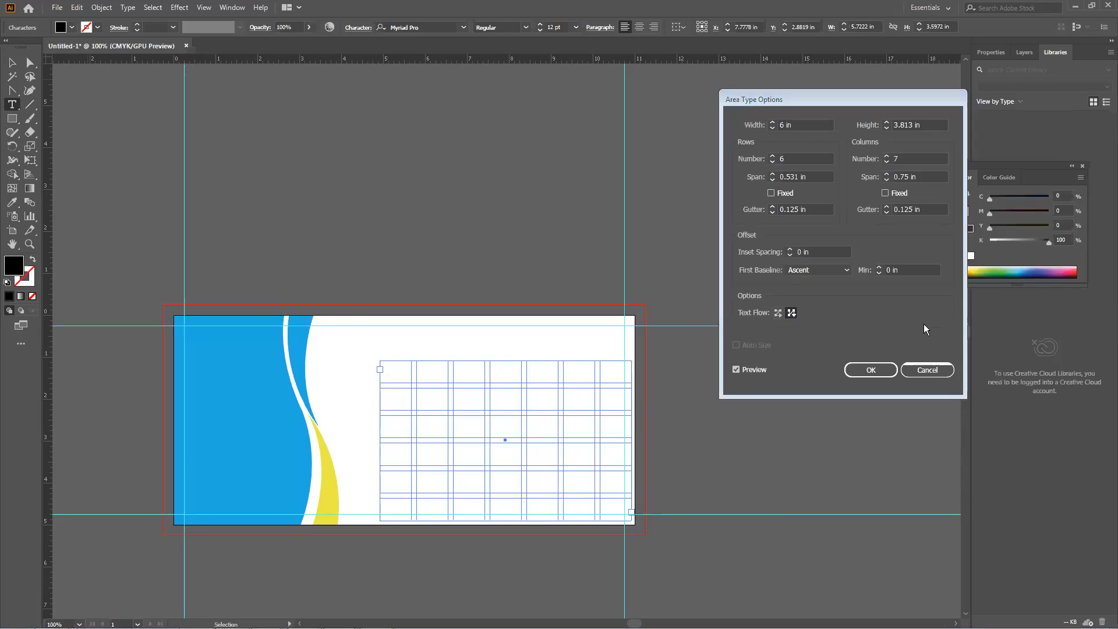
left_click_drag(802, 91, 713, 38)
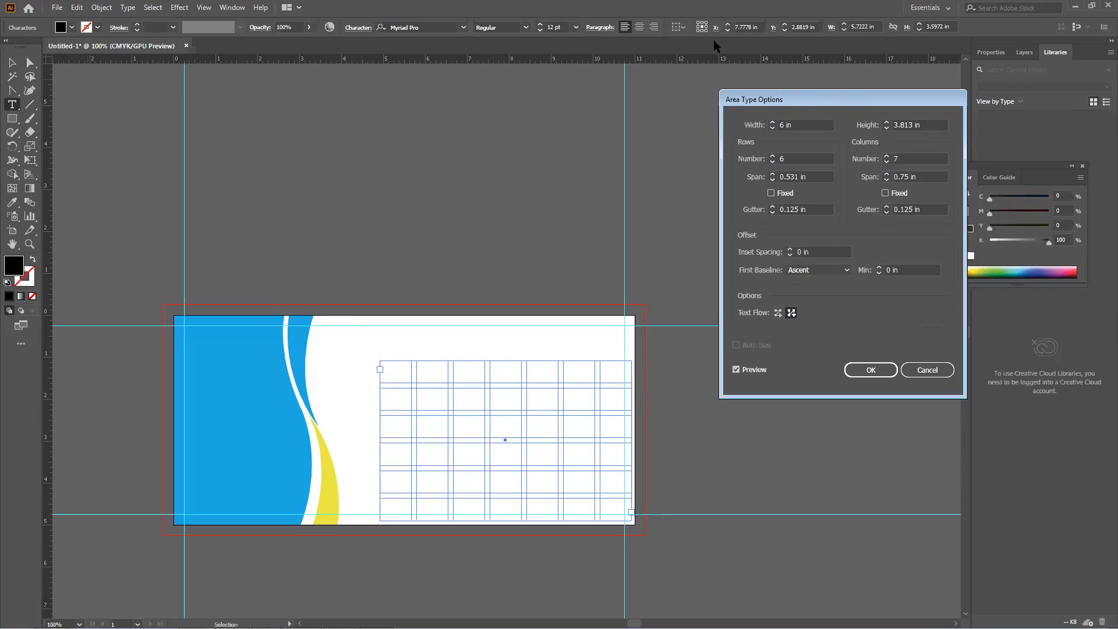
left_click(847, 318)
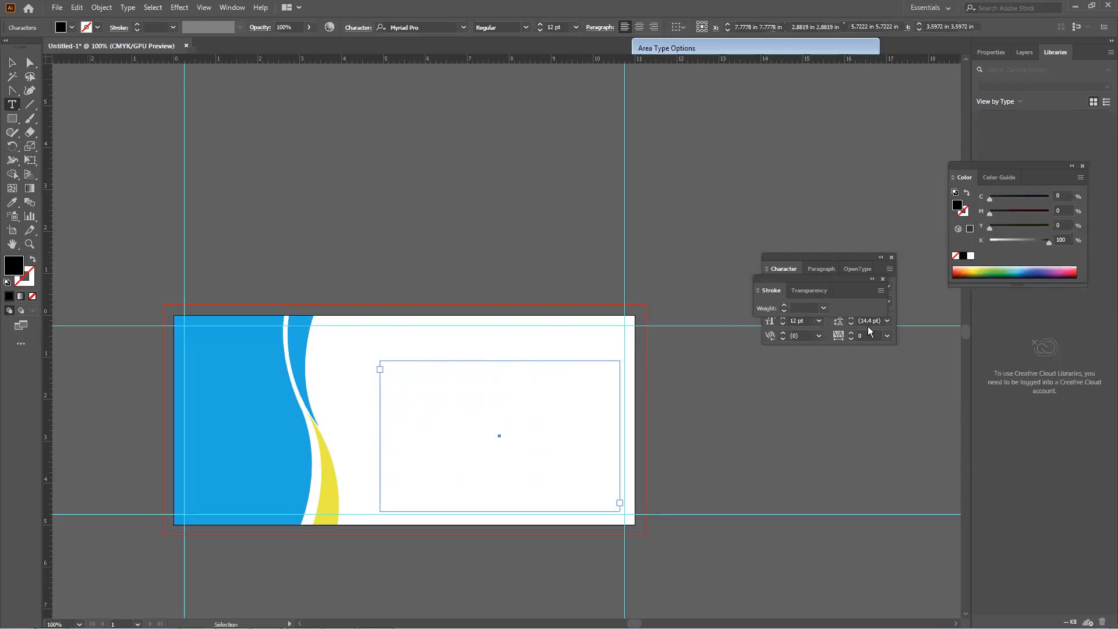
Draw a black square about 0.8 in wide above the artboard and place a copy straight below it
left_click(12, 63)
left_click(13, 120)
left_click_drag(203, 110, 238, 144)
left_click(12, 63)
left_click(157, 111)
left_click(235, 130)
double_click(237, 137)
left_click(270, 128)
left_click(234, 131)
left_click_drag(235, 132, 234, 190)
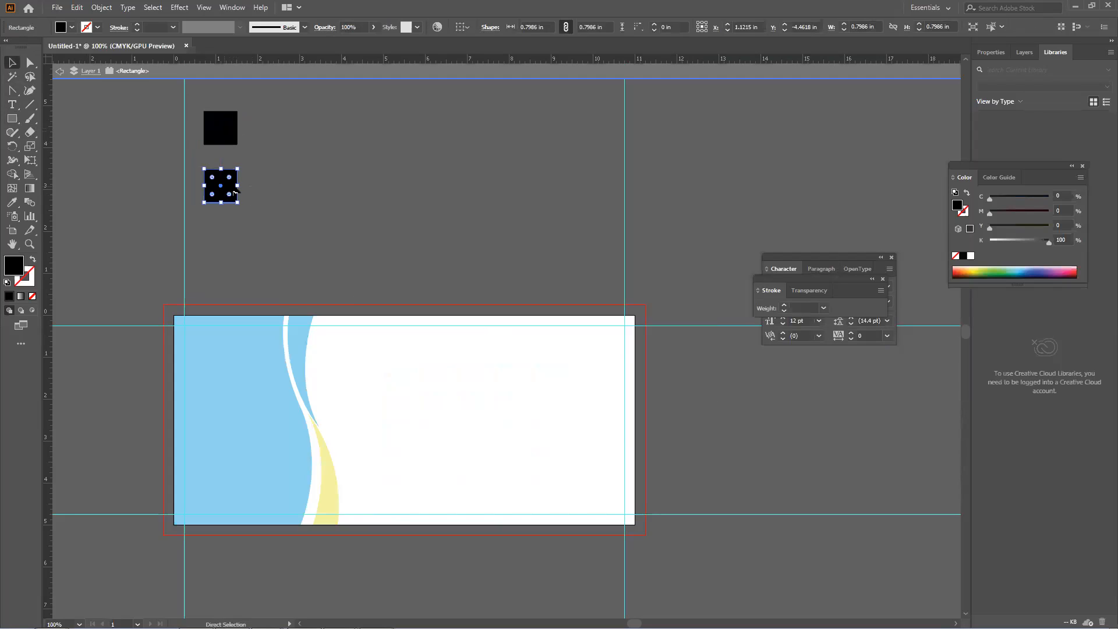
Repeat the last copy six times to build a vertical column of eight black squares
key("ctrl+d")
key("ctrl+d")
key("ctrl+d")
key("ctrl+d")
key("ctrl+d")
key("ctrl+d")
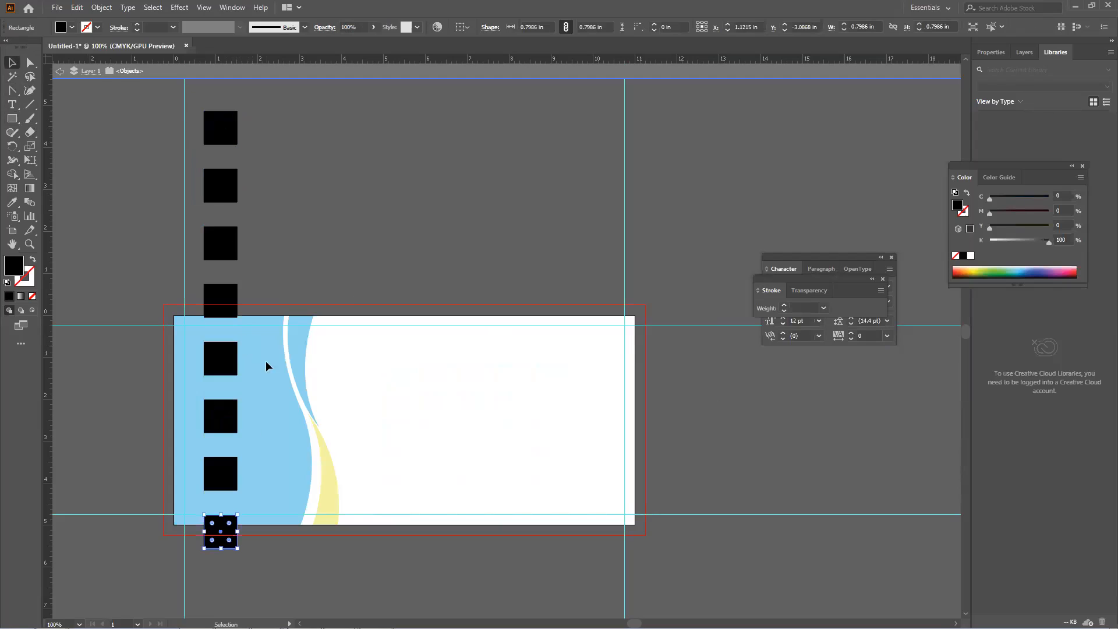
Build a second column of eight evenly spaced black squares beside the first one
left_click_drag(214, 544, 287, 196)
key("ctrl+d")
key("ctrl+d")
key("ctrl+d")
key("ctrl+d")
key("ctrl+d")
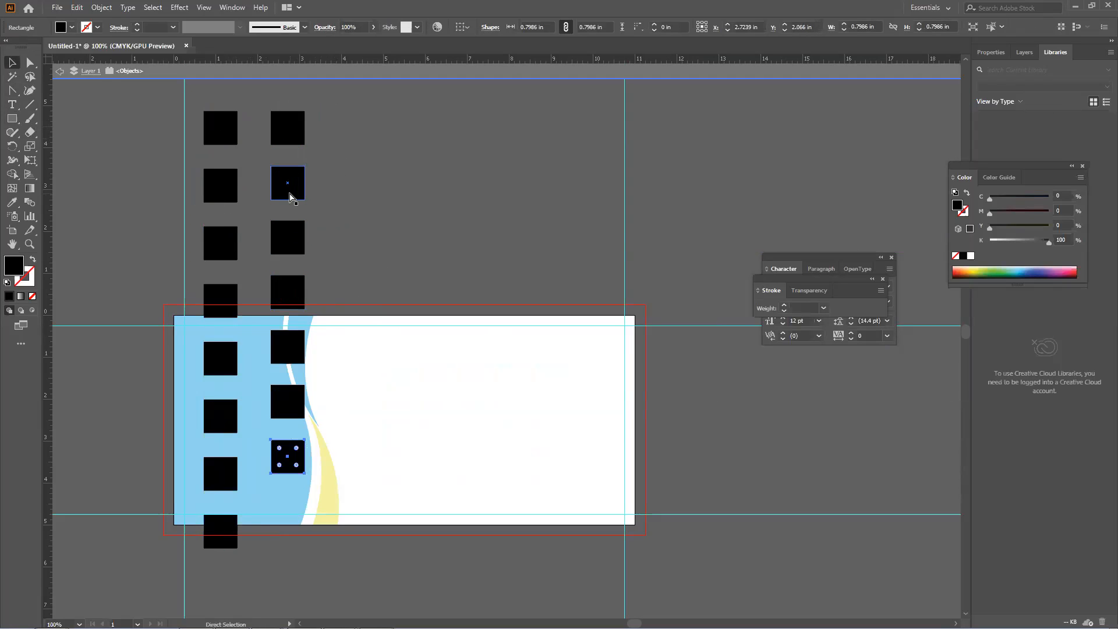
key("ctrl+d")
key("ctrl+d")
key("Delete")
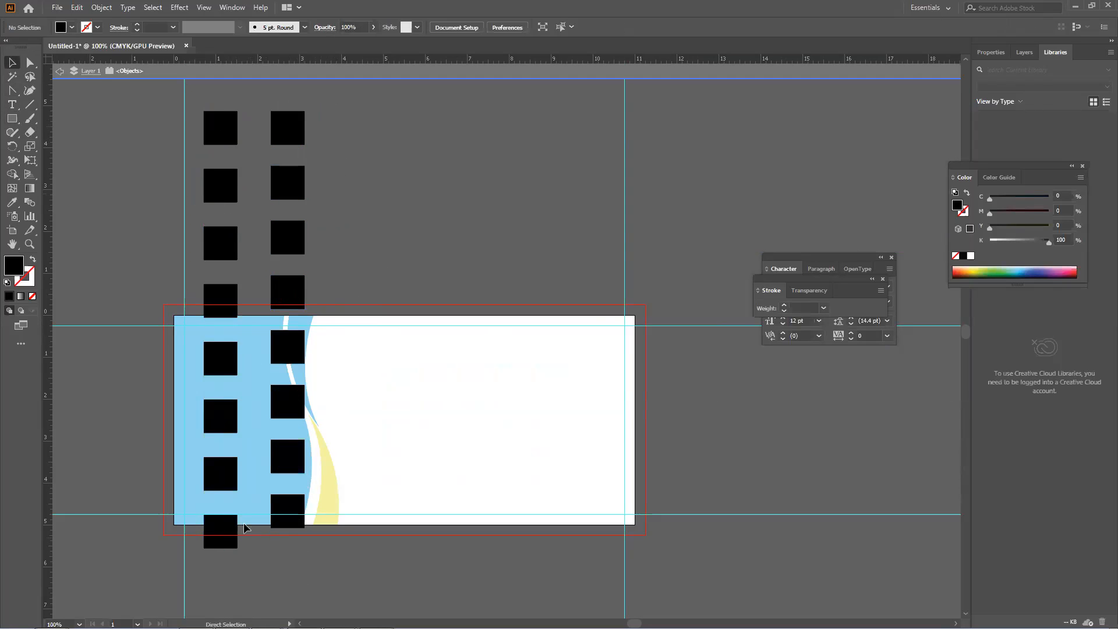
left_click(287, 511)
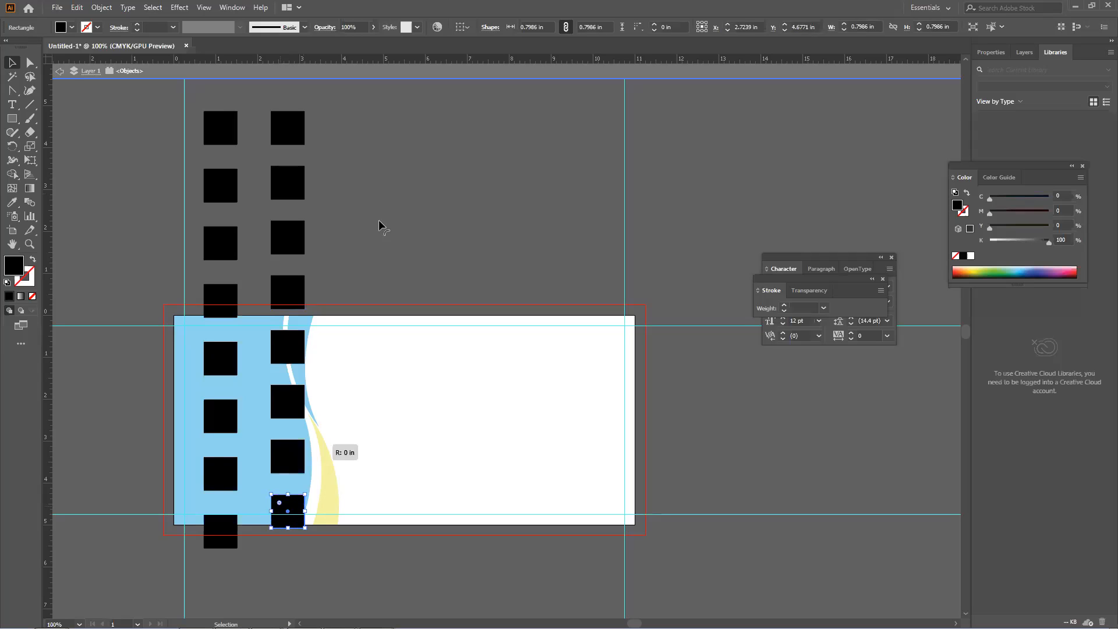
Build a third column of eight evenly spaced black squares beside the second one
left_click_drag(294, 507, 360, 188)
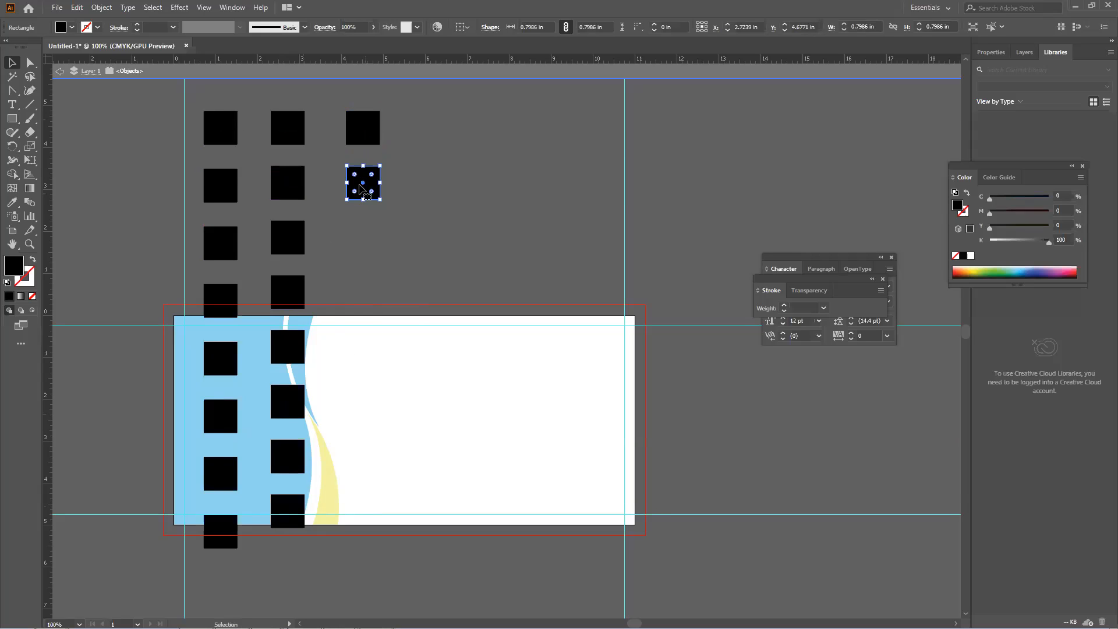
key("ctrl+d")
key("ctrl+d")
key("ctrl+d")
key("ctrl+d")
key("ctrl+d")
key("ctrl+d")
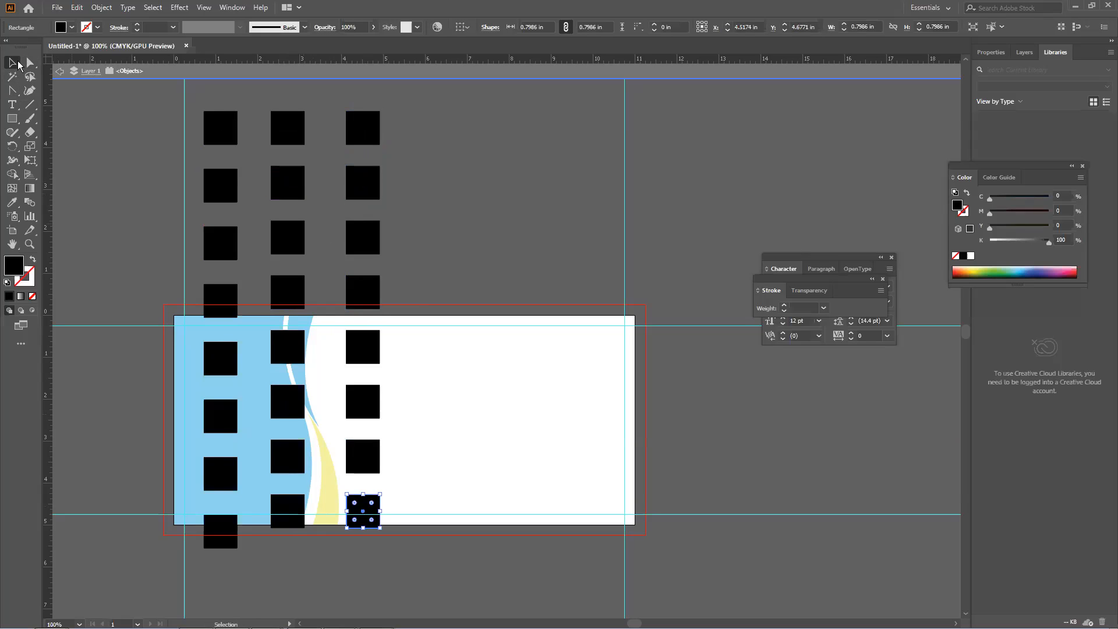
Undo all the black square columns so that only the calendar artwork and the empty text frame remain
key("ctrl+z")
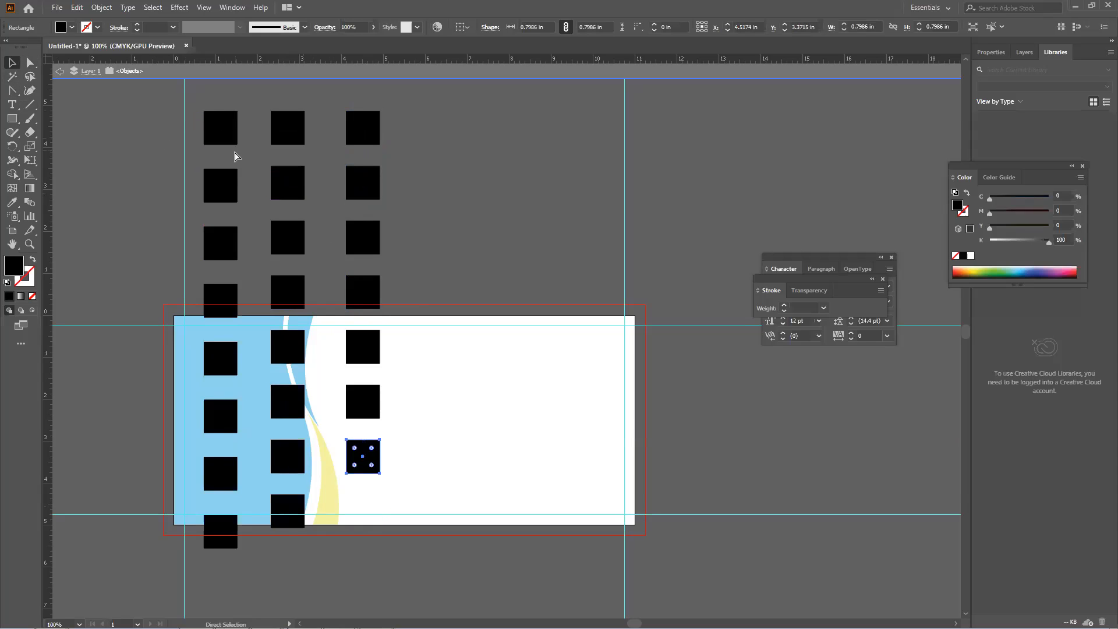
key("ctrl+z")
key("ctrl+z")
key("ctrl+z")
key("ctrl+z")
key("ctrl+z")
key("ctrl+z")
key("ctrl+z")
key("ctrl+z")
key("ctrl+z")
key("ctrl+z")
key("ctrl+z")
key("ctrl+z")
key("ctrl+z")
key("ctrl+z")
key("ctrl+z")
key("ctrl+z")
key("ctrl+z")
key("ctrl+z")
key("ctrl+z")
key("ctrl+z")
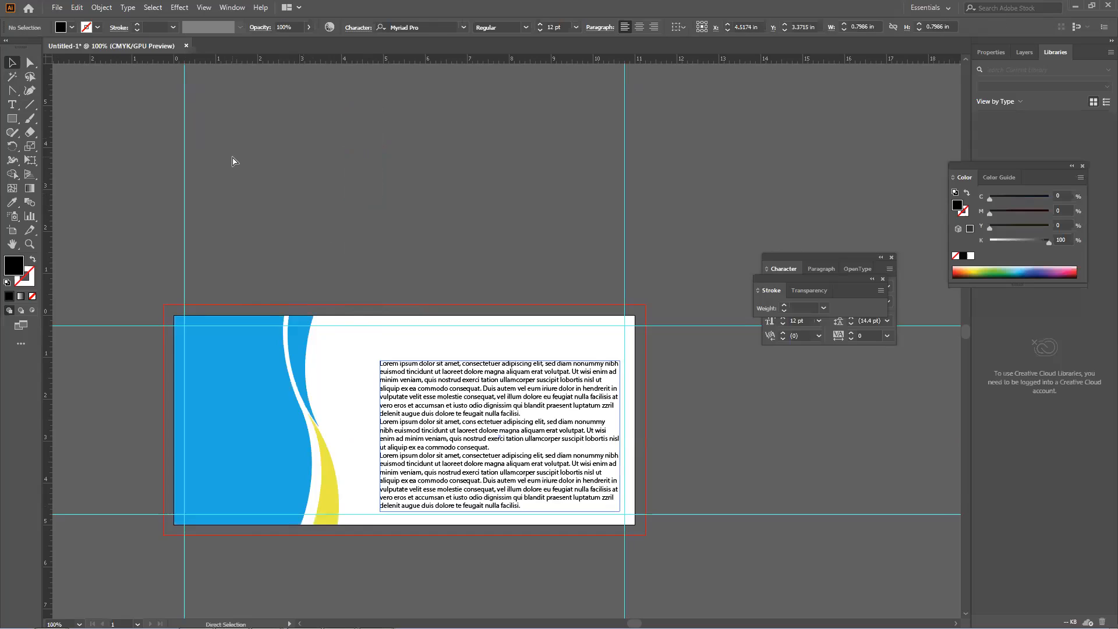
key("ctrl+shift+z")
key("ctrl+shift+z")
key("ctrl+shift+z")
key("ctrl+shift+z")
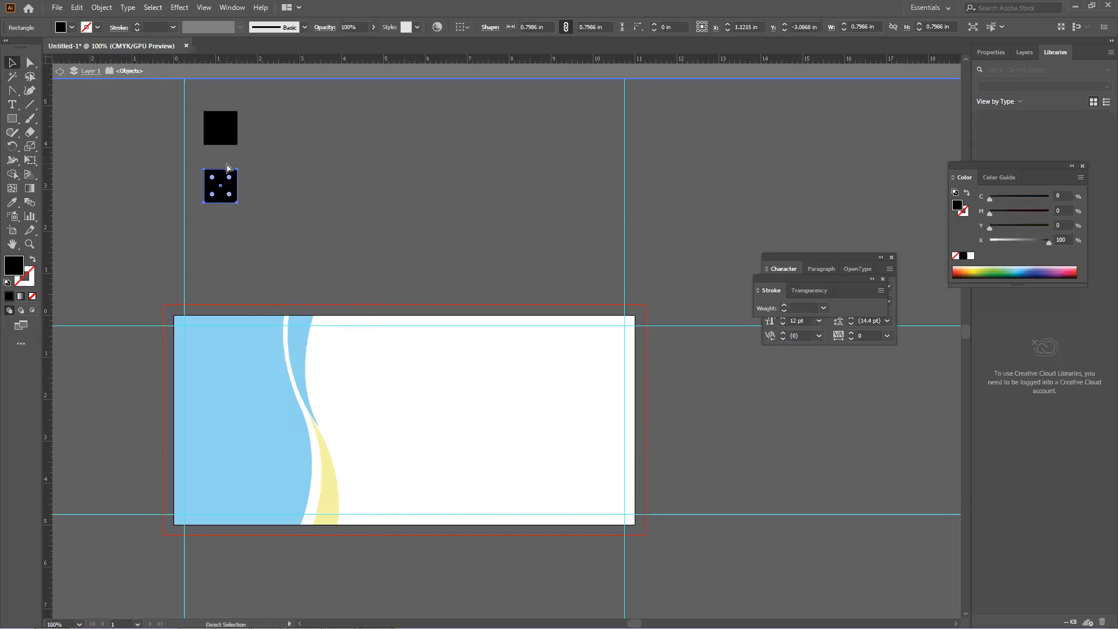
key("ctrl+z")
key("ctrl+z")
key("ctrl+z")
key("ctrl+z")
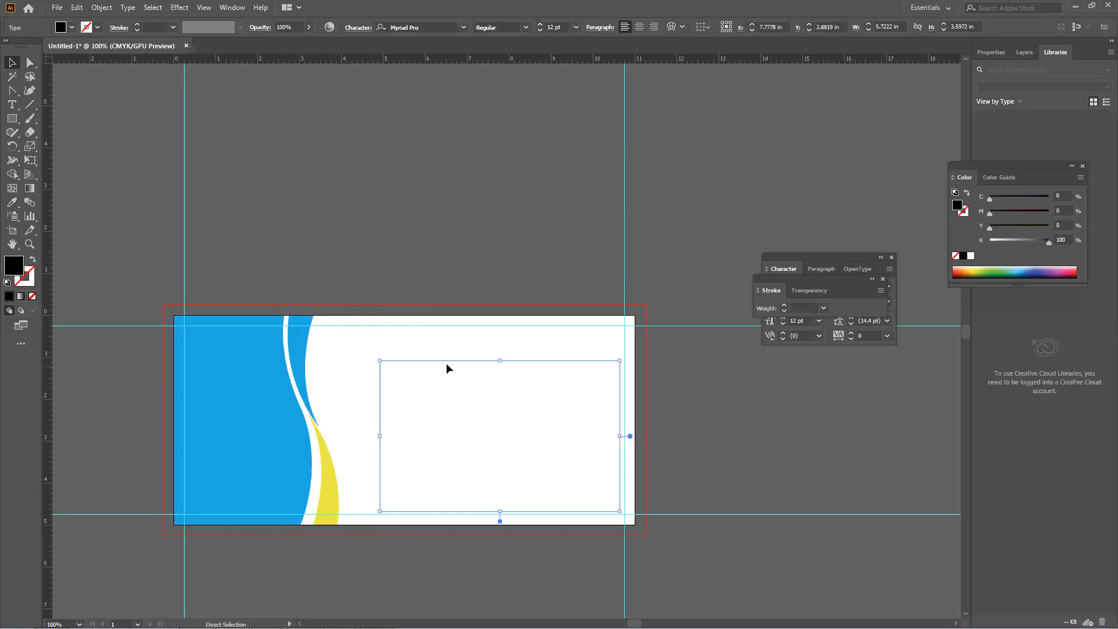
Set the empty text frame's width to 6 in in the area type options, with preview turned on
key("t")
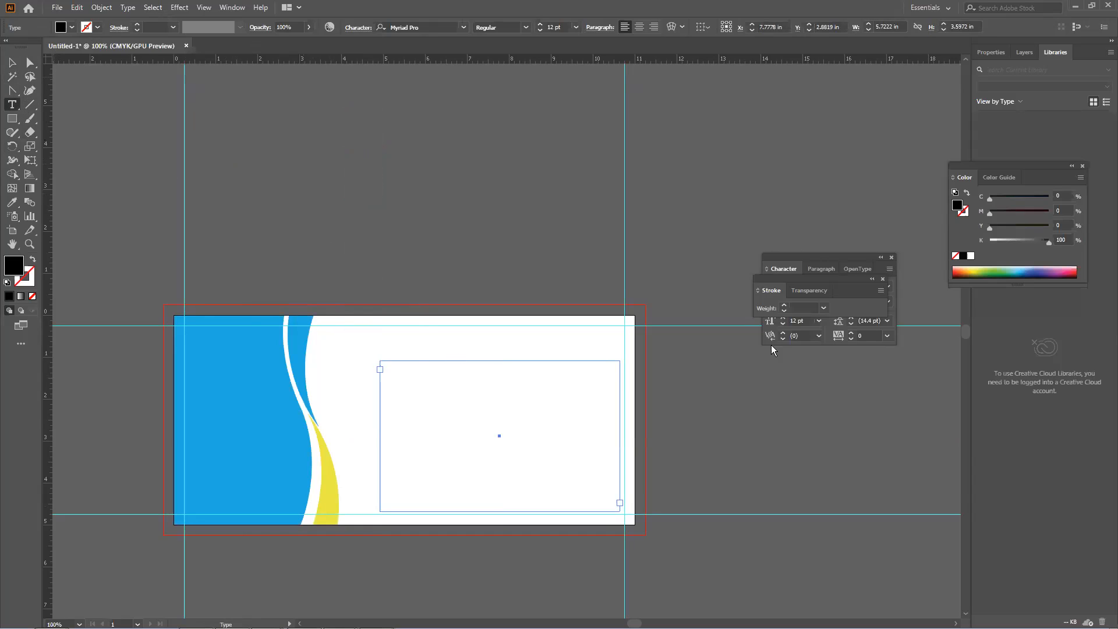
key("ctrl")
left_click(130, 8)
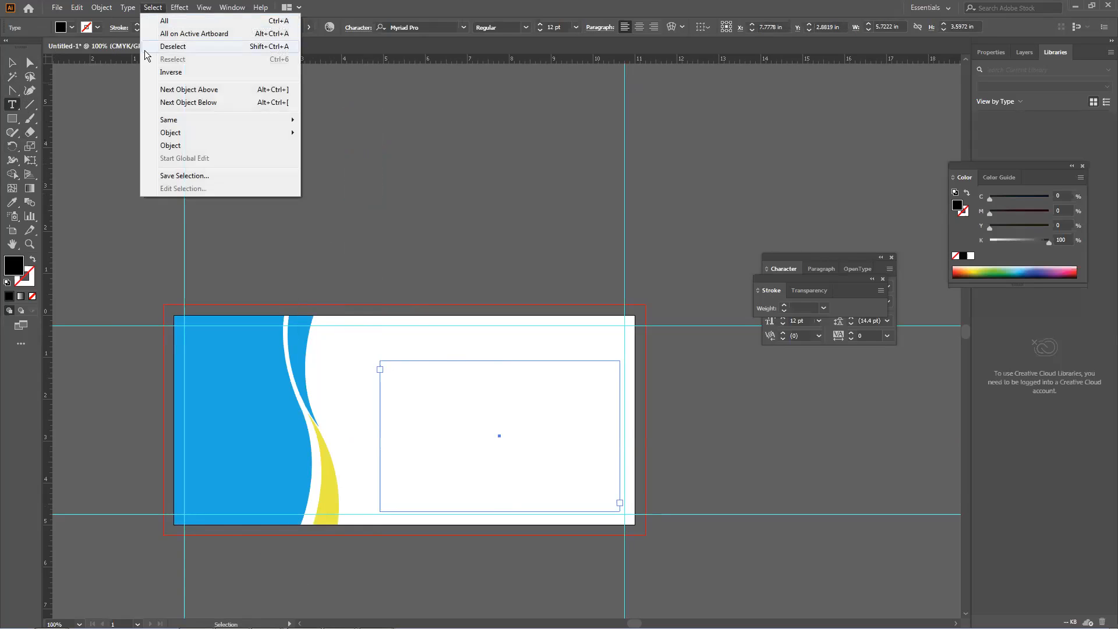
left_click(182, 107)
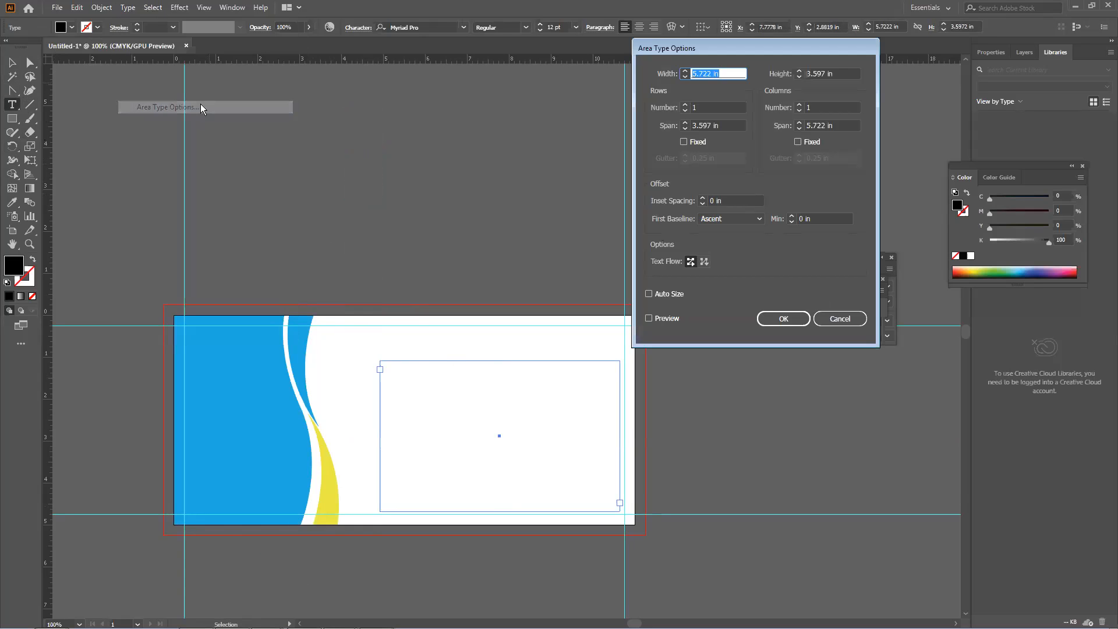
left_click_drag(809, 58, 776, 207)
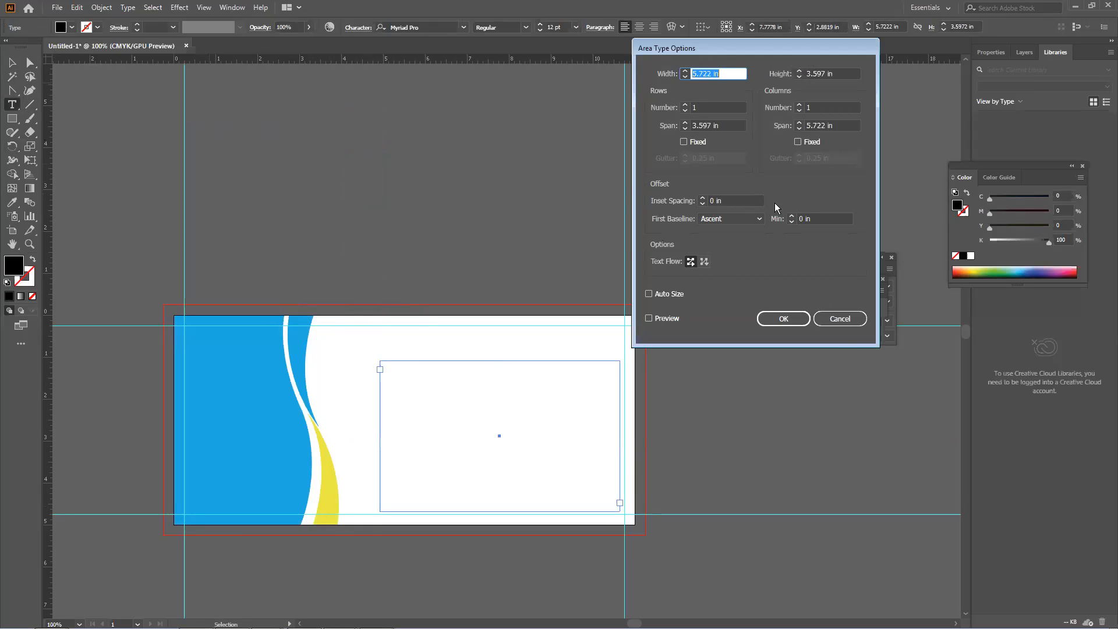
left_click(654, 220)
left_click(652, 219)
left_click(653, 219)
left_click(652, 219)
left_click(652, 220)
left_click(653, 219)
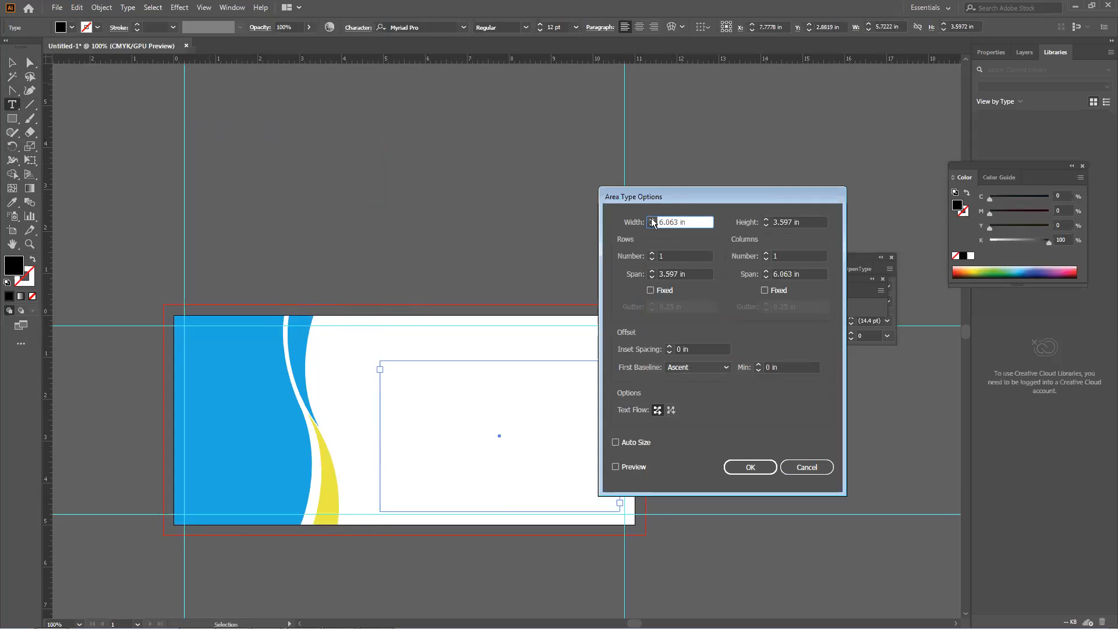
left_click_drag(747, 200, 774, 187)
left_click(643, 453)
left_click(678, 211)
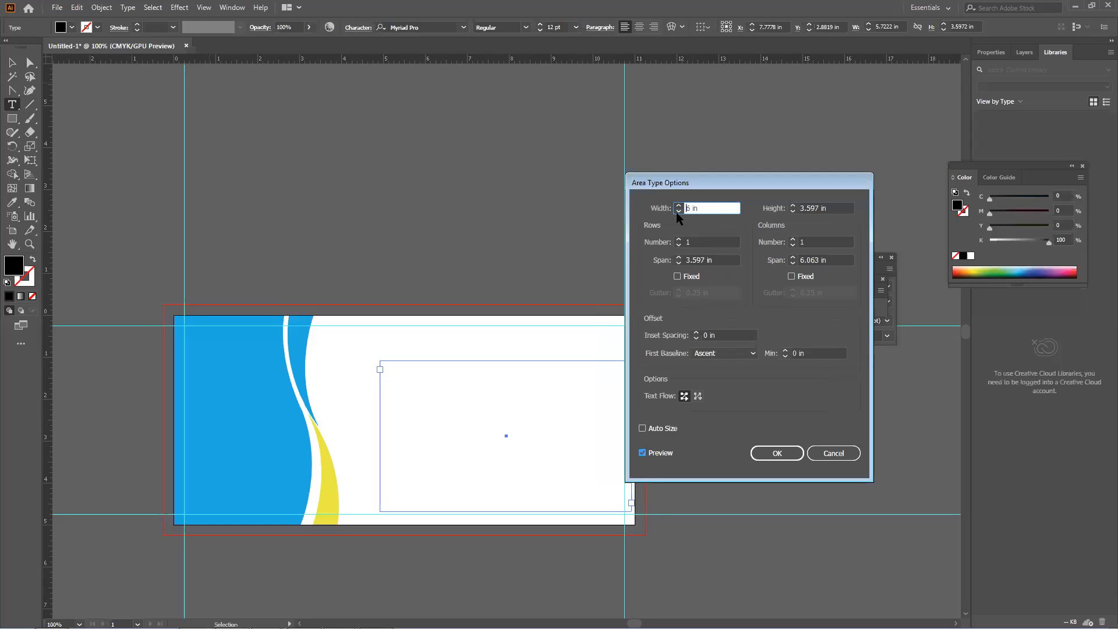
Divide the text frame into 6 rows and 7 columns and refresh the preview
left_click(714, 241)
type("6")
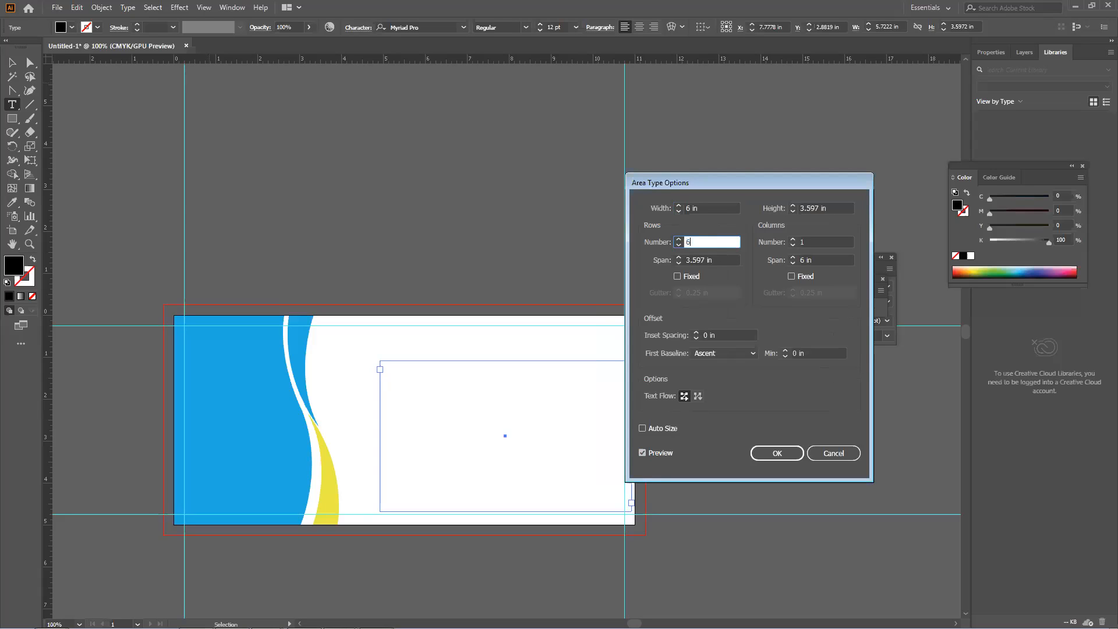
key("Tab")
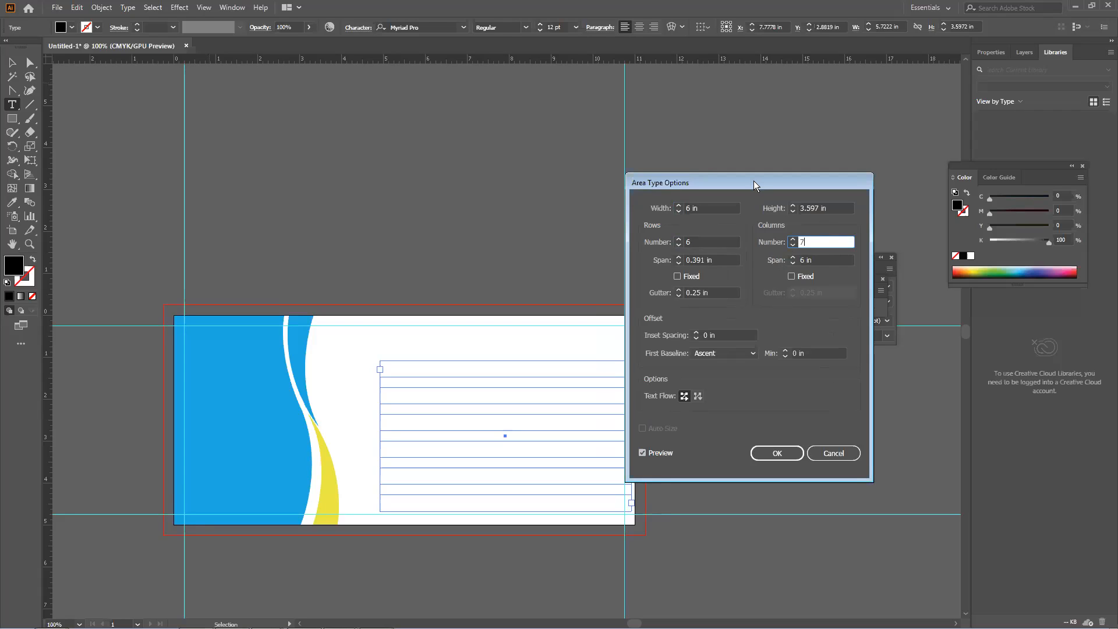
left_click_drag(753, 184, 752, 150)
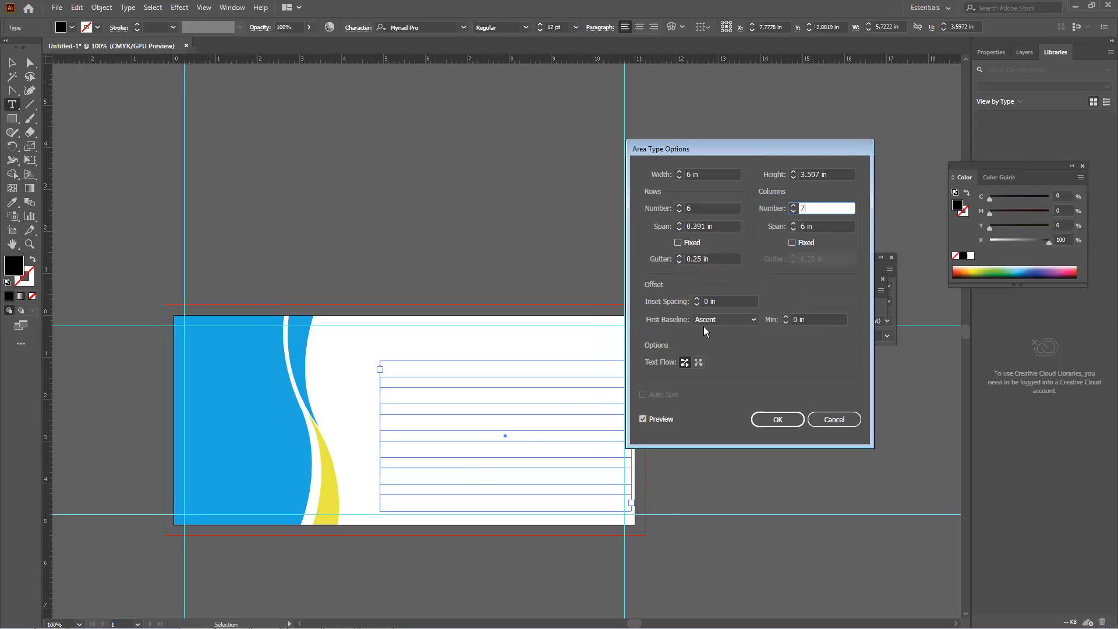
double_click(649, 420)
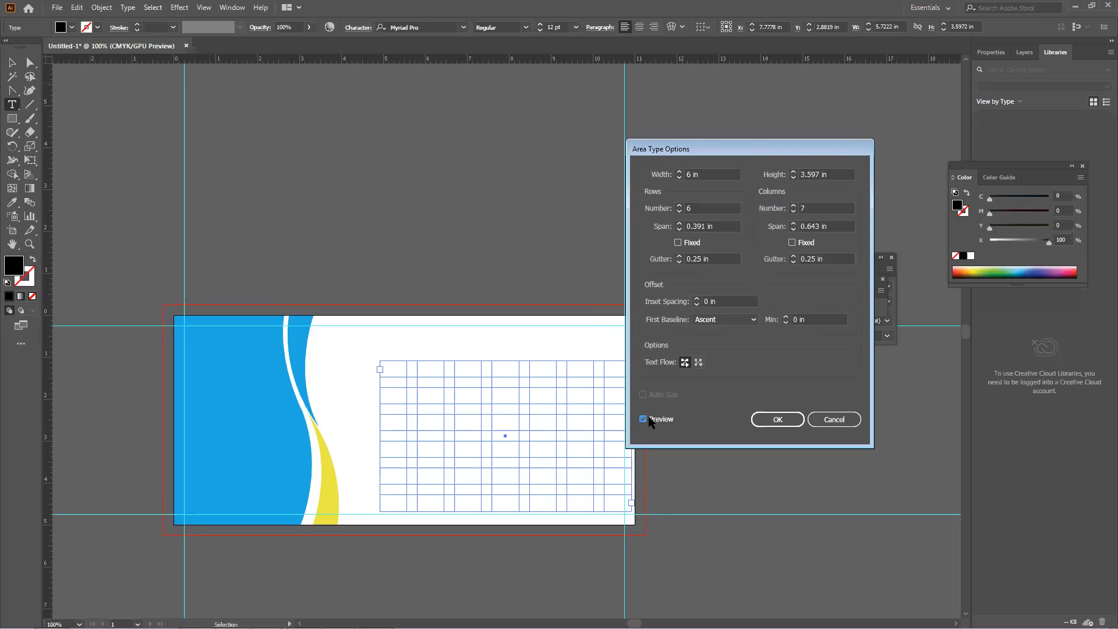
Set the row and column gutters to 0.125 in, keep the text flowing by rows, and apply the area type options
left_click(679, 262)
left_click(679, 255)
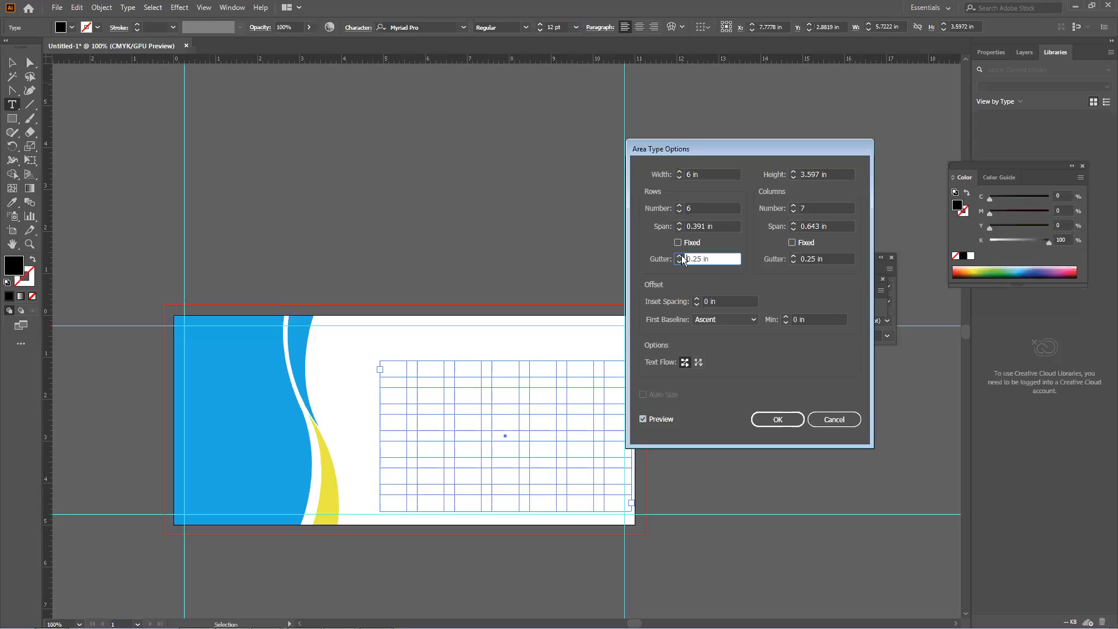
left_click_drag(722, 261, 693, 260)
type("125")
left_click_drag(841, 260, 806, 263)
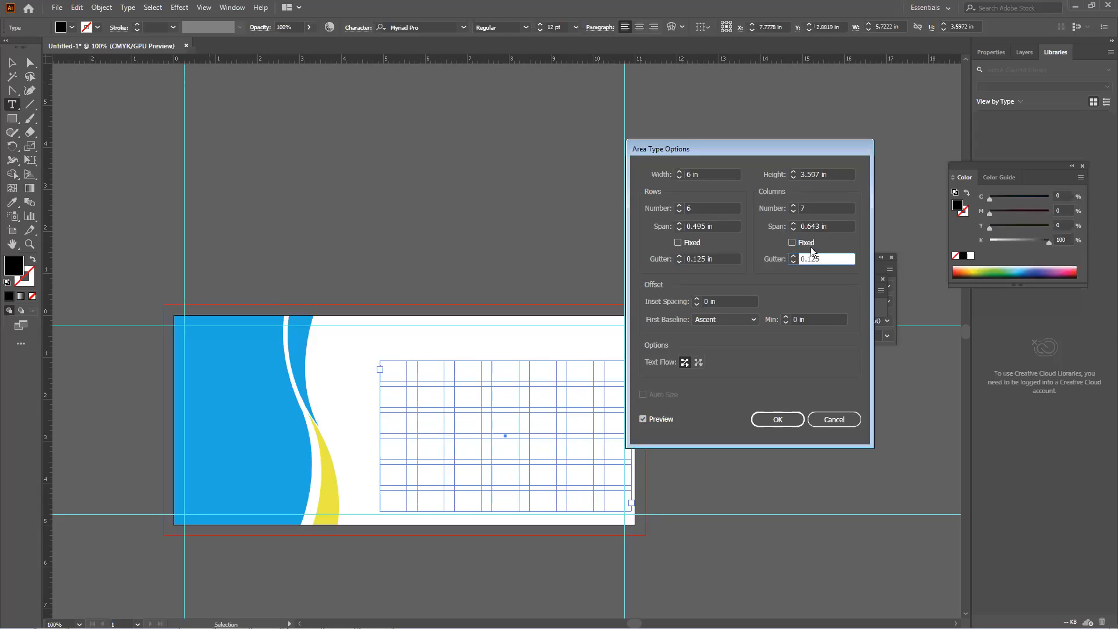
left_click(716, 258)
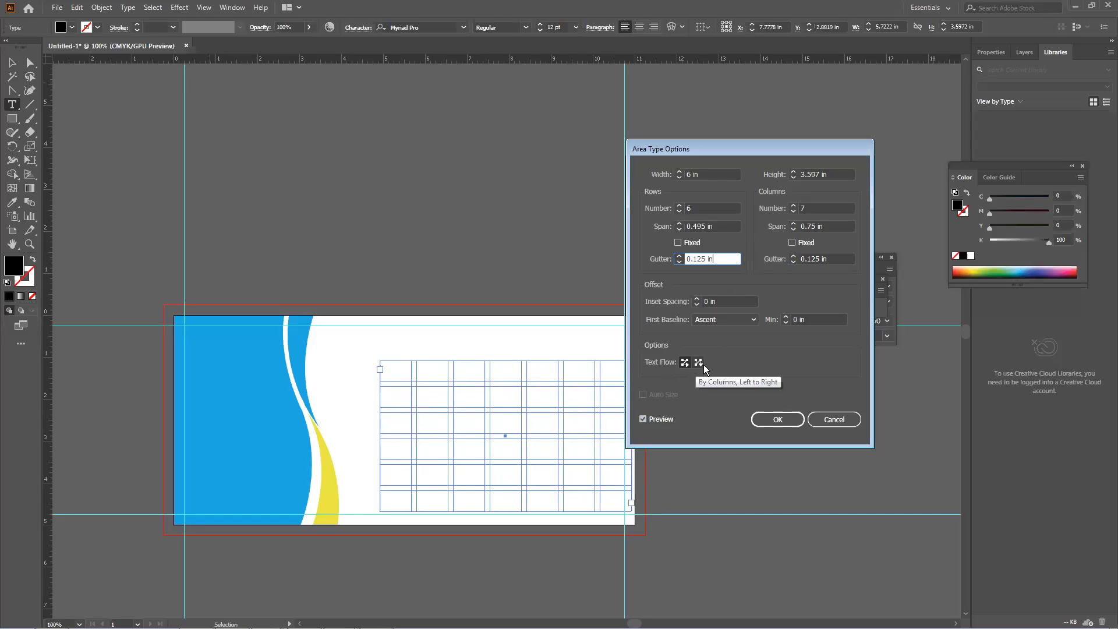
left_click(685, 363)
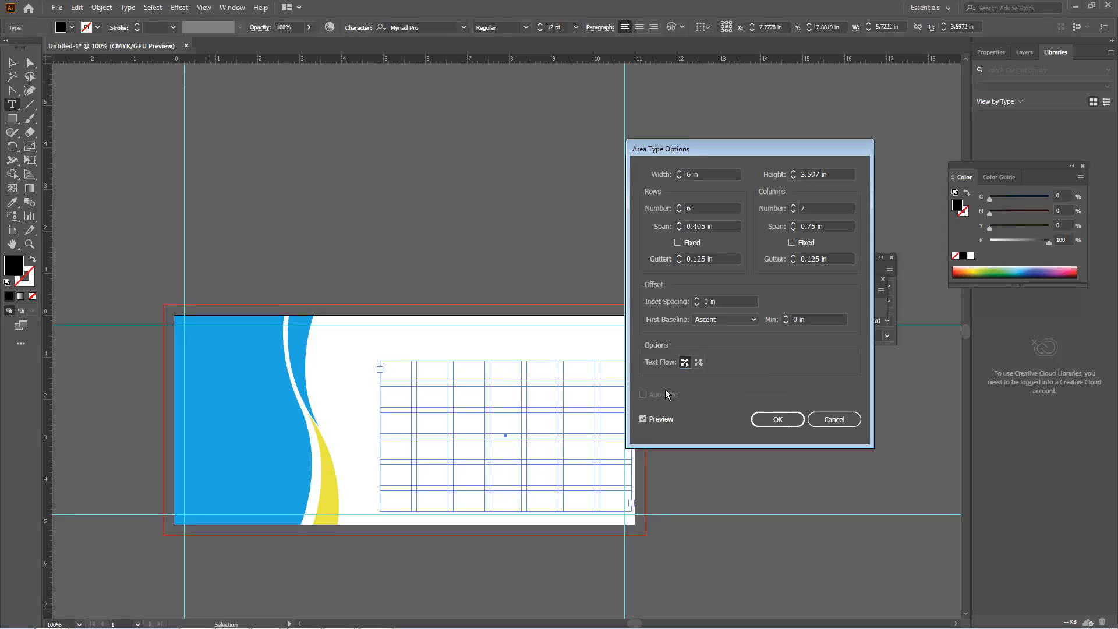
left_click(778, 419)
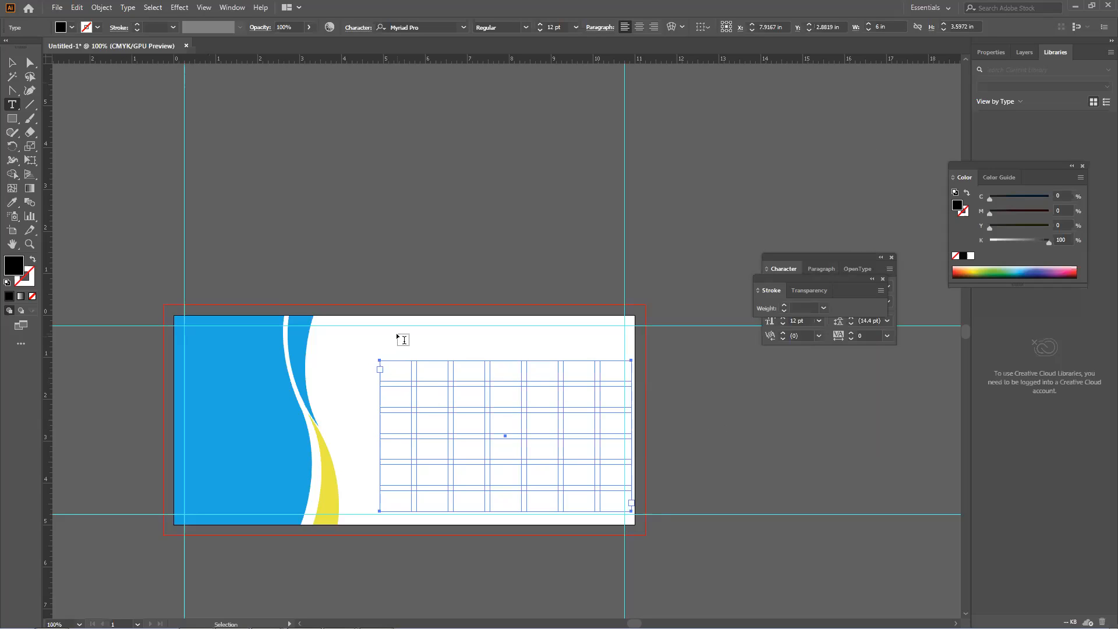
Choose an 18 pt type size for the grid and enter the weekday names SUN, MON and TUE in it
left_click(575, 28)
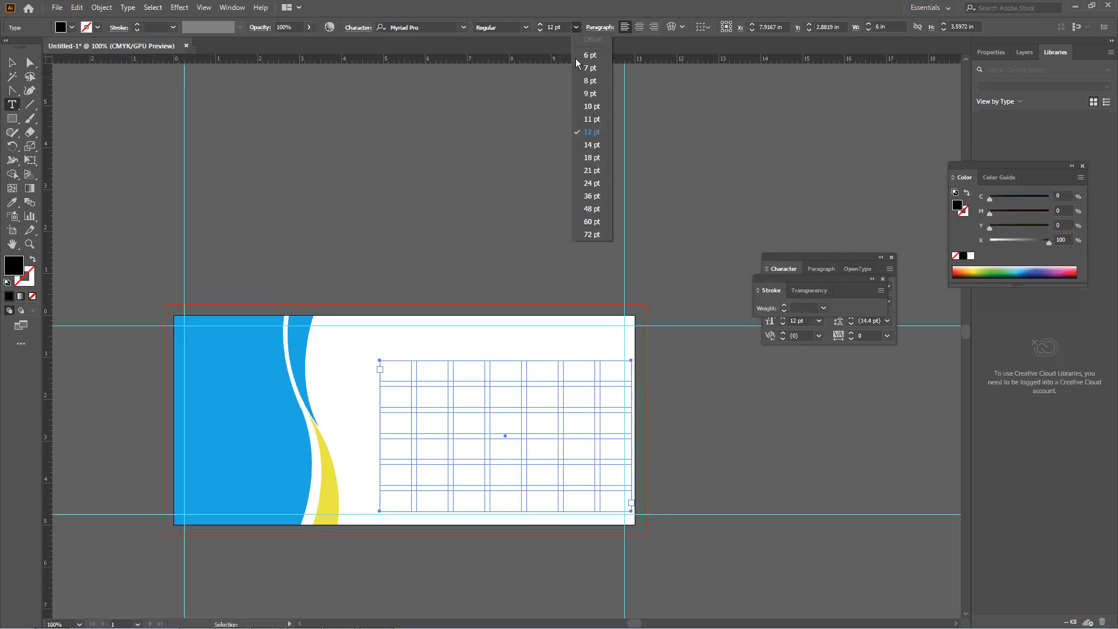
left_click(600, 157)
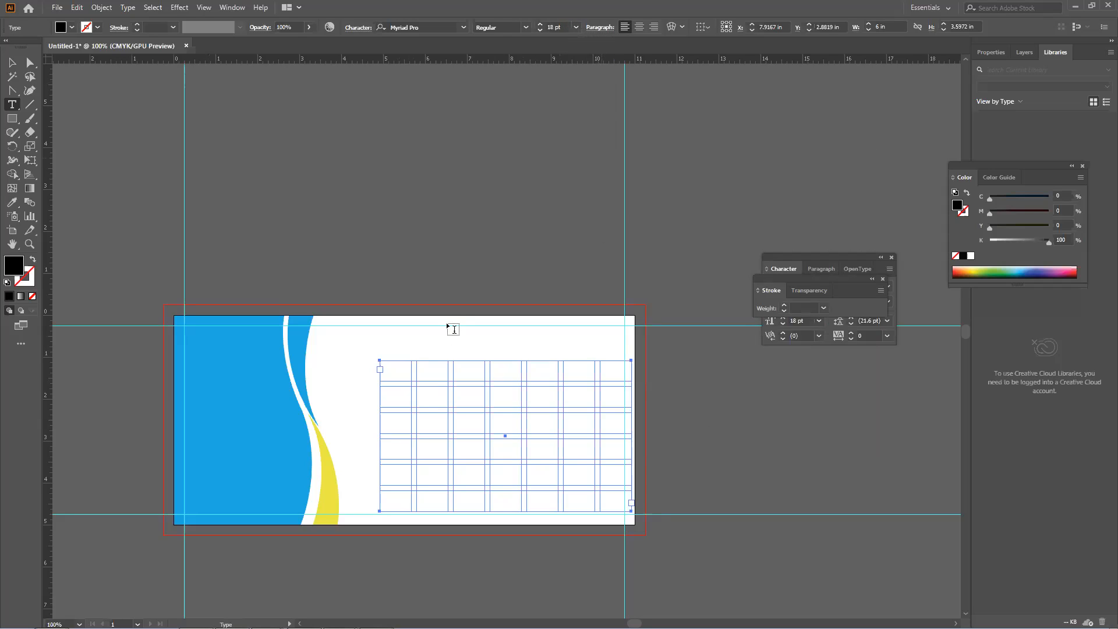
left_click(395, 363)
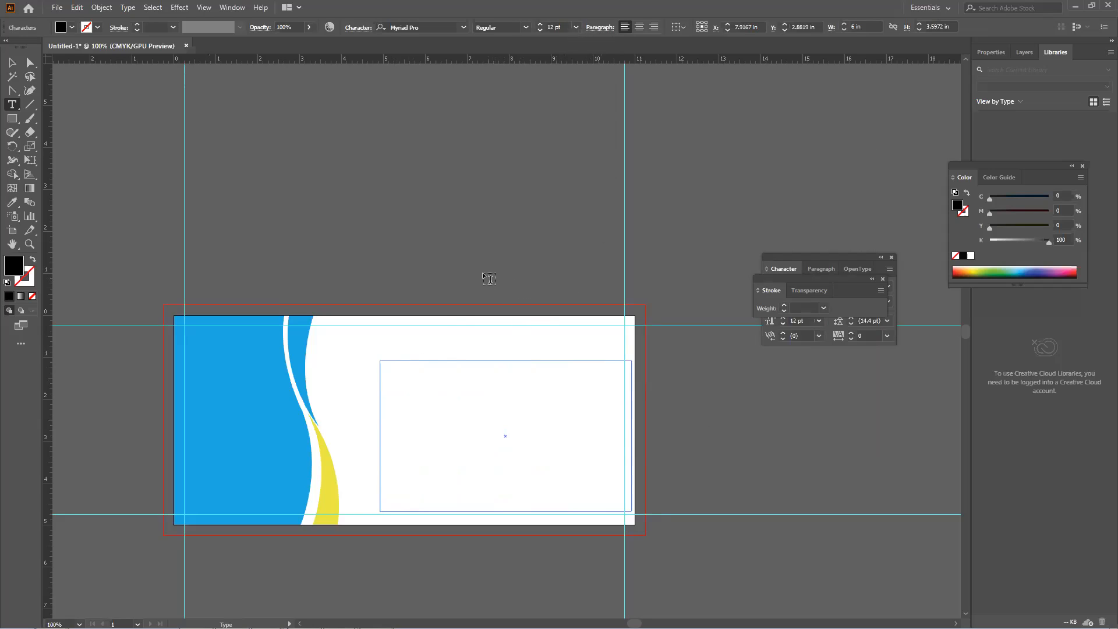
mouse_move(228, 628)
type("SUN")
type(" MON ")
type("TUE")
Set the font size of the SUN, MON and TUE headings to 19 pt
left_click_drag(392, 373, 379, 361)
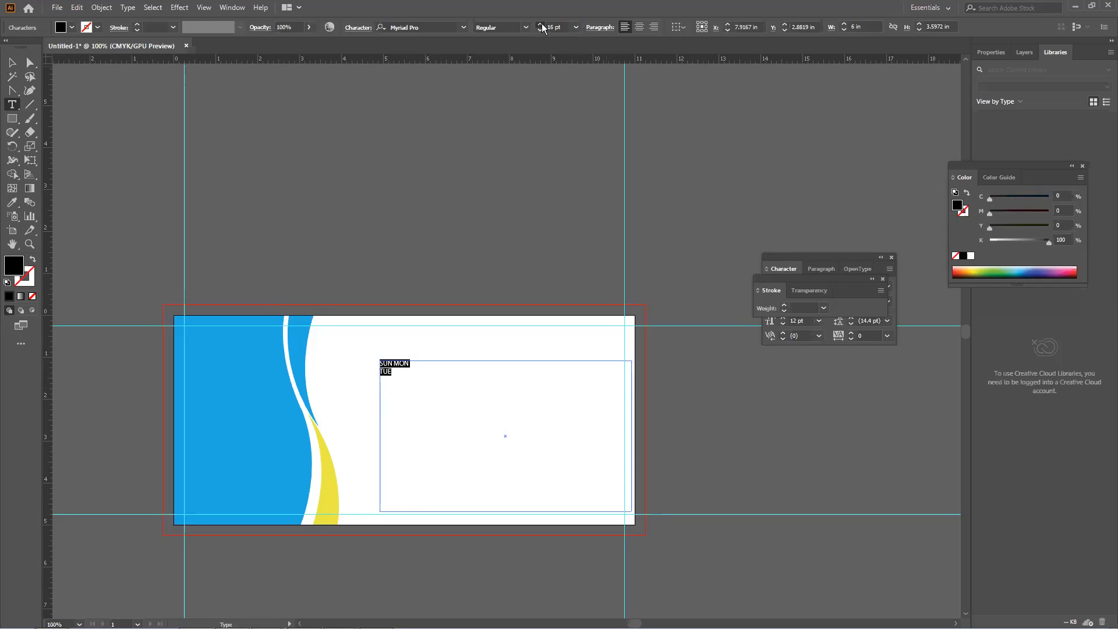
key("Return")
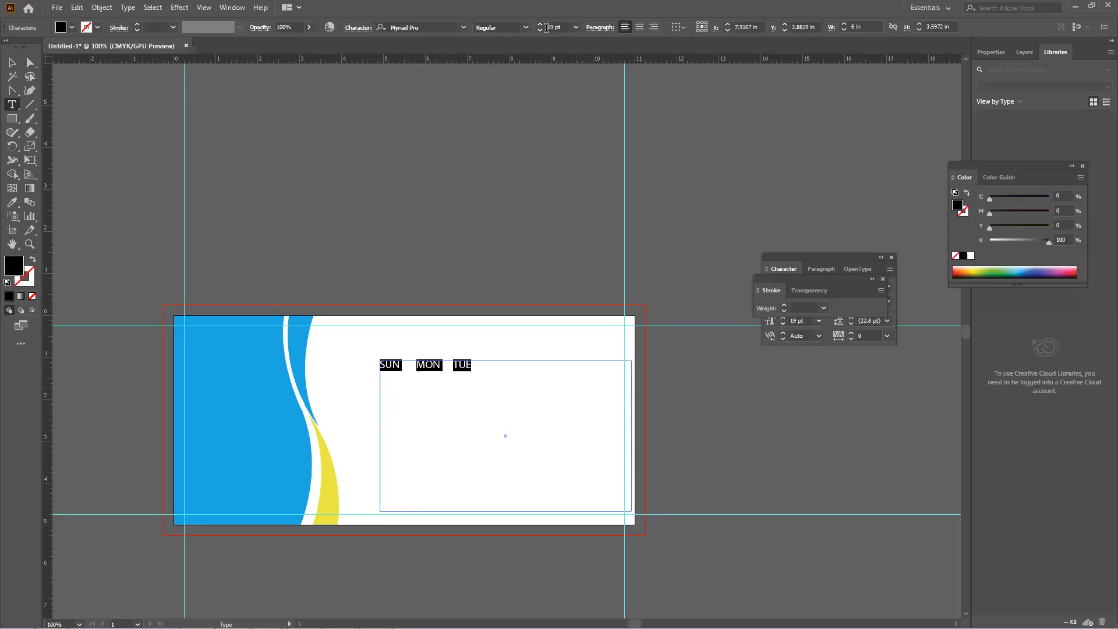
left_click(540, 24)
Continue the weekday row after TUE with WED, THU, FRI and SAT, one name per grid cell
left_click(473, 363)
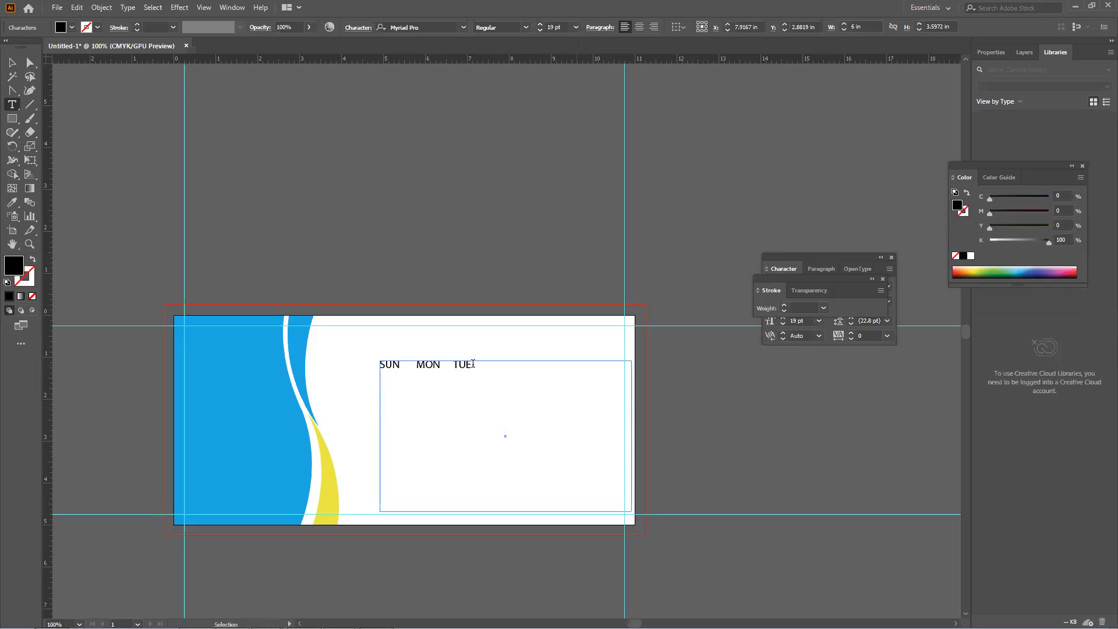
left_click(476, 373)
type("WED    THU      FRI      SAT")
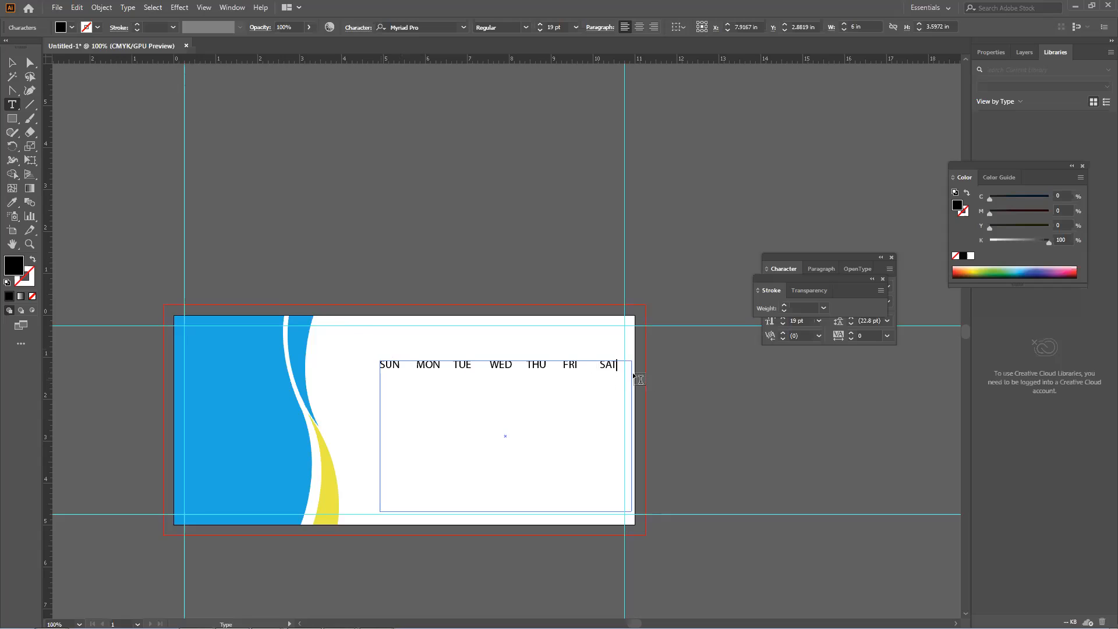
Increase the font size of all seven weekday headings to 25 pt
left_click_drag(616, 362, 469, 232)
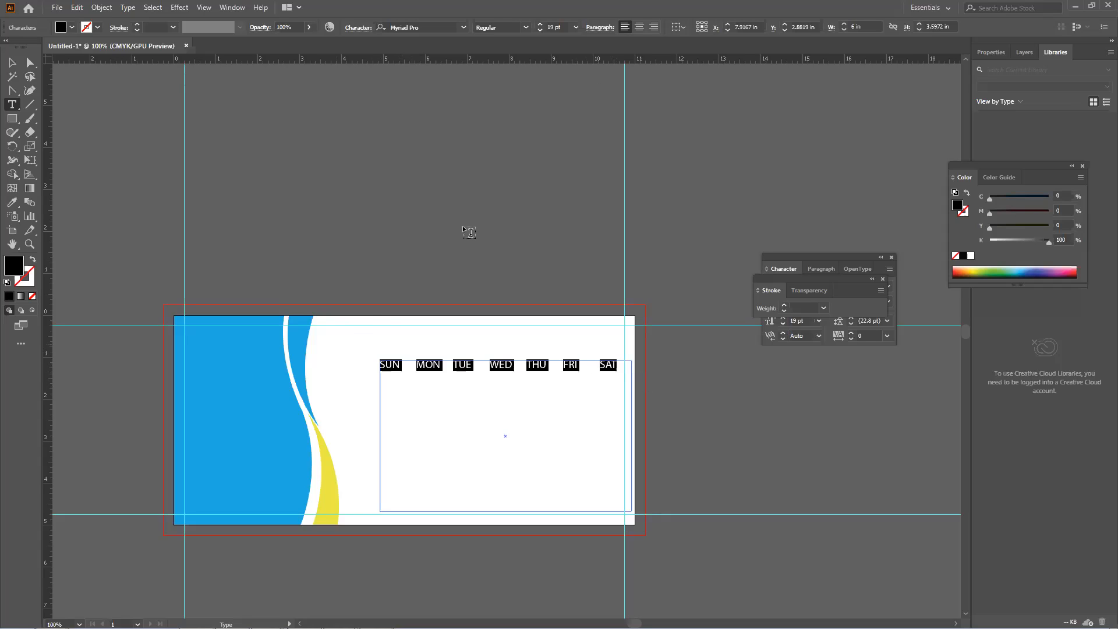
left_click(540, 24)
left_click(541, 24)
left_click(540, 24)
left_click(541, 24)
left_click(541, 24)
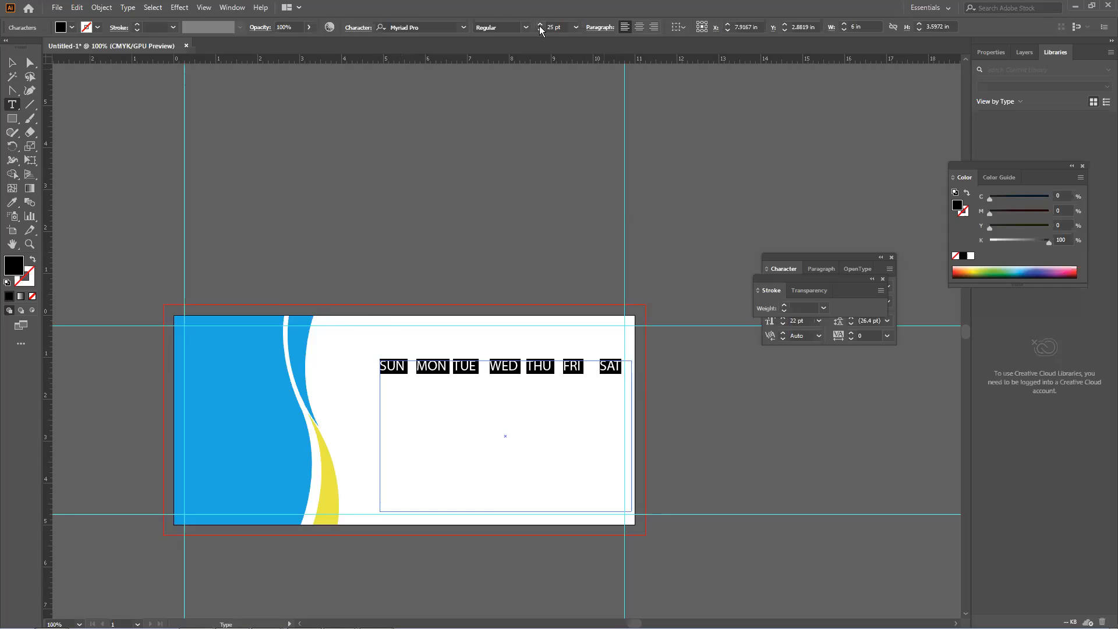
Settle the font size of all weekday headings in the grid at 22 pt
left_click(540, 25)
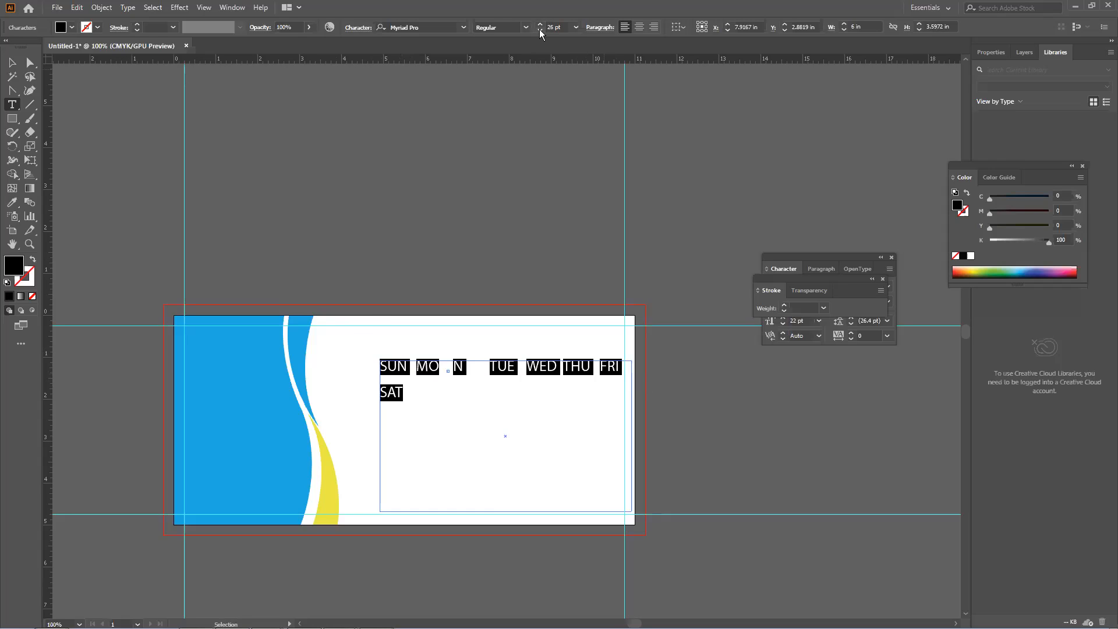
left_click(540, 29)
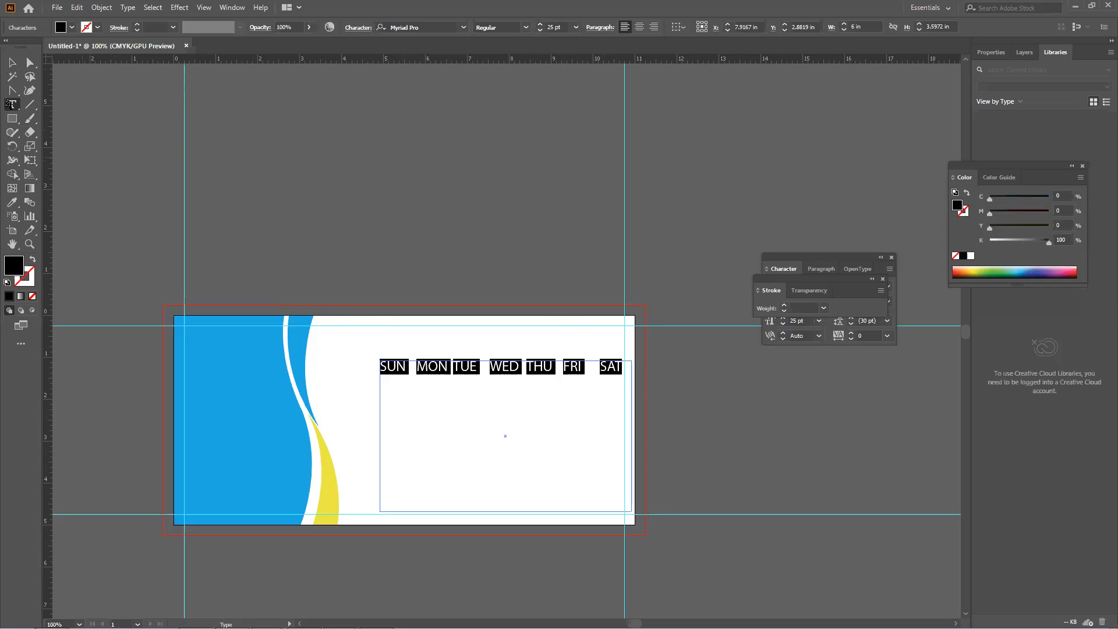
left_click(12, 62)
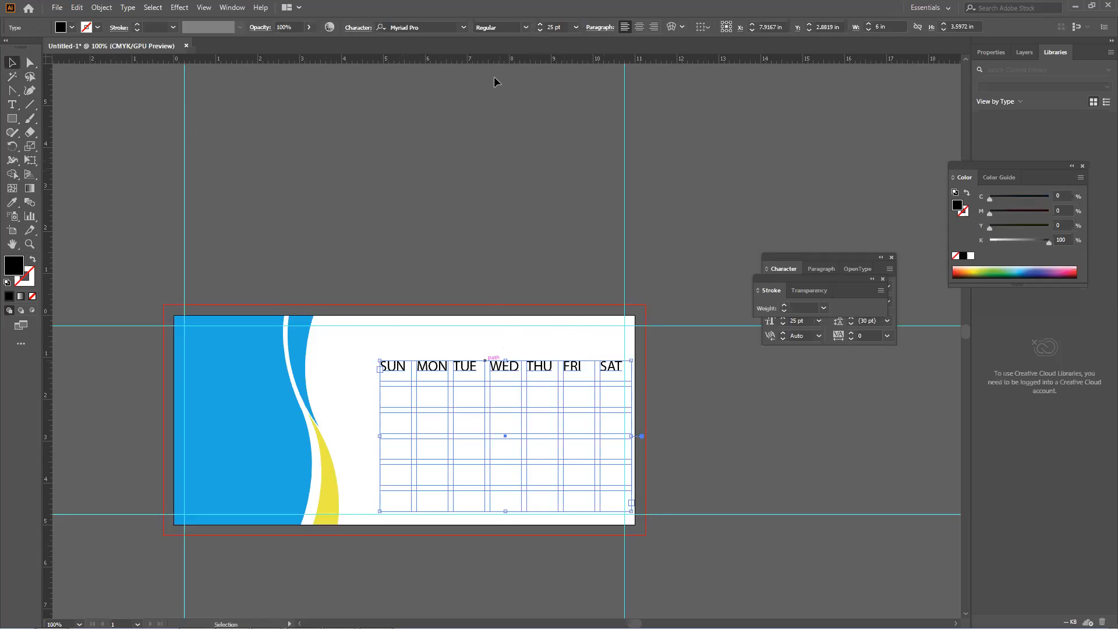
left_click(540, 30)
left_click(540, 30)
left_click(540, 31)
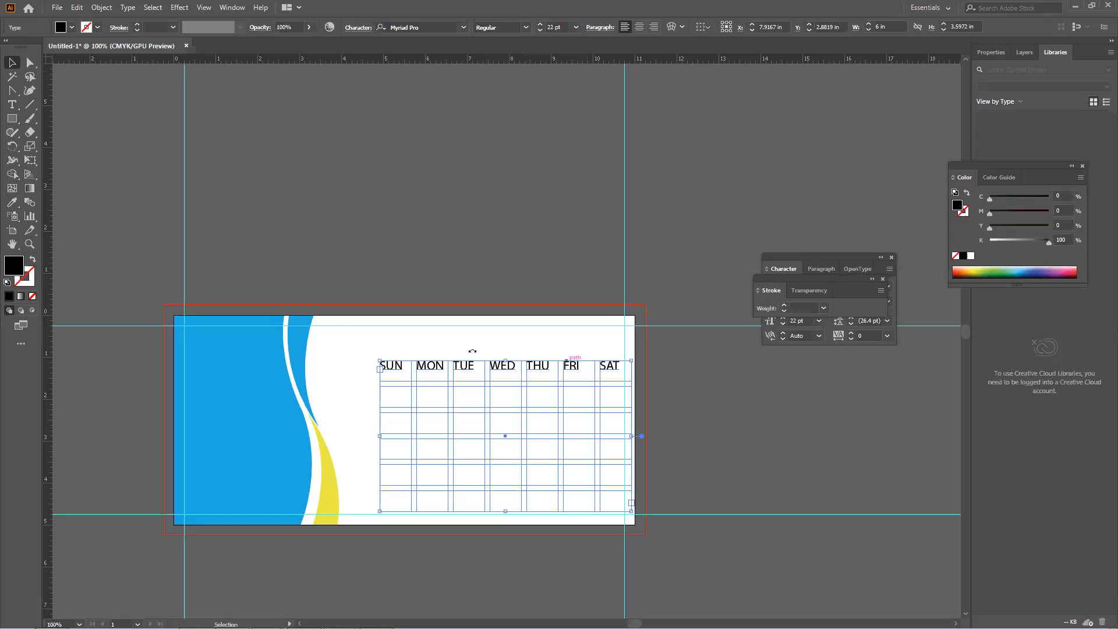
left_click(12, 105)
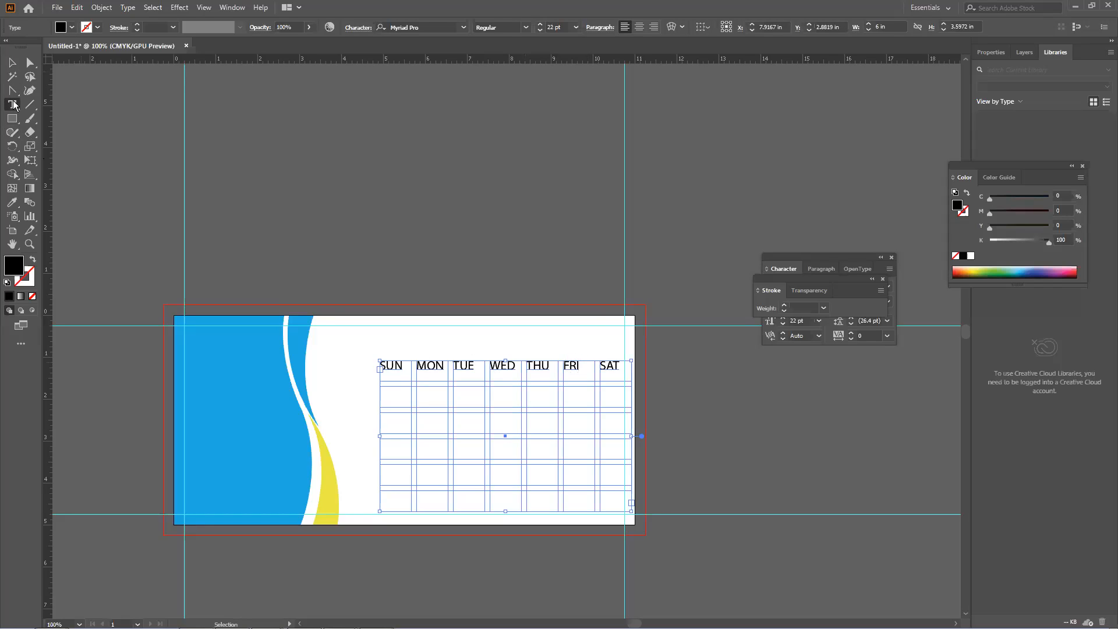
left_click(568, 368)
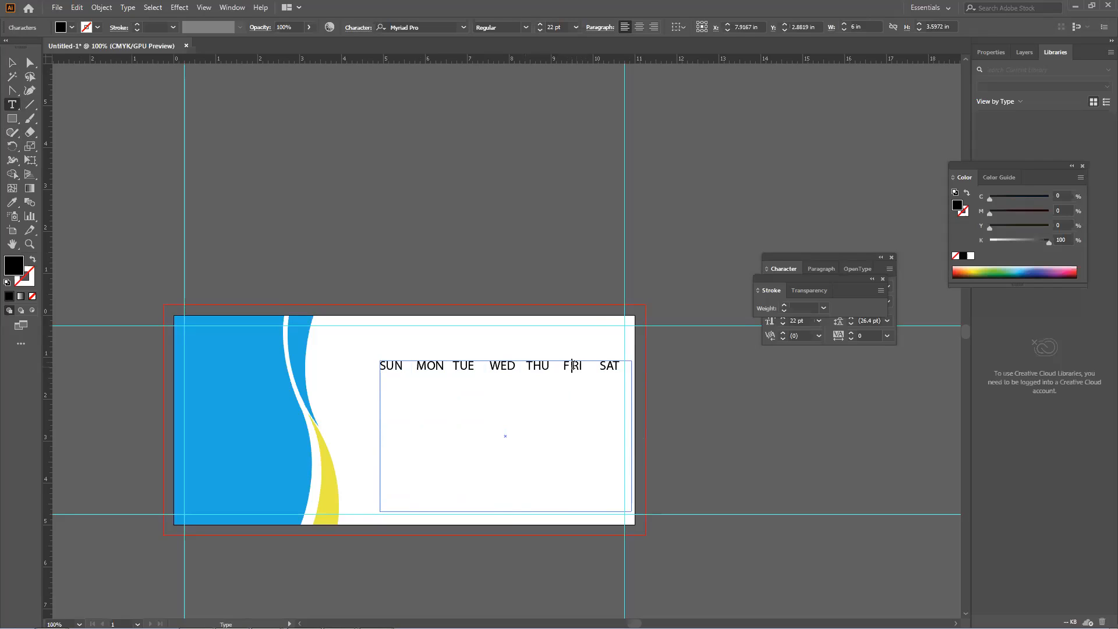
key("BackSpace")
key("Left")
left_click(12, 63)
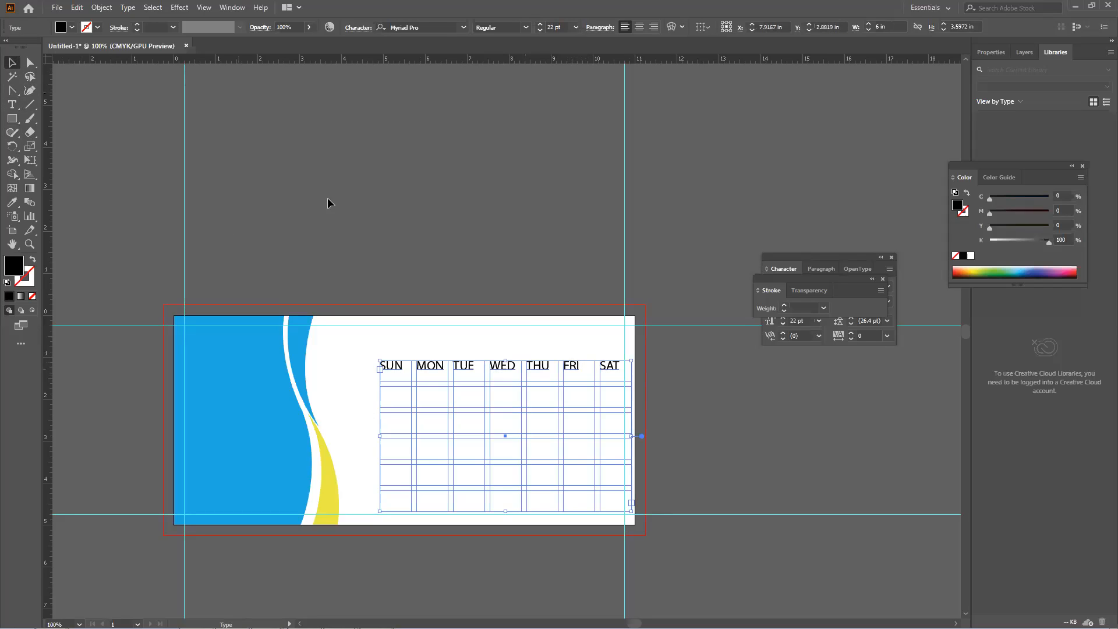
left_click(387, 221)
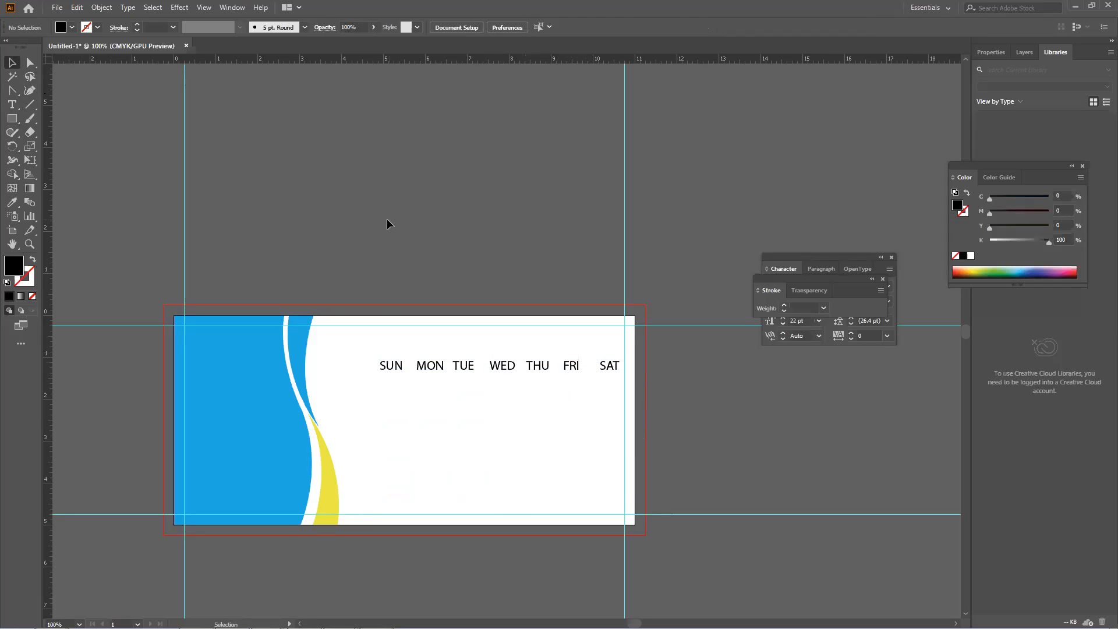
Move the weekday text grid off the artboard into the empty canvas above it
left_click_drag(470, 378, 417, 109)
scroll(343, 170, "up", 3)
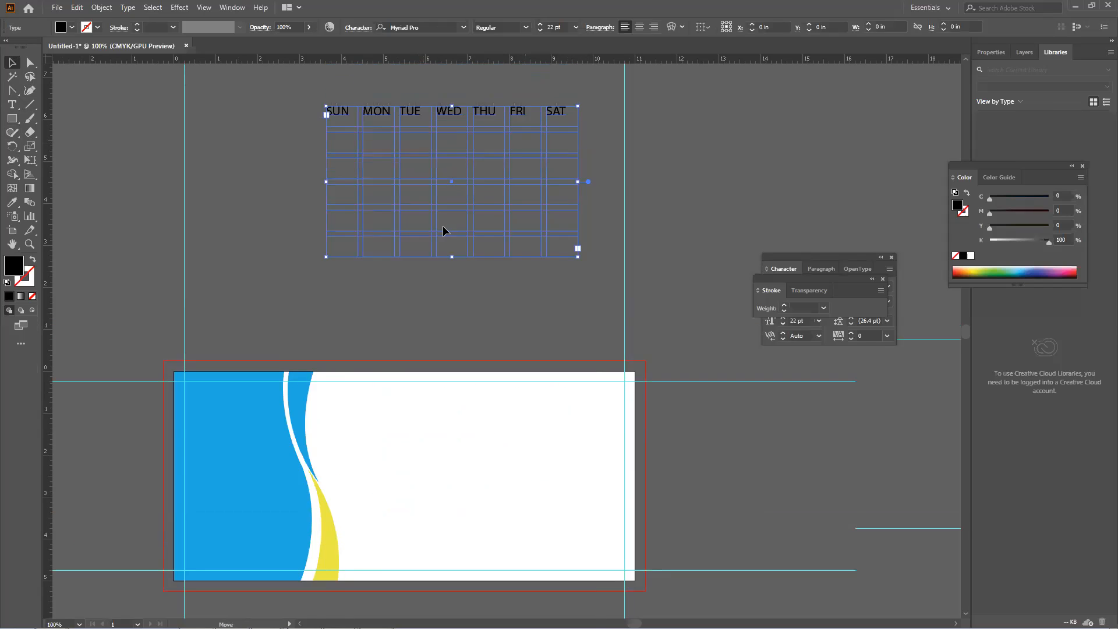
left_click(218, 151)
left_click(327, 151)
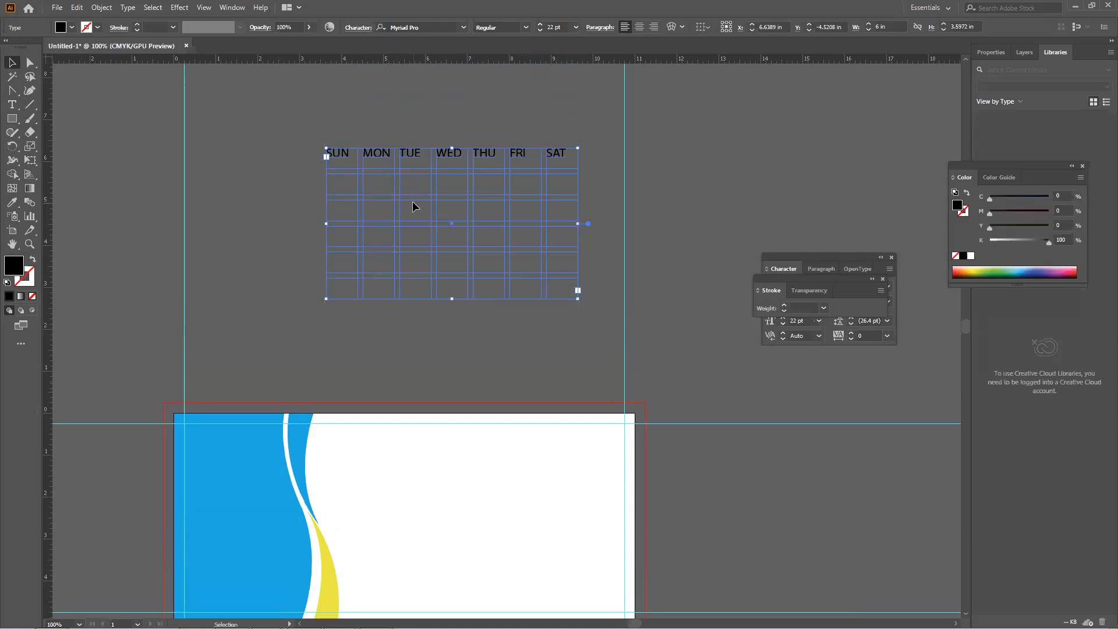
Center-align the weekday names within their grid cells and deselect the grid
double_click(415, 159)
left_click(400, 153)
left_click(8, 62)
left_click(639, 27)
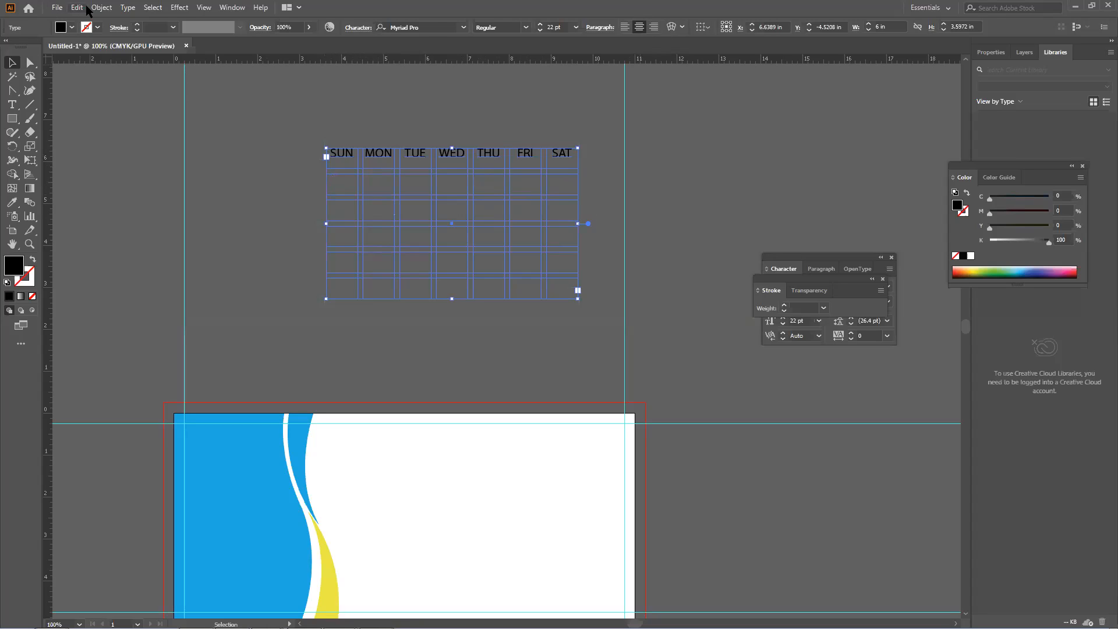
left_click(238, 141)
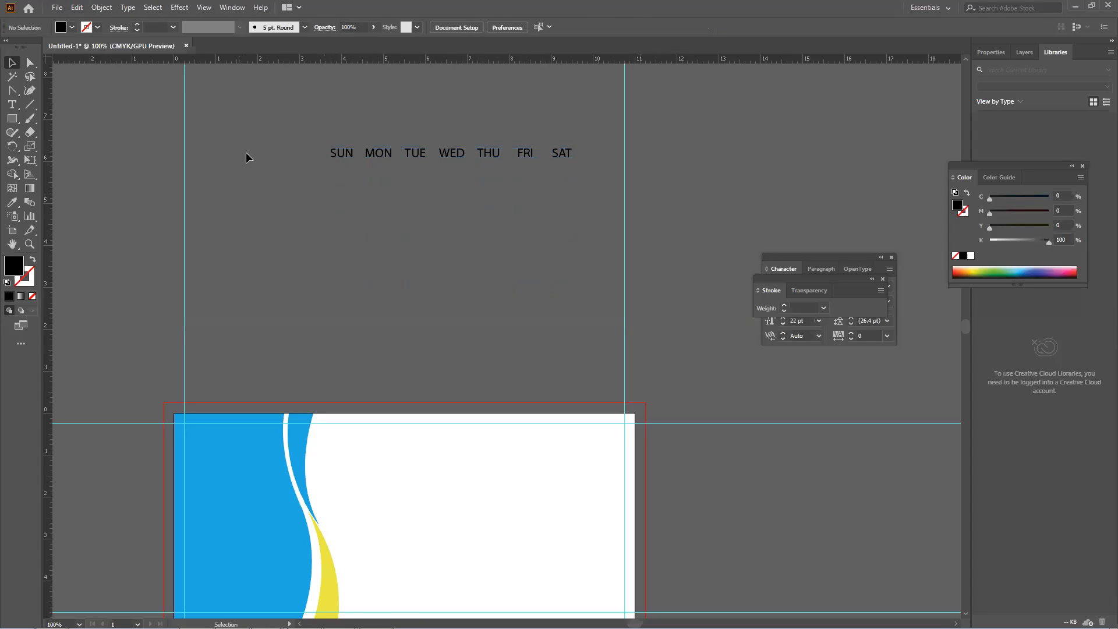
left_click_drag(297, 178, 408, 250)
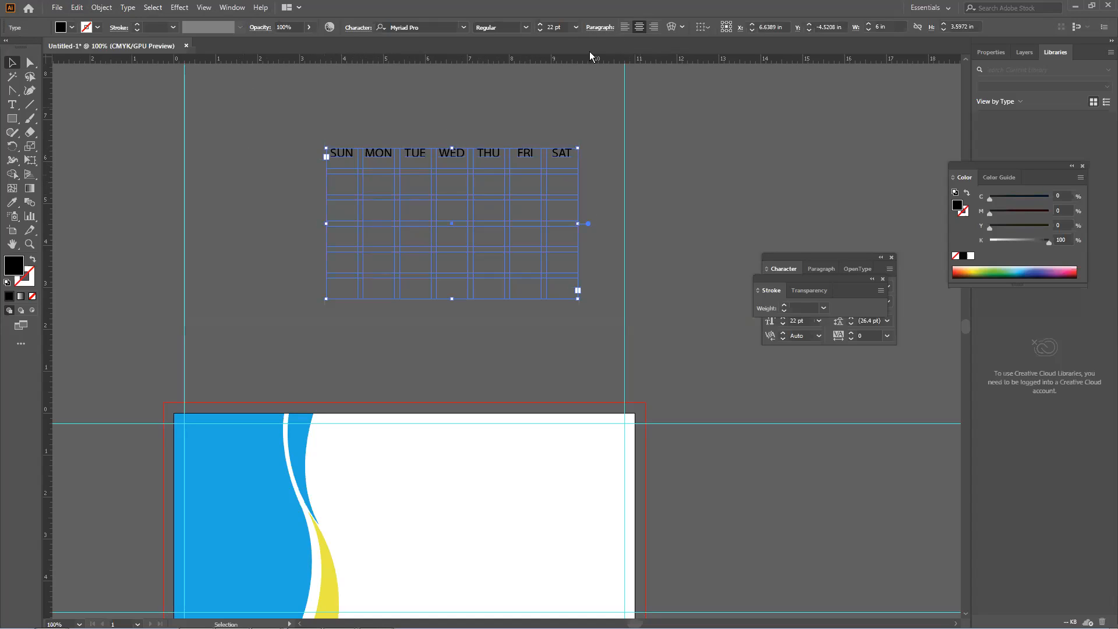
left_click(232, 7)
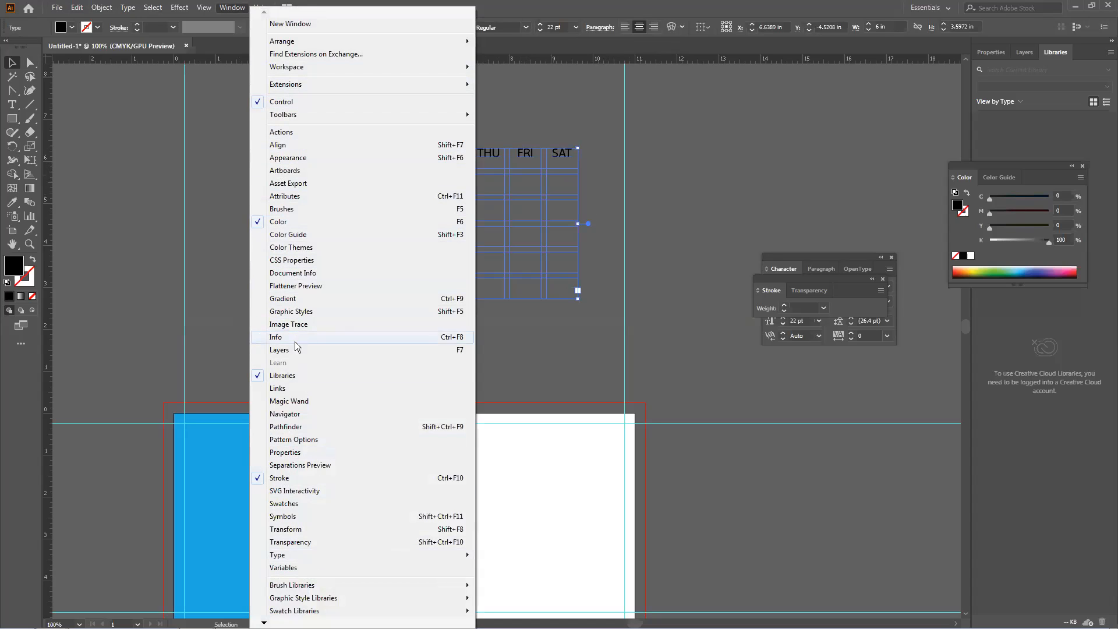
left_click(279, 145)
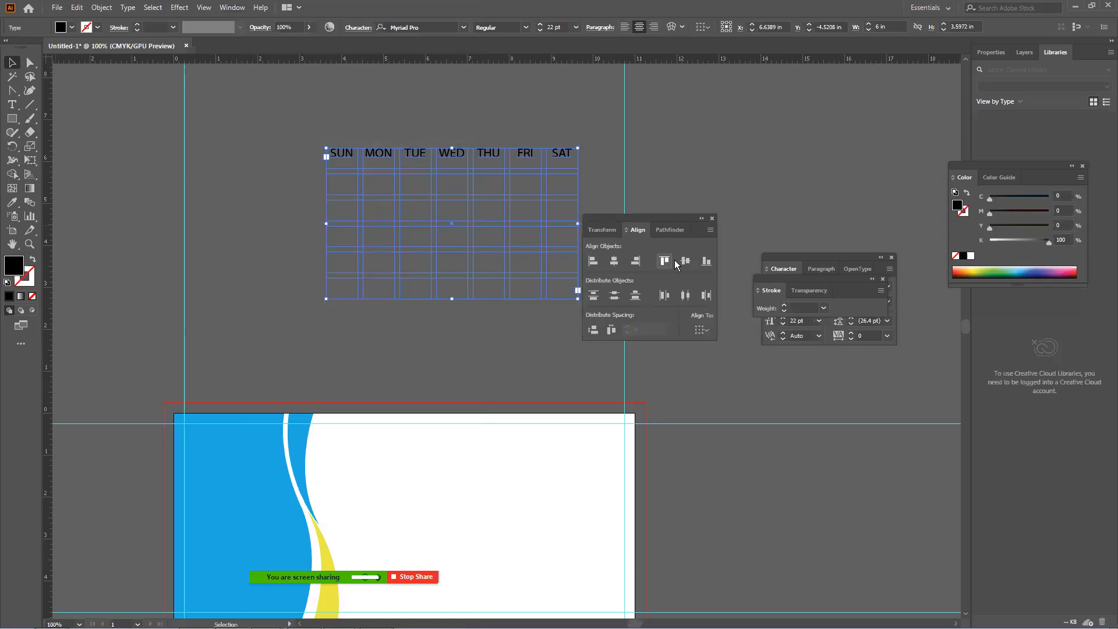
left_click_drag(629, 224, 756, 187)
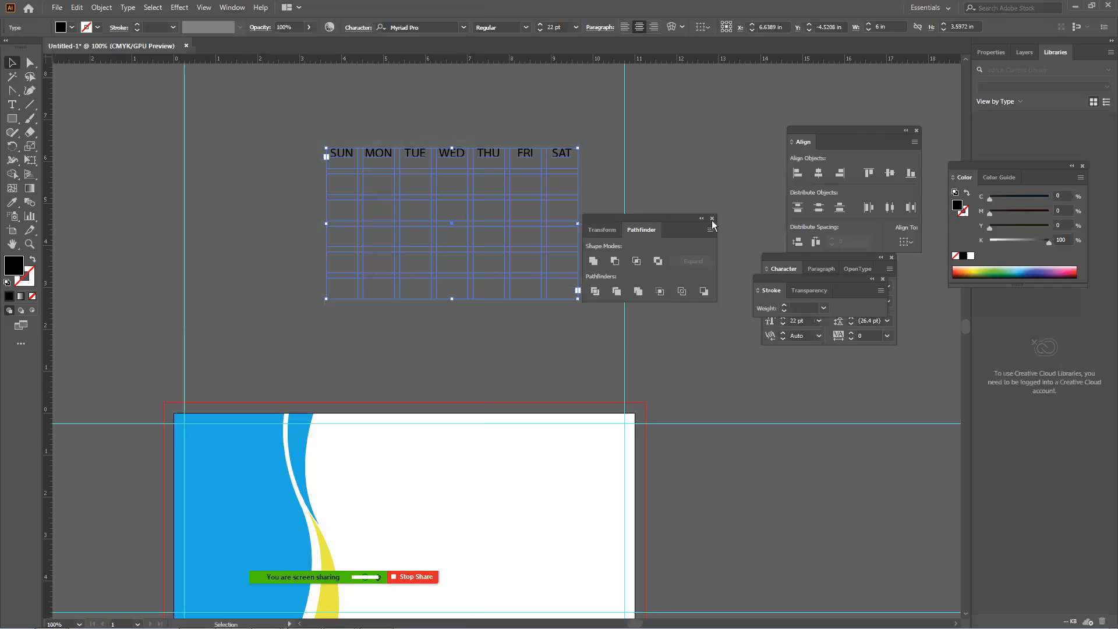
double_click(916, 131)
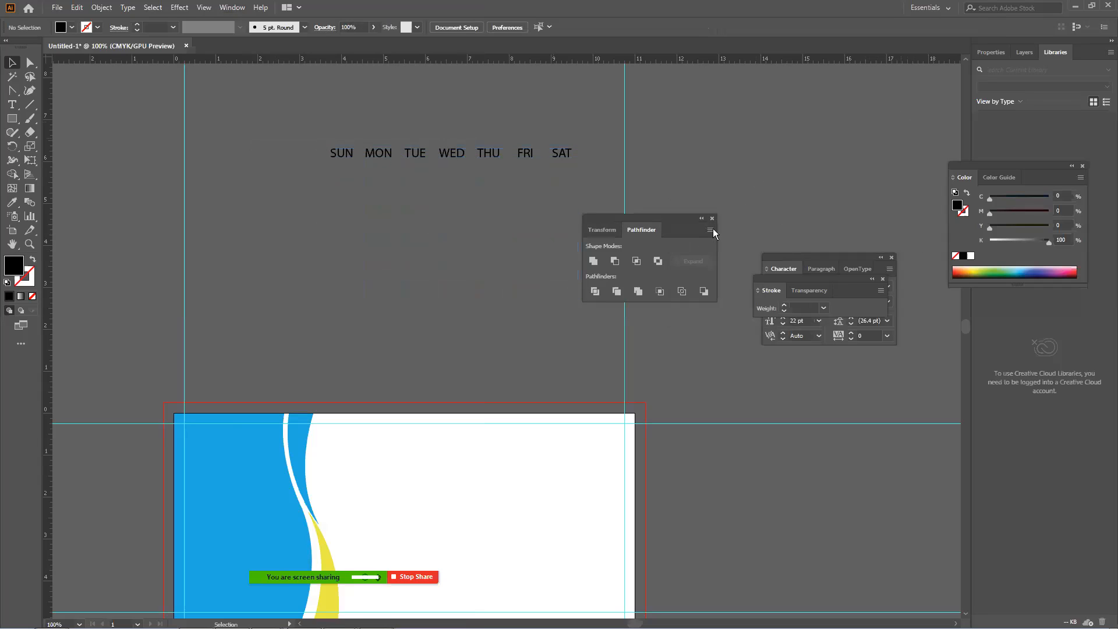
left_click(711, 218)
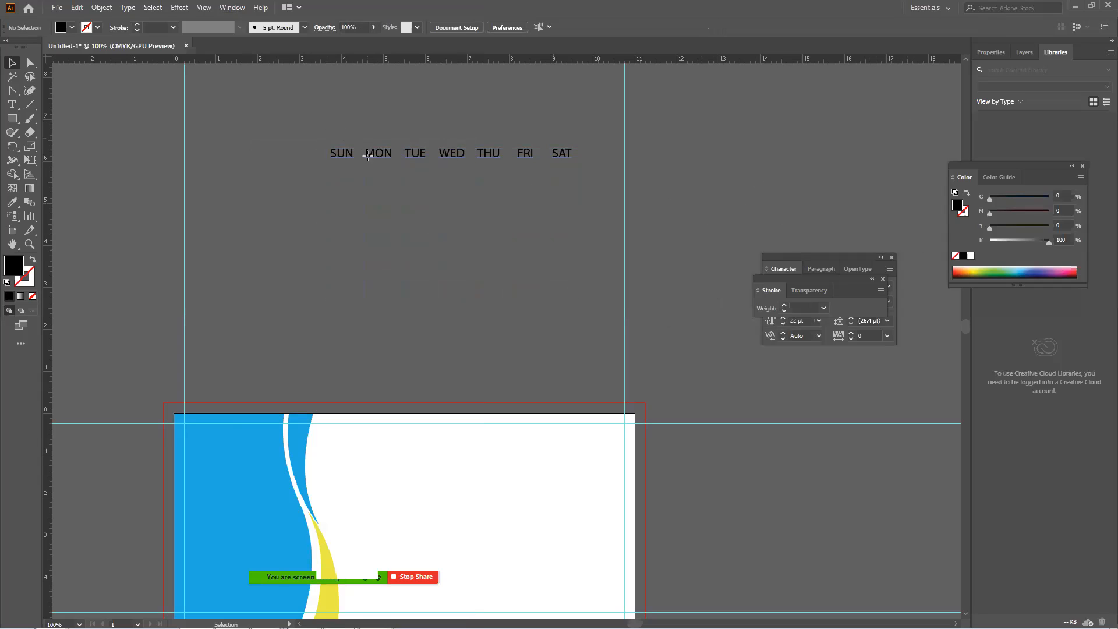
Draw an area text frame about 6.97 × 4.24 in on the empty canvas below the artboard
left_click(348, 148)
left_click(12, 105)
scroll(274, 329, "down", 10)
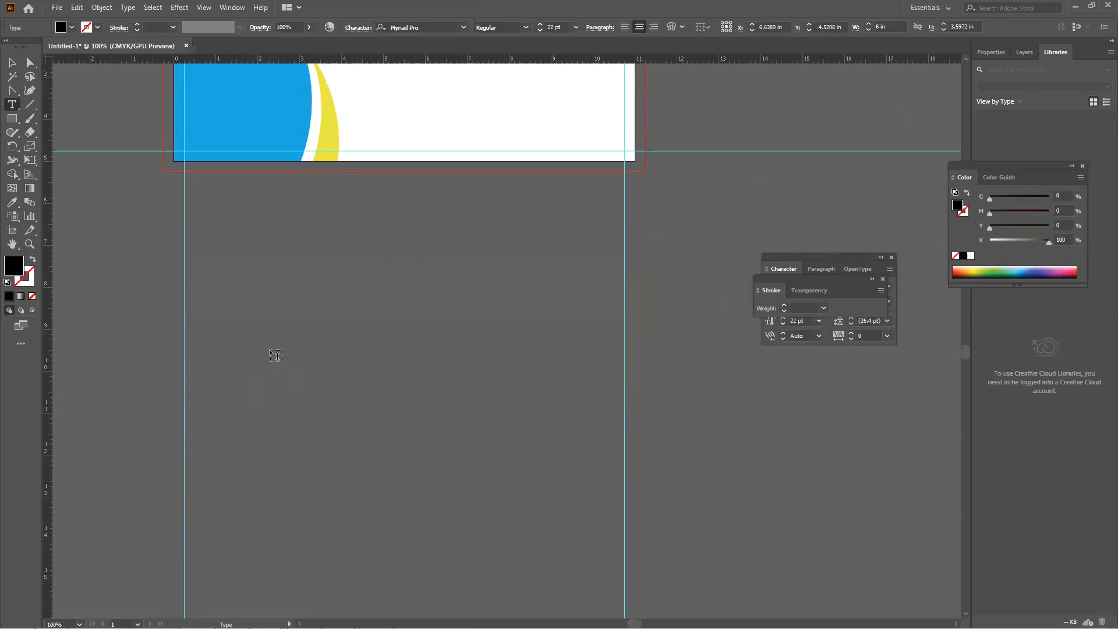
left_click_drag(243, 253, 535, 430)
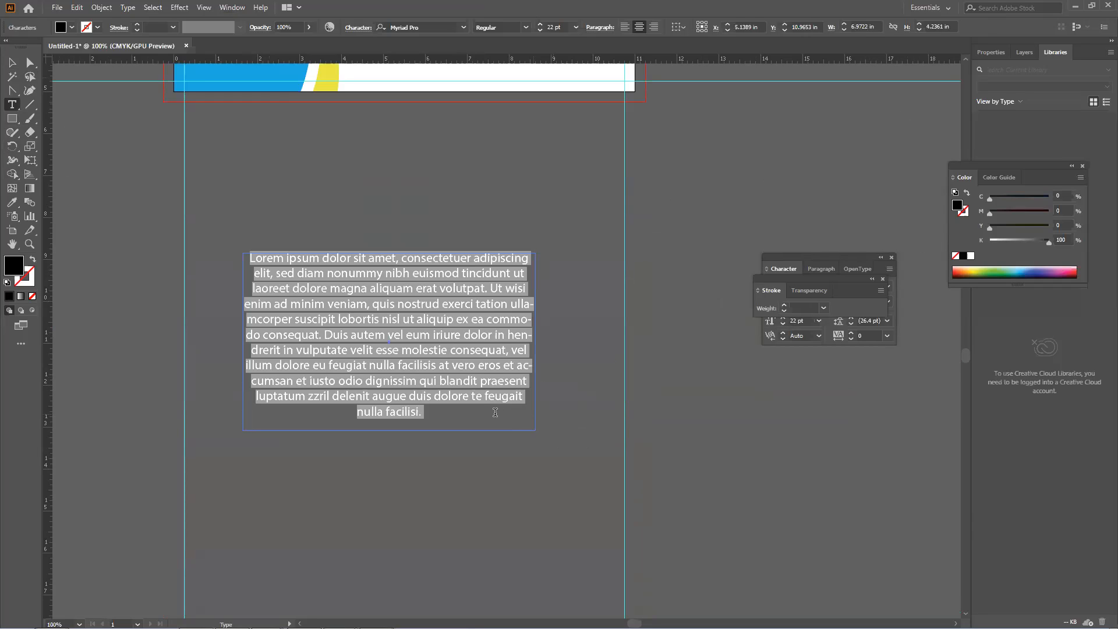
Examine the row and column settings in the Area Type Options of the placeholder text frame, leaving them unapplied
left_click(128, 7)
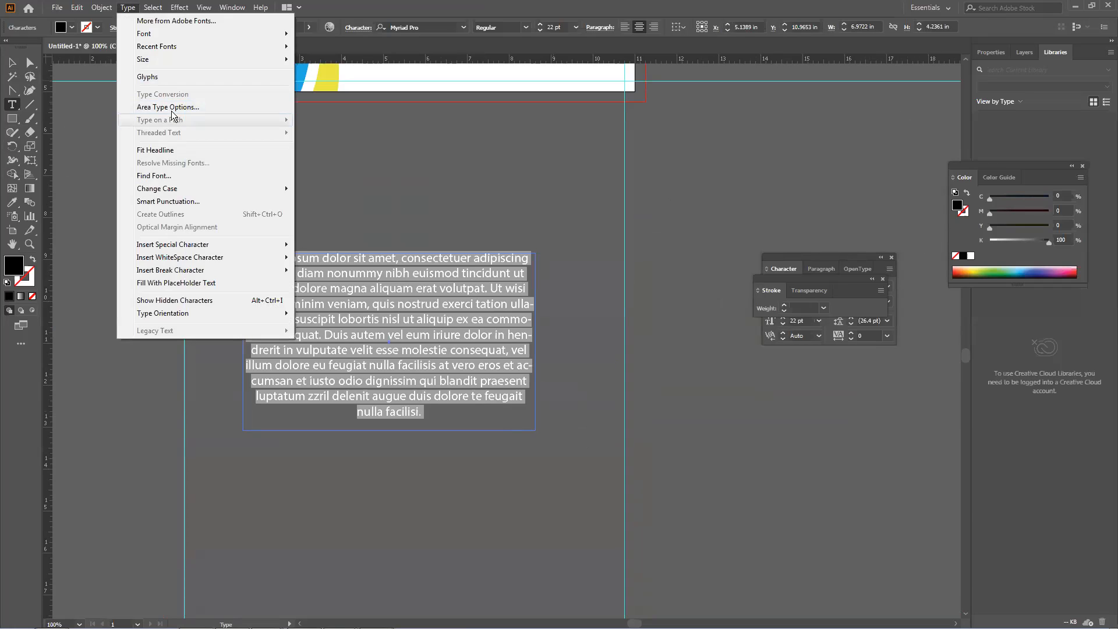
left_click(171, 110)
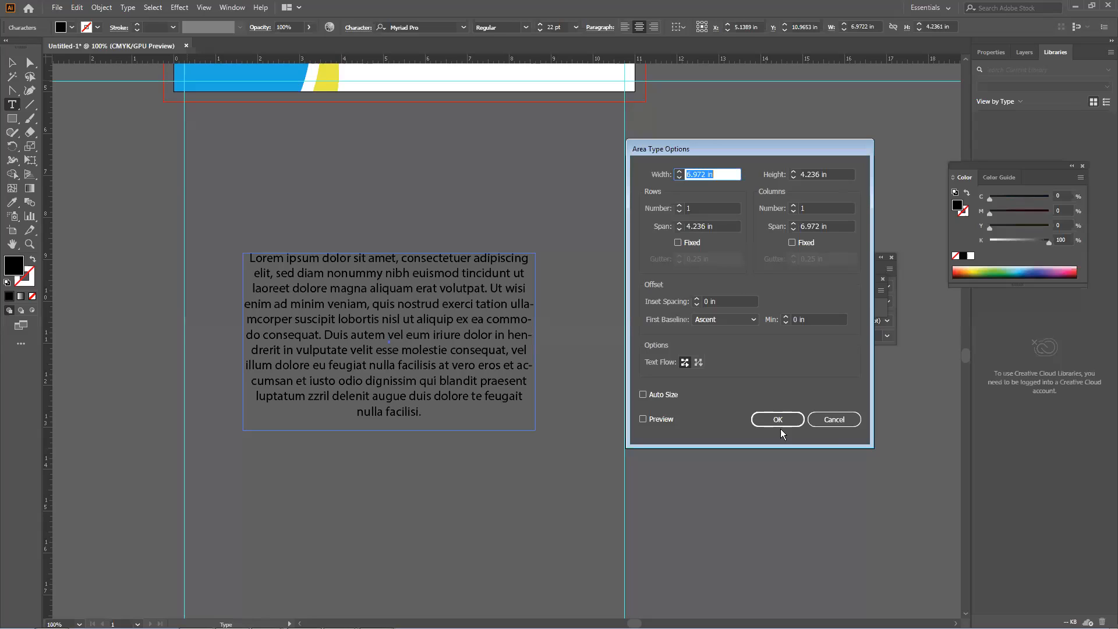
left_click(821, 420)
left_click(128, 7)
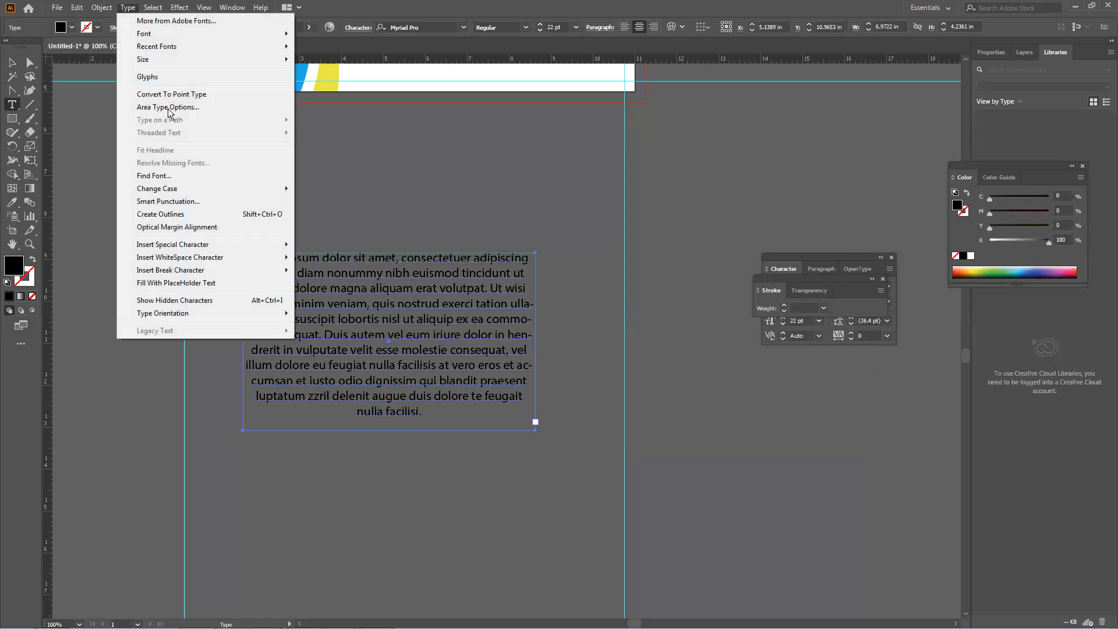
left_click(211, 108)
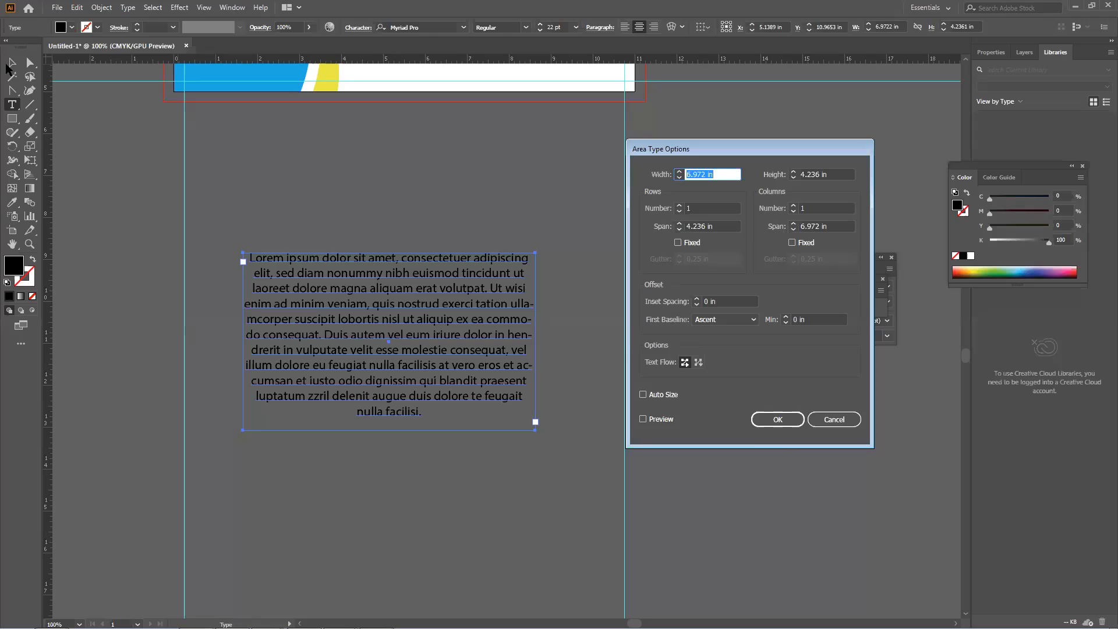
left_click(832, 419)
Draw a second area text frame about 7.57 × 4.49 in below the first and delete all its placeholder text
scroll(114, 203, "down", 3)
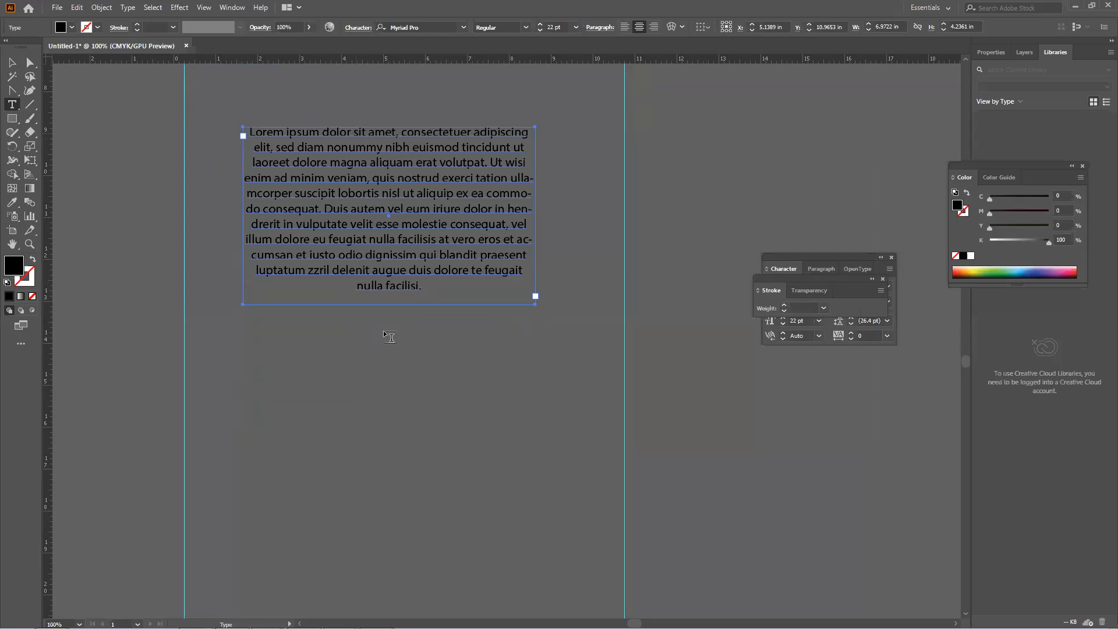
scroll(378, 337, "down", 3)
left_click_drag(258, 299, 576, 485)
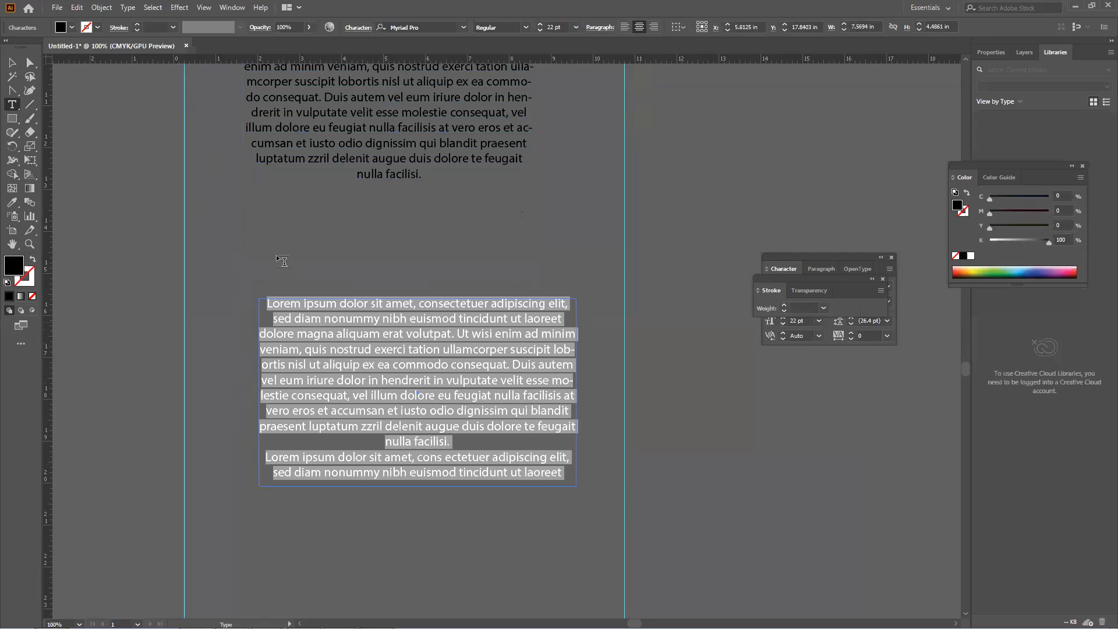
left_click(127, 7)
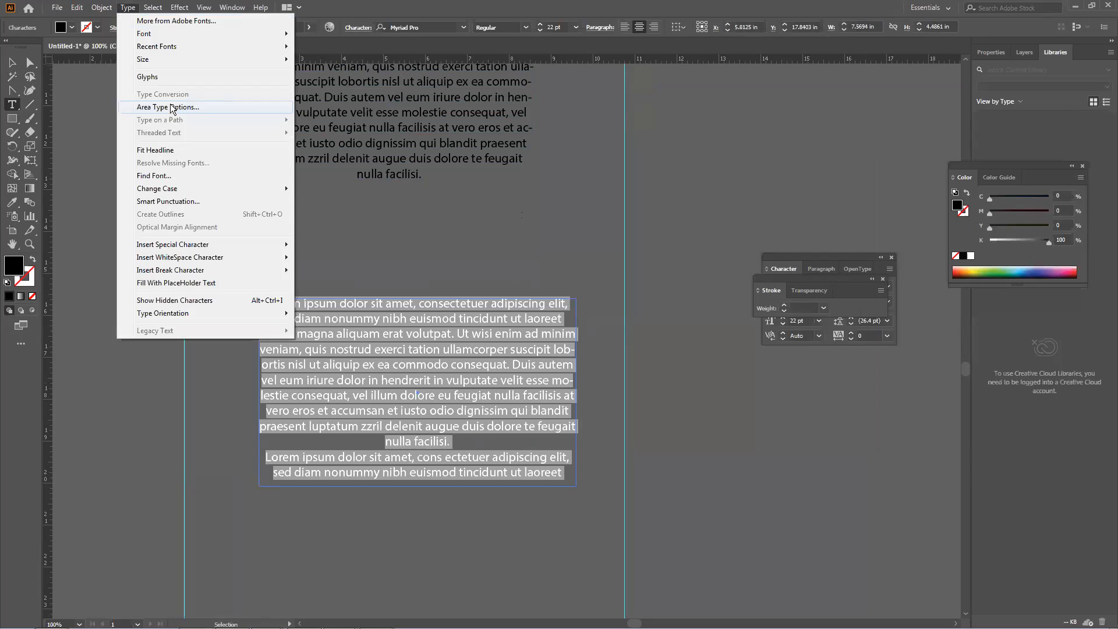
left_click(435, 354)
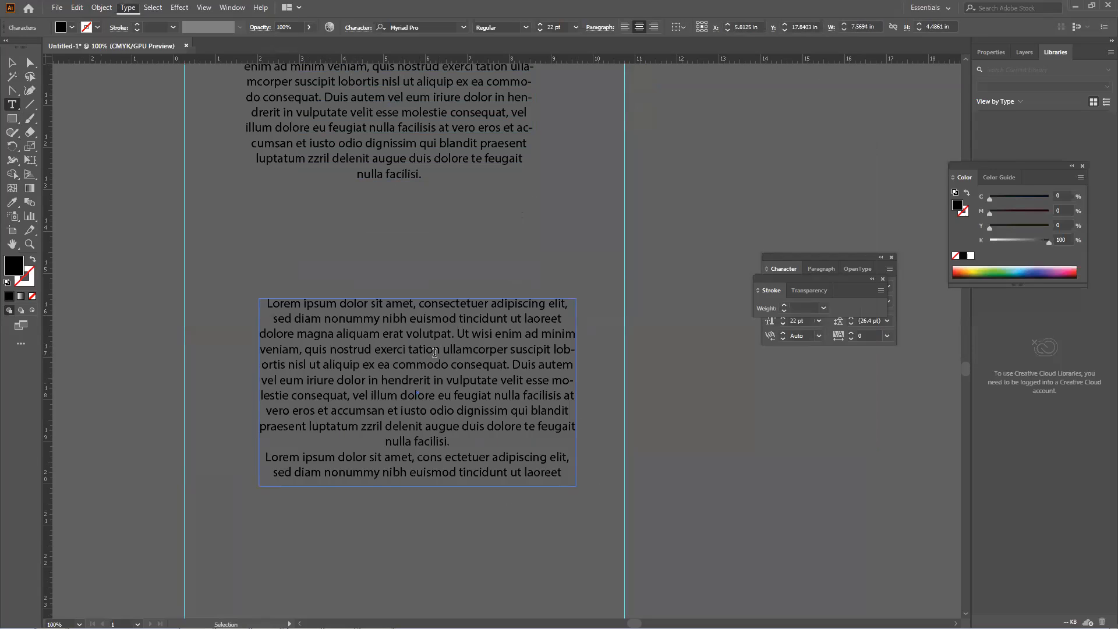
key("ctrl+a")
key("BackSpace")
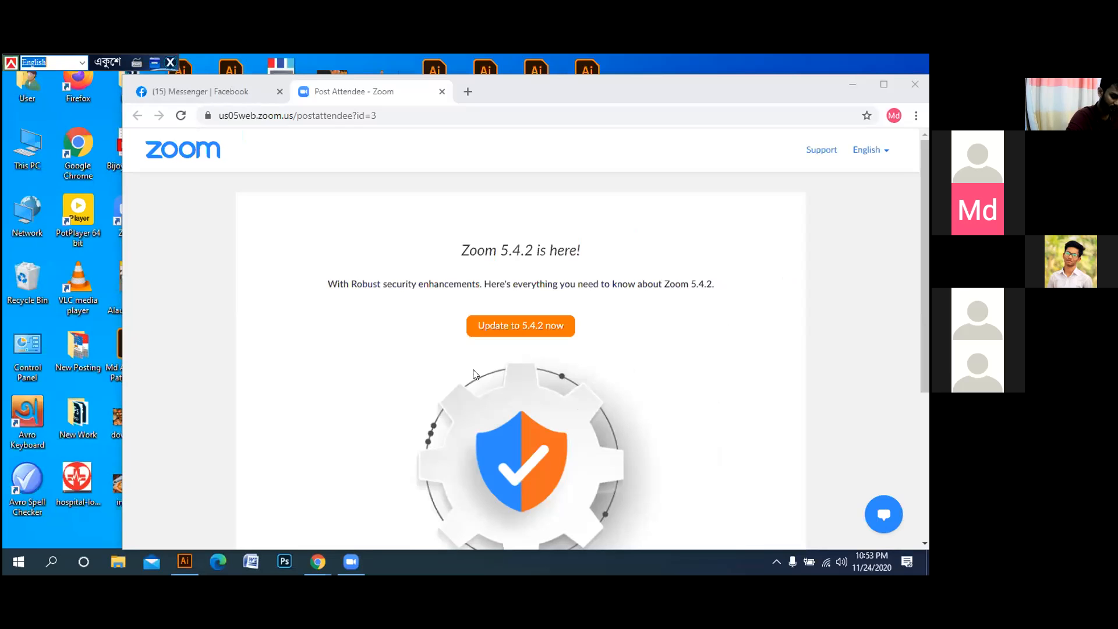
Switch from the browser to the Illustrator window
left_click(189, 561)
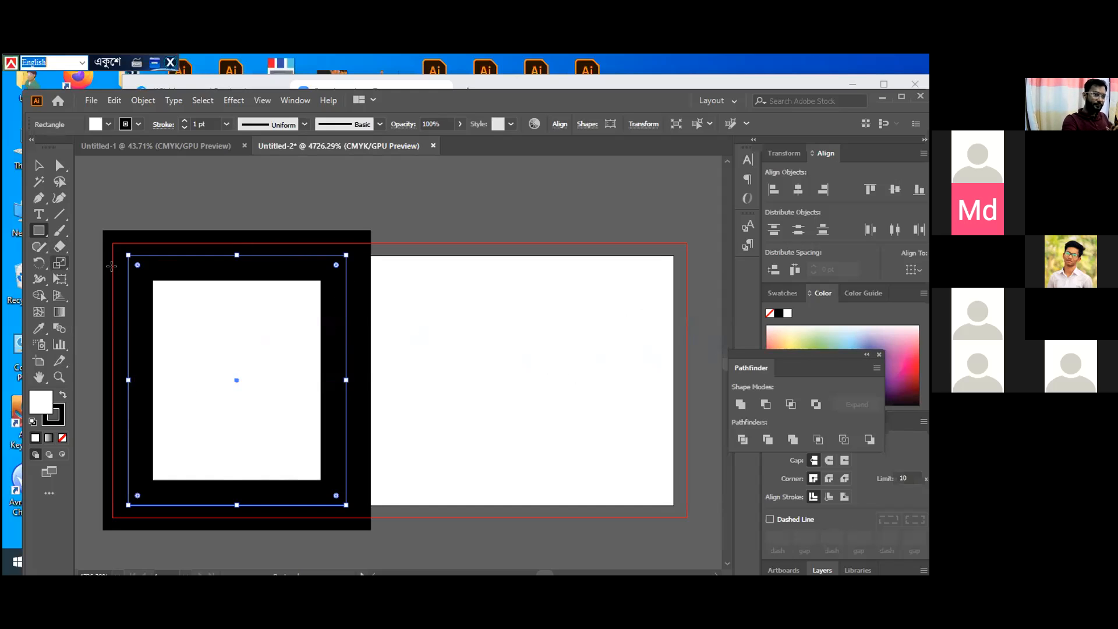
key("ctrl+z")
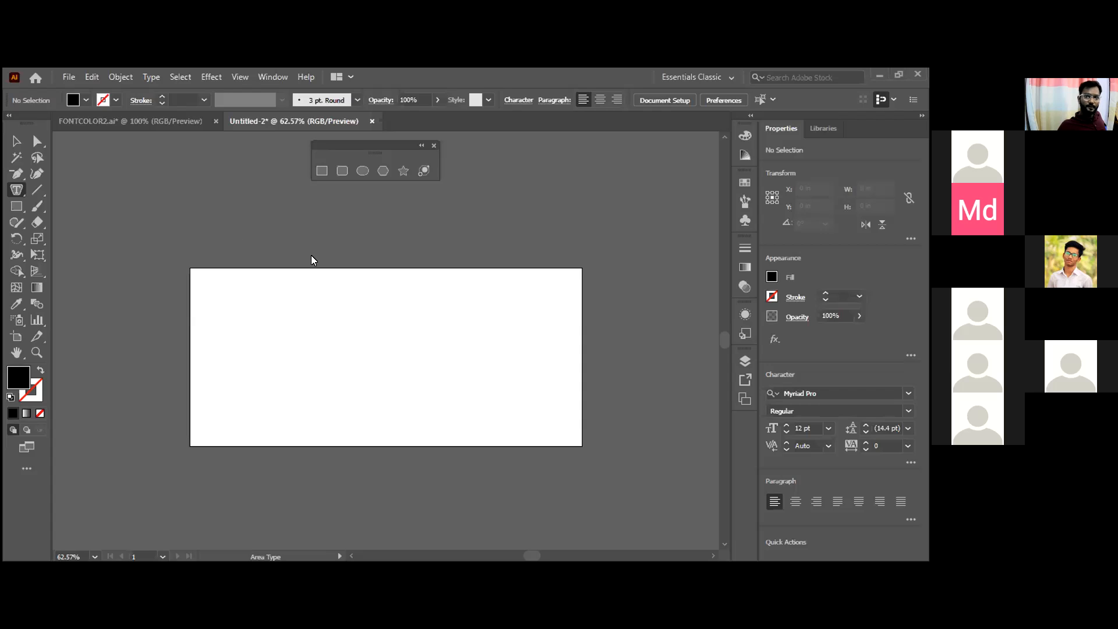
Draw an area text frame about 4.45 × 3.52 in with the Type tool, overlapping the artboard's upper-left corner
left_click(437, 210)
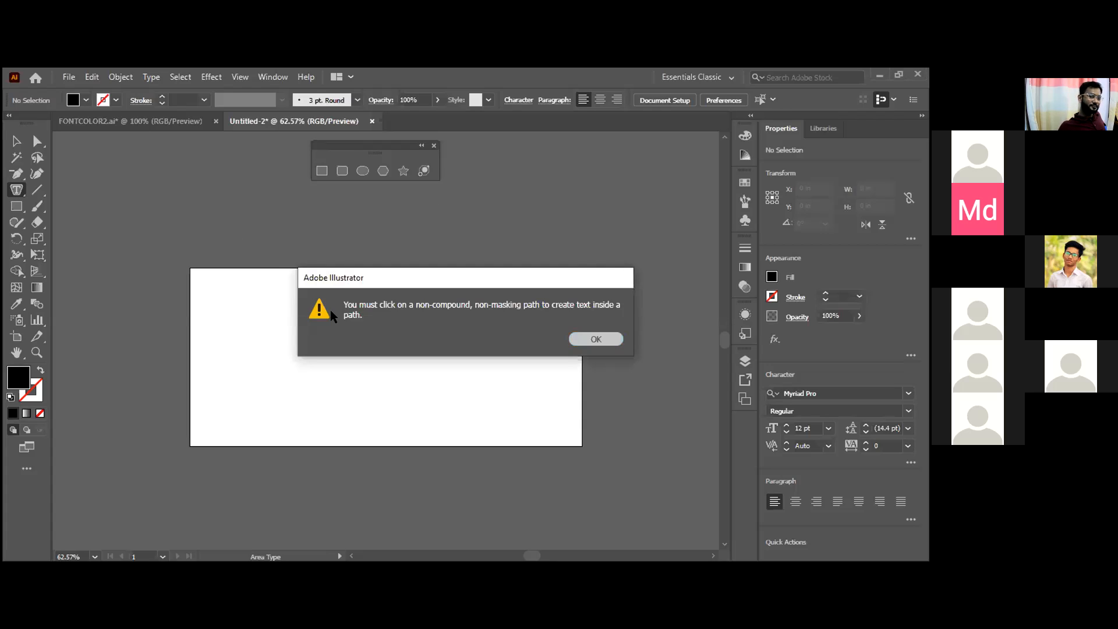
left_click(595, 339)
right_click(17, 194)
left_click(62, 191)
left_click_drag(149, 170, 308, 297)
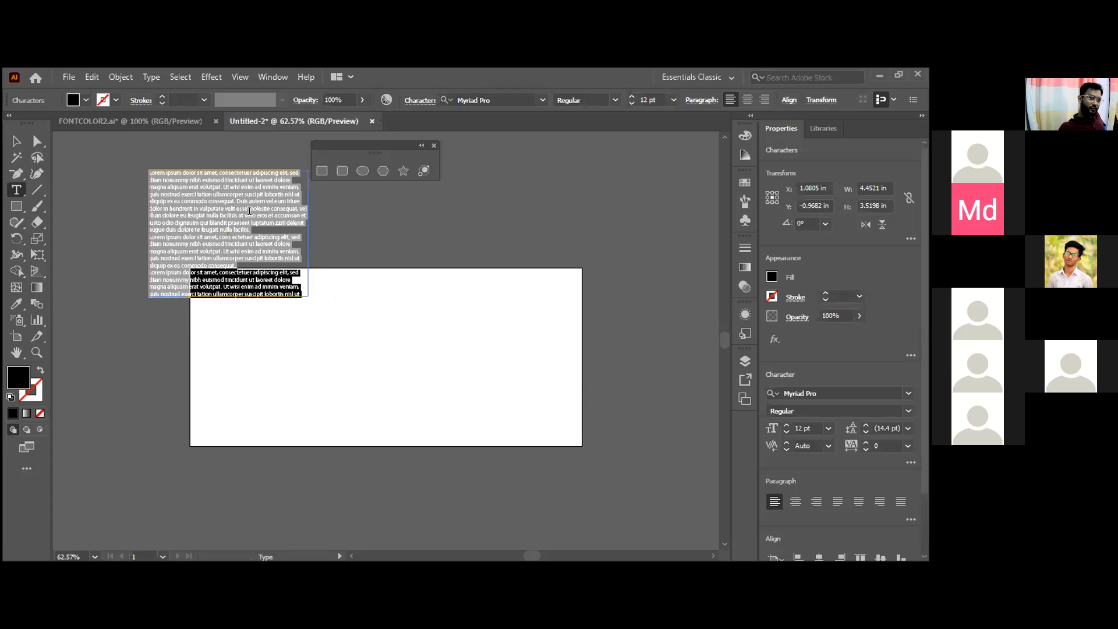
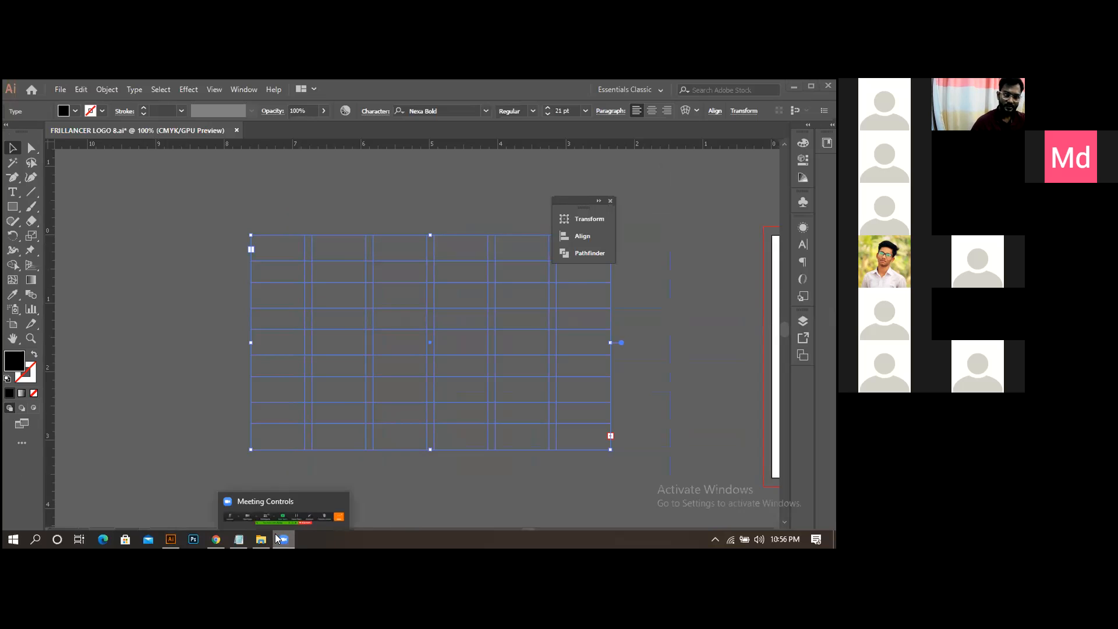
left_click(289, 549)
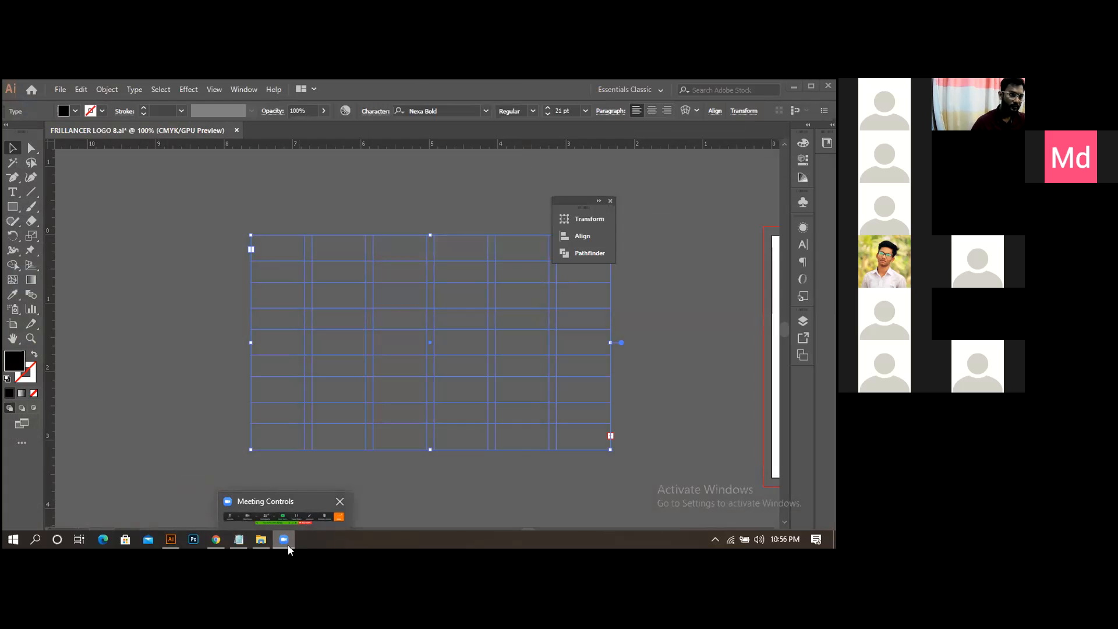
left_click(252, 498)
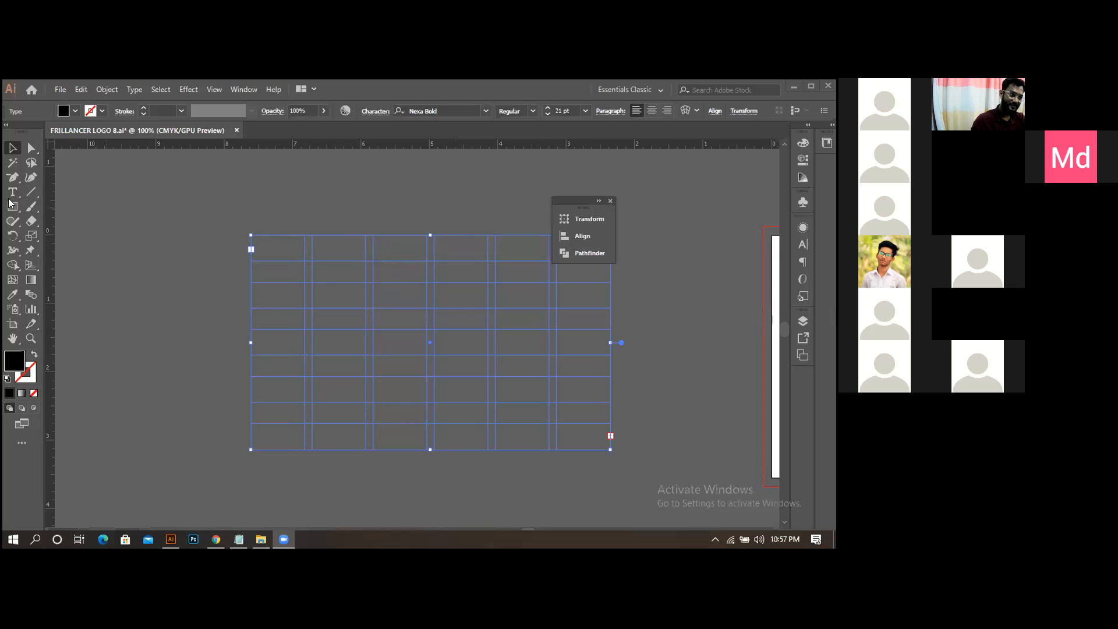
Place the text cursor at the start of the empty gridded text frame with the Type tool
key("t")
left_click(264, 248)
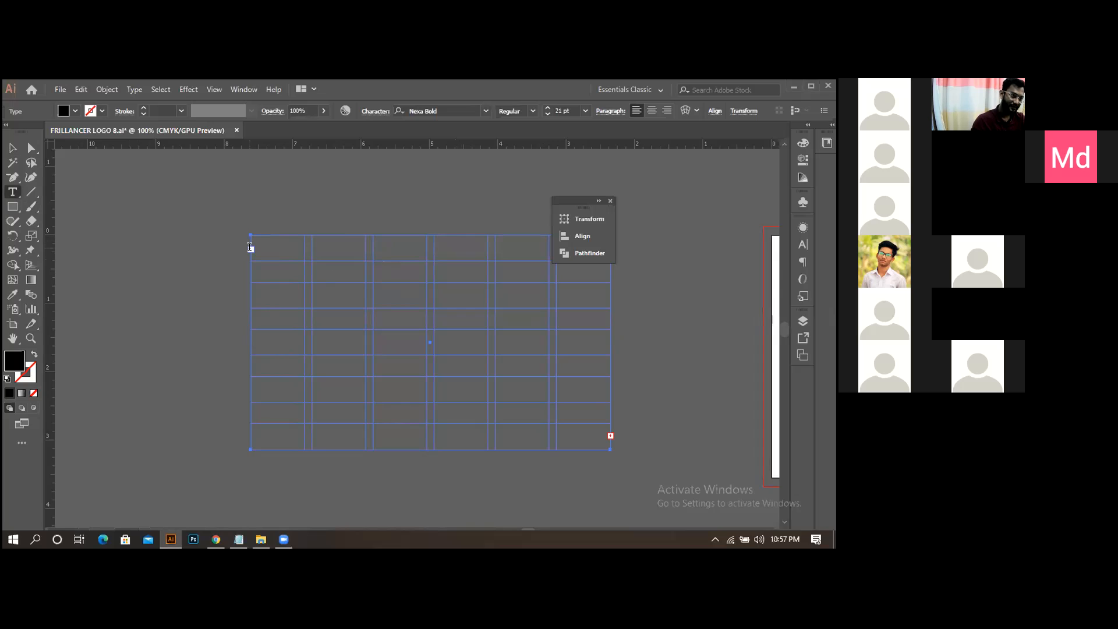
left_click(250, 248)
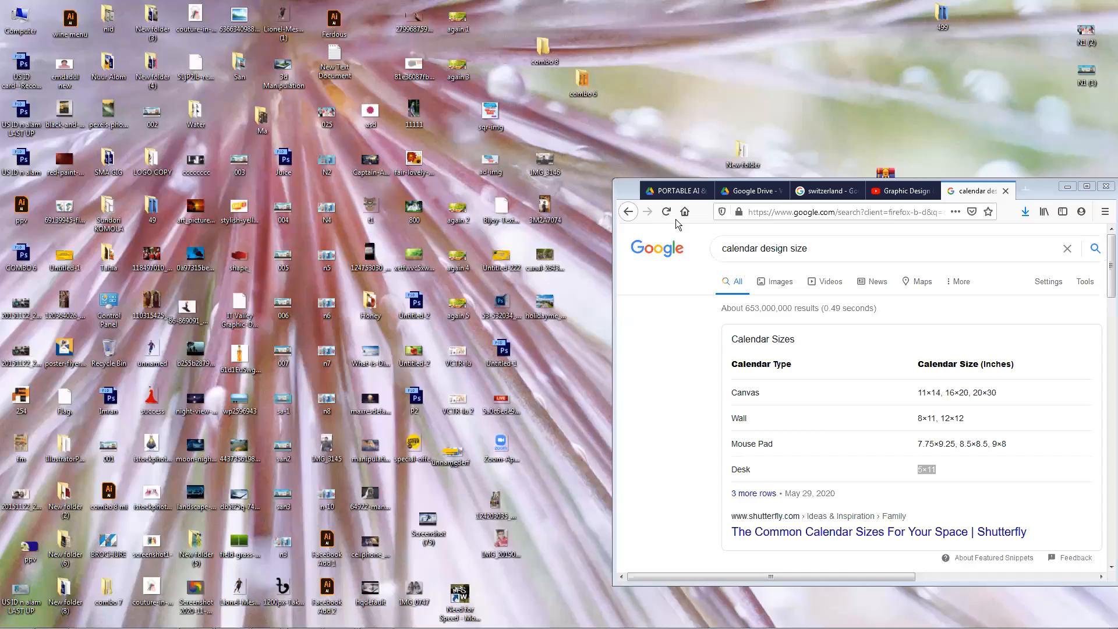
Switch from the browser to Illustrator and examine the existing weekday text grid and its area type settings
left_click(1068, 188)
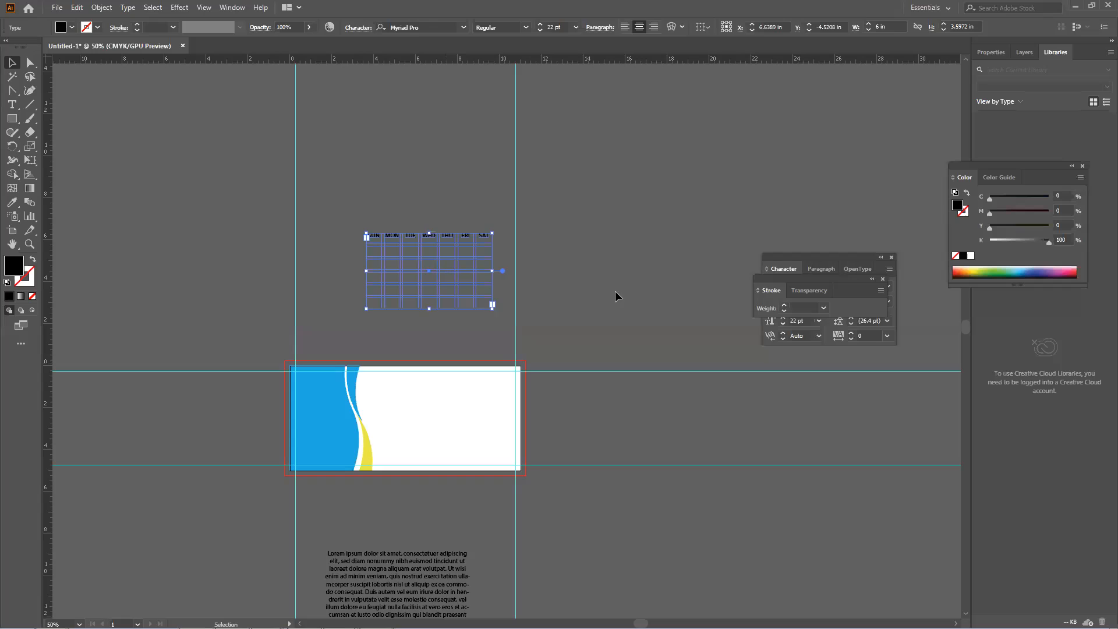
scroll(449, 253, "up", 1)
scroll(446, 263, "up", 3)
left_click(450, 243)
scroll(424, 326, "up", 9)
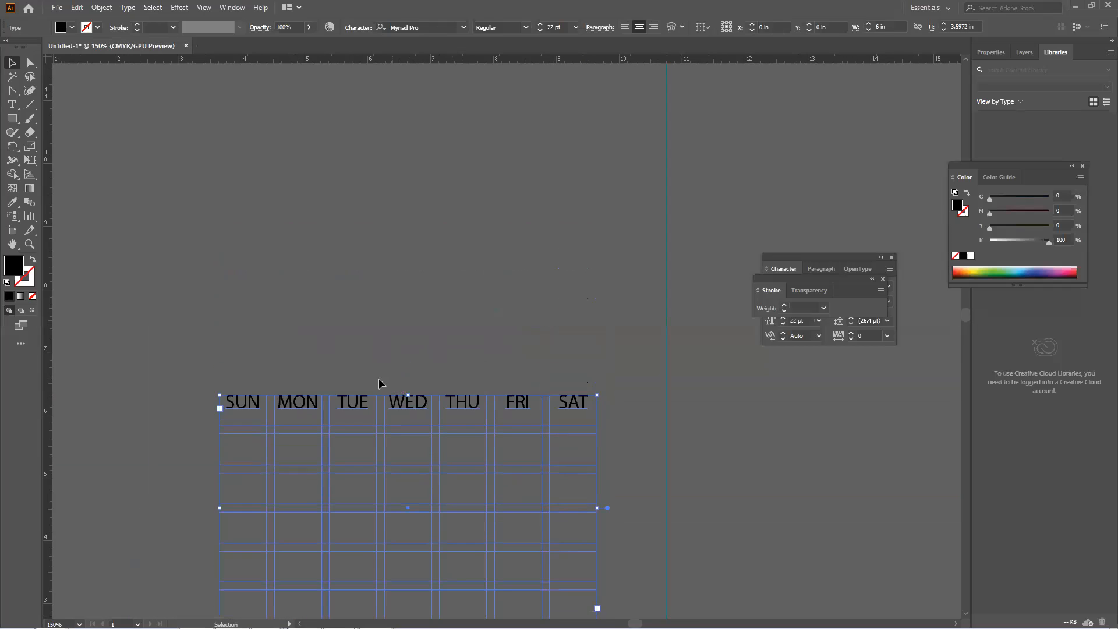
double_click(11, 104)
left_click(833, 419)
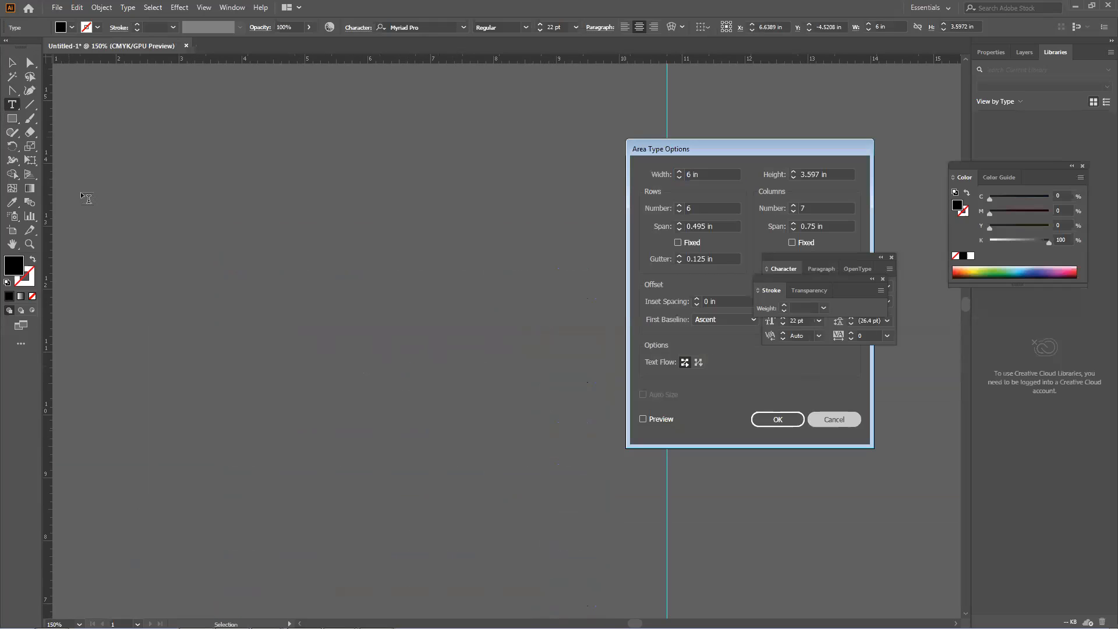
Draw an empty text frame about 5.83 × 4.04 in above the existing weekday grid, with the font size at 11 pt
left_click_drag(187, 194, 554, 448)
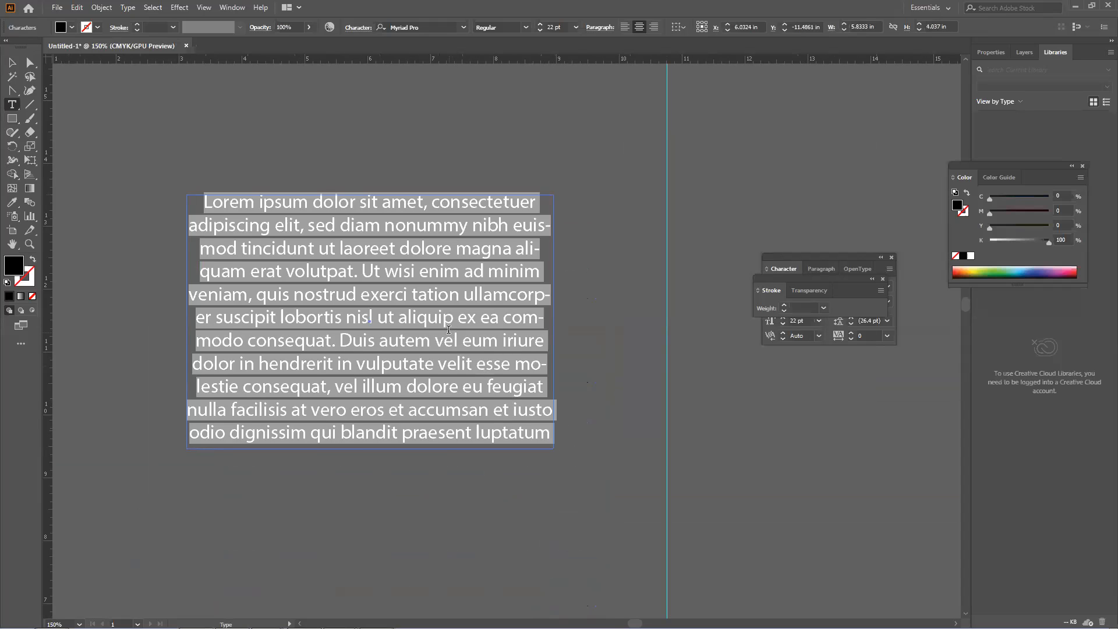
key("BackSpace")
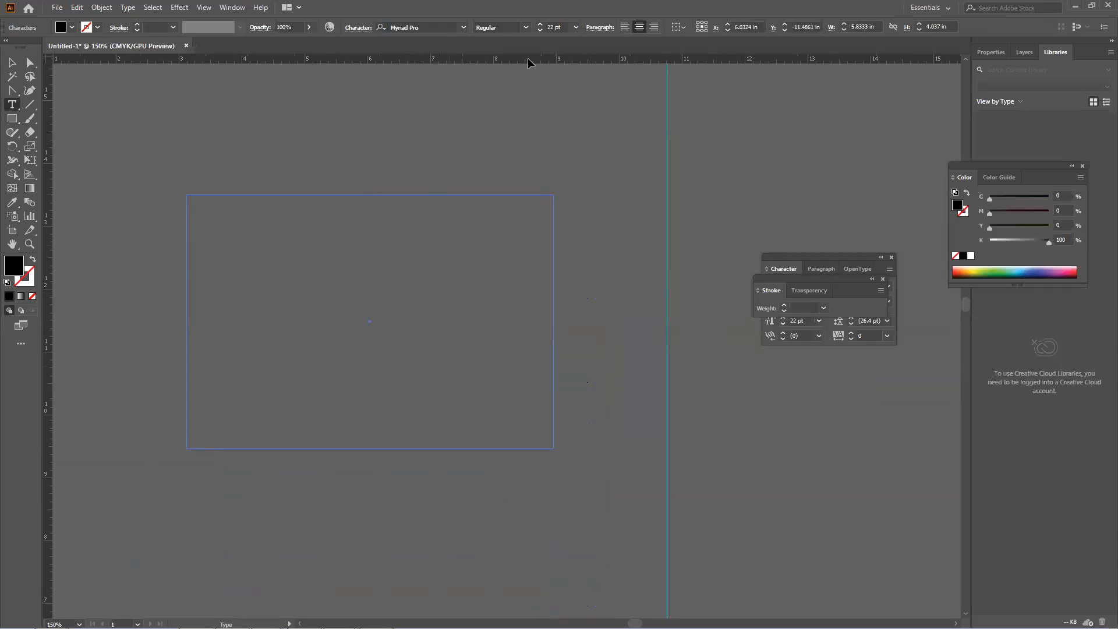
left_click(576, 27)
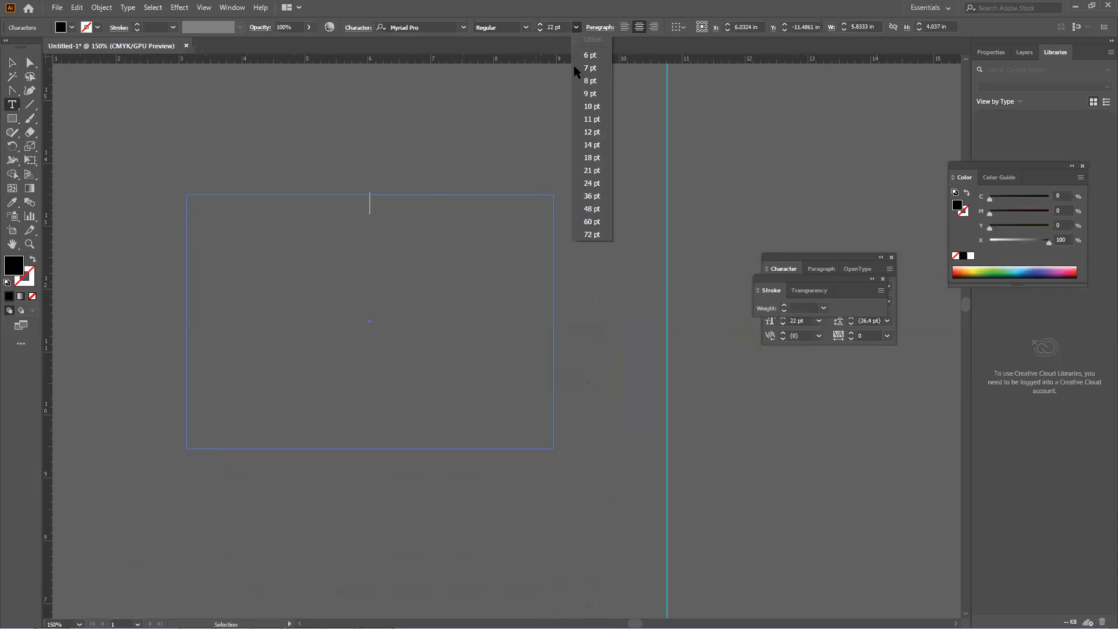
left_click(592, 119)
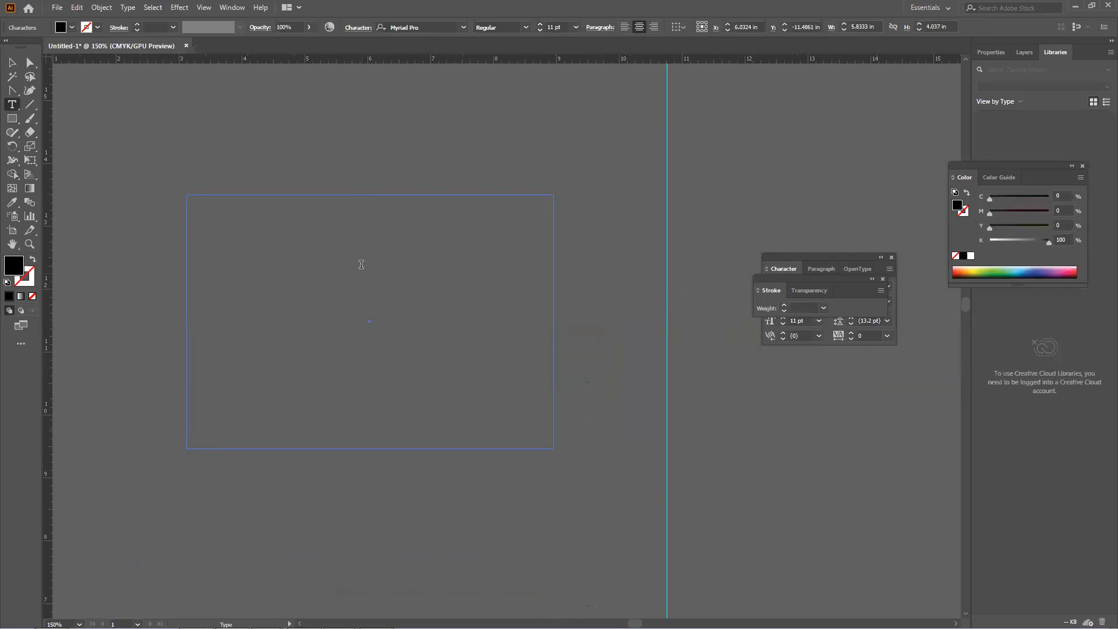
Enter the weekday names SAT SUN MON in the new text frame, separated by spaces
type("SAI")
type(" SUN")
type(" M")
type("ON")
Divide the SAT SUN MON text frame into 6 rows and 7 columns using Area Type Options, with the preview on
key("ctrl+a")
left_click_drag(431, 192, 274, 197)
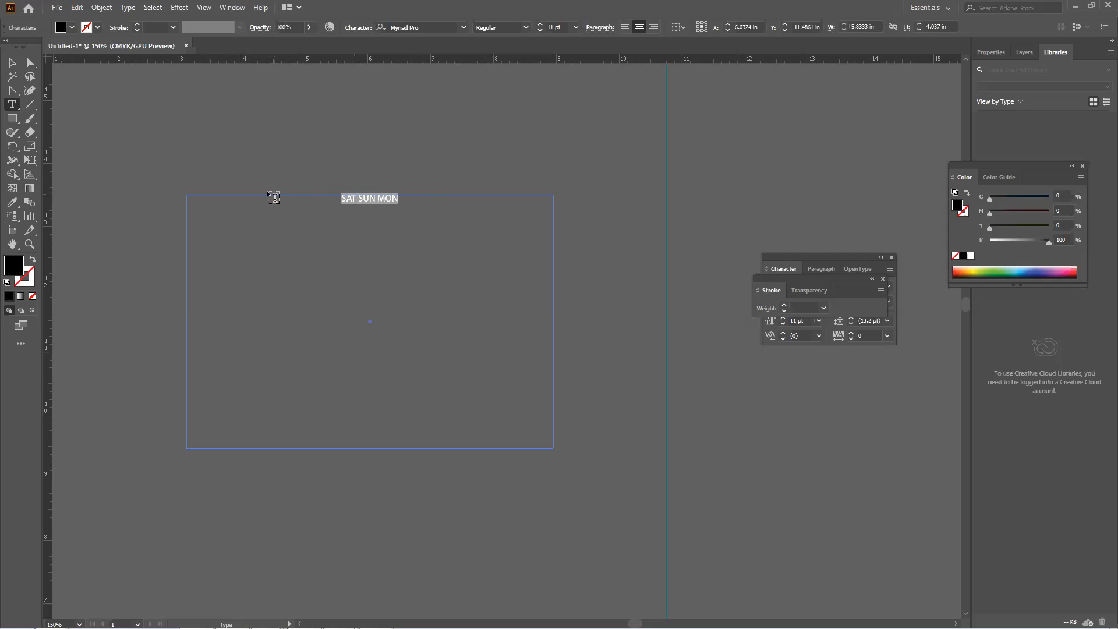
left_click(155, 8)
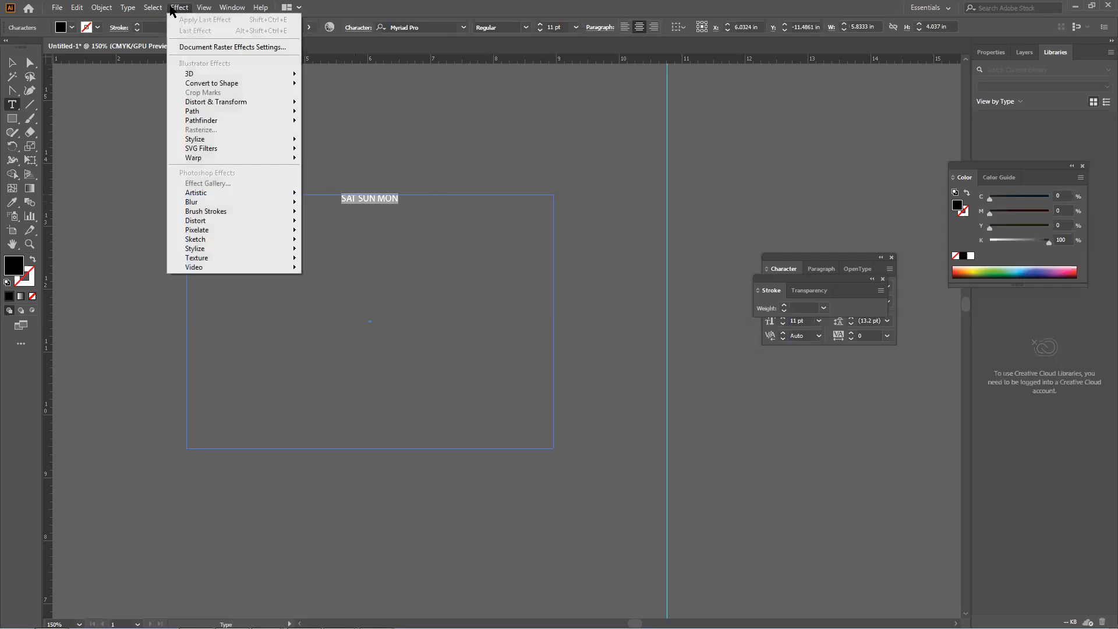
mouse_move(127, 8)
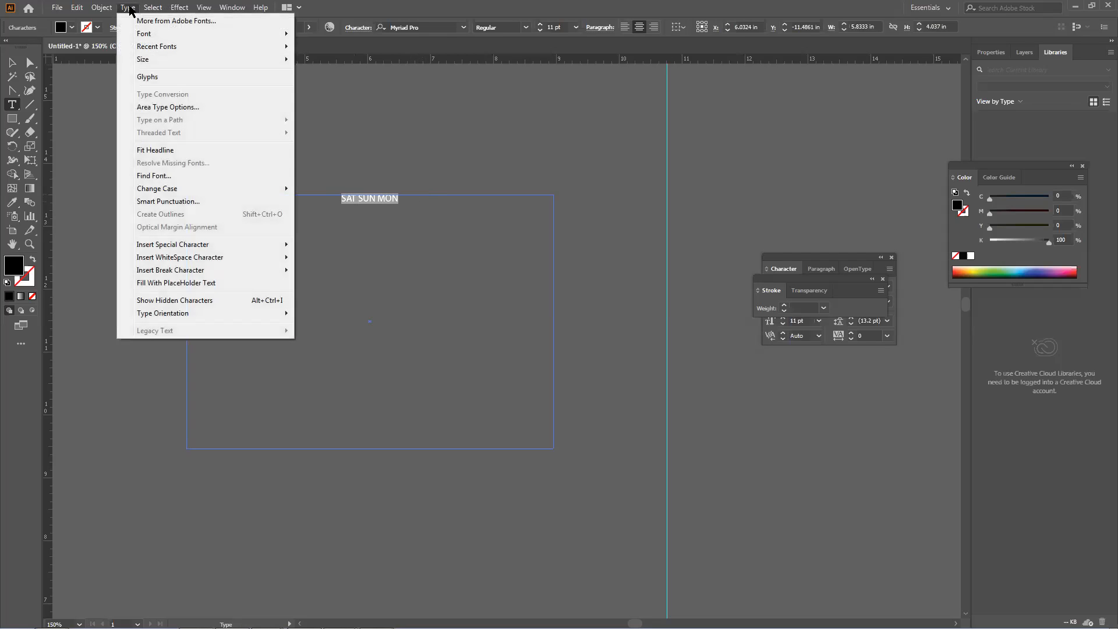
left_click(178, 108)
left_click(663, 419)
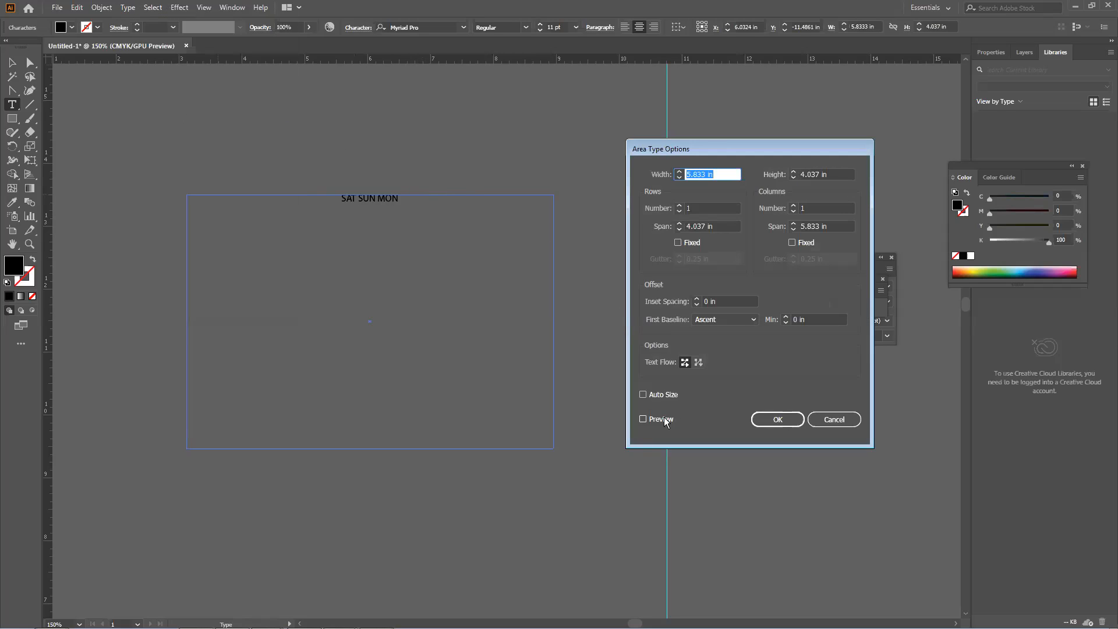
left_click(680, 208)
type("6")
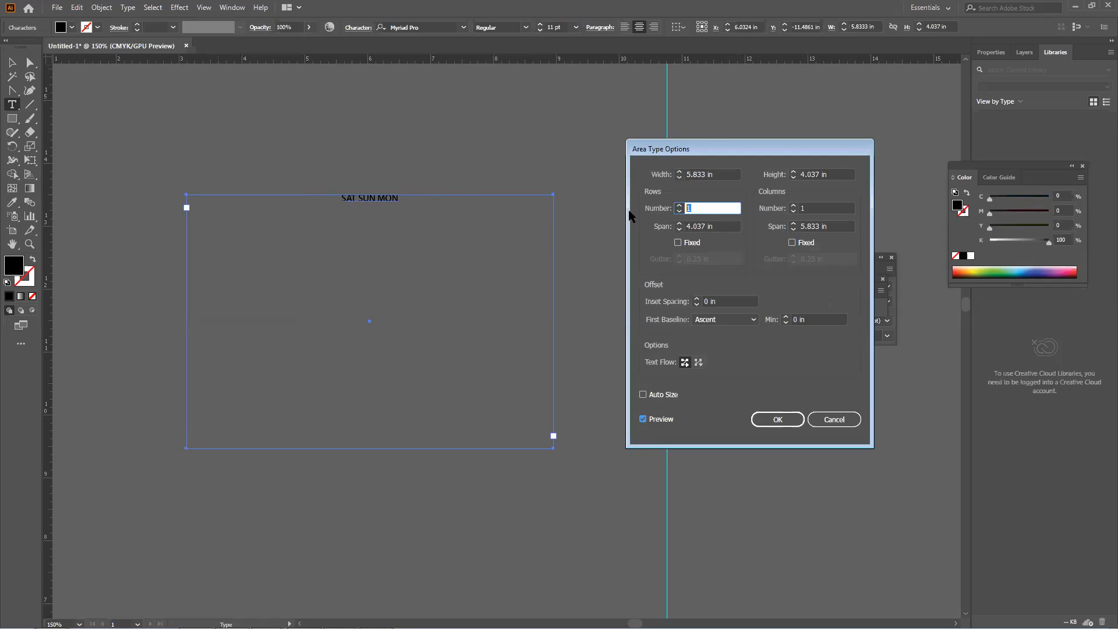
left_click(802, 208)
type("7")
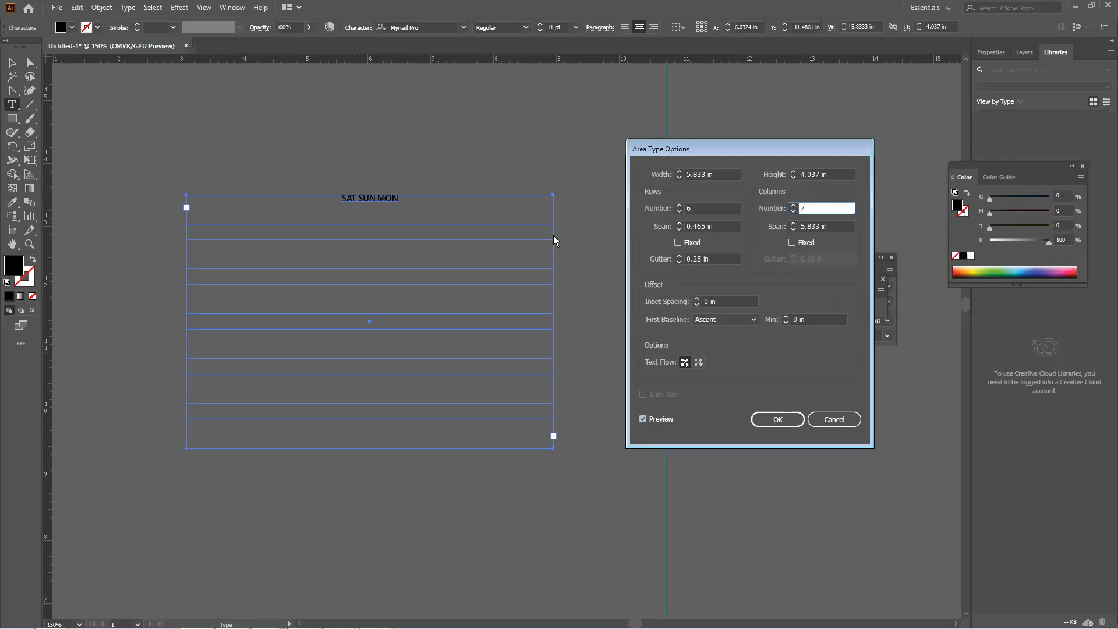
Set the row gutter to 0.188 in and apply the area type options
left_click(662, 420)
left_click(662, 419)
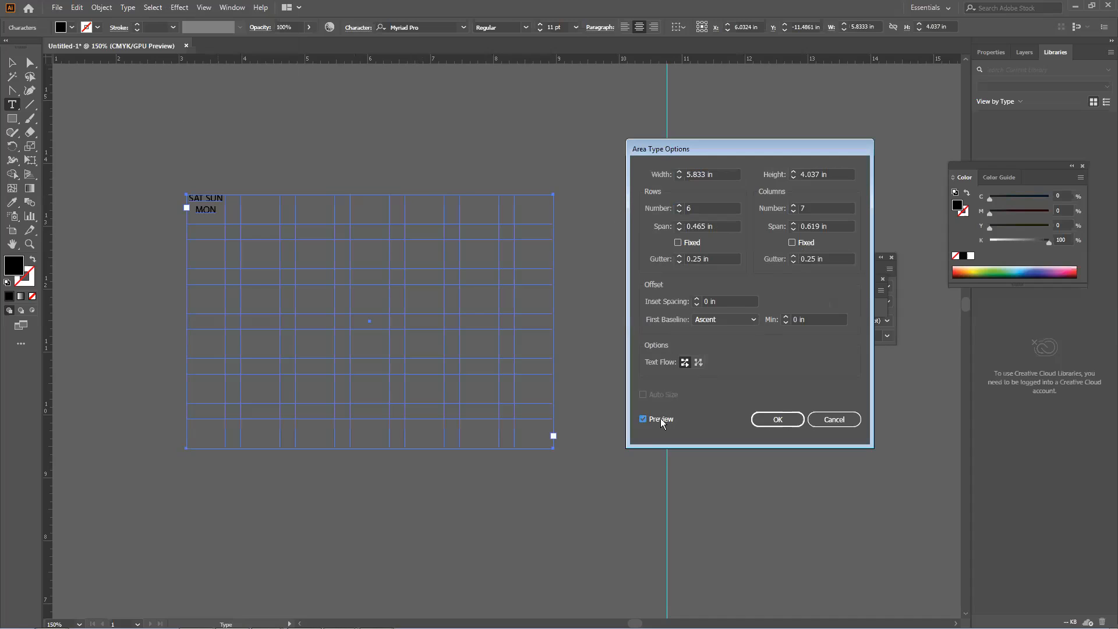
left_click(679, 262)
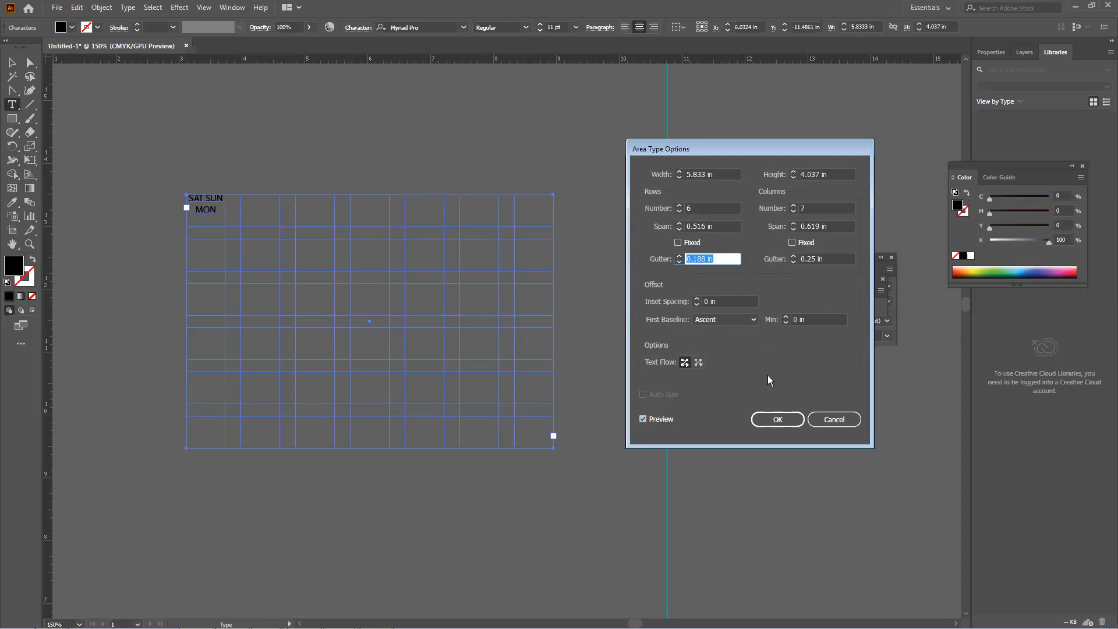
left_click(786, 420)
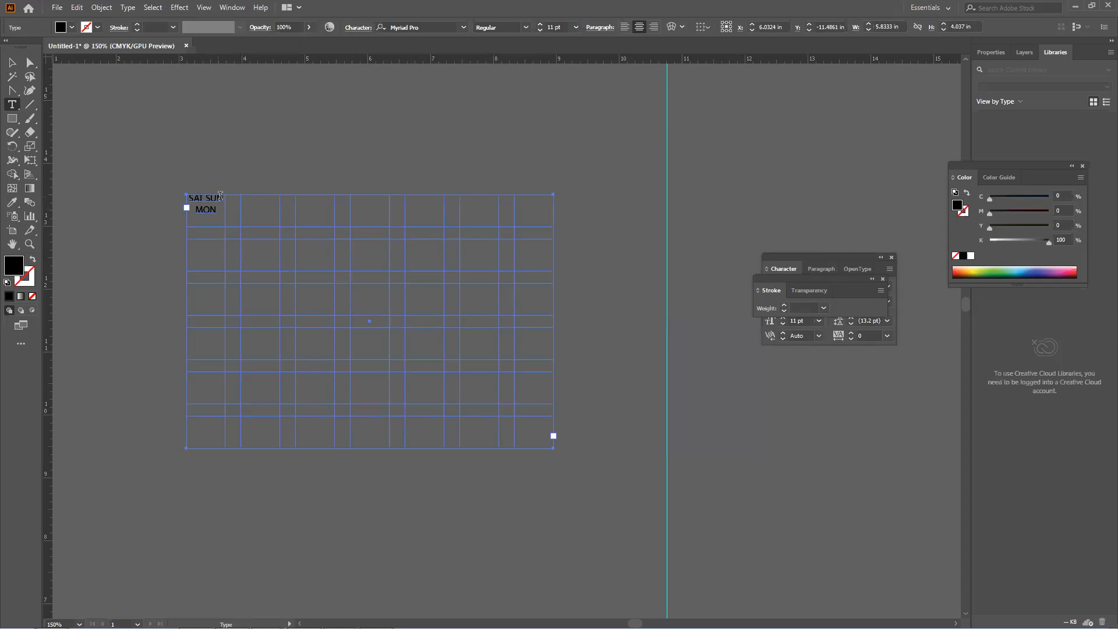
Set the font size of all the weekday text in the new grid to 20 pt
left_click(213, 208)
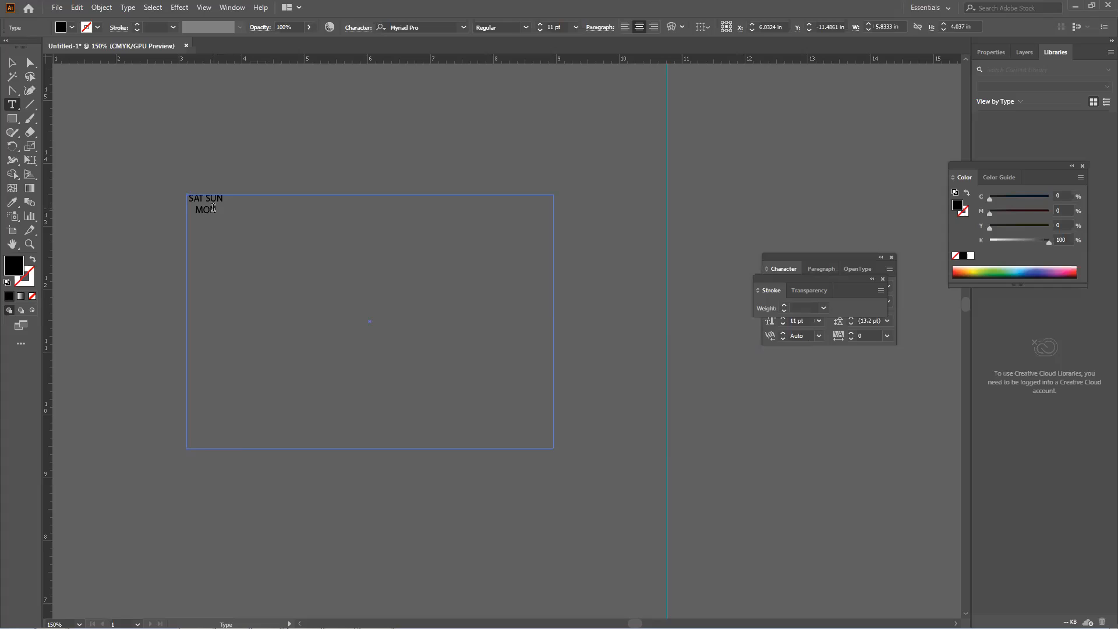
key("ctrl+a")
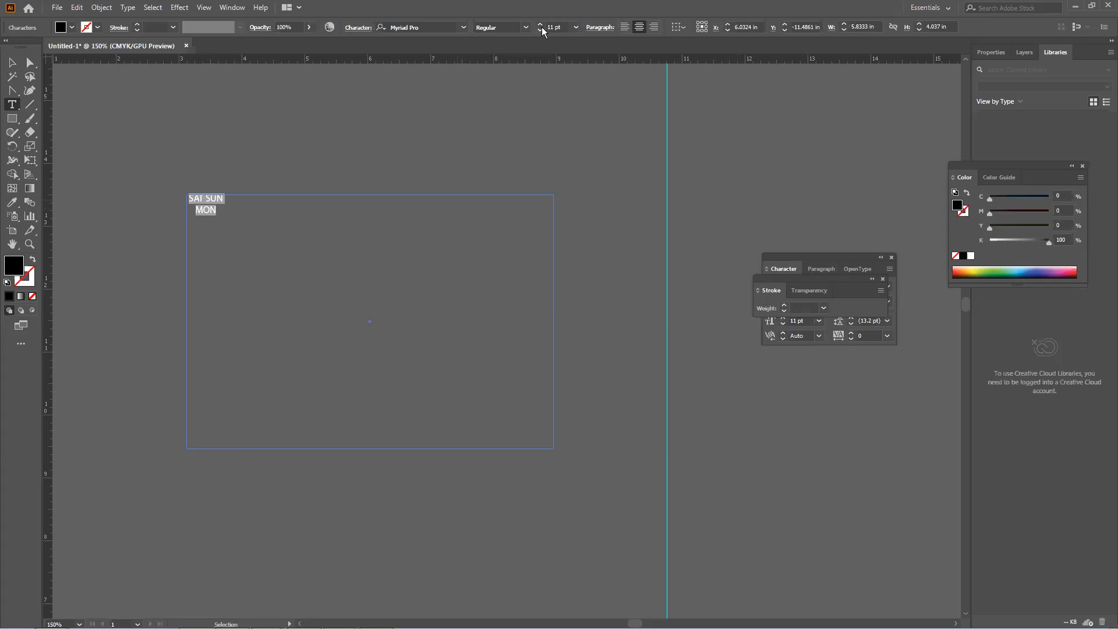
left_click(540, 25)
left_click(540, 24)
left_click(540, 24)
left_click(540, 25)
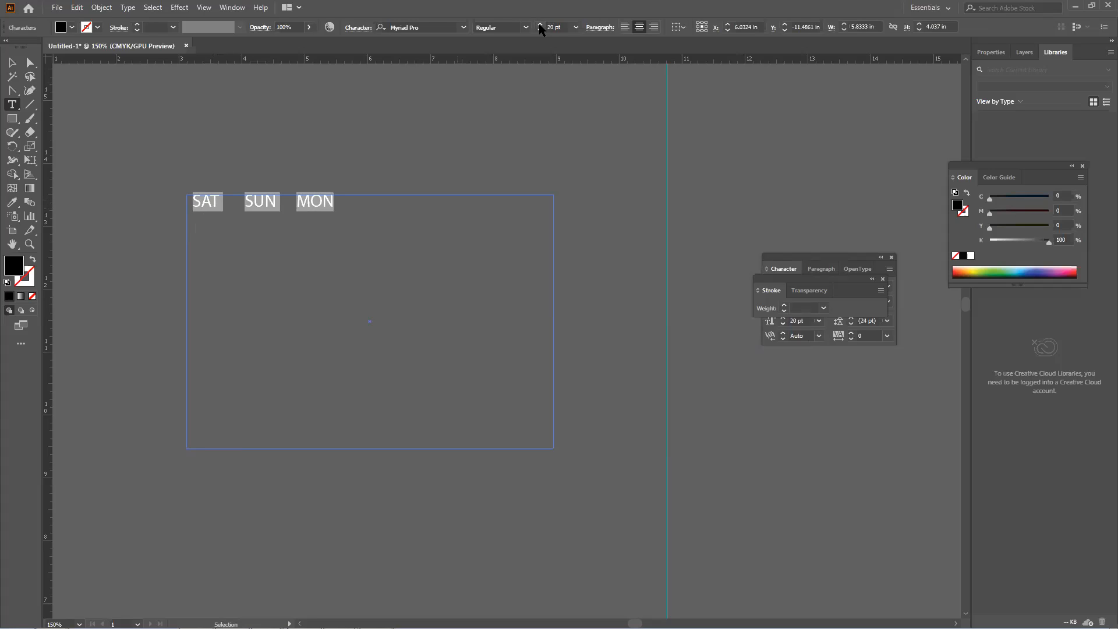
left_click(540, 25)
left_click(540, 29)
left_click(540, 30)
left_click(541, 29)
left_click(542, 26)
Compare the new SAT SUN MON grid with the full weekday row below it
left_click(12, 62)
scroll(260, 201, "down", 1)
scroll(307, 249, "down", 6)
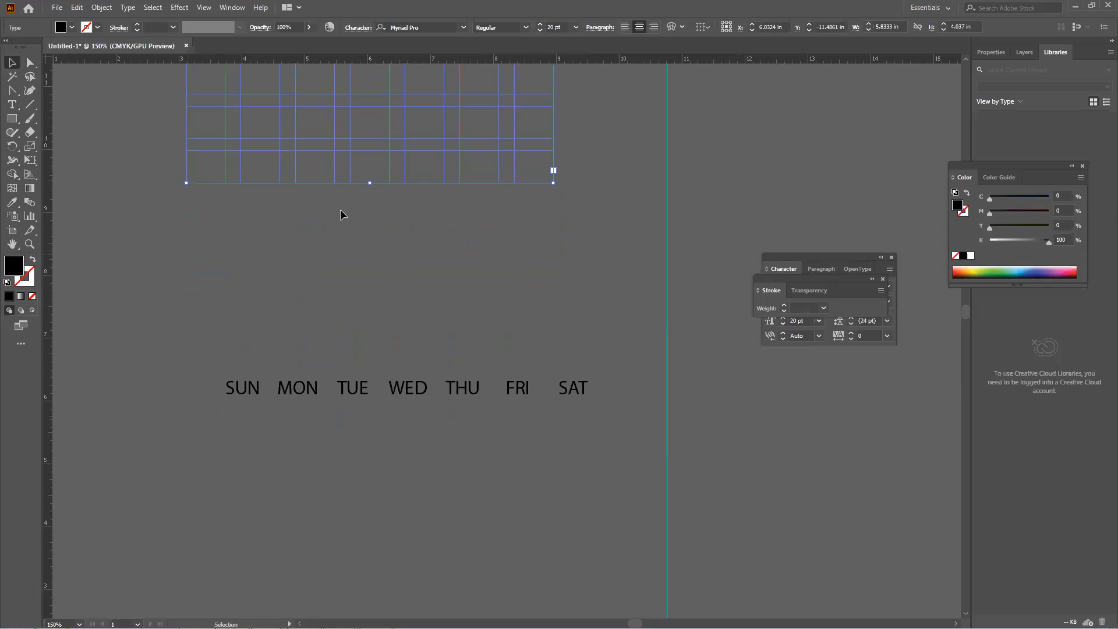
left_click(350, 154)
left_click(298, 178)
scroll(302, 187, "up", 6)
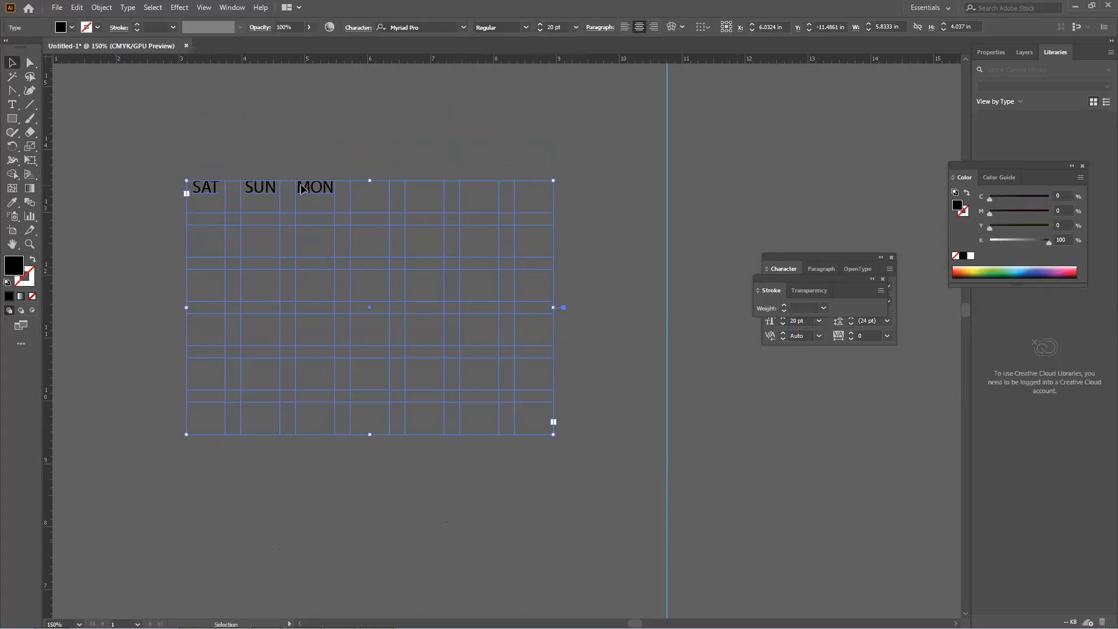
Draw a small text frame about 2.42 × 0.59 in above the SAT SUN MON grid
scroll(304, 185, "up", 2)
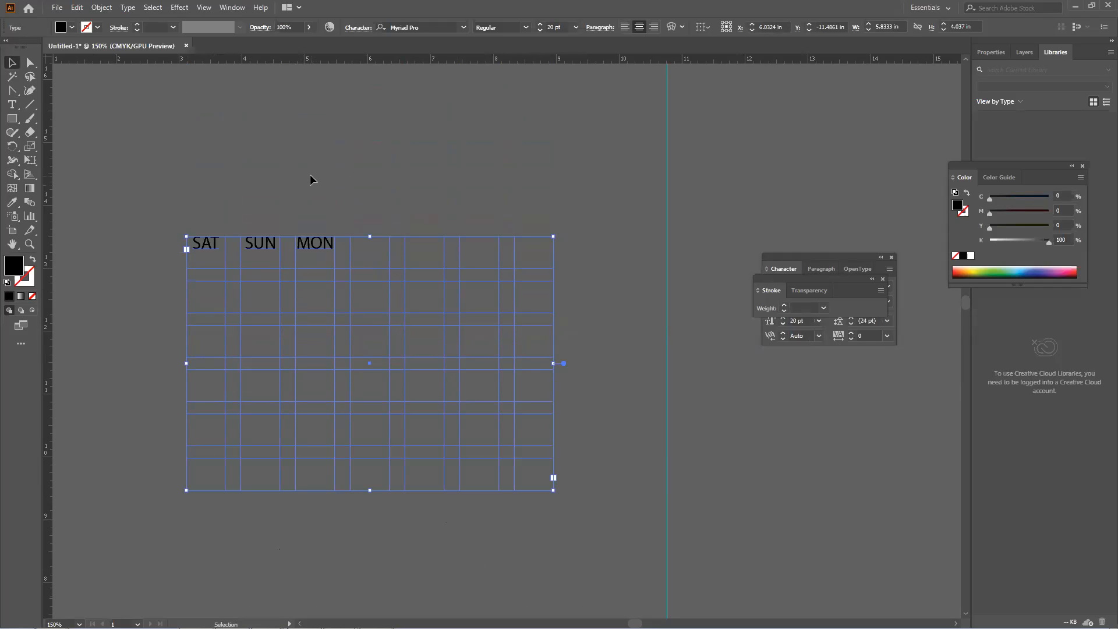
left_click(12, 104)
left_click_drag(200, 114, 351, 151)
Divide the small Lorem ipsum frame into 6 rows and 7 columns in its area type options, with the preview on
left_click(156, 7)
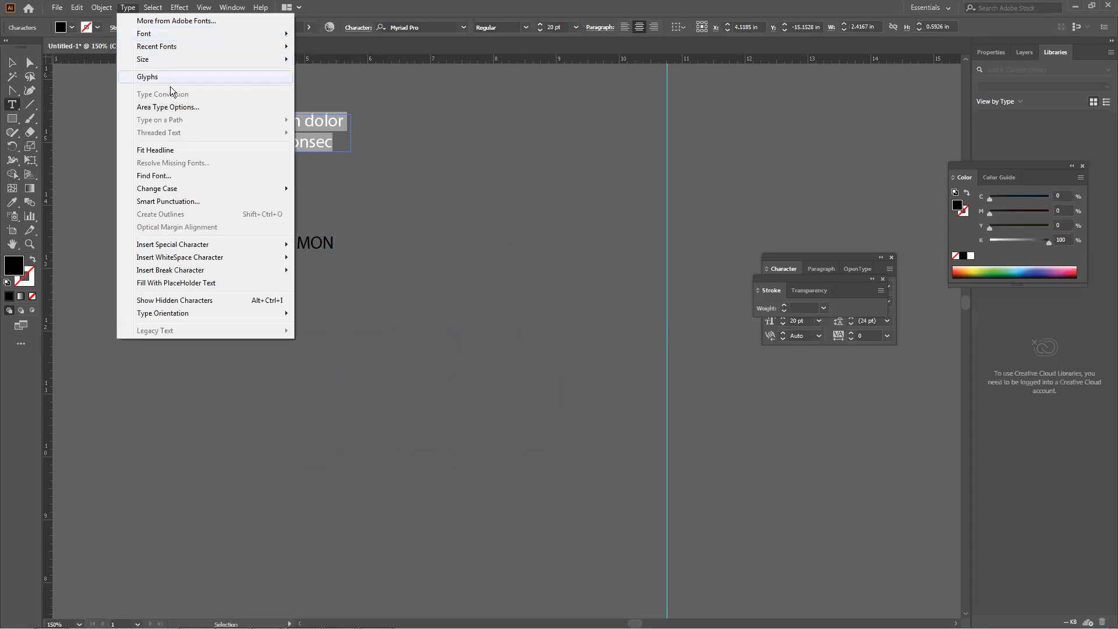
left_click(169, 107)
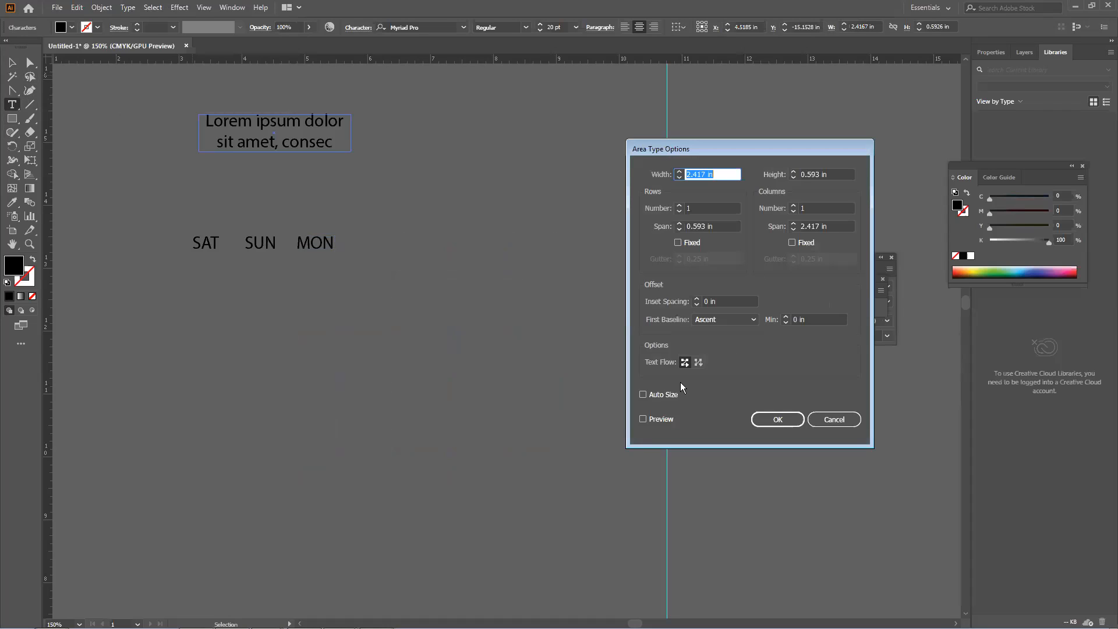
left_click(666, 420)
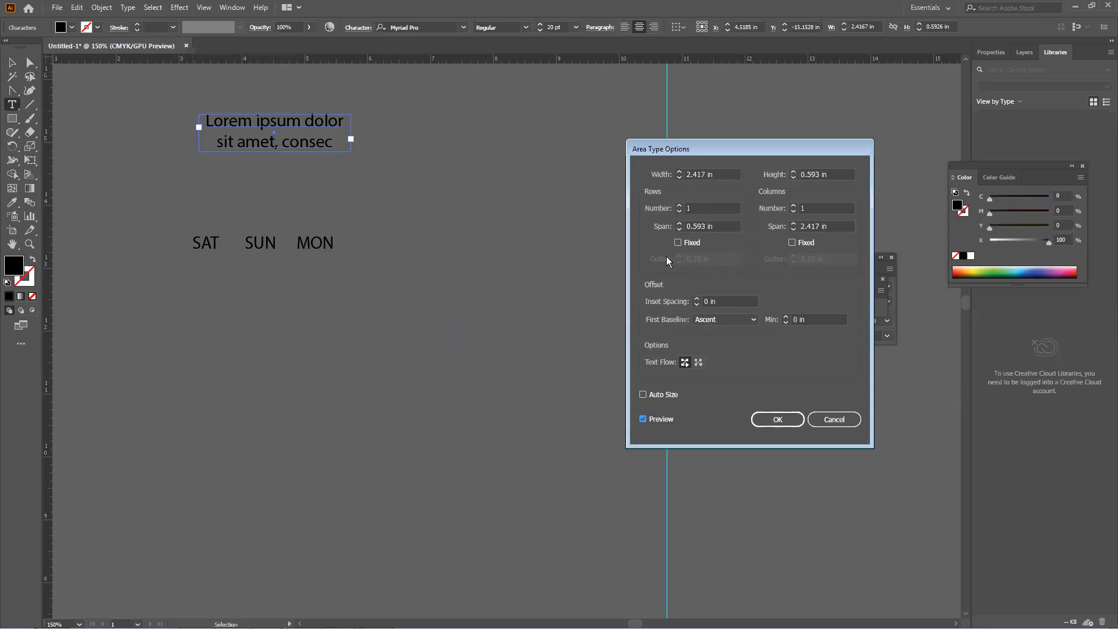
left_click_drag(780, 149, 845, 138)
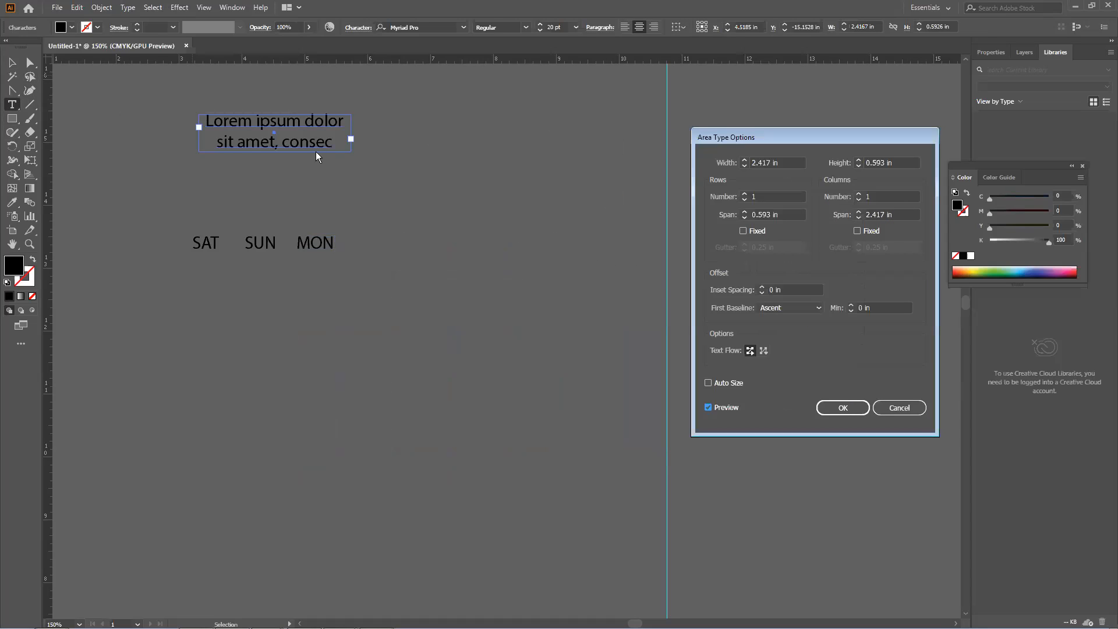
left_click_drag(767, 197, 697, 197)
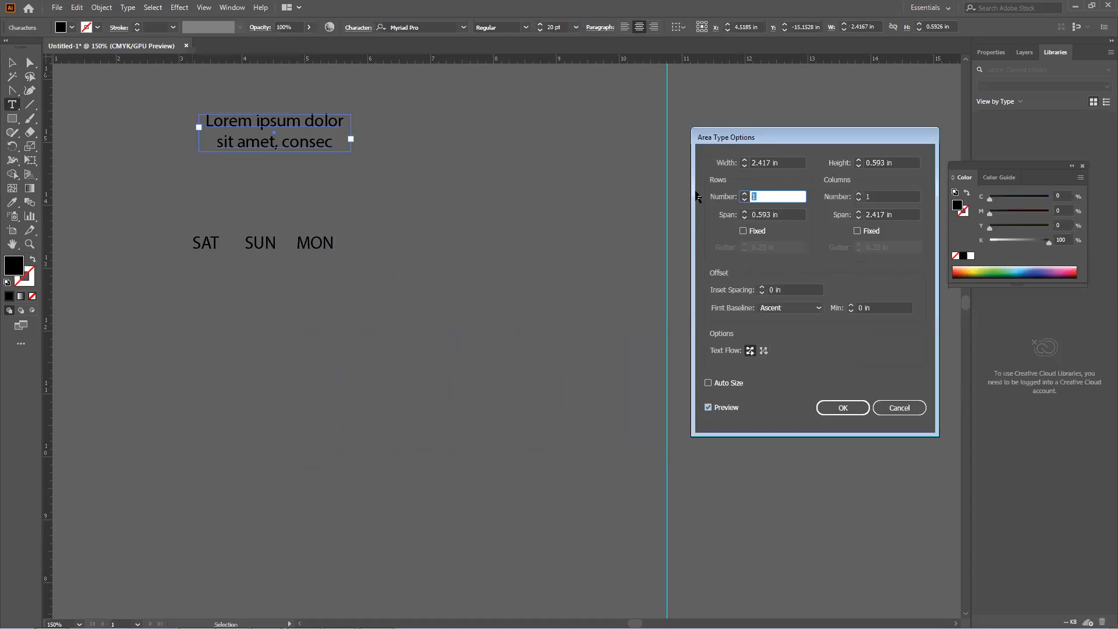
type("6")
key("Tab")
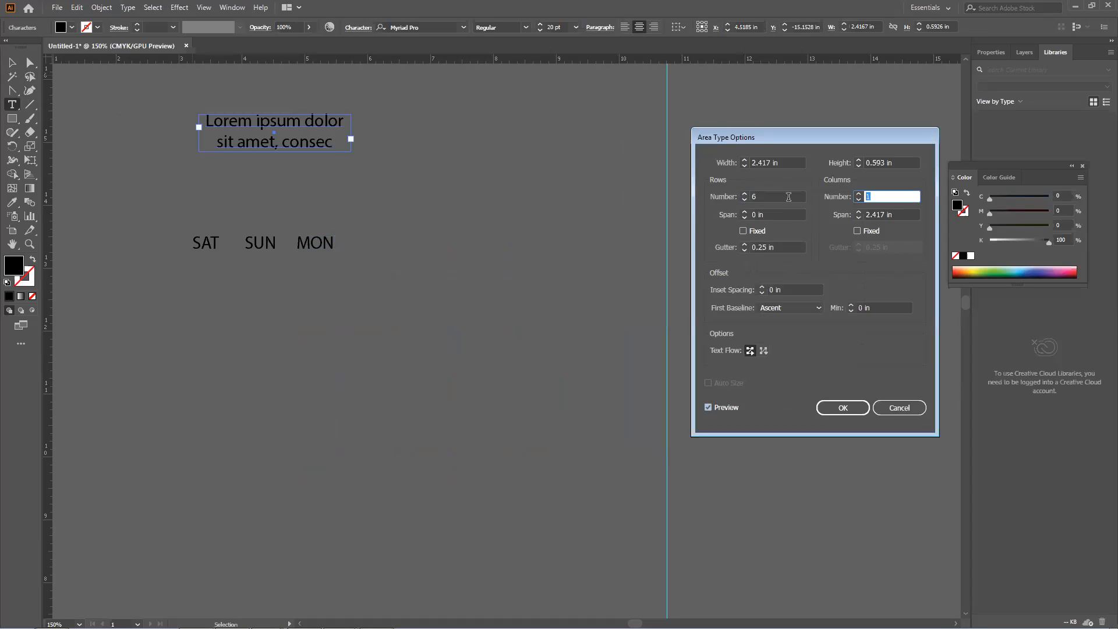
type("7")
left_click(713, 409)
left_click(718, 409)
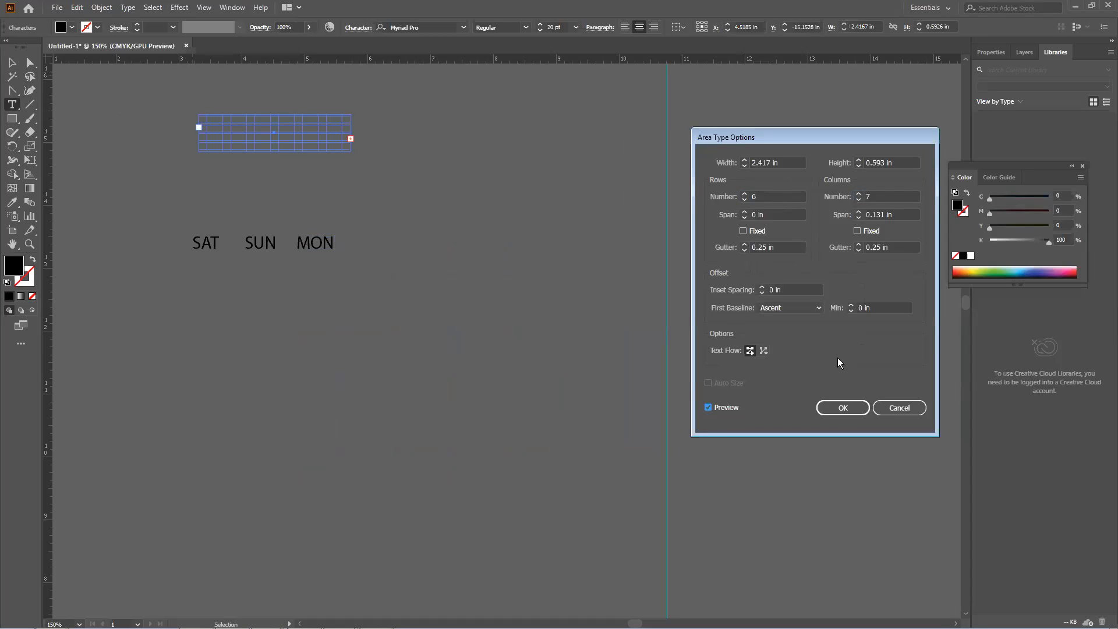
Enlarge the small frame to 3.188 in wide and 2.563 in high
left_click(744, 160)
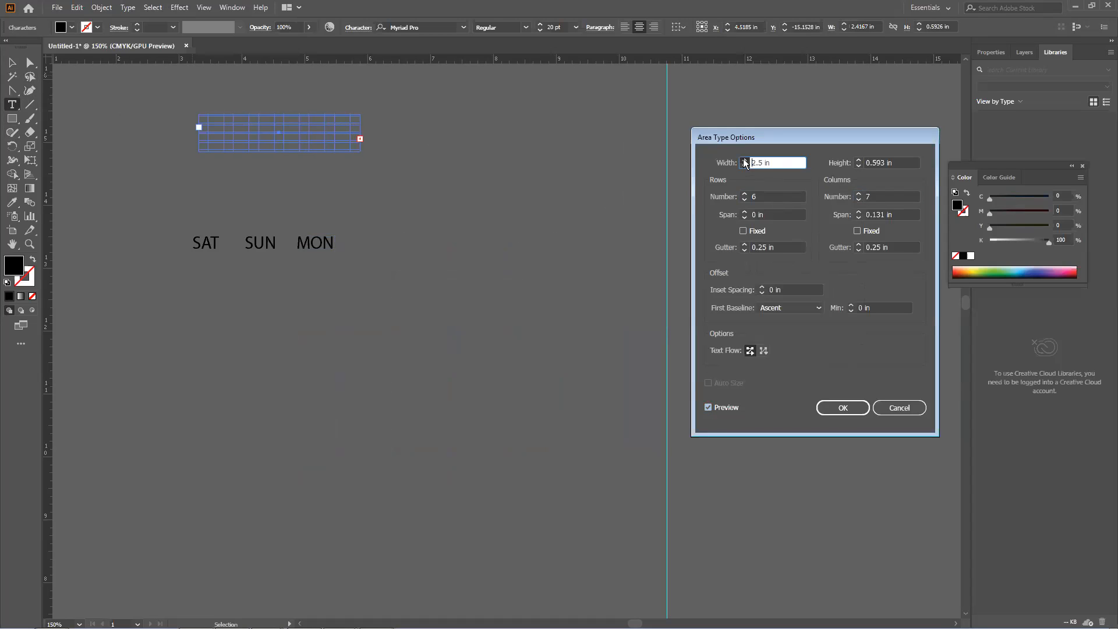
key("Tab")
type("2")
left_click(858, 160)
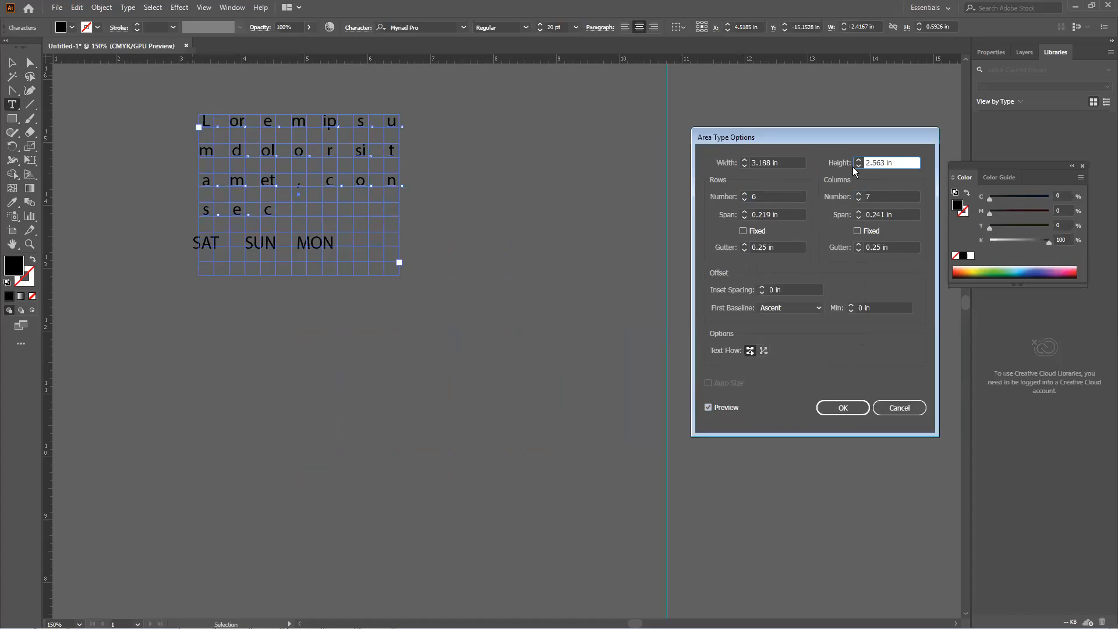
Try an inset spacing of 0.063 in and a Fixed first baseline, return the baseline to Ascent, and cancel the area type options
left_click(762, 287)
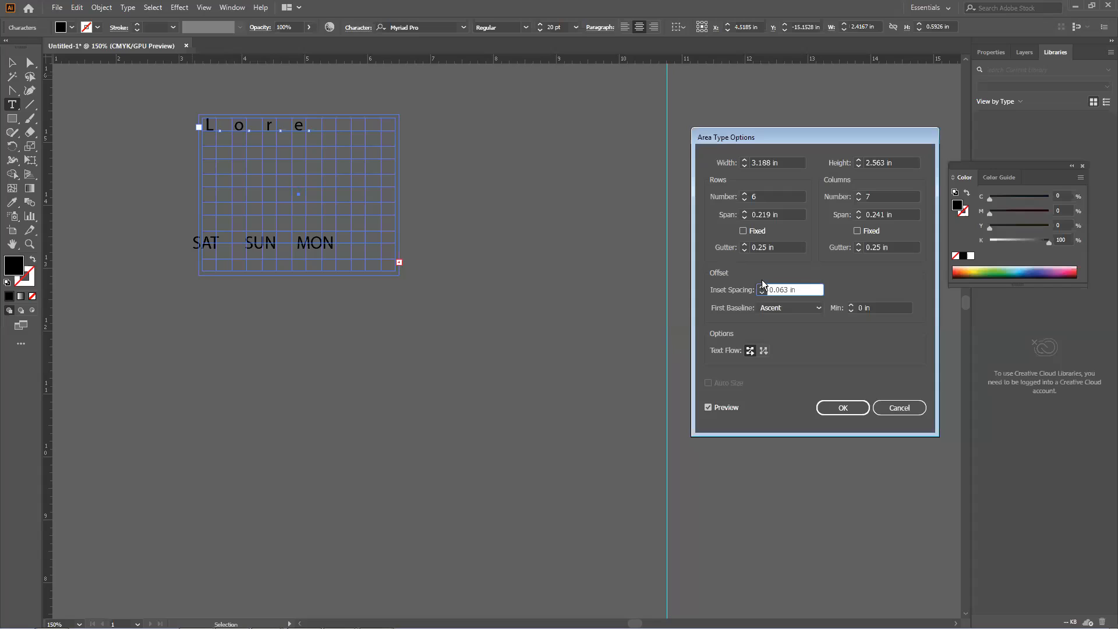
left_click(762, 292)
left_click(775, 307)
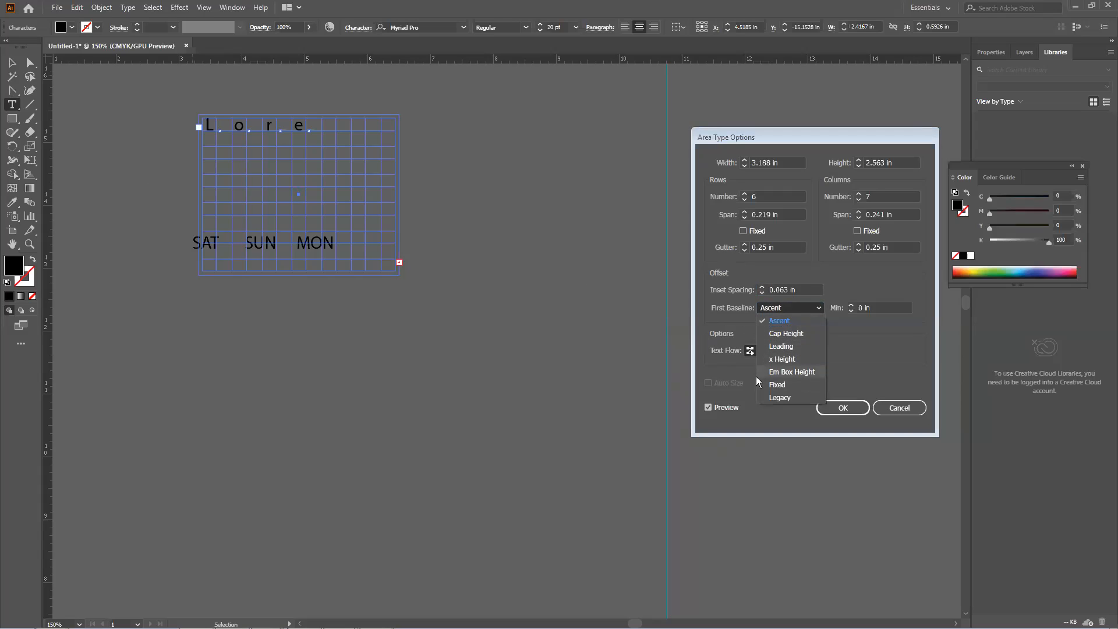
left_click(786, 385)
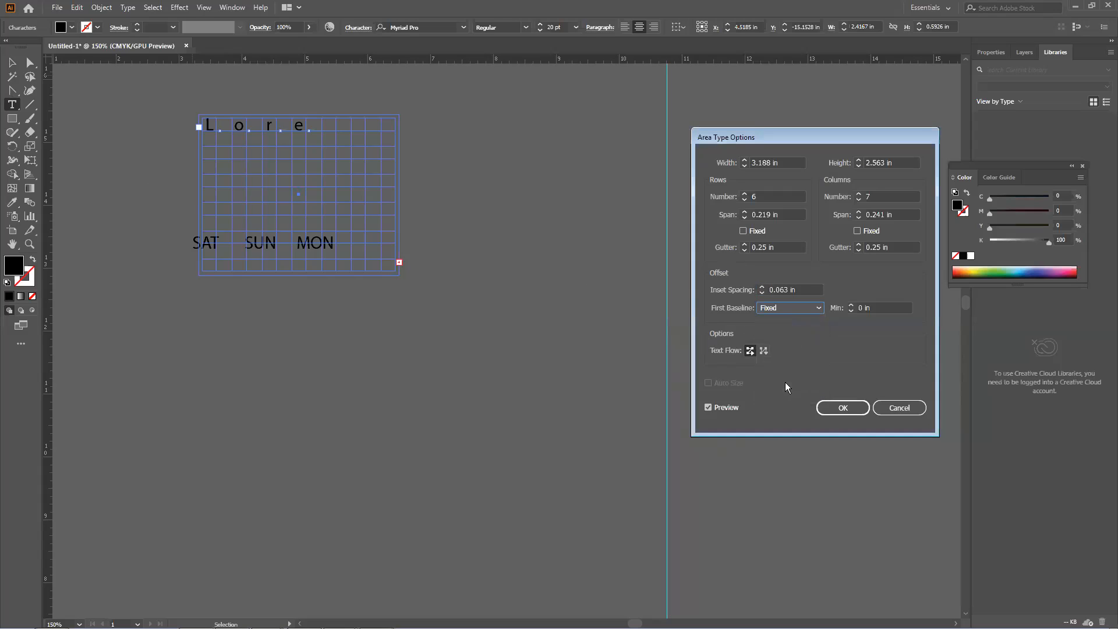
left_click(778, 308)
left_click(779, 321)
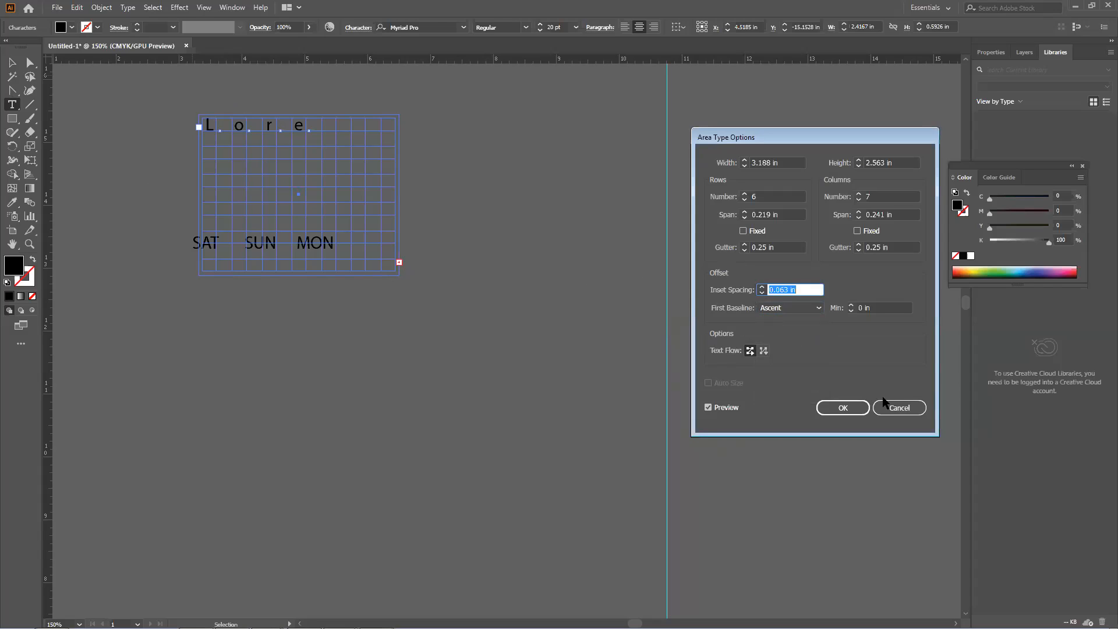
left_click(900, 408)
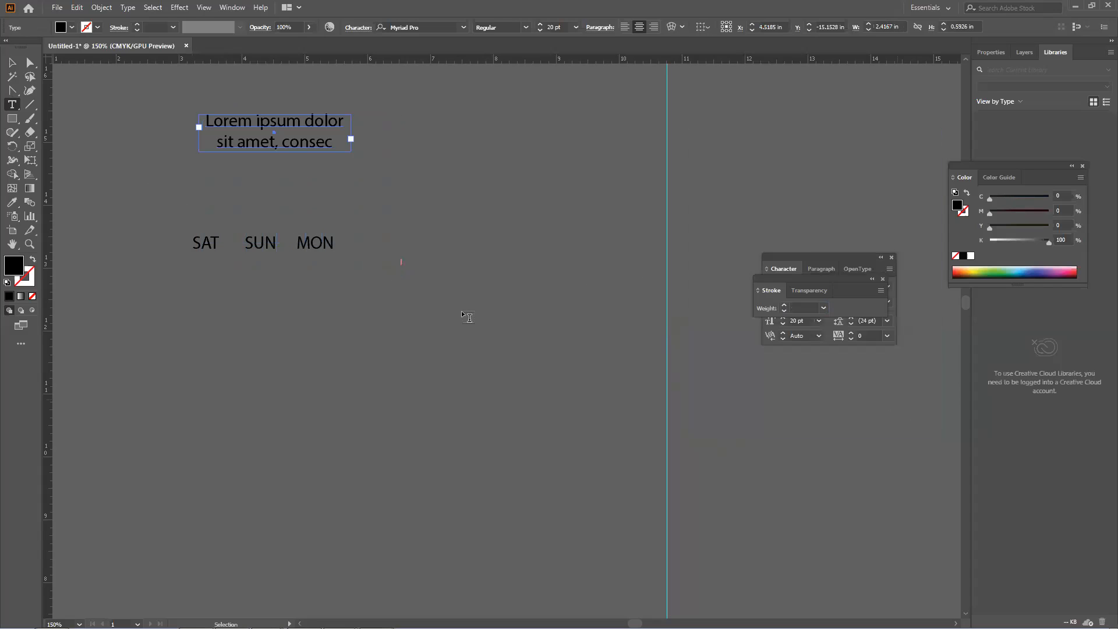
Draw a text frame about 7.07 × 3.96 in between the two weekday rows and clear its placeholder text
left_click(11, 60)
left_click(362, 154)
left_click(245, 149)
scroll(138, 144, "down", 4)
key("t")
left_click_drag(129, 209, 573, 458)
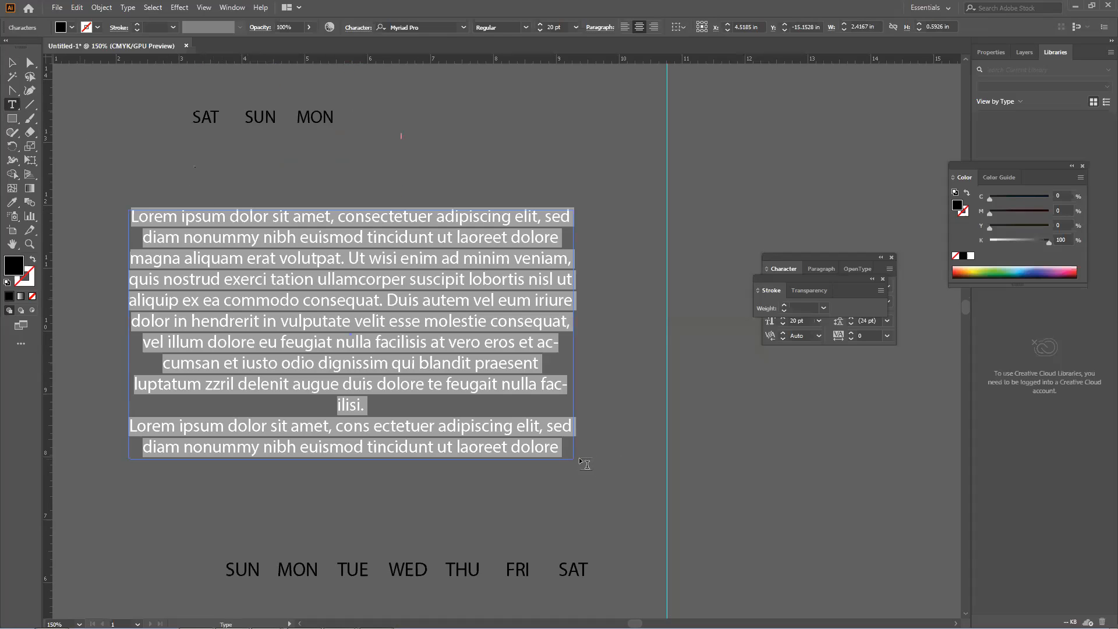
key("BackSpace")
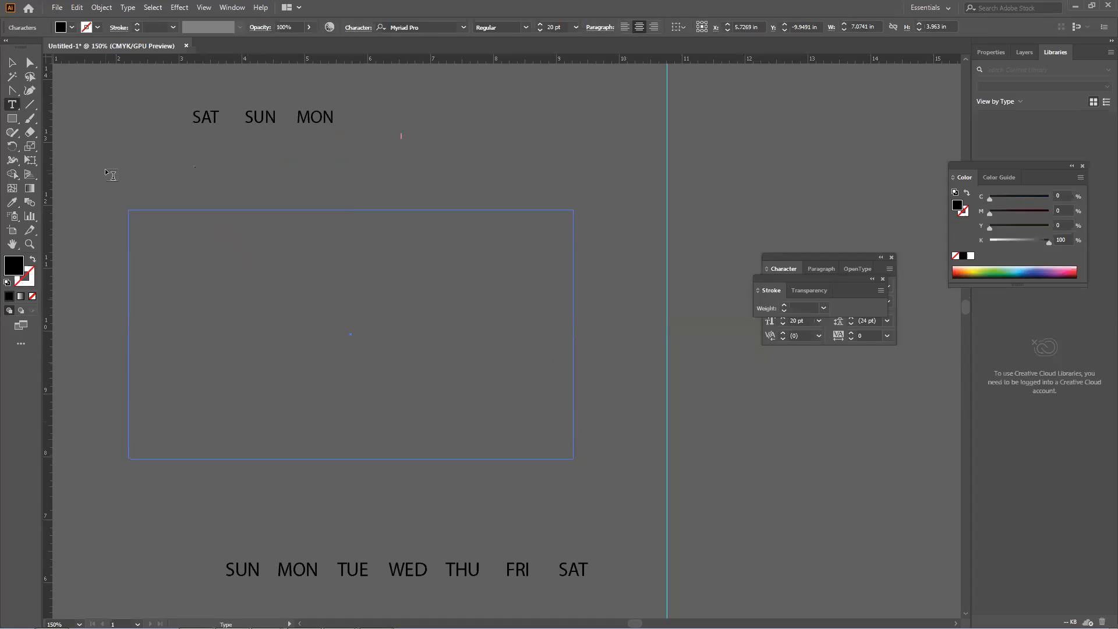
Divide the empty frame into 6 rows and 7 columns, reduce the row gutter, and apply the area type options
left_click(127, 8)
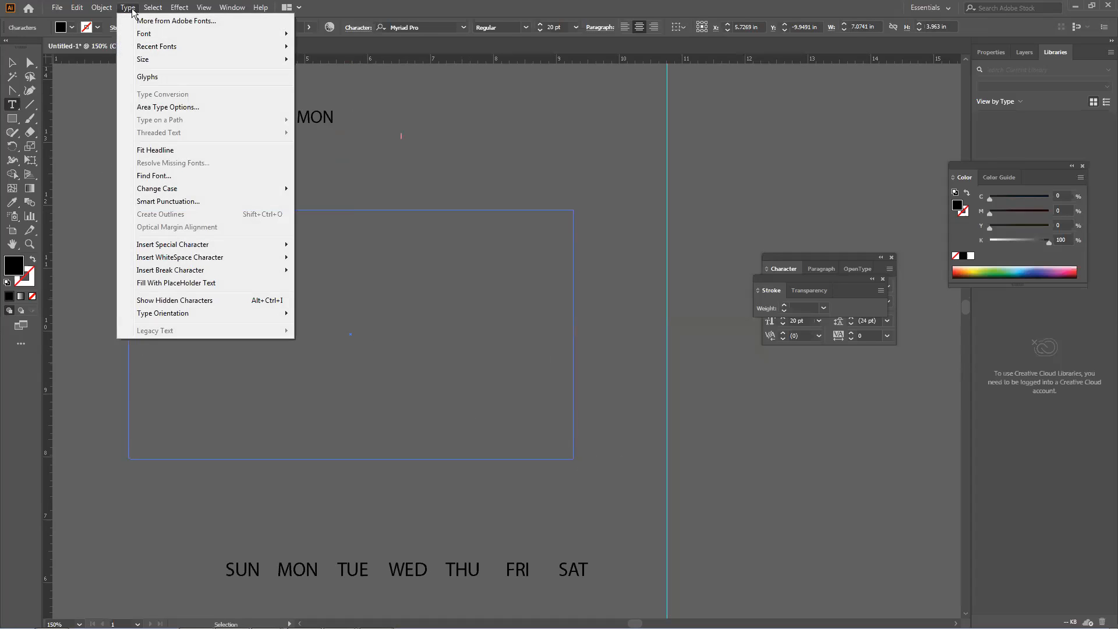
left_click(169, 107)
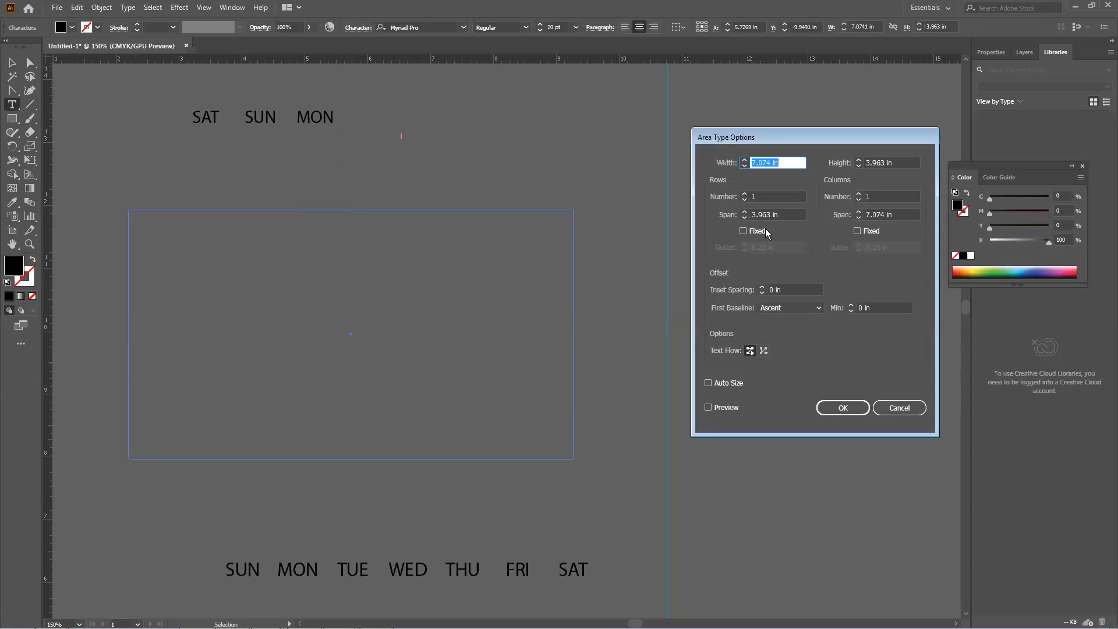
left_click(750, 196)
type("6")
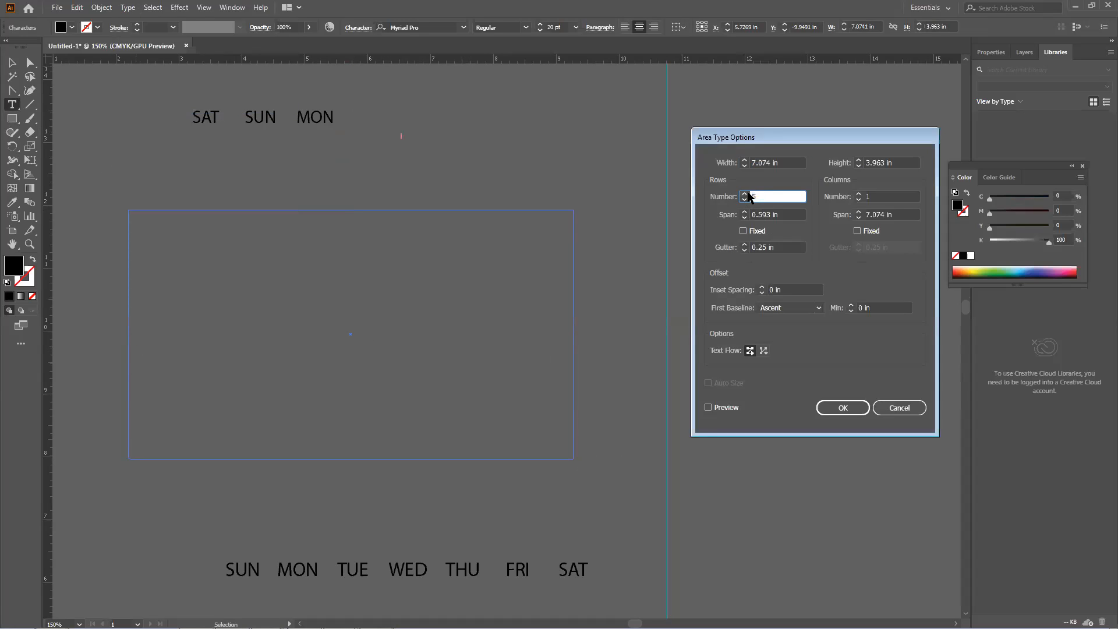
left_click(873, 196)
type("7")
left_click(708, 407)
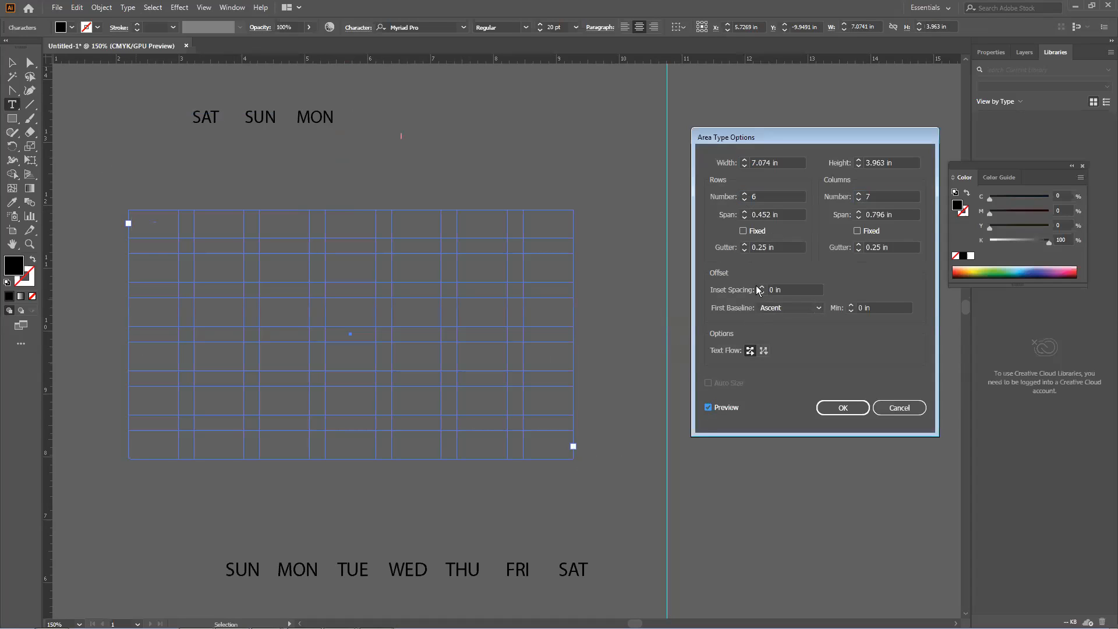
left_click(745, 250)
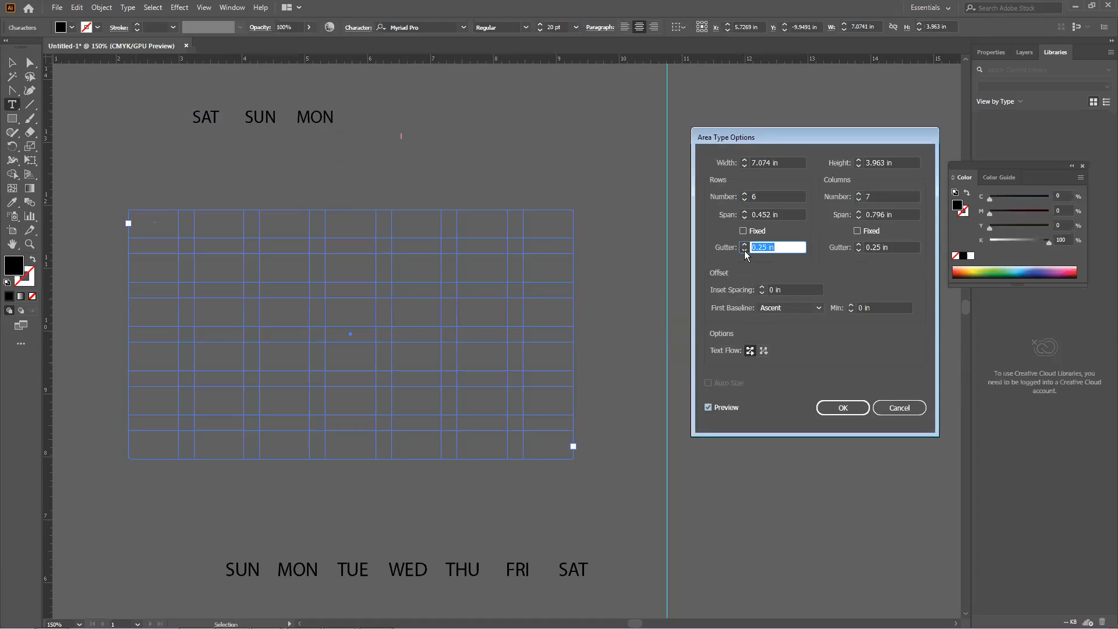
left_click(846, 407)
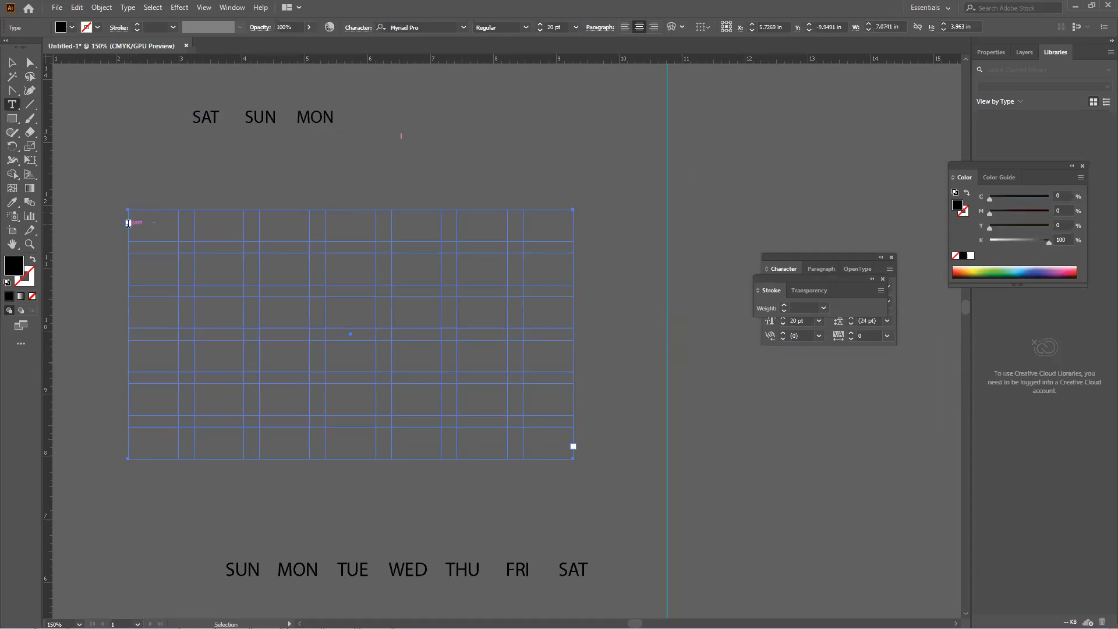
Enter the test lines DFDFDGFGFG, GCJMCGHVJGHBJKH and DFGF starting at the new frame's in port
left_click(129, 221)
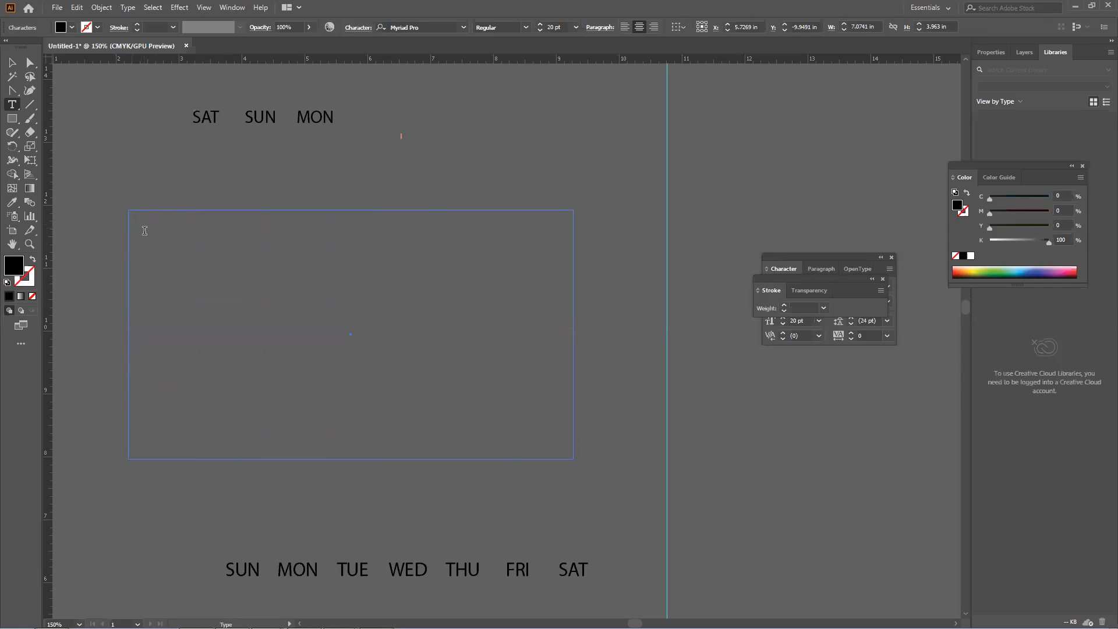
key("Escape")
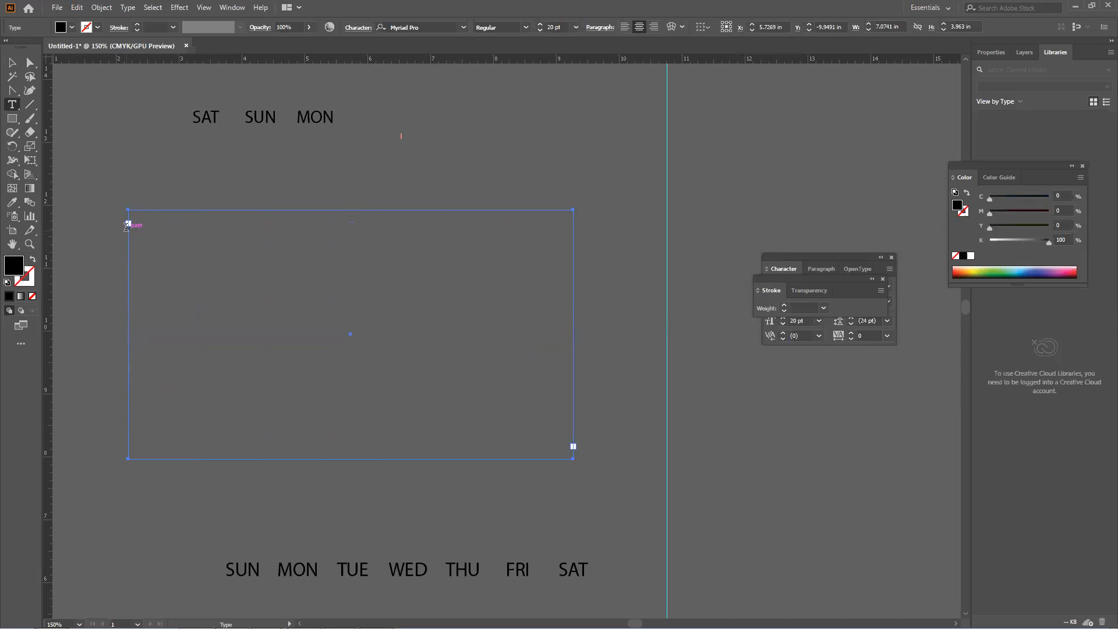
left_click(126, 225)
type("DFDFDGFGFG")
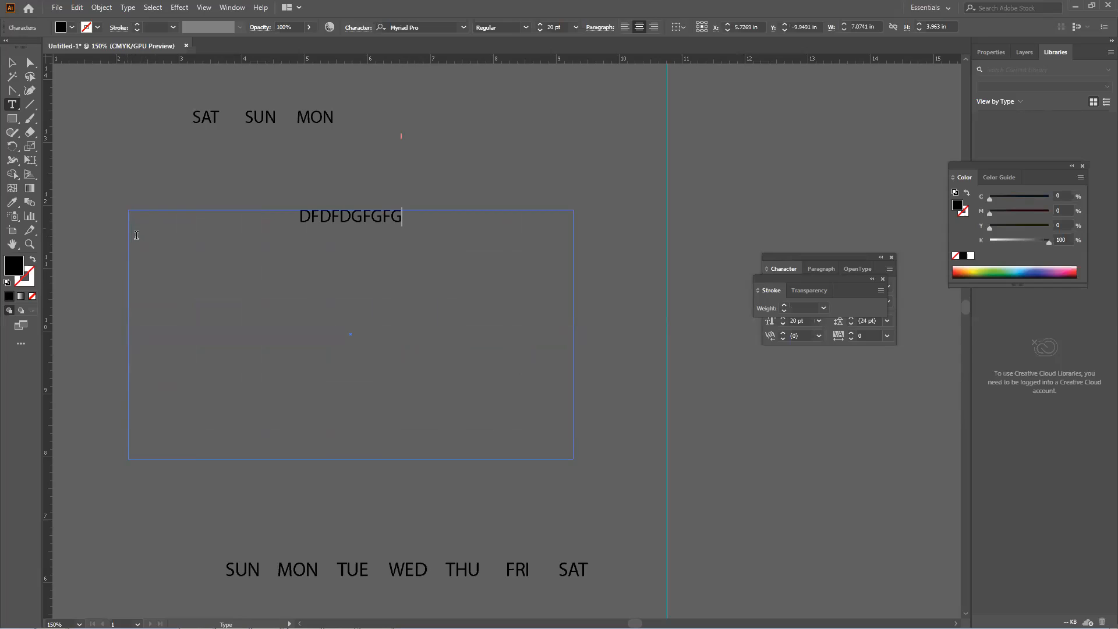
key("Return")
type("GCJMCGHVJGHBJKH")
key("Return")
type("DFGF")
Finish editing and delete the frame holding the test text
key("Escape")
left_click_drag(381, 231, 376, 222)
key("Delete")
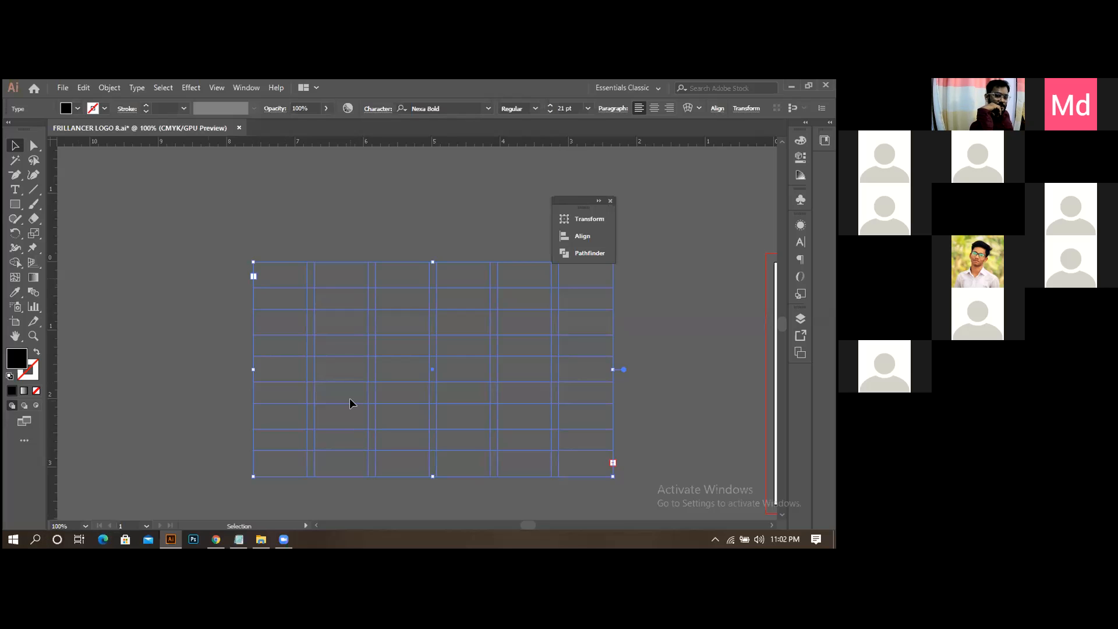
In FRILLANCER LOGO 8.ai, try to enter sample letters from the five-row, six-column grid's in port, and delete the separate text line
key("t")
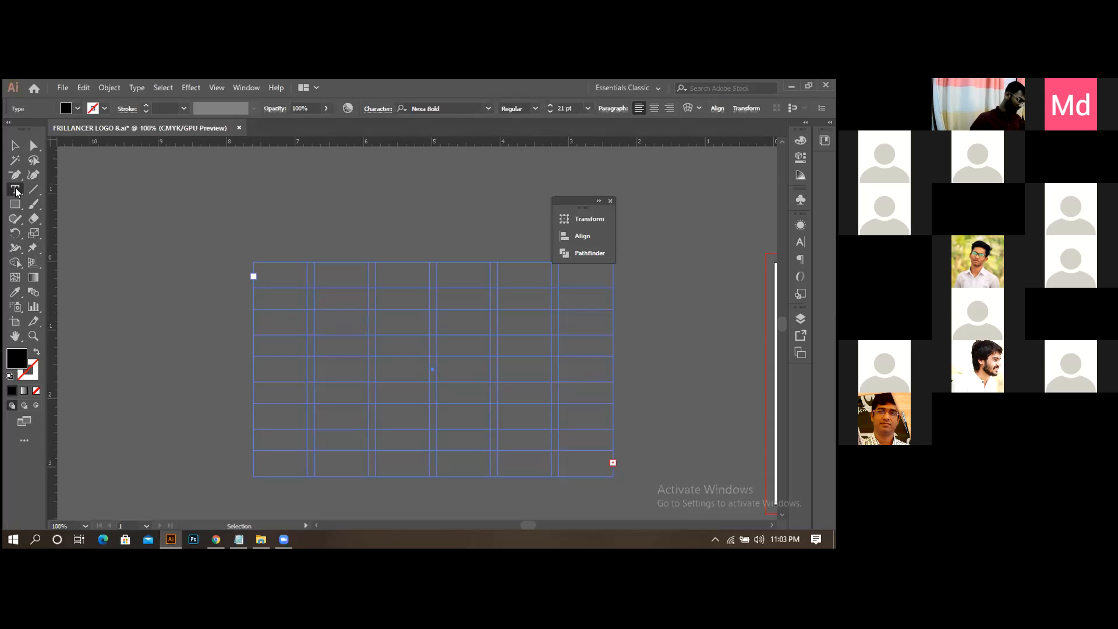
left_click(16, 190)
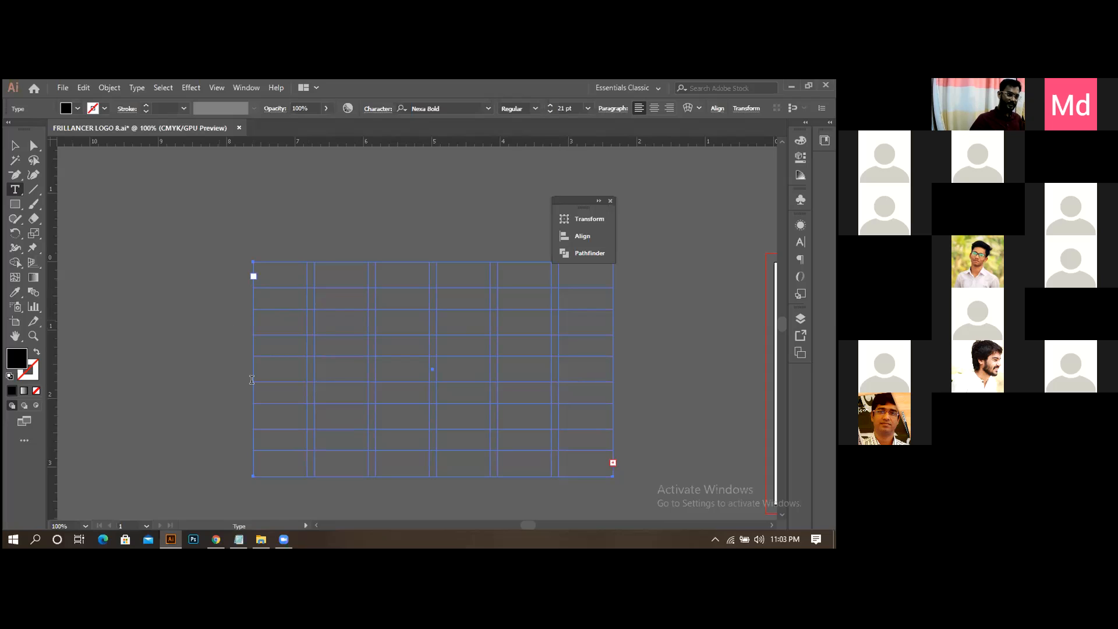
left_click(252, 274)
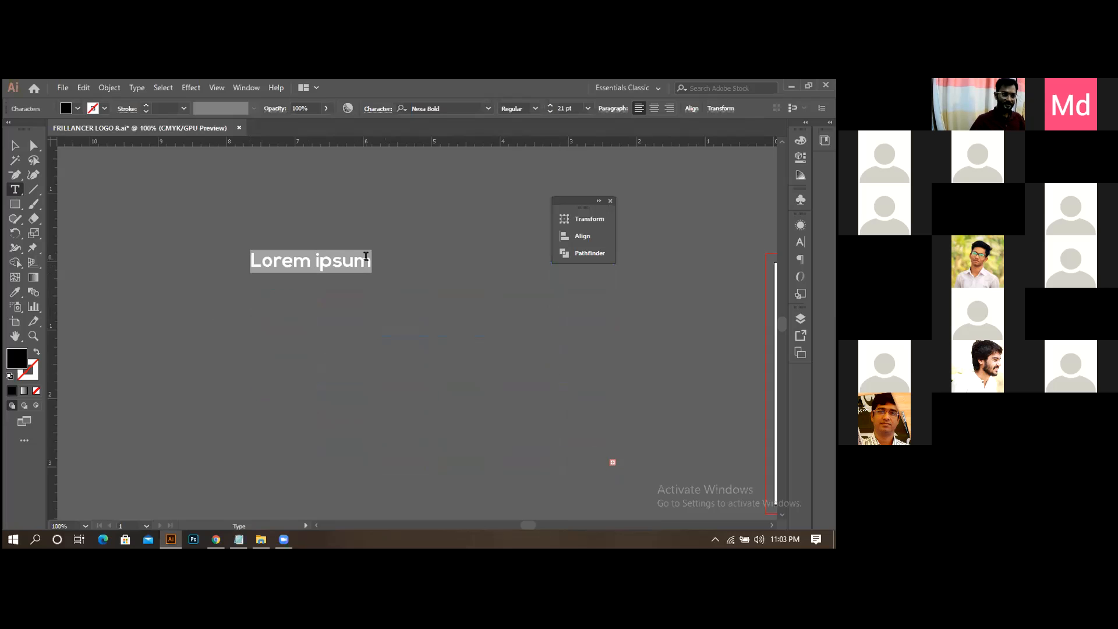
left_click(371, 260)
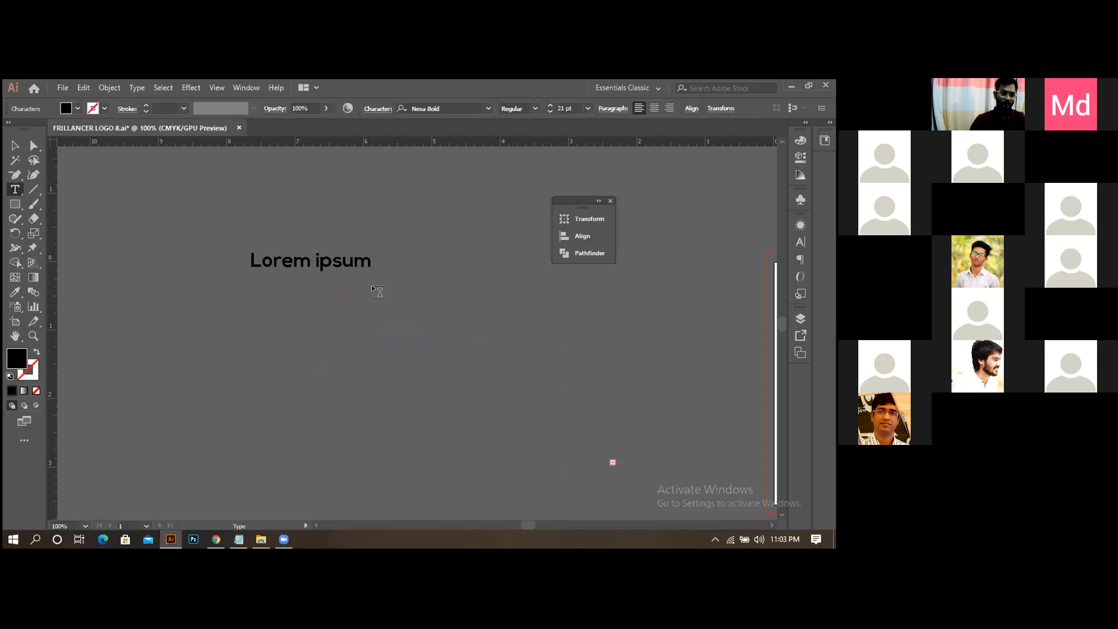
type("GHDYFHTFHF")
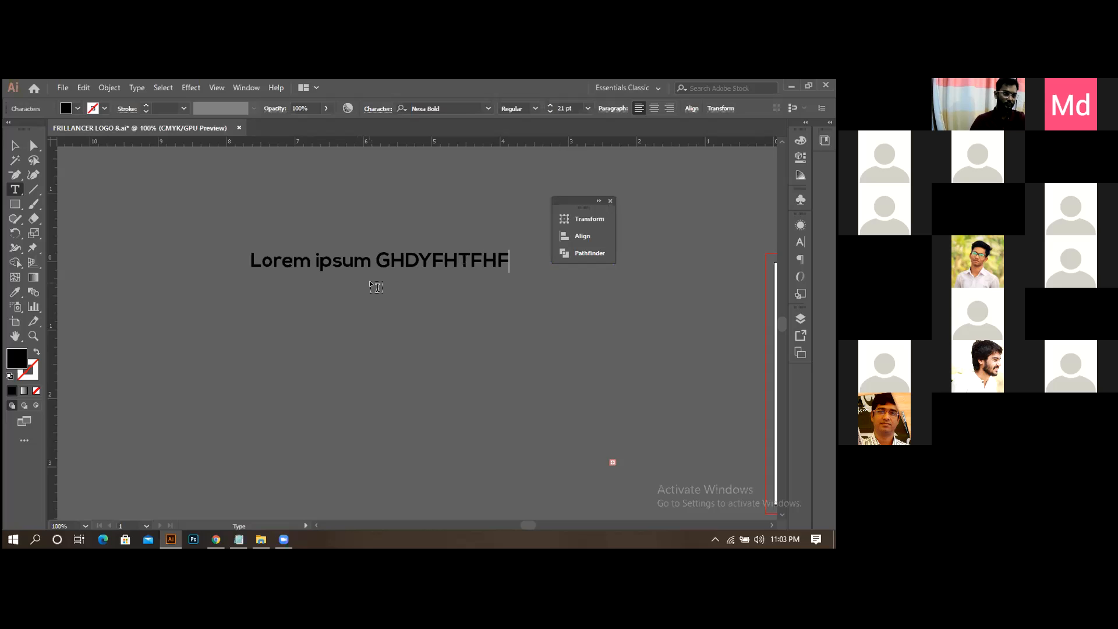
type("GHJ GGHJGY HGFHFGH")
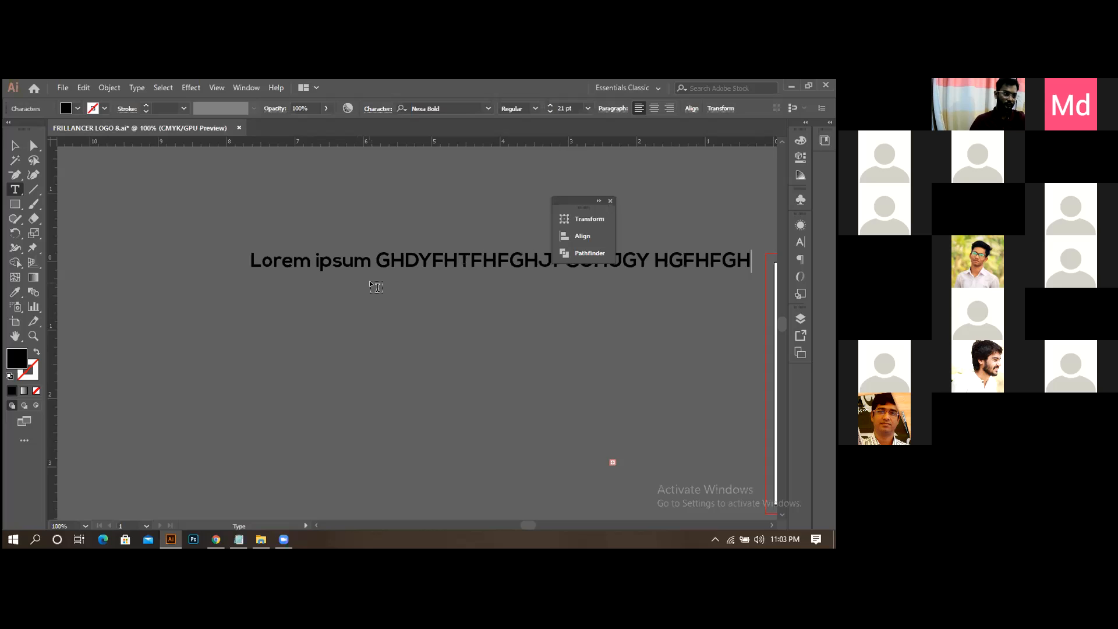
type("JFG")
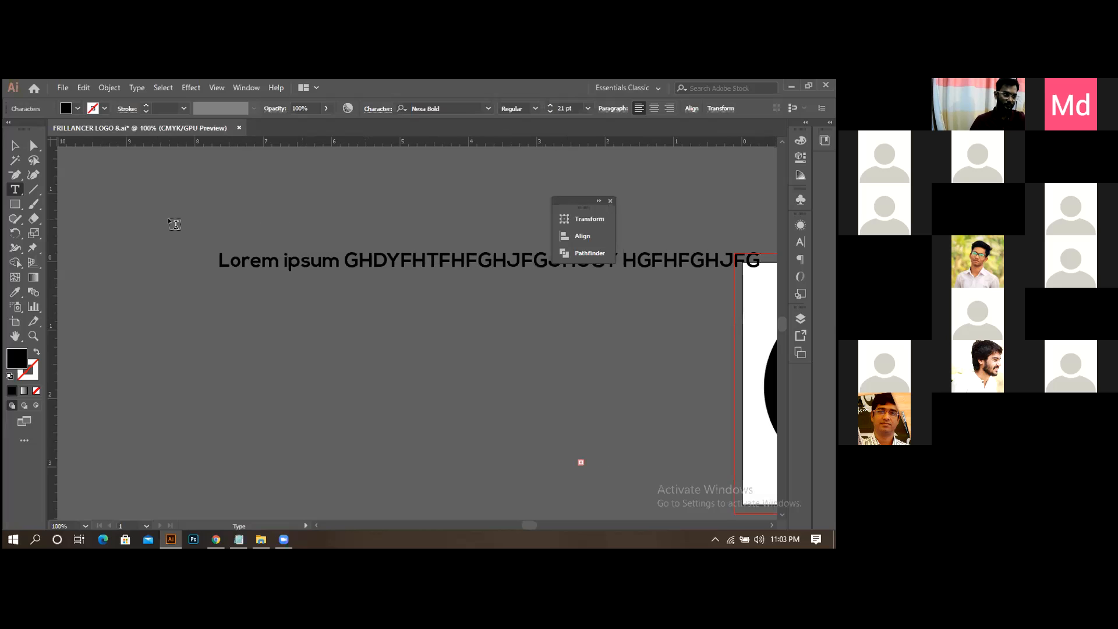
left_click(11, 147)
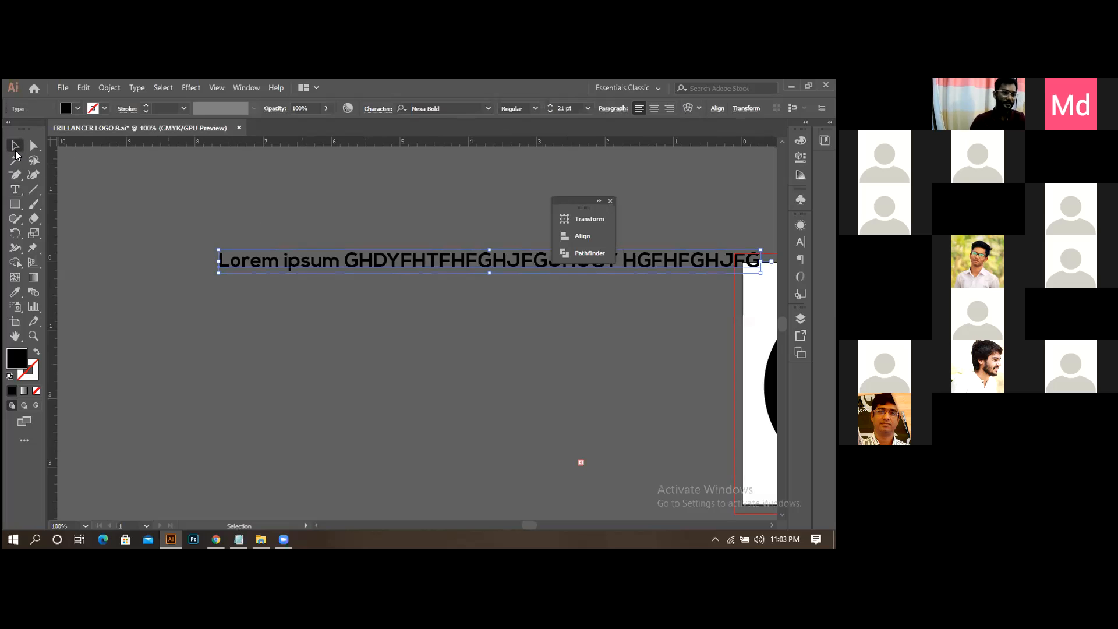
key("Delete")
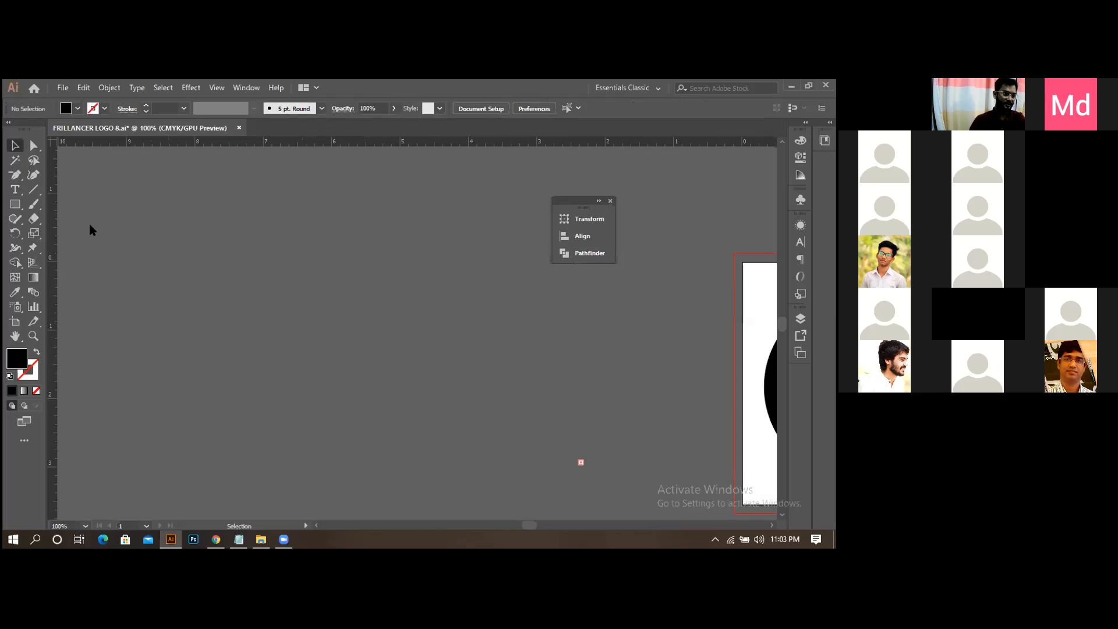
Draw an area text frame about 4.08 by 1.93 in on the empty canvas beside the artboard and clear its placeholder text
left_click(16, 189)
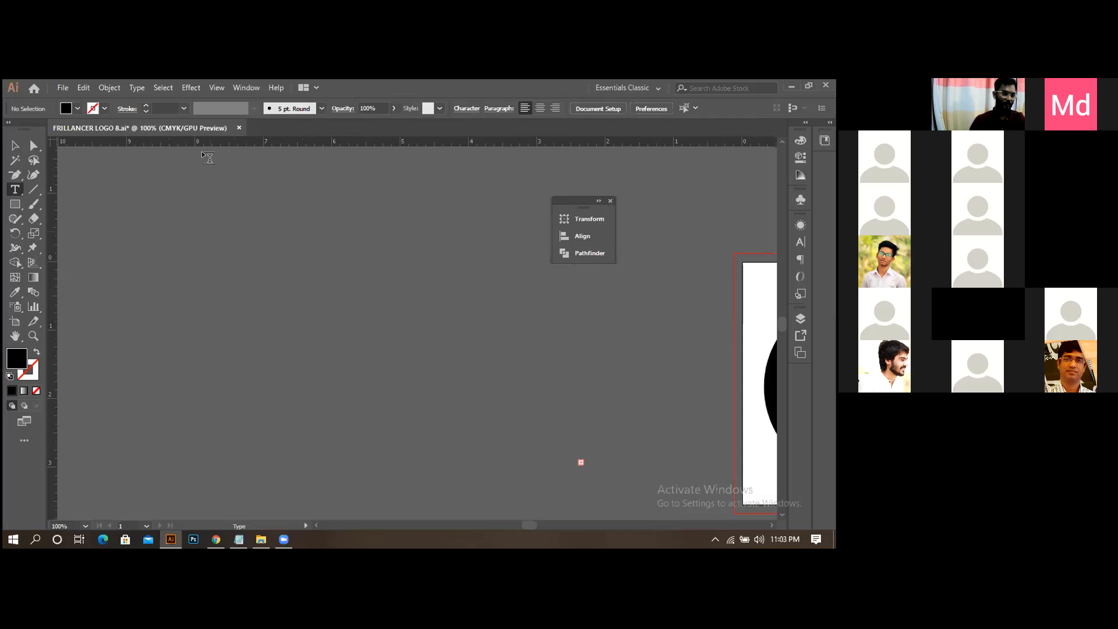
left_click_drag(154, 194, 432, 325)
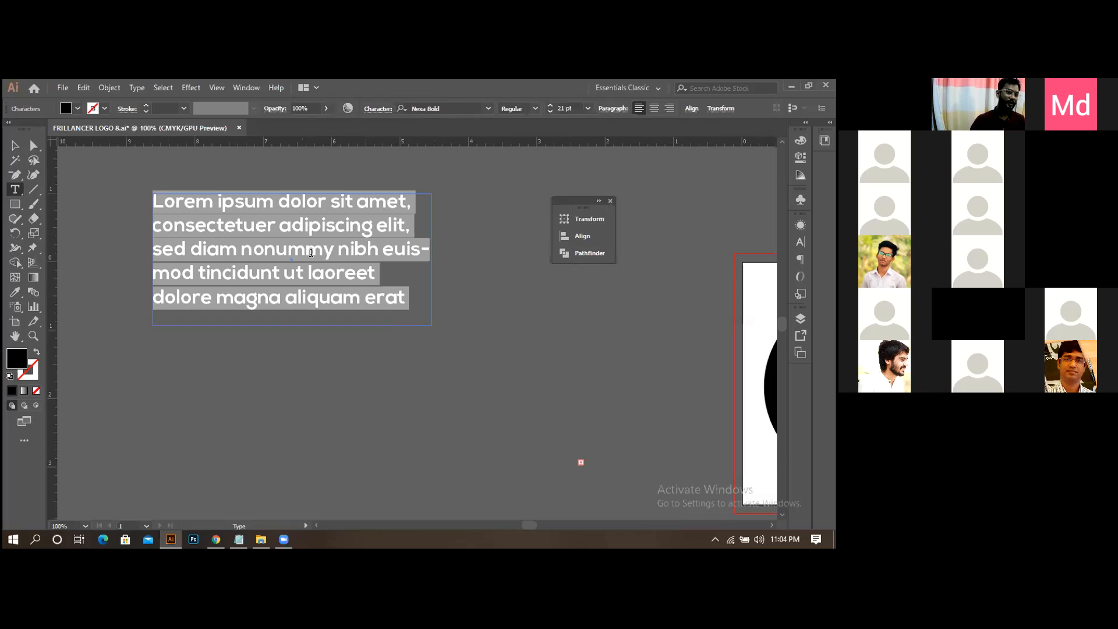
key("BackSpace")
scroll(311, 253, "up", 1)
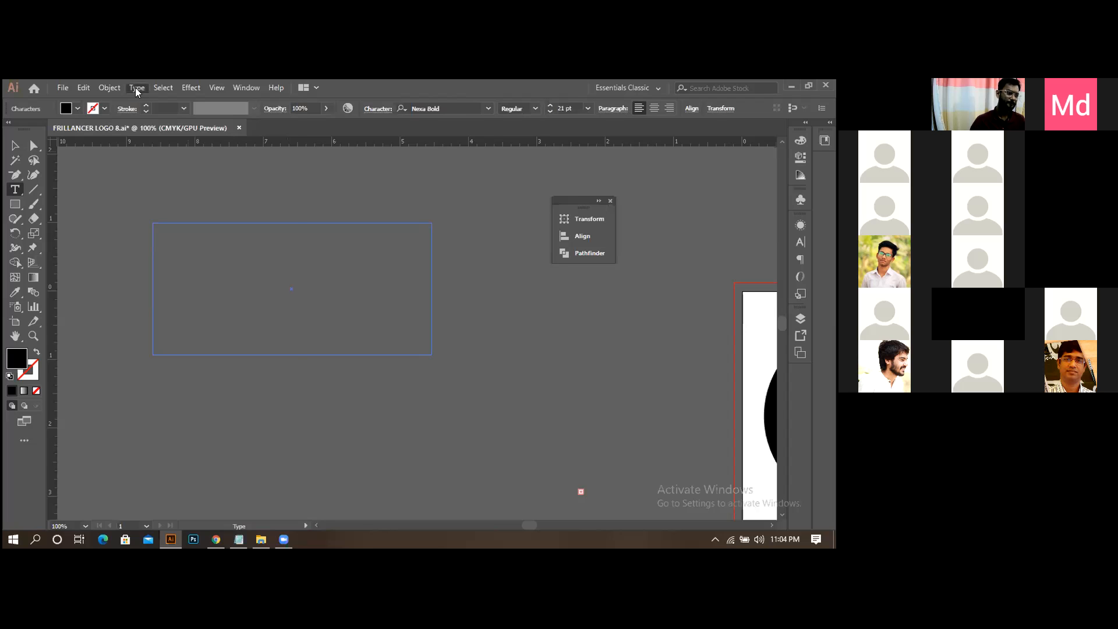
left_click(110, 89)
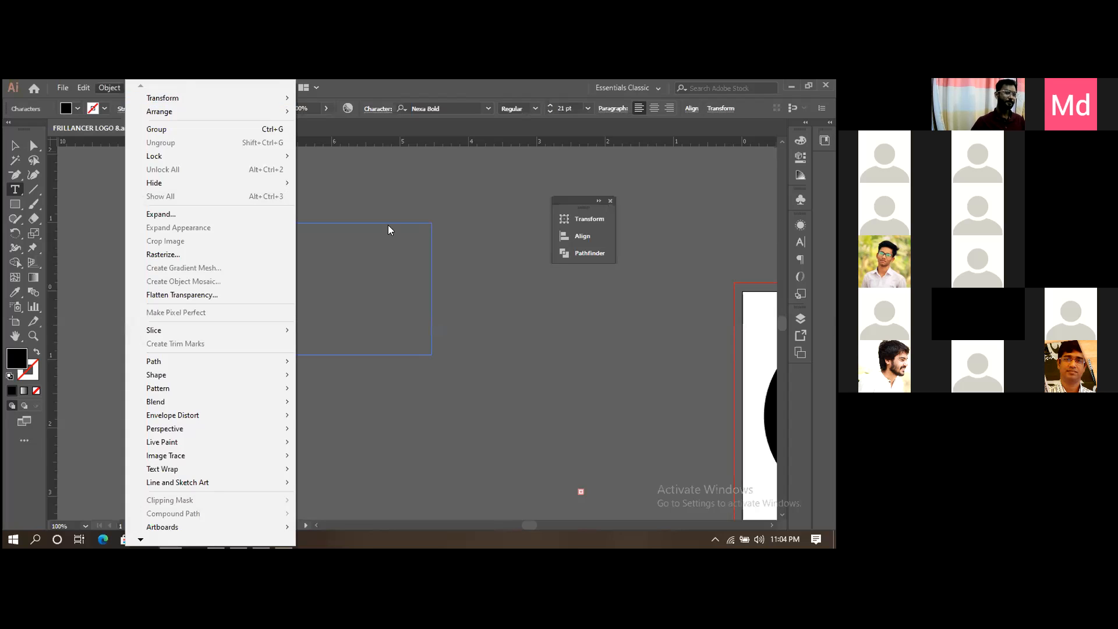
left_click(367, 194)
left_click(366, 194)
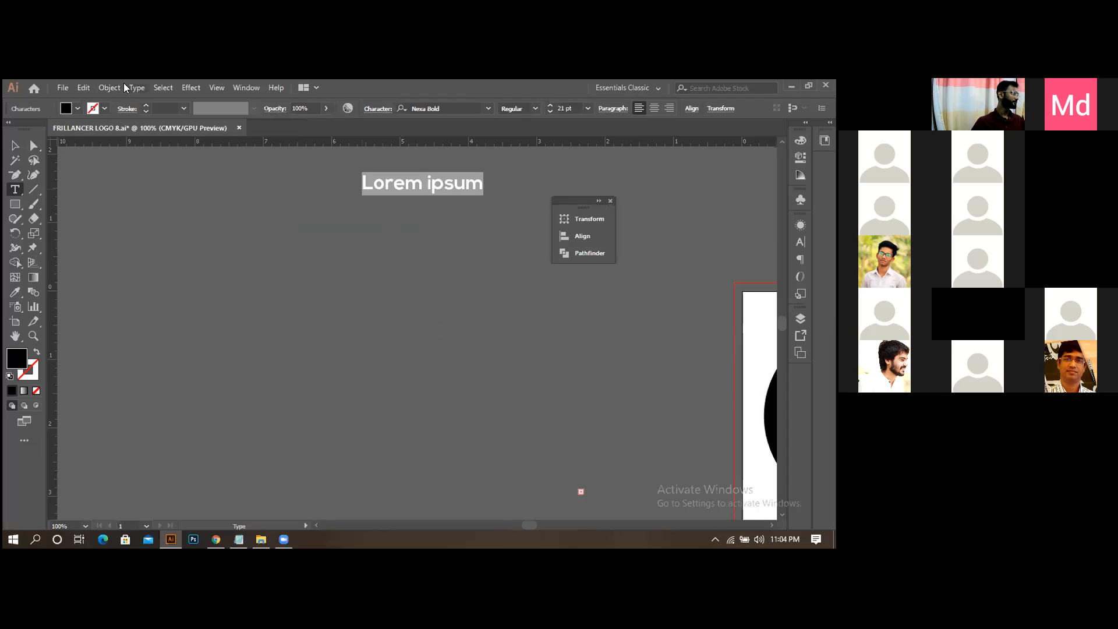
left_click(136, 87)
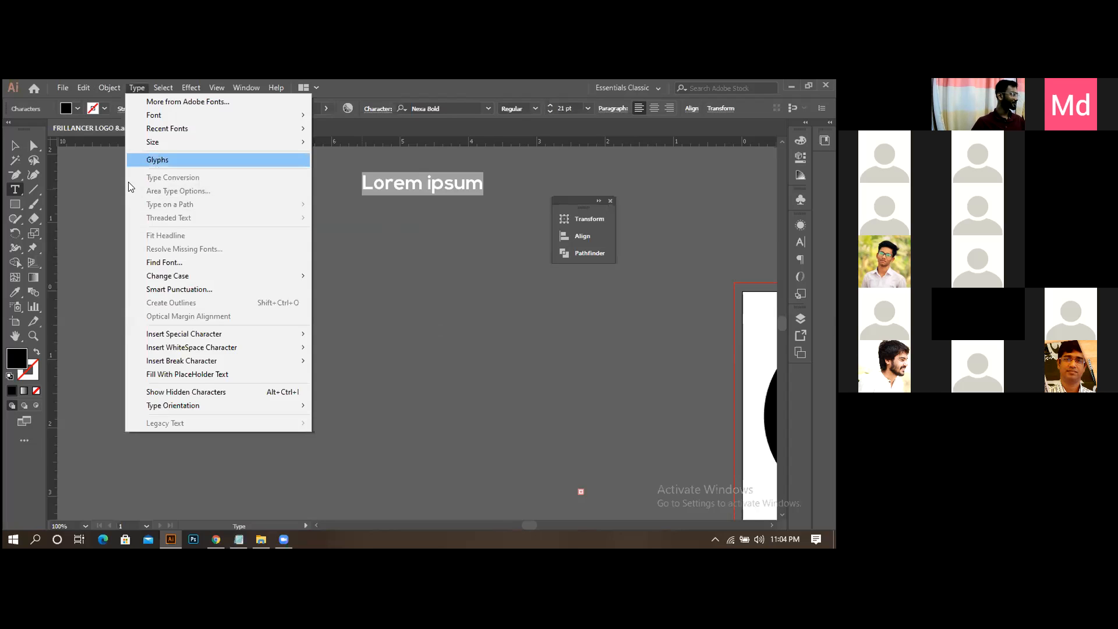
left_click(13, 146)
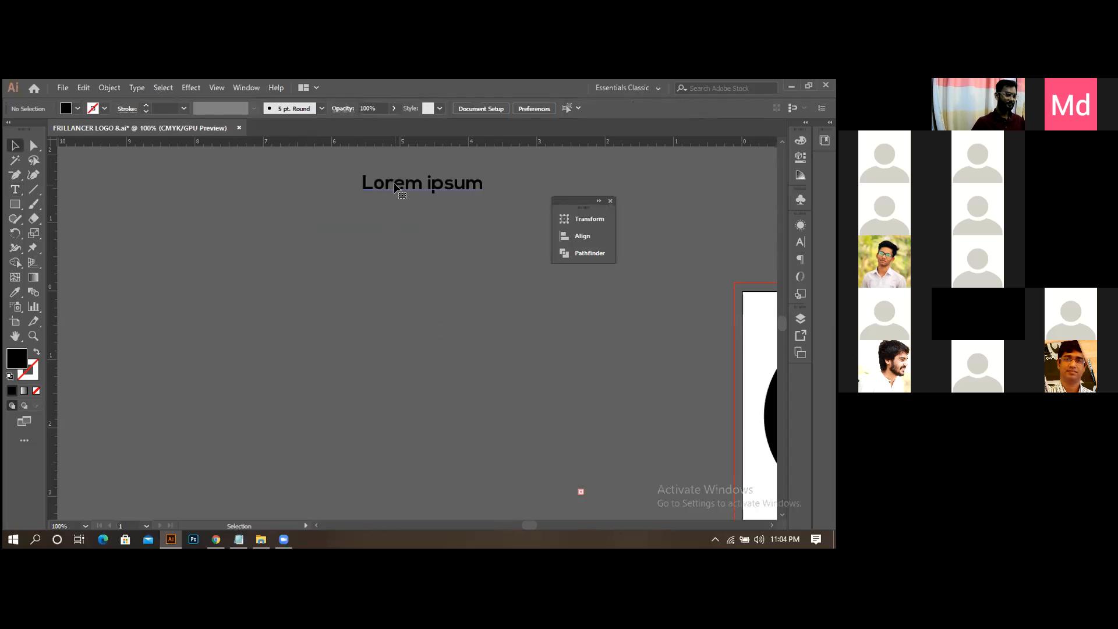
left_click(395, 187)
key("Delete")
Move the empty frame about 0.84 in right and 0.68 in down, and divide it into 6 rows and 7 columns with the preview on
left_click_drag(340, 374, 169, 163)
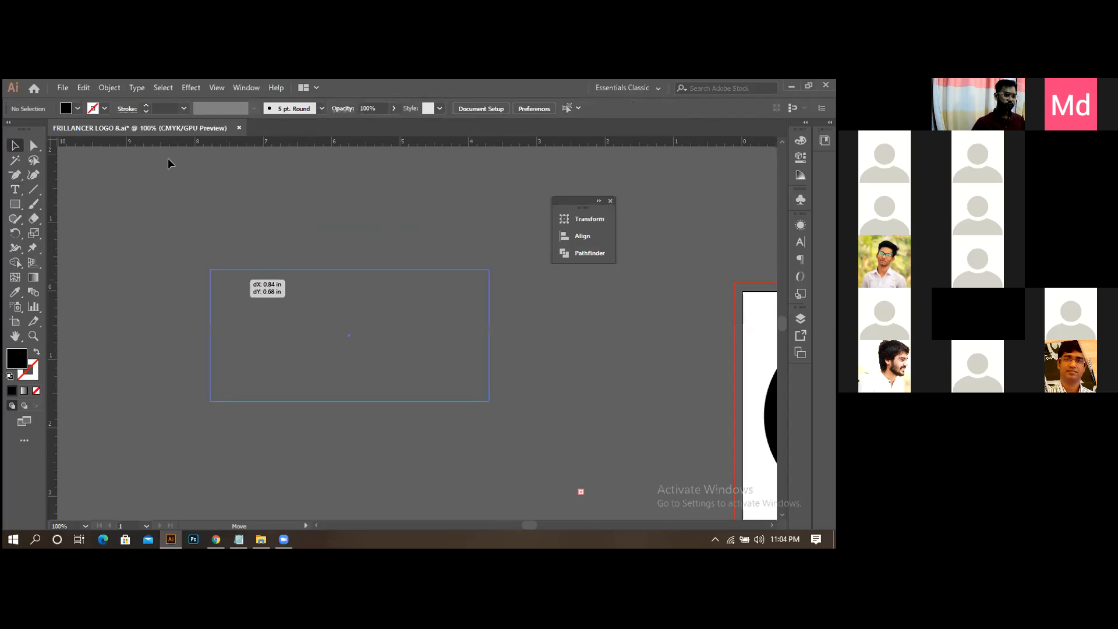
left_click(156, 197)
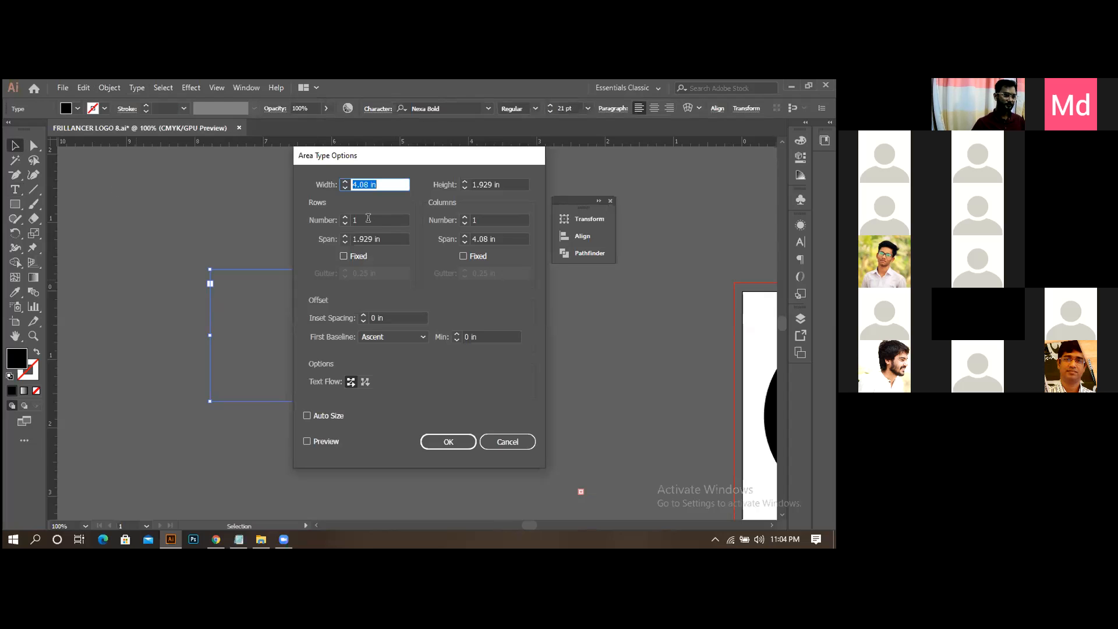
left_click(368, 219)
type("6")
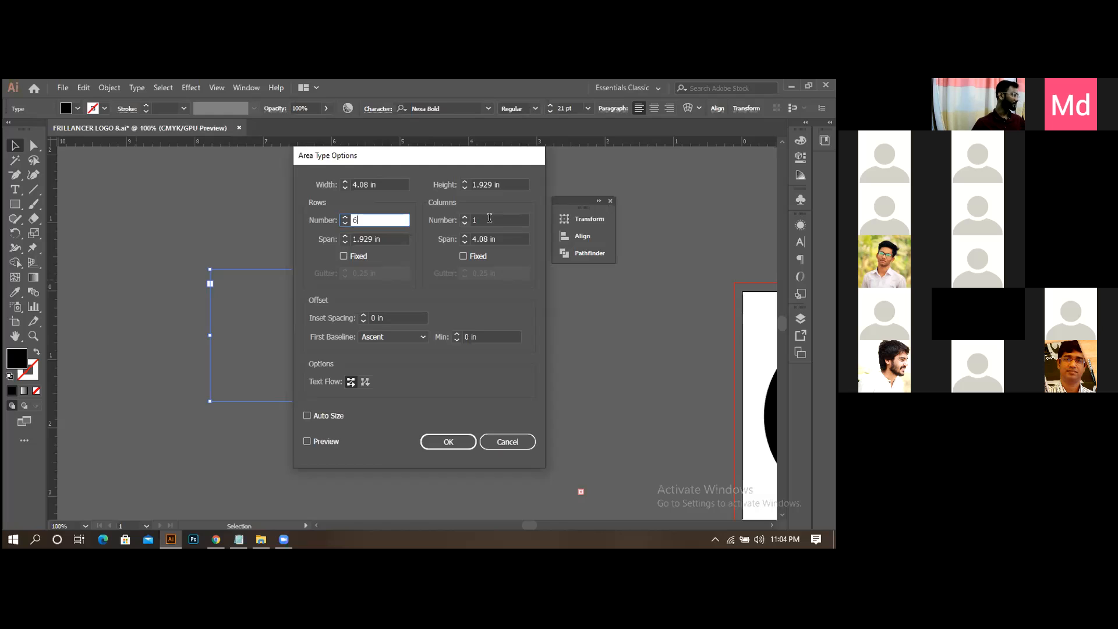
left_click(307, 442)
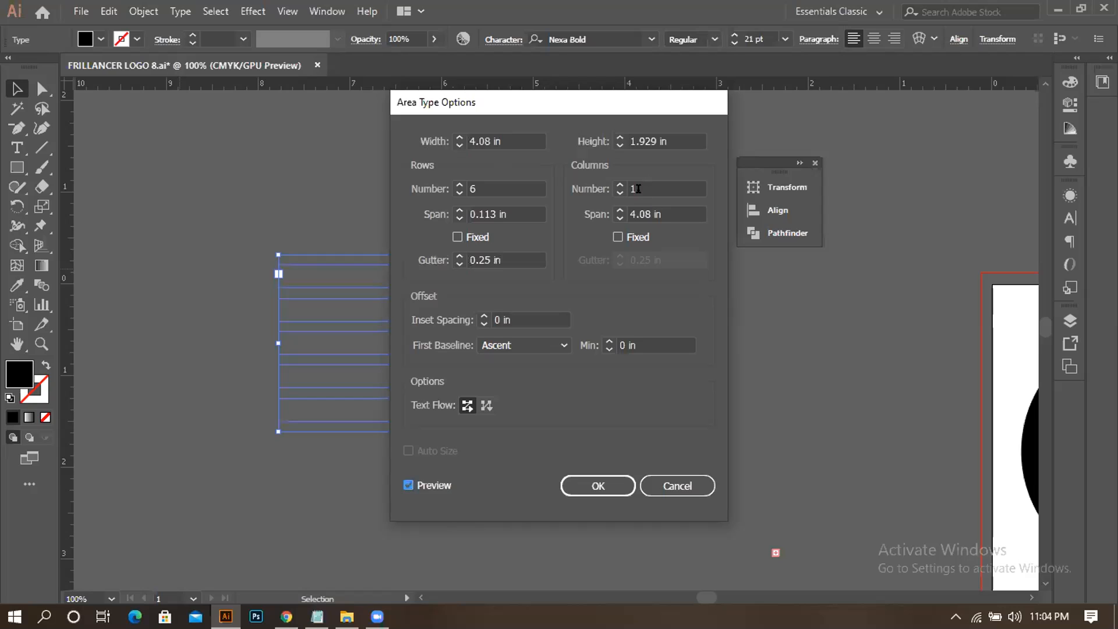
double_click(638, 188)
key("BackSpace")
type("7")
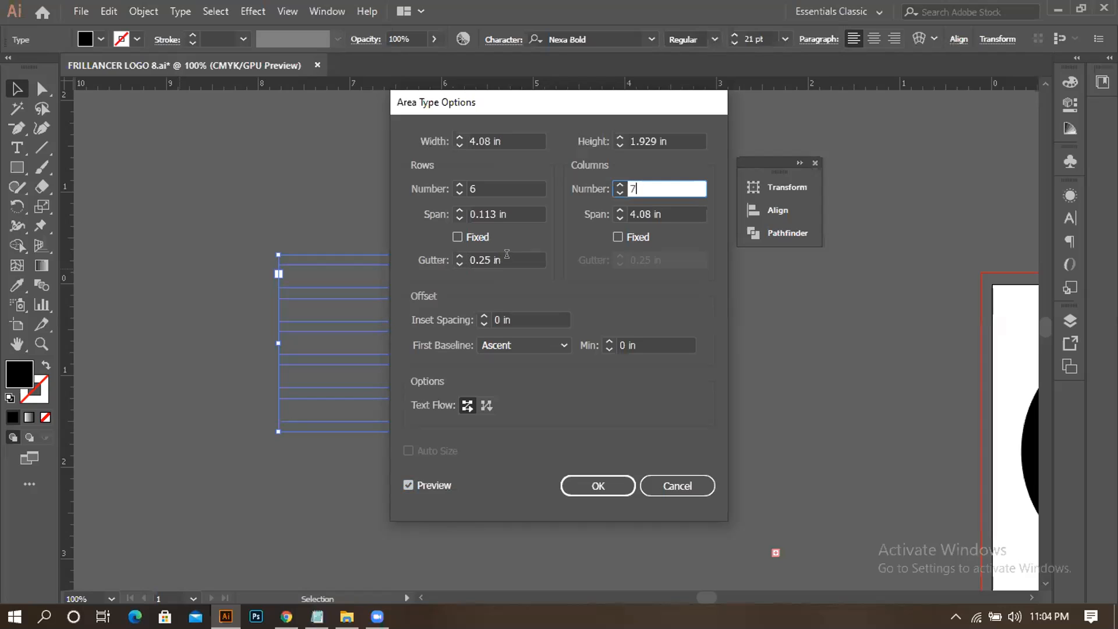
Set the row gutter and the column gutter to 1 in each and apply the area type options
double_click(503, 257)
key("BackSpace")
key("BackSpace")
key("BackSpace")
key("BackSpace")
key("BackSpace")
key("BackSpace")
type("1")
left_click(675, 257)
key("BackSpace")
key("BackSpace")
key("BackSpace")
key("BackSpace")
key("BackSpace")
key("BackSpace")
key("BackSpace")
type("1")
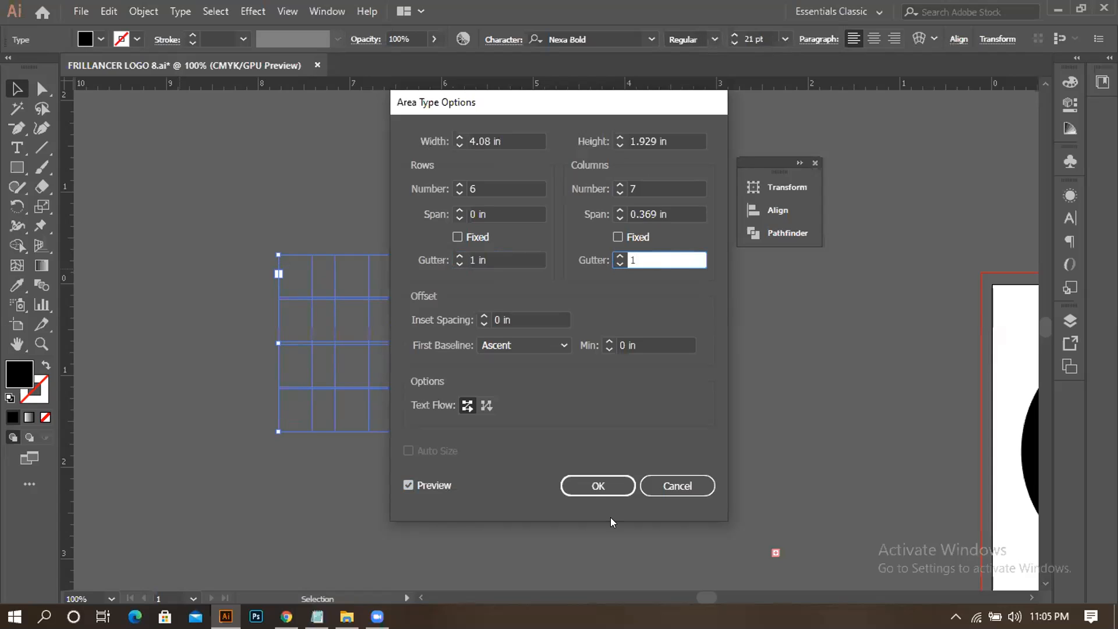
left_click(594, 492)
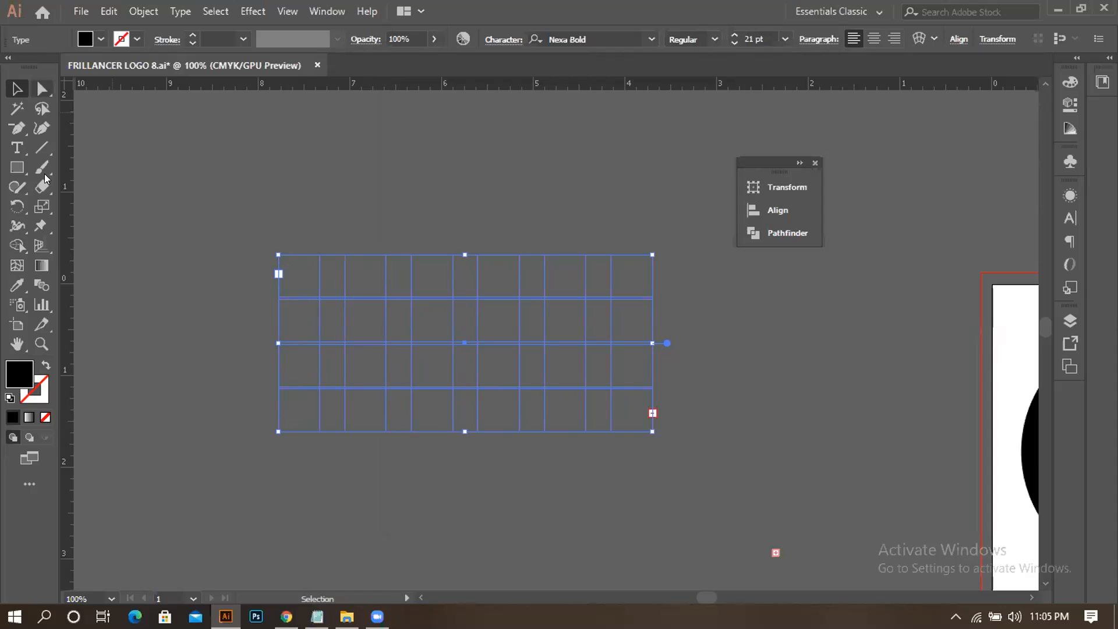
Try to start text in the new grid's first cell, enter SATR as a separate line above the grid, and delete that line
left_click(17, 149)
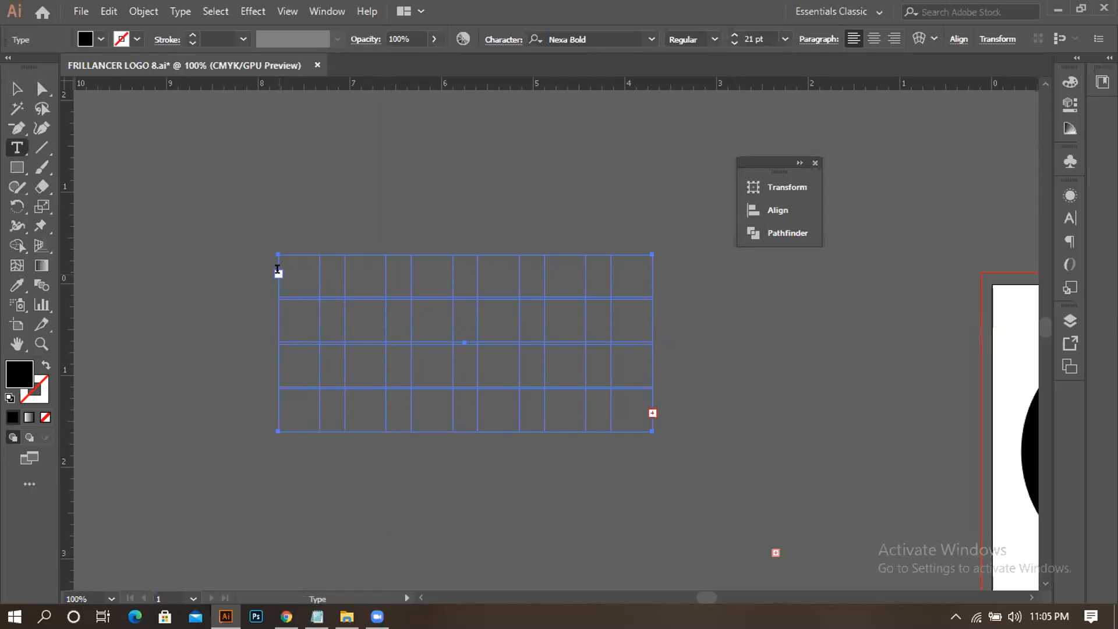
left_click(285, 270)
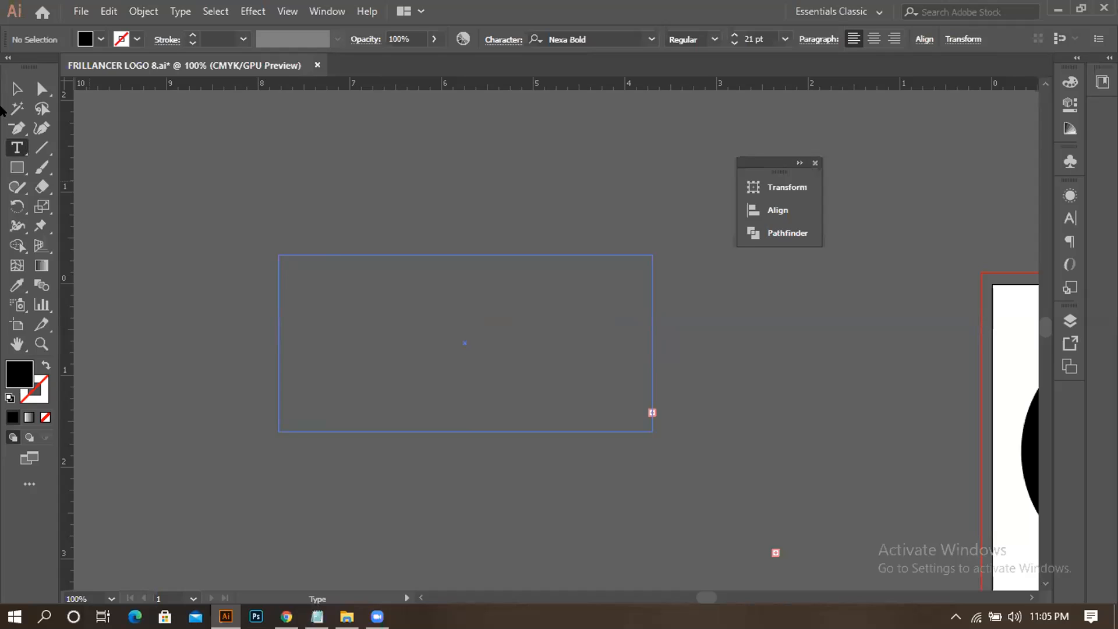
left_click(298, 168)
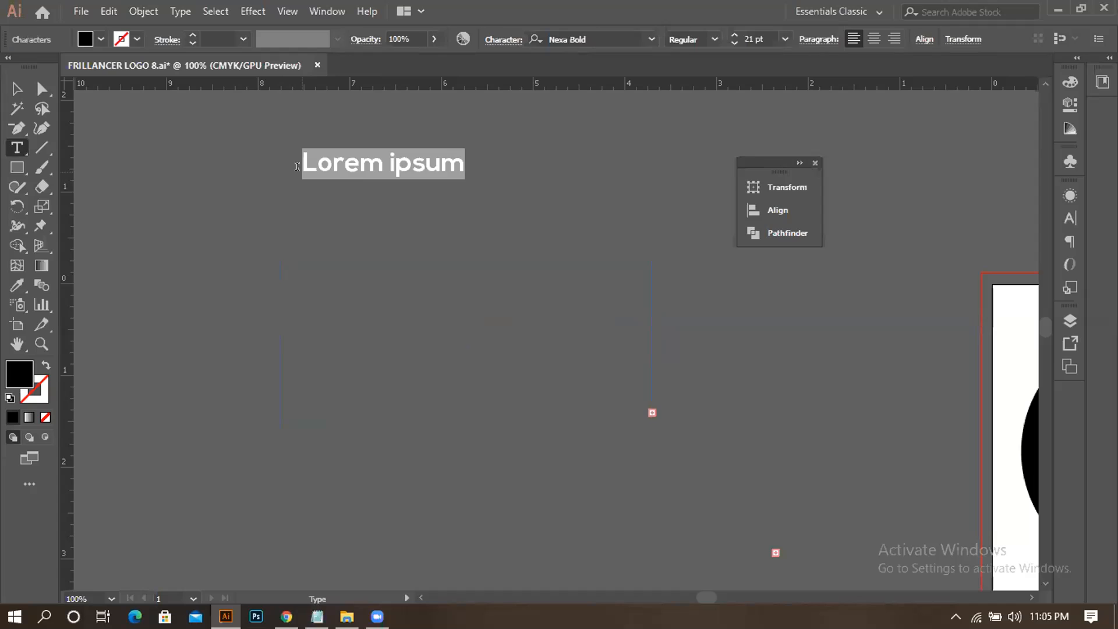
key("BackSpace")
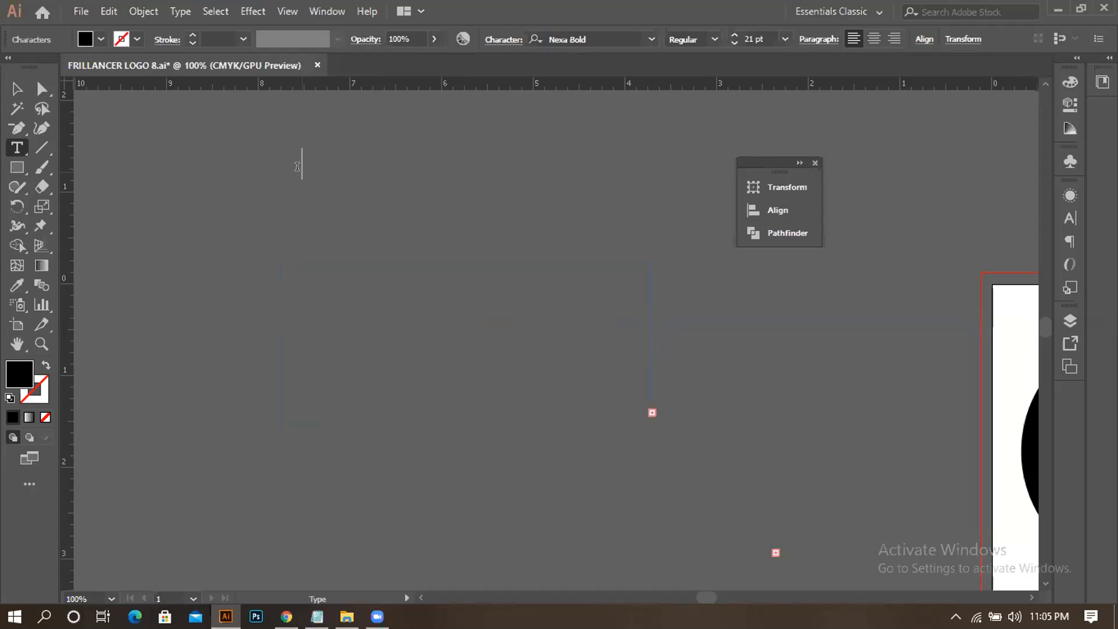
type("SAT")
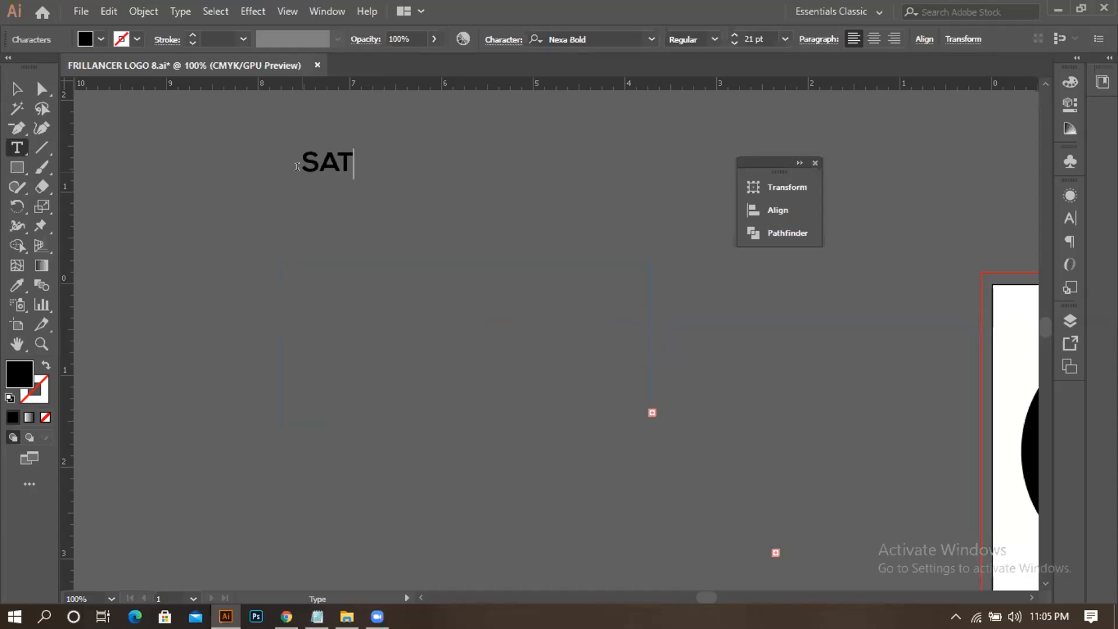
type("R")
key("Escape")
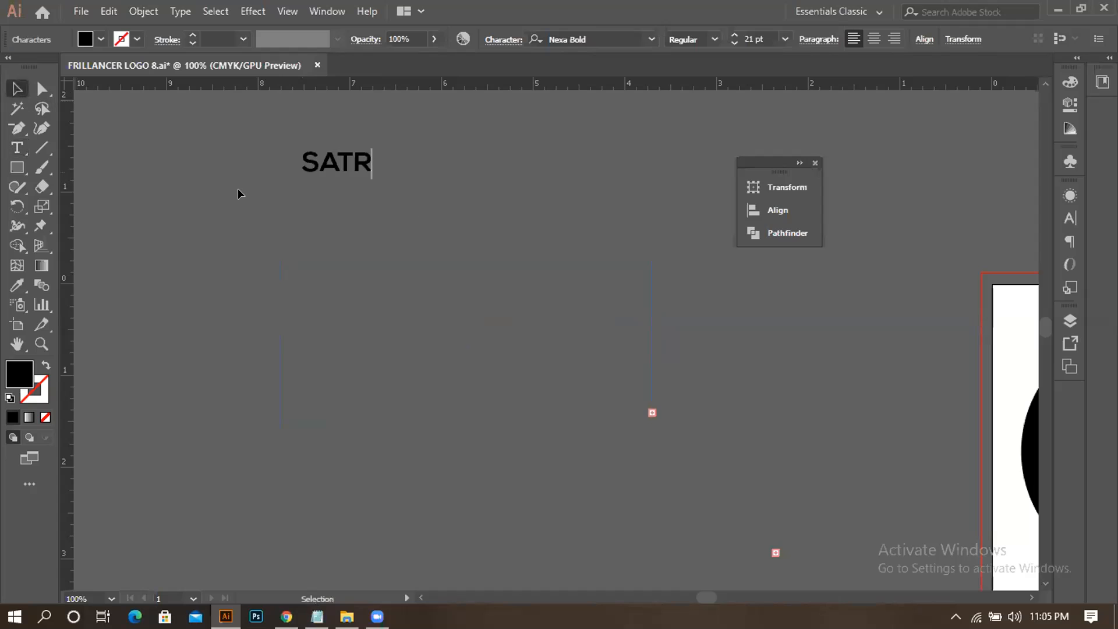
key("Delete")
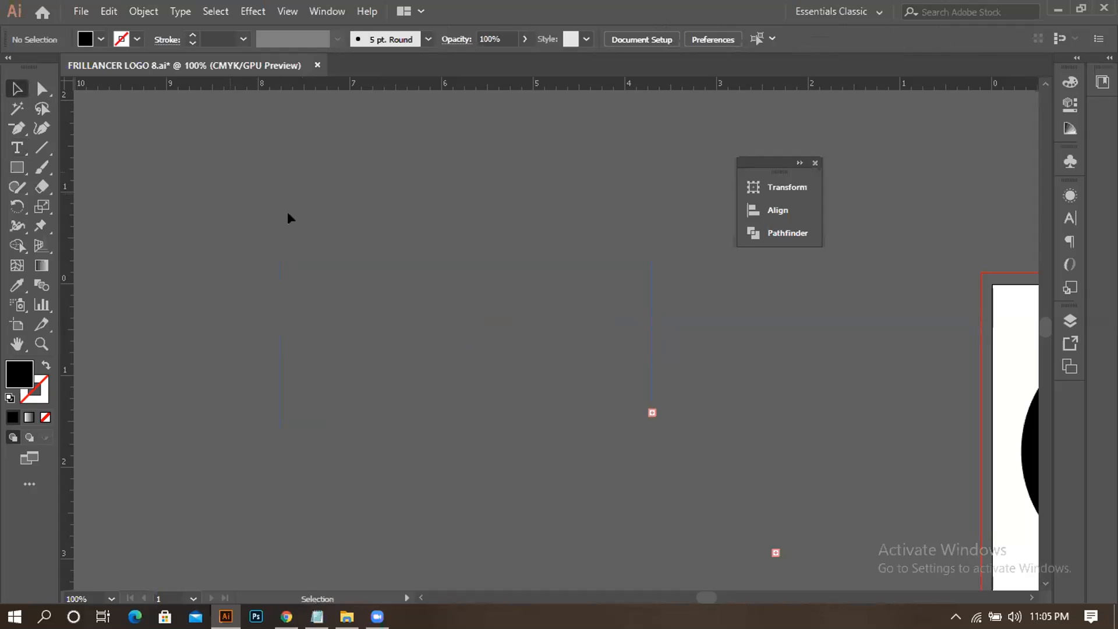
Select both overlapping text grids beside the artboard and delete them
key("ctrl+a")
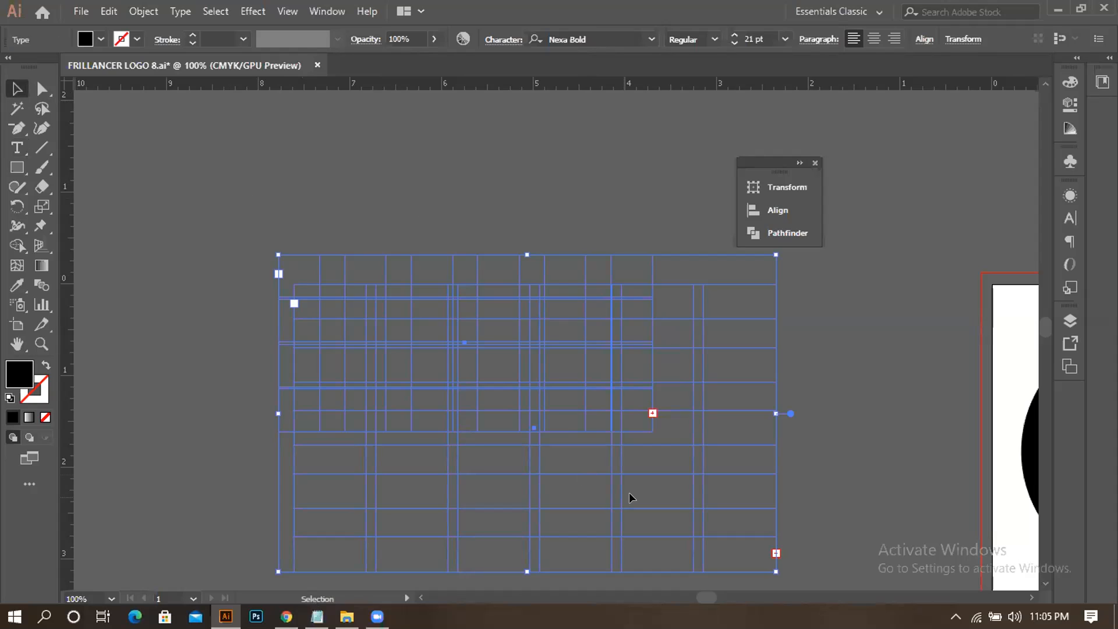
left_click(431, 205)
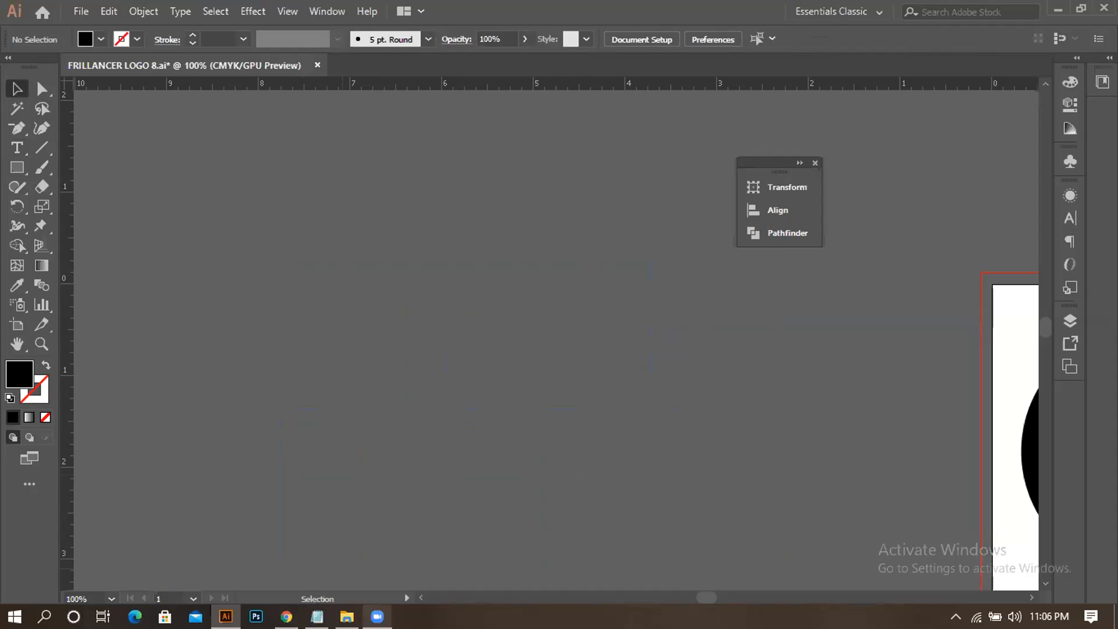
On the other shared computer, maximize the Illustrator window and activate the Type tool
mouse_move(377, 616)
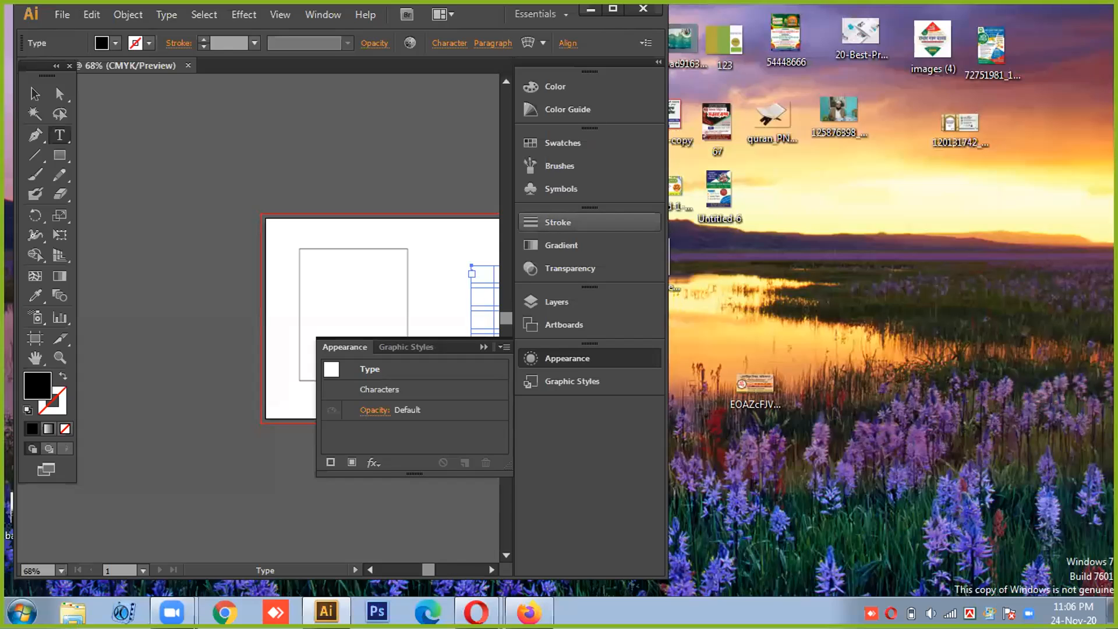
left_click(613, 8)
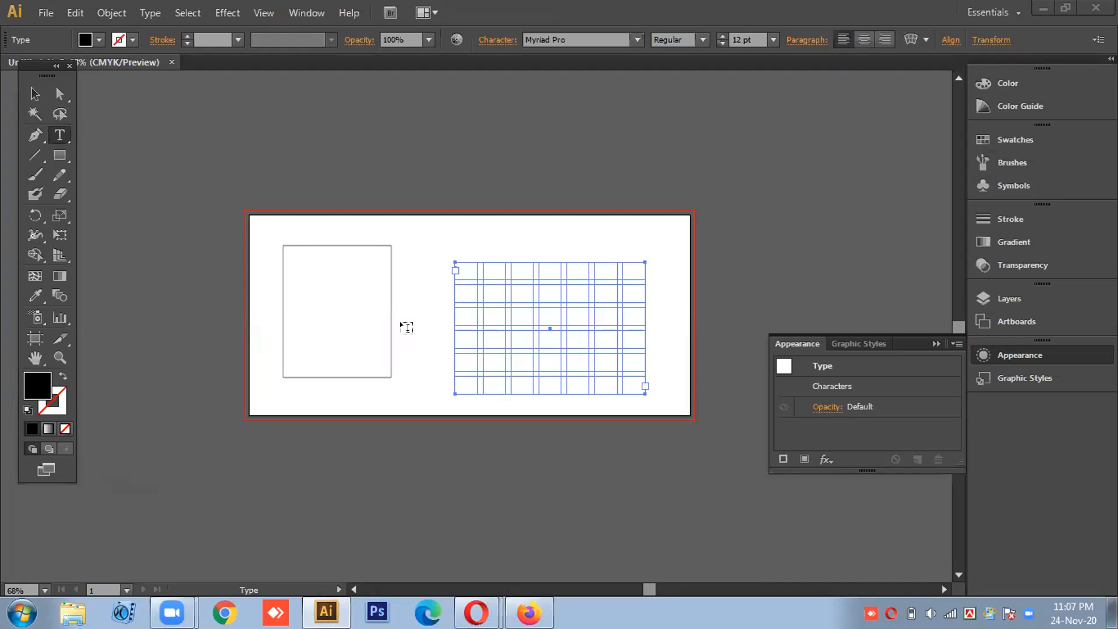
left_click(58, 135)
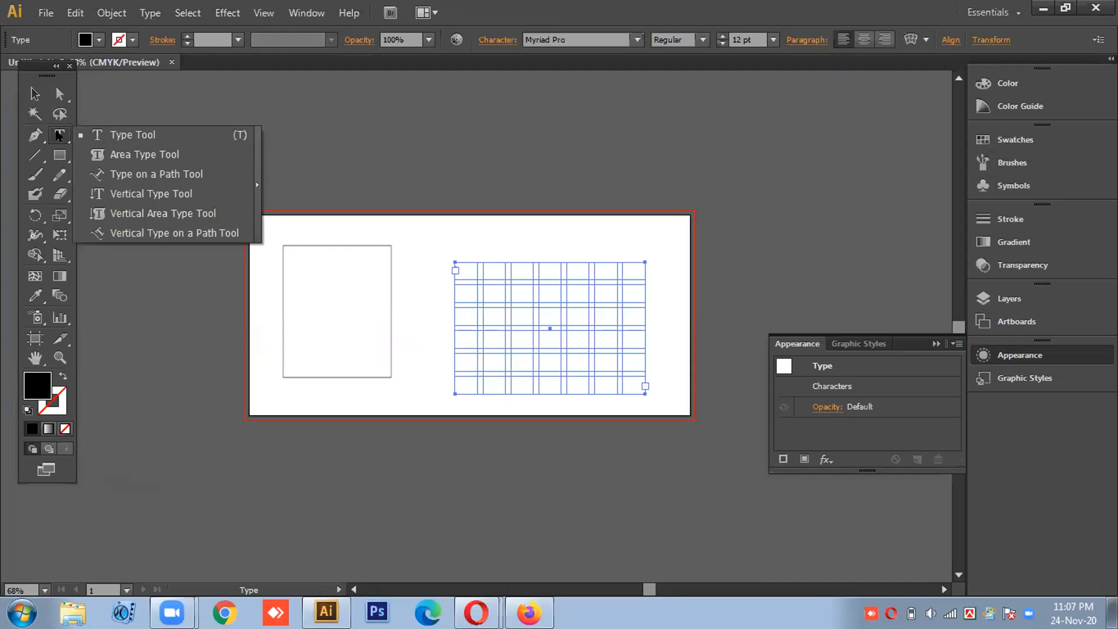
left_click(99, 133)
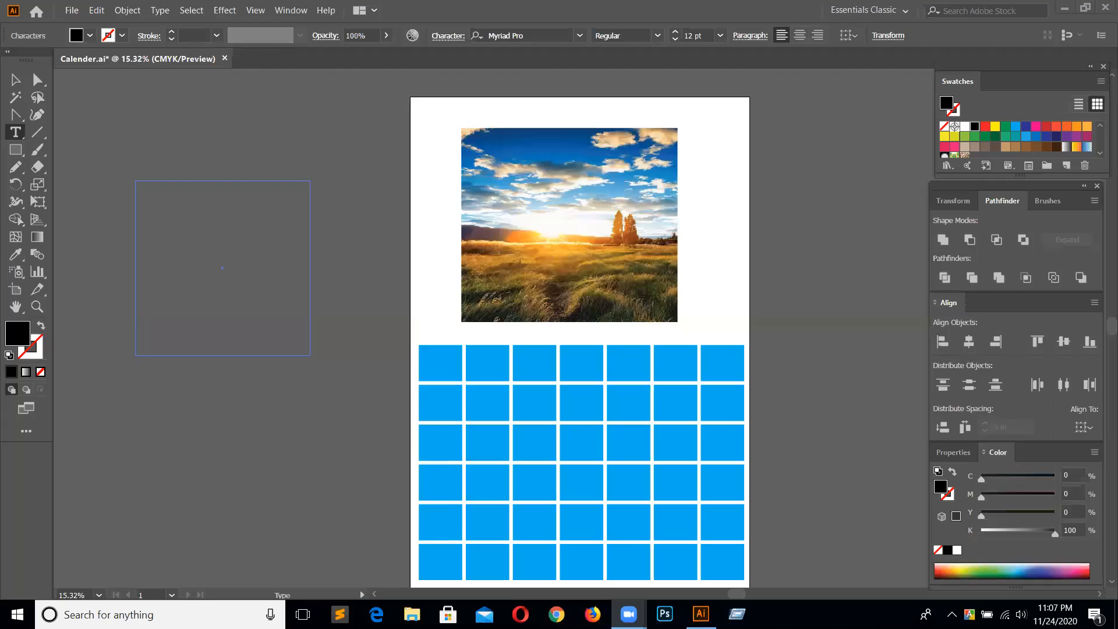
In Calender.ai, open the area type options of the empty text frame beside the artboard and confirm them
left_click(160, 10)
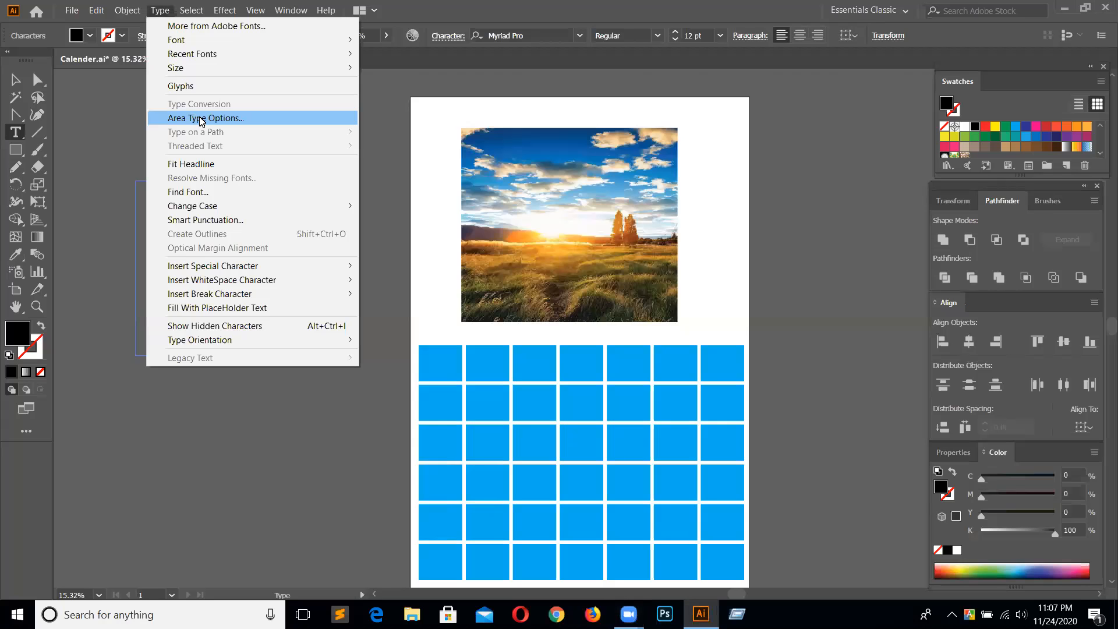
left_click(199, 119)
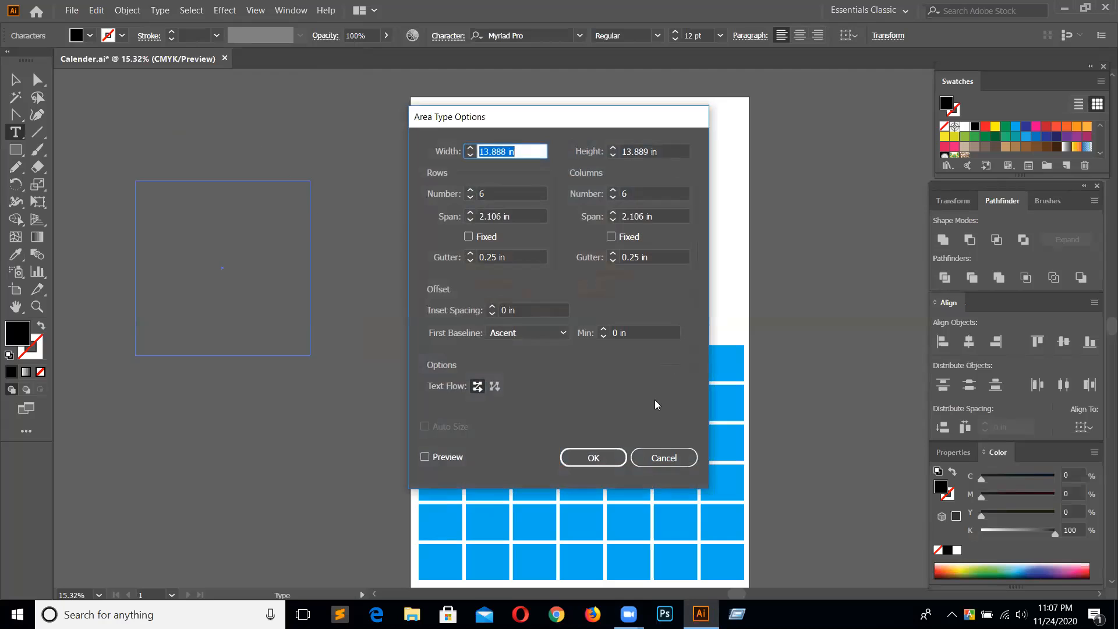
key("Return")
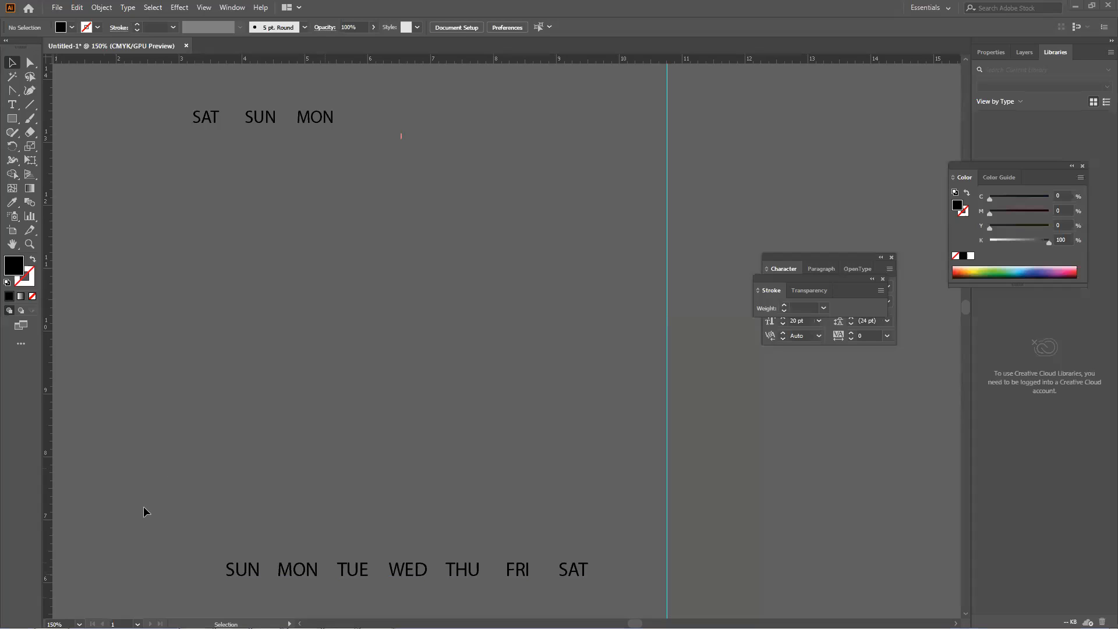
In the Untitled-1 document, delete the SAT SUN MON text frame above the full weekday row
scroll(406, 437, "down", 3)
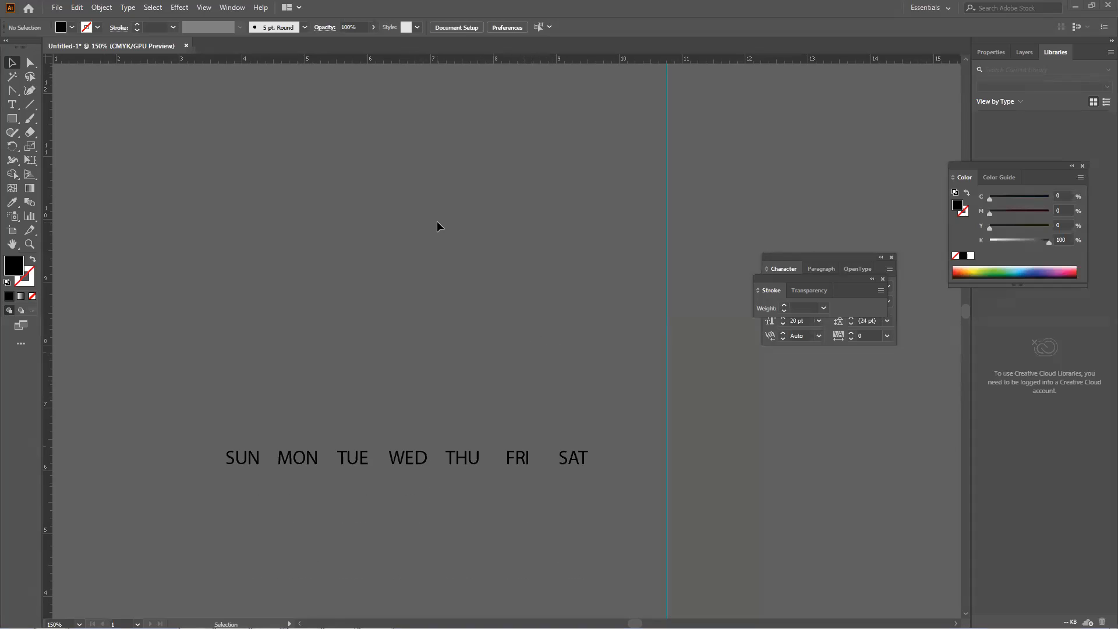
scroll(414, 314, "up", 3)
left_click(309, 124)
key("Delete")
left_click(12, 105)
left_click_drag(129, 176, 574, 448)
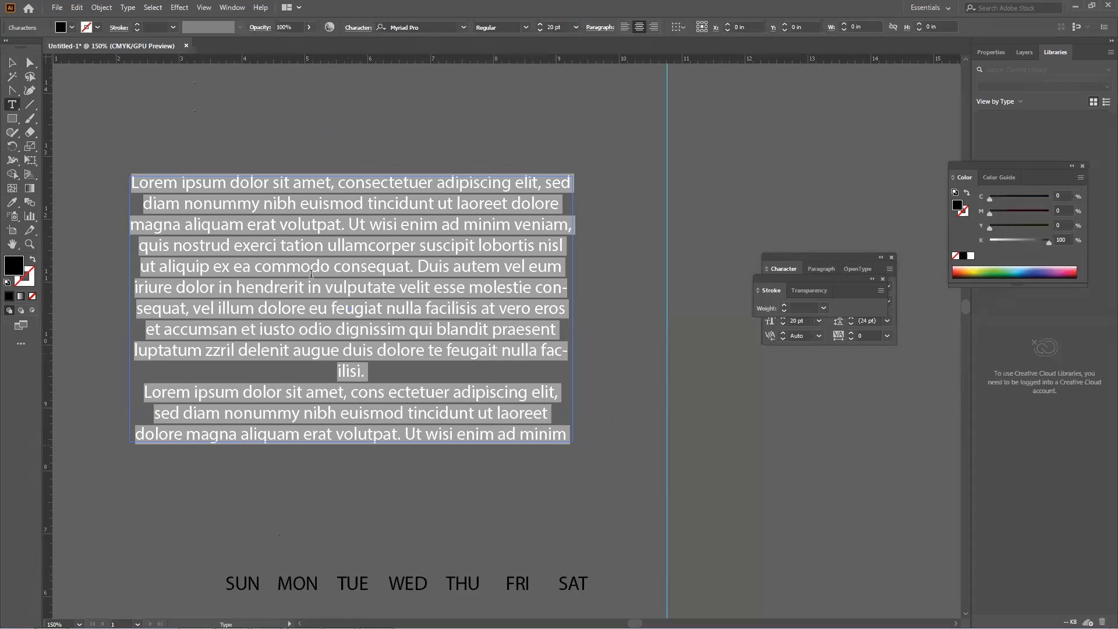
key("Delete")
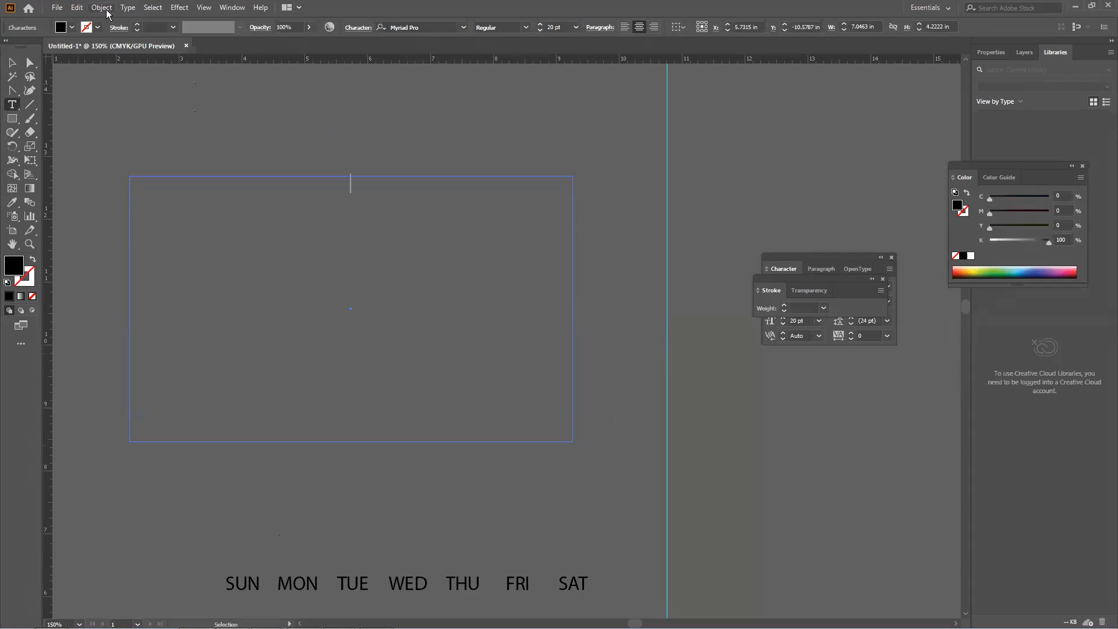
left_click(124, 9)
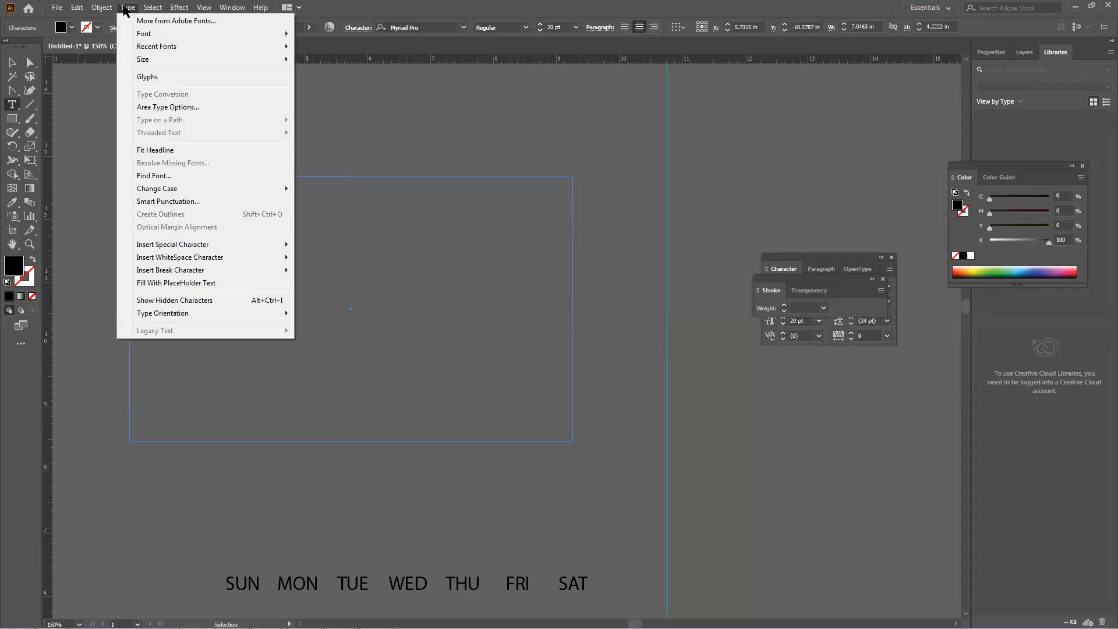
left_click(169, 107)
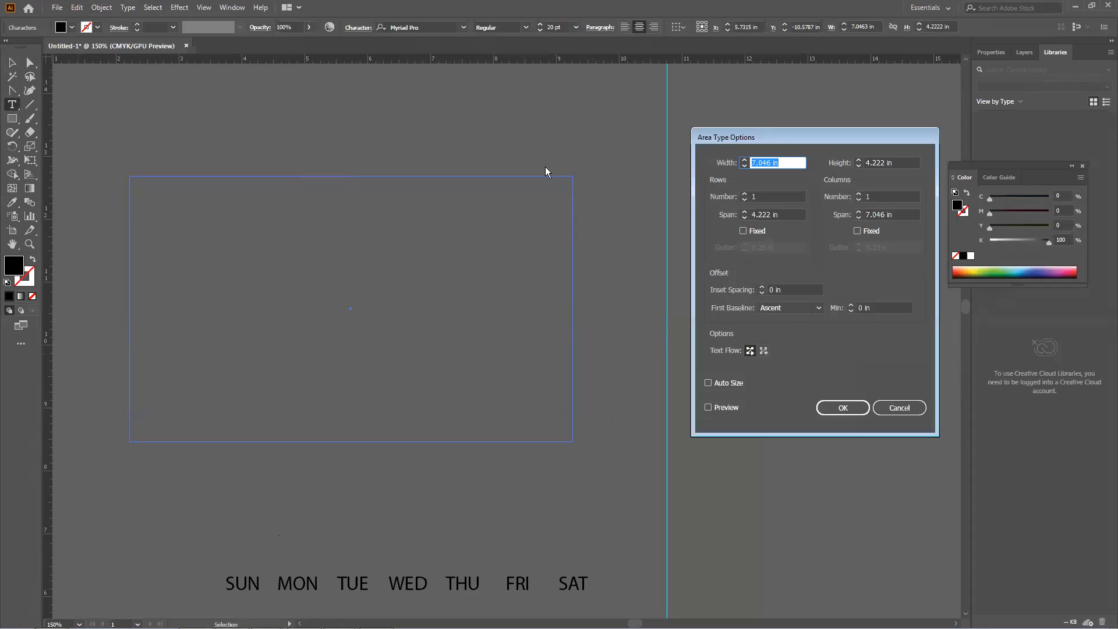
left_click(765, 198)
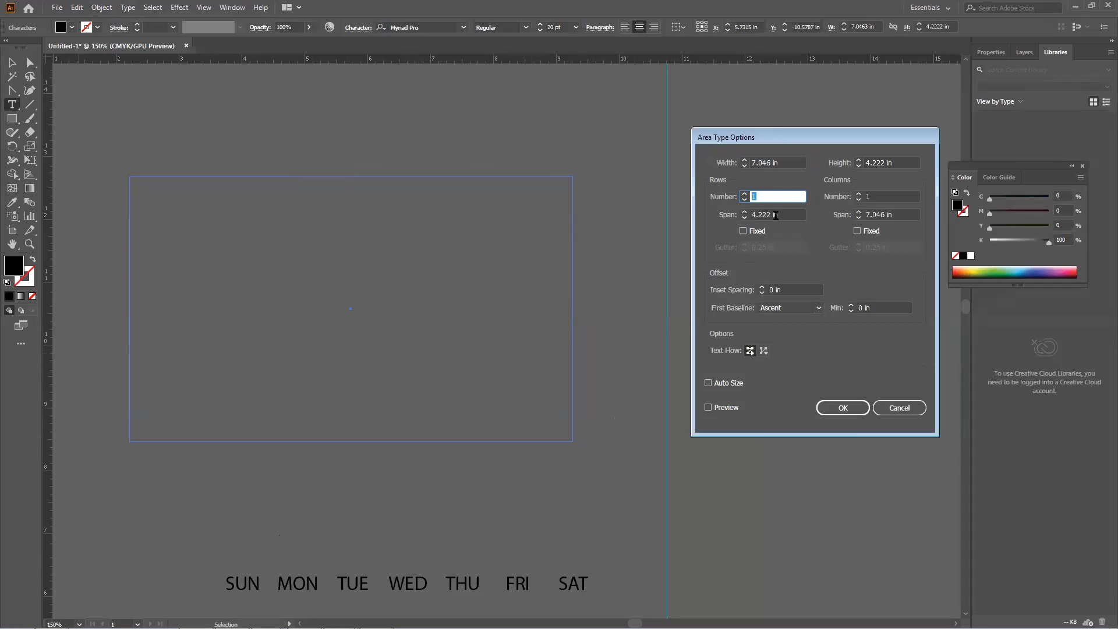
type("6")
key("Tab")
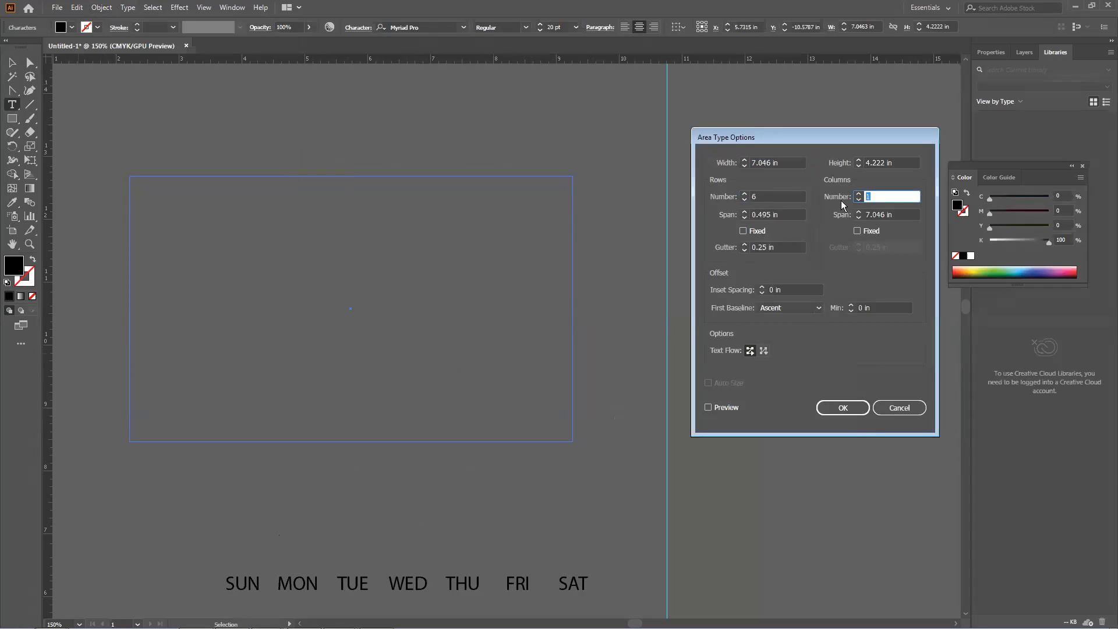
On the other shared computer, turn on the preview in the area type options of the 6-row, 7-column text grid
left_click(385, 588)
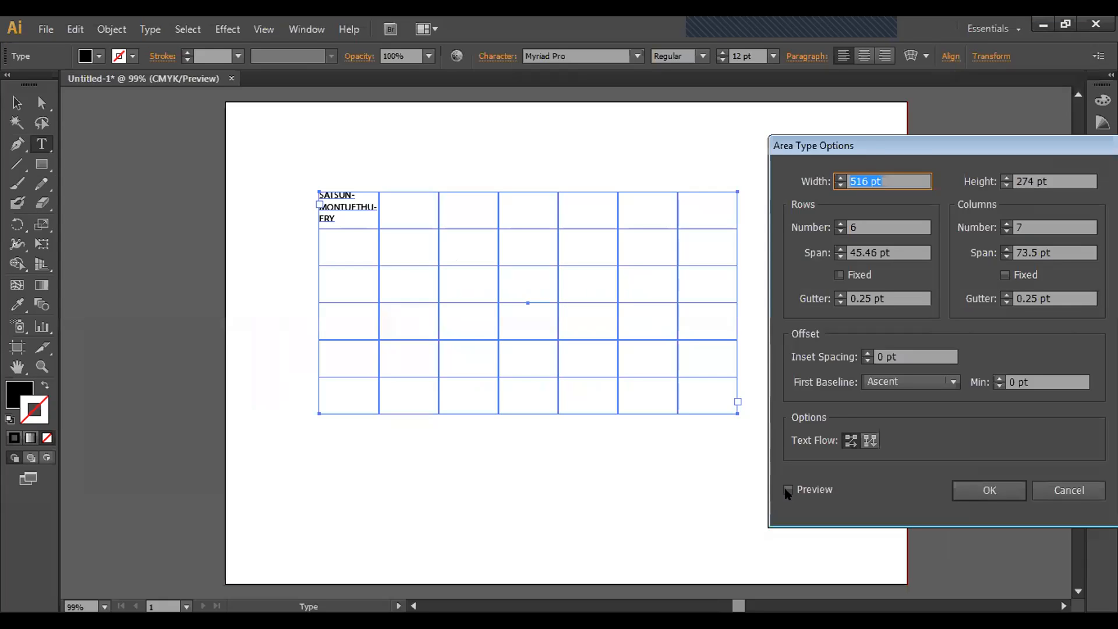
left_click(788, 490)
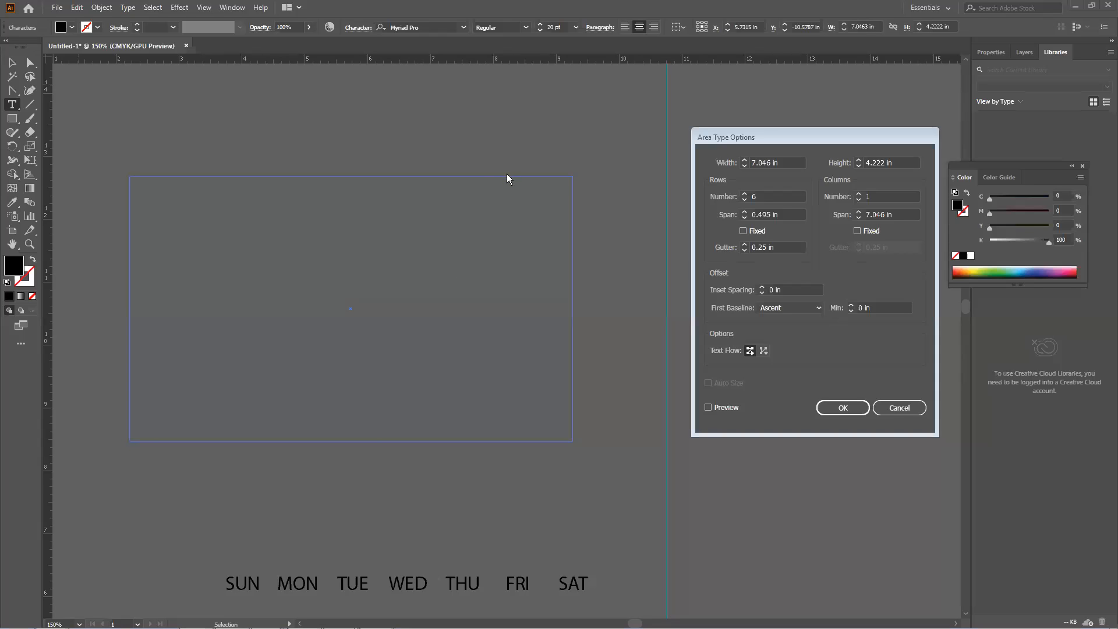
left_click_drag(855, 140, 798, 115)
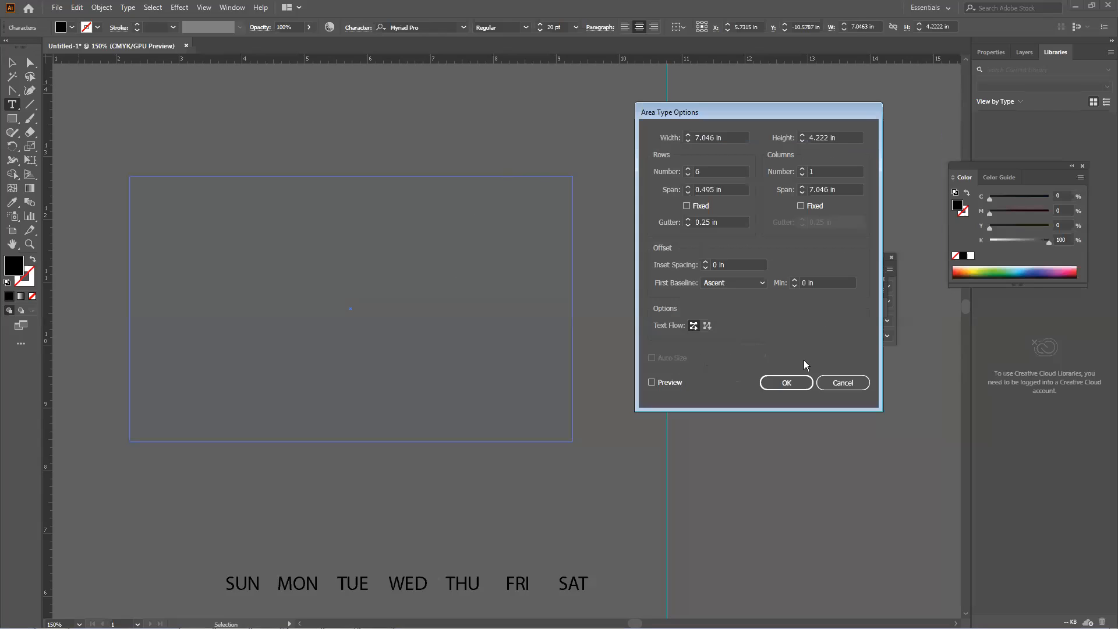
left_click(842, 382)
key("Delete")
Draw an empty text frame about 6.74 by 3.65 in above the weekday row and divide it into 6 rows and 7 columns
left_click_drag(151, 168, 574, 396)
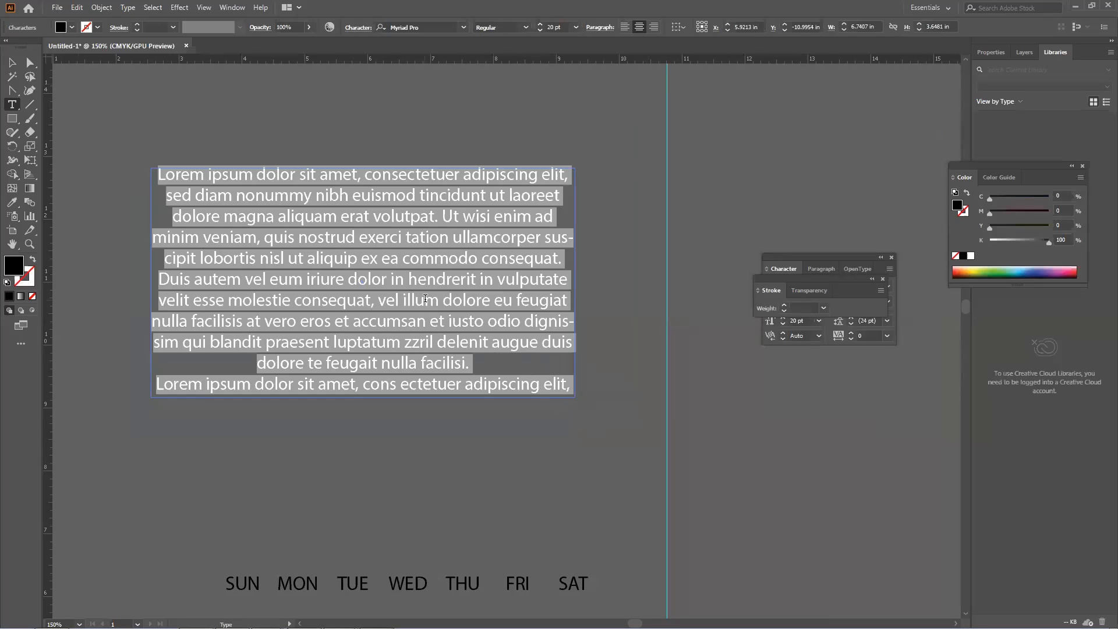
key("Delete")
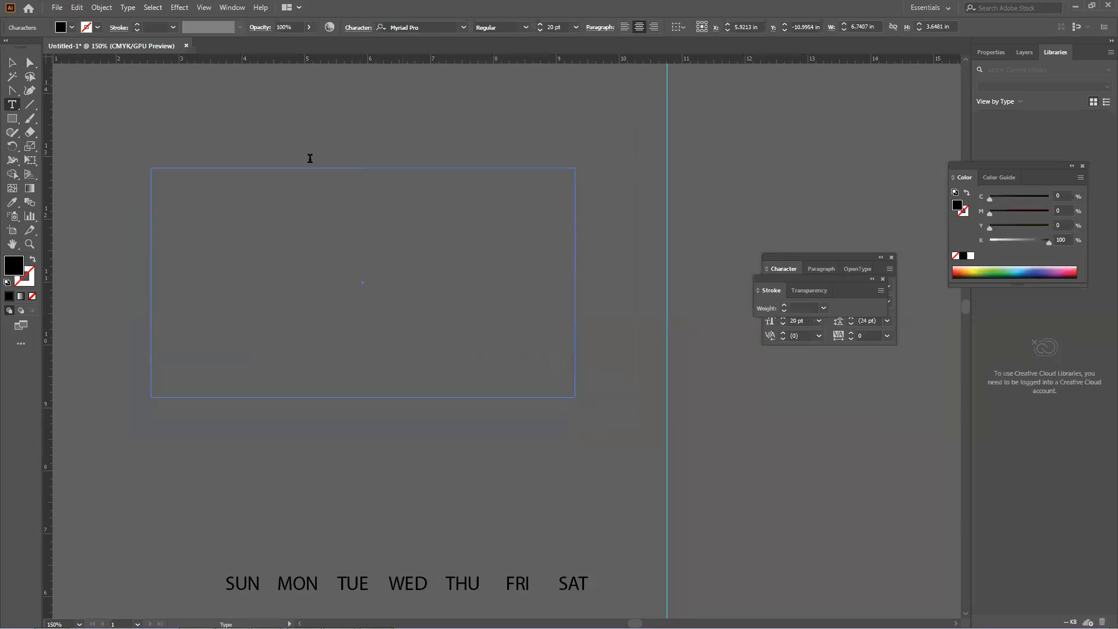
left_click(128, 8)
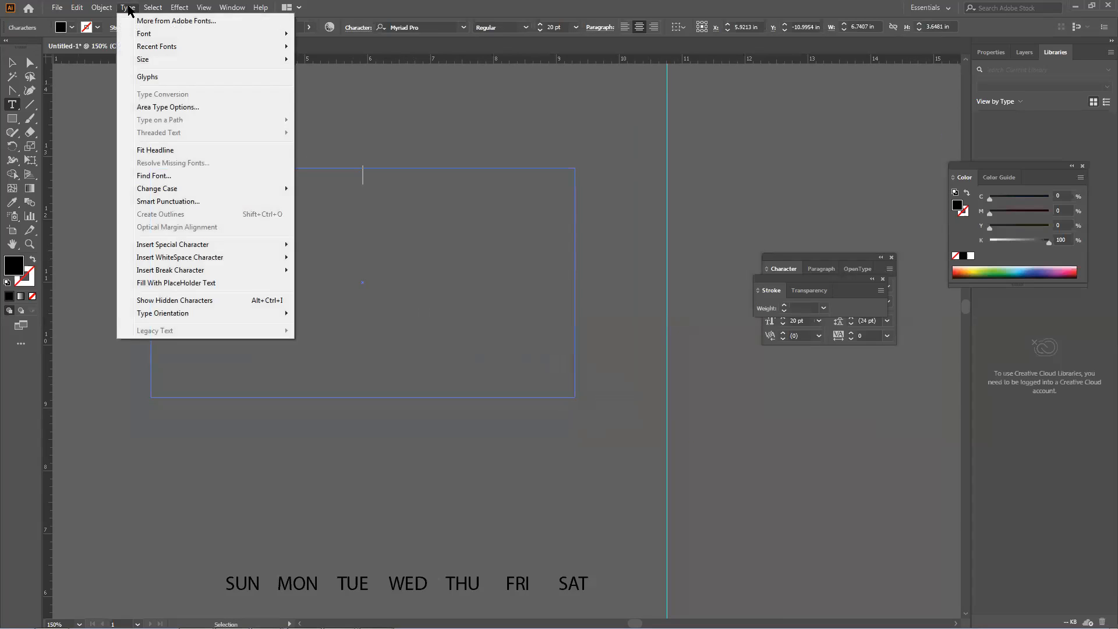
left_click(182, 107)
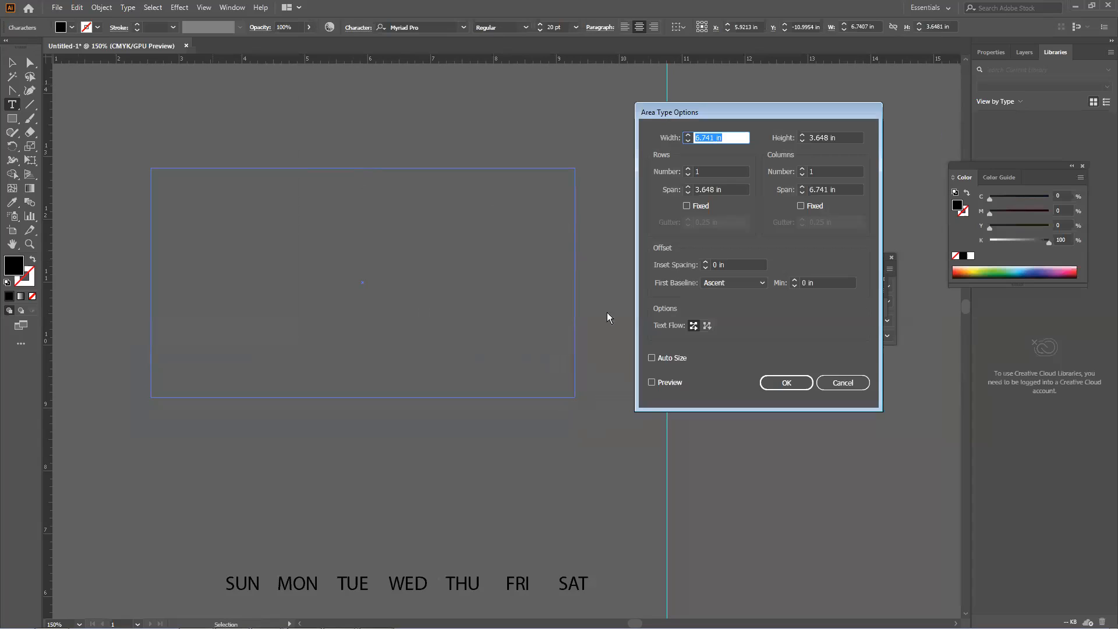
left_click(651, 382)
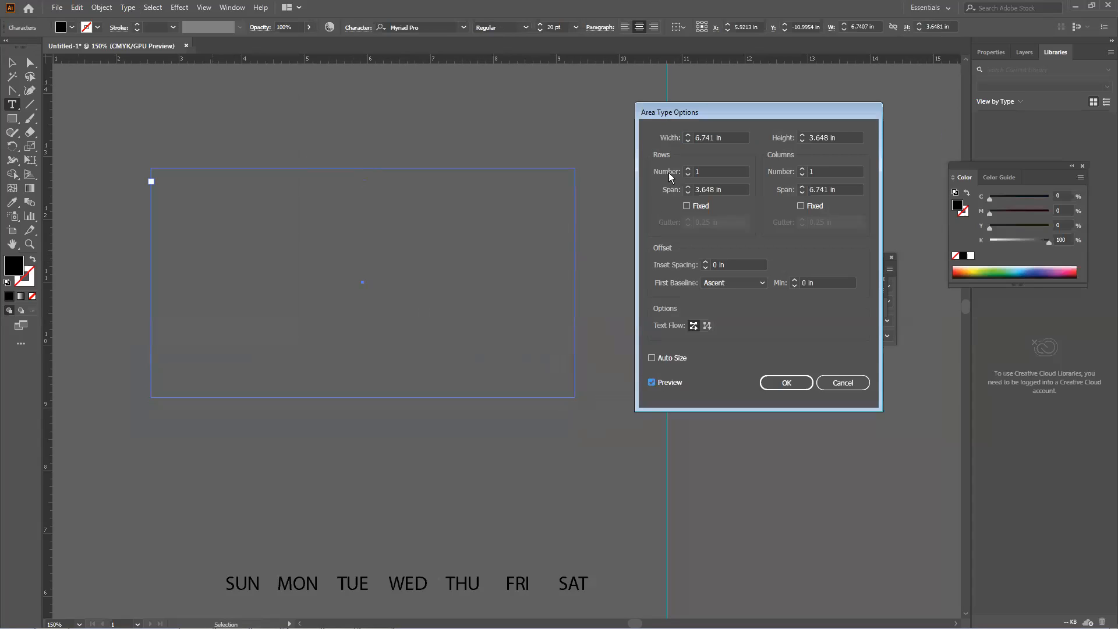
double_click(701, 172)
type("6")
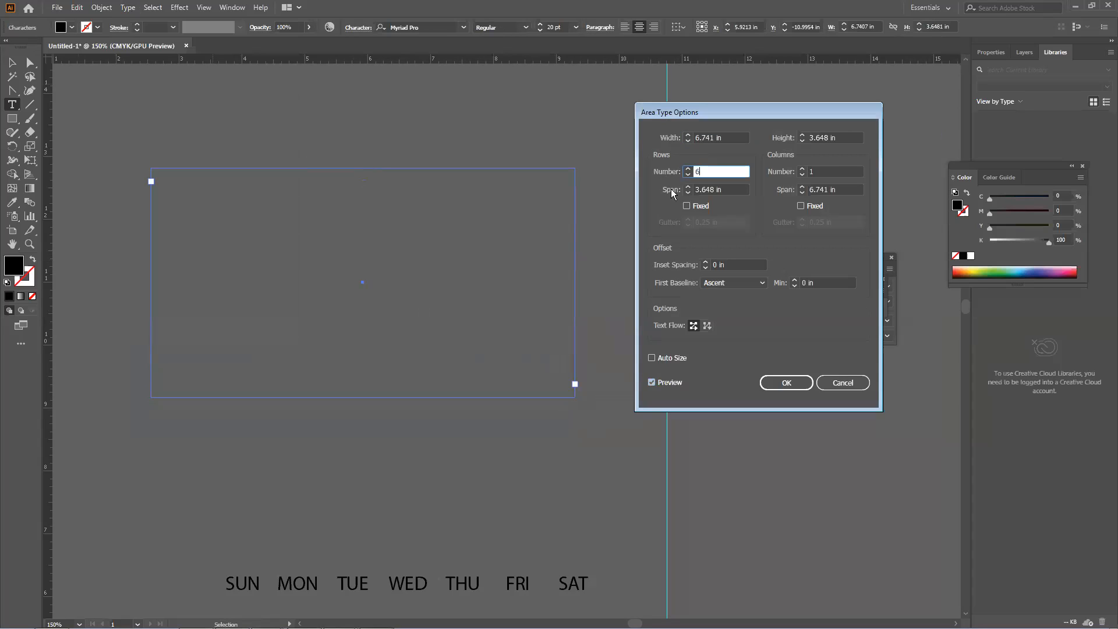
double_click(827, 171)
type("7")
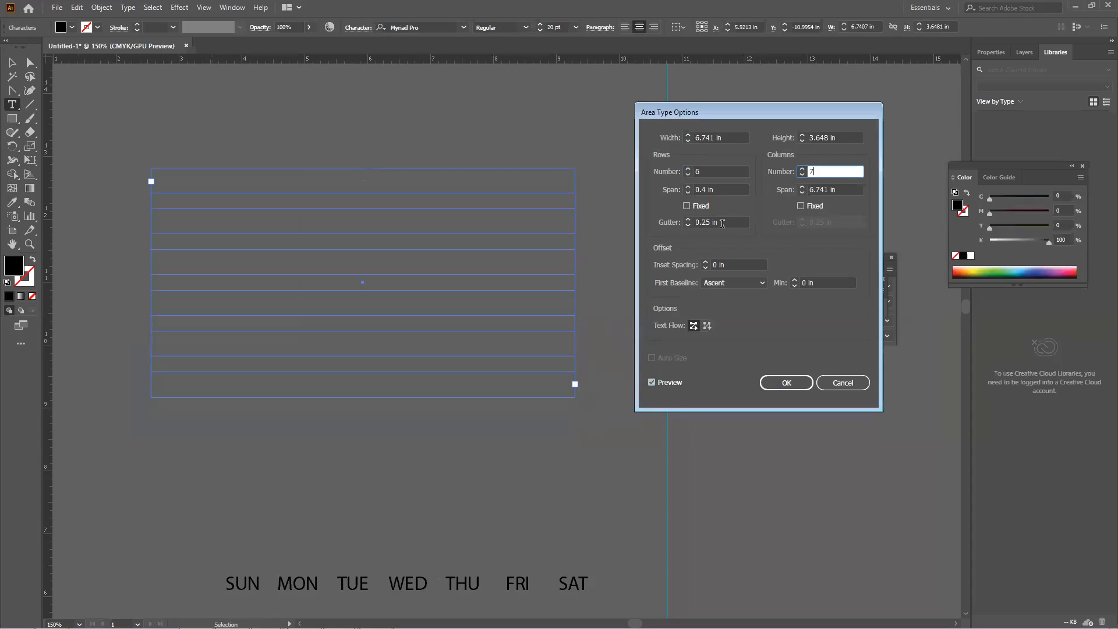
left_click(655, 382)
left_click(657, 382)
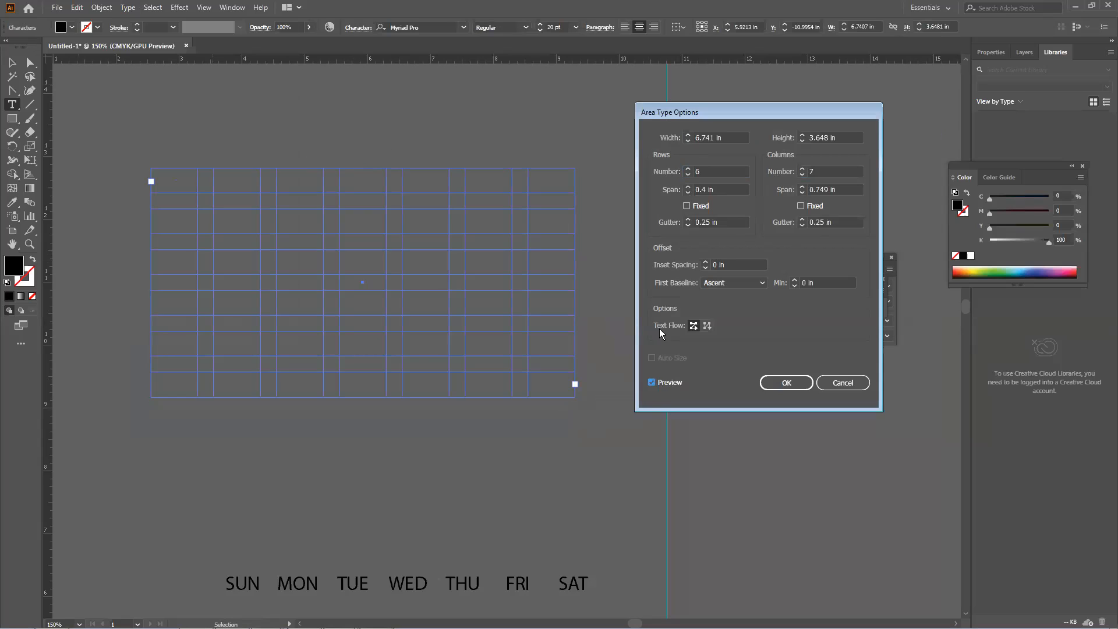
Reduce the grid's row and column gutters to 0.188 in and apply the area type options
left_click(689, 226)
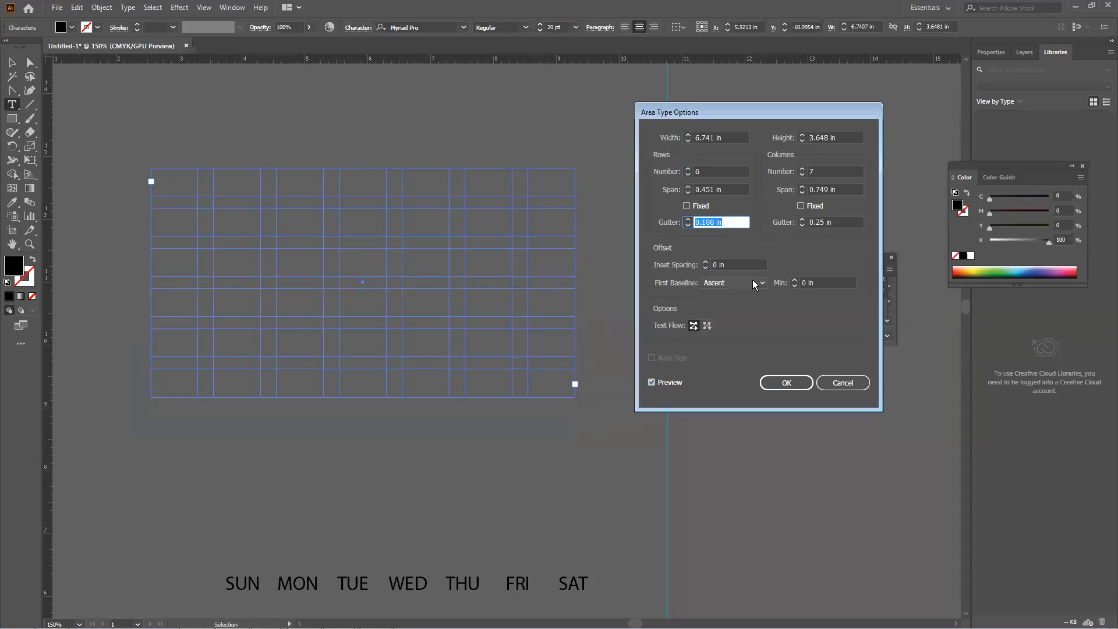
left_click(802, 225)
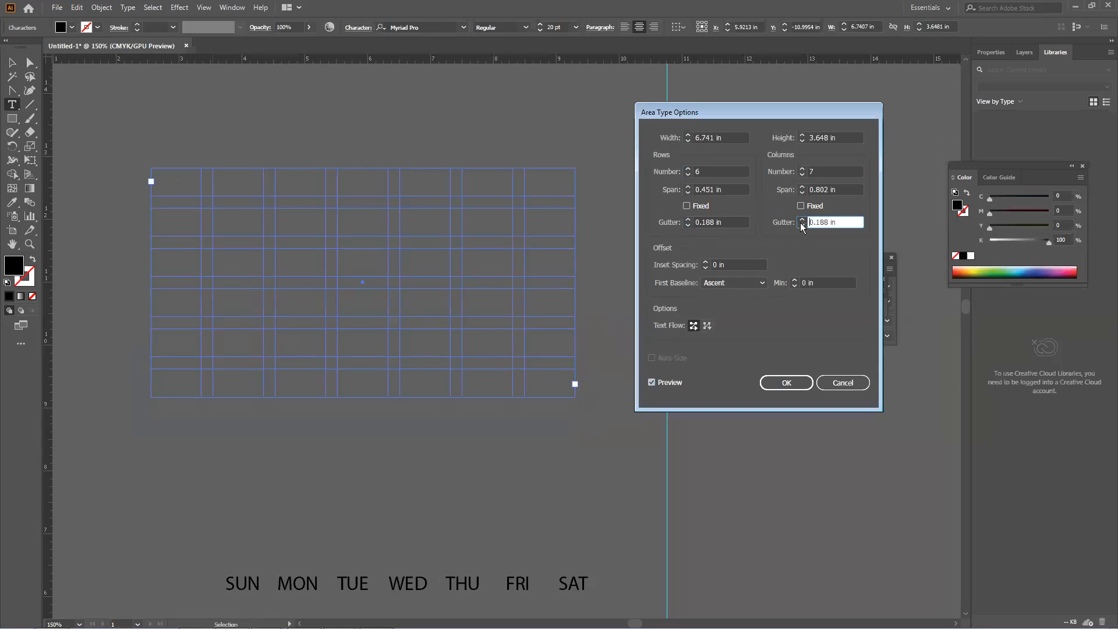
left_click(786, 383)
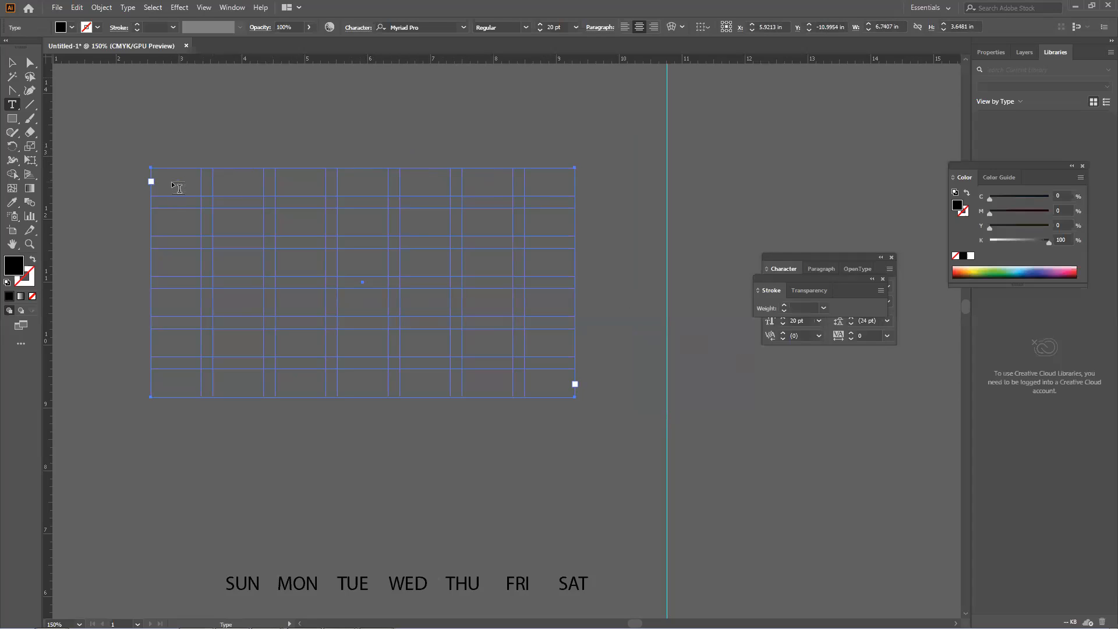
Fill the first two rows of the text grid with hyphen-ended sample entries, from GHH- through JGH-, one per cell
left_click(152, 182)
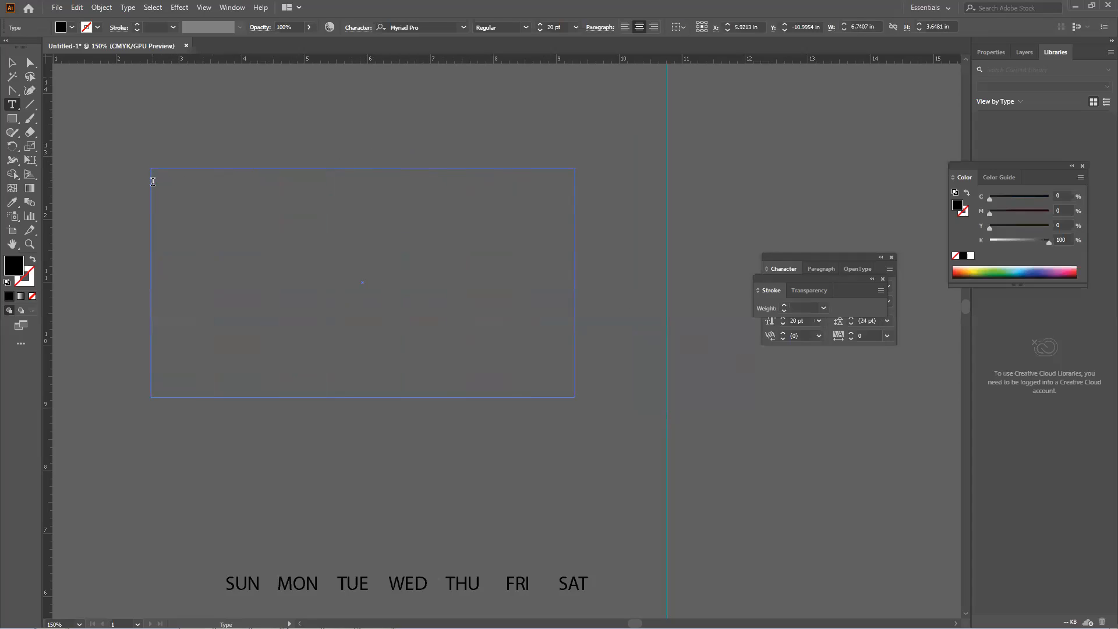
type("GHH-      HGH-      HGF-      GHF-      GHJF-      GHJF-      GHJF-")
key("Return")
key("Return")
type("GHF-      GHJGF")
type("-")
key("Tab")
type("FHJG-")
key("Tab")
type("FHHG-")
key("Tab")
type("JGH-")
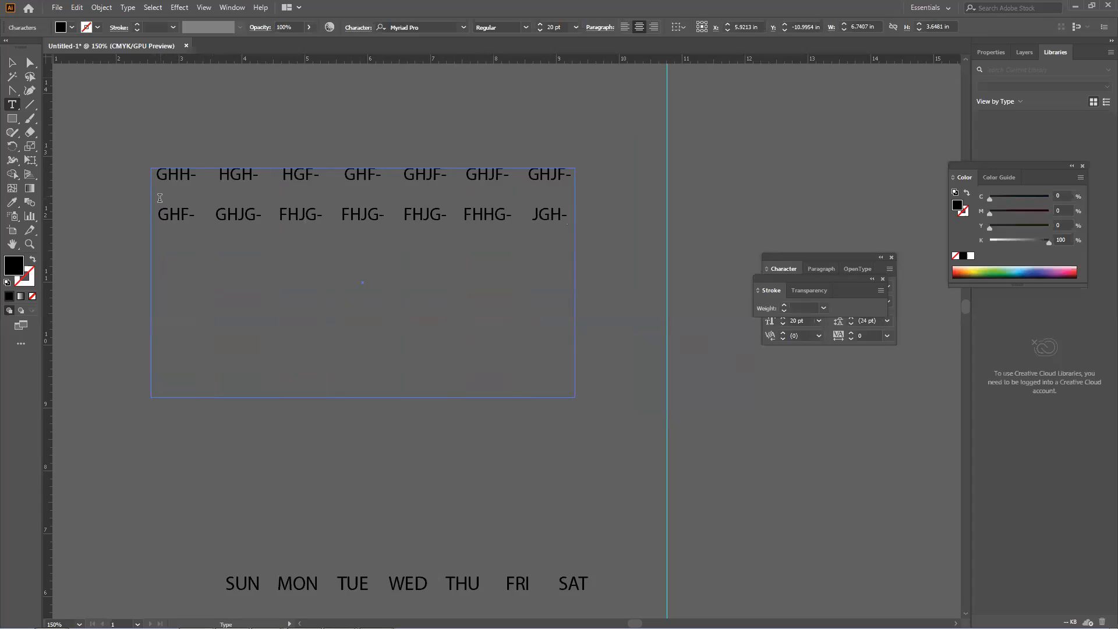
Fill the grid's third row with sample entries from JH- through GJGHJ and start the fourth row with HJHG
key("Return")
type("JH-\tJMGH-\tJHG-\tJGHJG\tHJGHJ\tHGJJH\tGJGHJ")
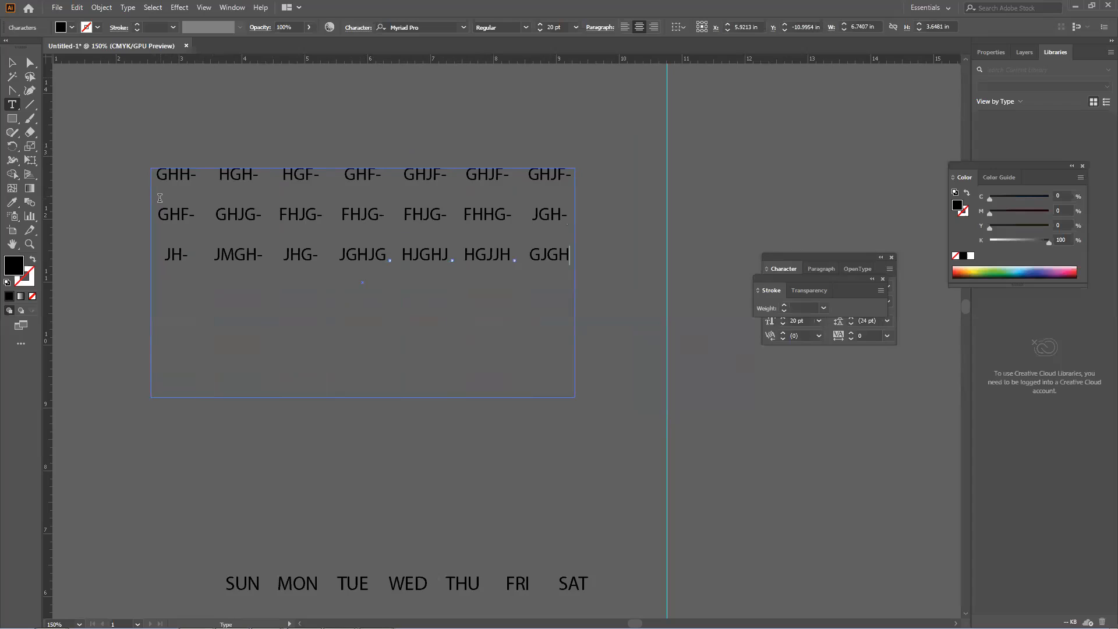
key("Return")
type("HJHG")
right_click(383, 61)
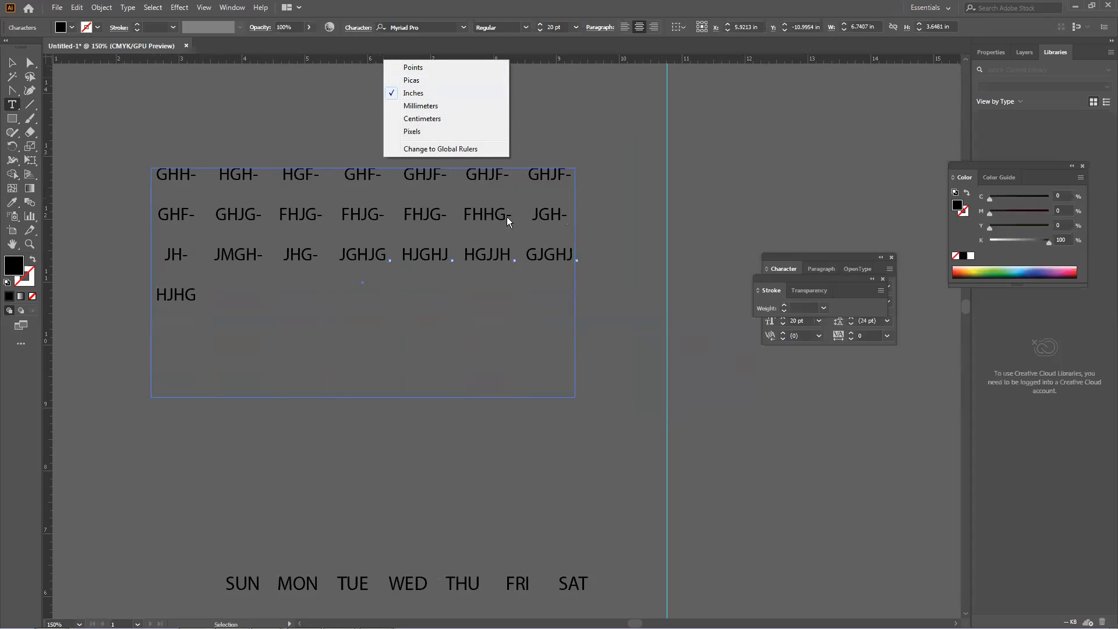
In the empty area further up, draw a text frame about 6.64 by 4.31 in and replace its placeholder text with SAT SUN MON
left_click(13, 64)
scroll(362, 303, "up", 2)
scroll(424, 302, "up", 8)
left_click_drag(483, 509, 495, 588)
left_click_drag(453, 274, 498, 513)
left_click_drag(139, 231, 552, 473)
left_click(11, 109)
key("BackSpace")
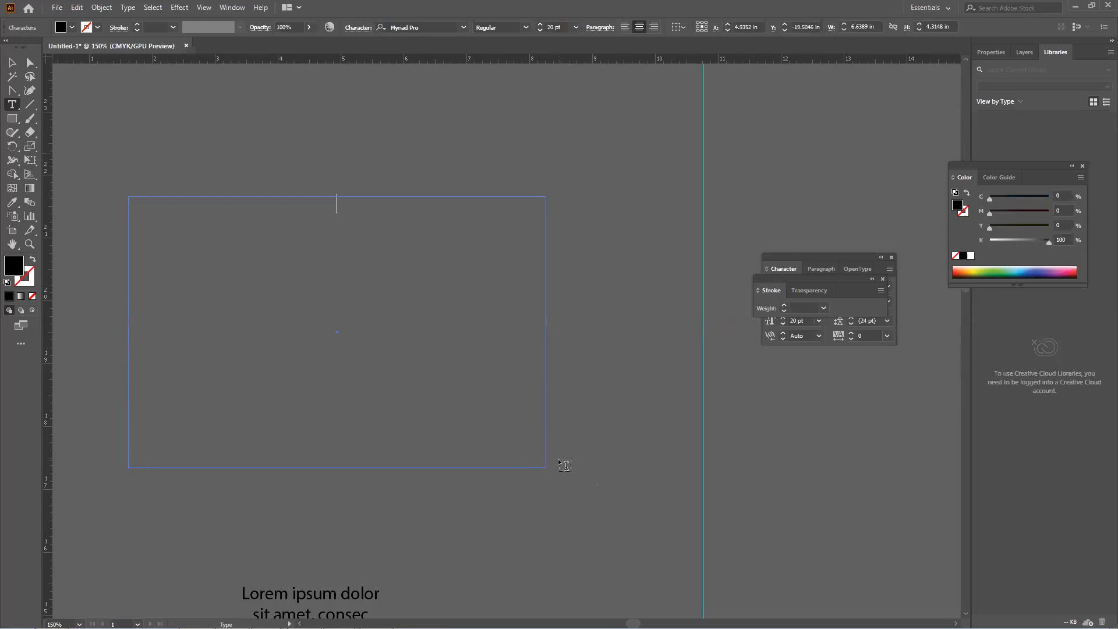
type("SAT SUN MON")
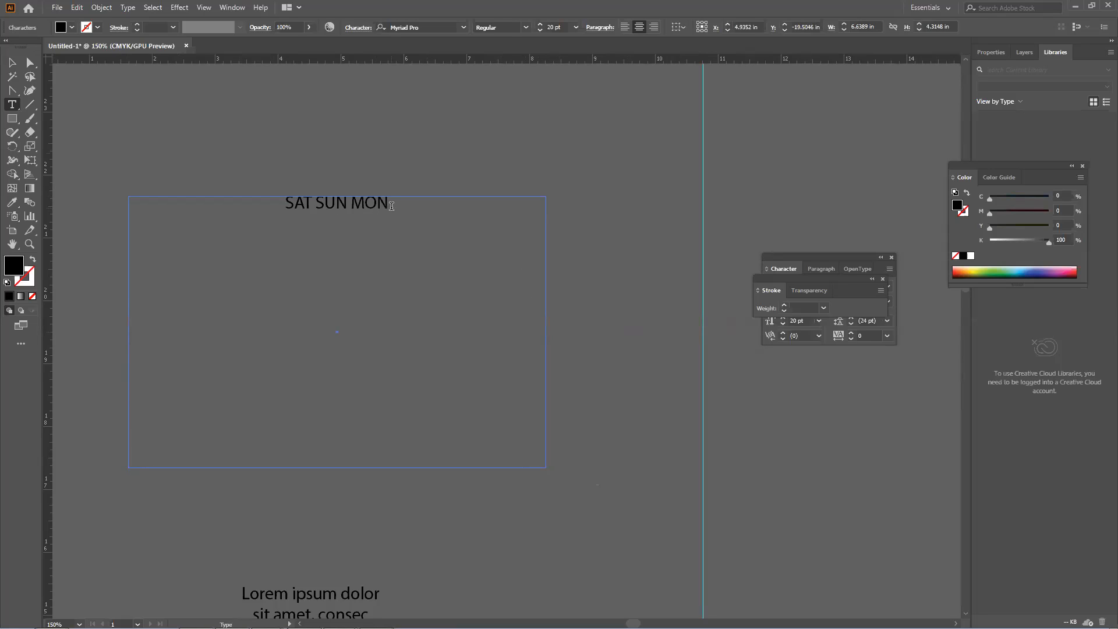
Divide the SAT SUN MON text frame into 6 rows and 7 columns in its area type options
left_click_drag(392, 206, 275, 191)
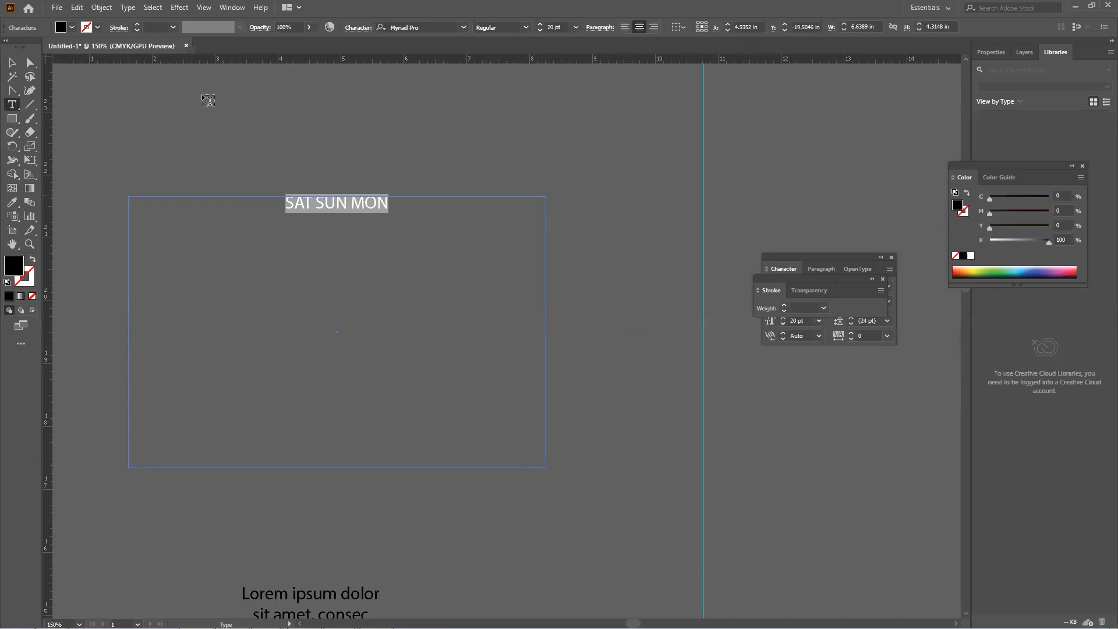
left_click(127, 8)
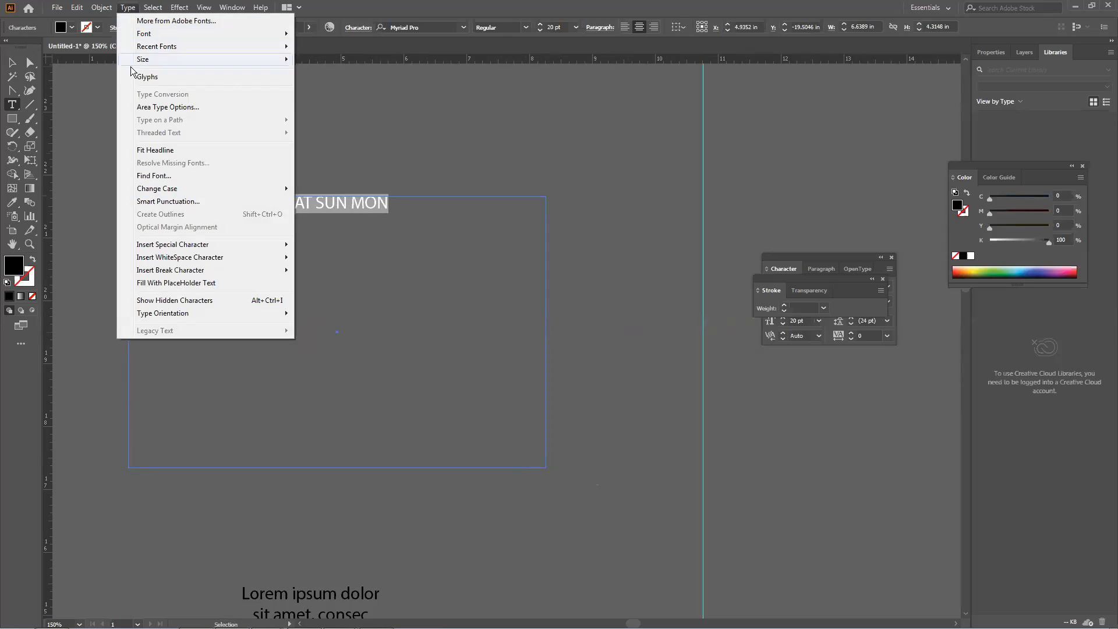
left_click(168, 107)
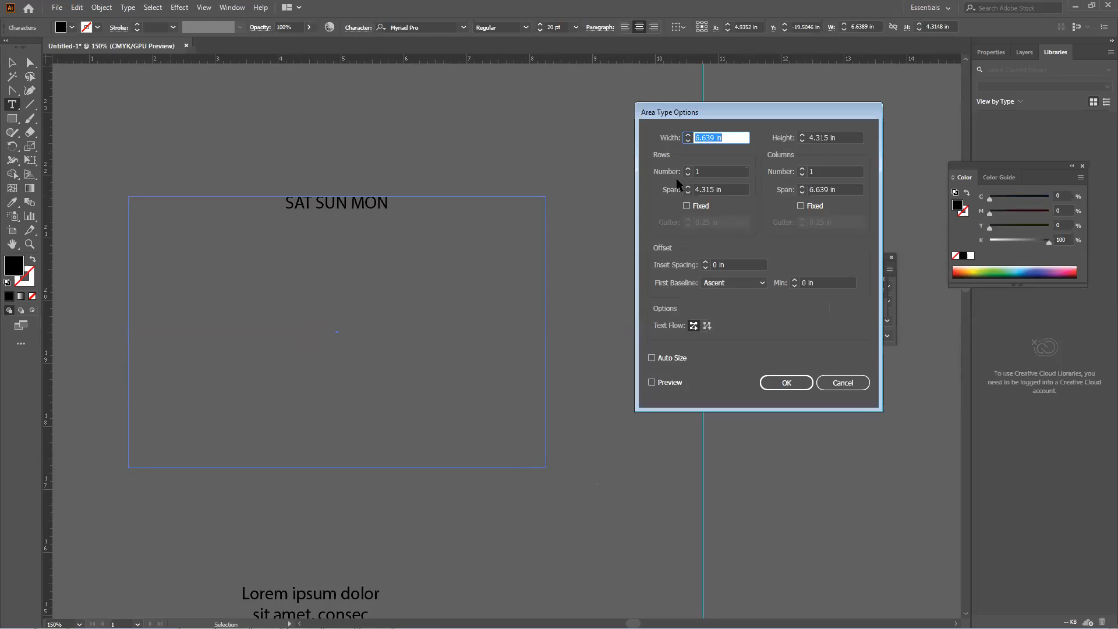
left_click(704, 172)
type("6")
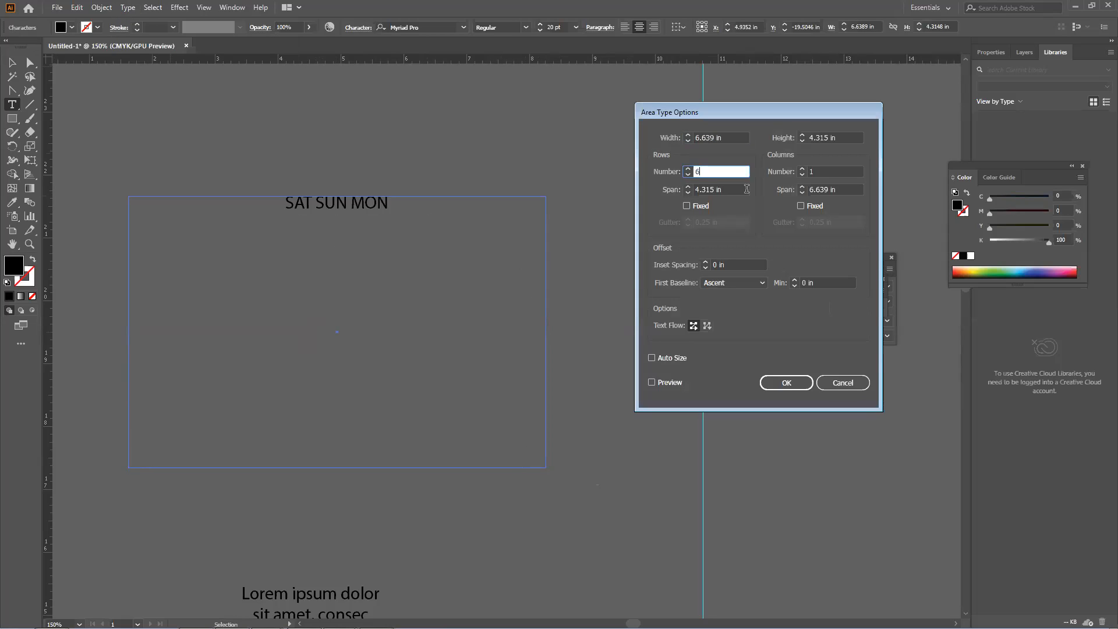
left_click(820, 171)
type("7")
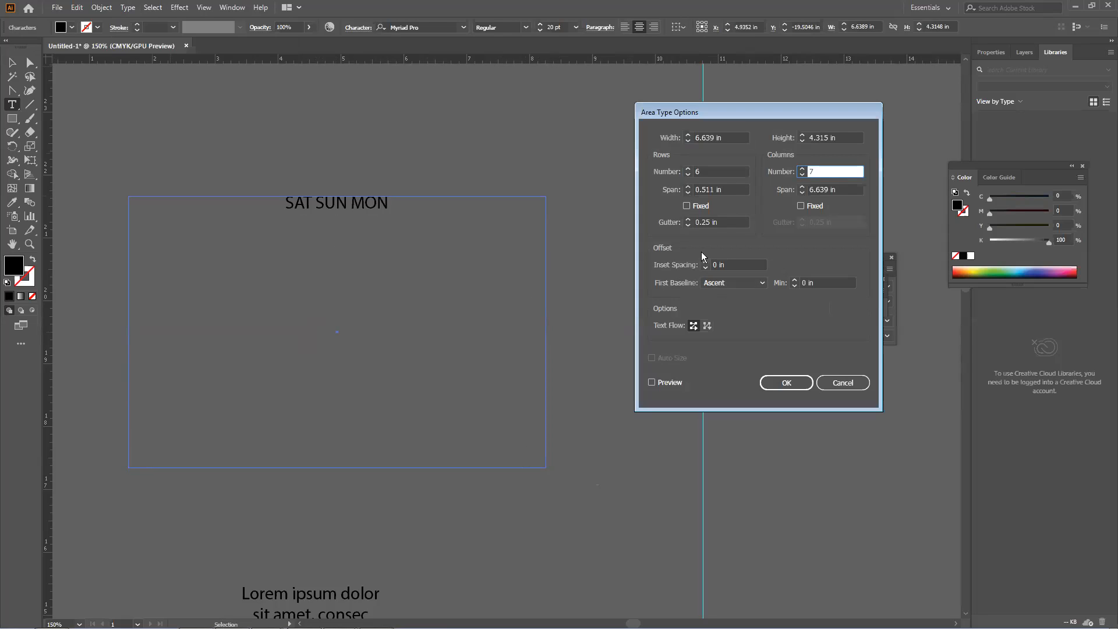
Set both gutters of the SAT SUN MON frame to 0.188 in with preview on, and apply the options
left_click(690, 225)
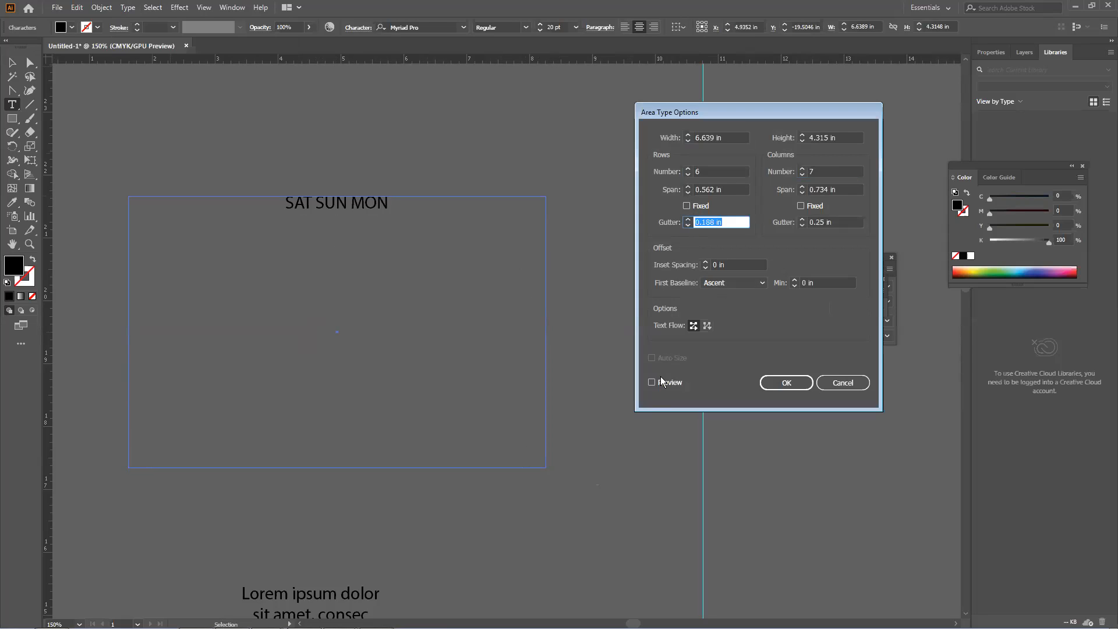
left_click(661, 381)
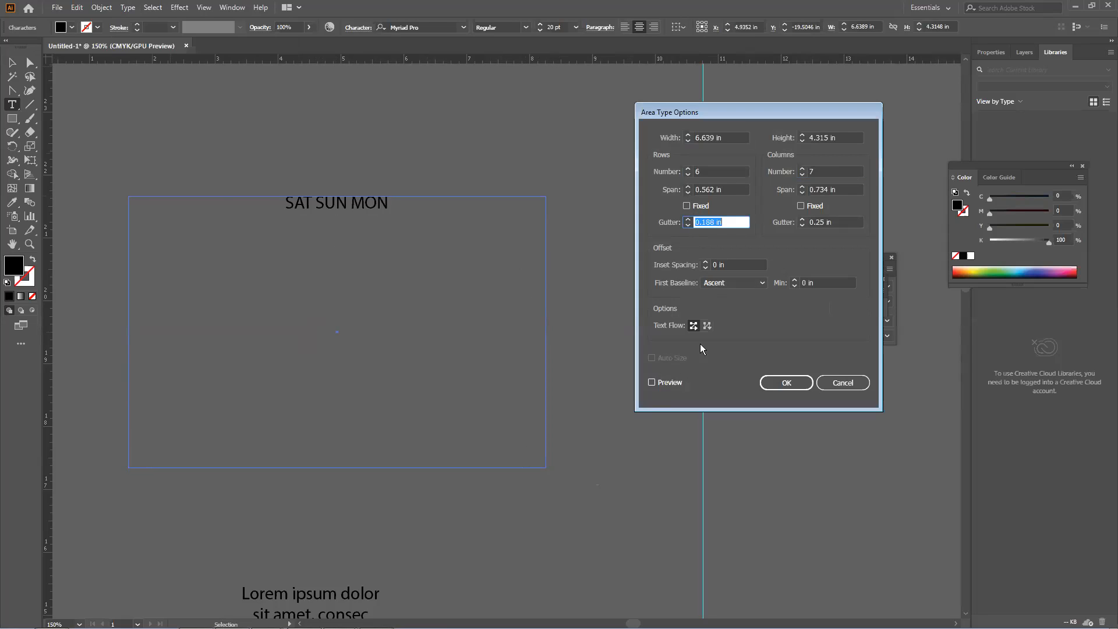
left_click(798, 224)
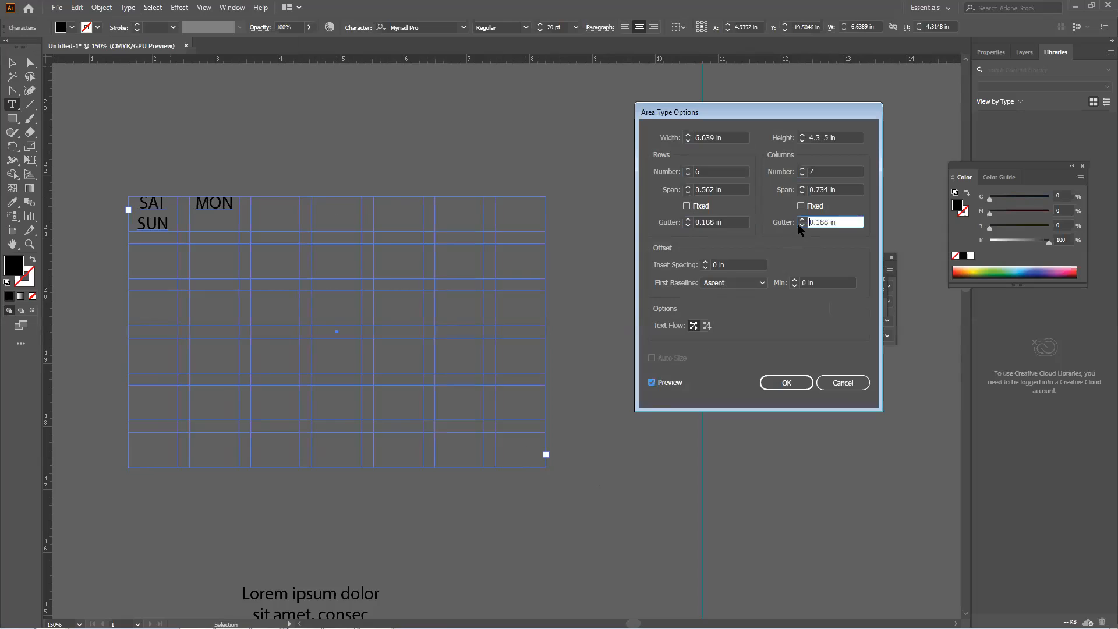
left_click(781, 379)
left_click(784, 380)
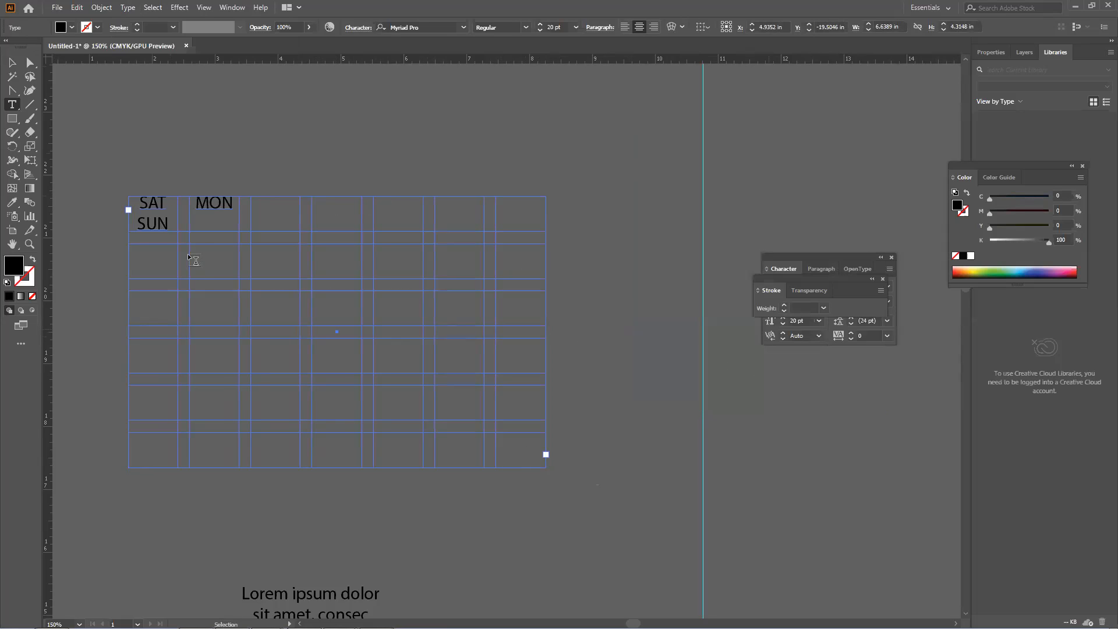
Set all the text in the SAT SUN MON frame to 24 pt and select the frame as an object
left_click_drag(167, 225, 166, 197)
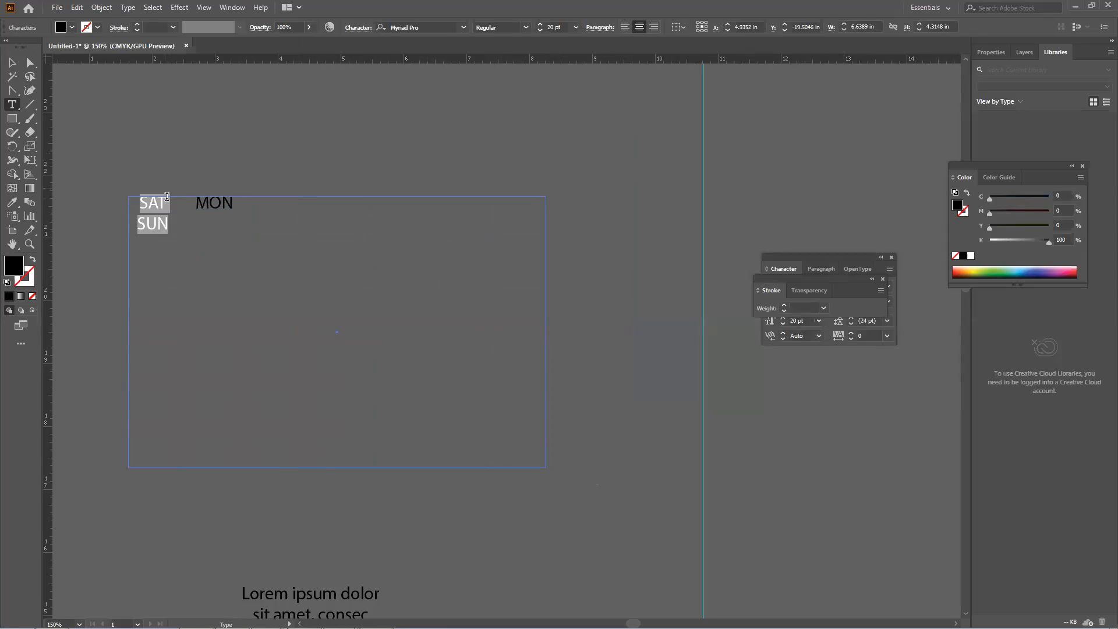
left_click(167, 233)
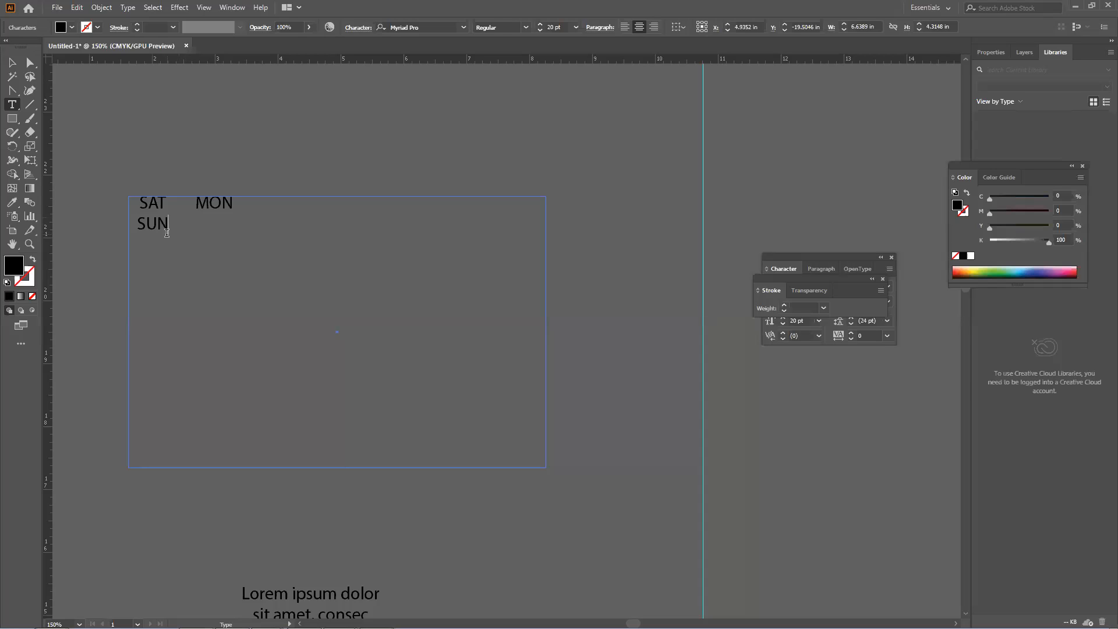
key("ctrl+a")
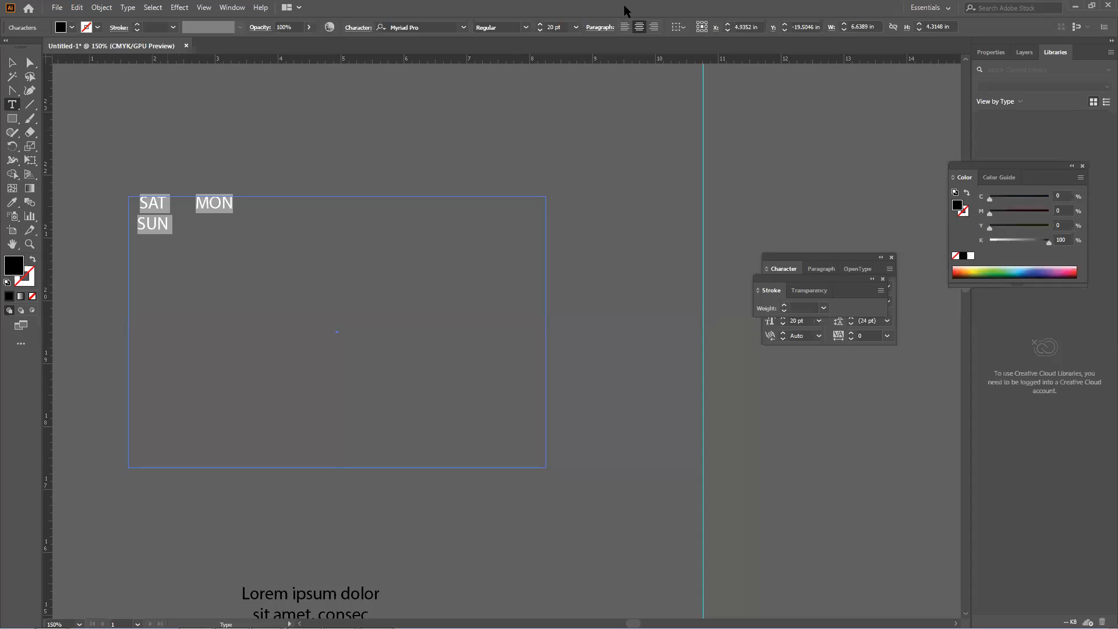
left_click(540, 24)
left_click(540, 24)
left_click(540, 25)
left_click(540, 25)
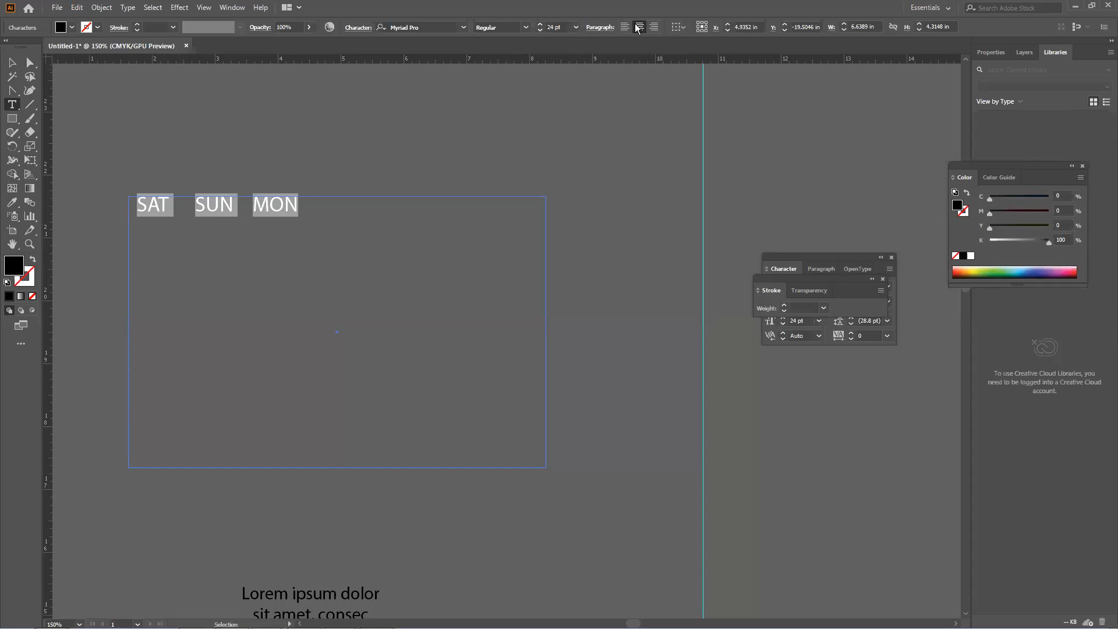
left_click(297, 198)
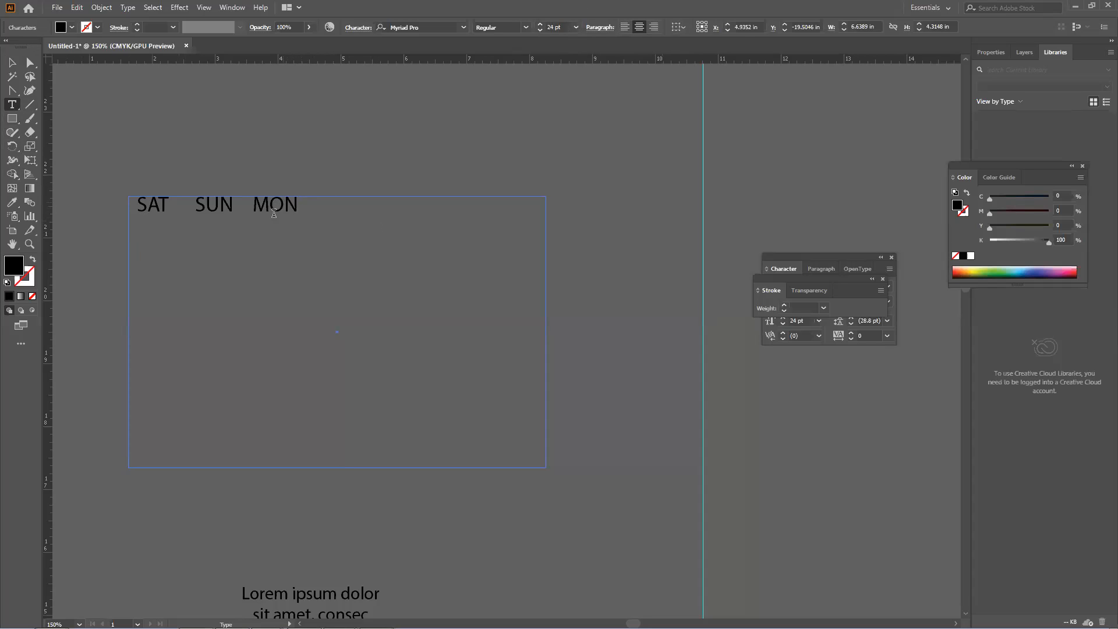
left_click(12, 62)
left_click(335, 192)
left_click(414, 341)
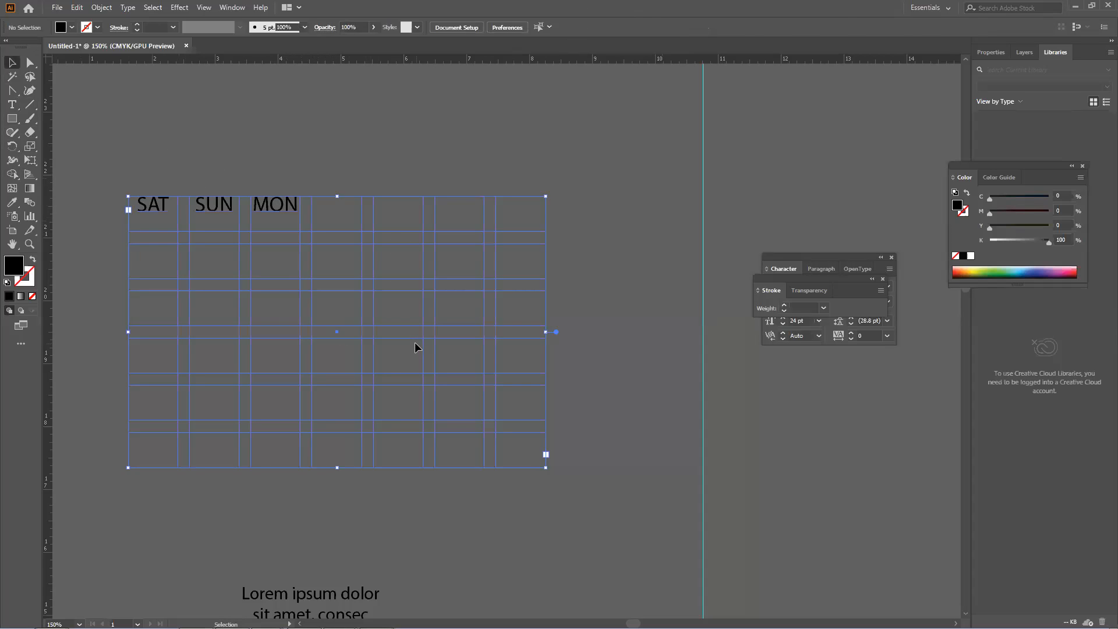
Try left alignment on the SUN to SAT weekday frame further down, and return its text to centred
scroll(406, 348, "down", 12)
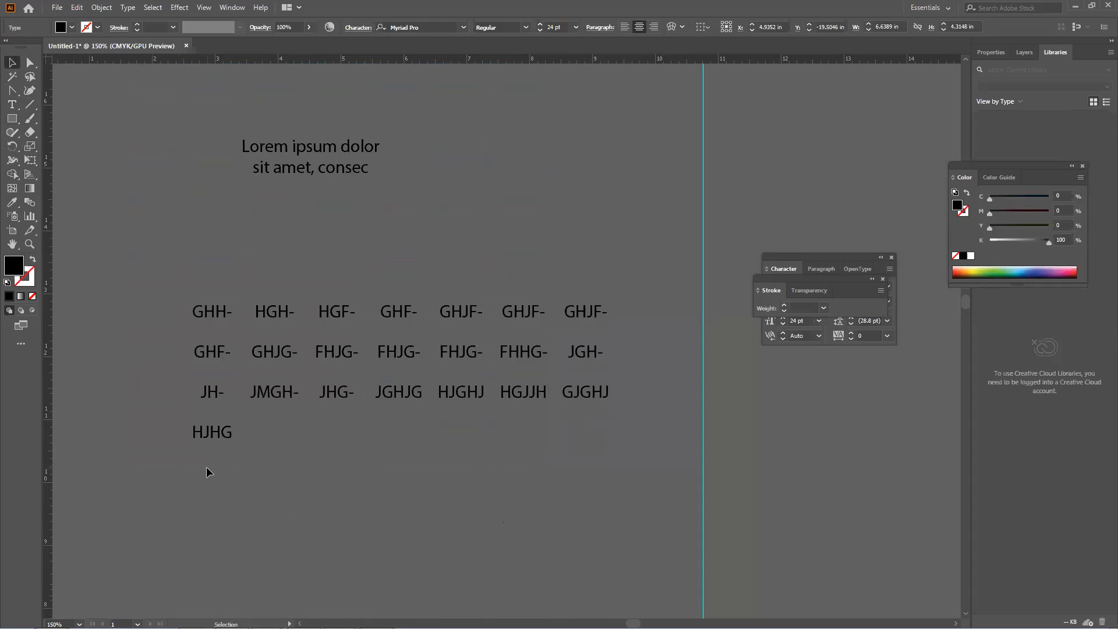
scroll(175, 524, "down", 6)
left_click(440, 344)
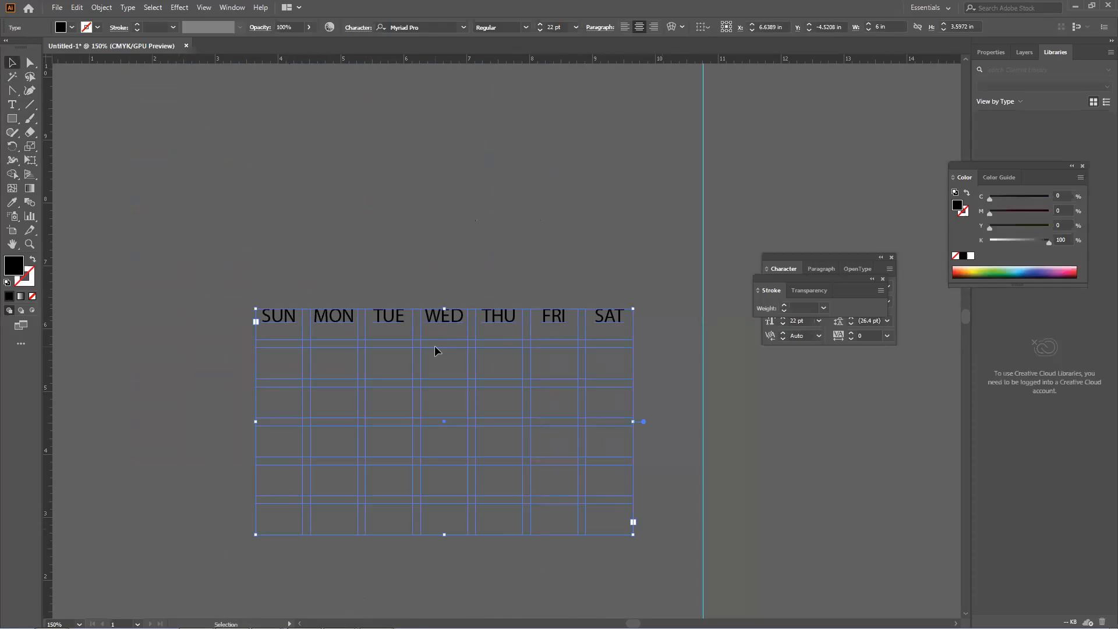
left_click(624, 28)
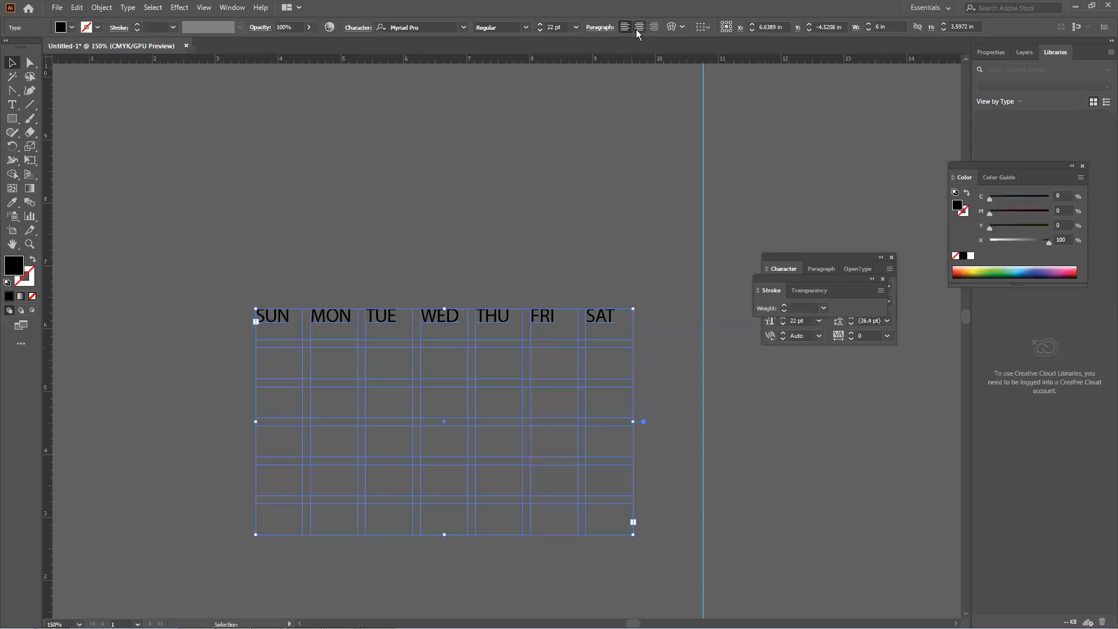
left_click(636, 29)
left_click(624, 28)
left_click(638, 28)
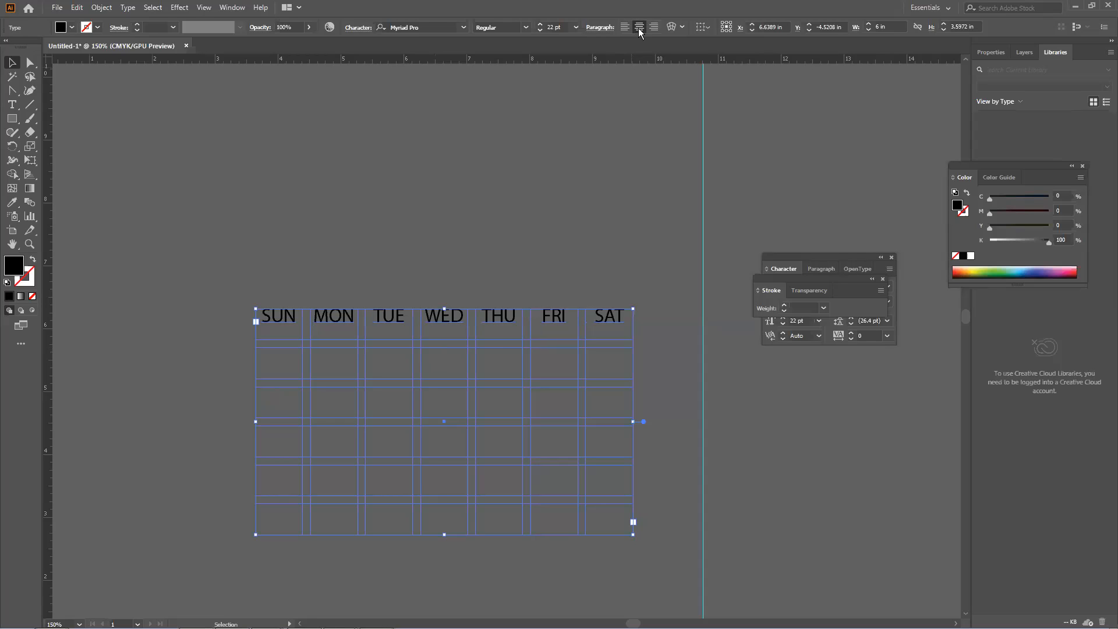
left_click(623, 29)
left_click(638, 28)
left_click(623, 27)
left_click(638, 28)
Try smaller font sizes on all the weekday text down to 11 pt, and bring it back to 22 pt
key("ctrl+a")
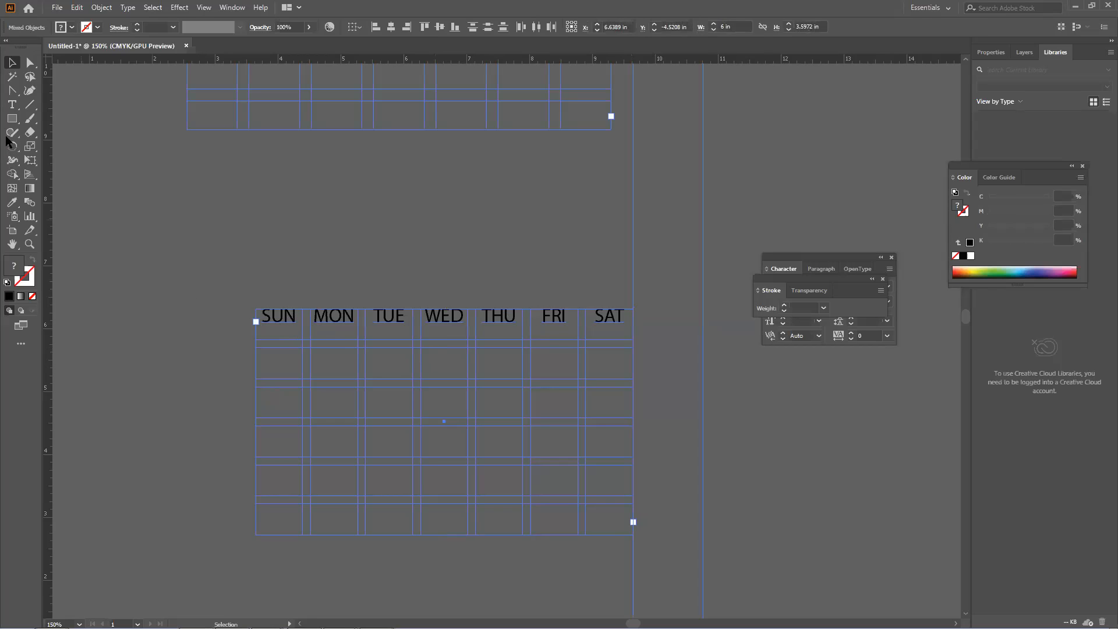
key("t")
left_click(277, 321)
key("ctrl+a")
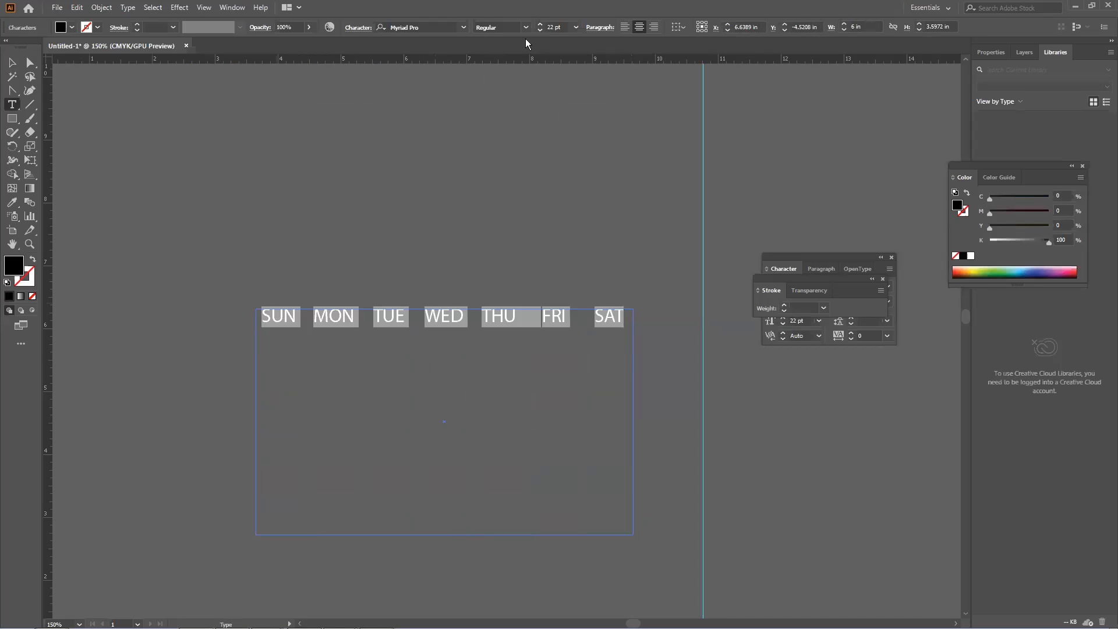
left_click(539, 30)
left_click(540, 30)
left_click(539, 31)
left_click(540, 31)
left_click(540, 30)
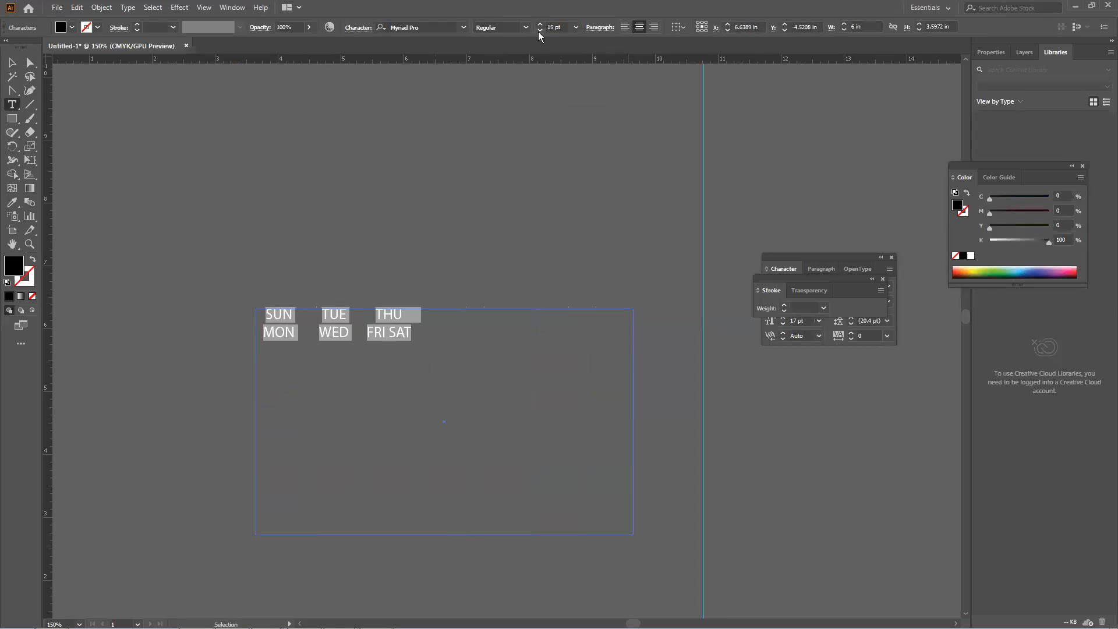
left_click(538, 31)
left_click(538, 32)
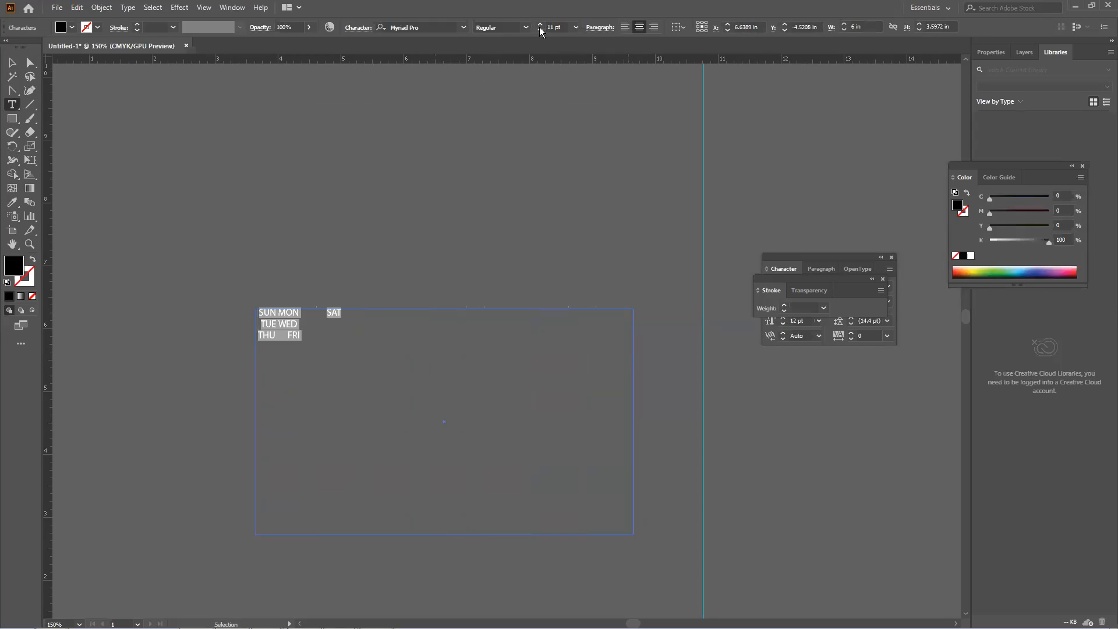
left_click(539, 26)
left_click(540, 26)
left_click(540, 26)
left_click(539, 26)
left_click(539, 26)
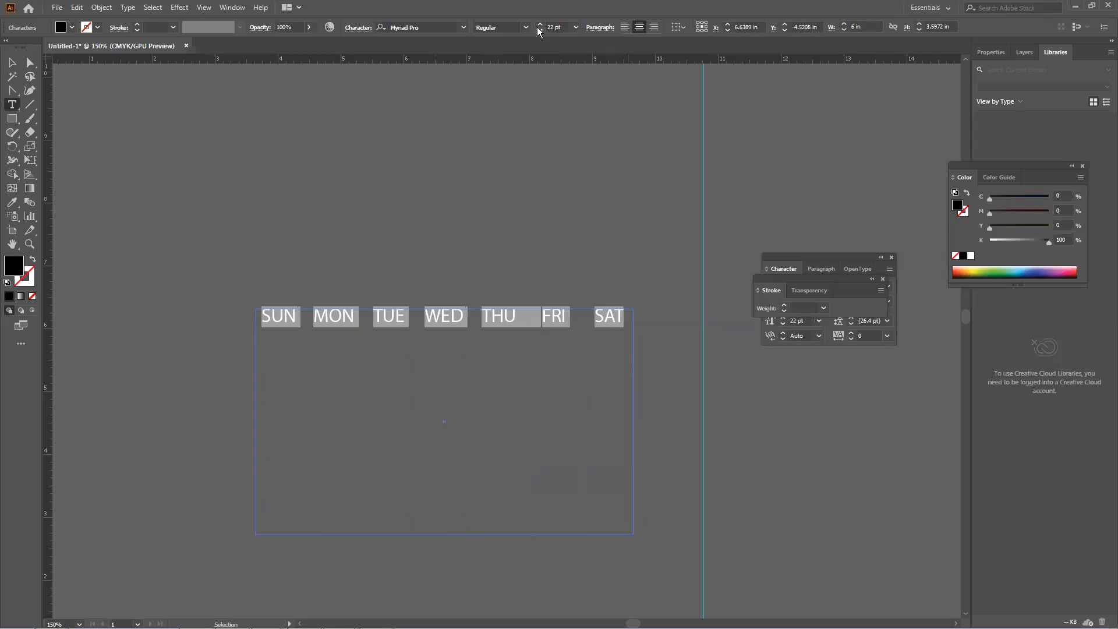
Set the font style of the whole weekday frame to Bold
key("Escape")
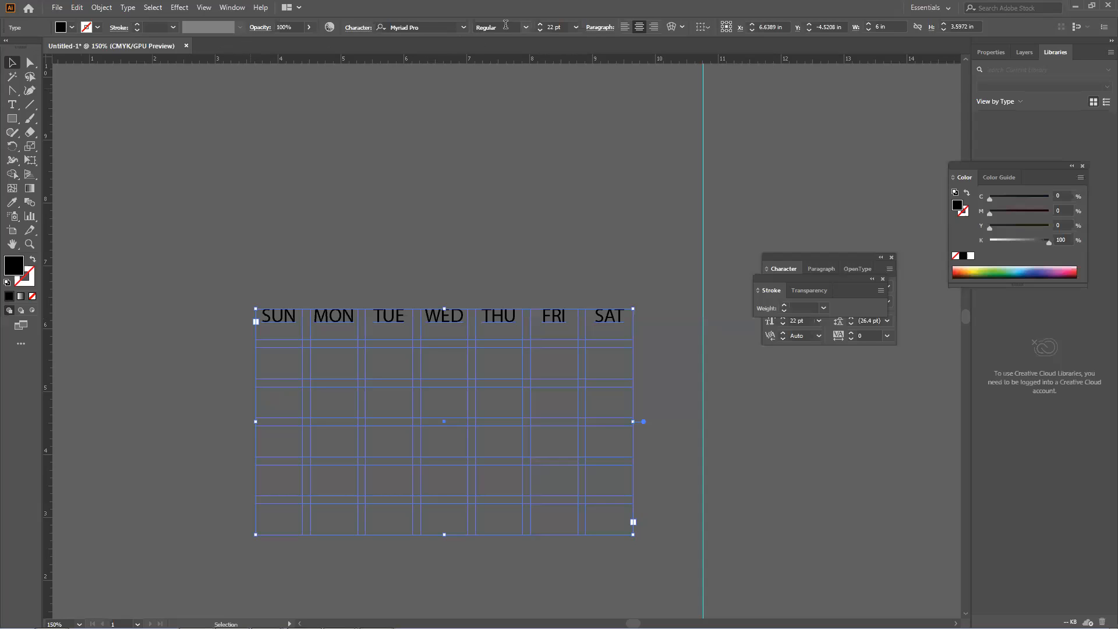
left_click(525, 28)
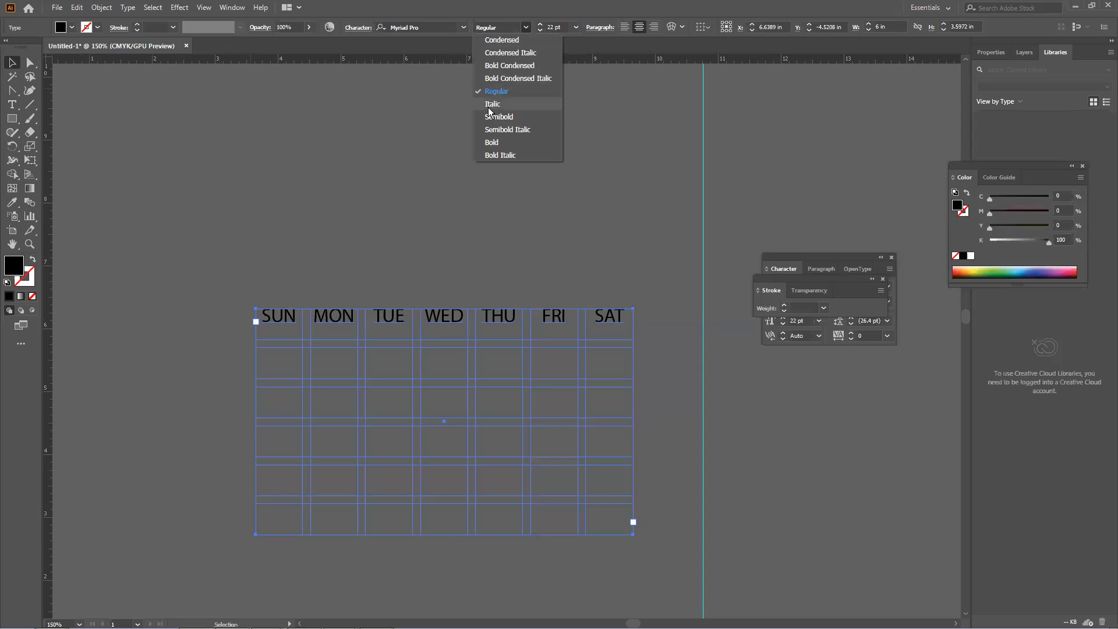
left_click(500, 141)
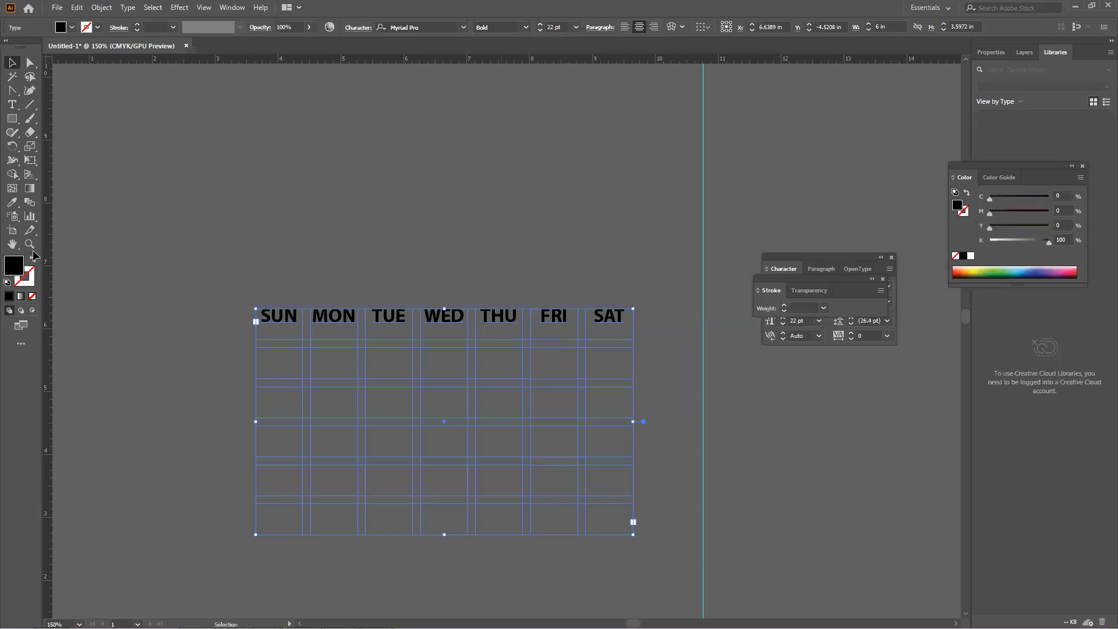
Fill the FRI and SAT headings with white
left_click(12, 105)
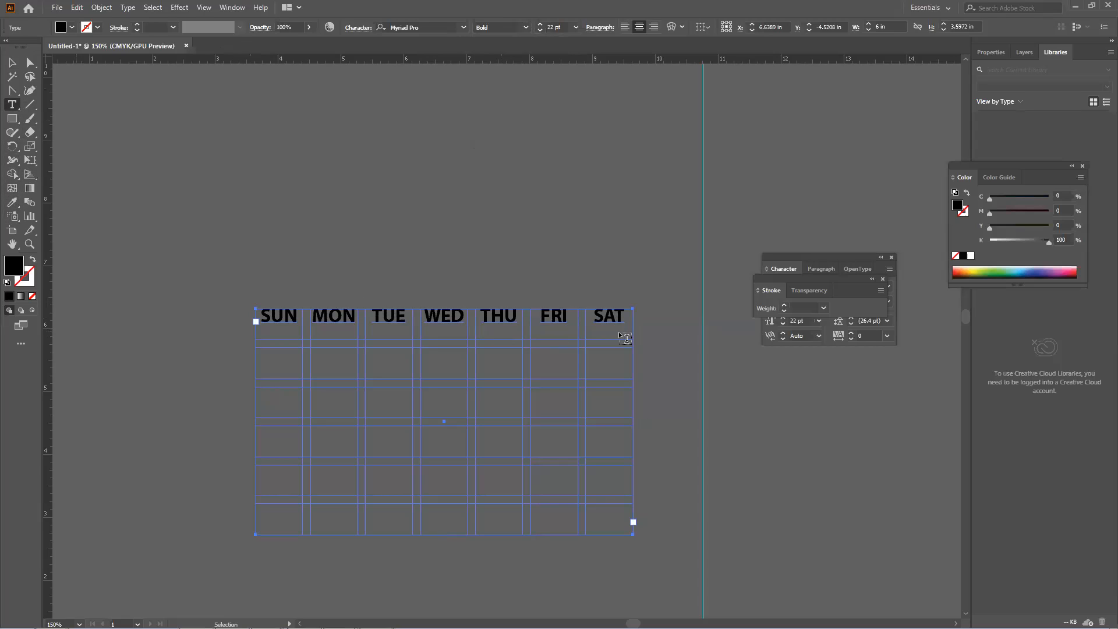
left_click_drag(540, 315, 626, 313)
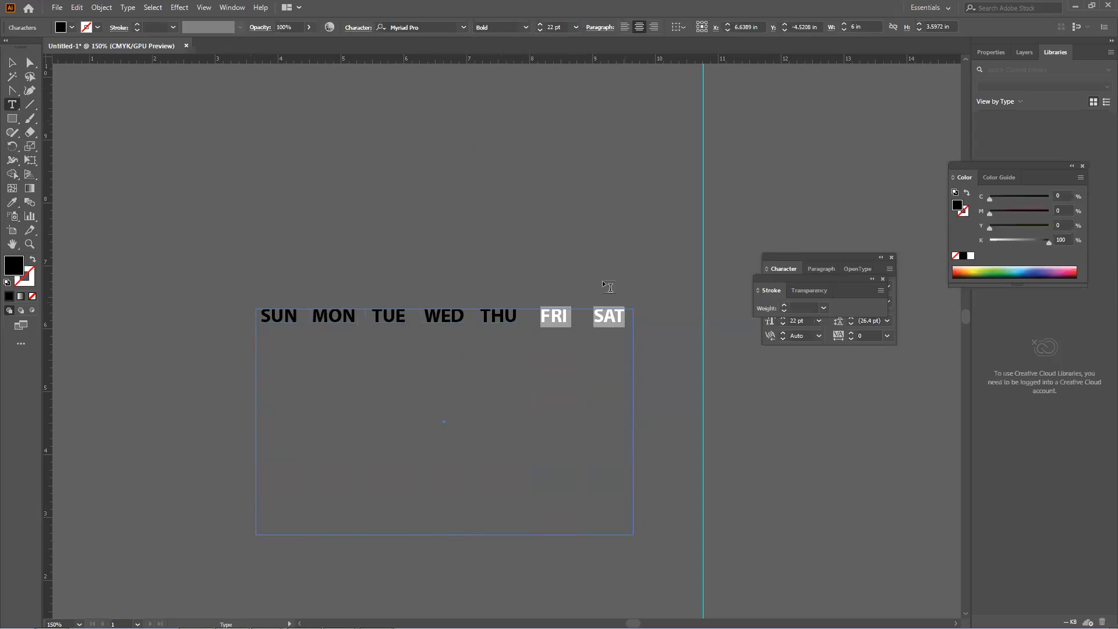
left_click(72, 28)
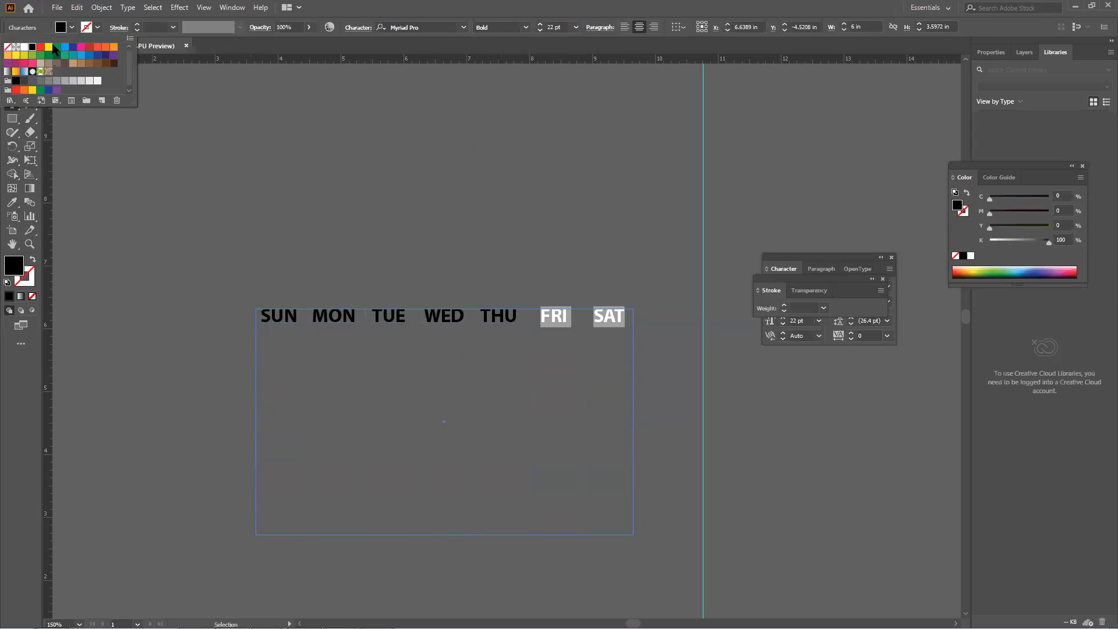
left_click(23, 48)
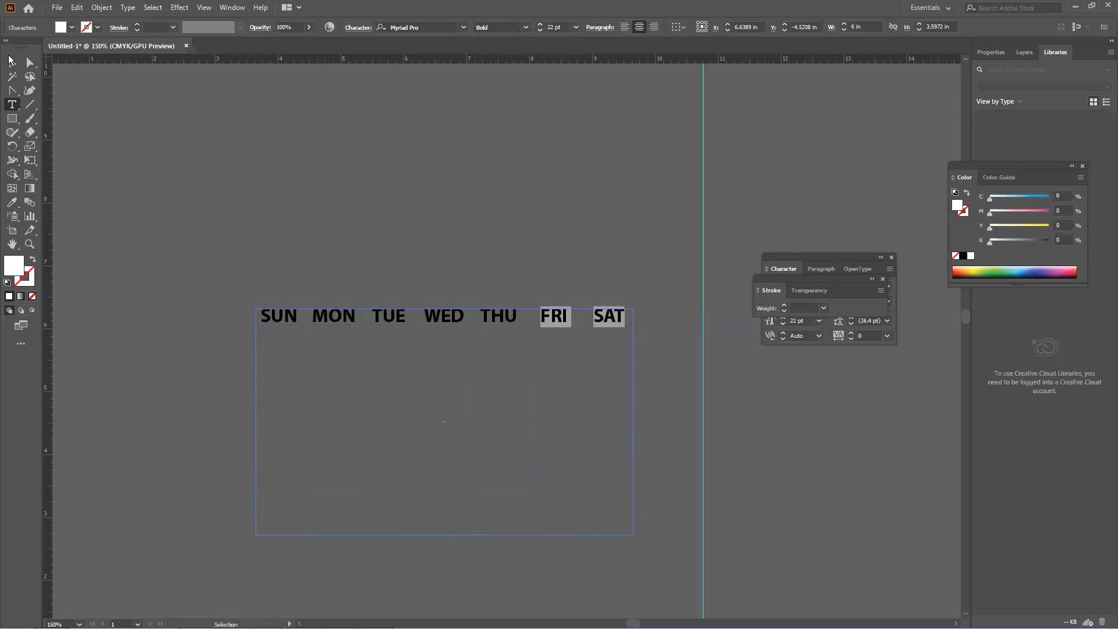
left_click(12, 62)
left_click(531, 356)
left_click(504, 319)
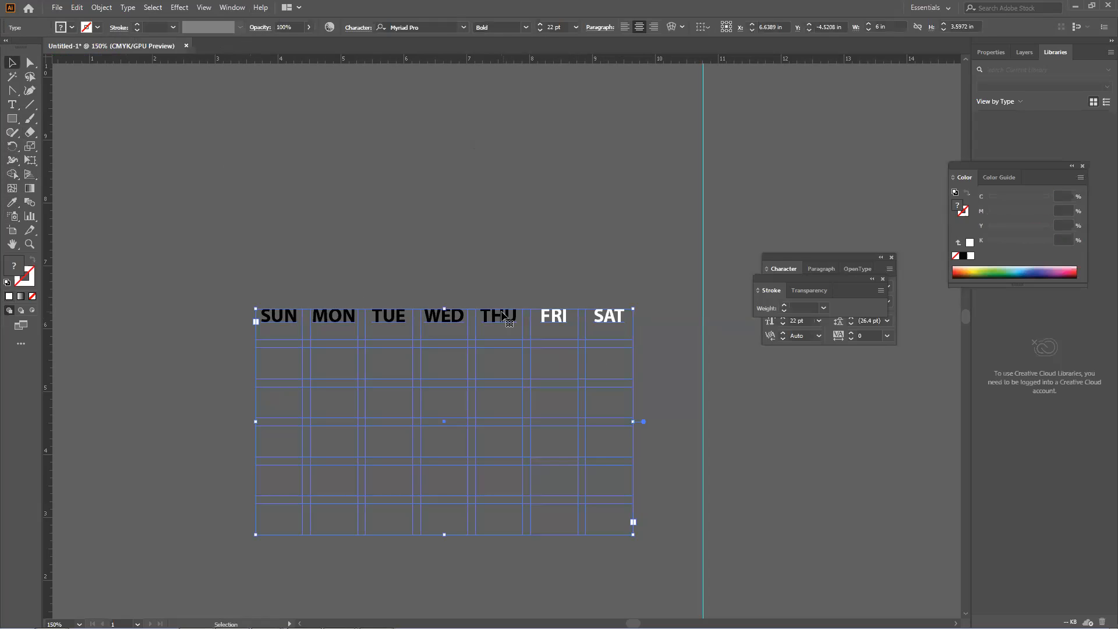
Fill the SUN, MON, TUE, WED and THU headings with white
left_click(12, 104)
left_click_drag(517, 315, 113, 232)
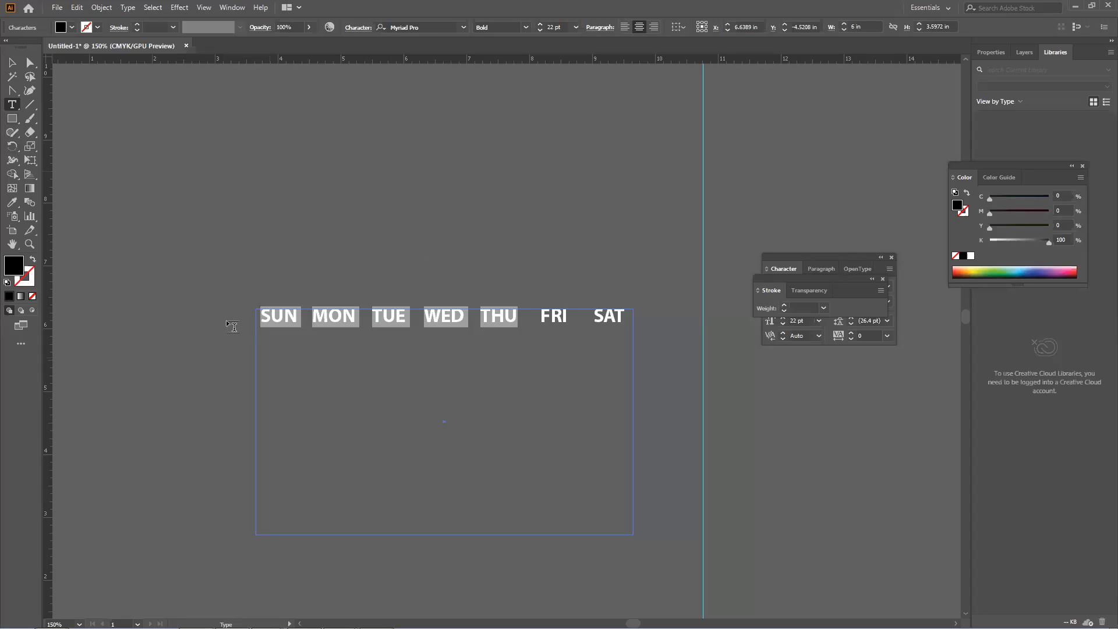
left_click(71, 27)
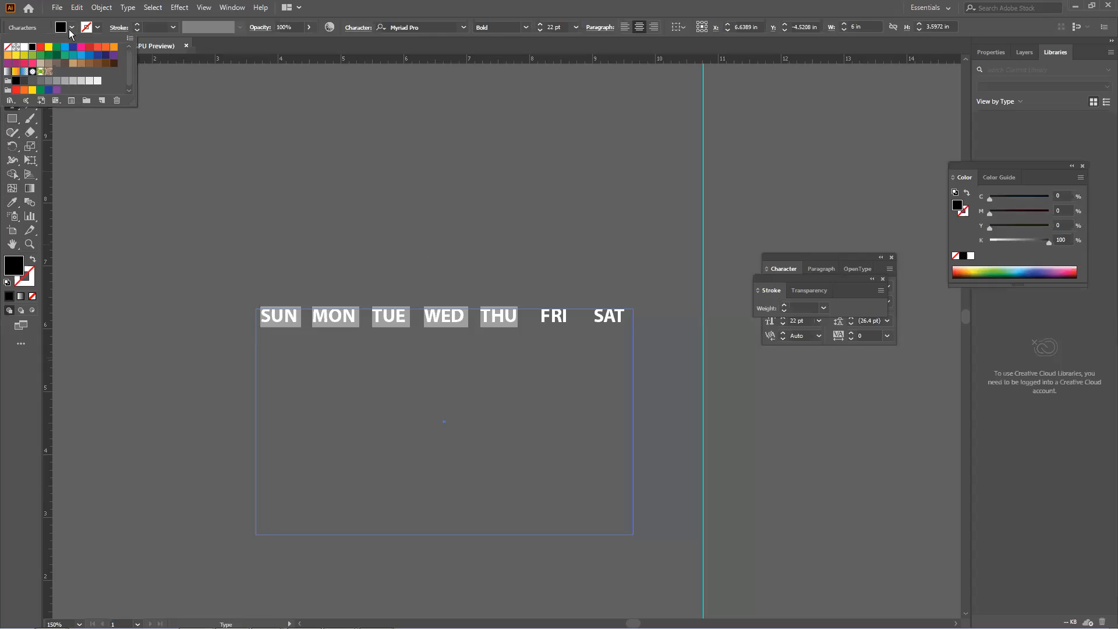
left_click(24, 50)
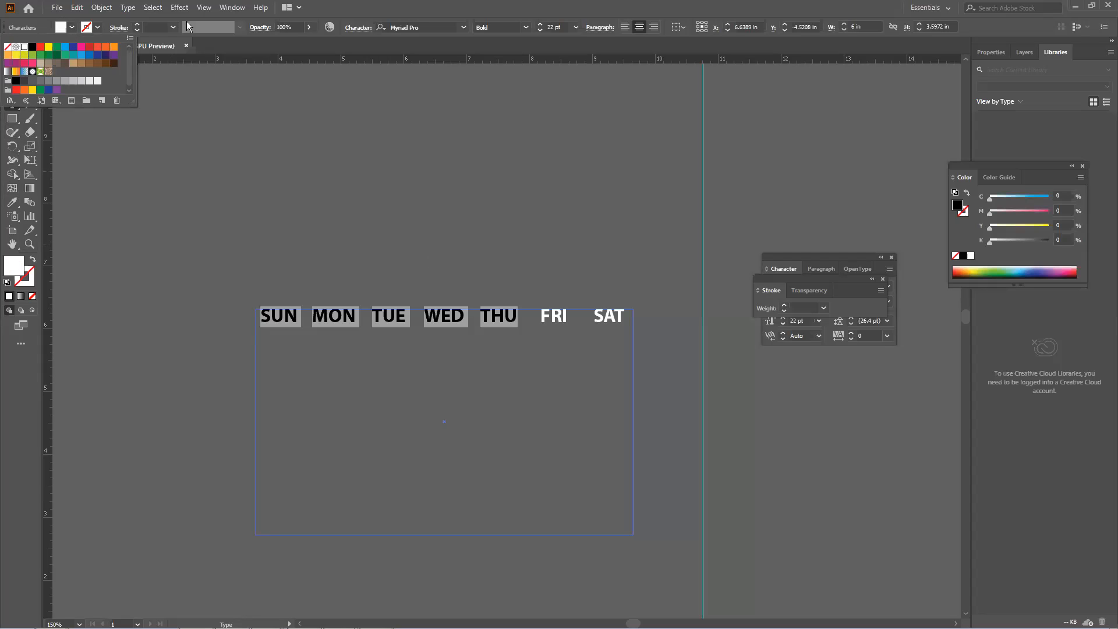
left_click(486, 8)
left_click(11, 62)
left_click(277, 322)
left_click(303, 322)
Continue the text after SAT with the dates 1 to 5 in the second row, from the TUE column to SAT
left_click(11, 105)
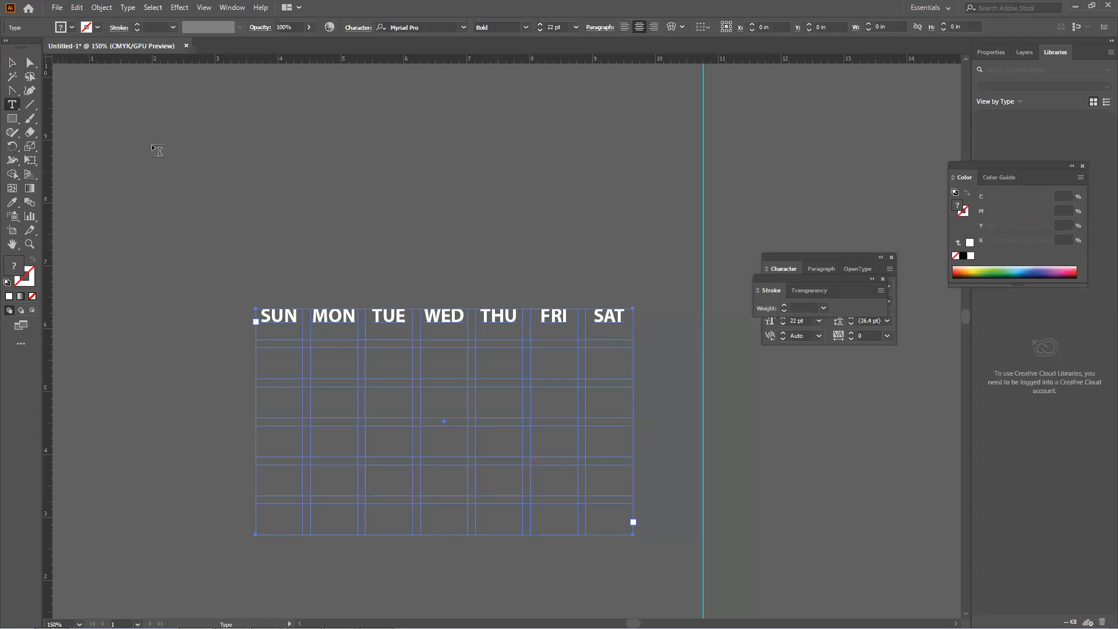
left_click(629, 313)
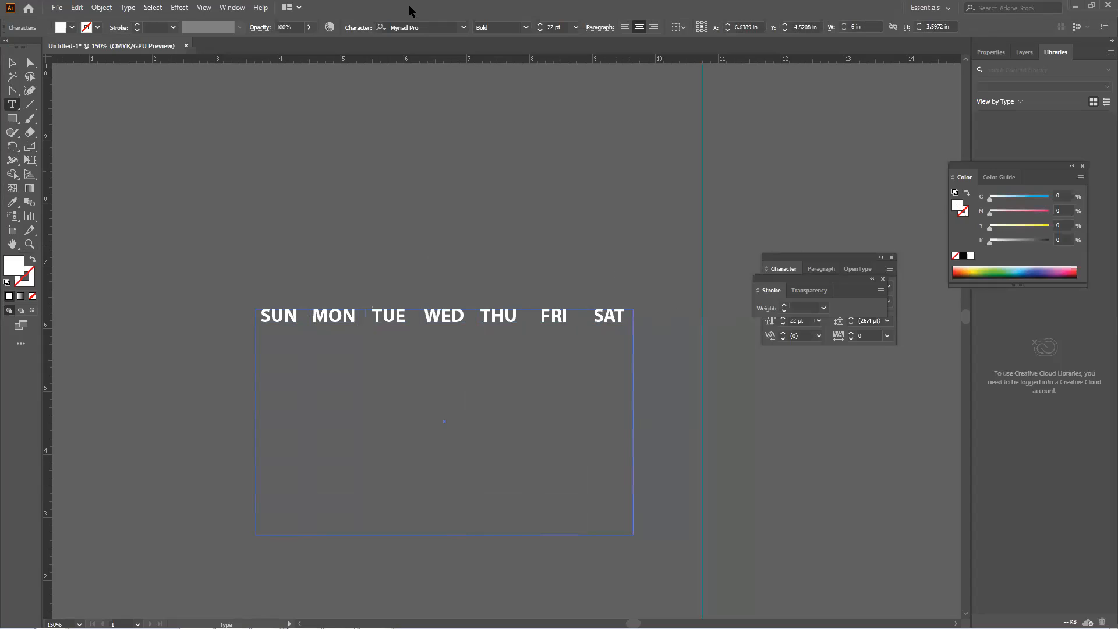
key("Tab")
key("ctrl")
type("1")
key("Tab")
type("2")
key("Tab")
type("3")
key("Tab")
type("4")
key("Tab")
type("5")
key("BackSpace")
key("Return")
Enter the dates 6 to 12 across the grid's third row, from SUN to SAT
key("Tab")
type("6")
key("Tab")
type("7")
key("Tab")
type("8")
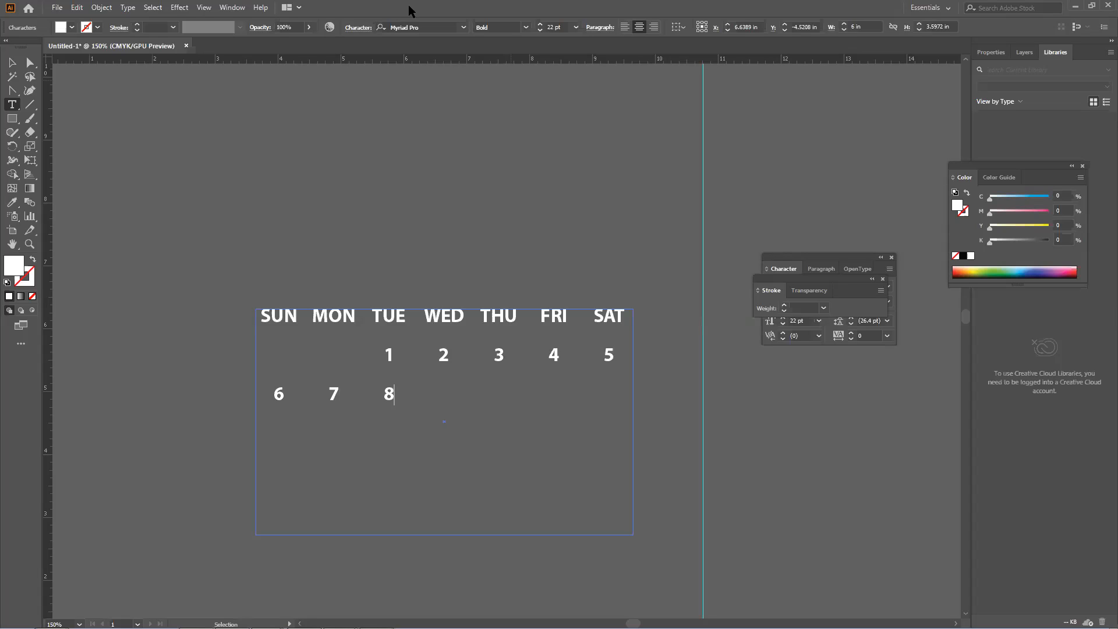
key("Tab")
type("9")
key("Tab")
type("10")
key("Tab")
type("11")
key("Tab")
type("12")
key("Return")
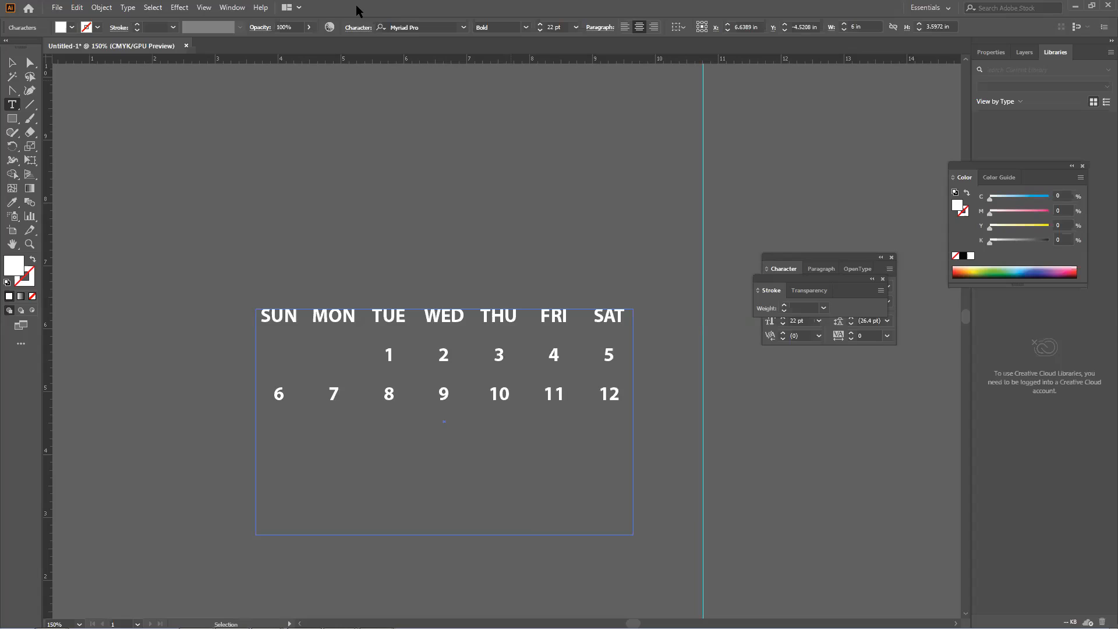
Enter the dates 13 to 19 across the grid's fourth row, from SUN to SAT
type("13")
key("Tab")
type("14")
key("Tab")
type("15")
key("Tab")
type("16")
key("Tab")
type("17")
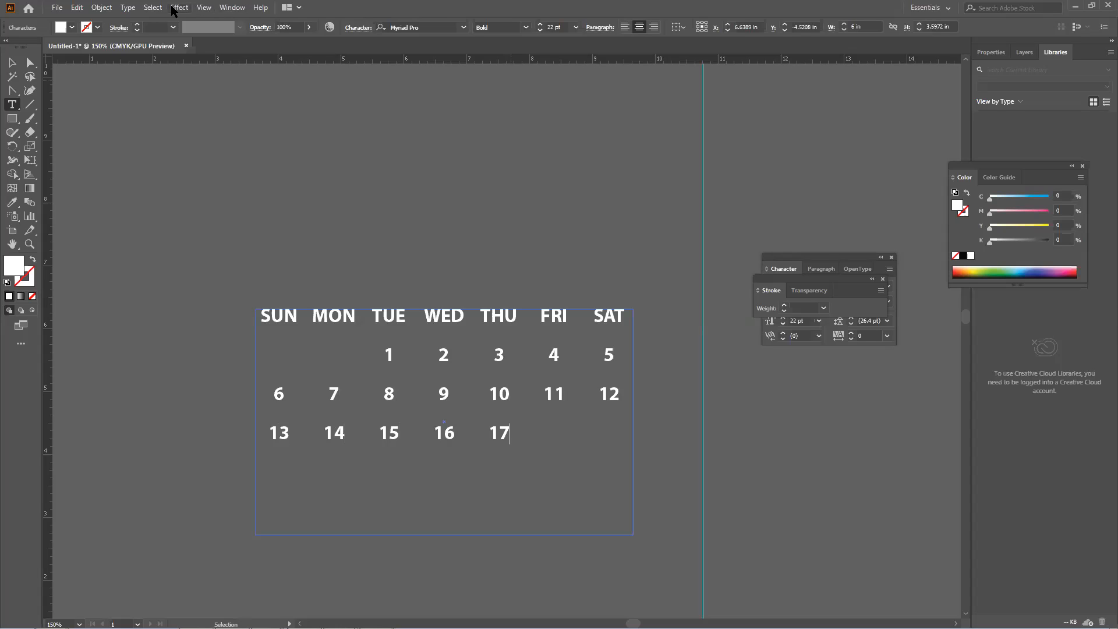
key("Tab")
type("18")
key("Tab")
type("19")
key("Return")
Enter the dates 20 to 24 in the fifth row from SUN to THU, leave text editing and select the calendar frame
key("Tab")
type("20")
key("Tab")
type("21")
key("Tab")
type("22")
key("Tab")
type("23")
key("Tab")
type("24")
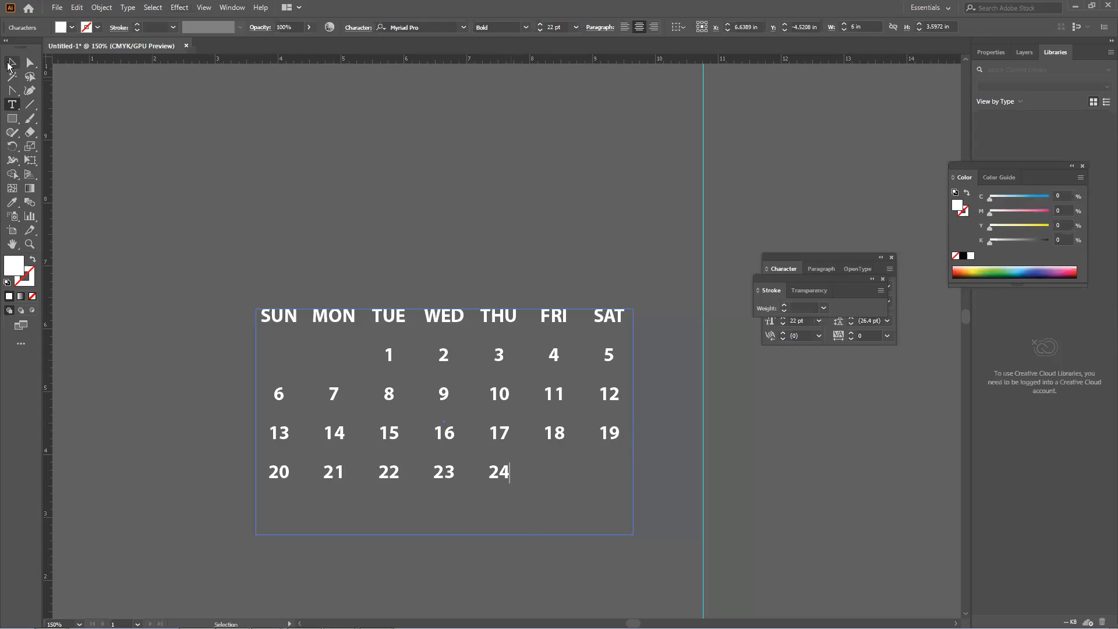
key("Escape")
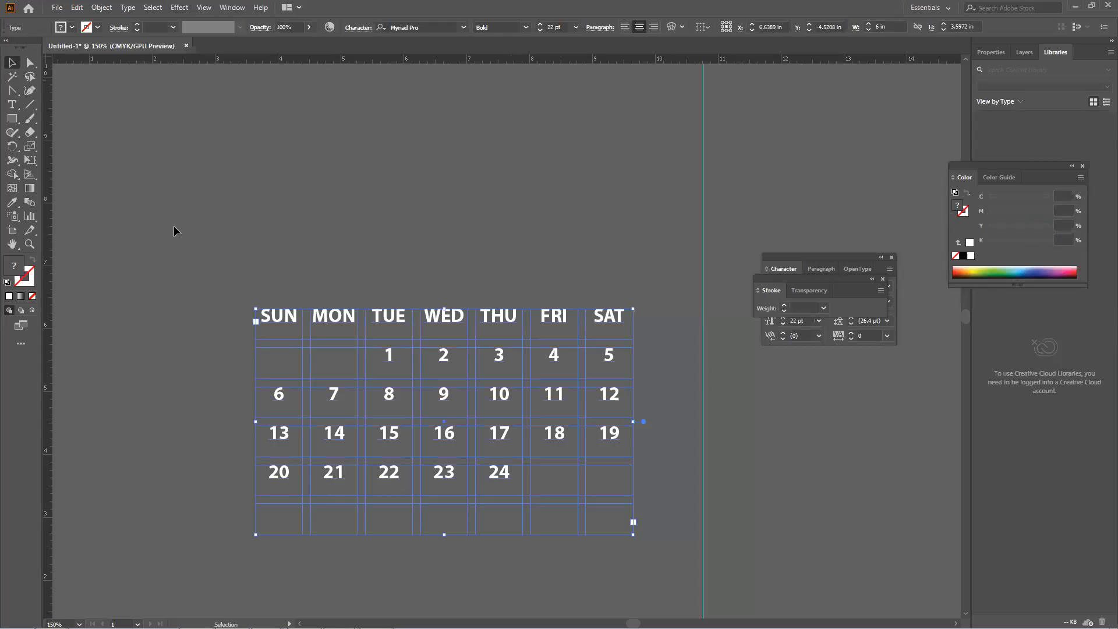
left_click(11, 62)
left_click(242, 291)
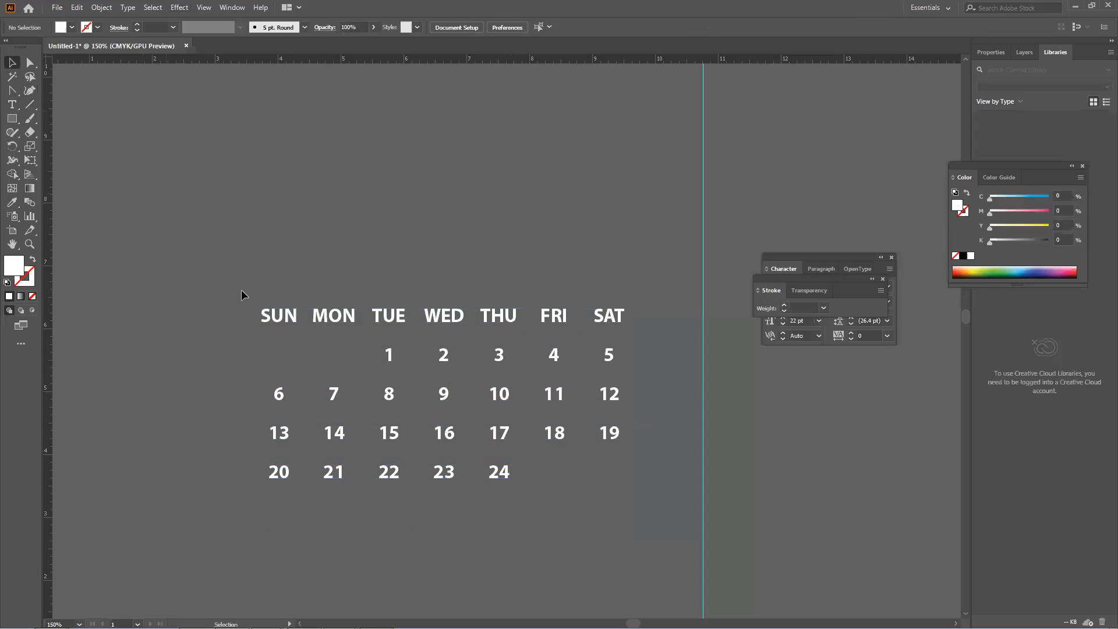
left_click(322, 325)
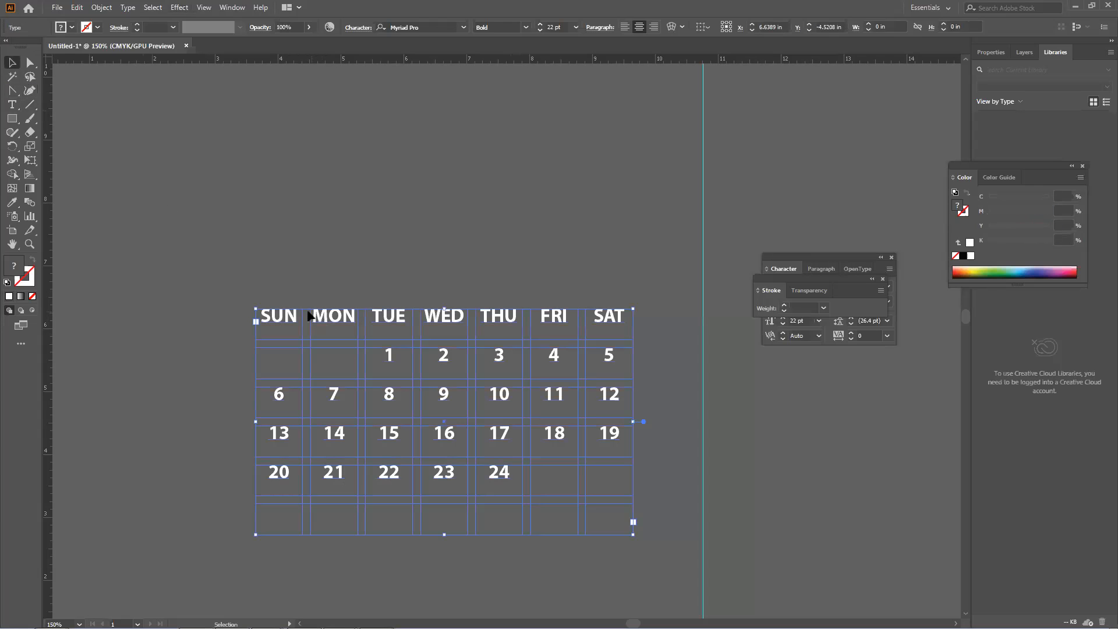
Continue the fifth row of the calendar text after 24 with the dates 25 and 26 in the FRI and SAT columns
left_click(12, 104)
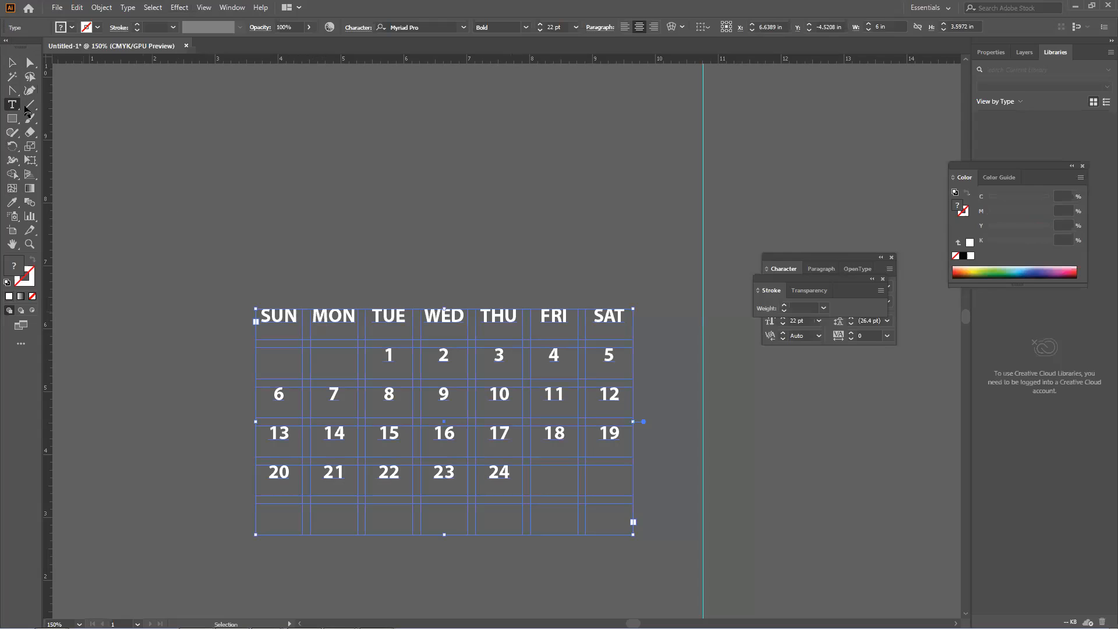
left_click(508, 476)
key("Tab")
type("25")
key("Tab")
type("26")
Enter the dates 27 to 31 in the grid's last row from SUN to THU, leave text editing and deselect the frame
key("Return")
type("27")
key("Tab")
type("28")
key("Tab")
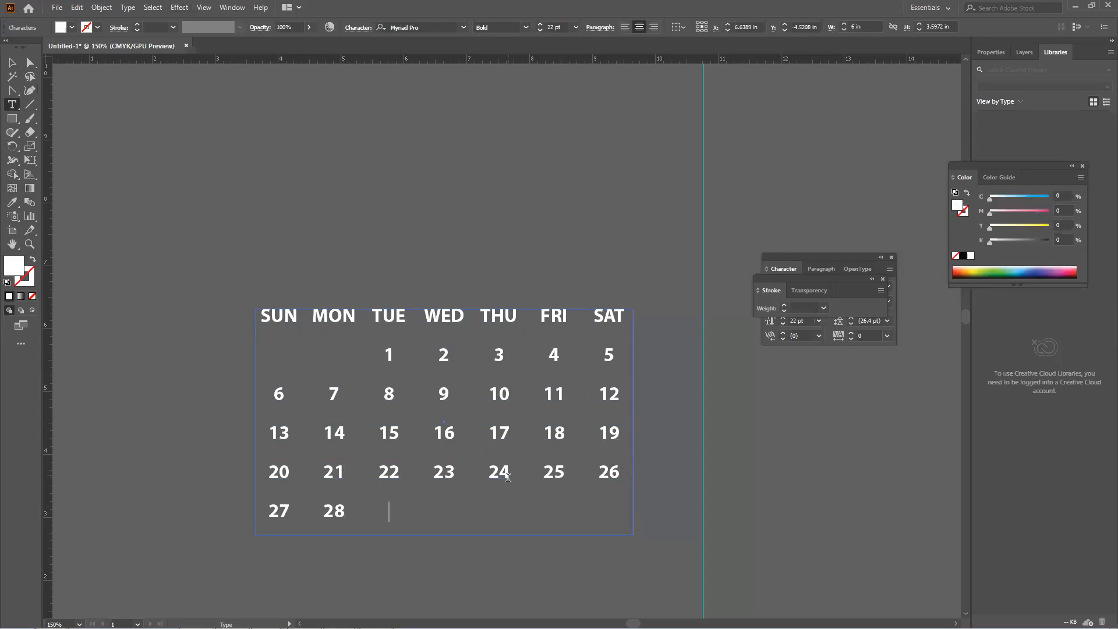
type("29")
key("Tab")
type("30\t31")
left_click(12, 62)
left_click(185, 225)
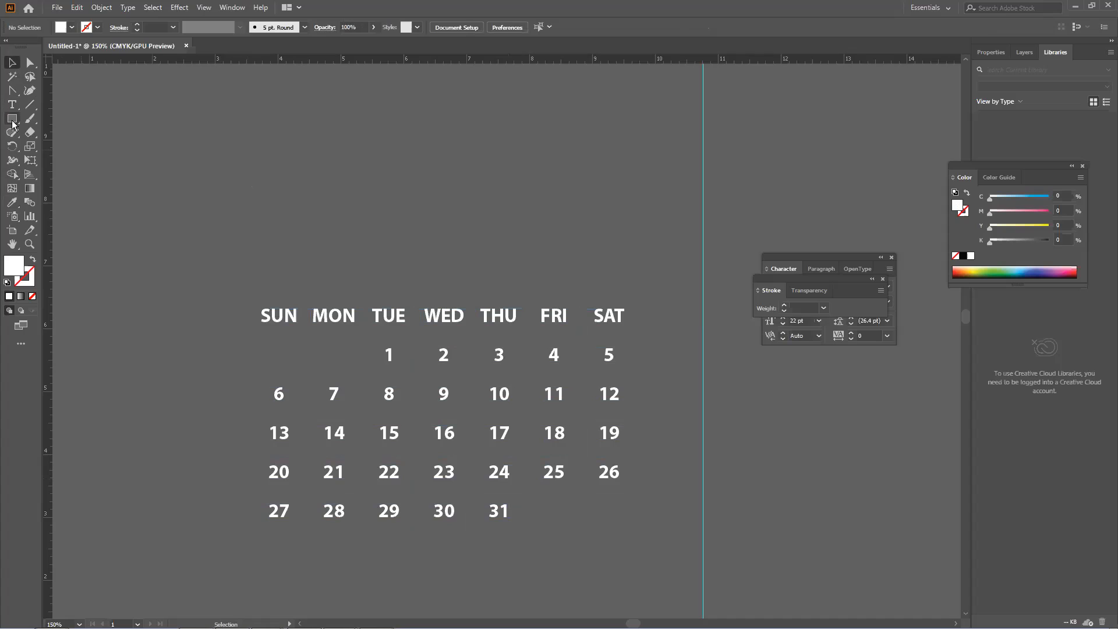
Draw a rectangle about 6 in wide and 3.73 in high over the calendar text and fill it with yellow D7E200
left_click_drag(11, 118, 39, 126)
left_click_drag(257, 309, 631, 543)
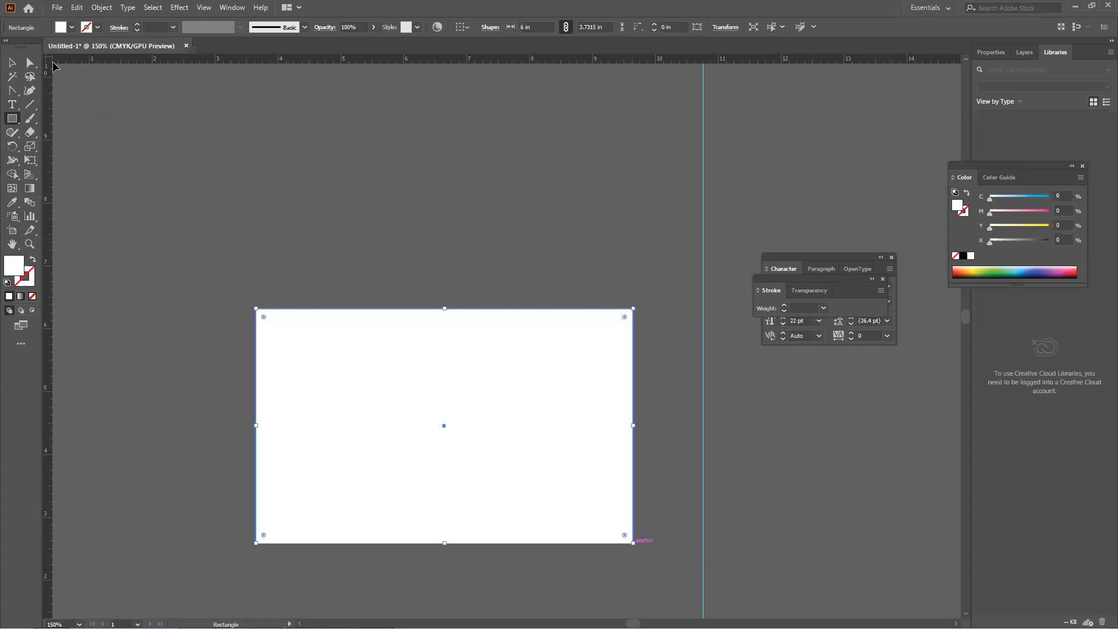
double_click(11, 266)
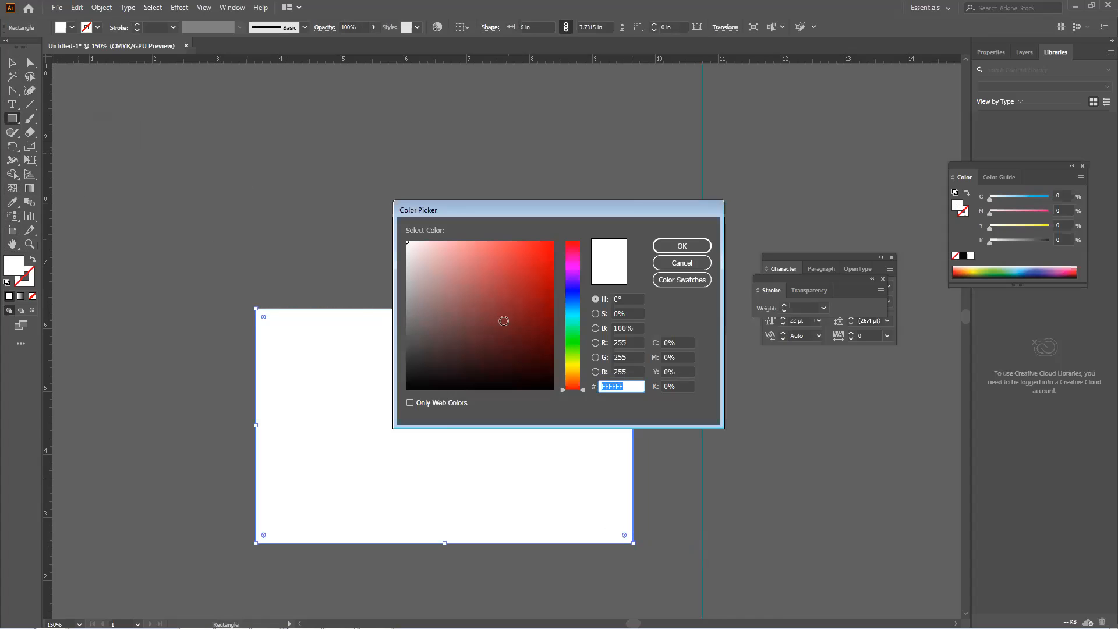
left_click(579, 370)
left_click(531, 269)
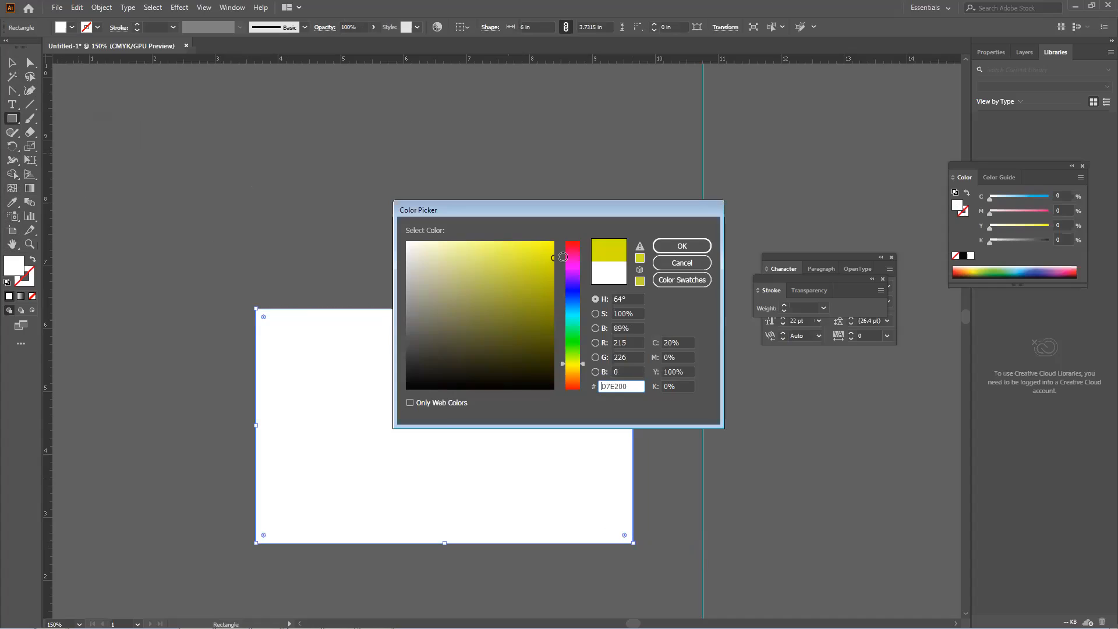
left_click(662, 247)
left_click(12, 63)
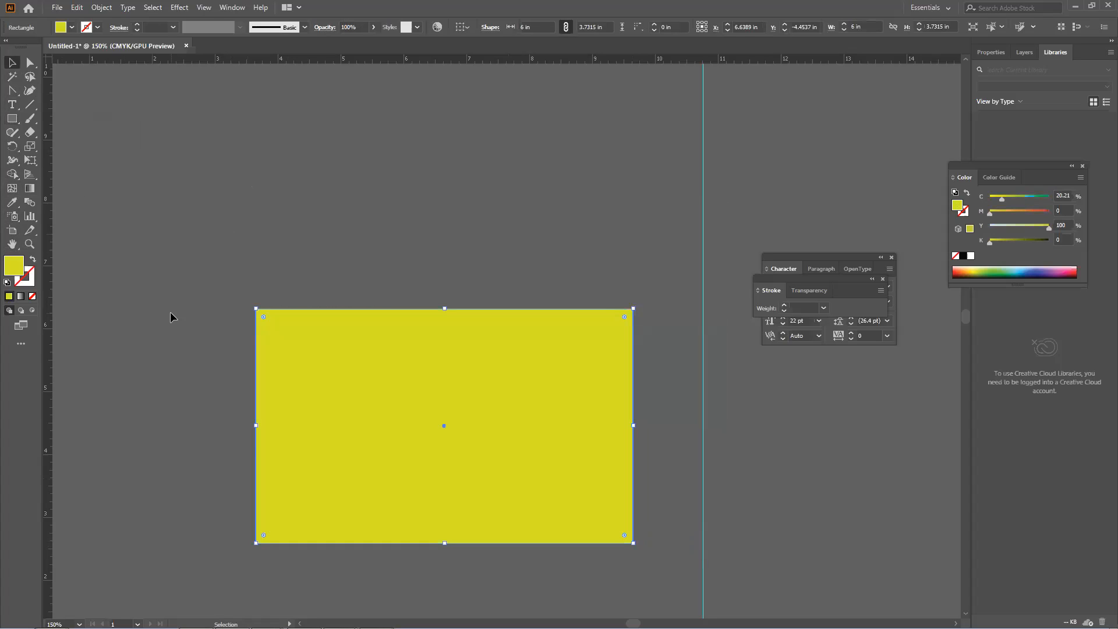
Start splitting the yellow rectangle into a grid of 6 rows and 7 columns with the preview on
left_click(102, 7)
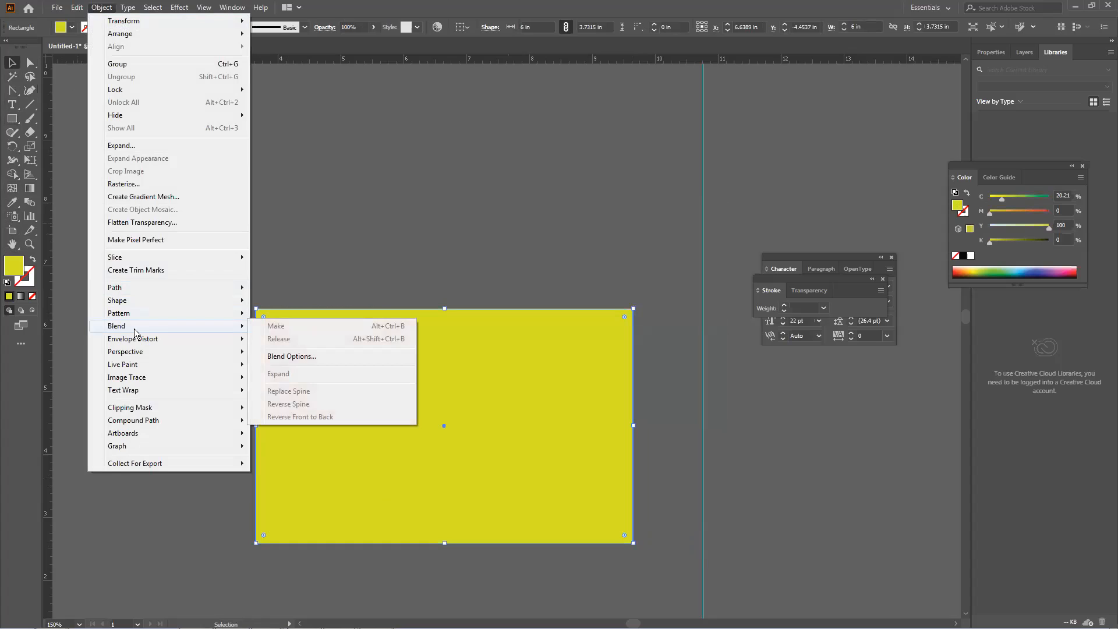
mouse_move(149, 293)
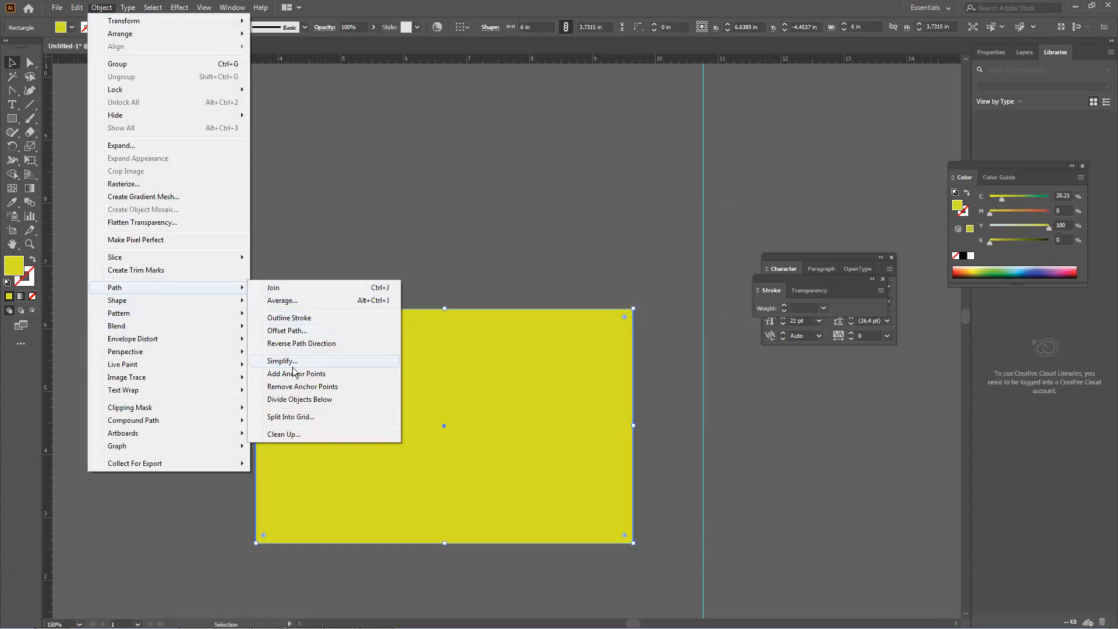
left_click(285, 417)
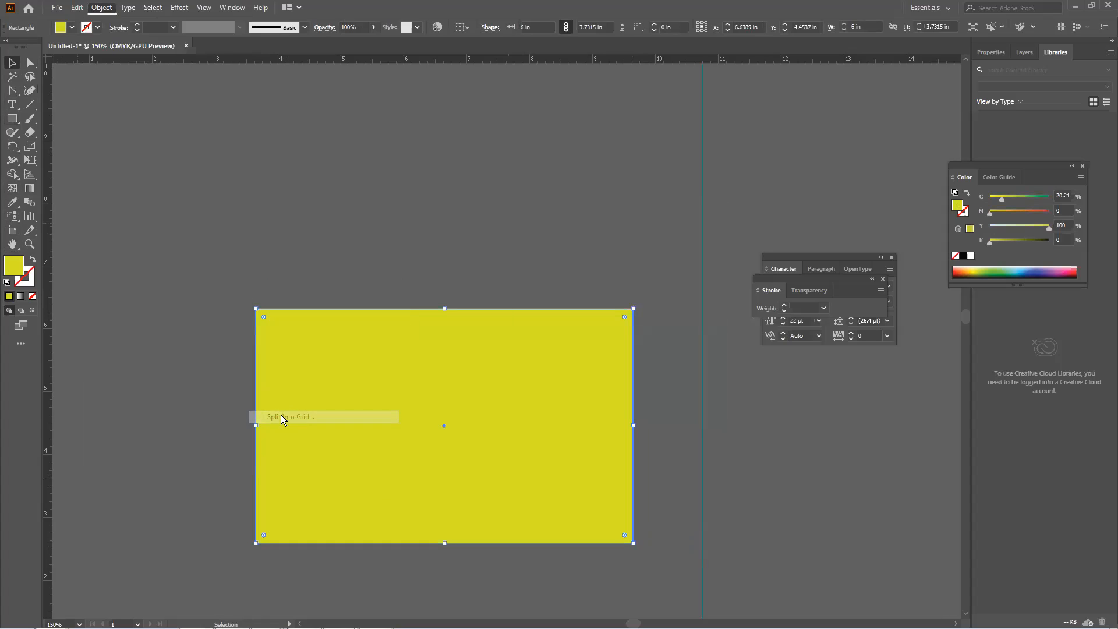
left_click(548, 349)
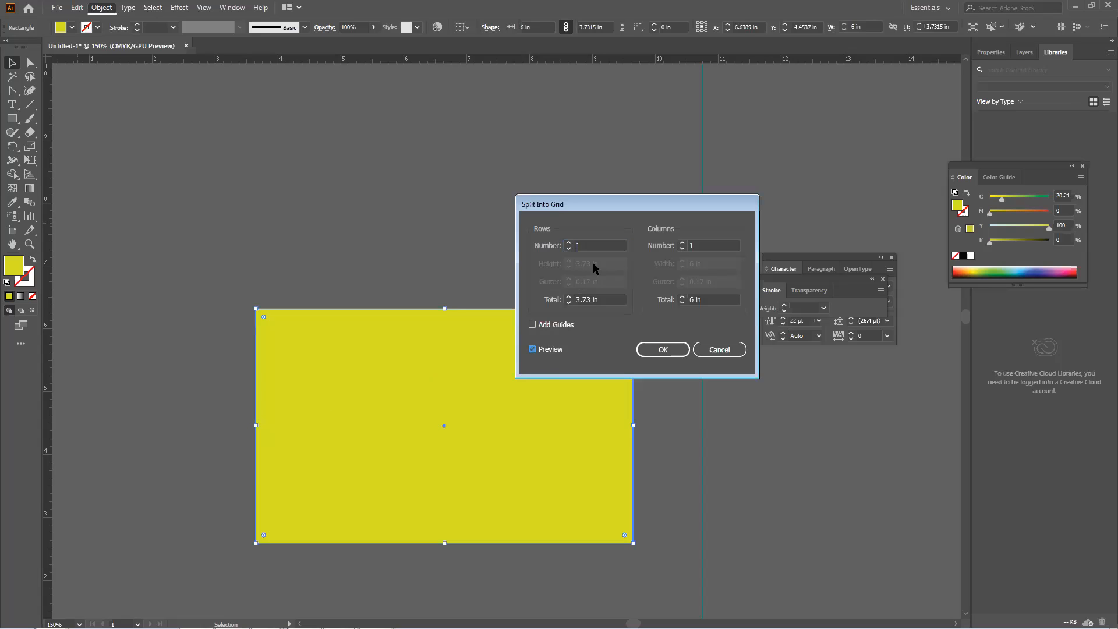
type("6")
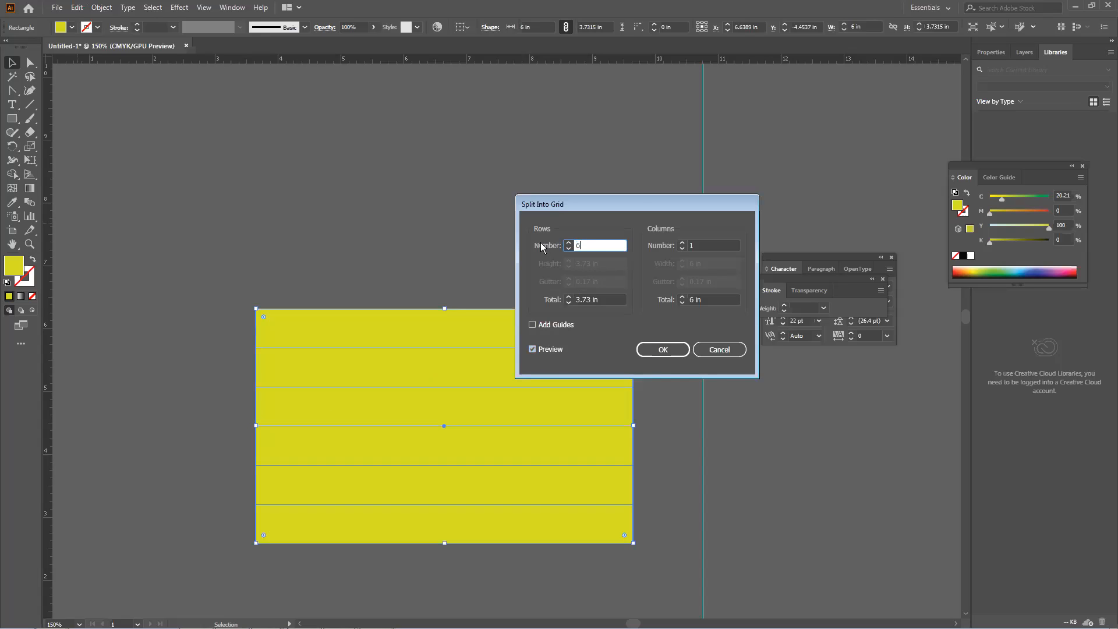
left_click(712, 245)
type("7")
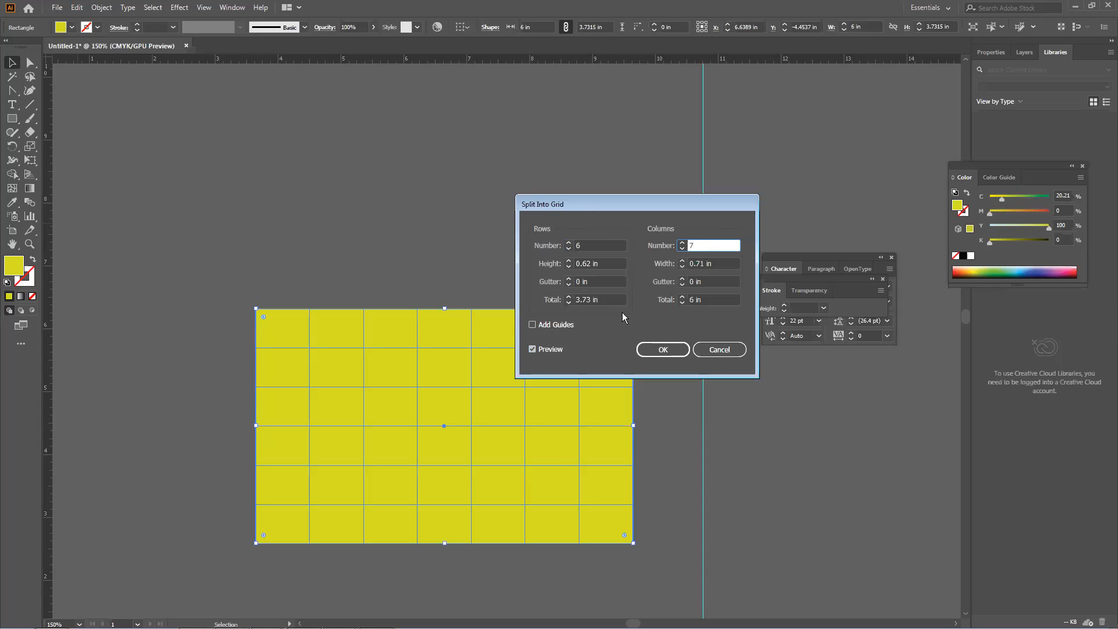
Set both the row and column gutters to 0.1 in and the total row height to 3.4 in, and apply the split
left_click(568, 279)
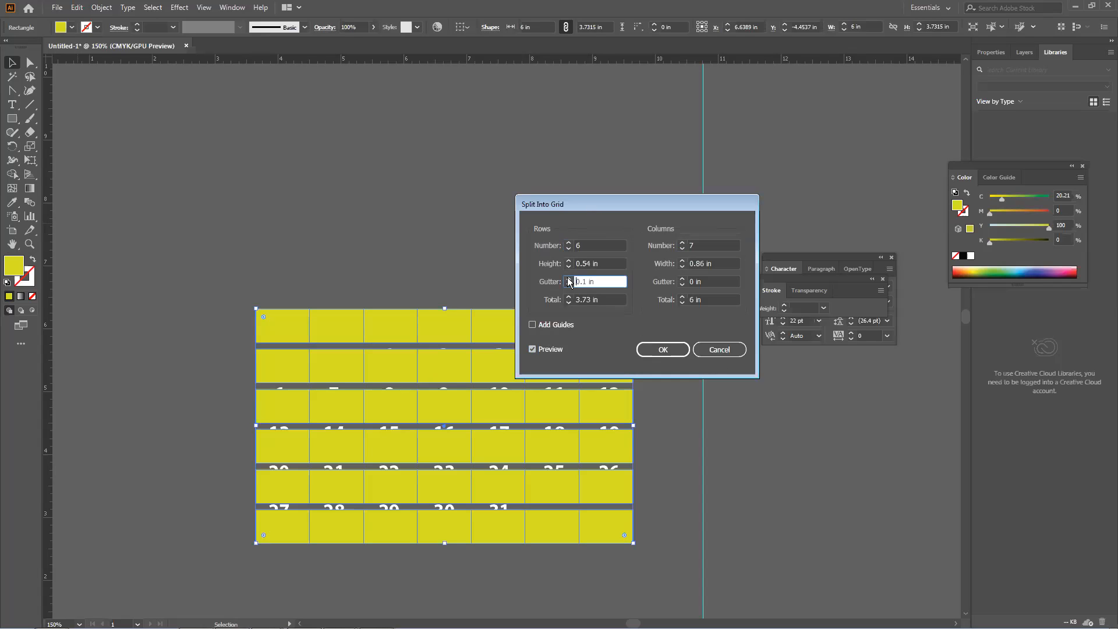
left_click(682, 279)
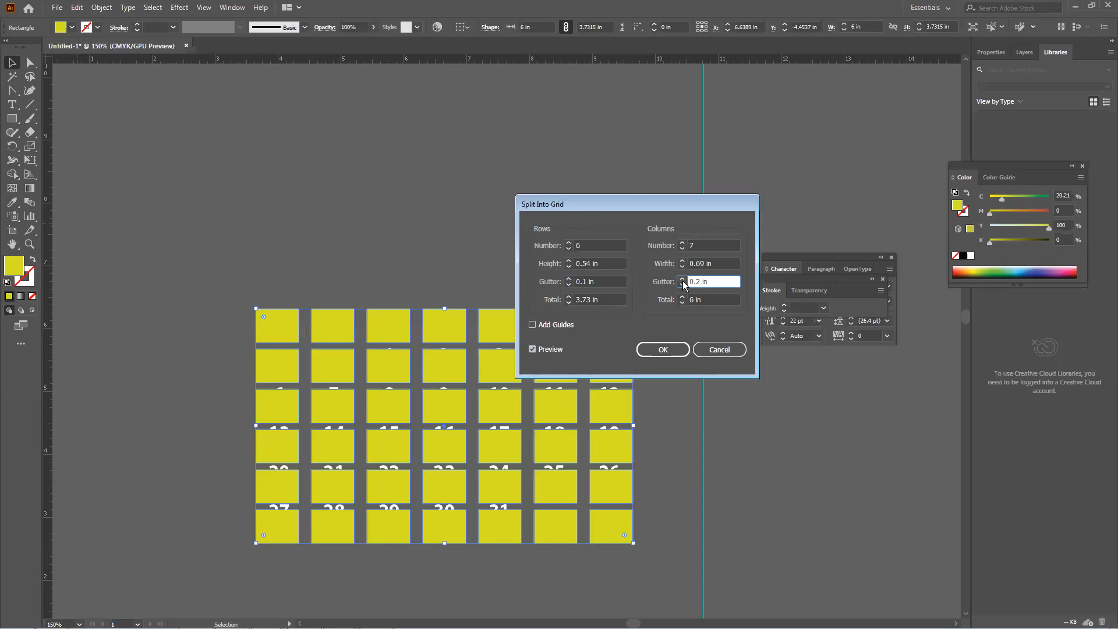
left_click(573, 283)
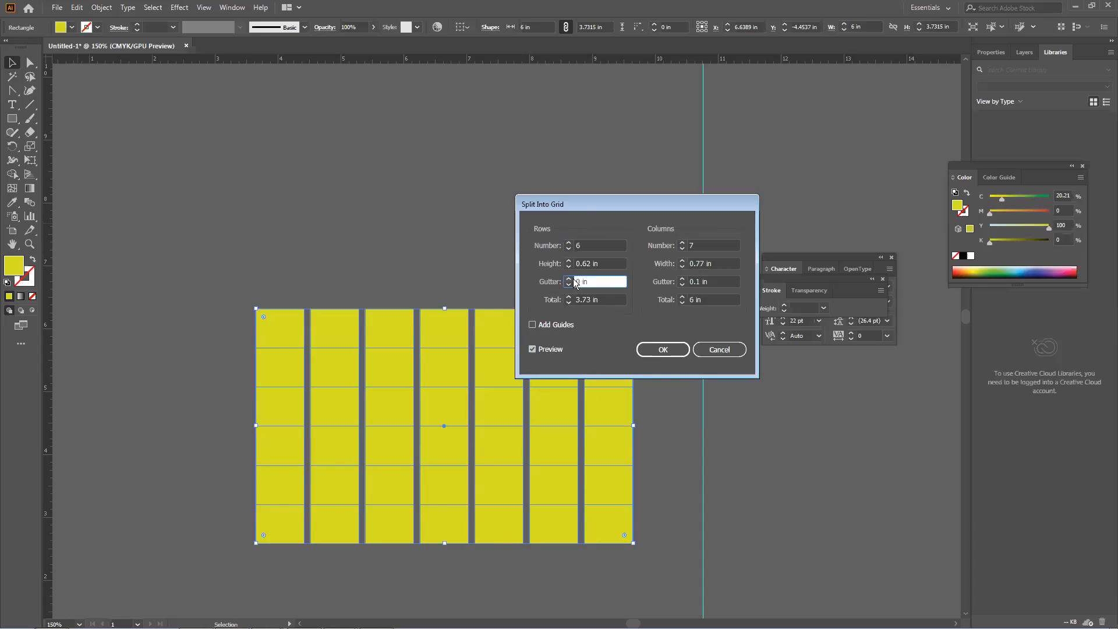
left_click(573, 278)
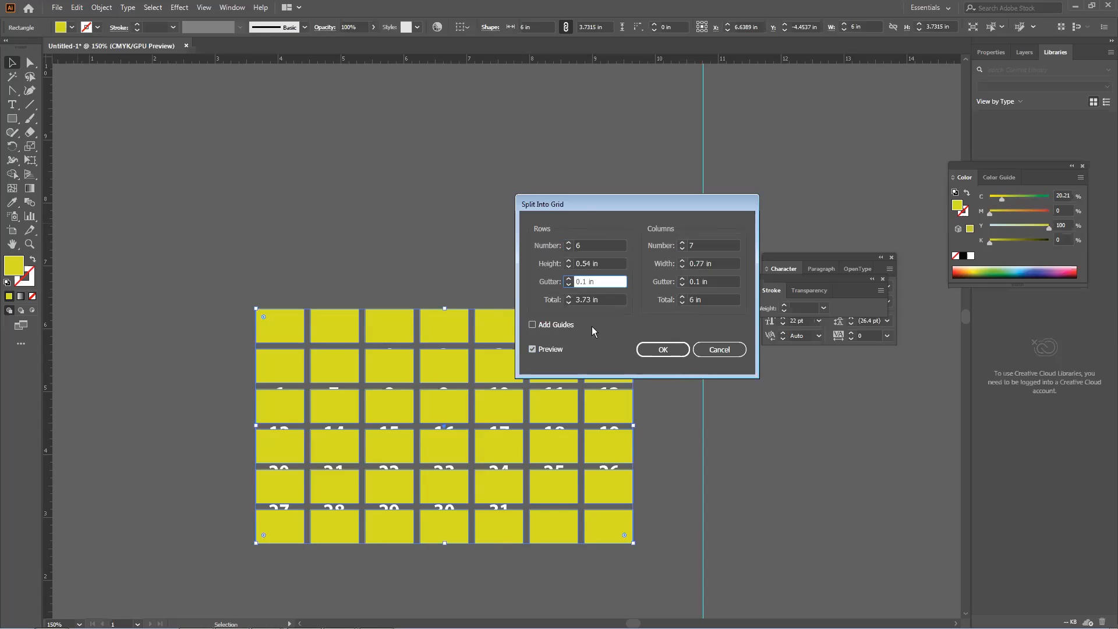
left_click(569, 301)
left_click(569, 301)
left_click(569, 301)
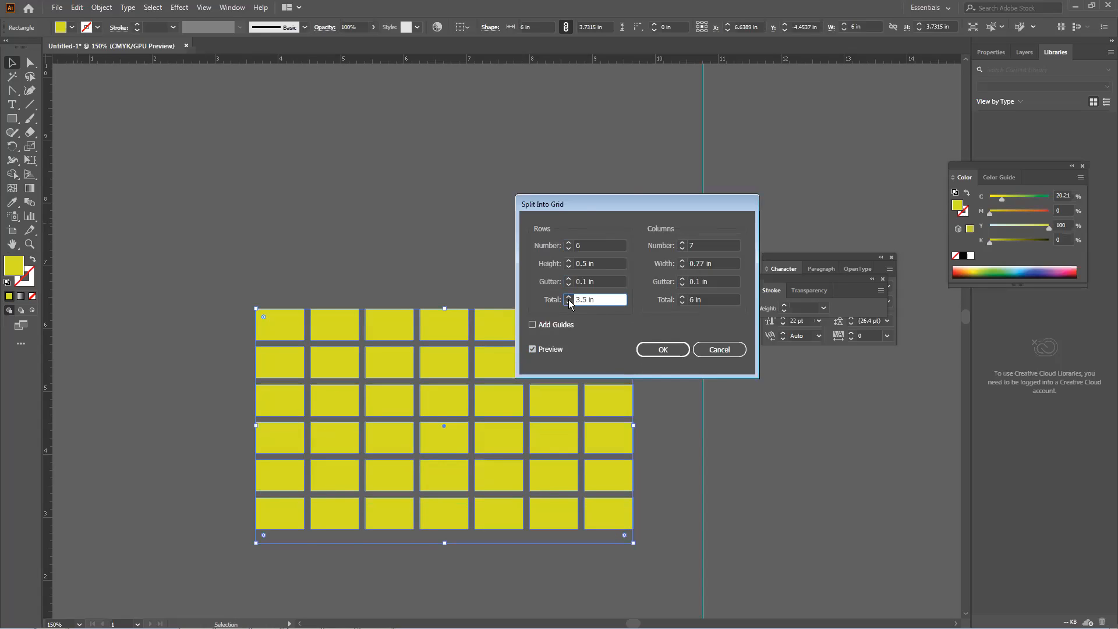
left_click(569, 301)
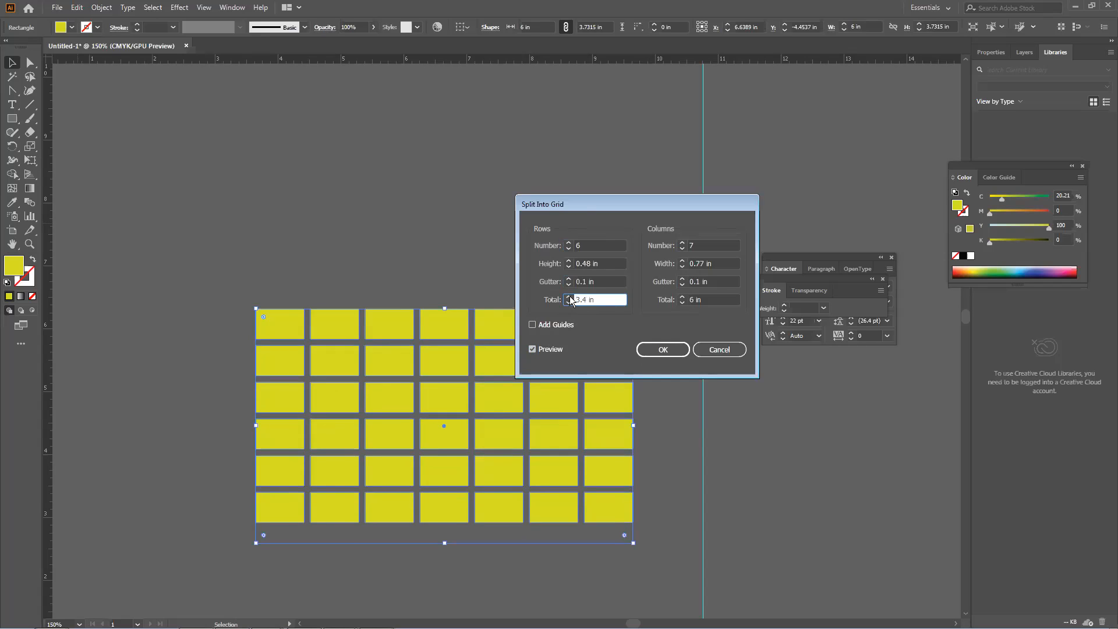
left_click(684, 354)
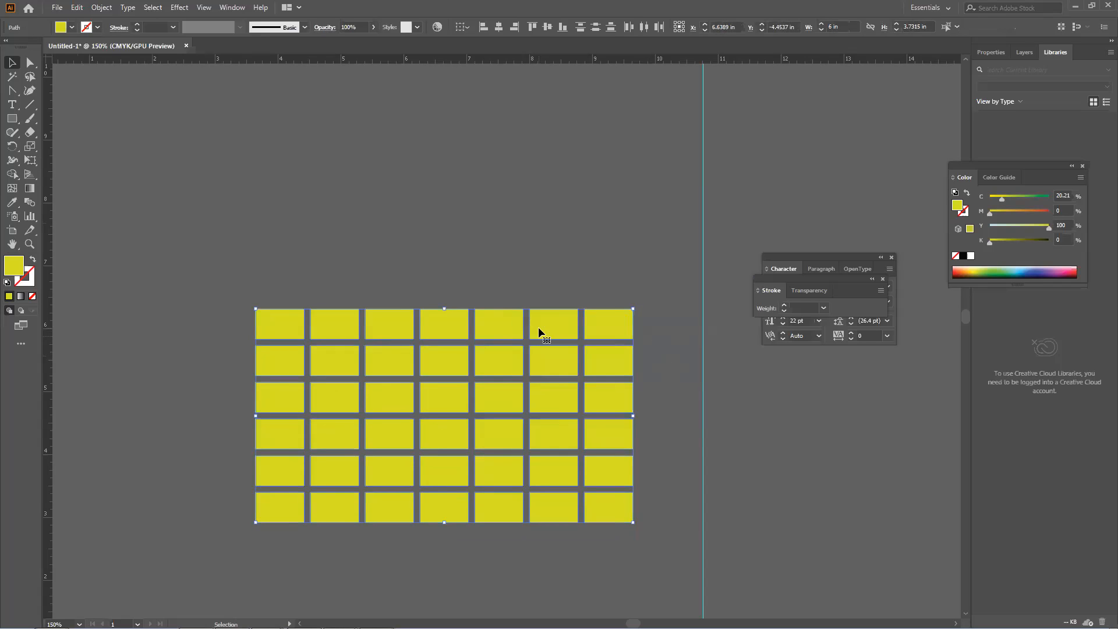
right_click(538, 327)
left_click(453, 198)
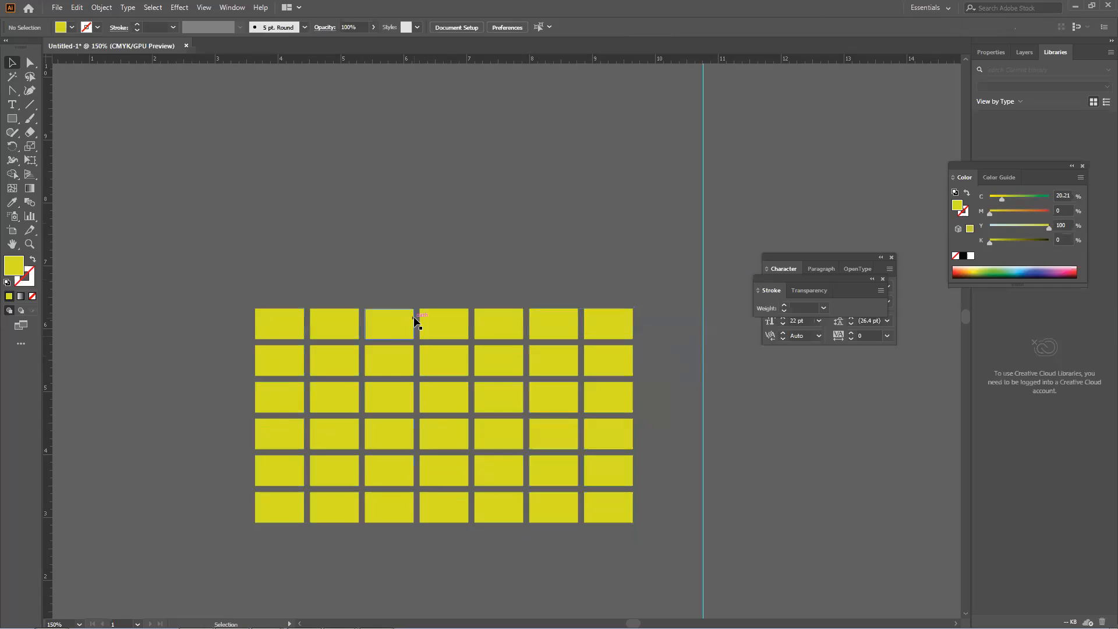
left_click(413, 318)
left_click(432, 296)
left_click(283, 326)
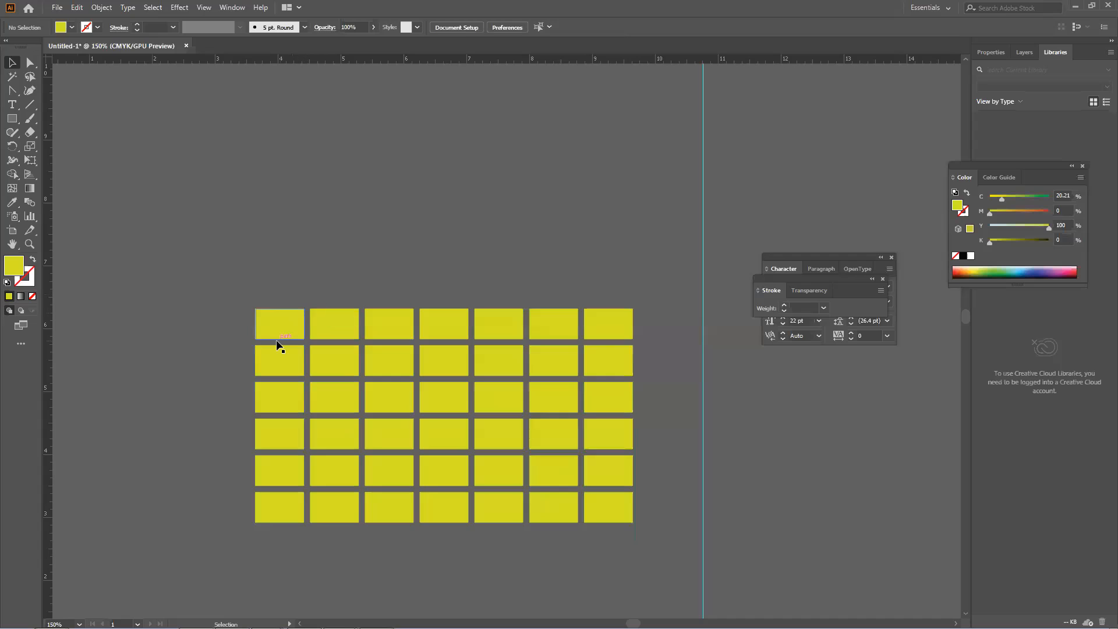
left_click(321, 321, "shift")
left_click(392, 320, "shift")
left_click(429, 321, "shift")
left_click(508, 326, "shift")
left_click(560, 327, "shift")
left_click(605, 326, "shift")
left_click(607, 358, "shift")
left_click(546, 362, "shift")
left_click(449, 358, "shift")
left_click_drag(402, 359, 402, 362)
left_click(320, 369, "shift")
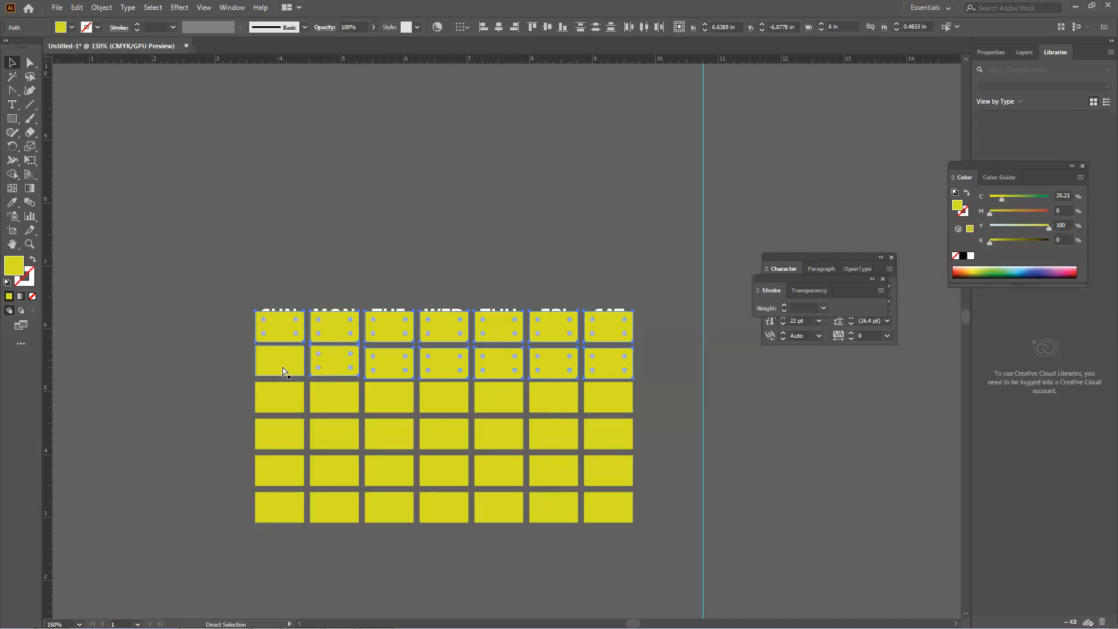
key("ctrl+z")
key("ctrl+z")
left_click(297, 217)
Send the yellow cells of the SUN, MON and TUE columns and the bottom WED cell to the back, behind the calendar text
left_click(279, 326)
left_click(279, 361, "shift")
left_click(278, 395, "shift")
left_click(273, 438, "shift")
left_click(272, 481, "shift")
left_click(277, 511, "shift")
left_click(338, 511, "shift")
left_click(330, 438, "shift")
left_click(326, 399, "shift")
left_click(387, 320, "shift")
left_click(389, 359, "shift")
left_click(391, 396, "shift")
left_click(388, 437, "shift")
left_click(393, 476, "shift")
left_click(392, 505, "shift")
left_click_drag(454, 505, 457, 504)
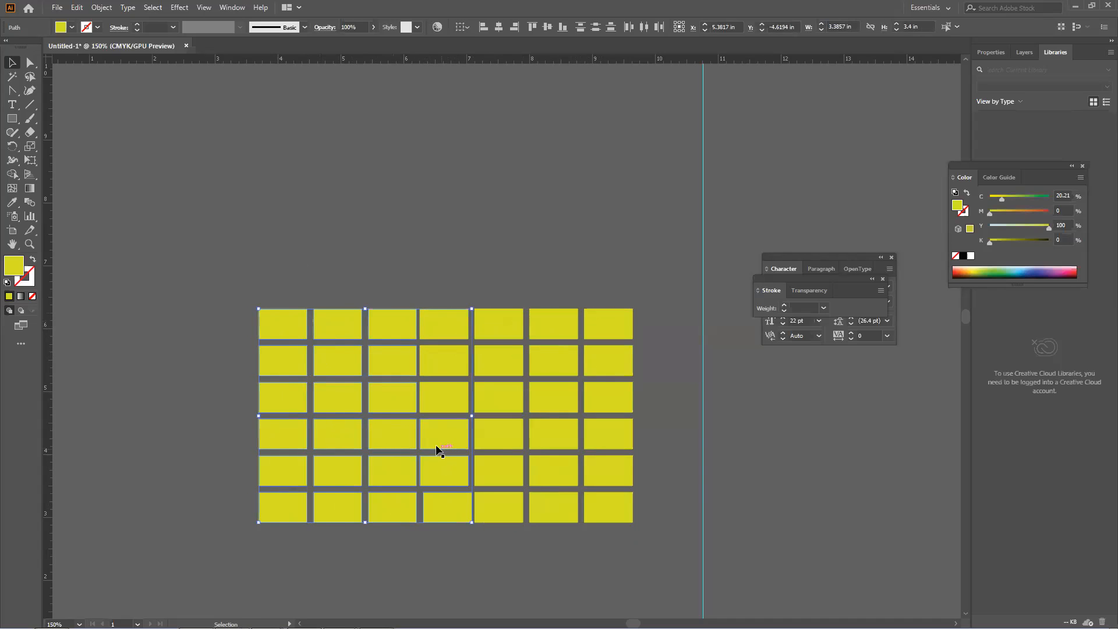
key("ctrl+z")
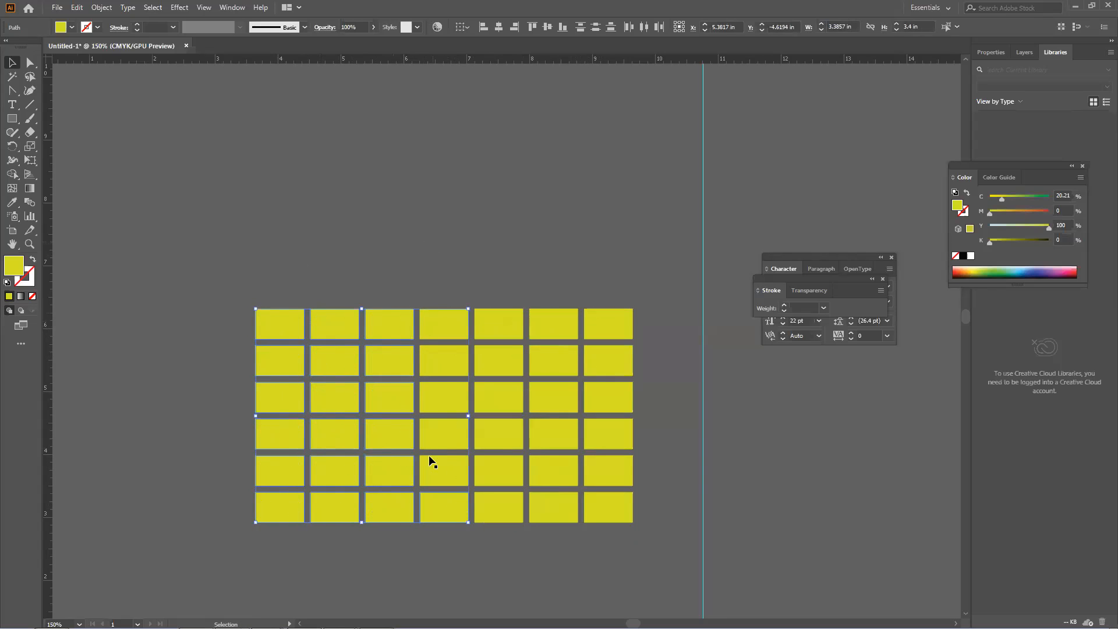
right_click(410, 473)
mouse_move(458, 413)
left_click(568, 452)
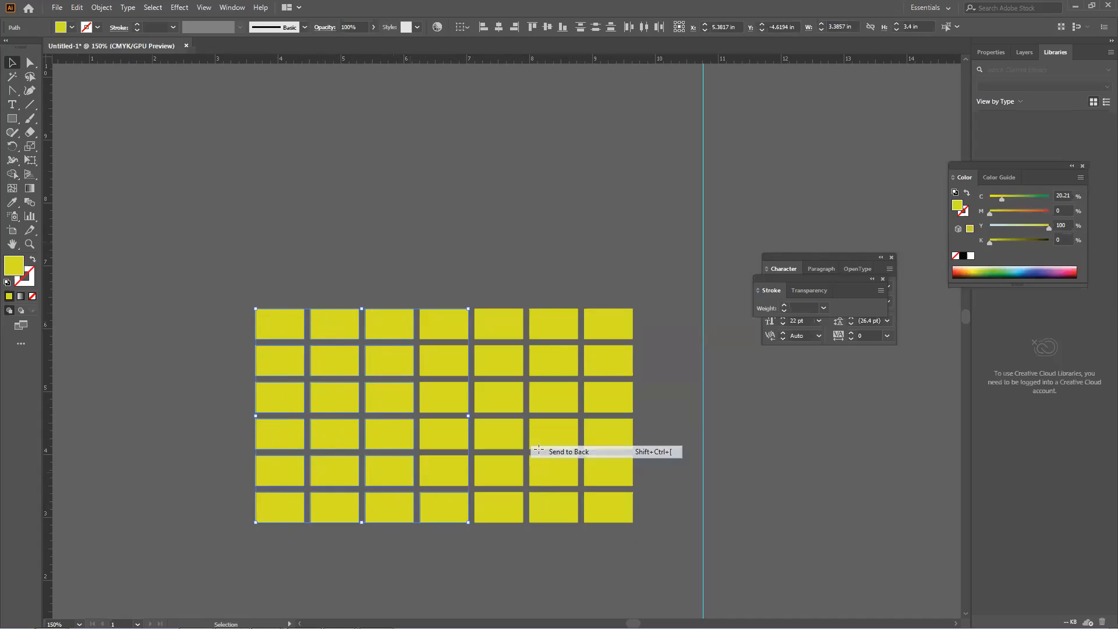
left_click(464, 253)
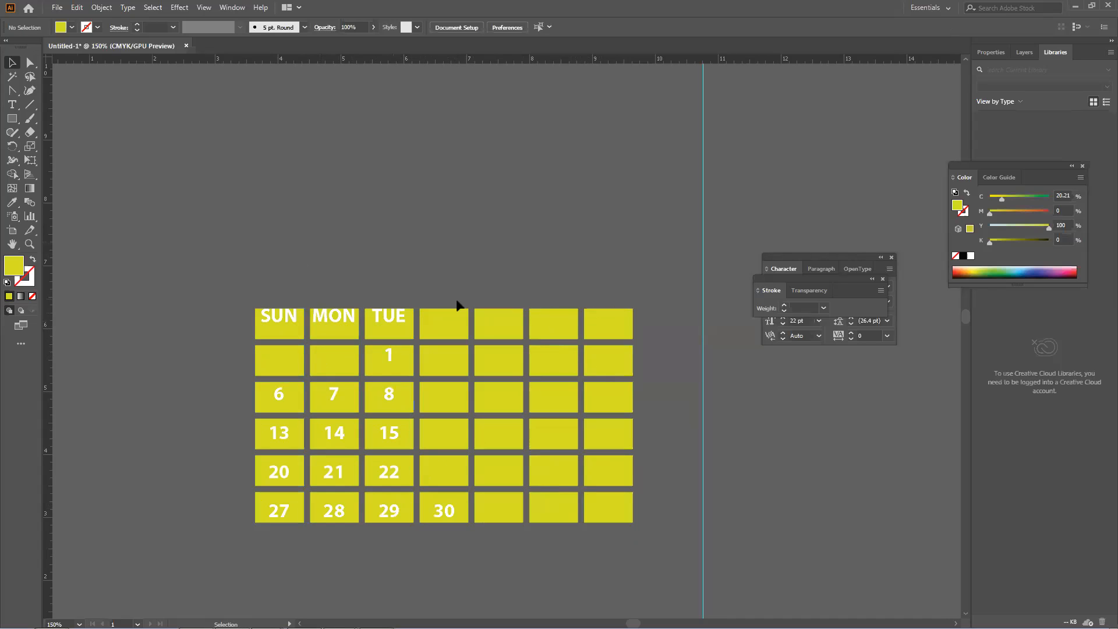
Nudge the calendar text frame straight up to Y -4.7153 in, lining its lower edge up with the bottom row of cells, and deselect it
left_click(389, 316)
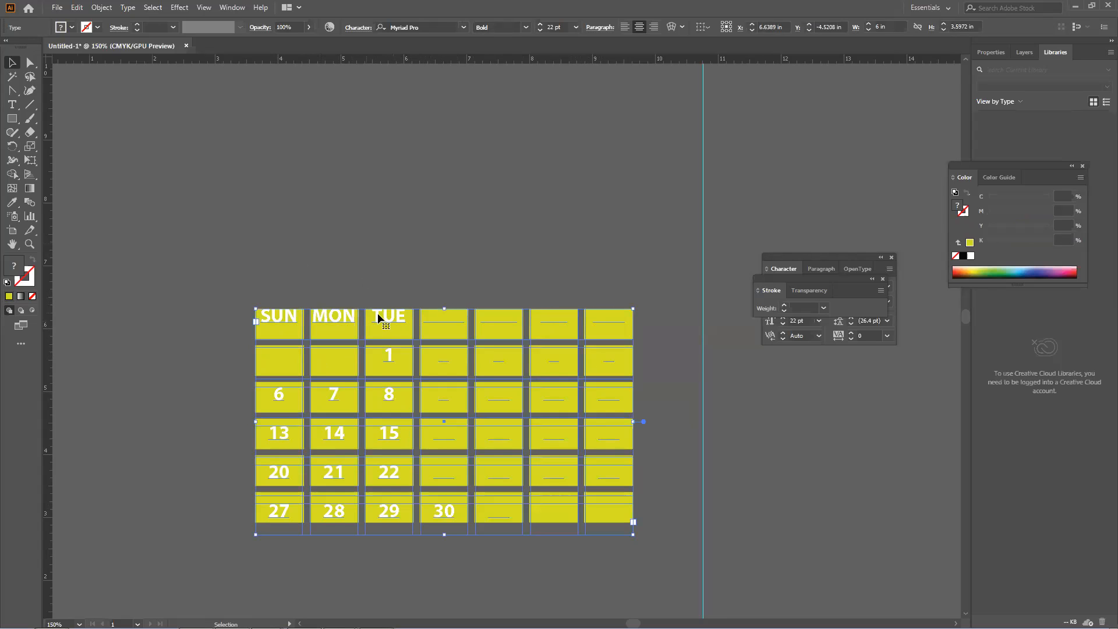
scroll(379, 317, "down", 10)
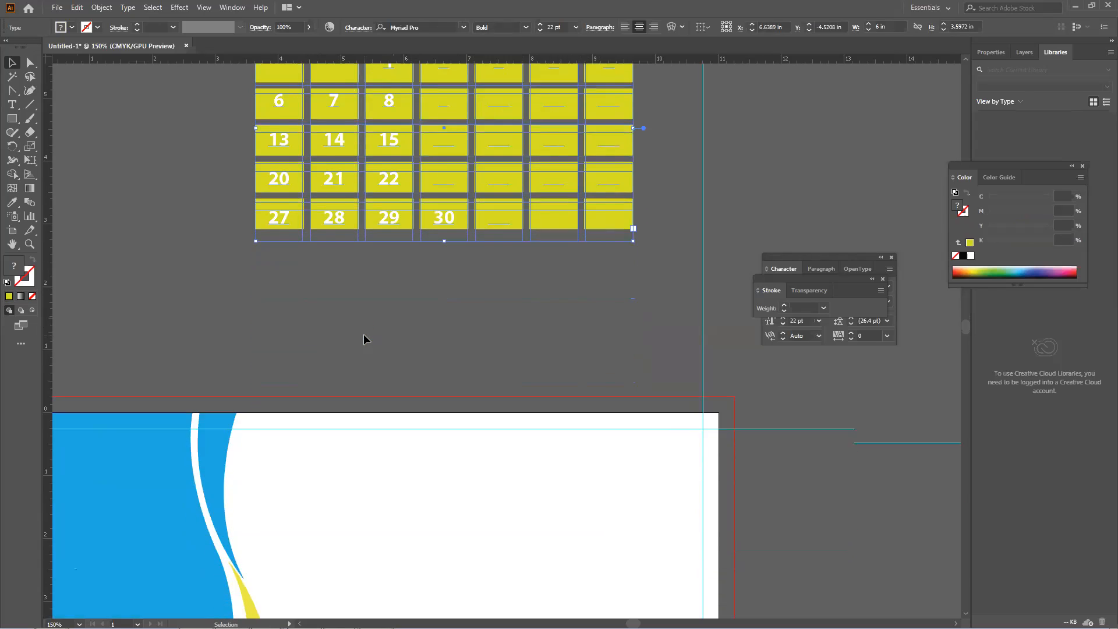
scroll(363, 335, "up", 5)
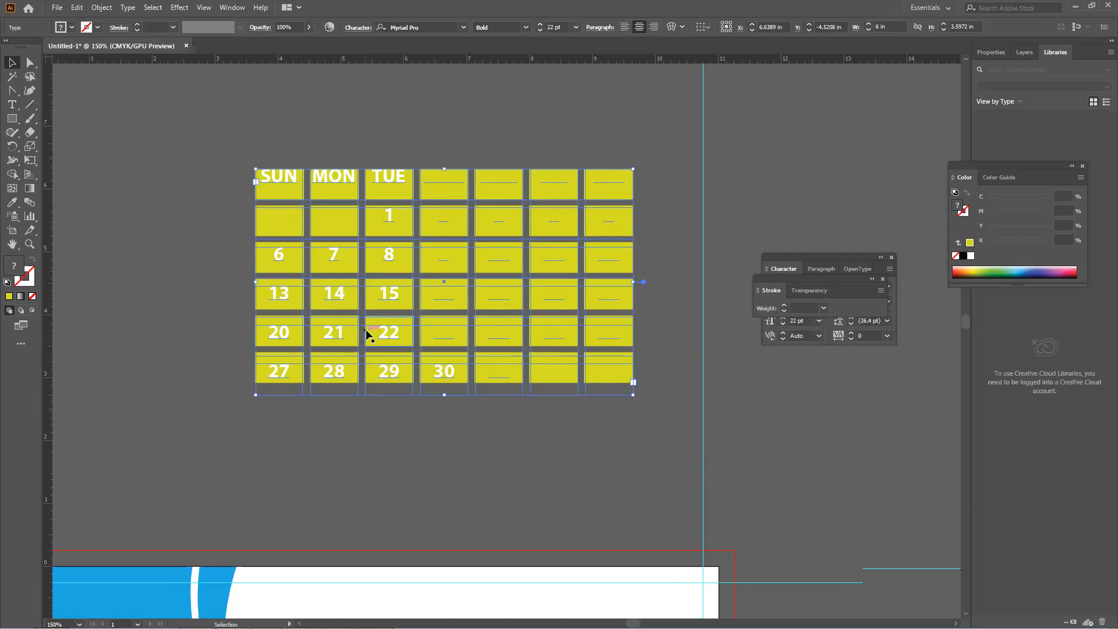
key("Up")
key("Up")
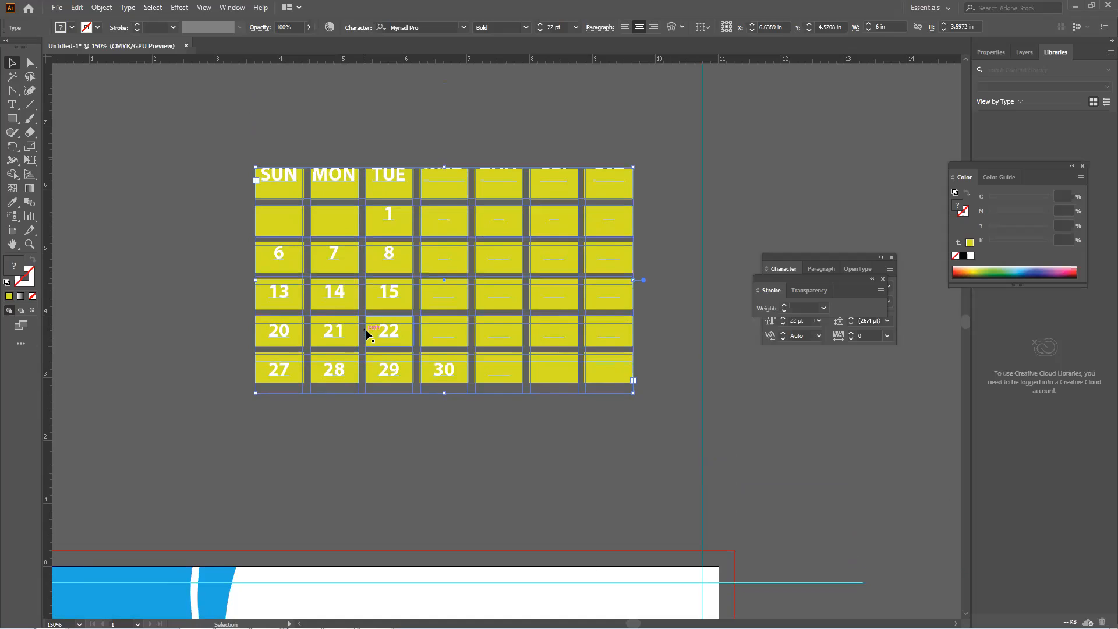
key("Up")
key("Up")
key("Up")
key("Up")
key("Up")
key("Up")
key("Up")
key("Up")
key("Up")
key("Up")
key("Up")
key("Up")
key("Up")
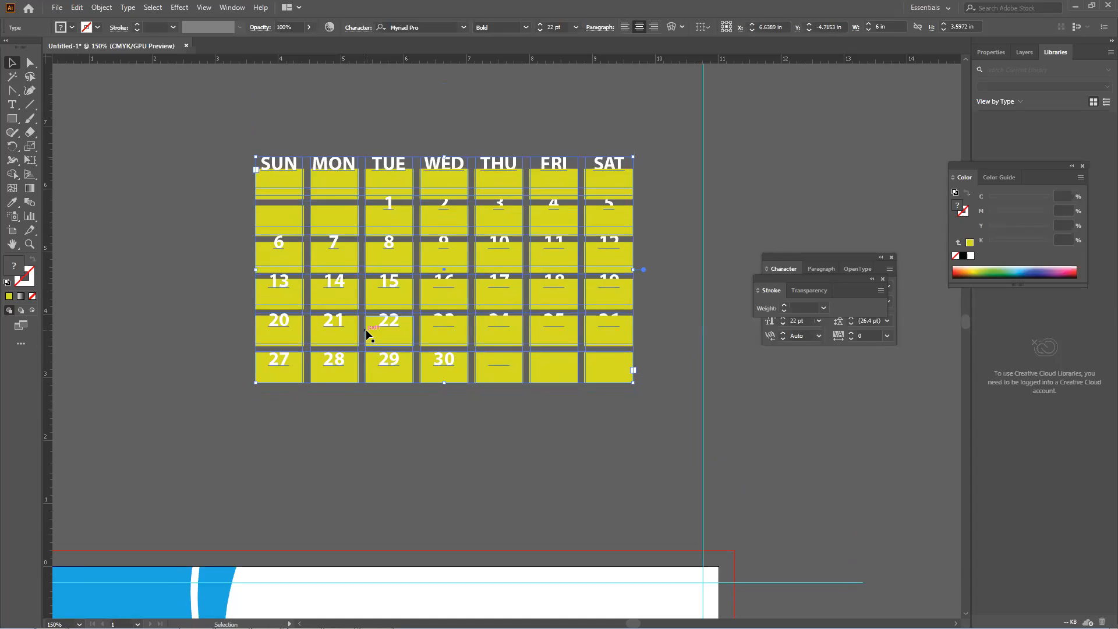
left_click(638, 320)
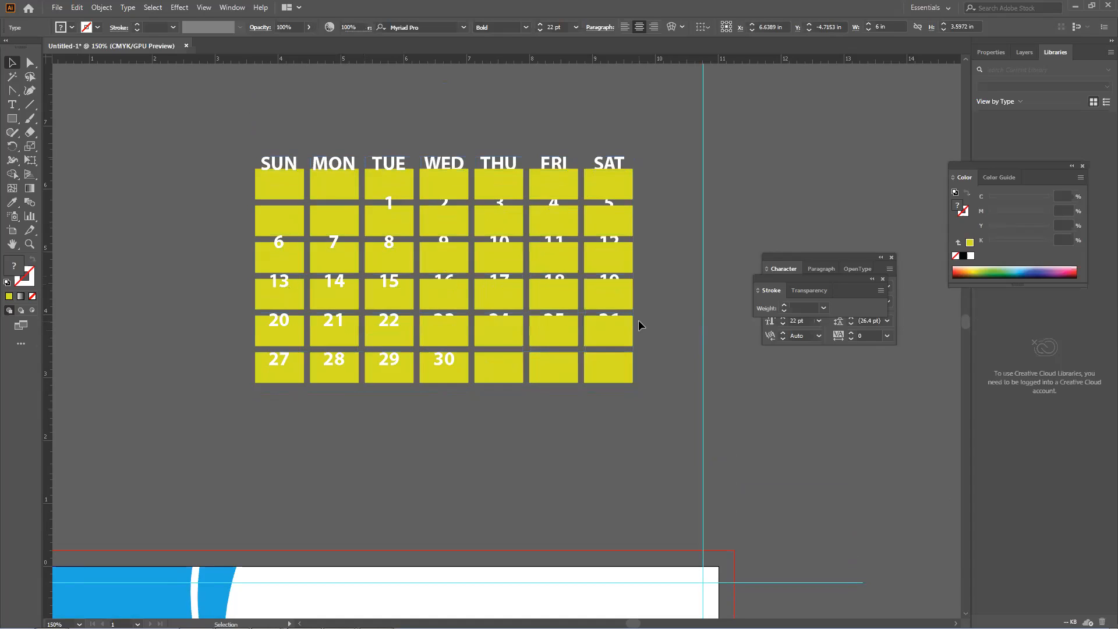
left_click(555, 288)
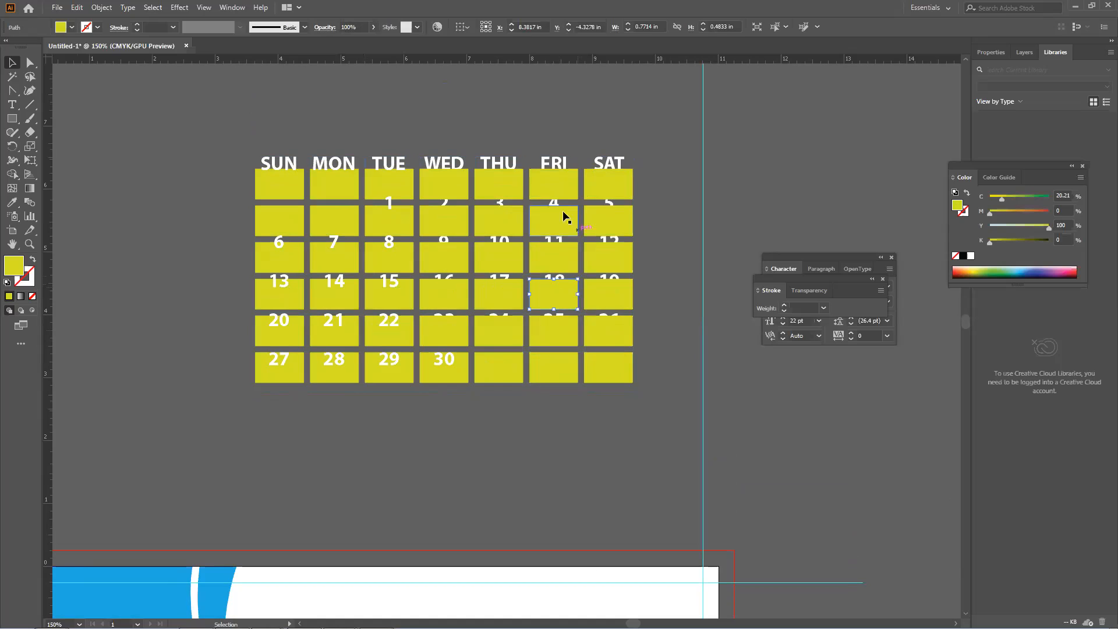
left_click(617, 191)
scroll(453, 313, "down", 1)
scroll(453, 335, "up", 5)
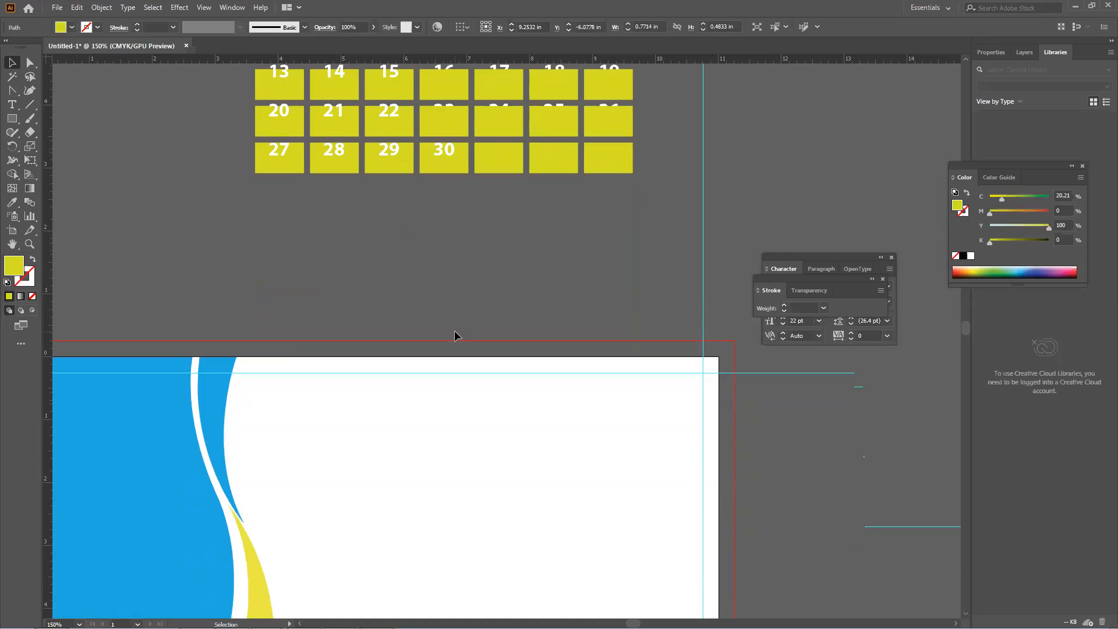
scroll(460, 335, "up", 15)
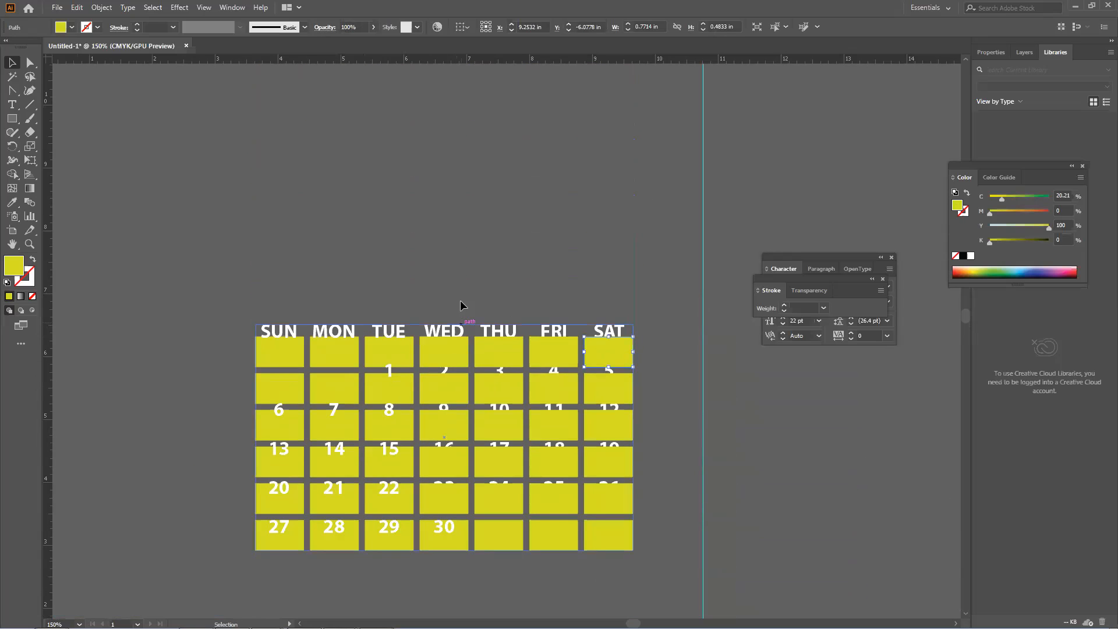
scroll(427, 427, "left", 1)
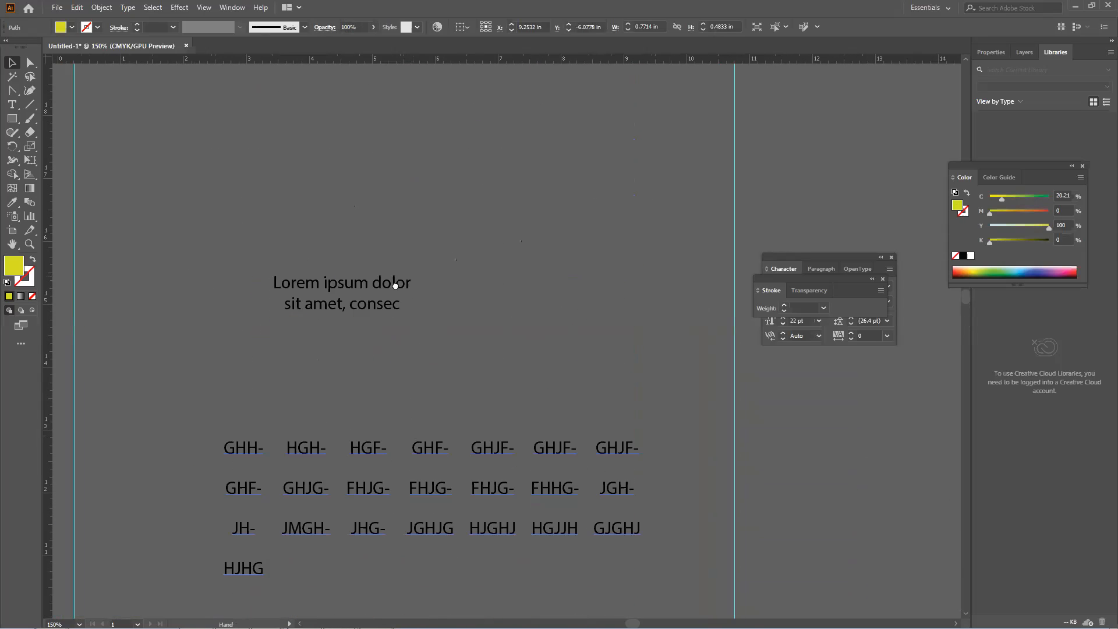
scroll(399, 282, "up", 6)
scroll(400, 282, "left", 1)
scroll(368, 323, "up", 4)
scroll(368, 323, "right", 1)
left_click(325, 283)
left_click_drag(324, 282, 335, 240)
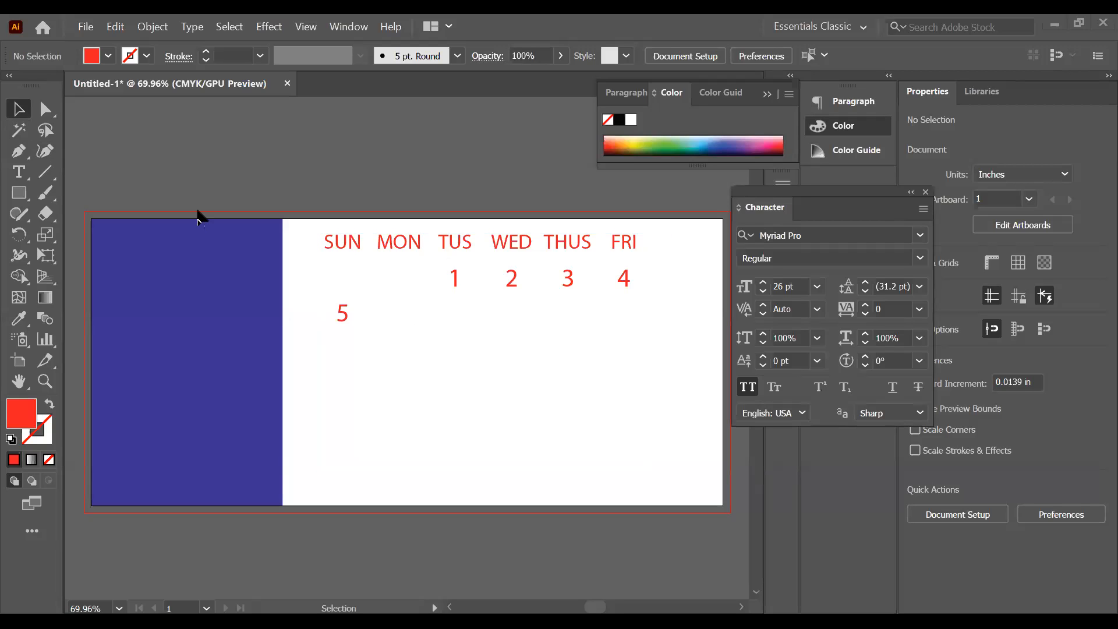
Move the insertion point past date 5 to the first cell of the following row in the red calendar text and finish editing
left_click(443, 254)
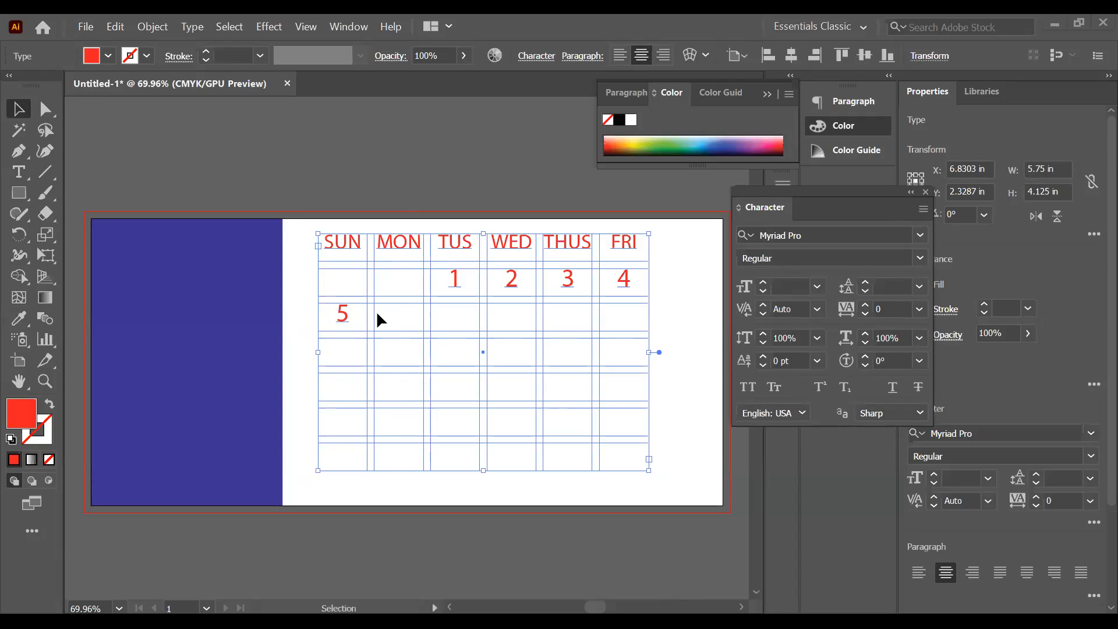
left_click(19, 172)
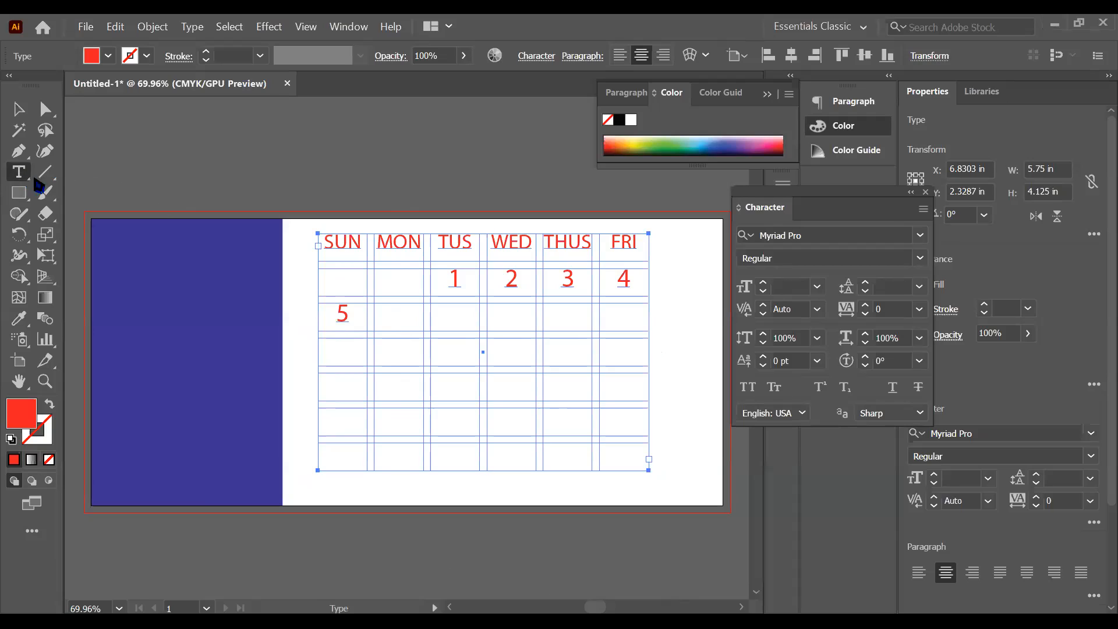
left_click(349, 313)
key("Tab")
key("Tab")
key("Tab")
key("Tab")
key("Tab")
key("Tab")
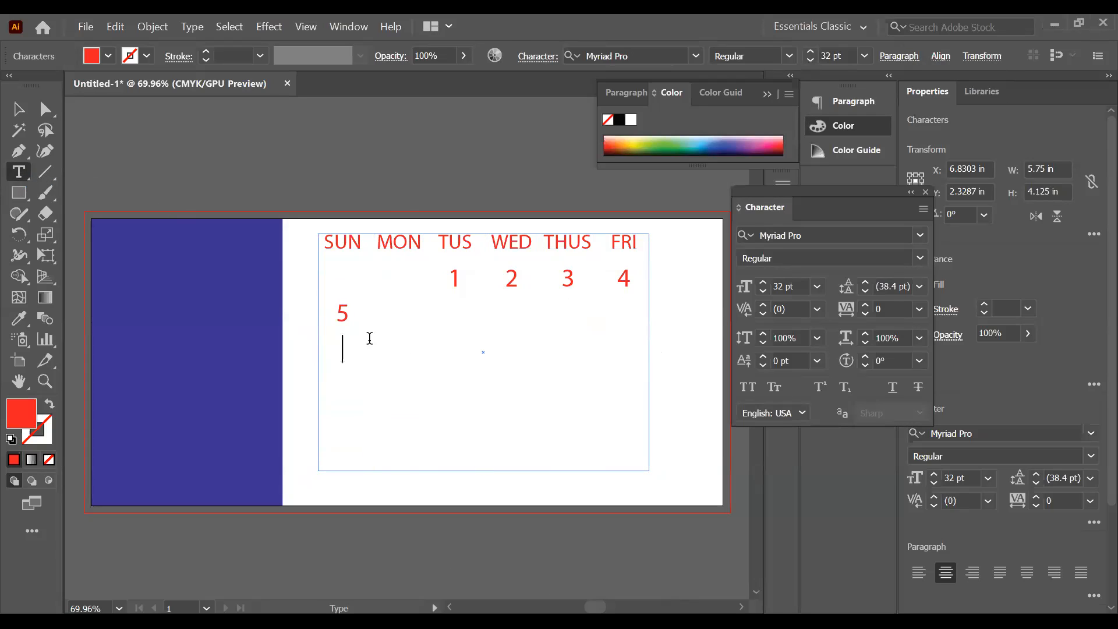
key("Escape")
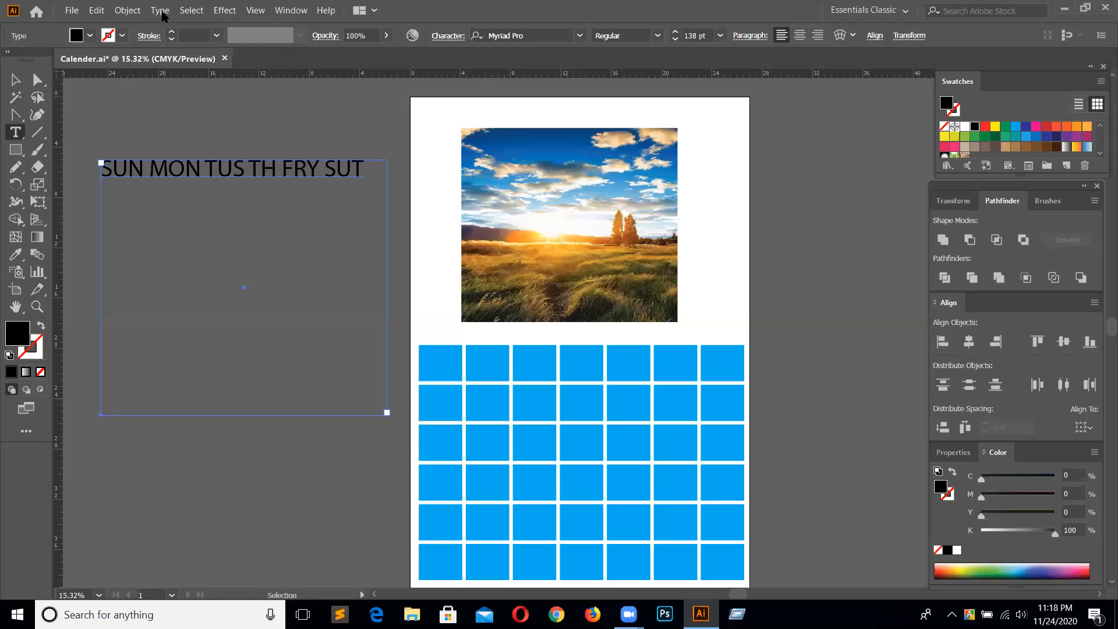
Divide the weekday text frame into 6 rows and 7 columns through Area Type Options, checking the preview, and apply the split
left_click(161, 11)
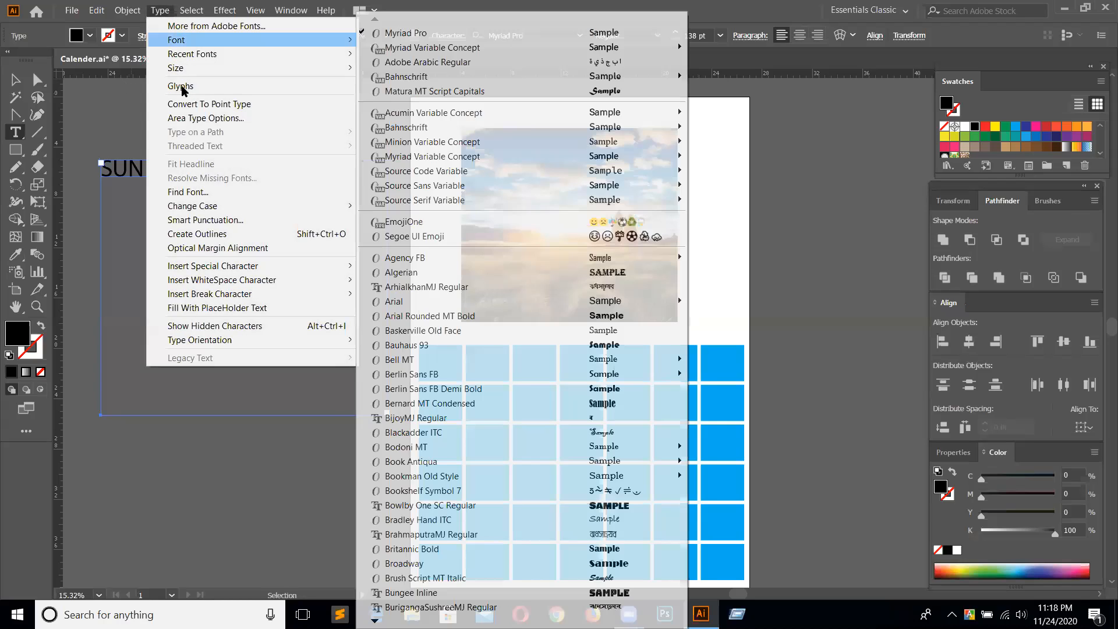
left_click(192, 118)
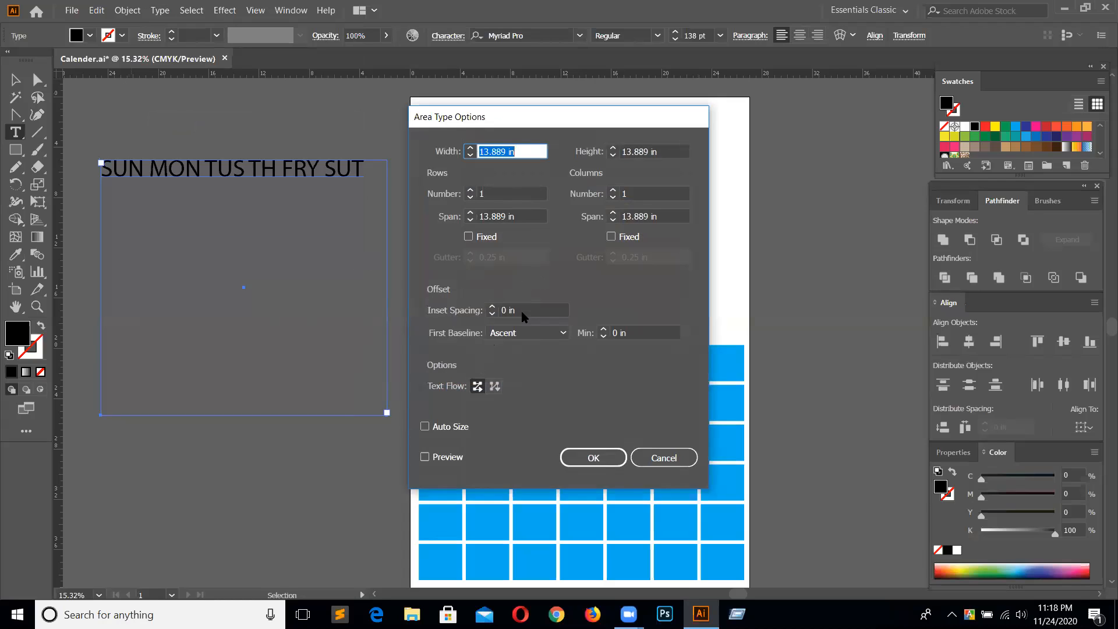
left_click(425, 457)
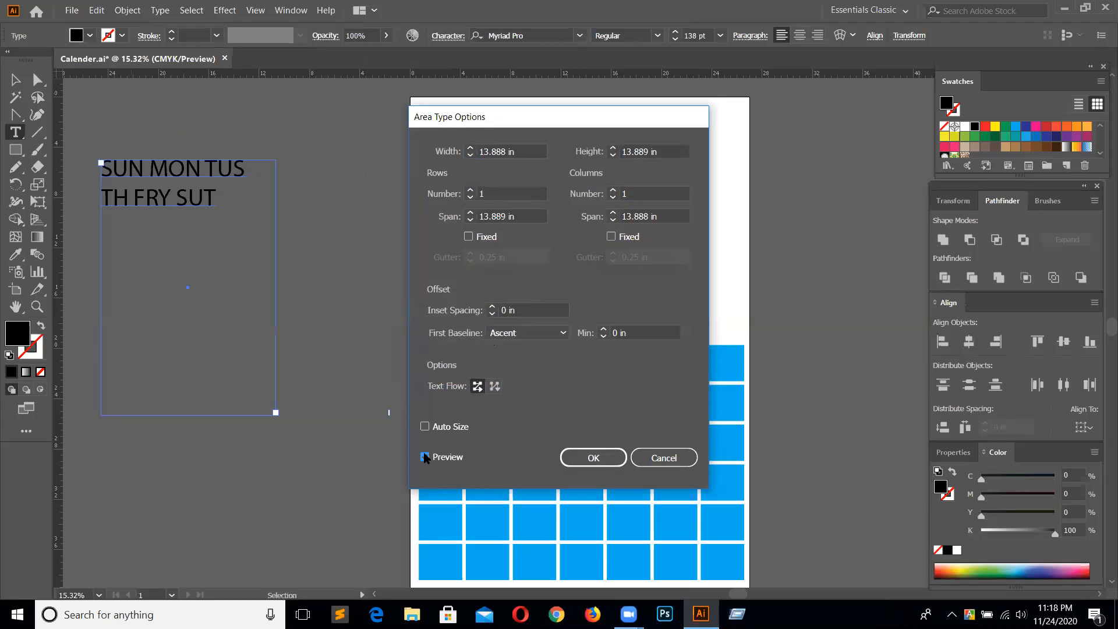
left_click(486, 192)
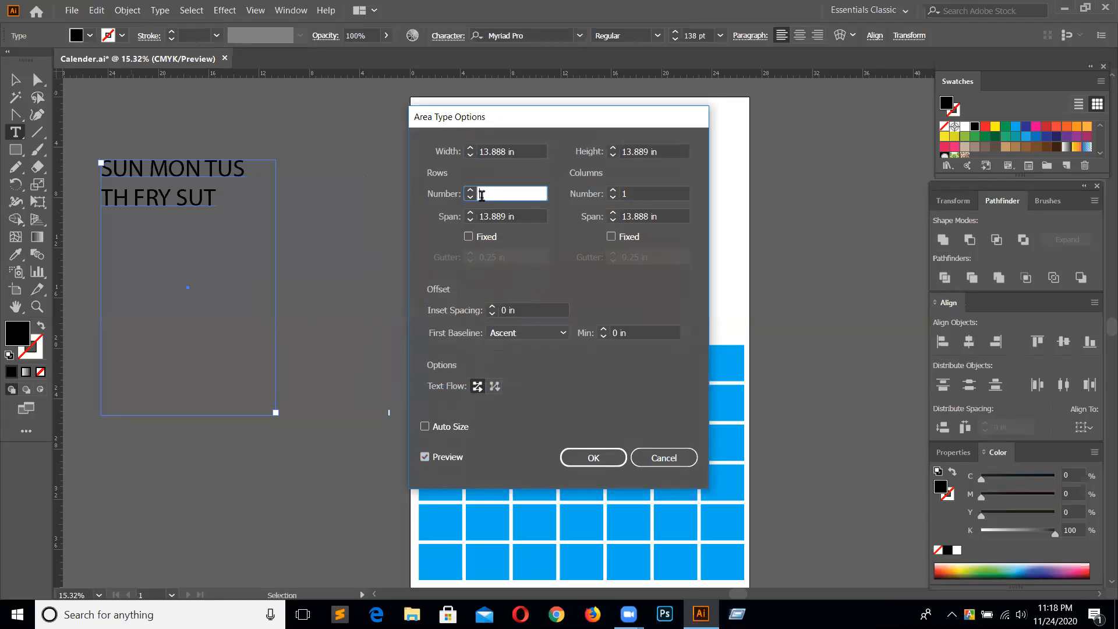
type("6")
left_click(633, 192)
key("BackSpace")
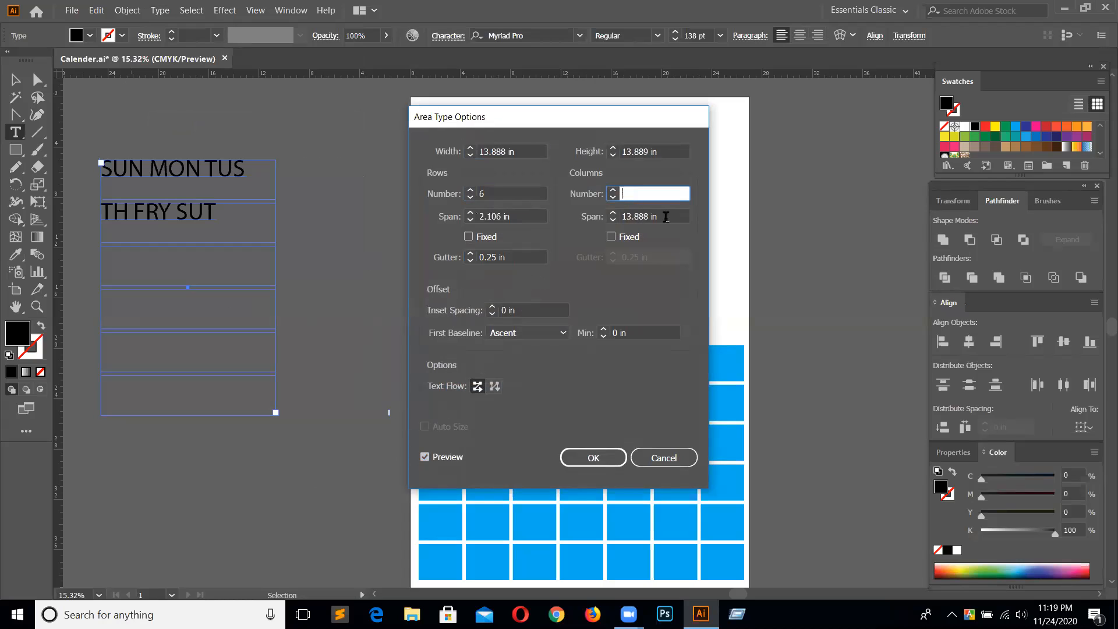
type("7")
left_click(424, 457)
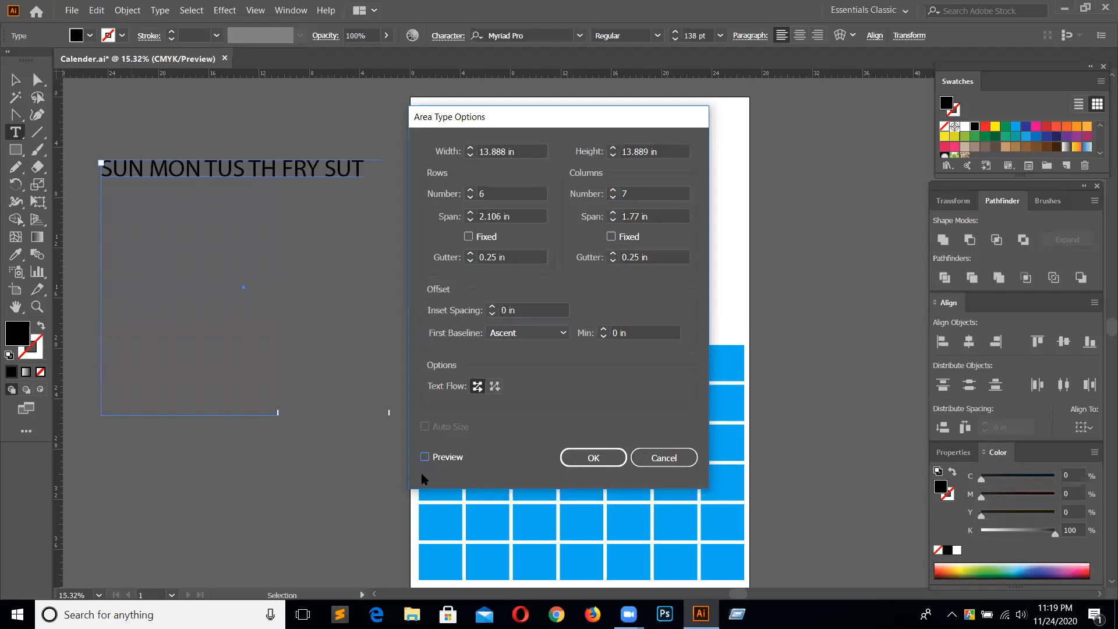
left_click(425, 457)
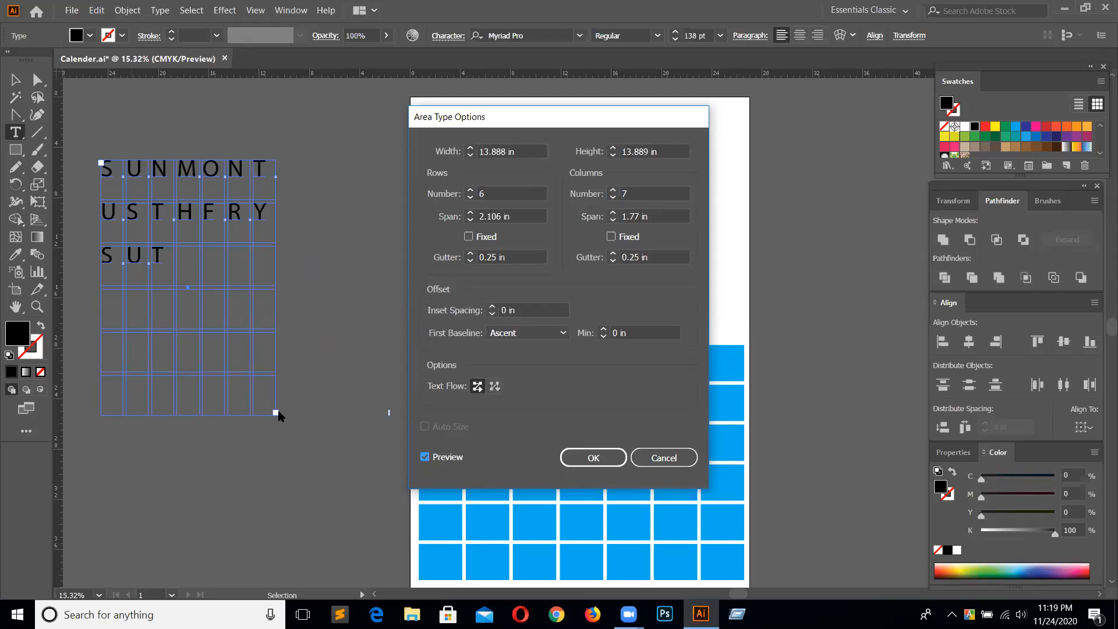
left_click(602, 458)
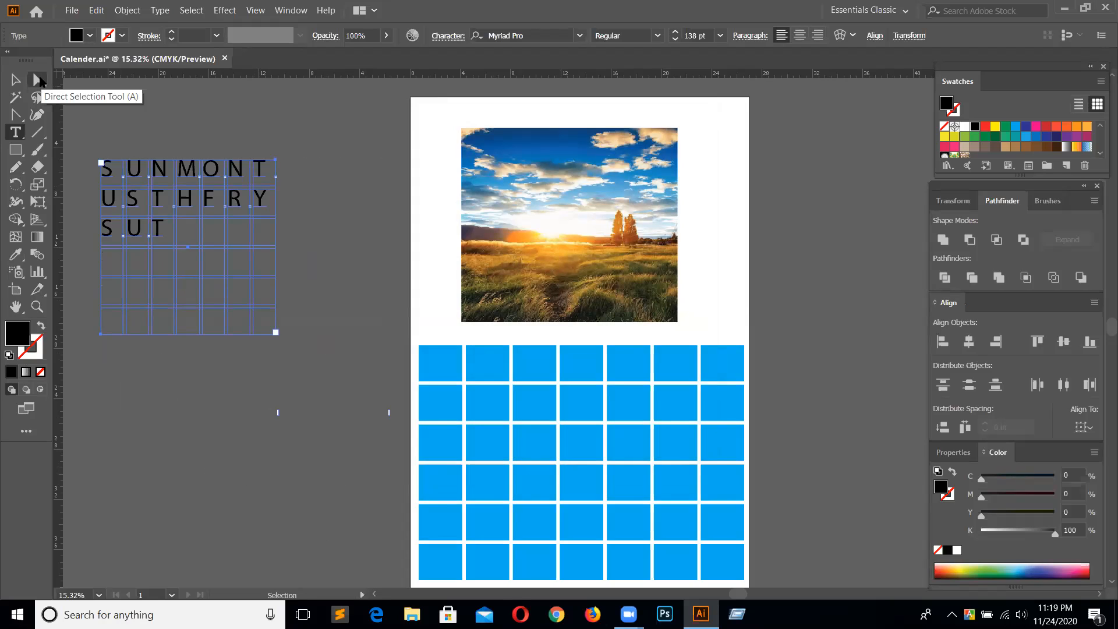
Widen the divided weekday text frame to about the width of the blue calendar grid
left_click(37, 79)
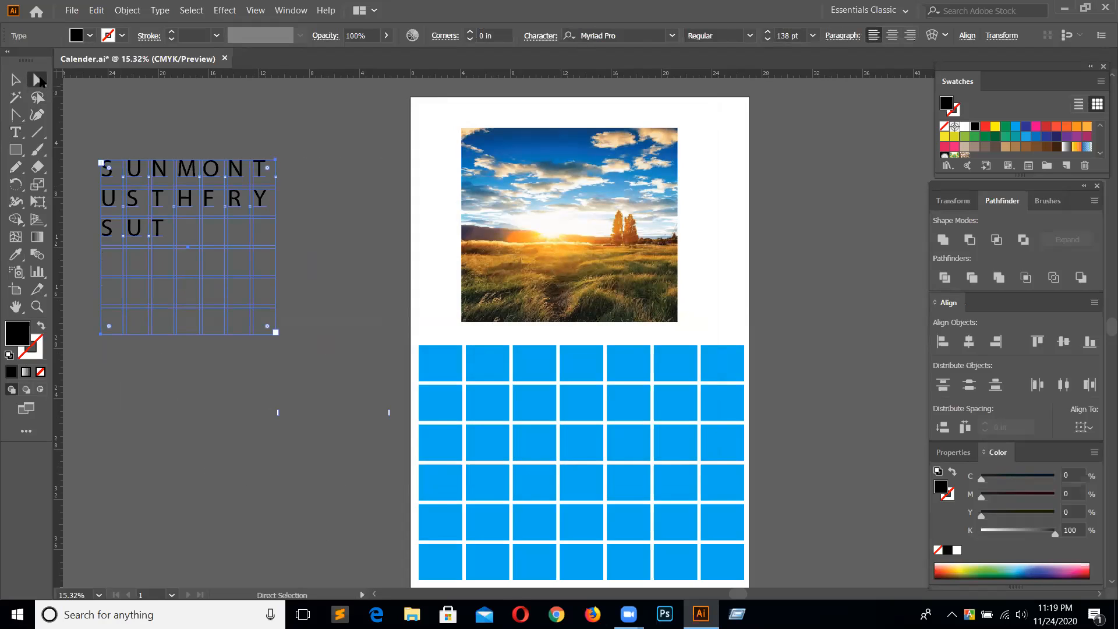
left_click(15, 79)
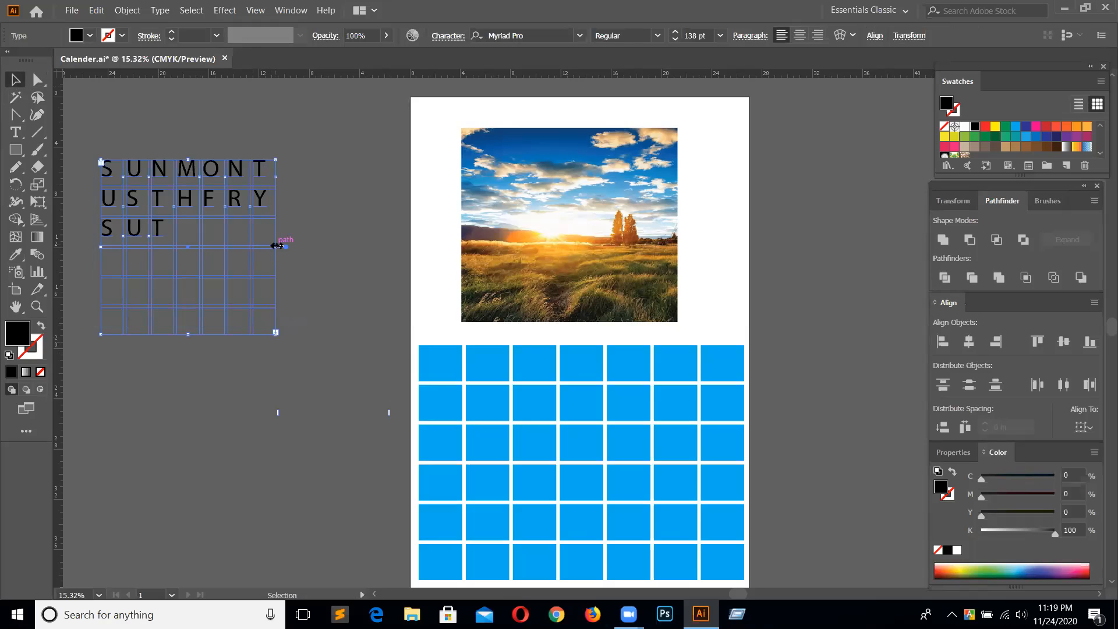
left_click_drag(278, 245, 455, 248)
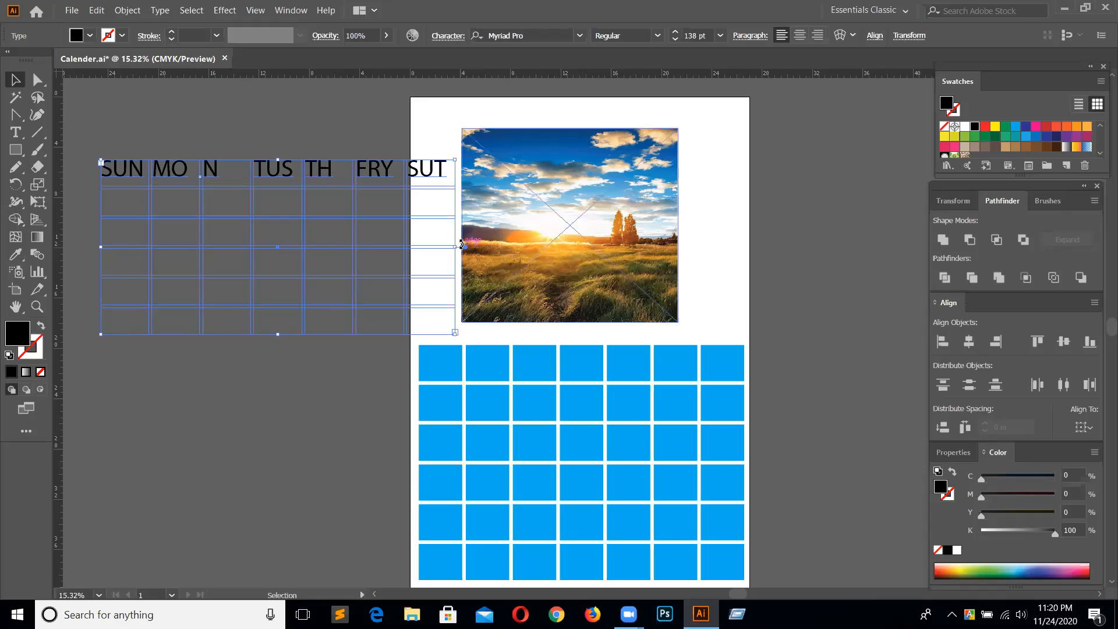
left_click_drag(455, 246, 430, 244)
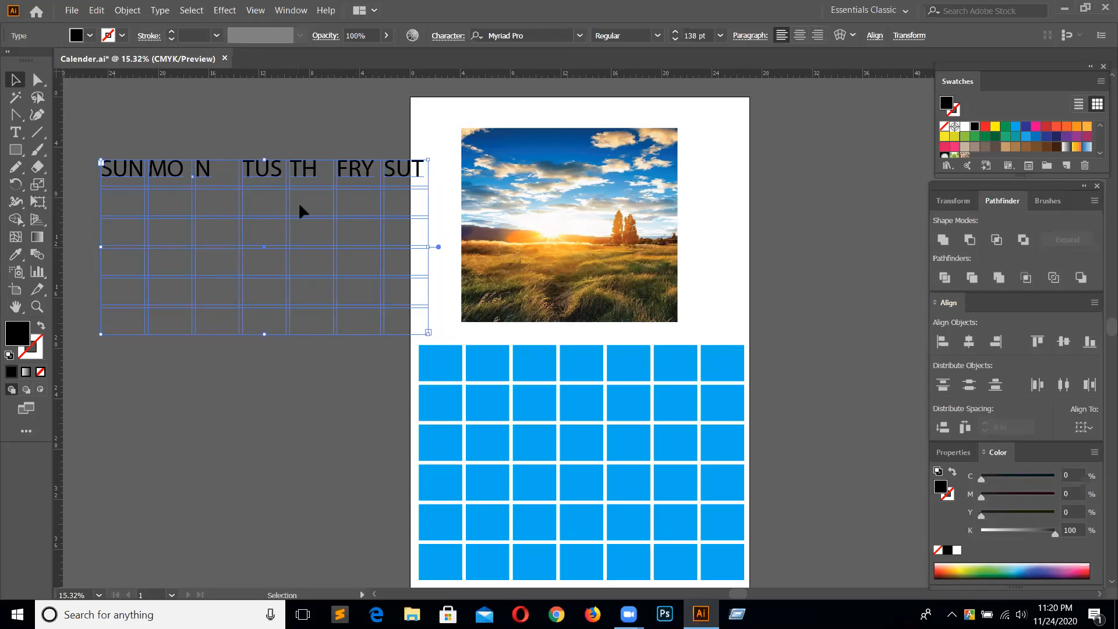
Correct the weekday names FRY and SUT to FRI and SAT
key("t")
left_click(373, 166)
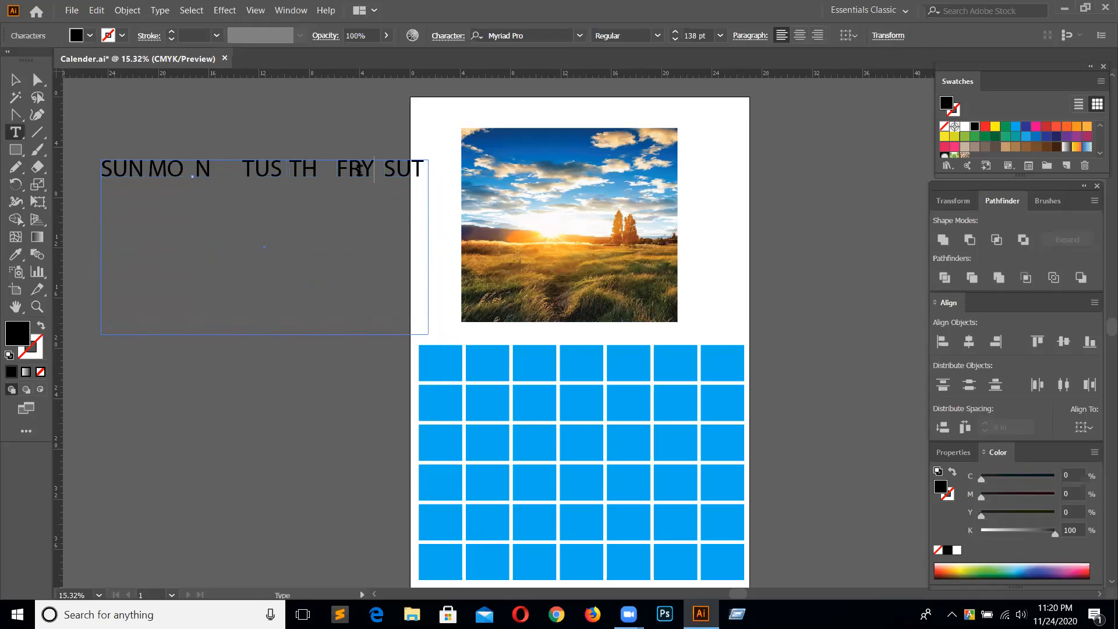
key("BackSpace")
type("I")
left_click(411, 170)
key("BackSpace")
type("A")
Try to extend the weekday TH to THU by adding the U and removing the spacing before FRI
type("U")
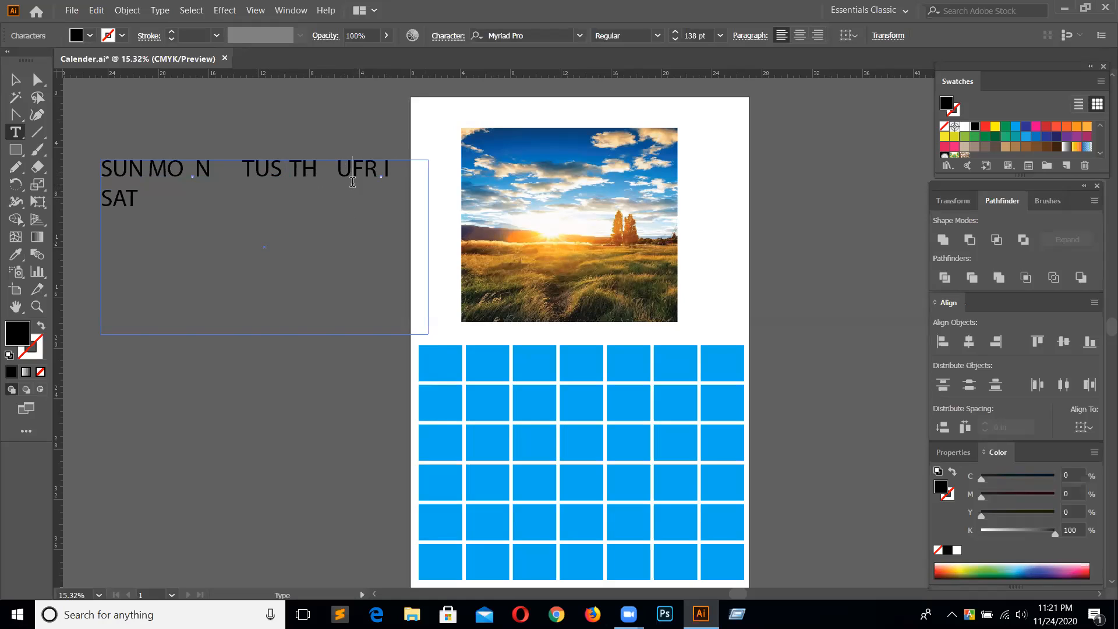
left_click(336, 168)
key("BackSpace")
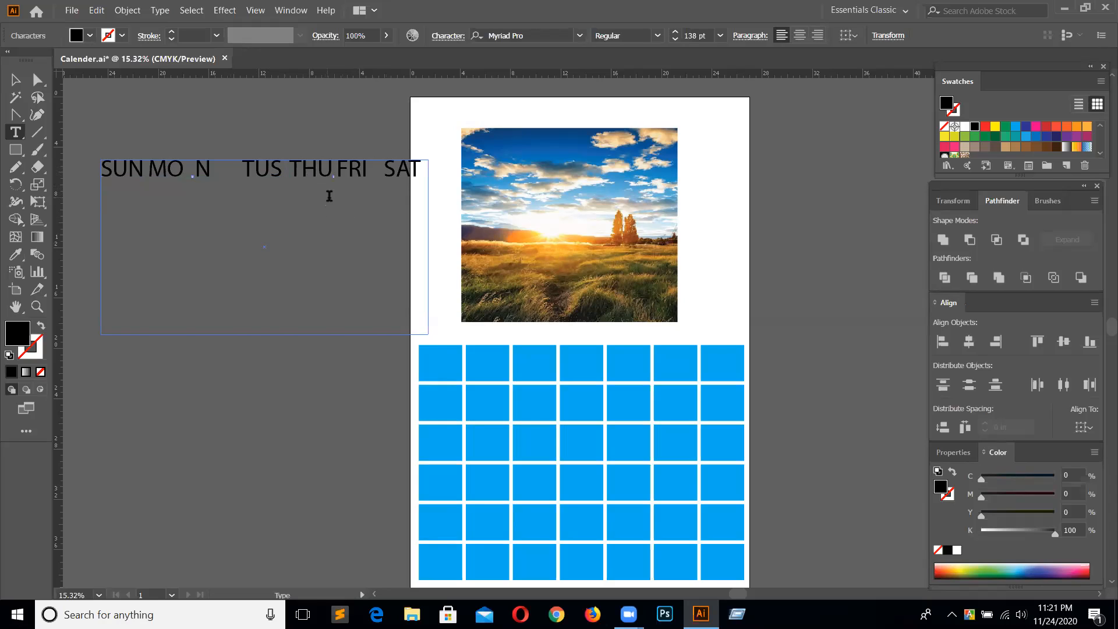
key("BackSpace")
key("BackSpace")
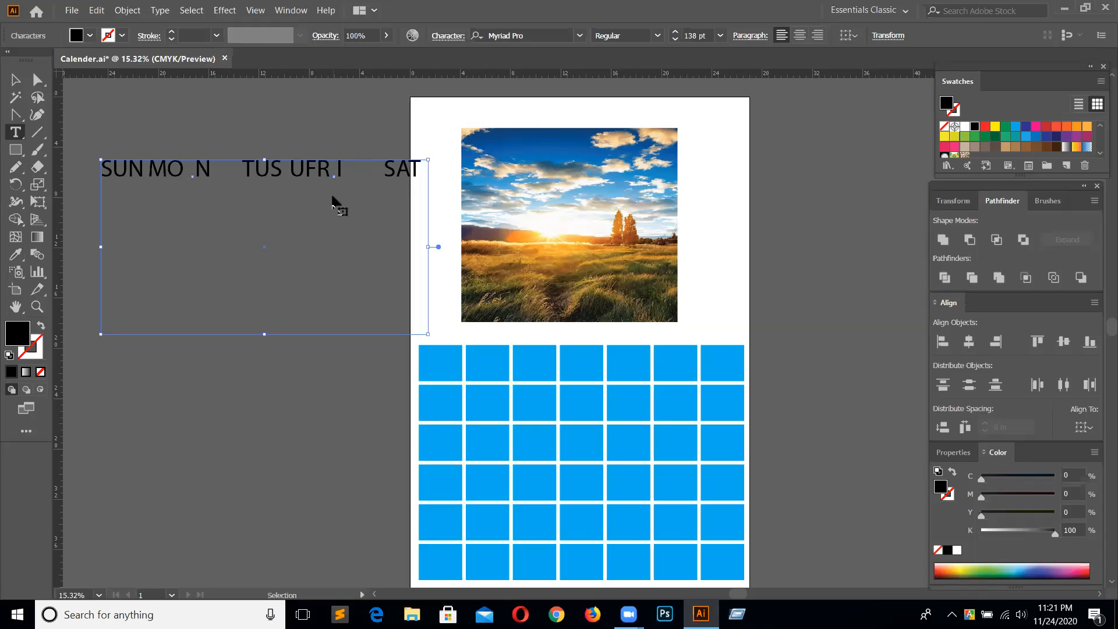
Replace all text in the frame with the weekday names SUN, MON, TUE, WED, THU, FRI and SAT
key("ctrl+a")
key("BackSpace")
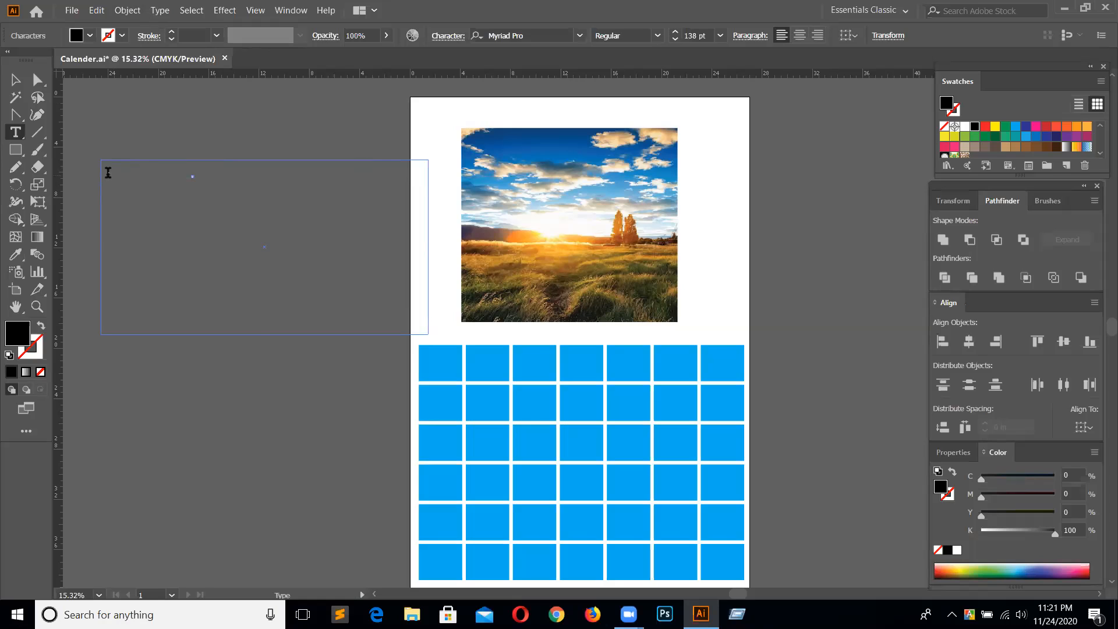
type("SUN MO  N")
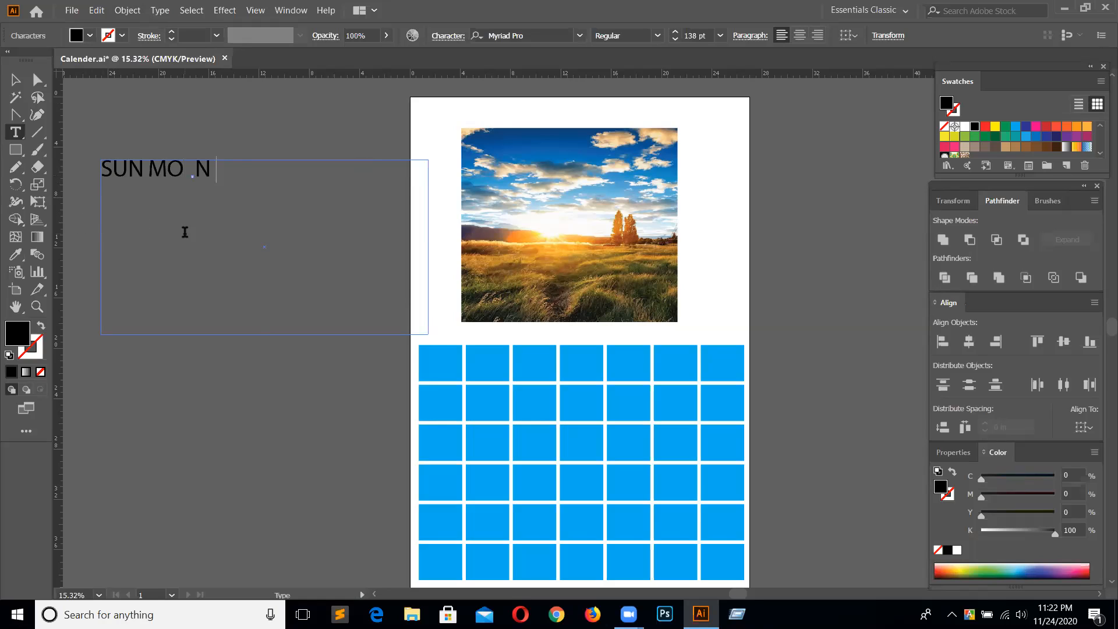
type("T")
key("BackSpace")
type("TUE  WE D")
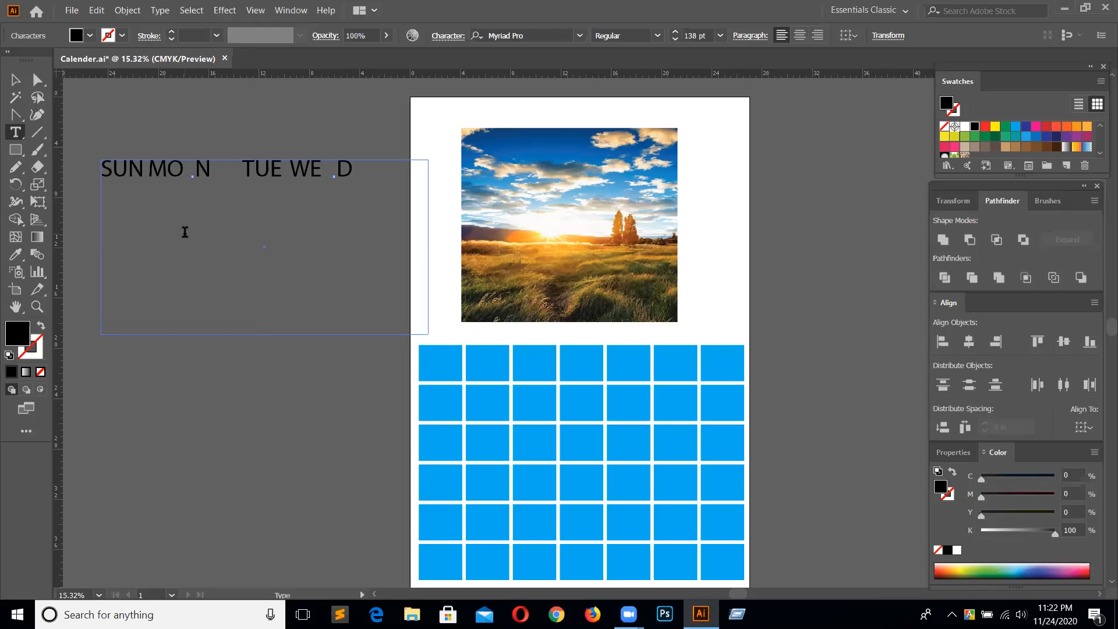
type(" T")
key("BackSpace")
type("THU")
type(" FRI")
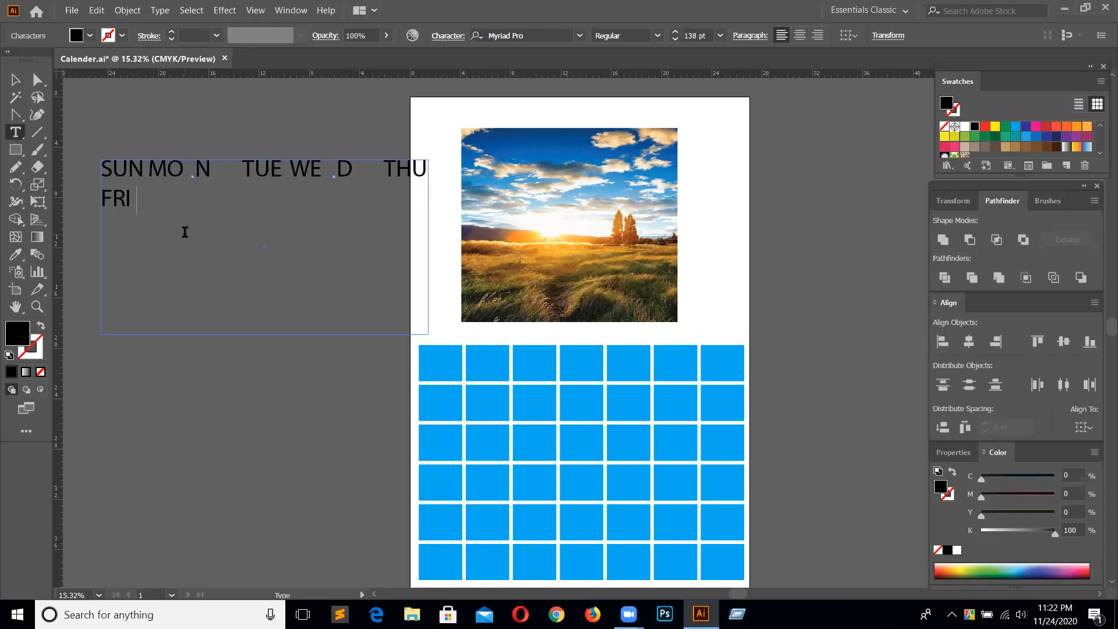
type("   SAT")
Reduce the font size of all the weekday names to 114 pt so each name fits its own column
left_click_drag(202, 200, 105, 182)
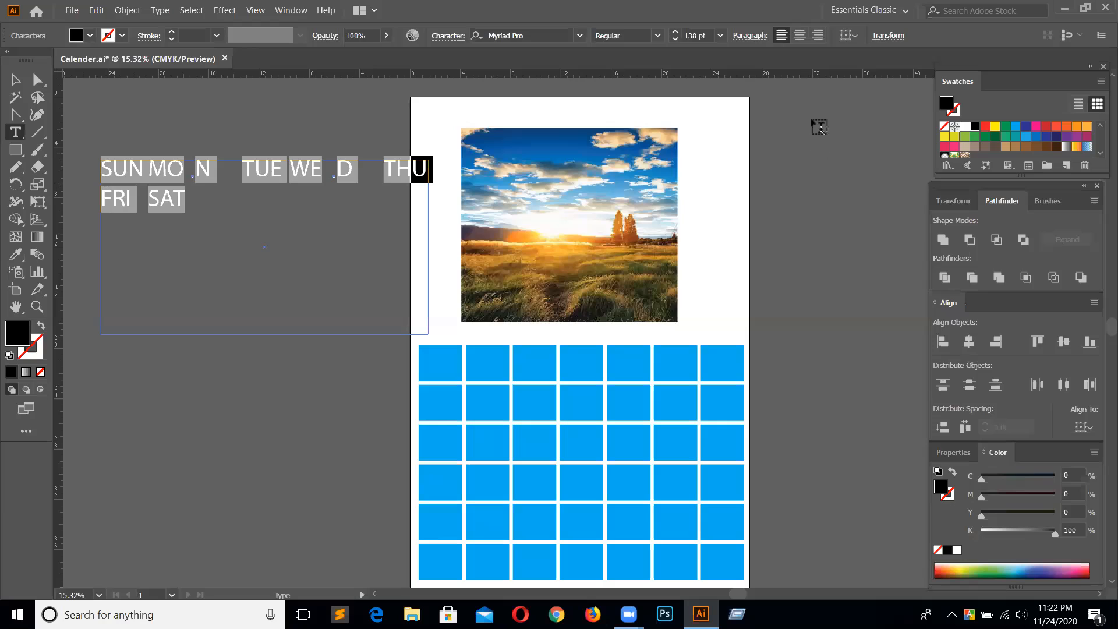
left_click(675, 39)
left_click(675, 38)
left_click(675, 39)
left_click(675, 39)
left_click(674, 39)
left_click(674, 39)
left_click(674, 39)
left_click(674, 39)
left_click(674, 39)
left_click(674, 39)
left_click(674, 39)
left_click(675, 39)
left_click(674, 39)
left_click(674, 39)
left_click(674, 39)
left_click(674, 39)
left_click(674, 39)
left_click(674, 39)
left_click(674, 39)
left_click(674, 39)
left_click(674, 39)
left_click(674, 39)
left_click(675, 40)
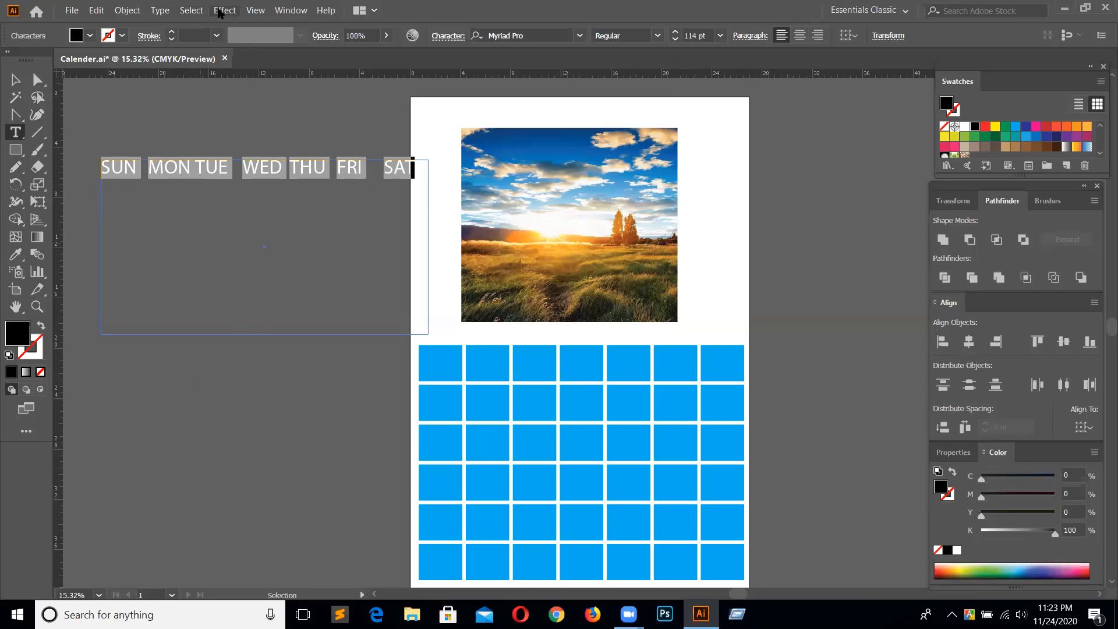
Enter the dates 1 to 5 in the row under the weekday names, from the TUE to the SAT column
left_click(413, 169)
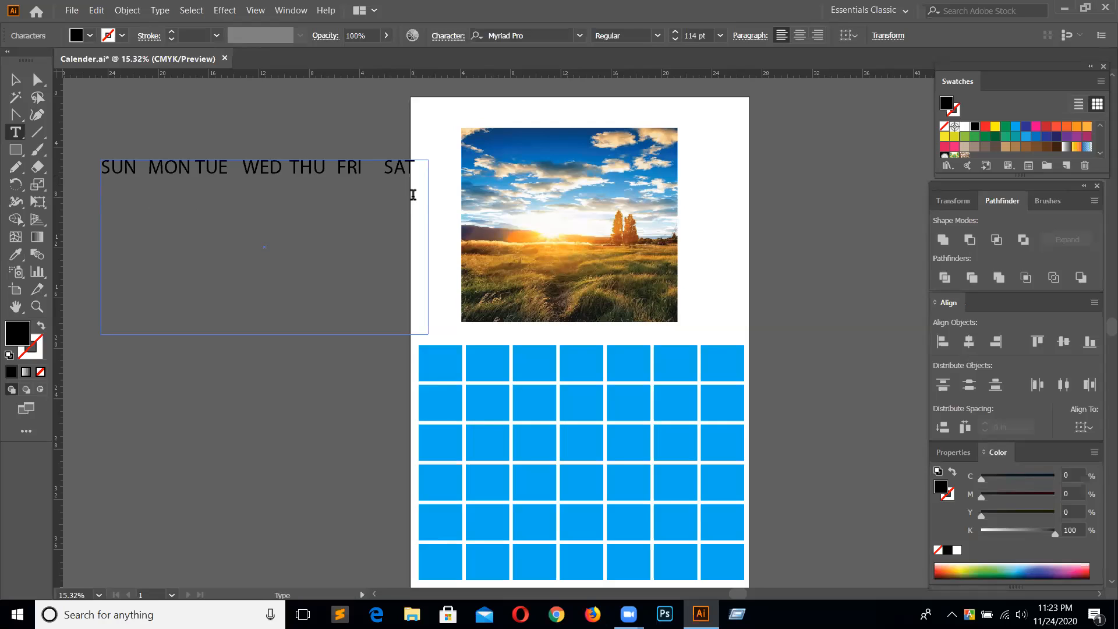
type("1")
key("BackSpace")
type("2 3")
key("Tab")
type("4")
key("Tab")
type("5")
Enter the dates 6 to 12 in the next row, from the SUN to the SAT column
key("Return")
type("6")
key("Tab")
type("7")
key("Tab")
type("7")
key("BackSpace")
type("8")
key("Tab")
type("9")
key("Tab")
type("1")
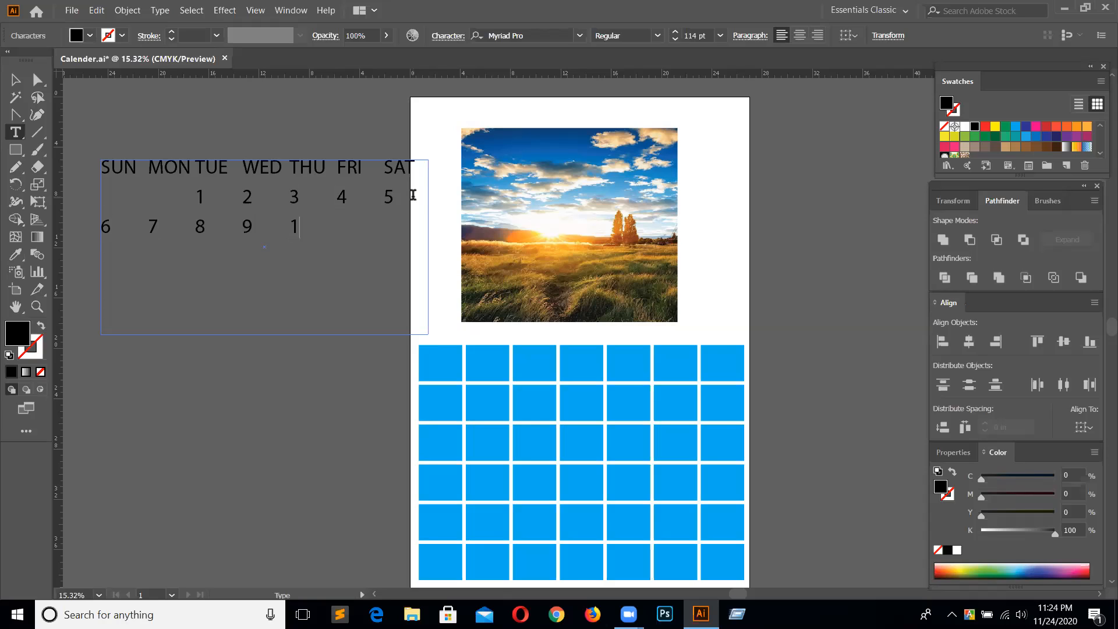
type("0")
key("Tab")
type("11")
key("Tab")
type("12")
Enter the dates 13 to 19 in the row below 6 to 12, one per weekday column
key("Return")
type("13")
key("Tab")
type("14")
key("Tab")
type("15")
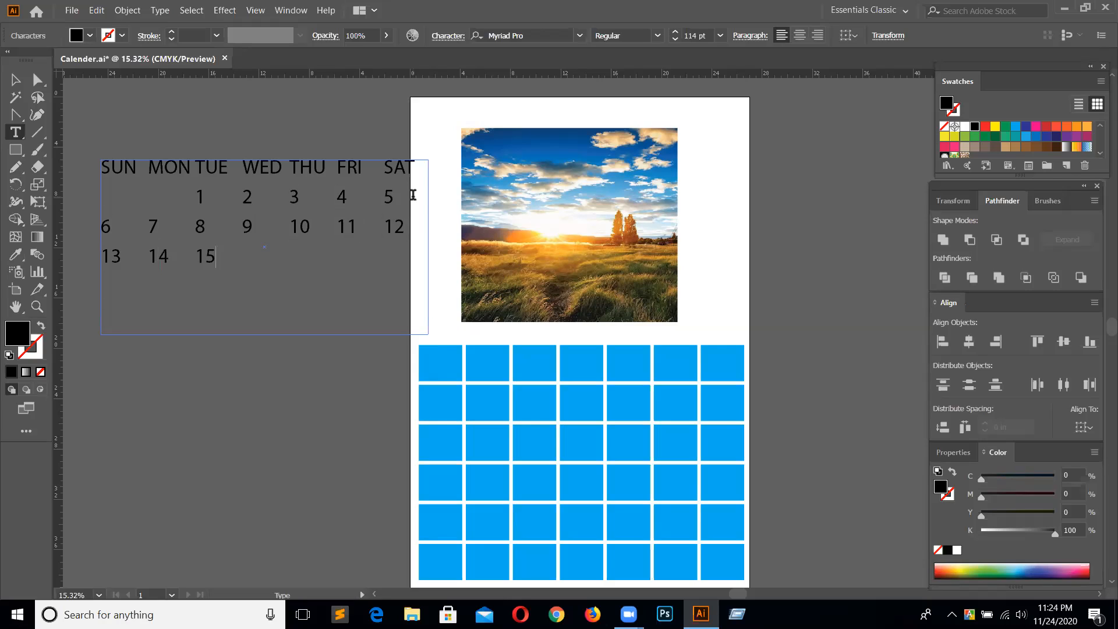
key("Tab")
type("16 17")
key("Tab")
type("18 19")
Enter 20 in the SUN column of the following row and centre-align all the calendar text
key("Return")
type("20")
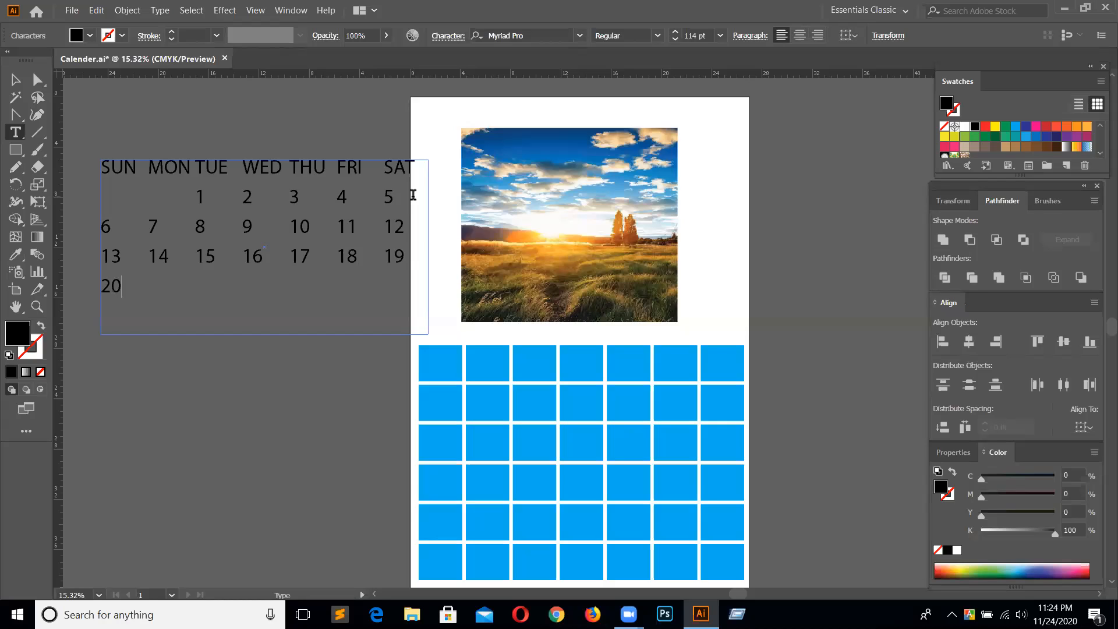
key("Tab")
key("ctrl+a")
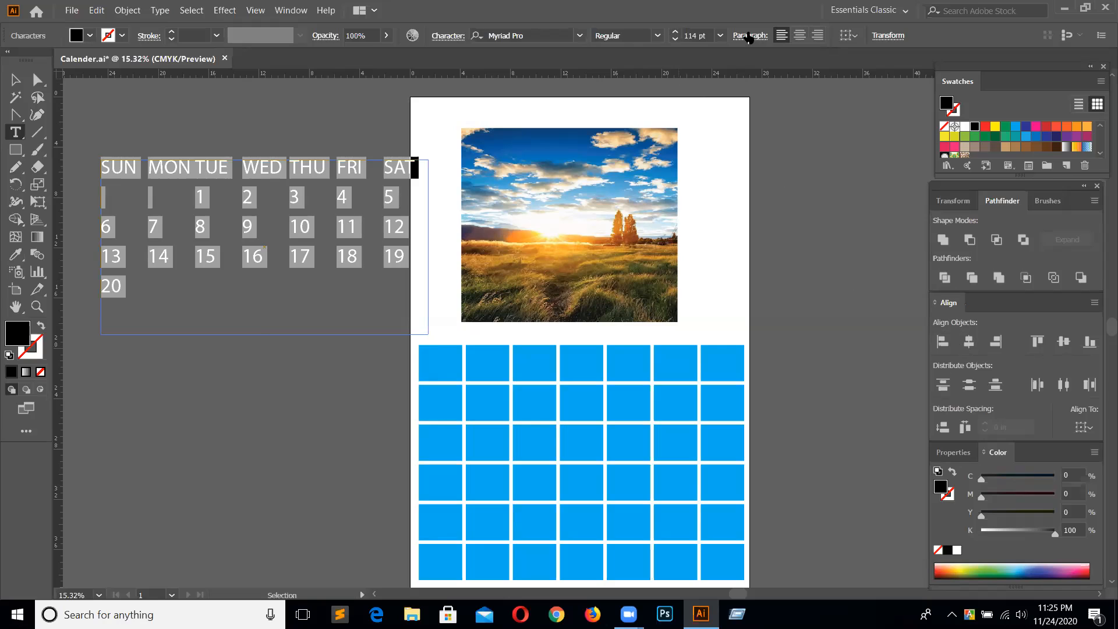
left_click(799, 36)
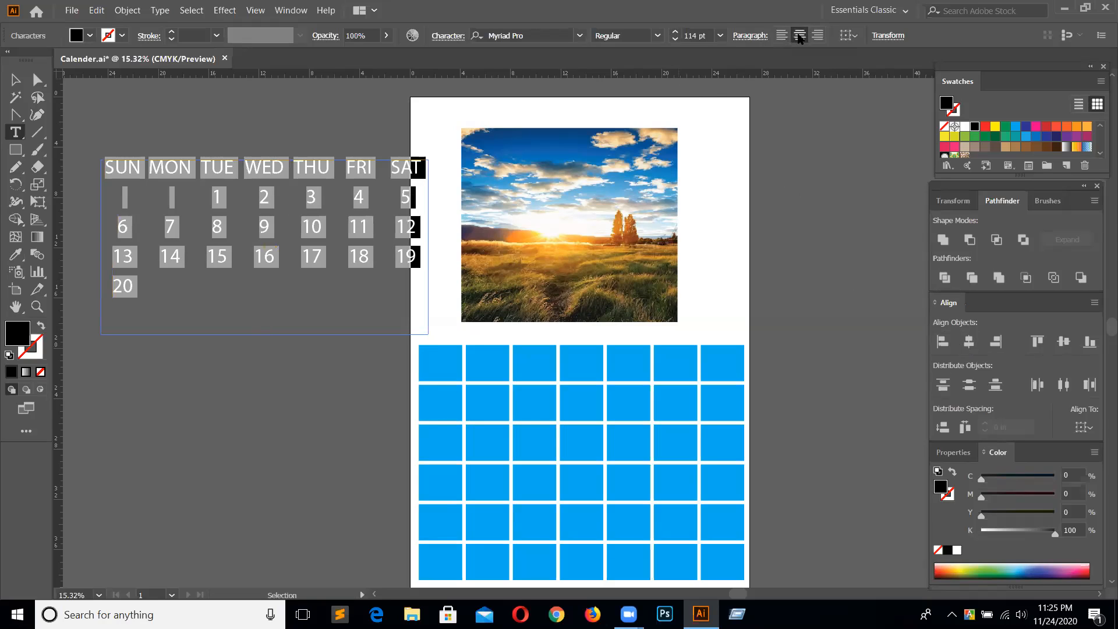
Try left and right alignment on all the calendar text and return it to centre alignment
left_click(781, 37)
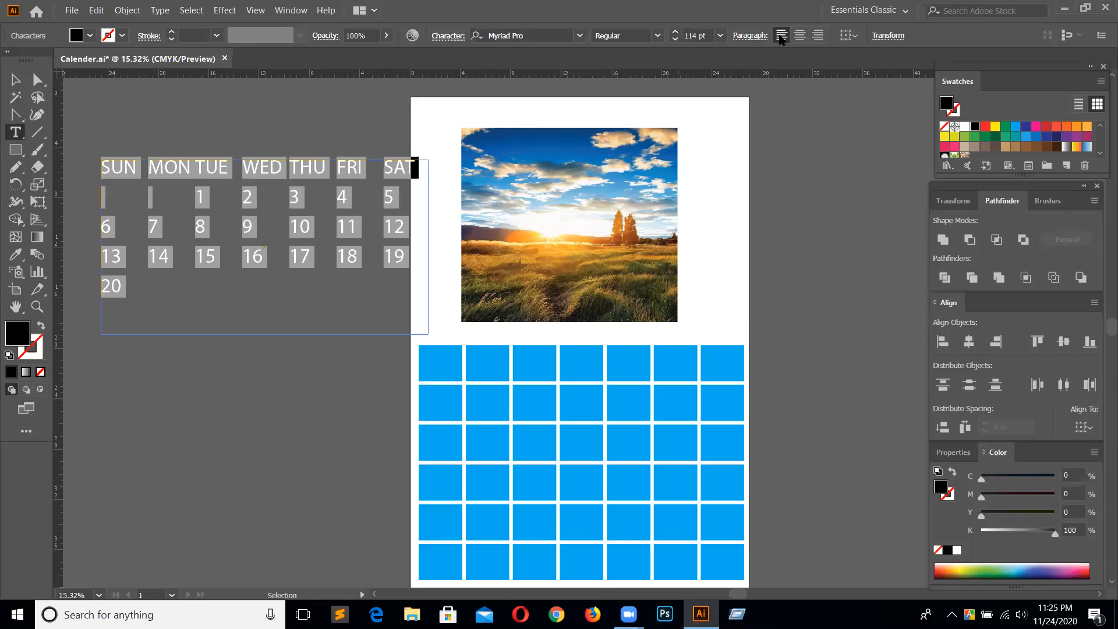
left_click(818, 36)
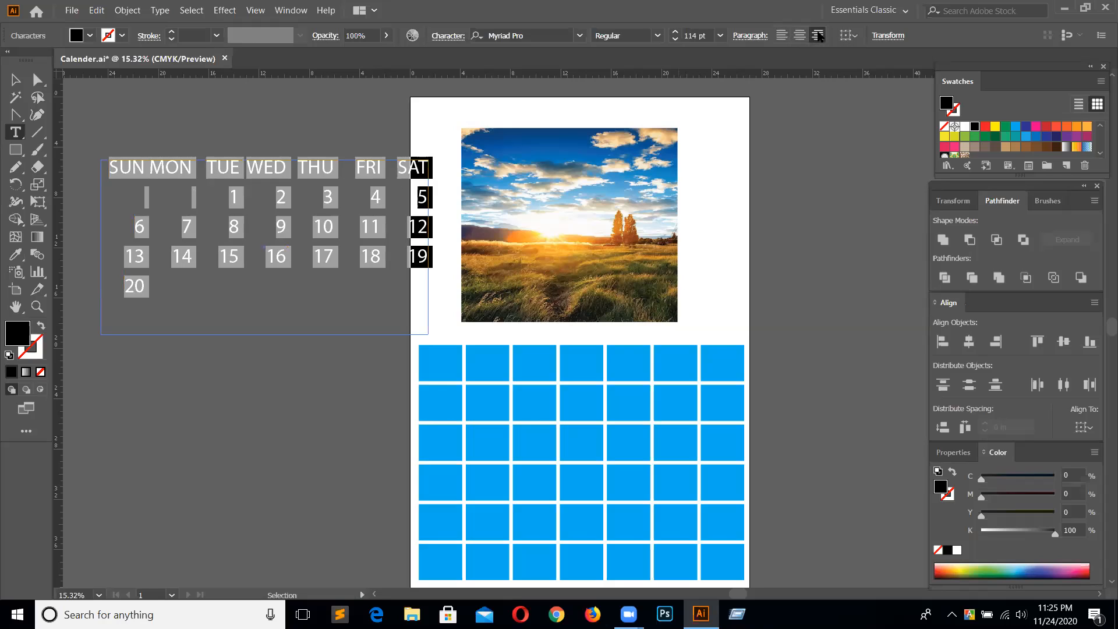
left_click(782, 35)
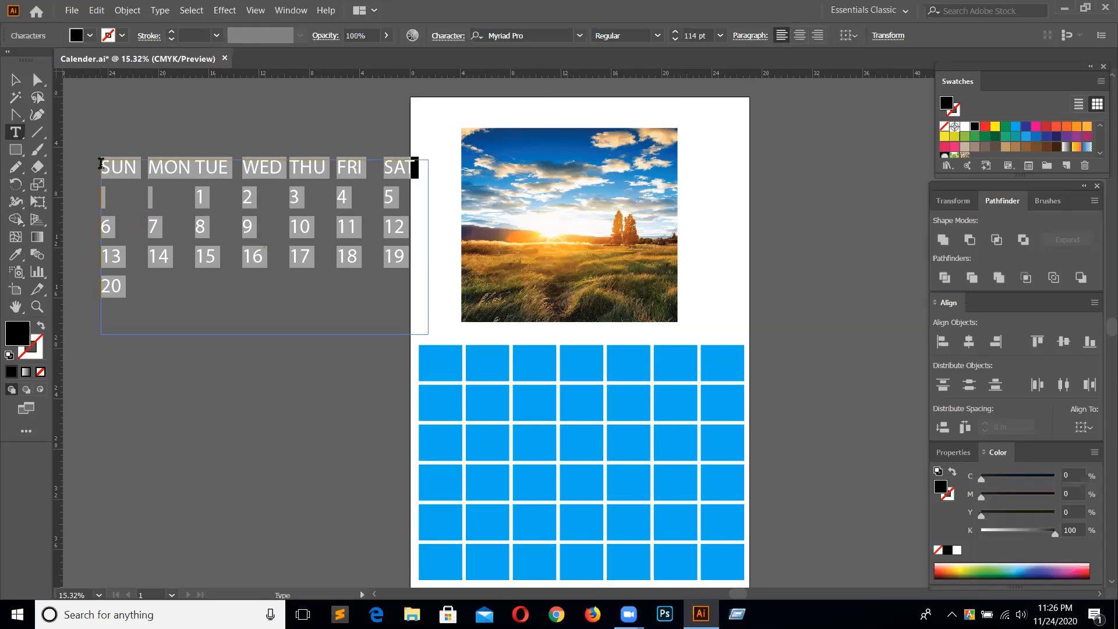
left_click(800, 36)
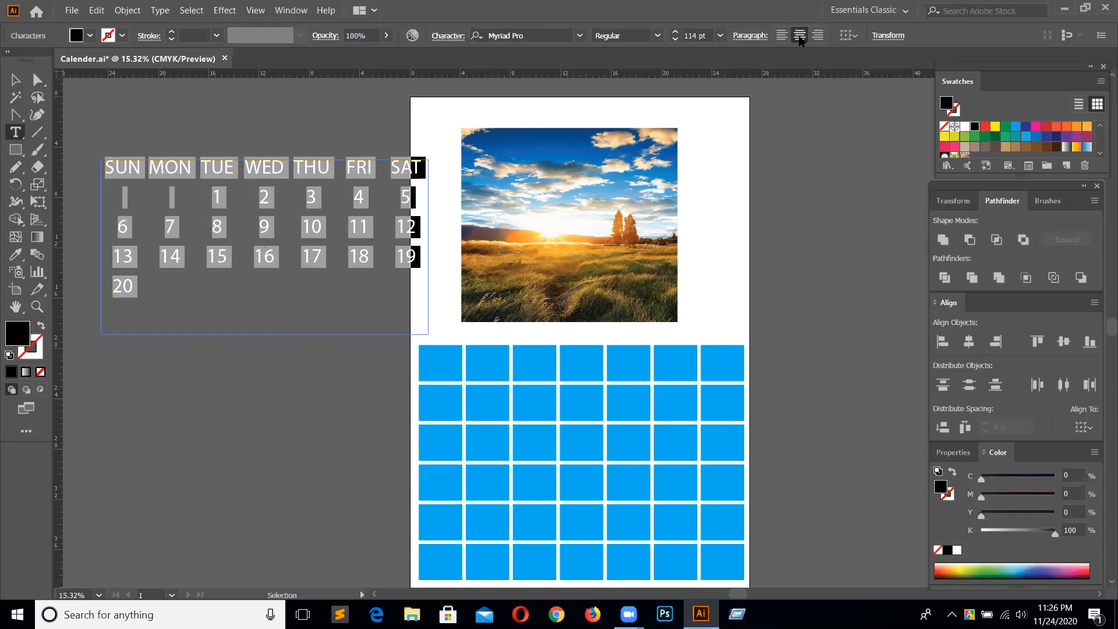
left_click(788, 237)
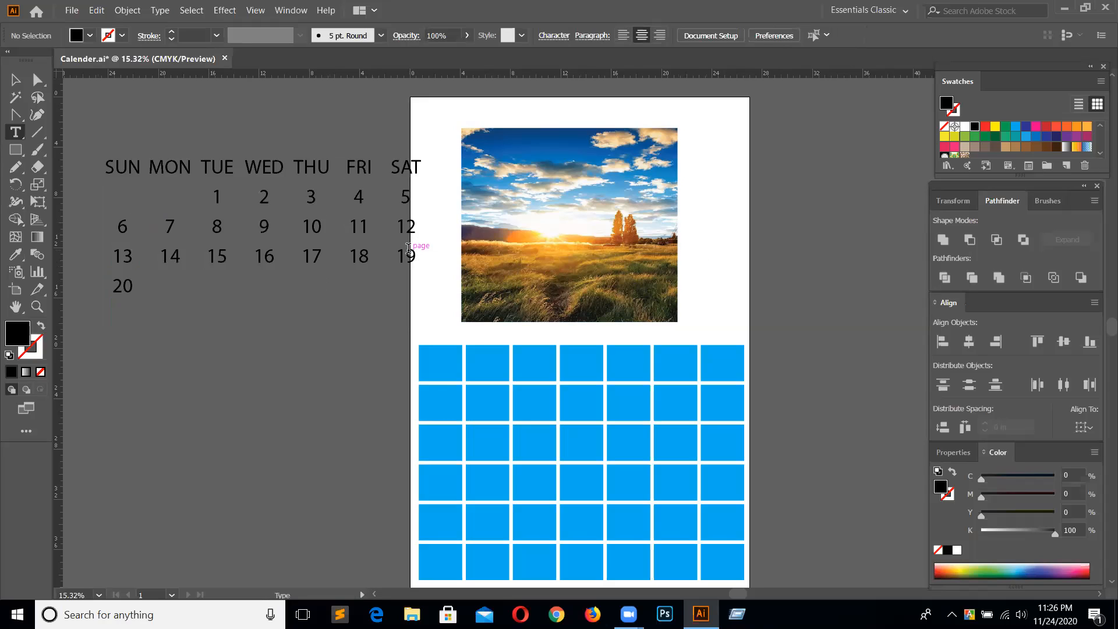
Fill the row that starts with 20 with 21, 22, 23, 25, 26 and 27, from the MON to the SAT column
left_click(407, 247)
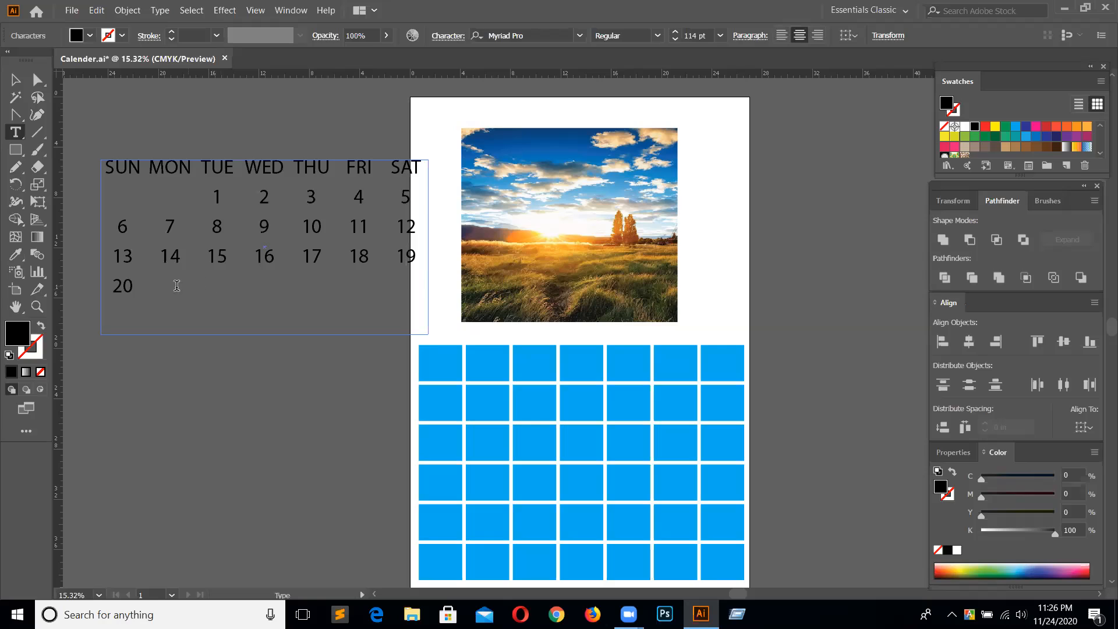
left_click(177, 285)
key("BackSpace")
key("Tab")
type("21 22")
key("Tab")
type("23")
key("Tab")
type("25\t")
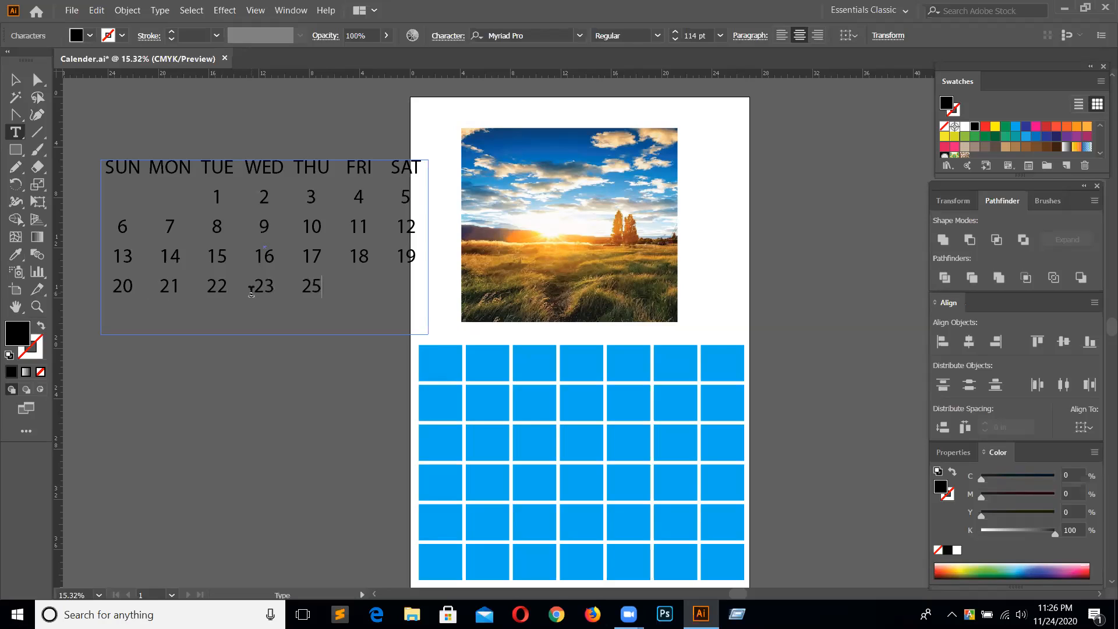
type("26")
key("Tab")
type("27")
Enter 28, 29 and 30 in the last row, from the SUN to the TUE column
key("Return")
type("28")
key("Tab")
type("29")
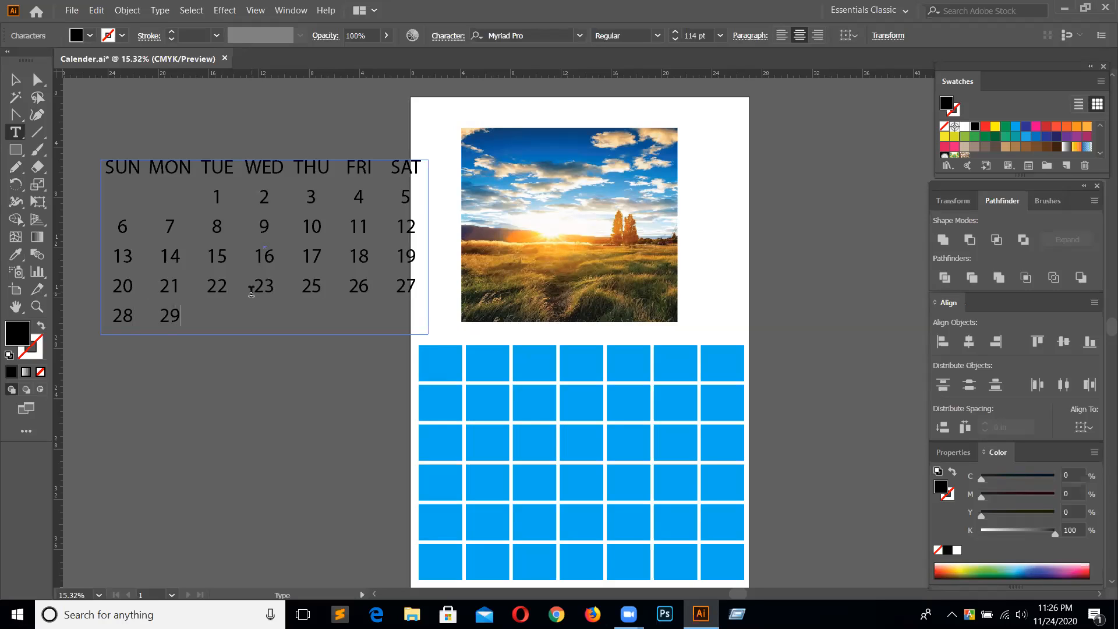
key("Tab")
type("30")
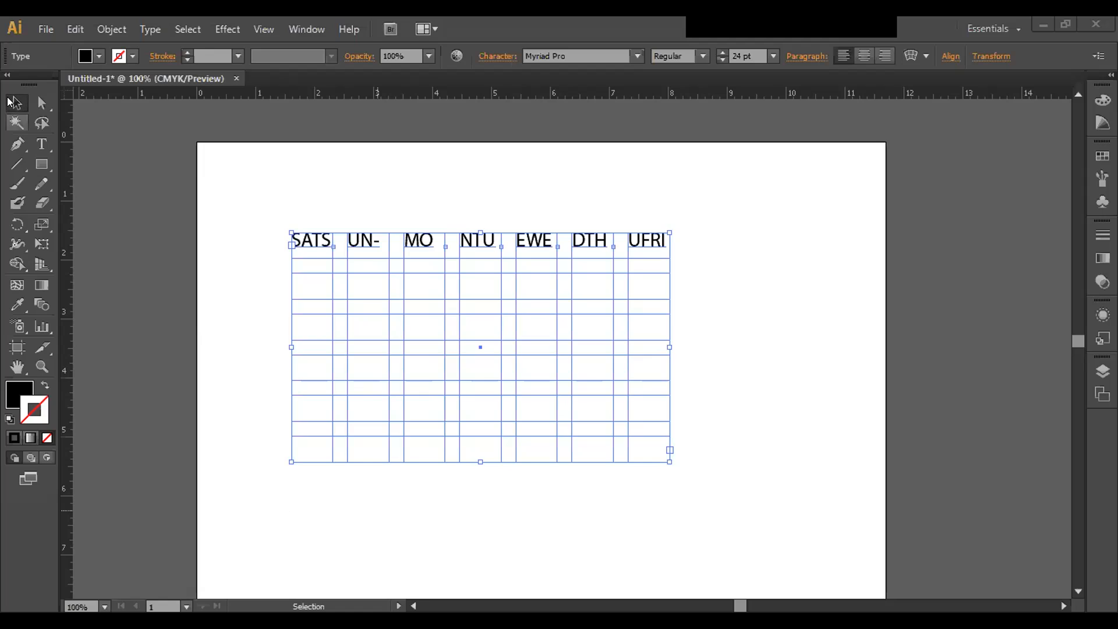
Set the font size of all the weekday text in the row-and-column frame to 23 pt
left_click(41, 143)
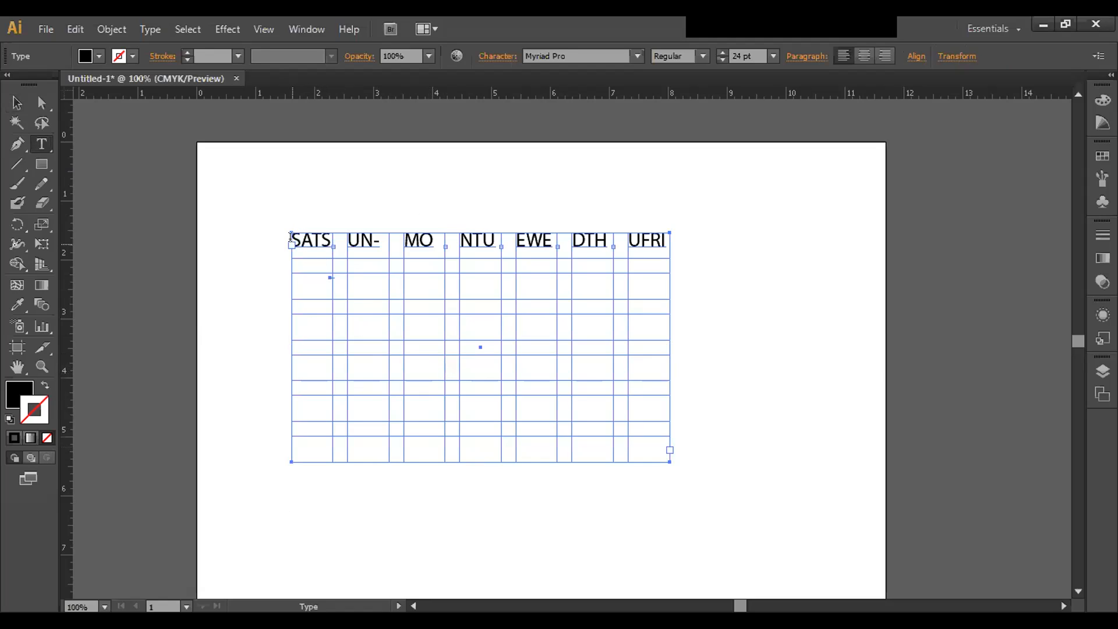
left_click(316, 239)
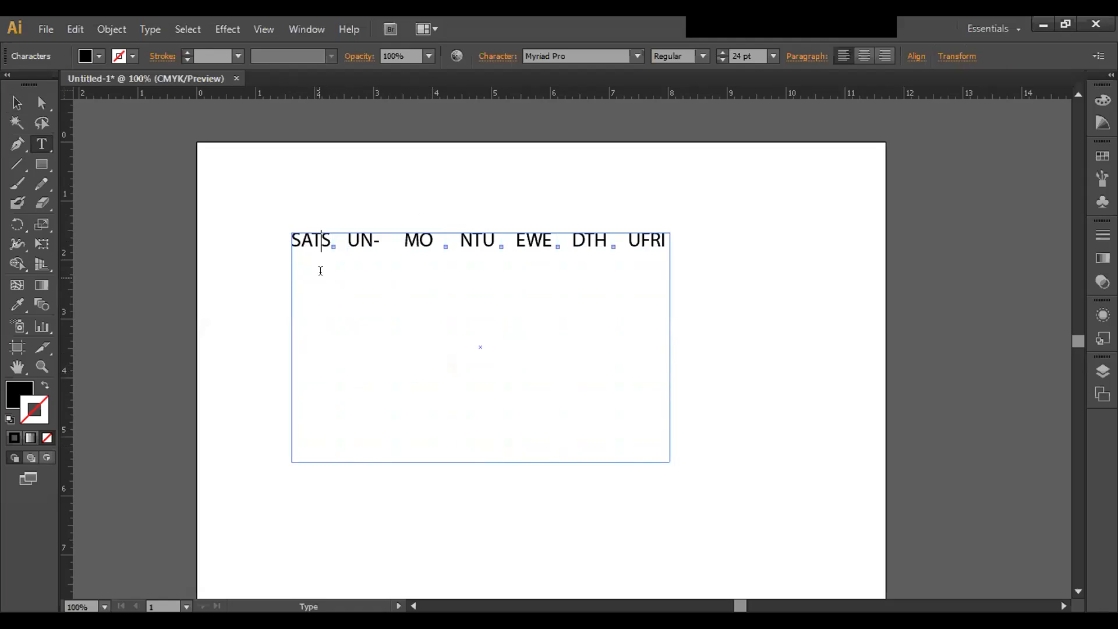
key("ctrl+a")
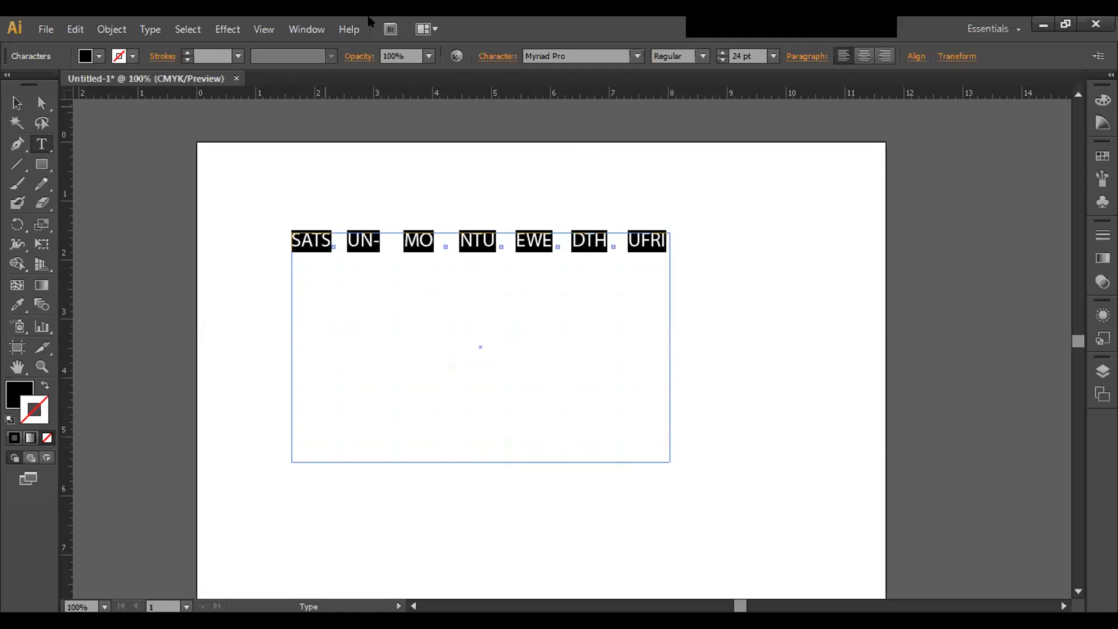
left_click(773, 55)
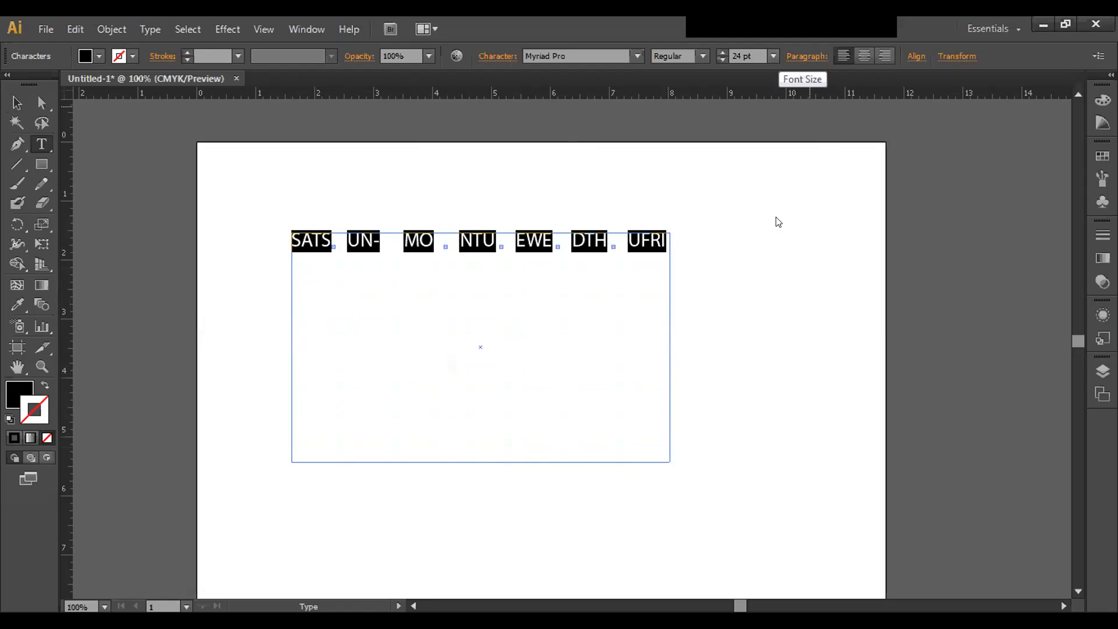
left_click(792, 258)
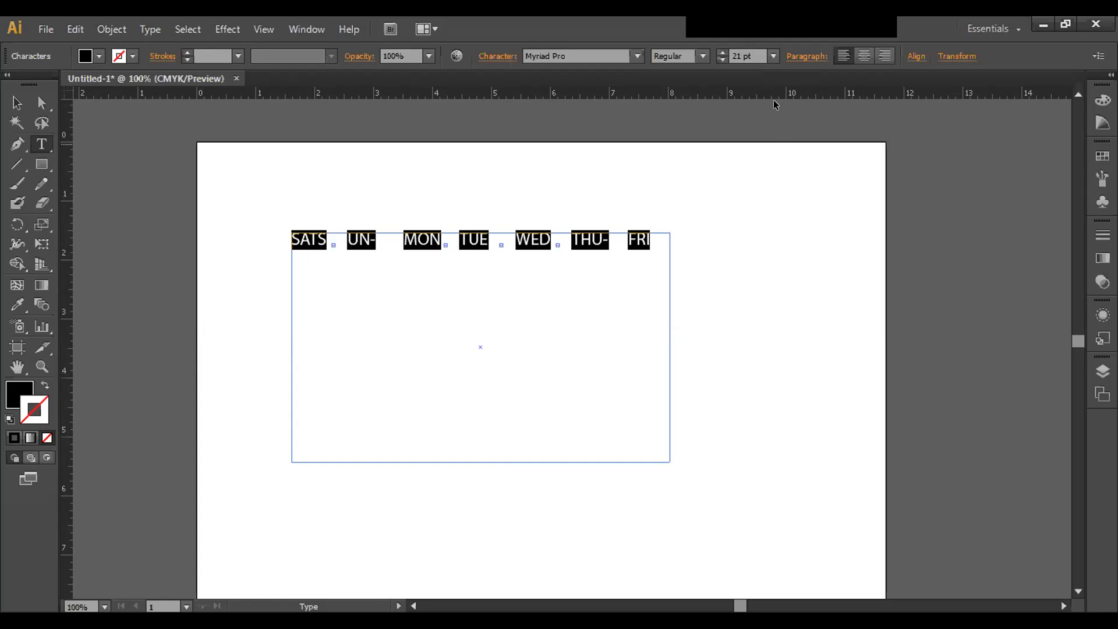
left_click(722, 61)
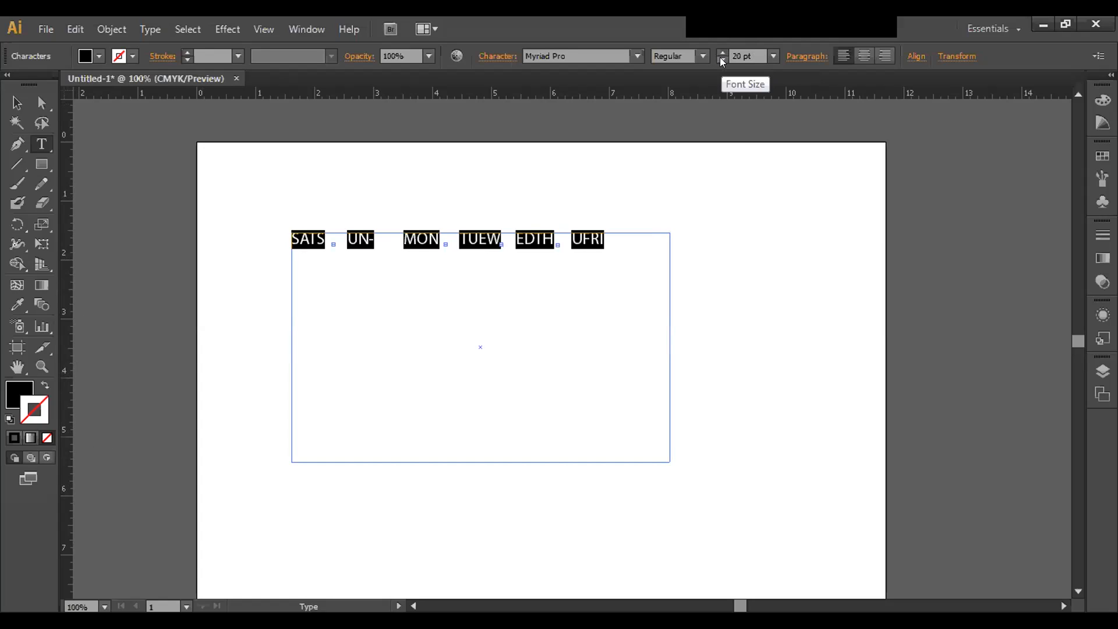
left_click(722, 60)
left_click(722, 60)
left_click(722, 61)
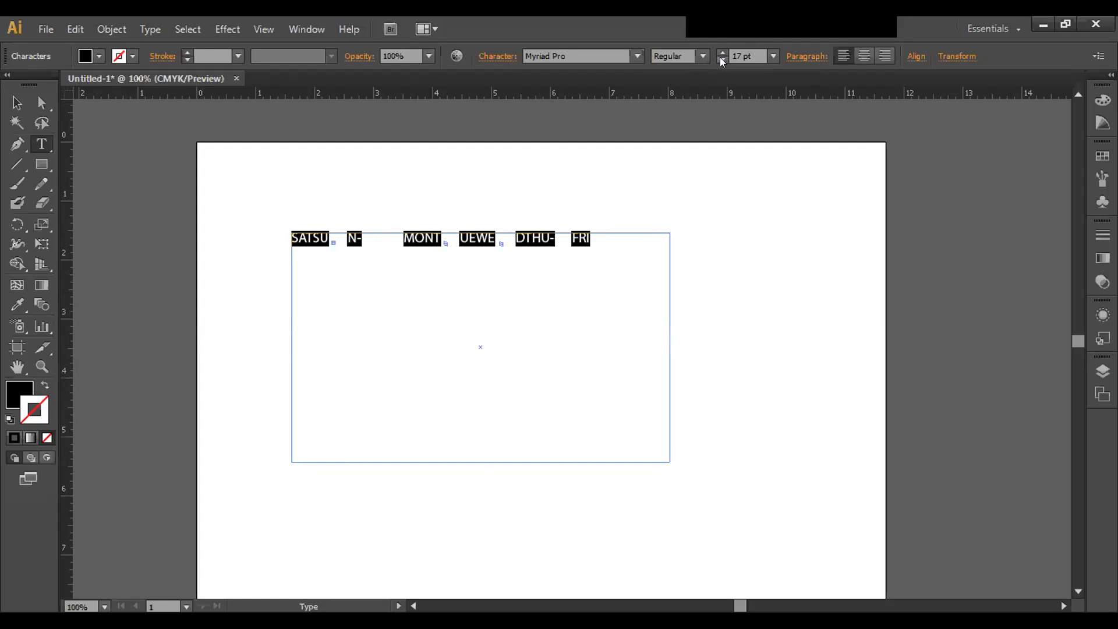
left_click(722, 52)
left_click(722, 51)
left_click(722, 51)
left_click(723, 52)
left_click(723, 51)
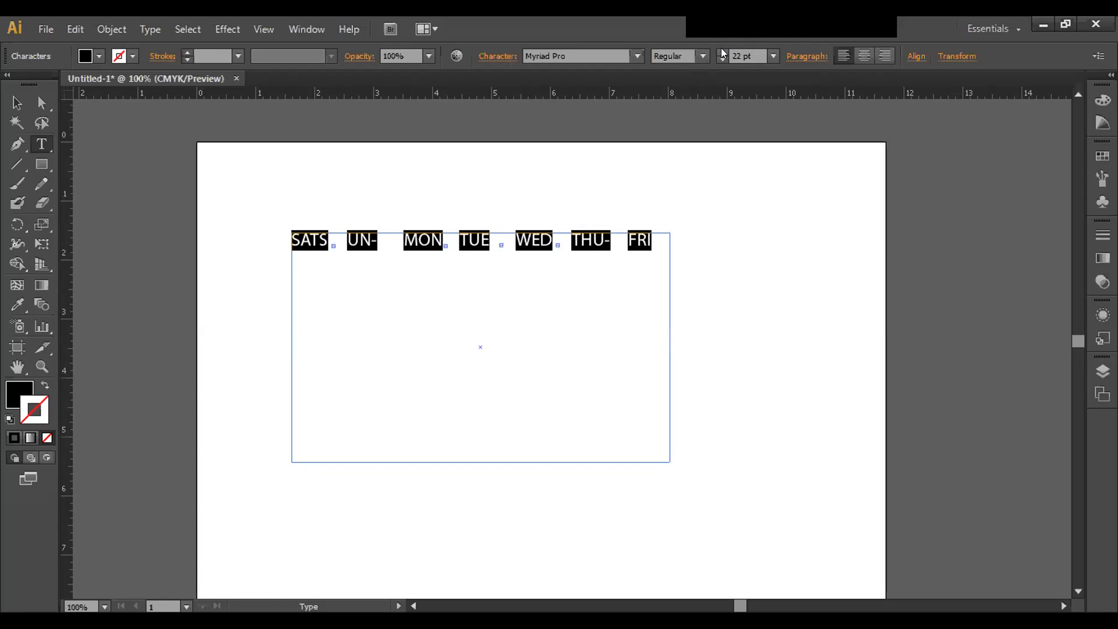
left_click(722, 51)
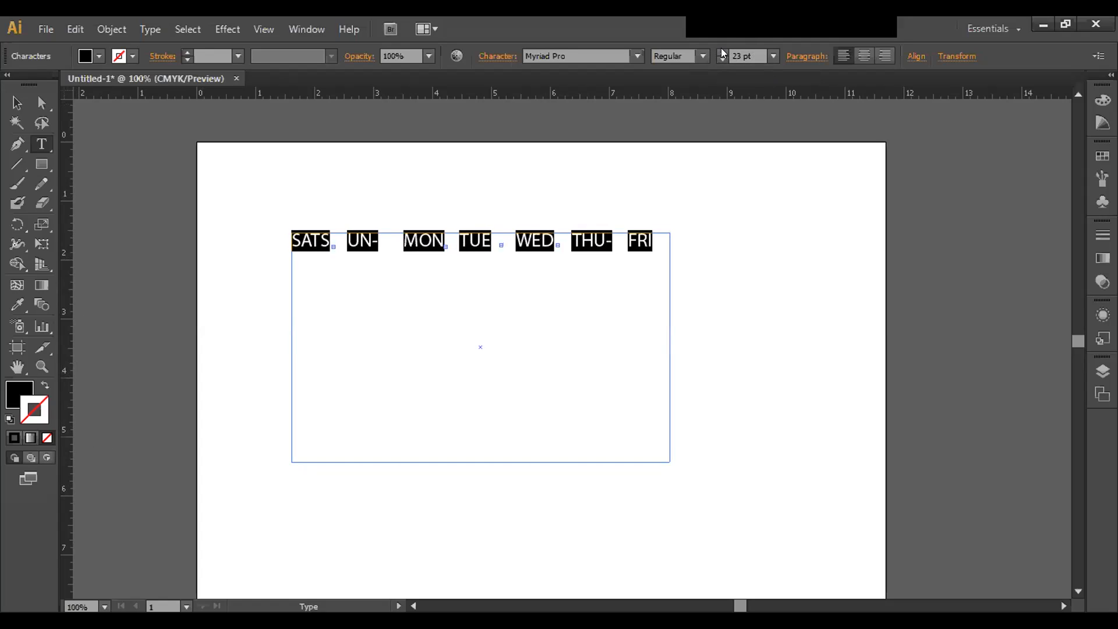
left_click(723, 51)
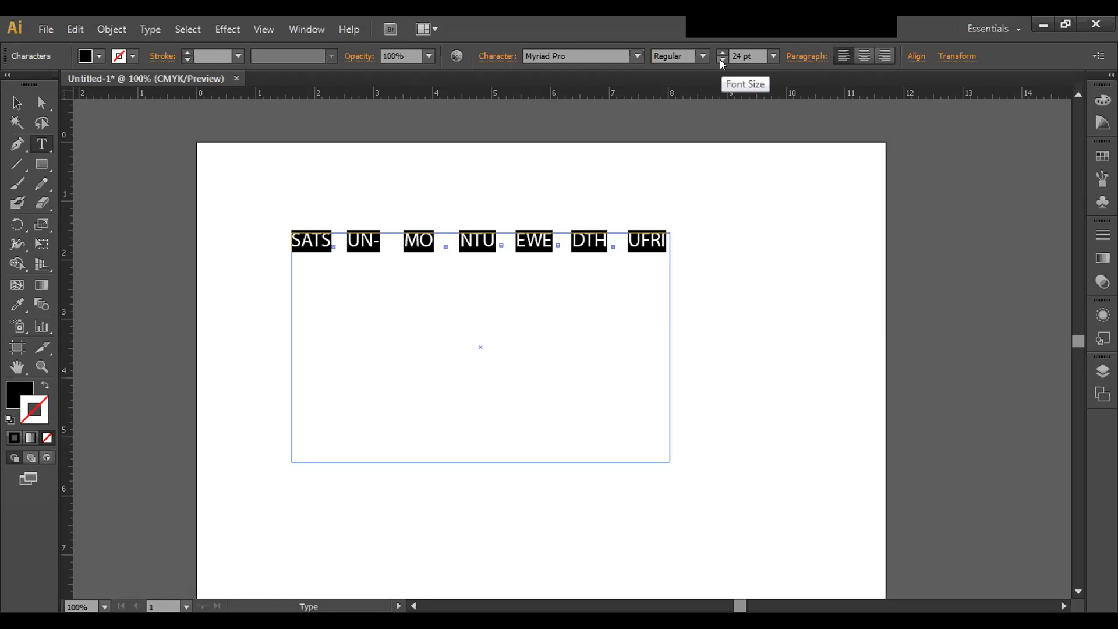
left_click(722, 61)
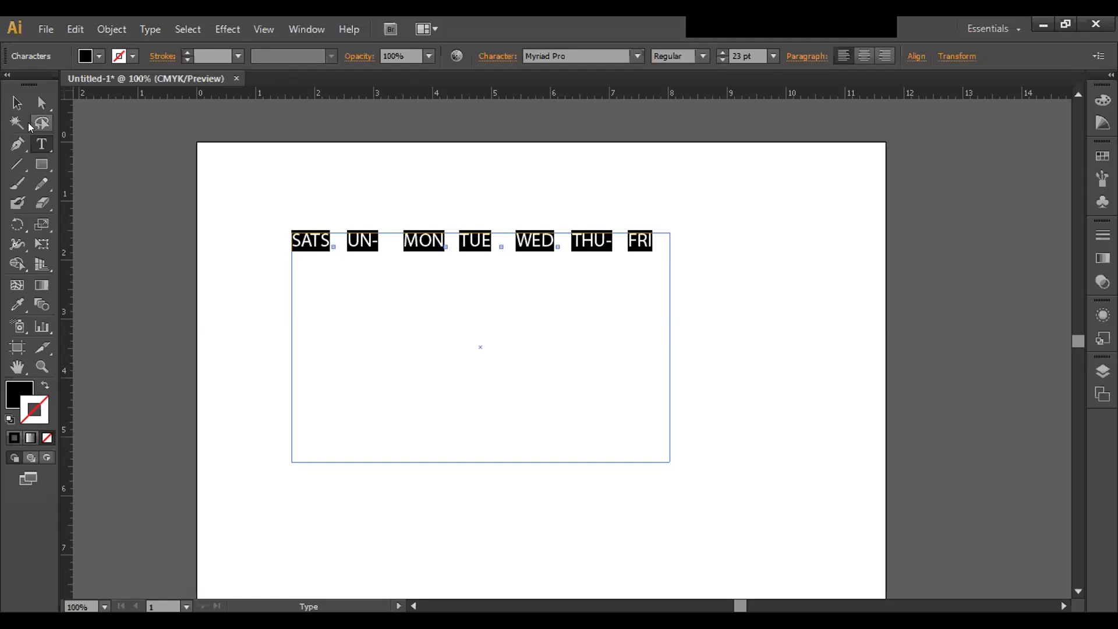
Delete the weekday names backwards from FRI at the end of the heading row
left_click(645, 239)
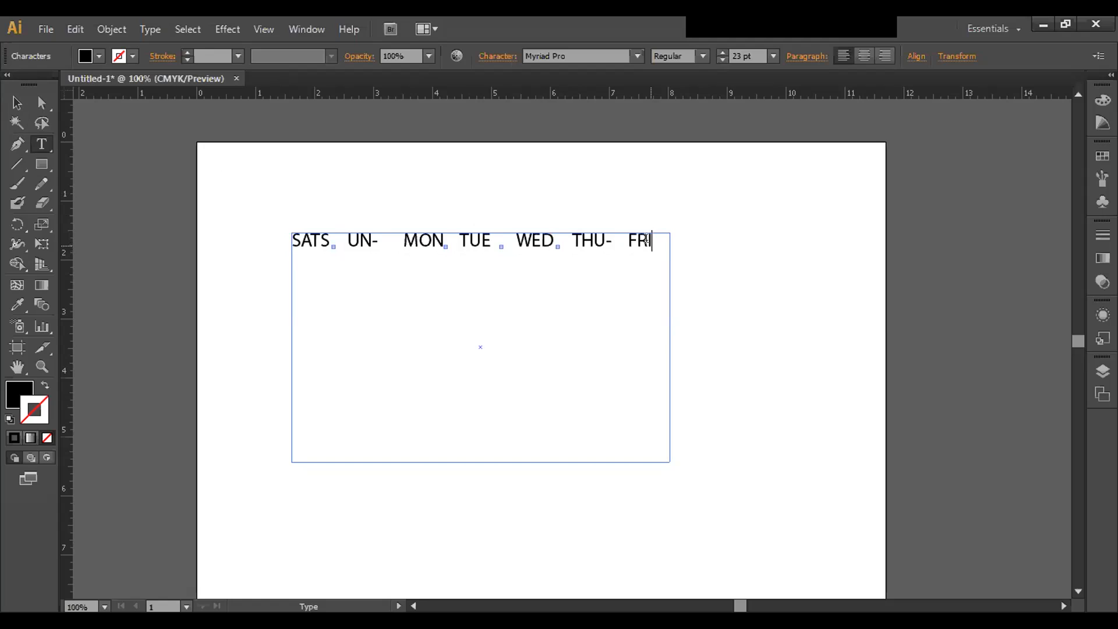
key("BackSpace")
key("BackSpace")
key("BackSpace")
key("BackSpace")
key("BackSpace")
key("BackSpace")
key("BackSpace")
key("BackSpace")
key("BackSpace")
key("BackSpace")
key("BackSpace")
key("BackSpace")
key("BackSpace")
key("BackSpace")
key("BackSpace")
key("BackSpace")
key("BackSpace")
key("BackSpace")
key("BackSpace")
key("BackSpace")
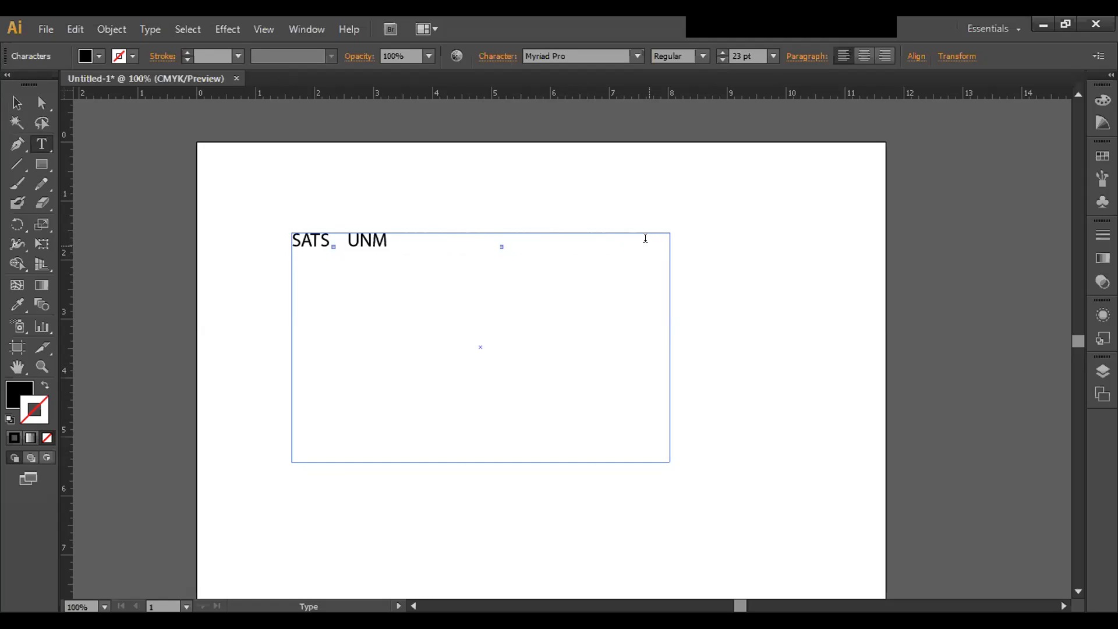
Retype the deleted weekday names in the heading row, ending with MON, TUE, WED, THU and FRI
type("SATS")
key("Tab")
type("UN")
type("MON TUE")
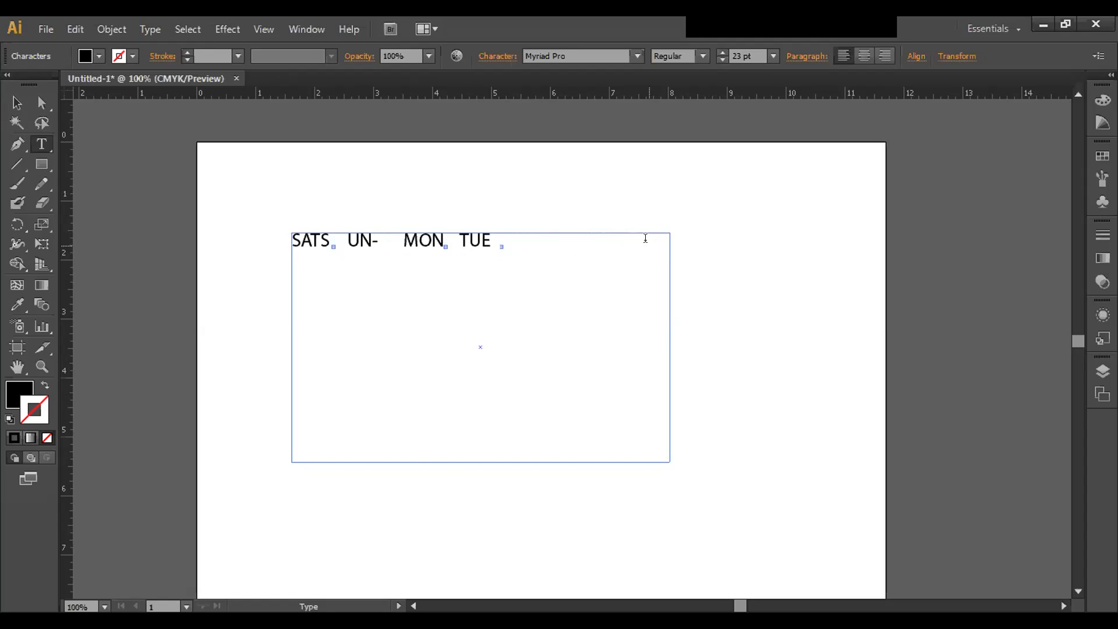
type(" WED THU- FRI")
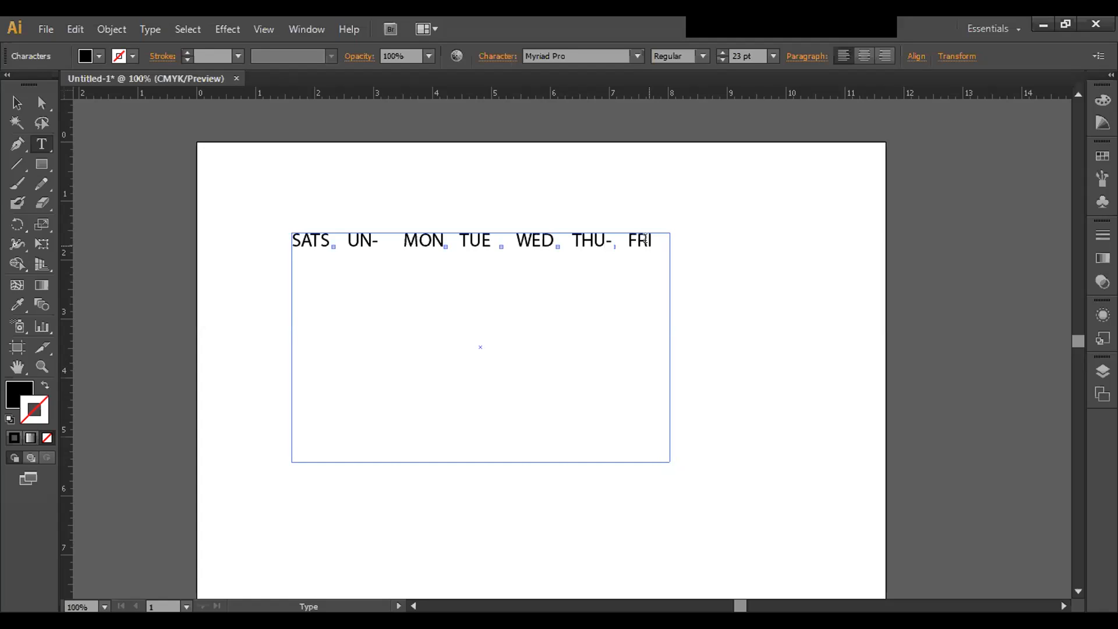
Retype the letter U at the end of THU in the heading row
left_click(610, 238)
key("BackSpace")
type("U")
Select all the weekday text and set its font to Aparajita Regular
key("ctrl")
key("ctrl+a")
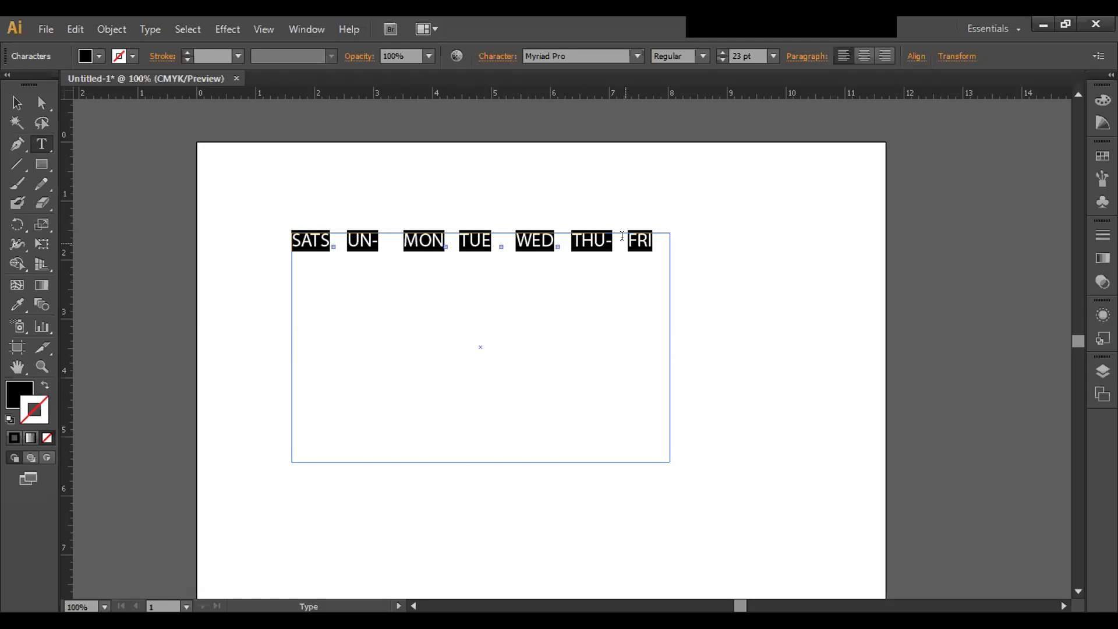
left_click(637, 56)
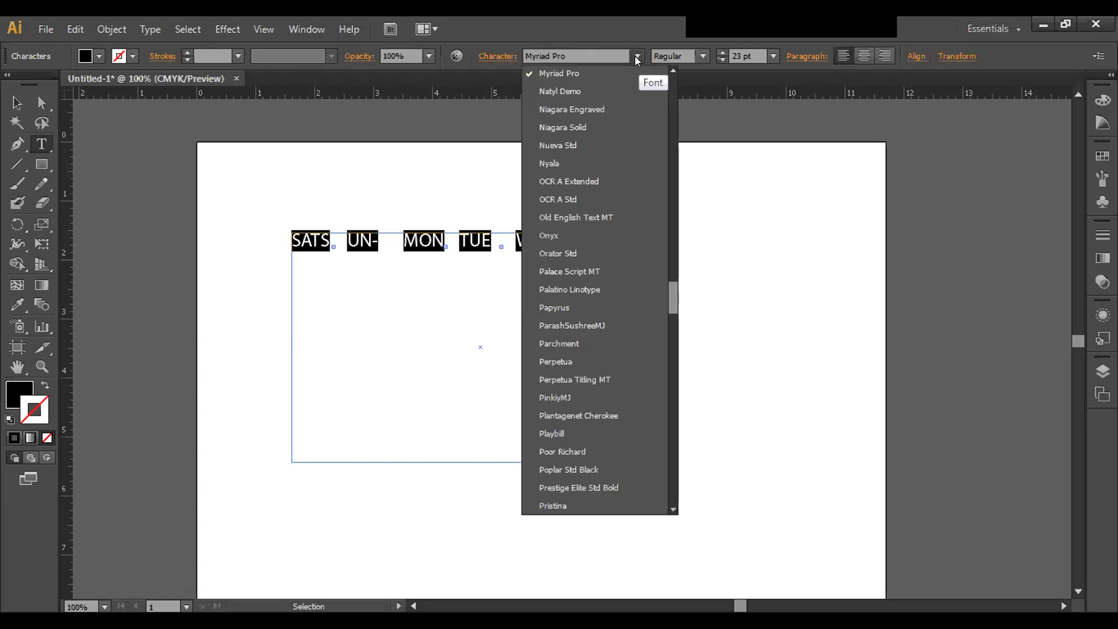
left_click(638, 56)
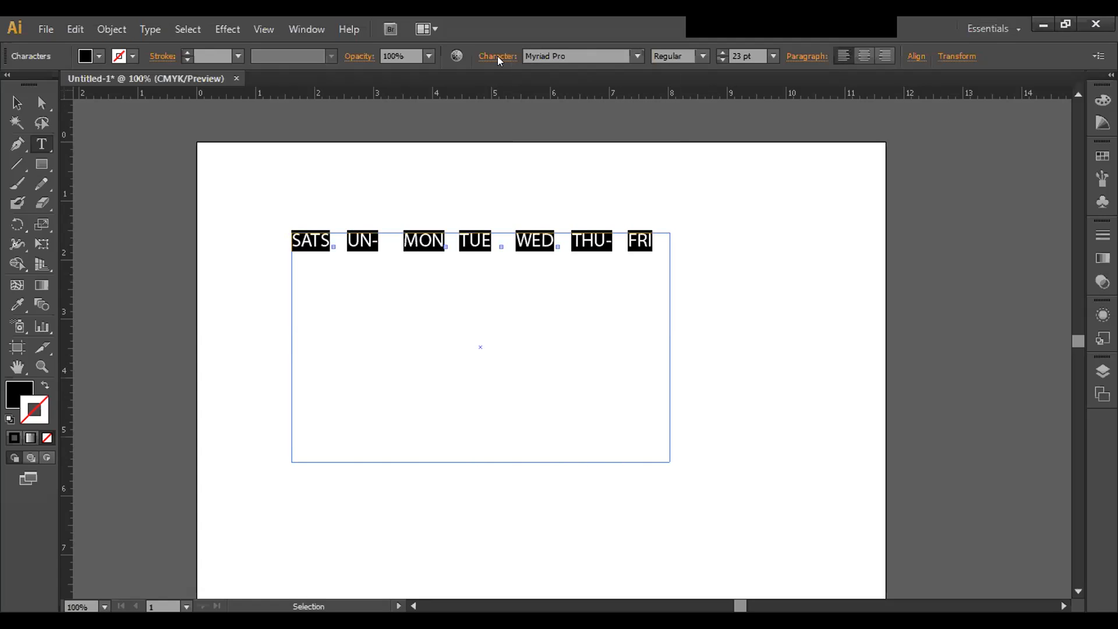
left_click(498, 56)
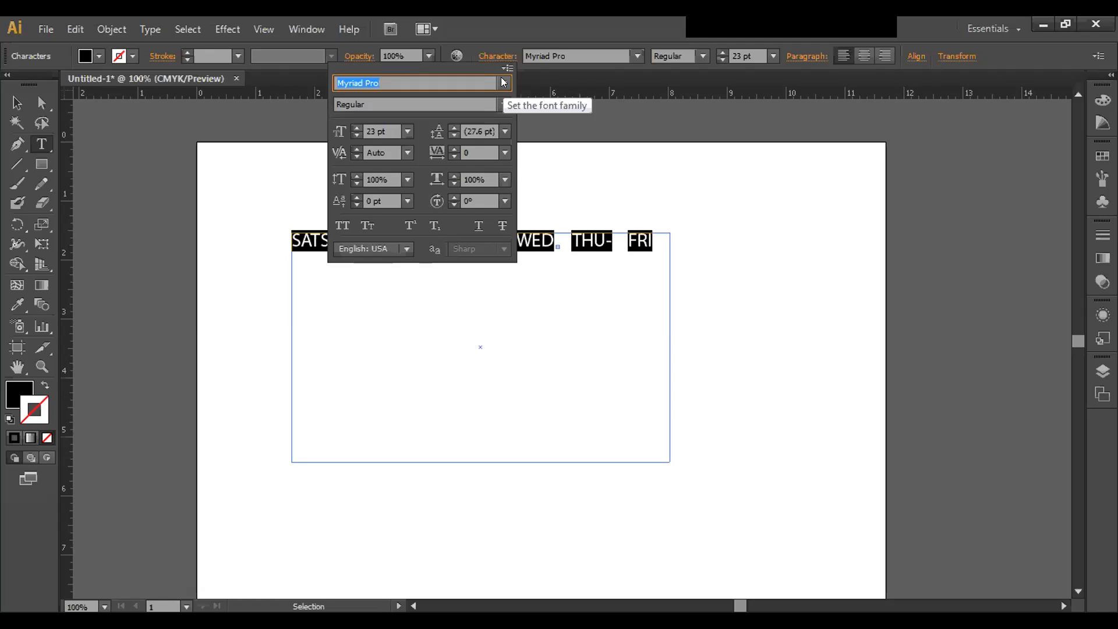
left_click(503, 82)
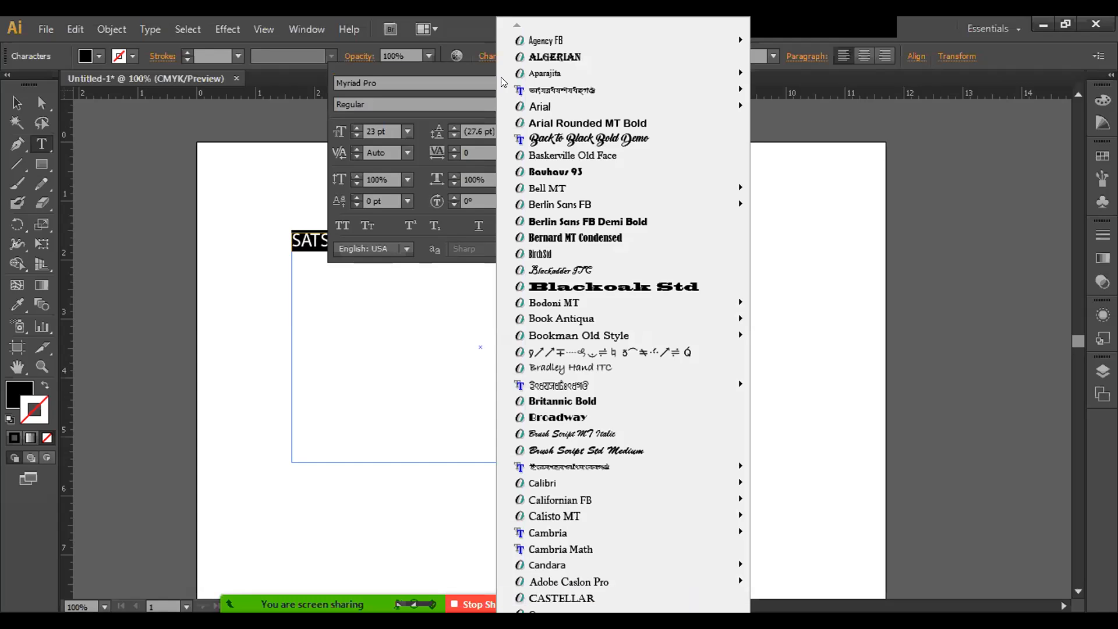
mouse_move(526, 45)
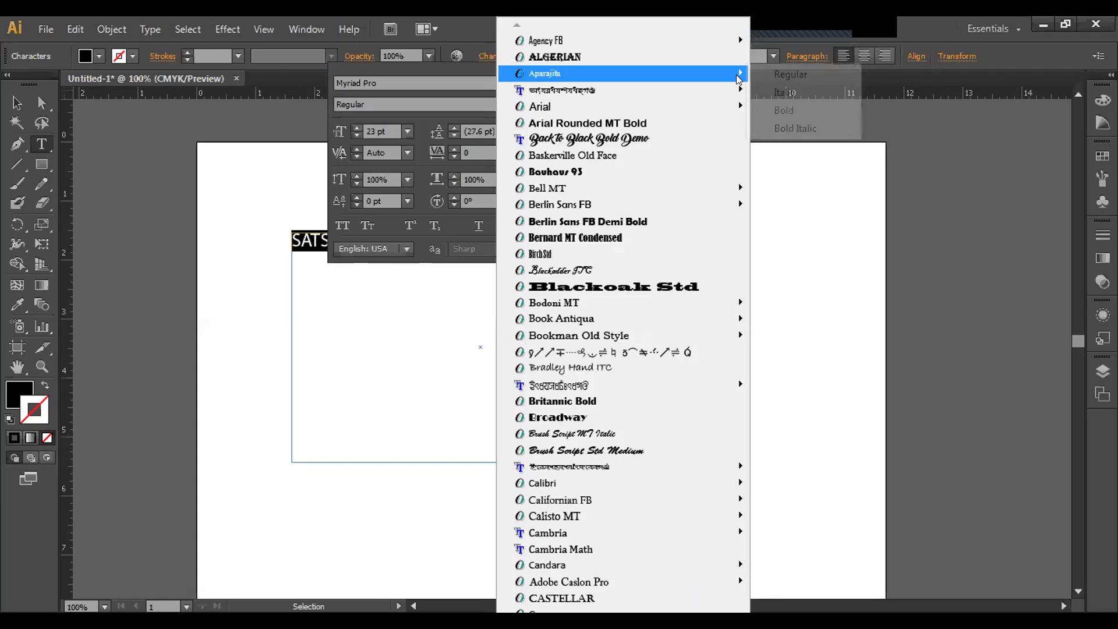
left_click(761, 73)
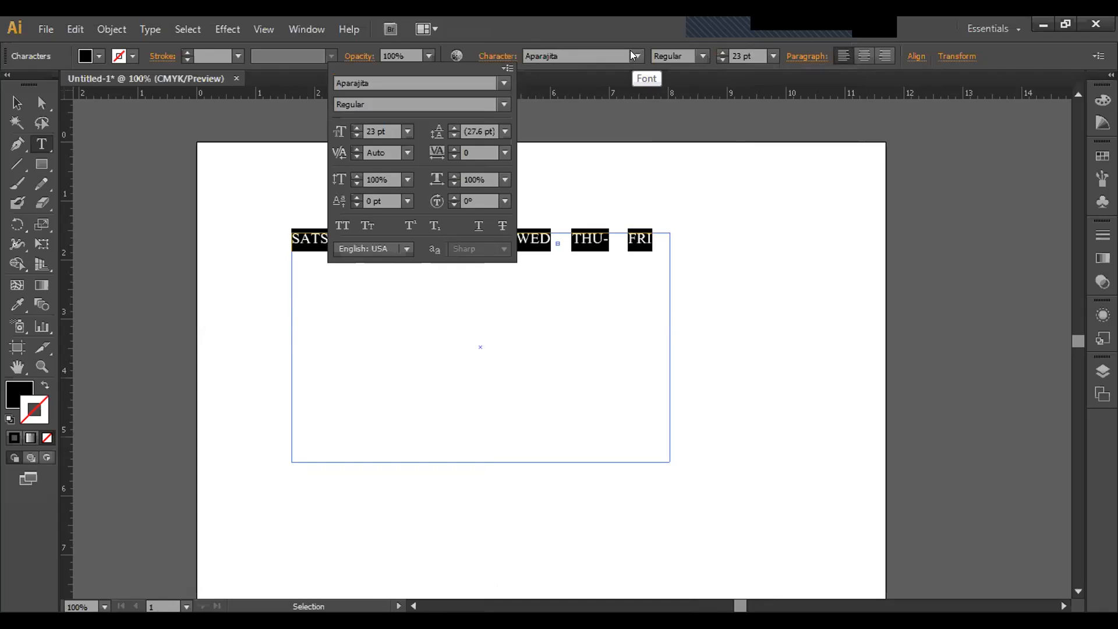
left_click(492, 57)
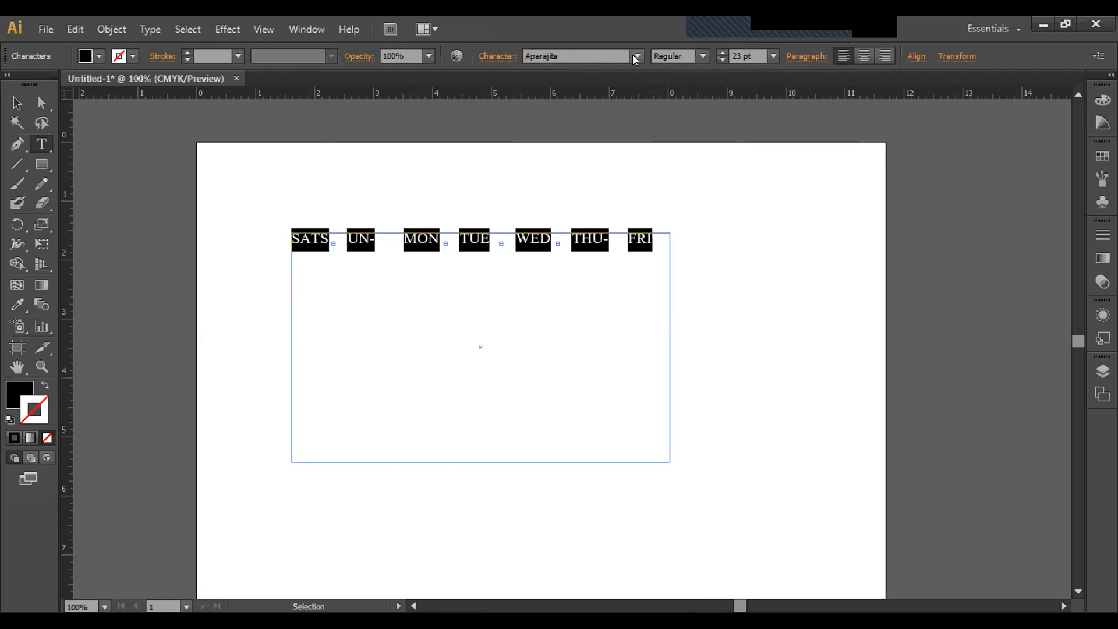
Cycle the selected weekday text through other fonts, such as Algerian and Arial Rounded MT Bold, up to Bauhaus 93
scroll(632, 55, "up", 3)
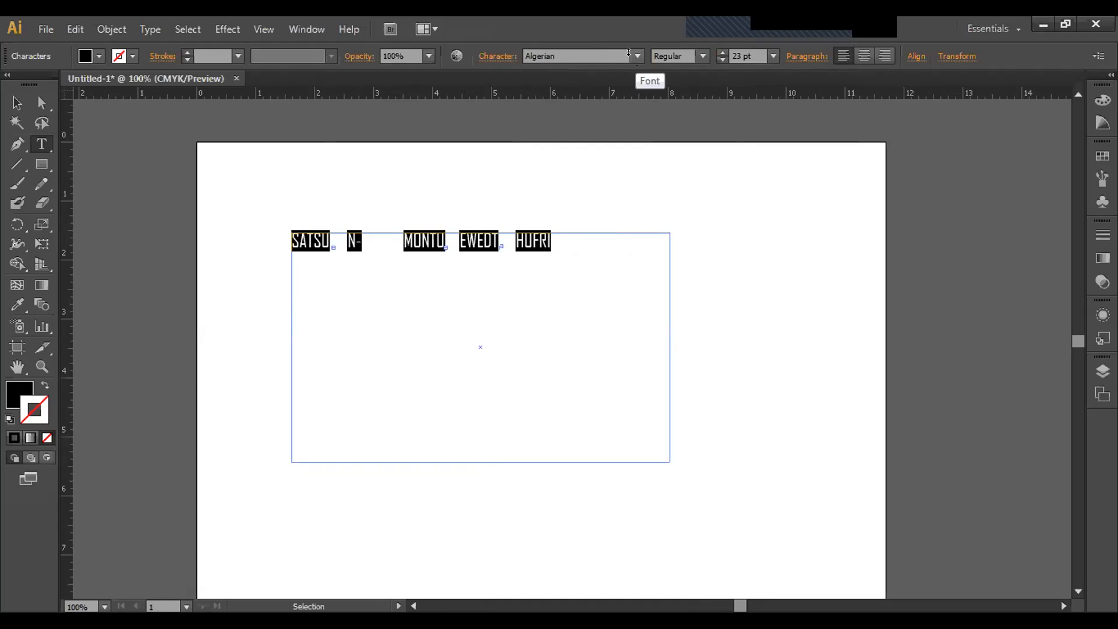
scroll(628, 53, "down", 2)
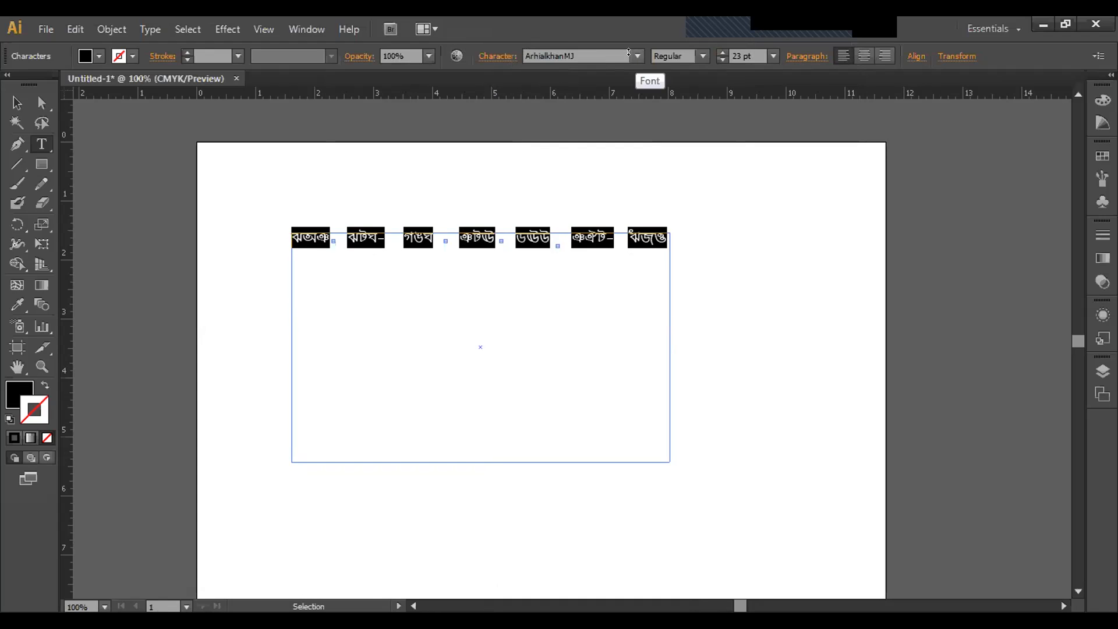
scroll(629, 52, "down", 2)
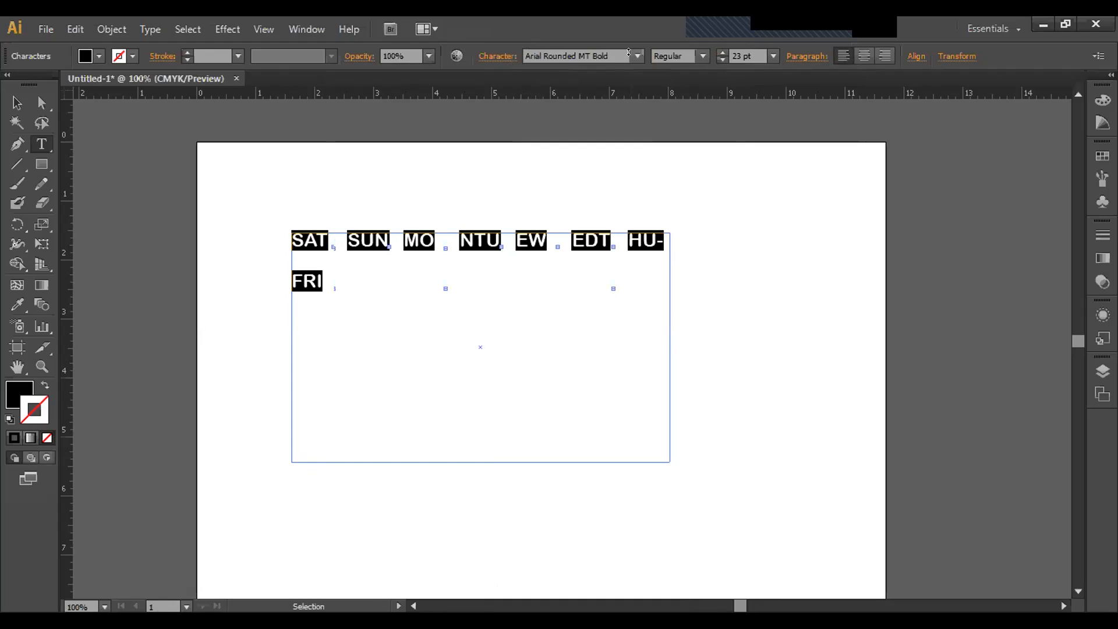
scroll(628, 53, "down", 2)
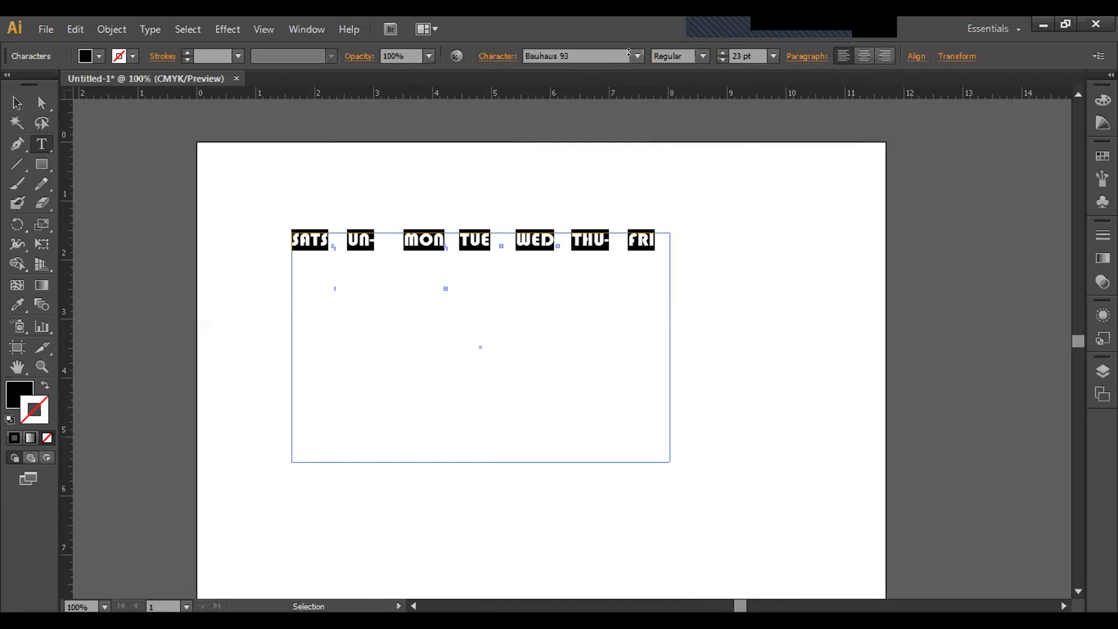
Set the selected weekday text in Berlin Sans FB Demi Bold and centre-align its paragraph
scroll(629, 53, "down", 2)
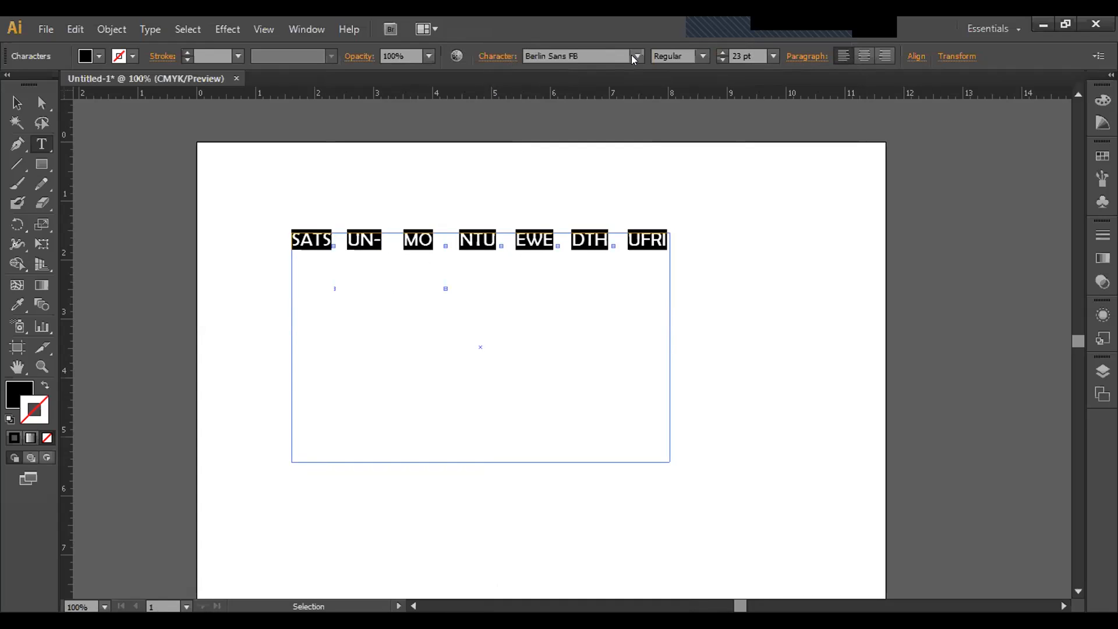
scroll(630, 53, "down", 1)
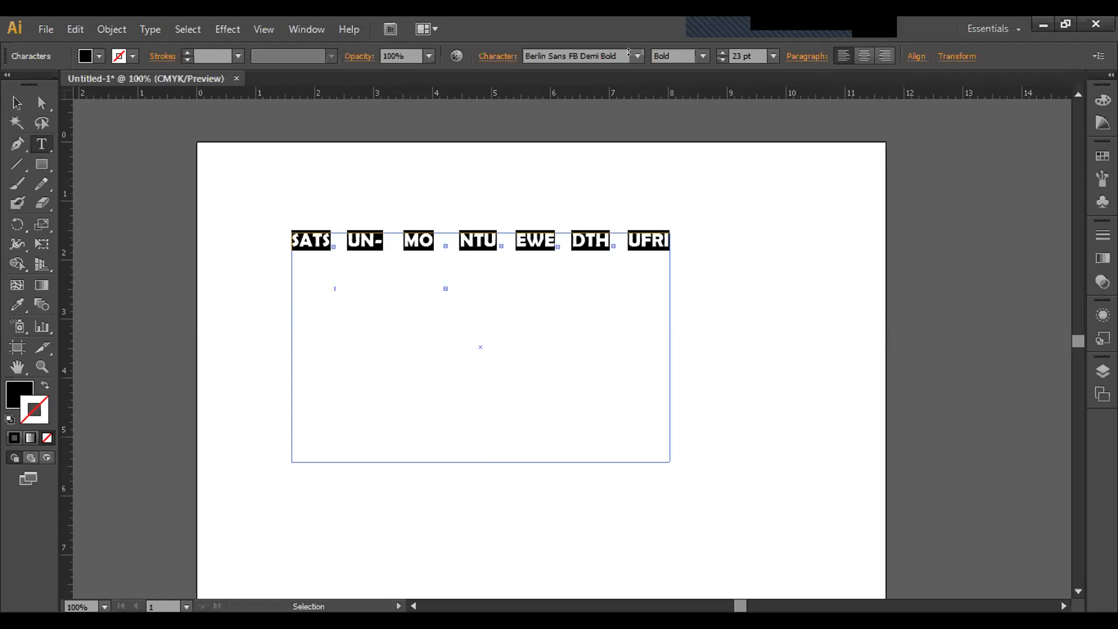
scroll(628, 53, "down", 1)
scroll(629, 52, "up", 3)
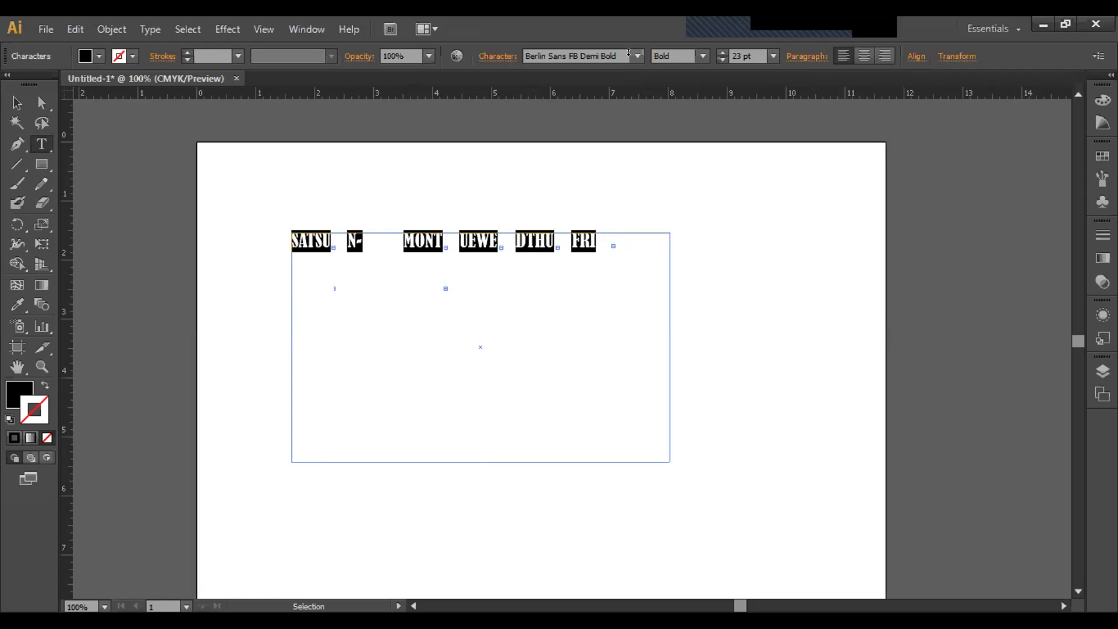
left_click(854, 55)
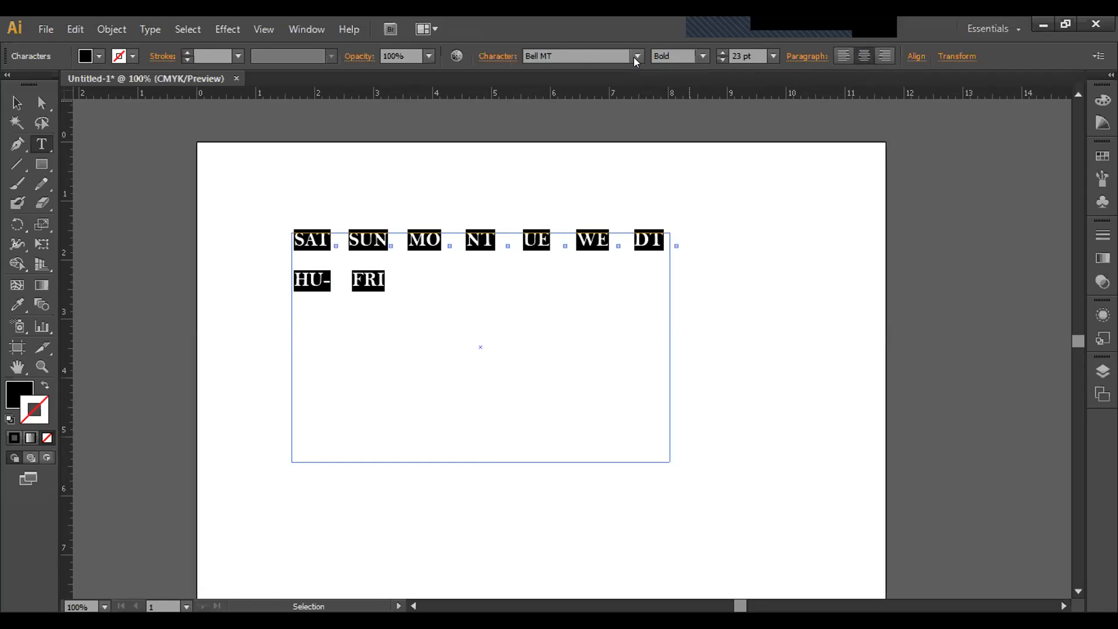
scroll(630, 53, "down", 1)
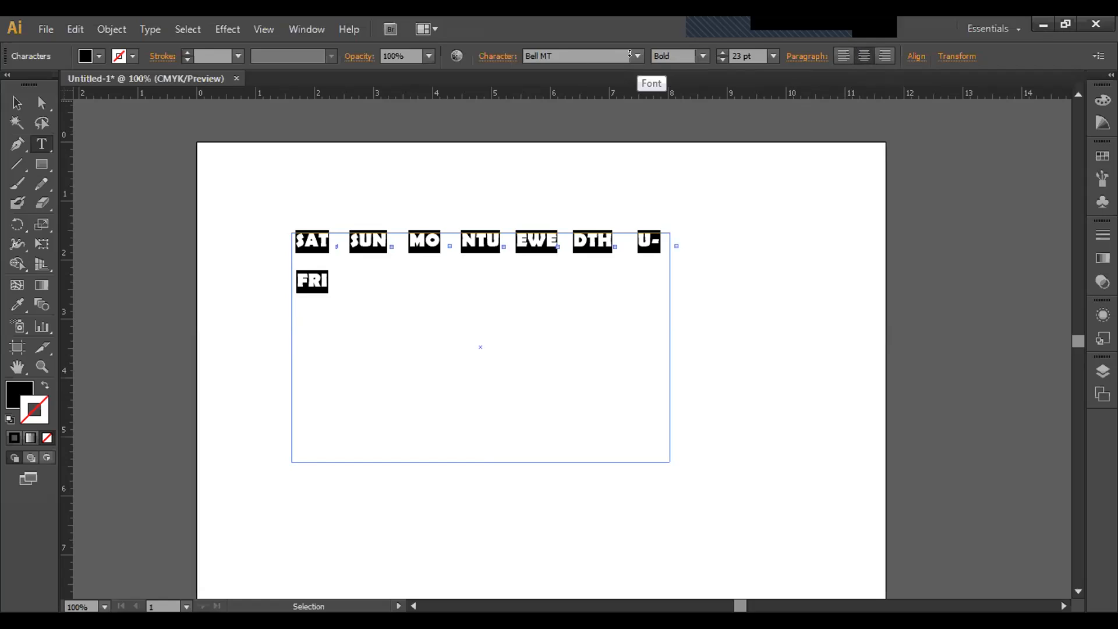
scroll(630, 53, "down", 1)
scroll(629, 54, "up", 1)
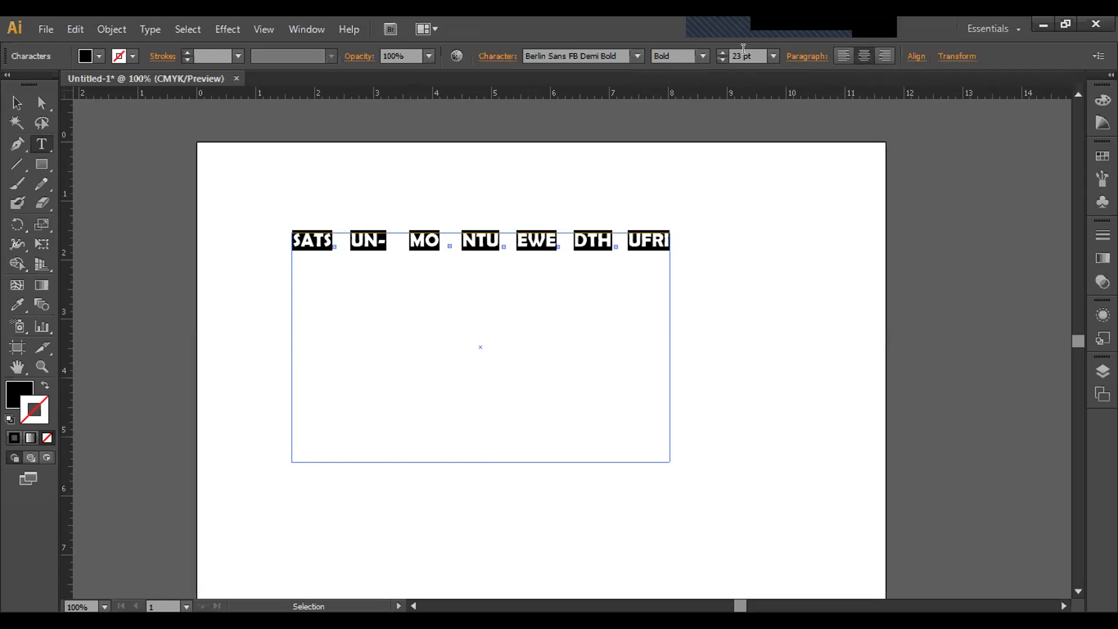
Set the font size of the selected weekday text to 22 pt
scroll(766, 52, "down", 1)
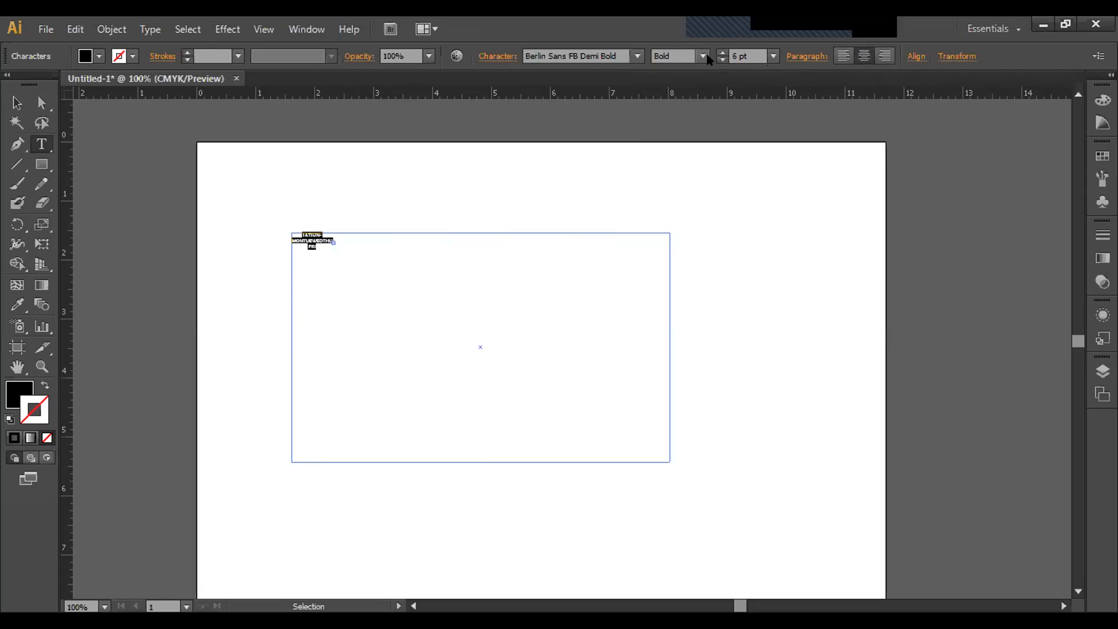
left_click(722, 53)
left_click(721, 54)
left_click(721, 50)
left_click(722, 51)
left_click(722, 50)
left_click(722, 50)
left_click(722, 51)
left_click(722, 50)
left_click(722, 50)
left_click(722, 50)
left_click(722, 51)
left_click(722, 50)
left_click(722, 51)
left_click(722, 51)
left_click(722, 50)
left_click(722, 50)
left_click(722, 50)
left_click(722, 51)
left_click(721, 51)
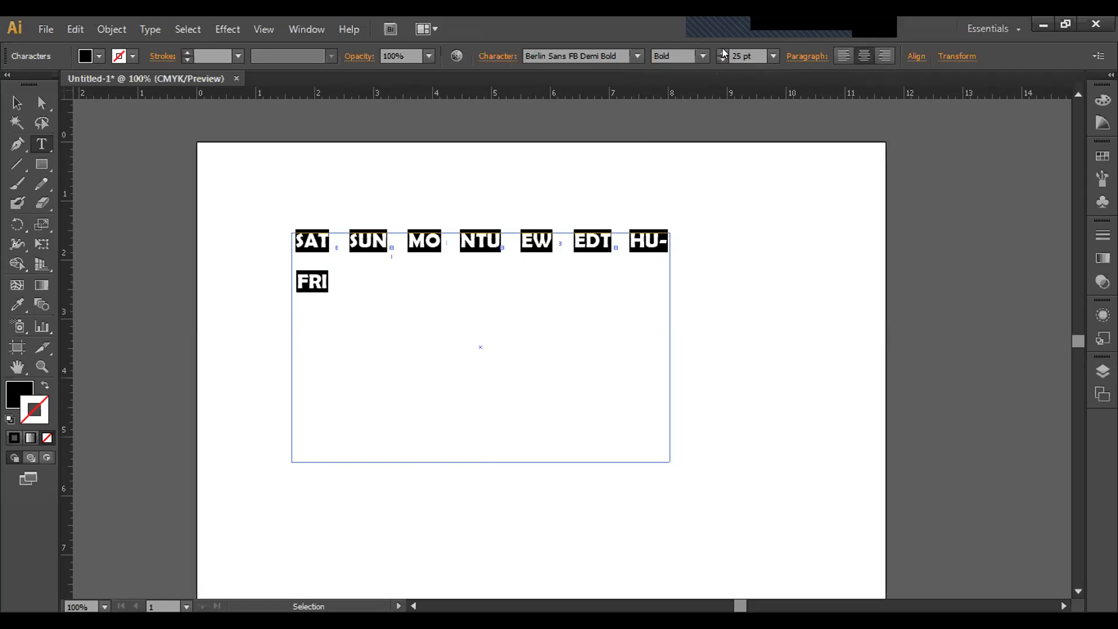
left_click(722, 59)
left_click(721, 58)
left_click(721, 59)
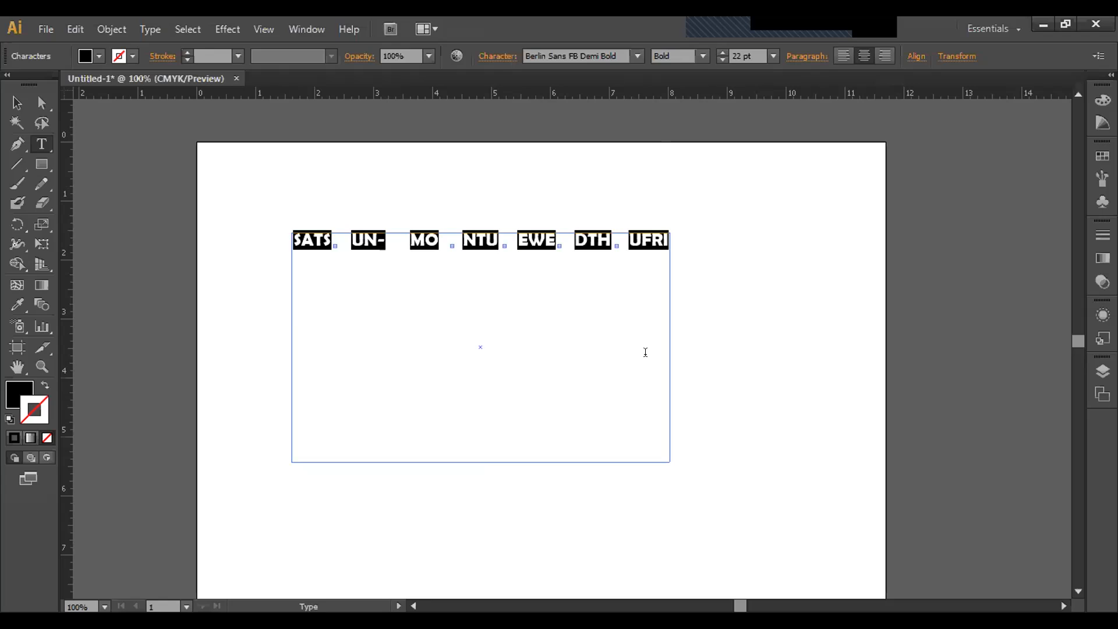
Draw a new area-type frame about 8.64 in wide and 4.43 in high below the artboard
left_click(43, 145)
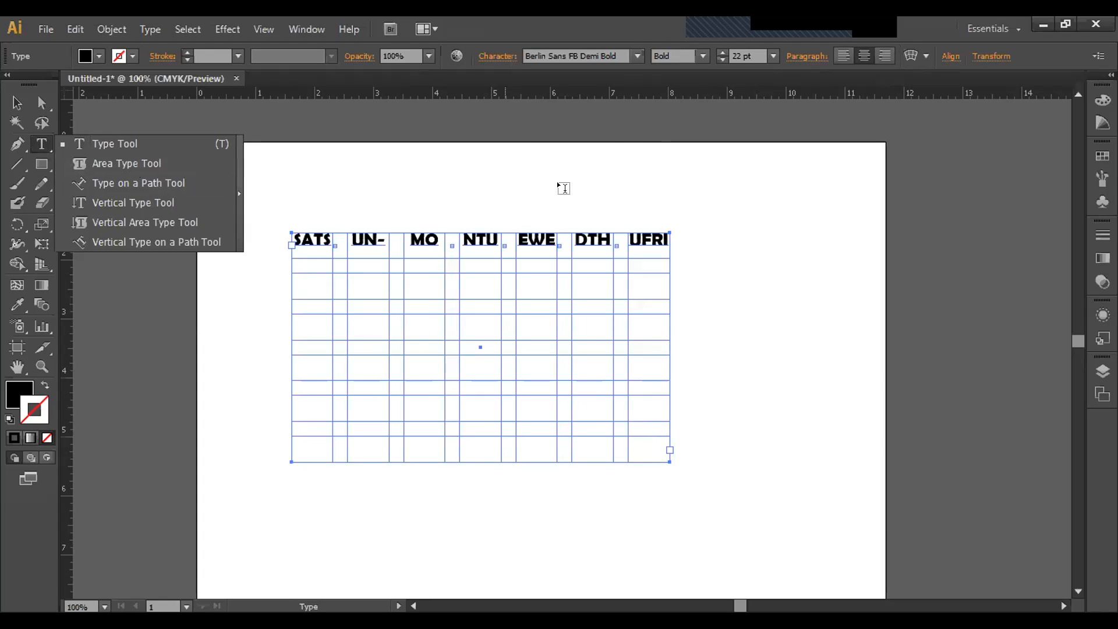
scroll(562, 187, "down", 3)
left_click(16, 100)
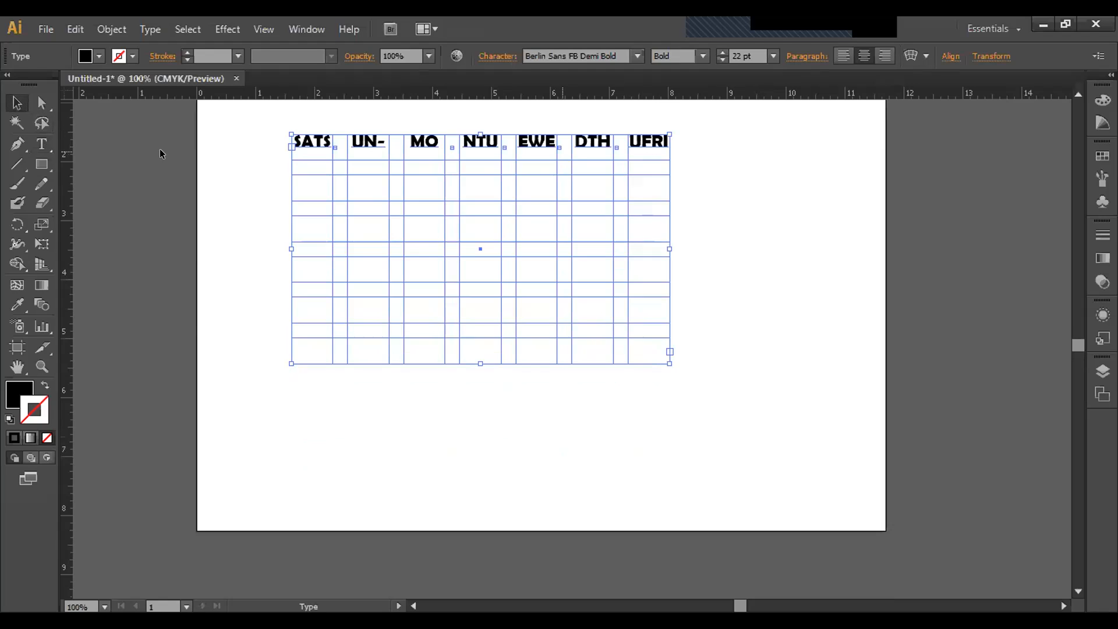
scroll(453, 386, "down", 6)
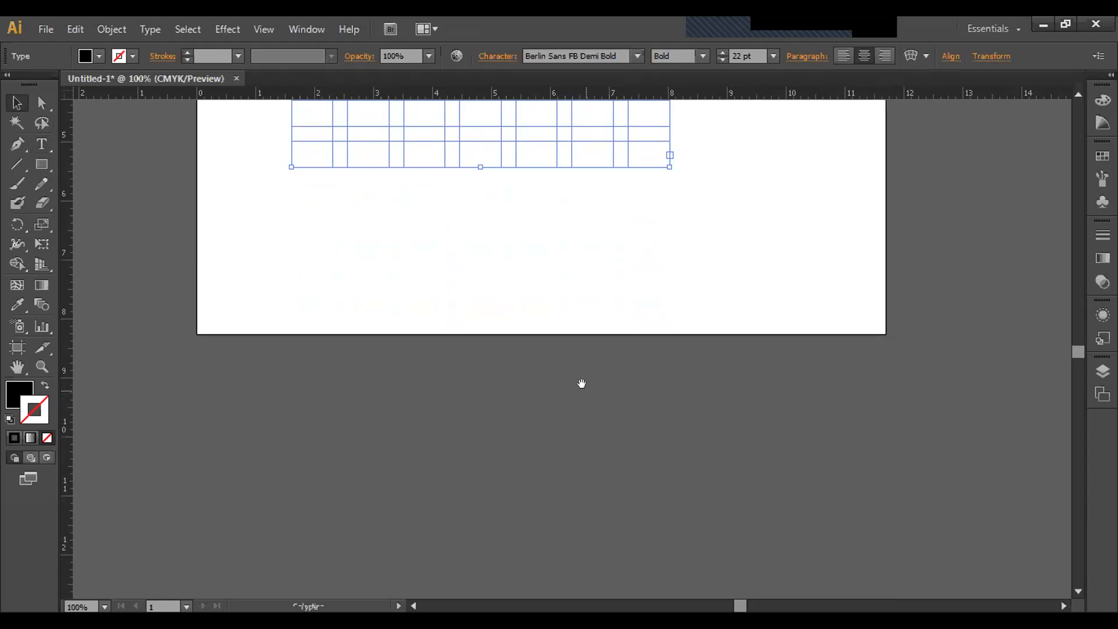
scroll(233, 309, "down", 5)
left_click(41, 144)
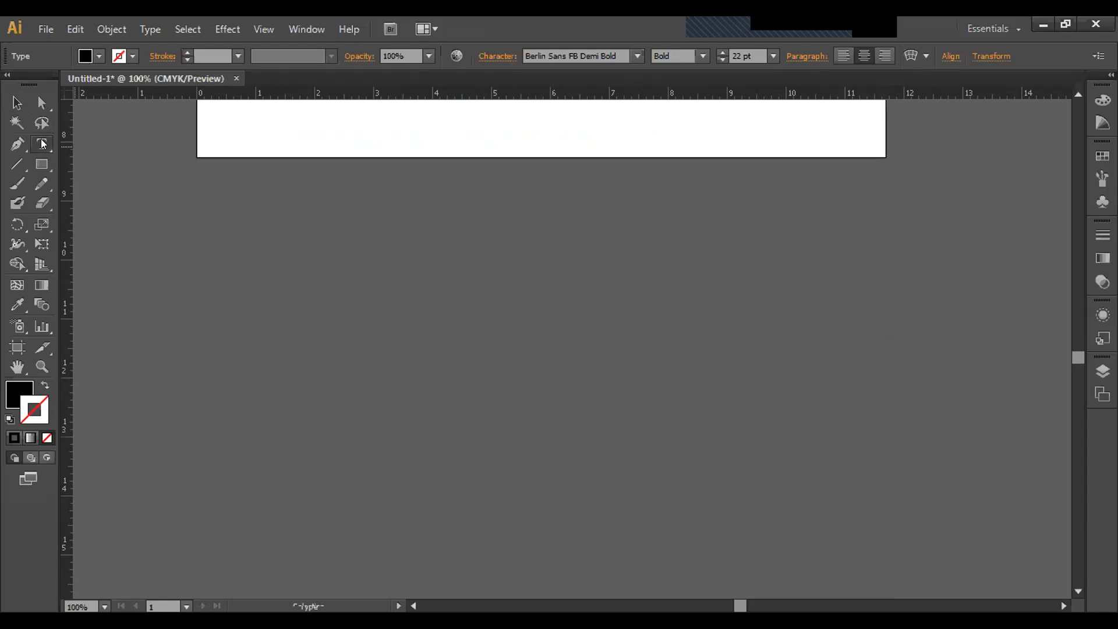
left_click_drag(237, 206, 746, 467)
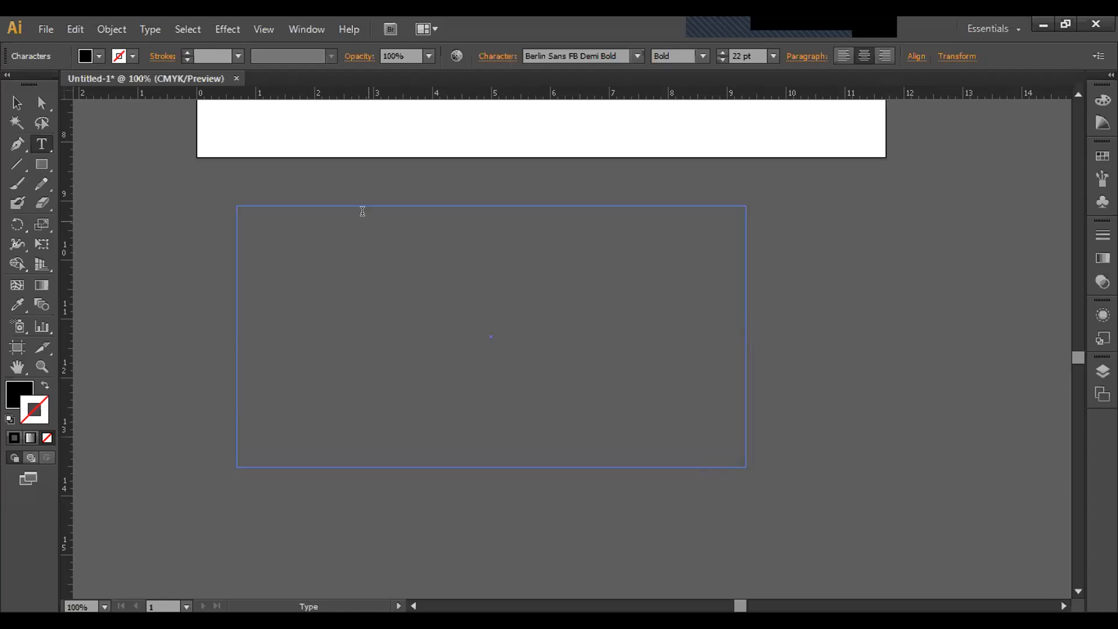
Enter the weekday headings "SAT SUN MON" in the new text frame
type("SAT S")
type("UM MON")
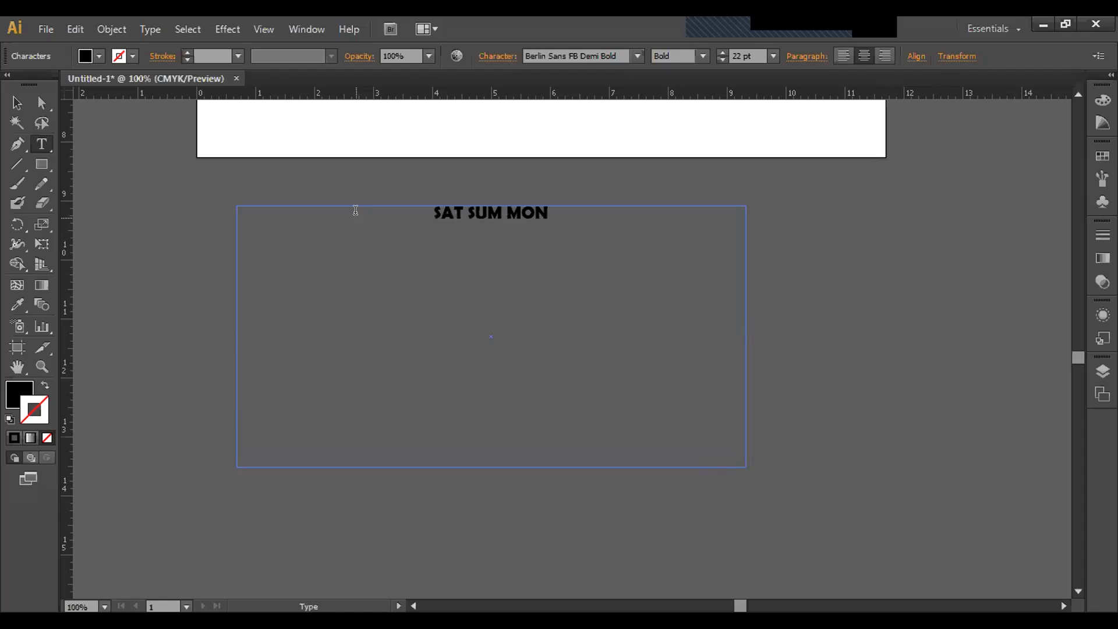
left_click(495, 210)
key("BackSpace")
type("N")
Divide the text frame into 6 rows and 7 columns in Area Type Options, with the preview enabled
key("ctrl+a")
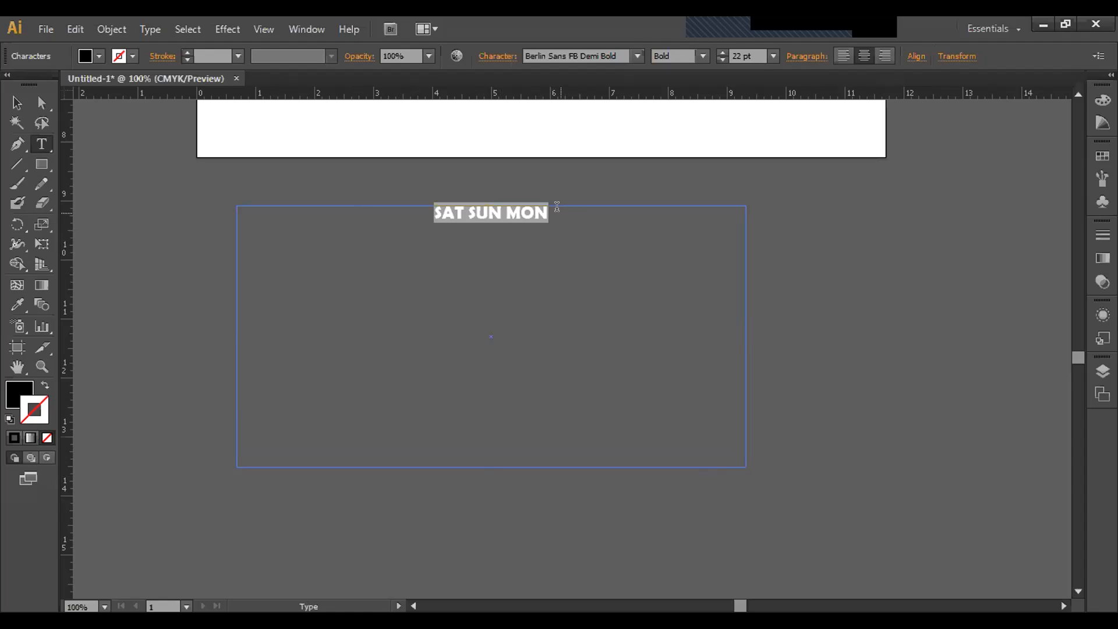
left_click(147, 30)
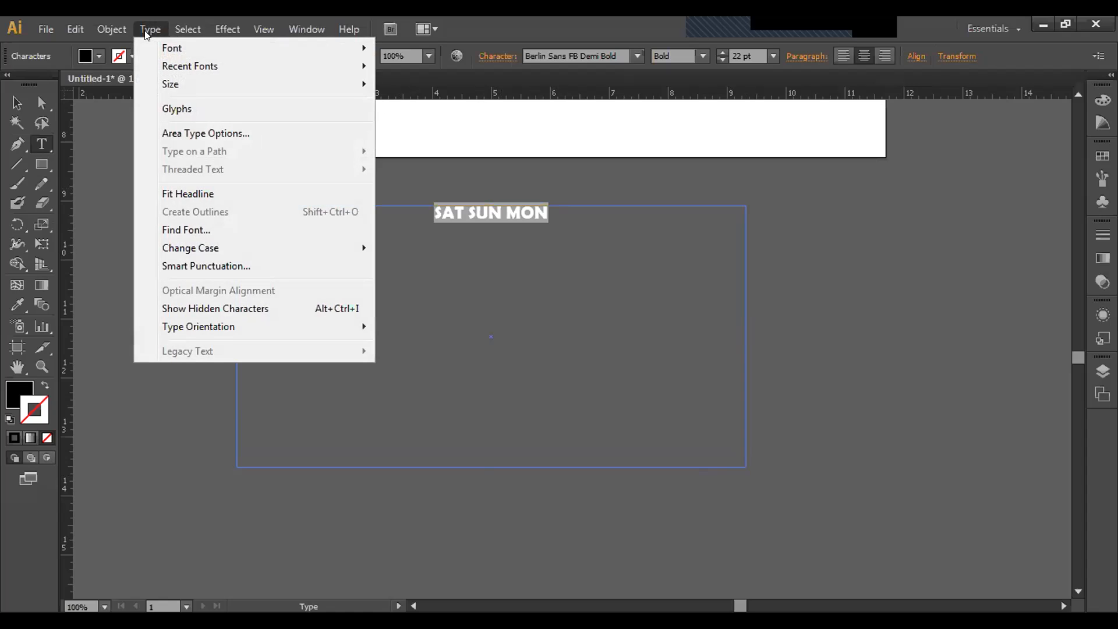
left_click(199, 134)
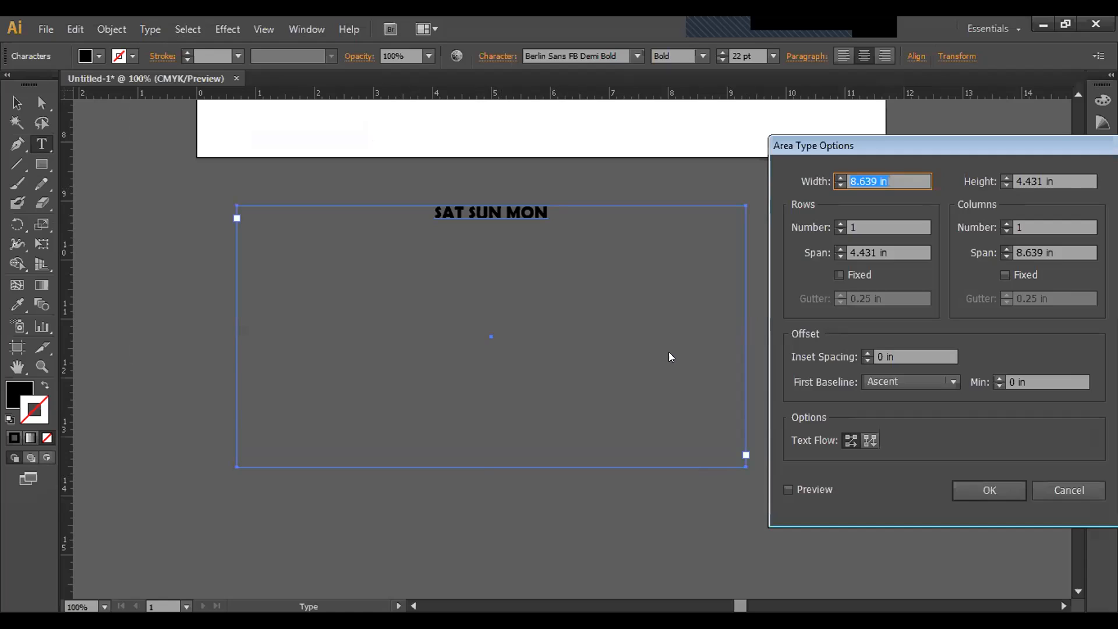
left_click(801, 483)
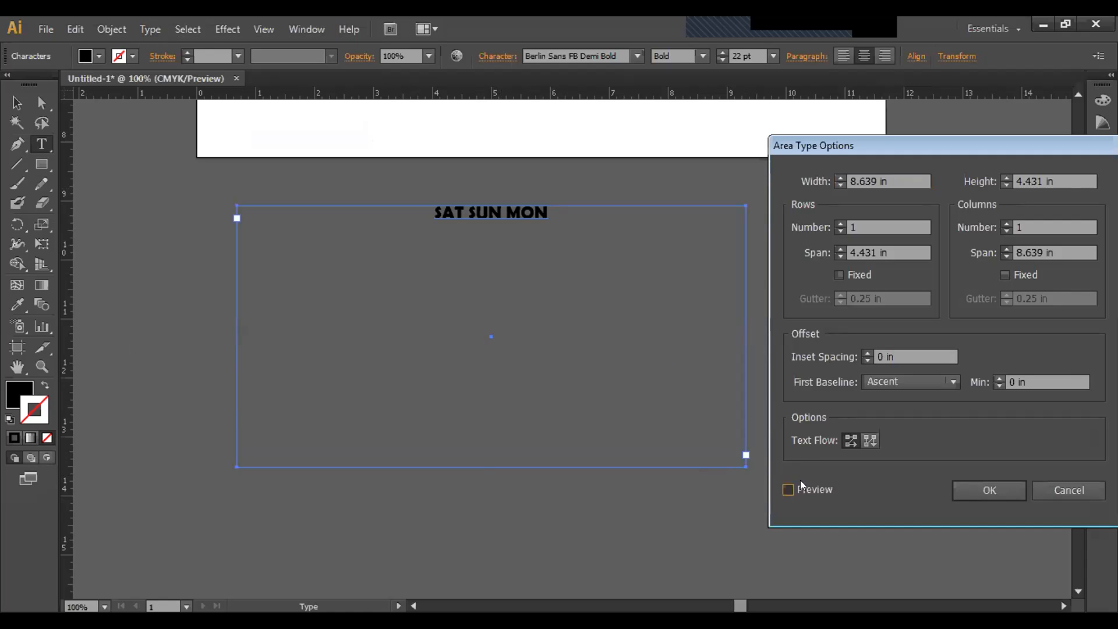
left_click(884, 226)
key("BackSpace")
type("6")
left_click(1022, 226)
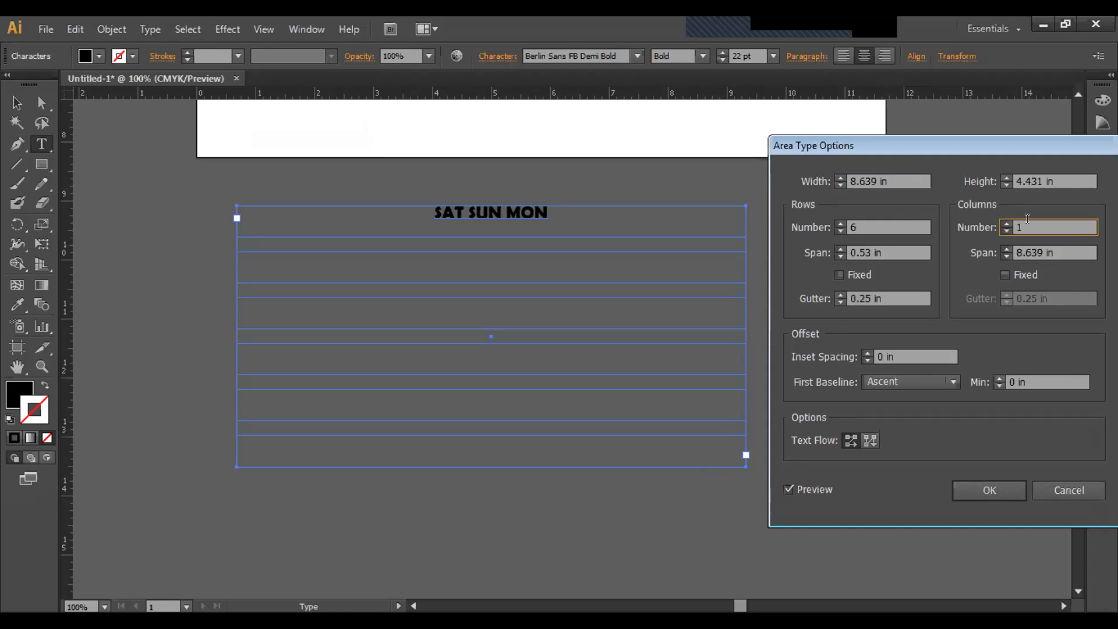
key("BackSpace")
type("7")
double_click(802, 484)
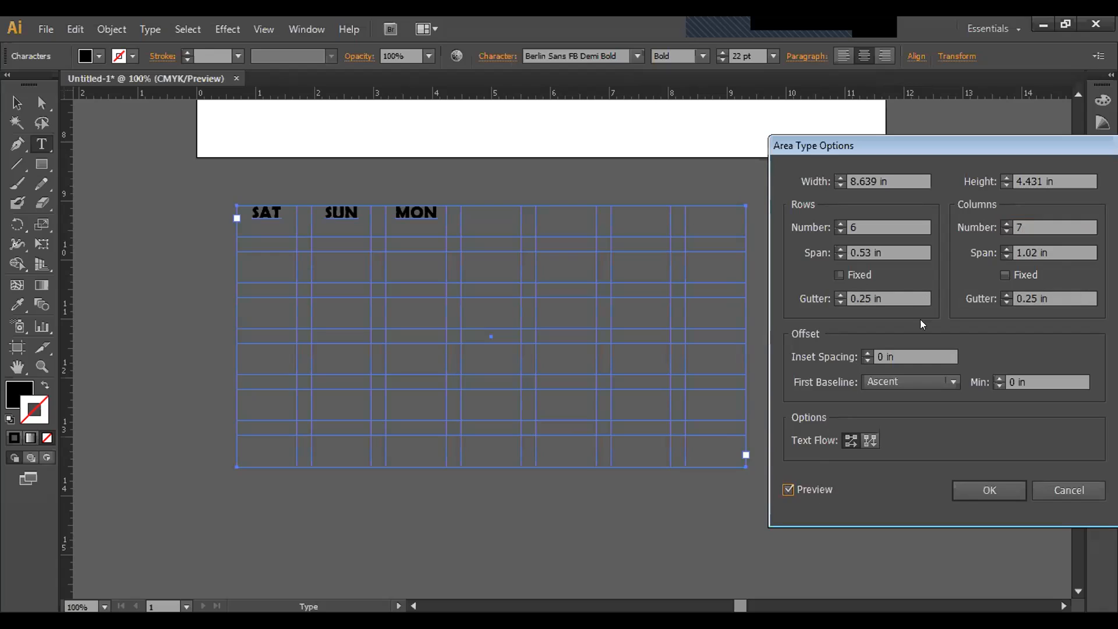
left_click(969, 492)
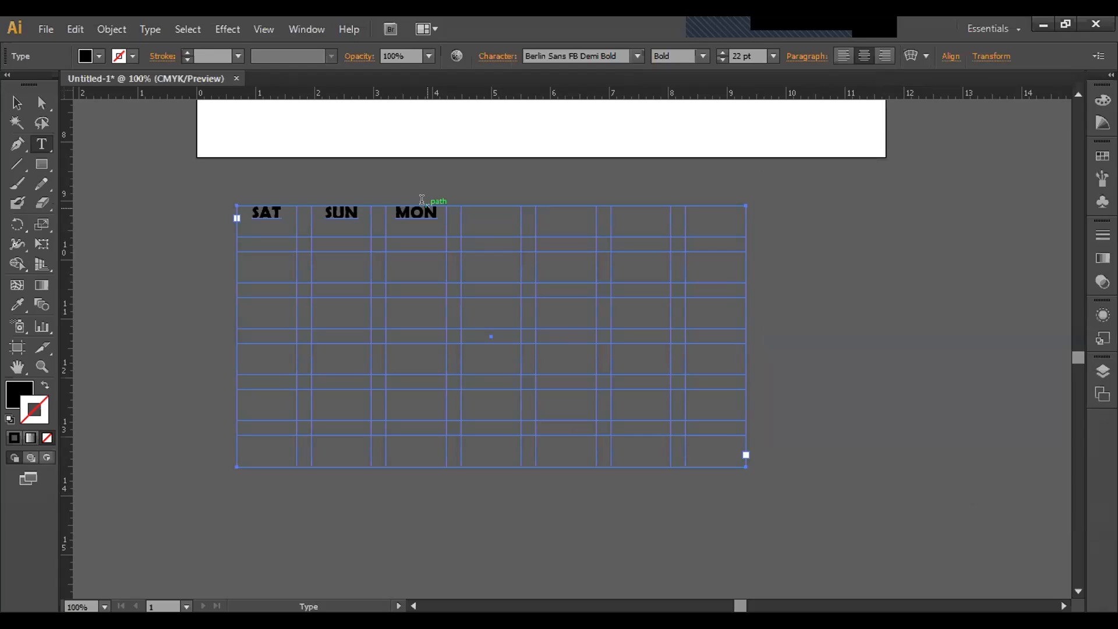
Select all the weekday text in the frame and set its font size to 27 pt
left_click(408, 211)
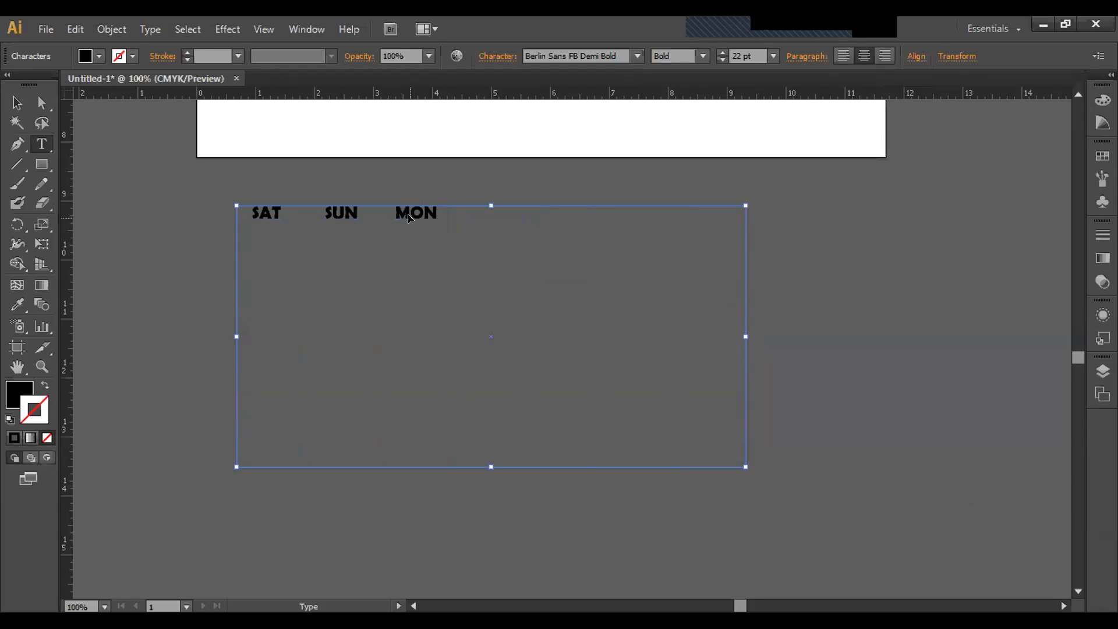
key("ctrl+a")
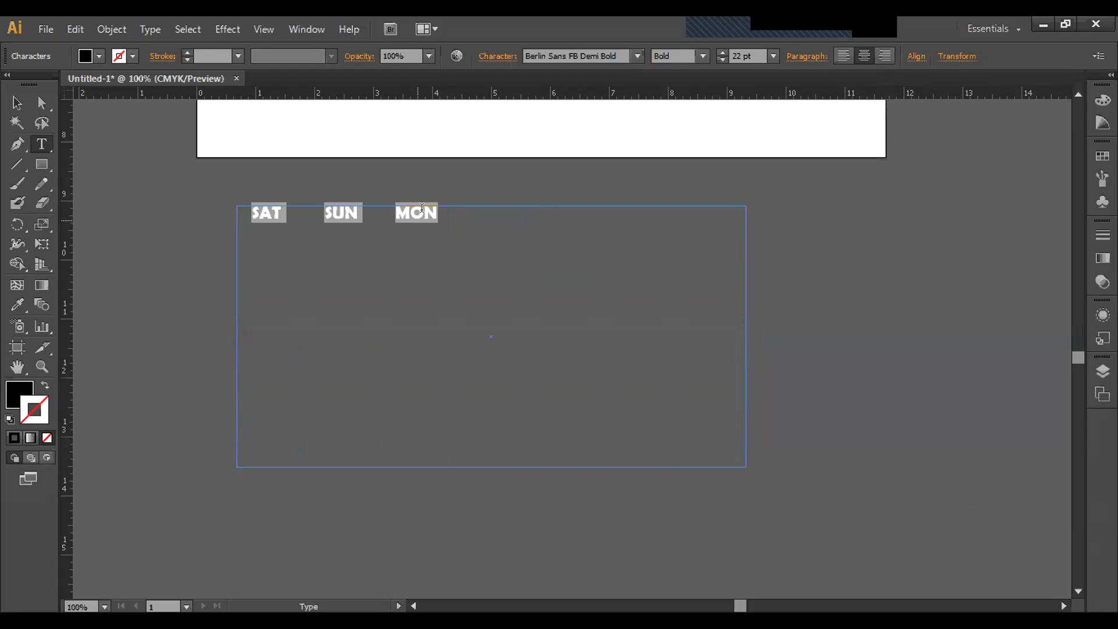
left_click(723, 52)
left_click(723, 52)
left_click(722, 52)
left_click(723, 53)
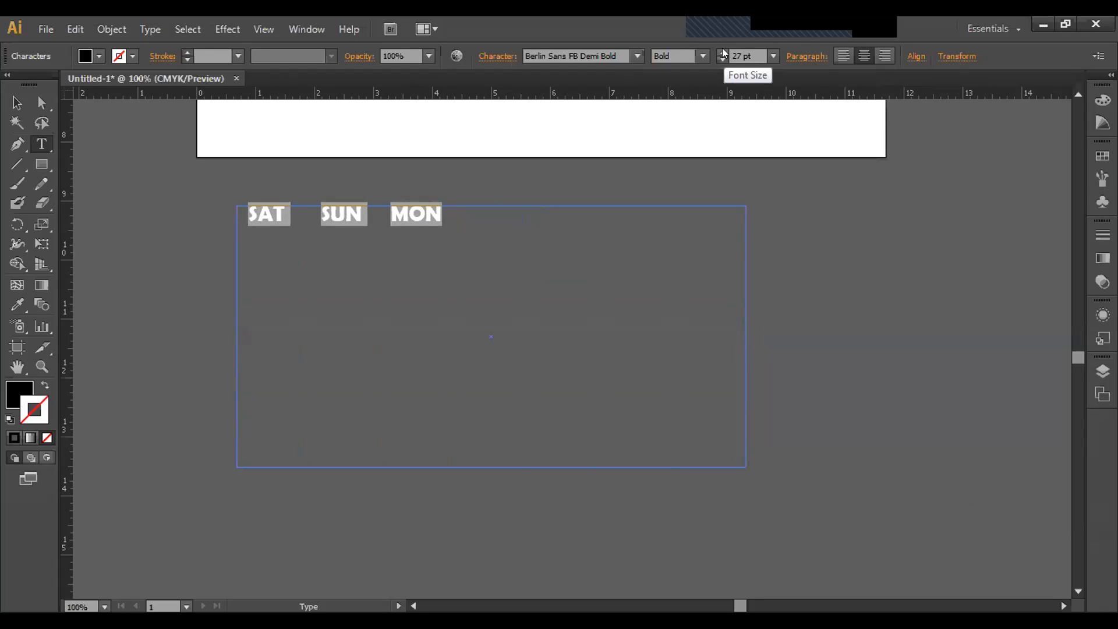
Add the weekdays TUE, WED, THU and FRI after MON, using tabs to spread them over the remaining columns
left_click(436, 211)
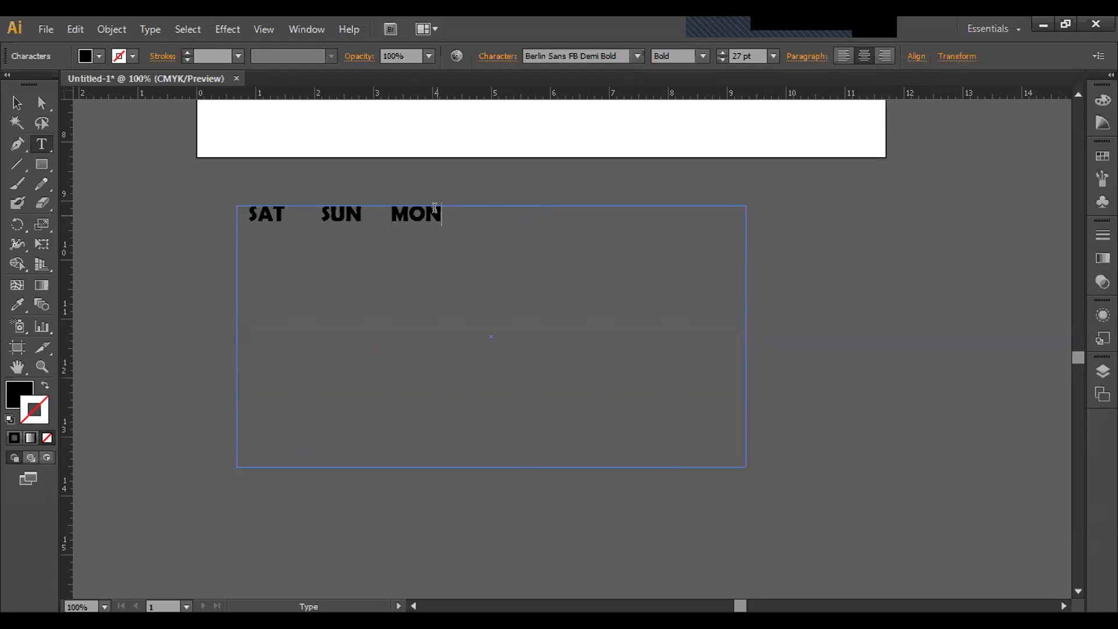
key("Tab")
left_click(451, 210)
key("Tab")
type("TUEW")
key("Tab")
type("ED")
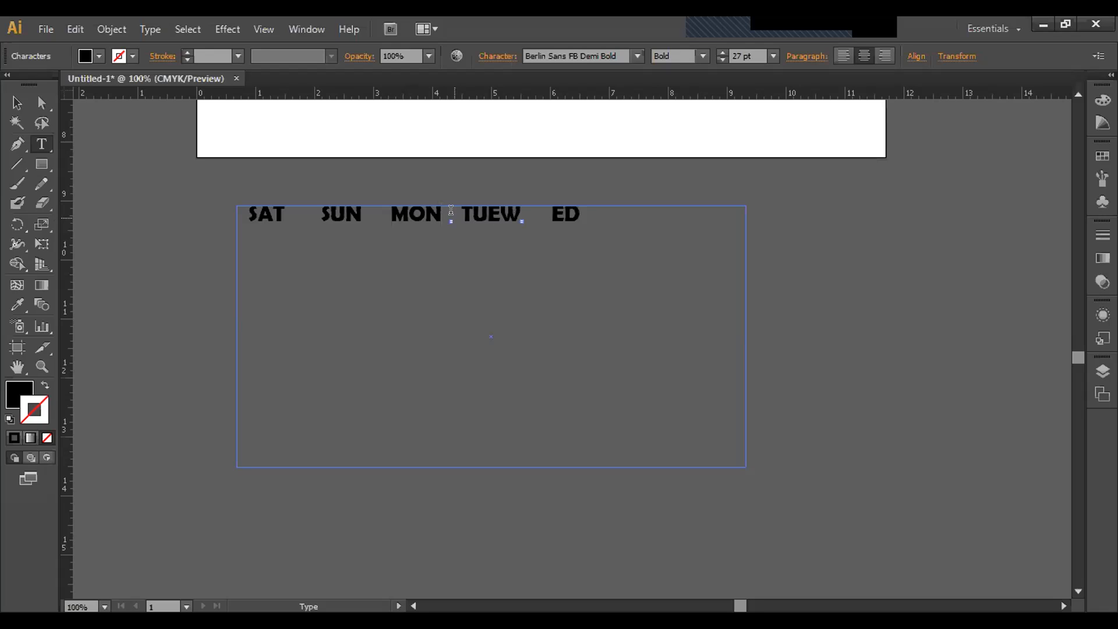
type("TH")
key("Tab")
type("UFRI")
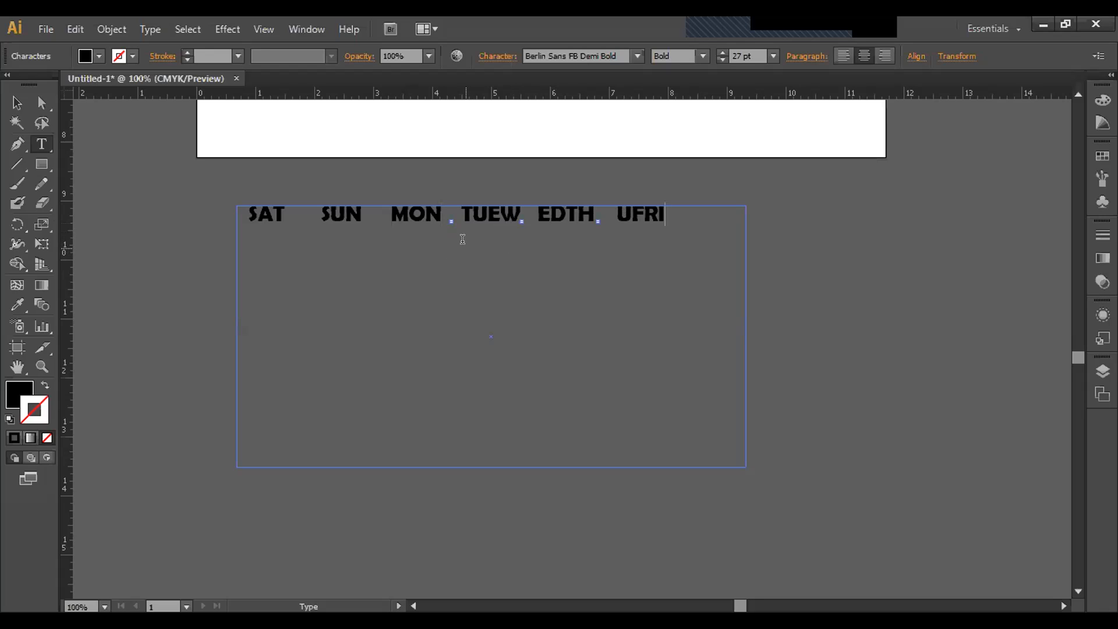
Remove the text after TUE and re-enter WED, THU and FRI, separated by spaces so each gets its own column
key("BackSpace")
key("BackSpace")
key("BackSpace")
key("BackSpace")
key("BackSpace")
key("BackSpace")
key("BackSpace")
key("BackSpace")
key("BackSpace")
key("BackSpace")
key("BackSpace")
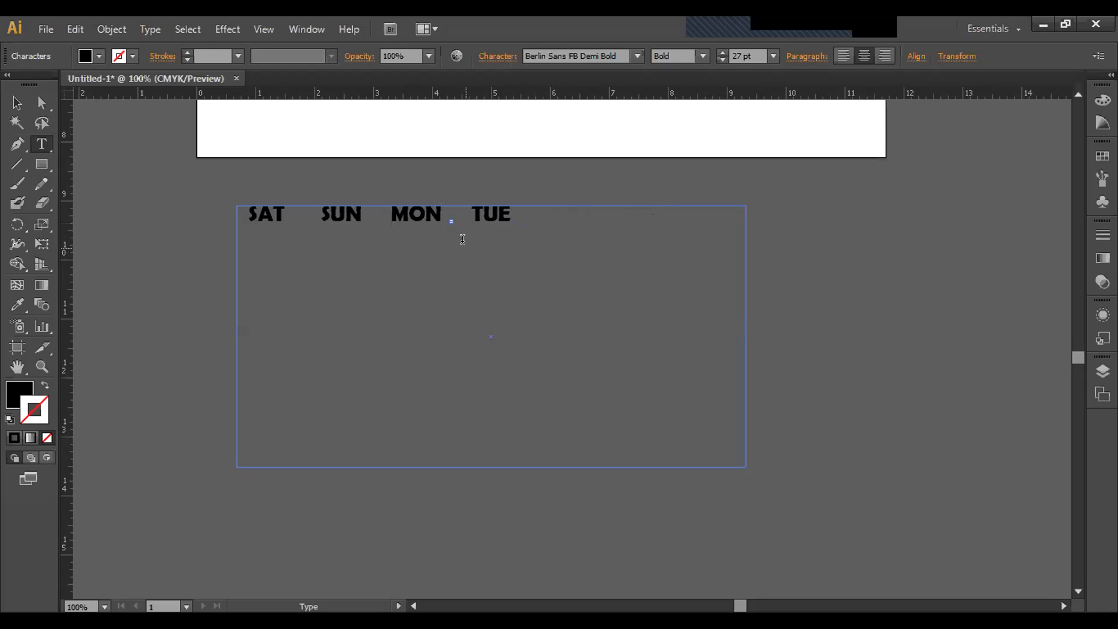
type("MON      TUE      WED      THU")
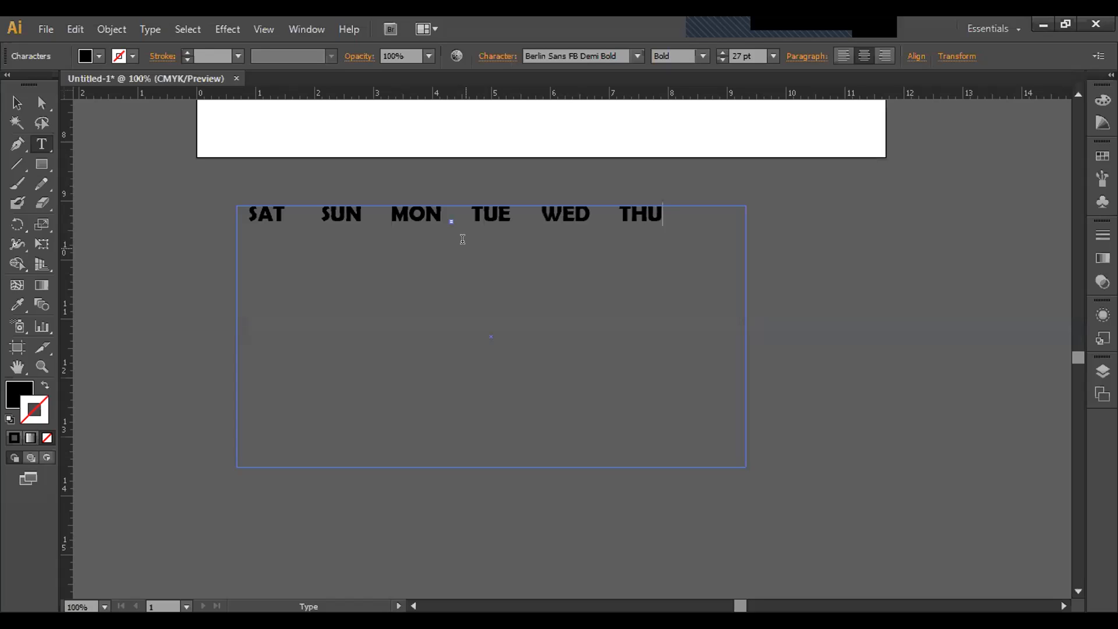
type("        FRI")
Switch to the other Illustrator window containing the weekday calendar document
key("alt+Tab")
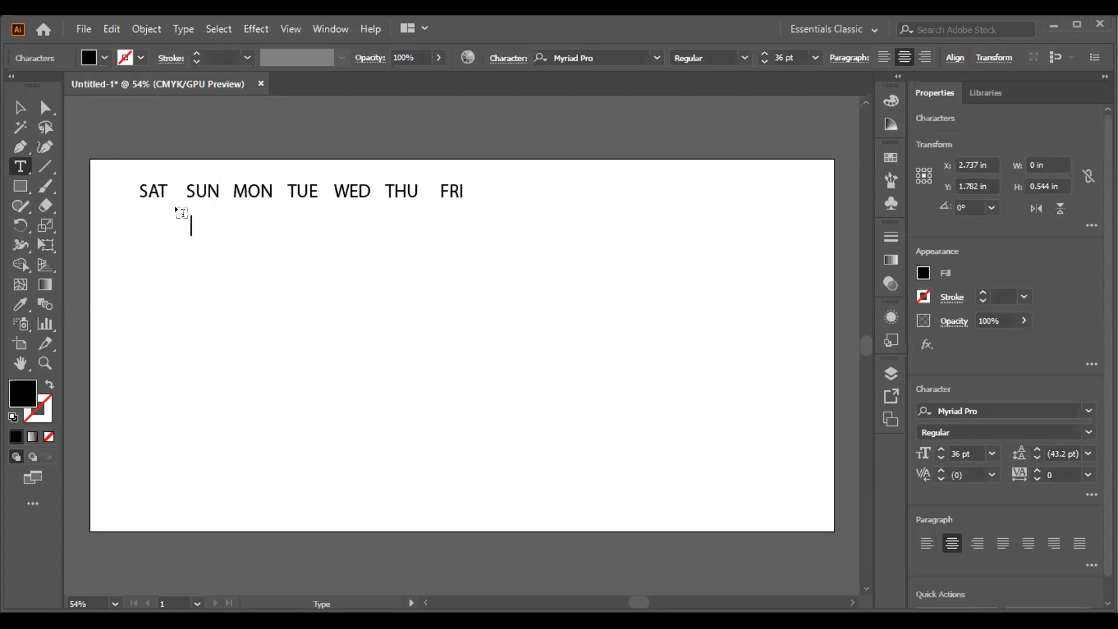
Enter the numbers 2 and 3 on separate lines to extend the date list below SUN
key("Return")
type("23")
key("BackSpace")
key("Return")
type("3")
key("Return")
Delete the number list and the weekday grid from the artboard, and activate the Type tool
left_click(20, 106)
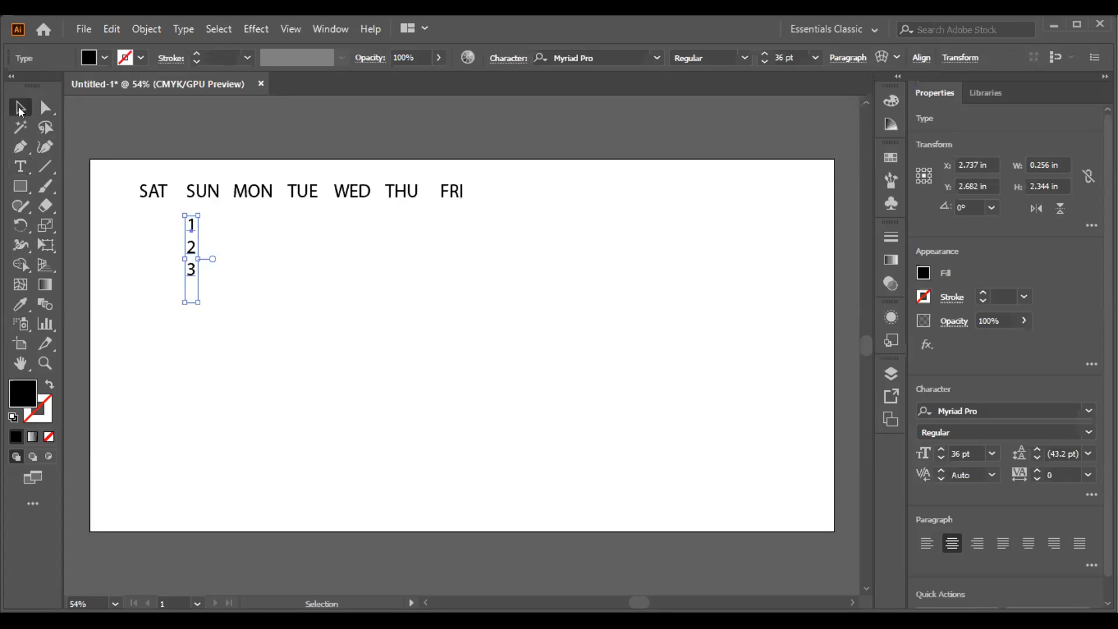
key("Delete")
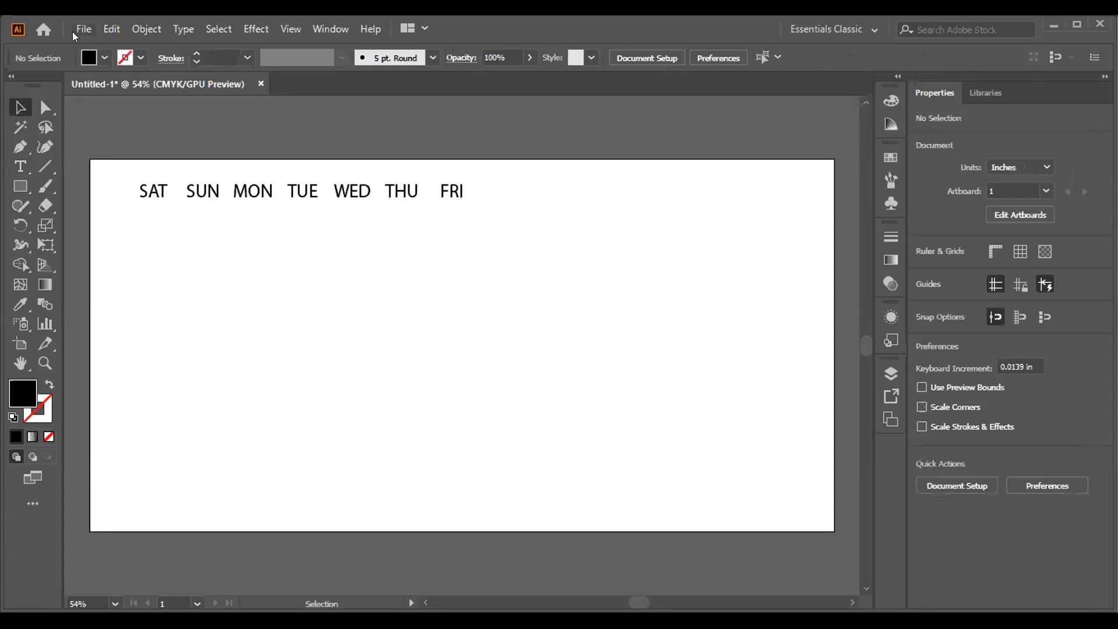
left_click(295, 185)
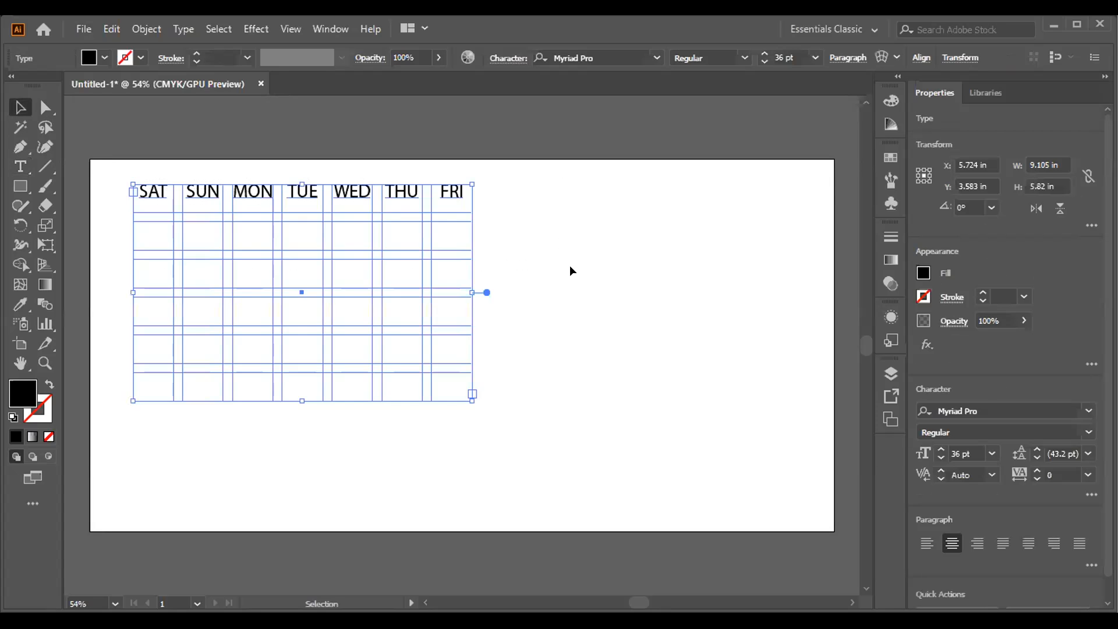
key("Delete")
right_click(575, 268)
left_click(20, 166)
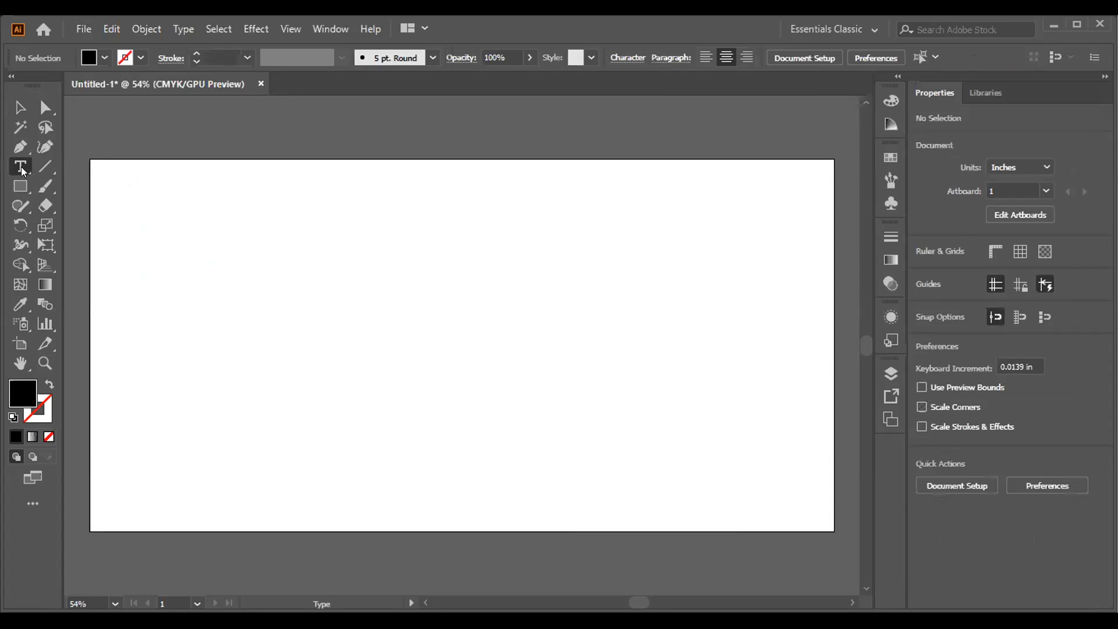
Create an area-type frame about 11.07 by 7.8 in, replacing its placeholder text with SAT SUN MON TUE WED THU FRI, separated by spaces
left_click_drag(136, 185, 549, 476)
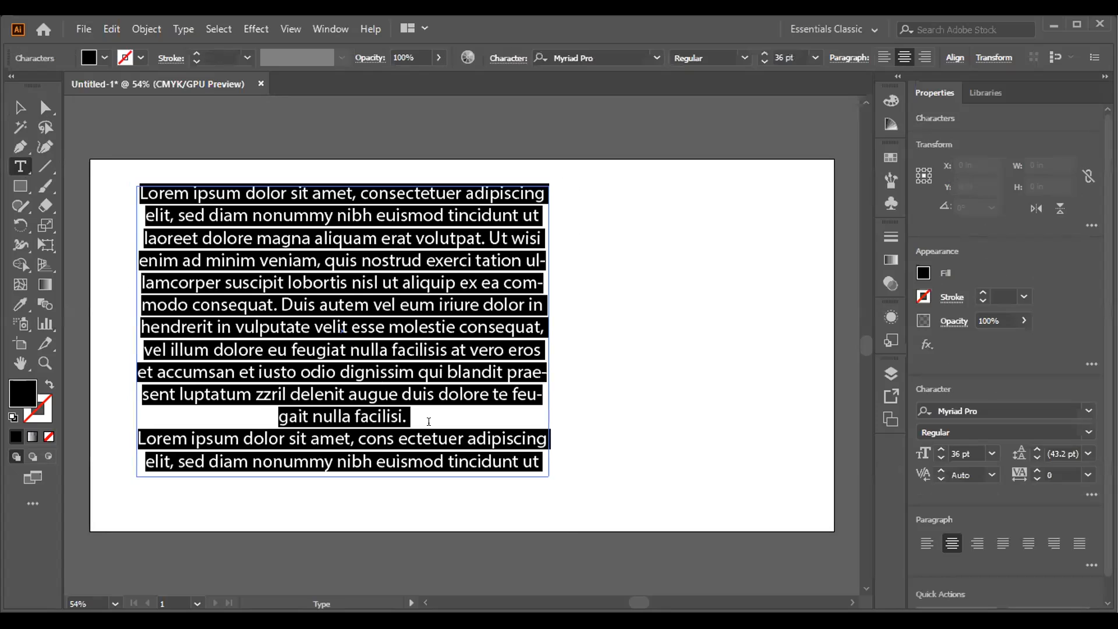
key("Delete")
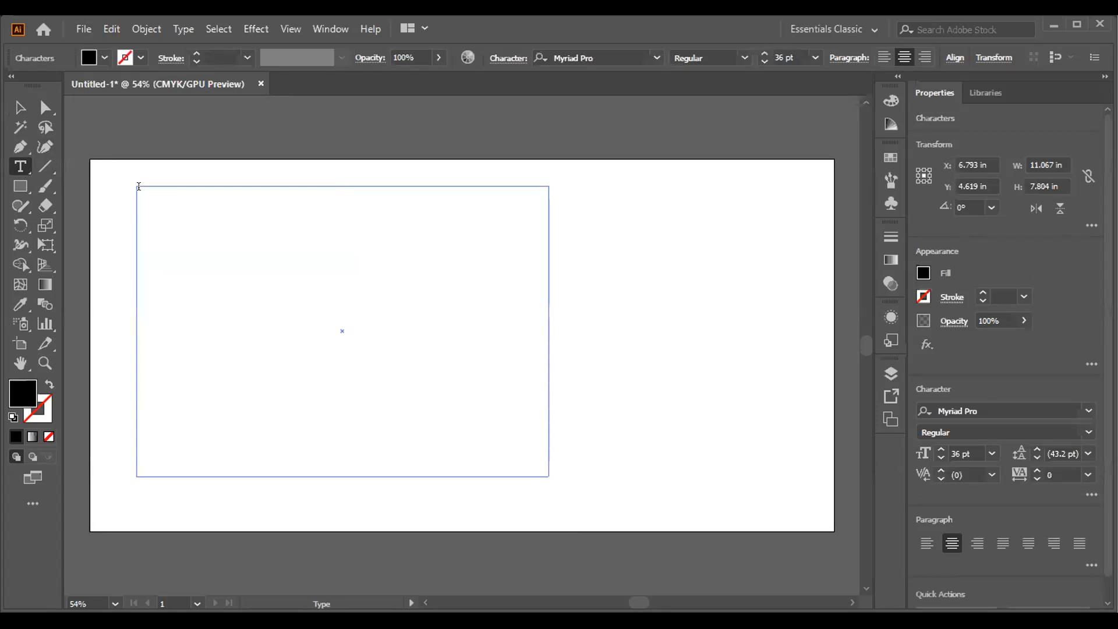
type("SAT SU")
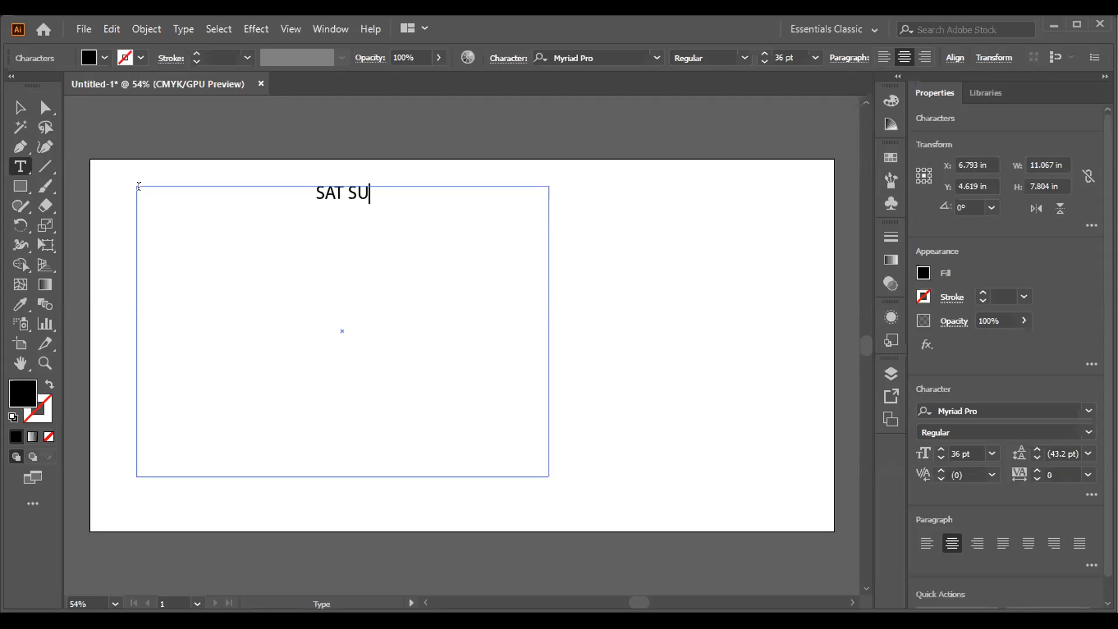
type("N")
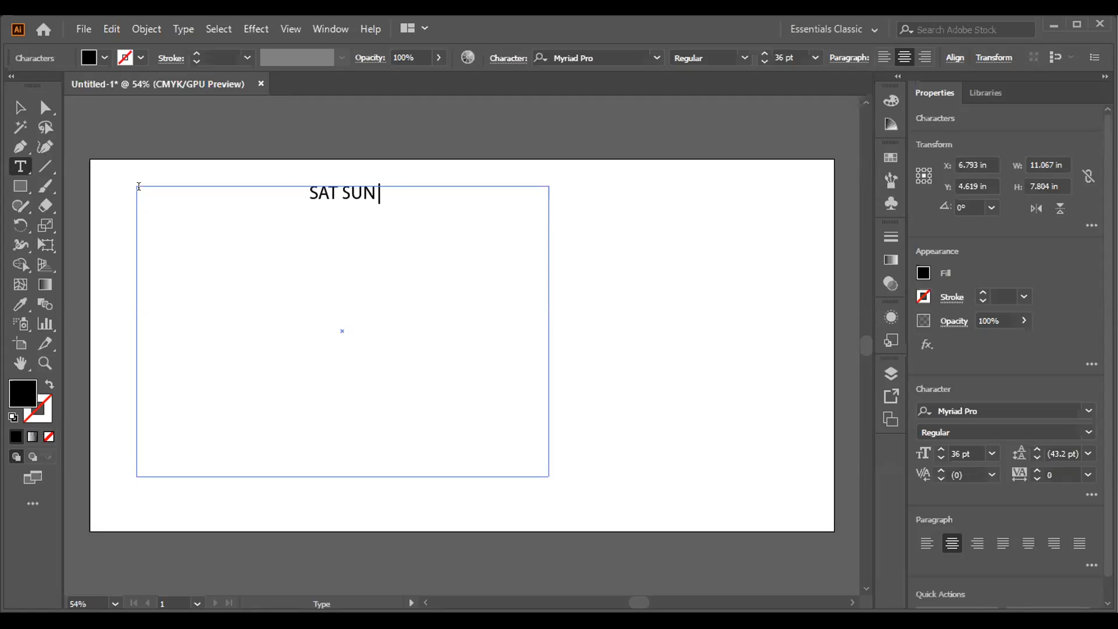
type(" MON ")
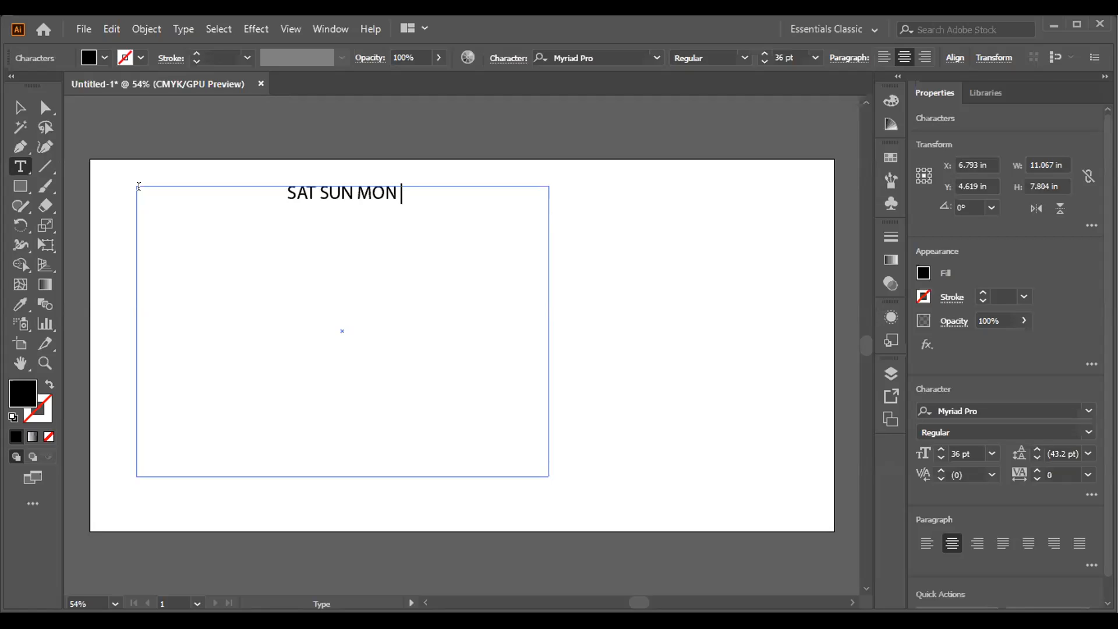
type("T")
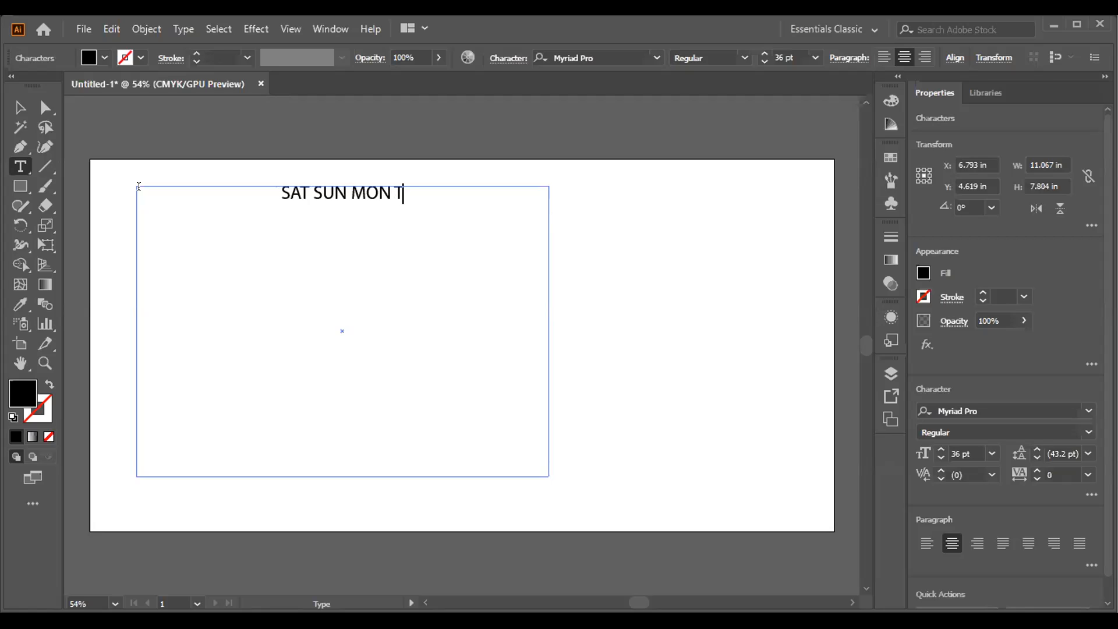
type("U")
type("E ")
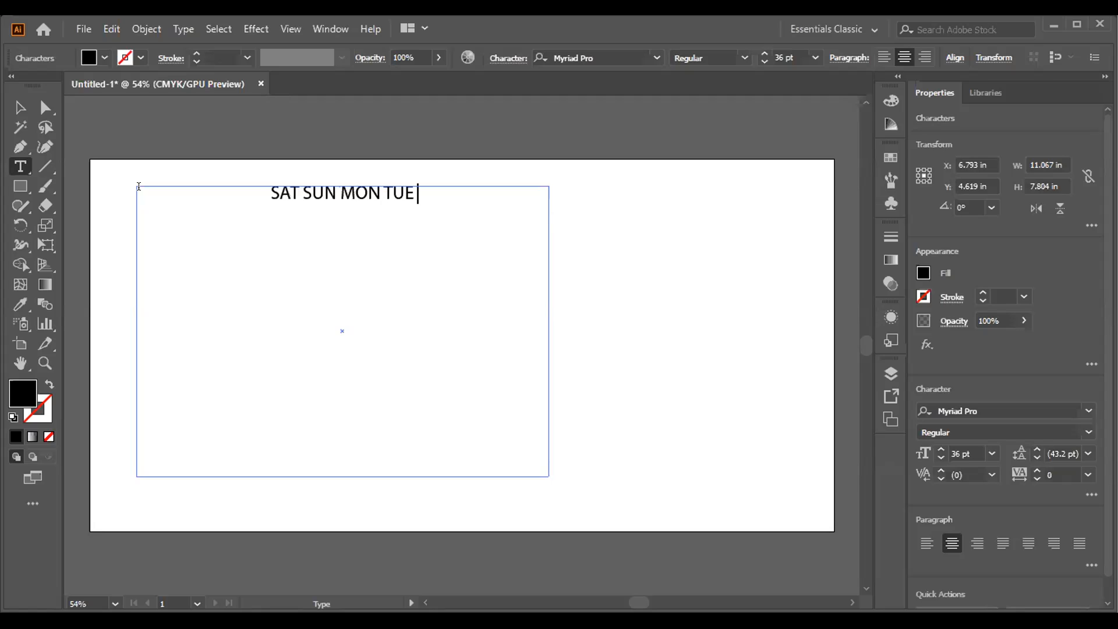
type("WE")
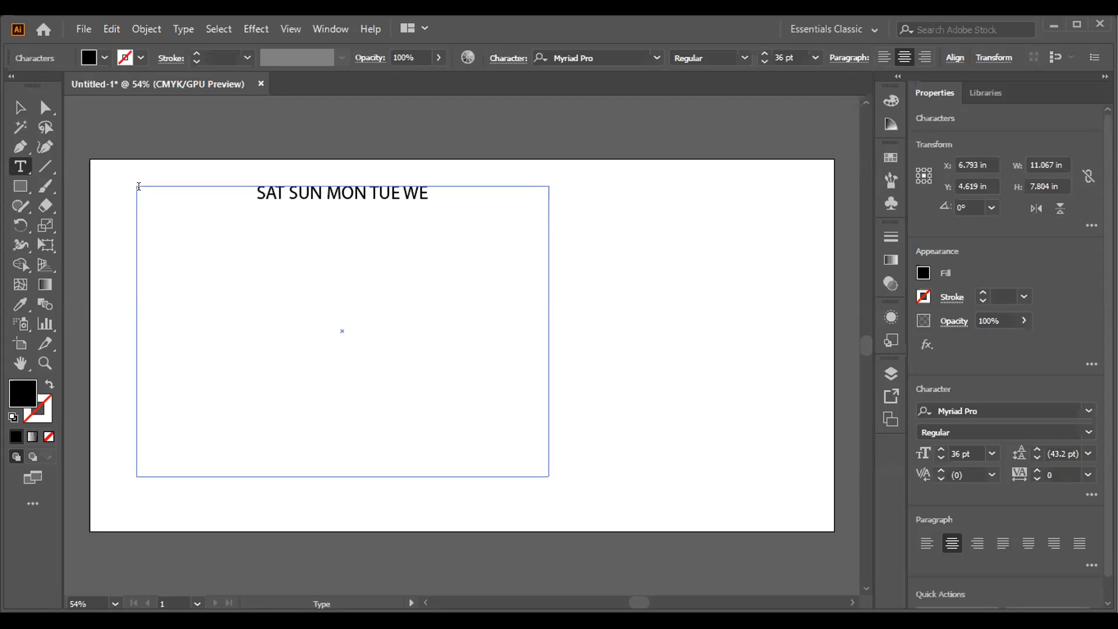
type("D ")
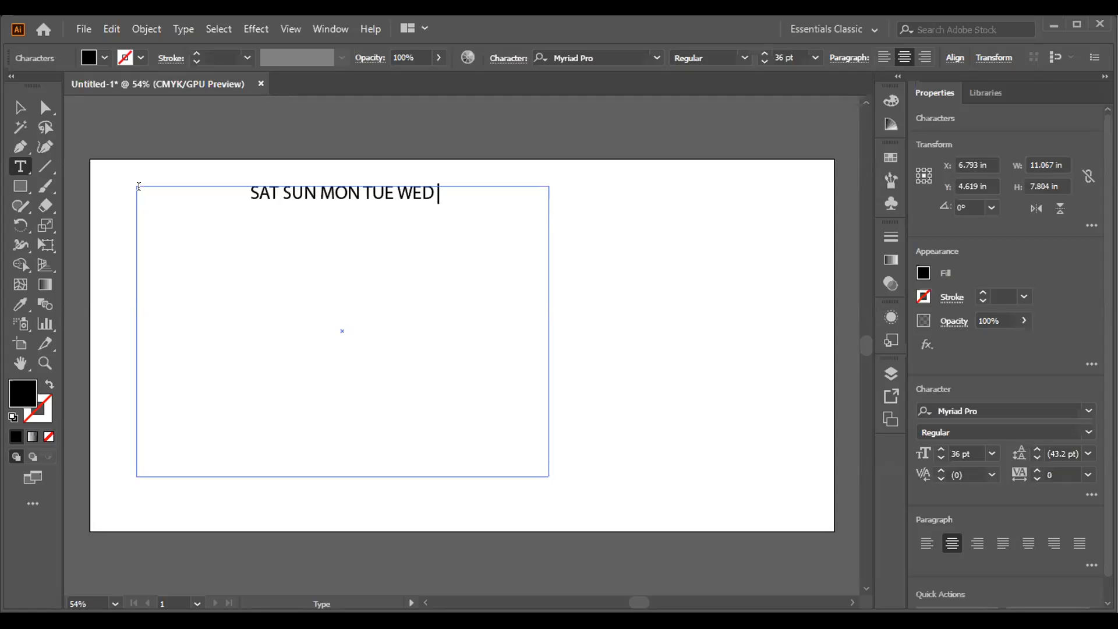
type("THU")
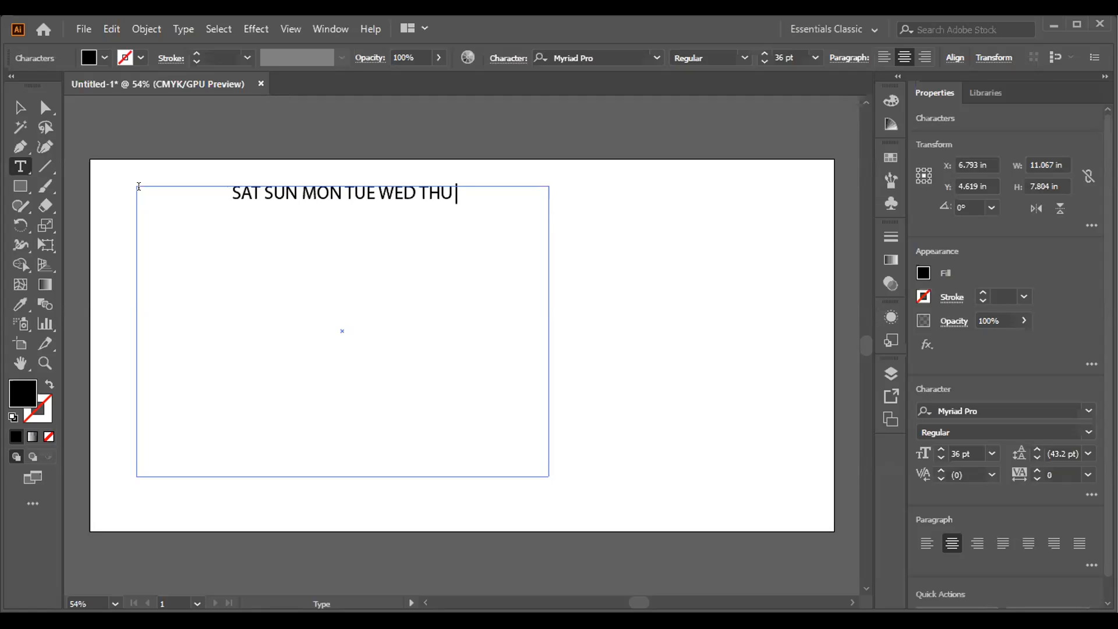
type(" FRI")
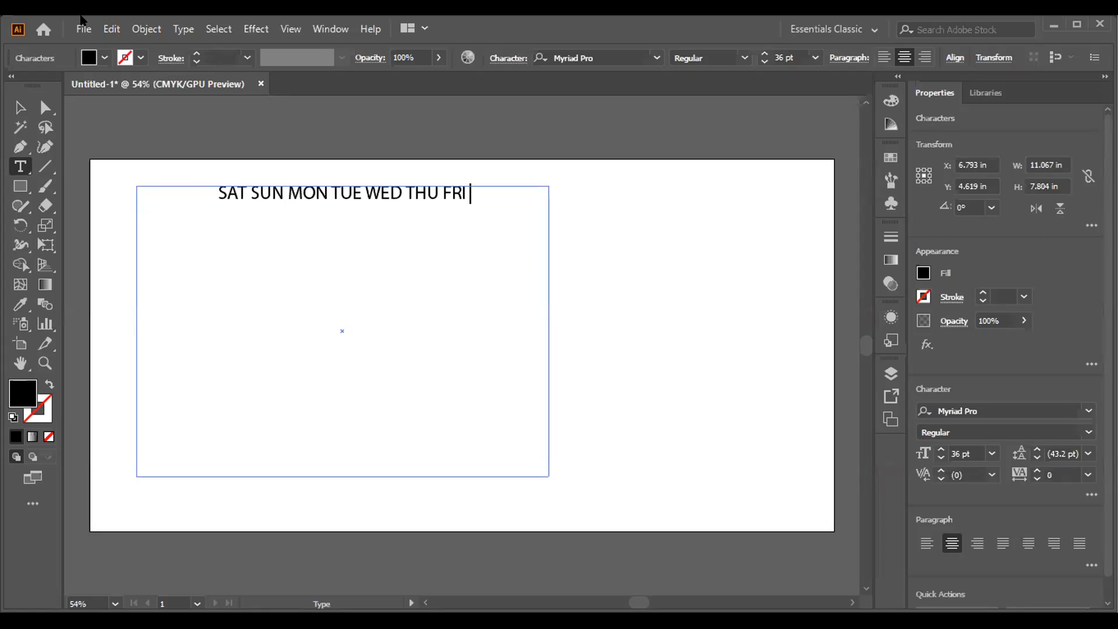
Set 6 rows for the weekday text frame in Area Type Options, with the preview enabled
left_click(183, 29)
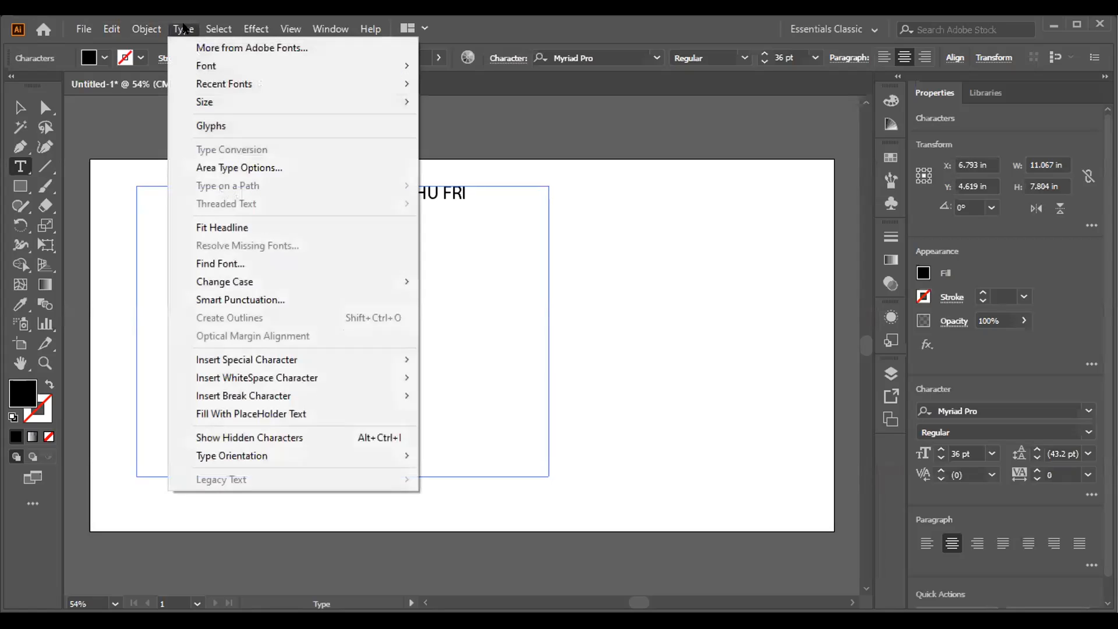
left_click(255, 168)
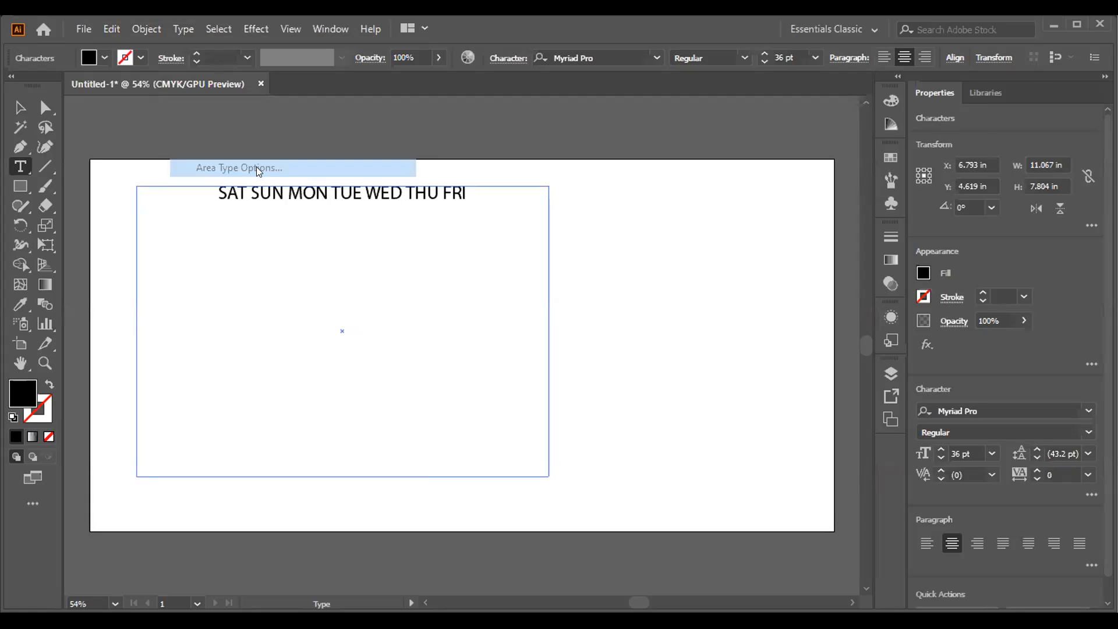
left_click(699, 175)
left_click(699, 174)
left_click(699, 175)
left_click(699, 175)
left_click(699, 174)
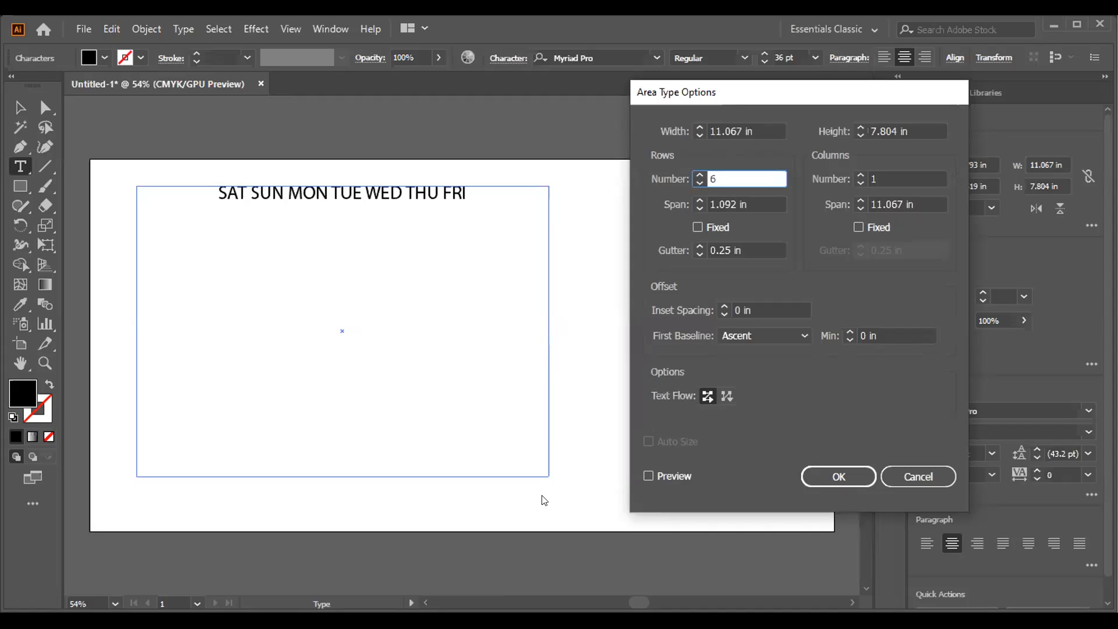
left_click(647, 476)
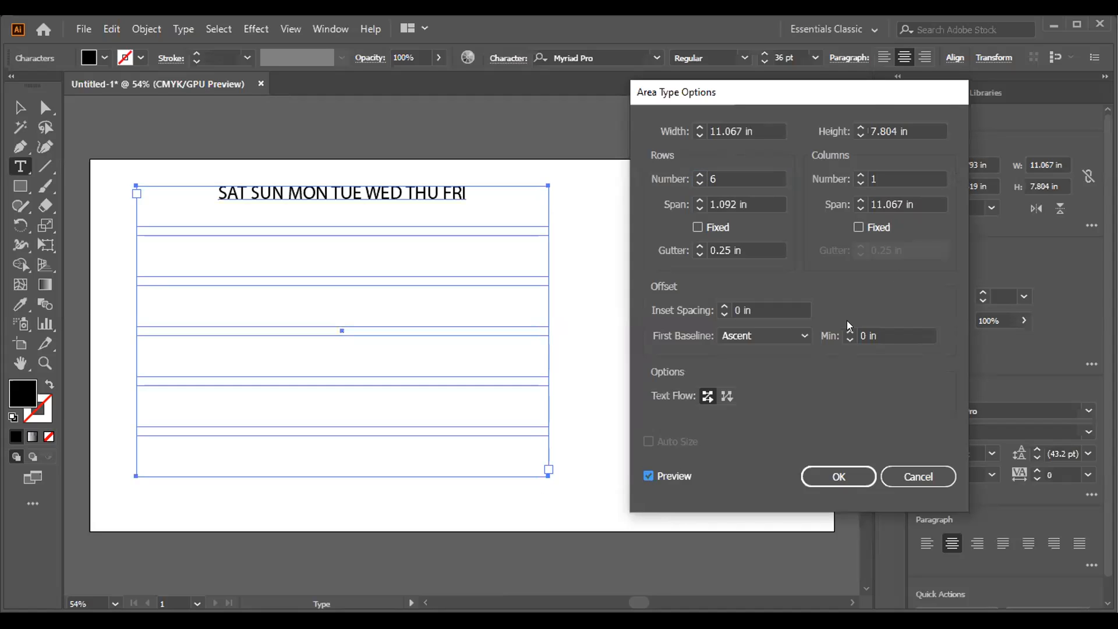
Divide the weekday text frame into 7 columns and apply the area type options
left_click(860, 175)
left_click(859, 175)
left_click(859, 174)
left_click(859, 175)
left_click(859, 174)
left_click(859, 175)
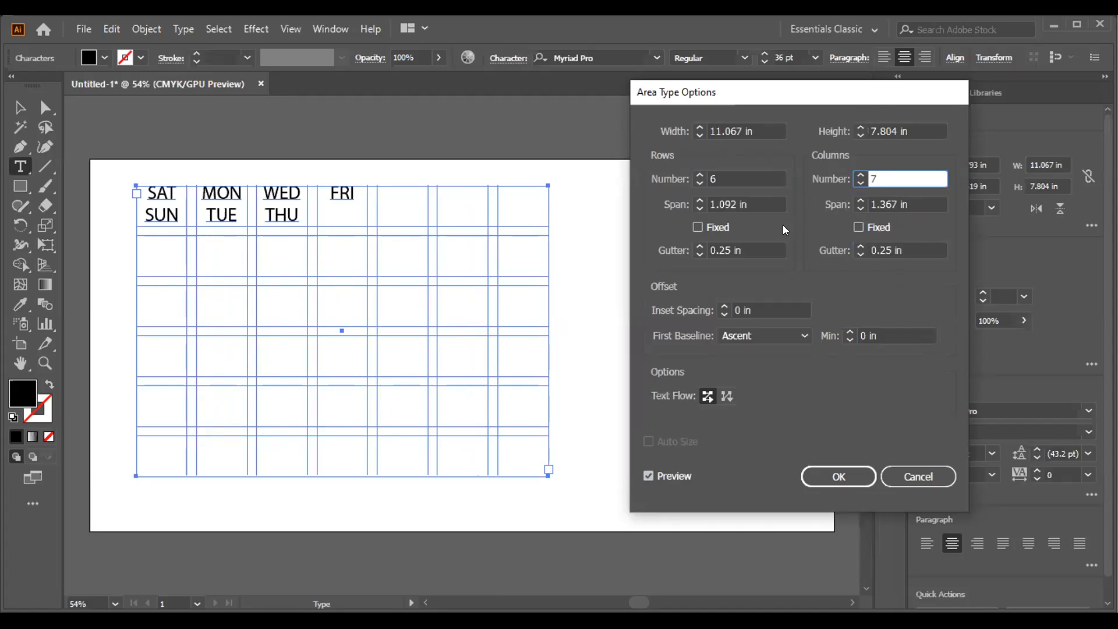
left_click(868, 478)
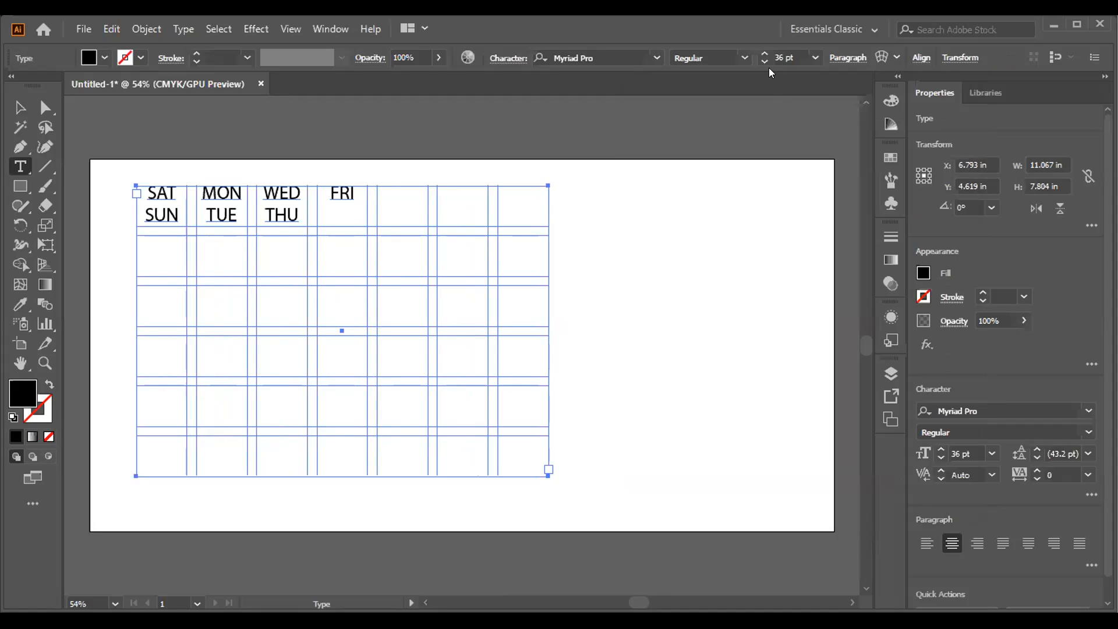
Increase the weekday text's font size to 43 pt so each weekday occupies its own column
left_click(804, 59)
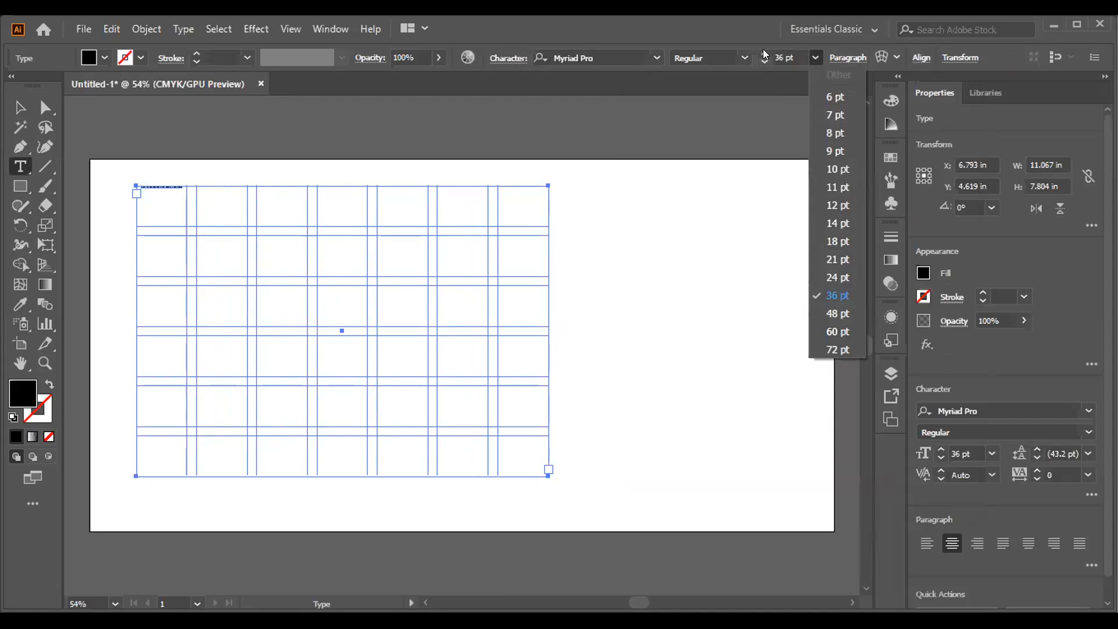
left_click(762, 50)
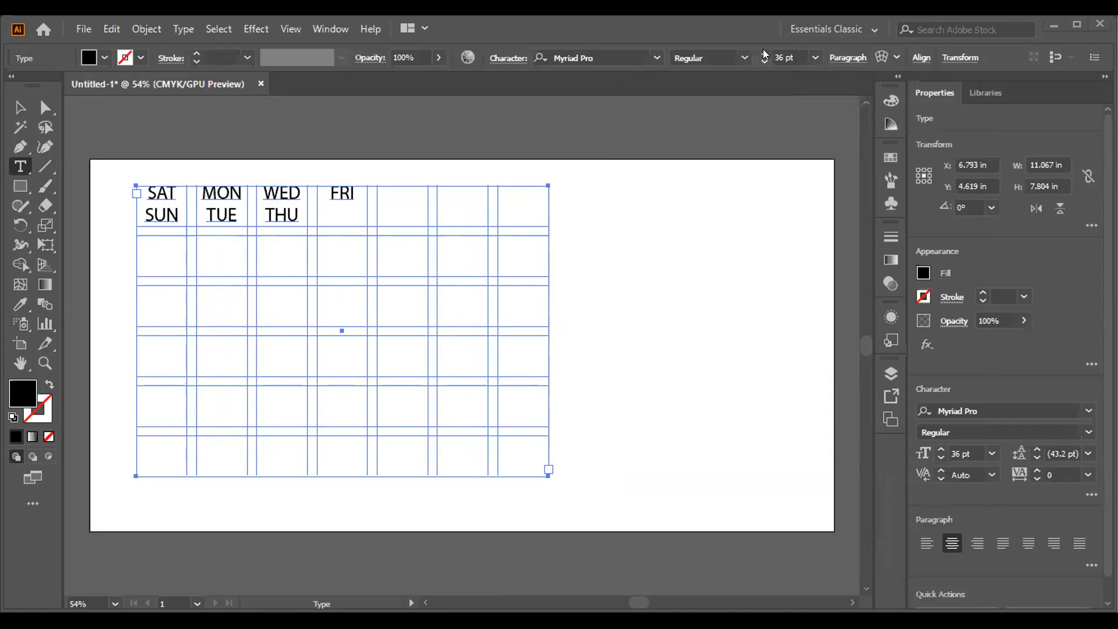
left_click(795, 52)
key("Up")
key("Up")
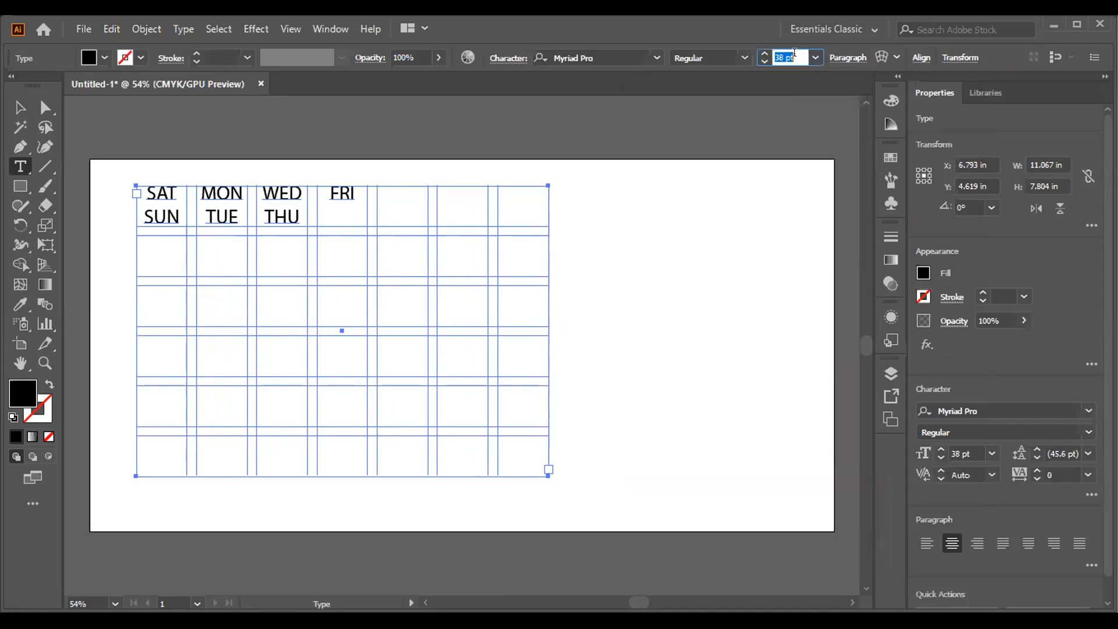
key("Up")
key("Up")
key("Up")
key("Up")
key("Up")
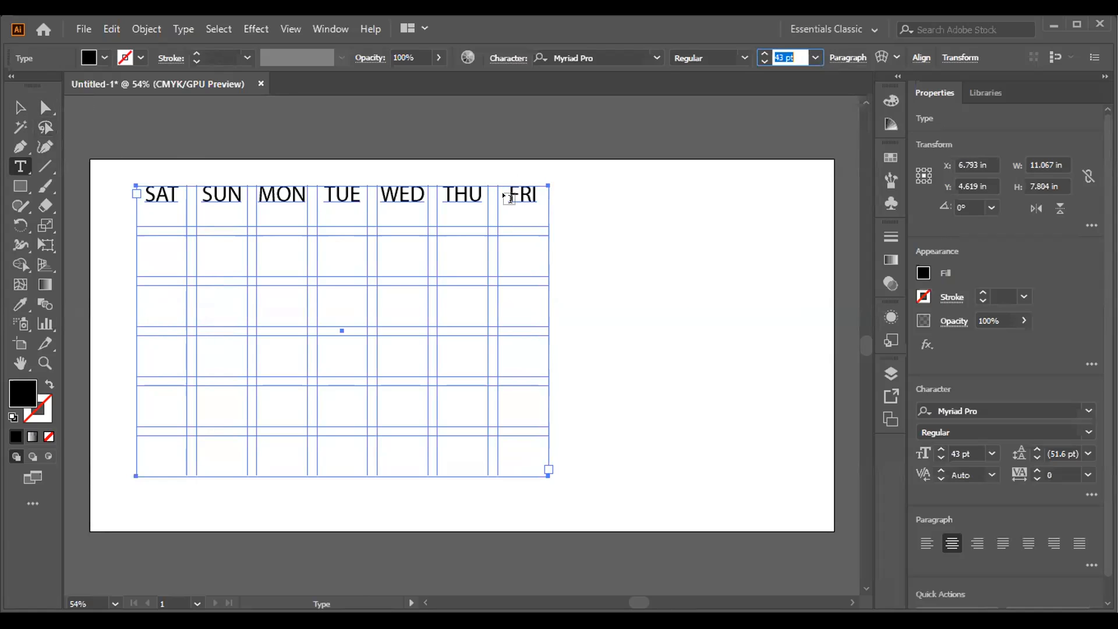
left_click_drag(505, 194, 541, 207)
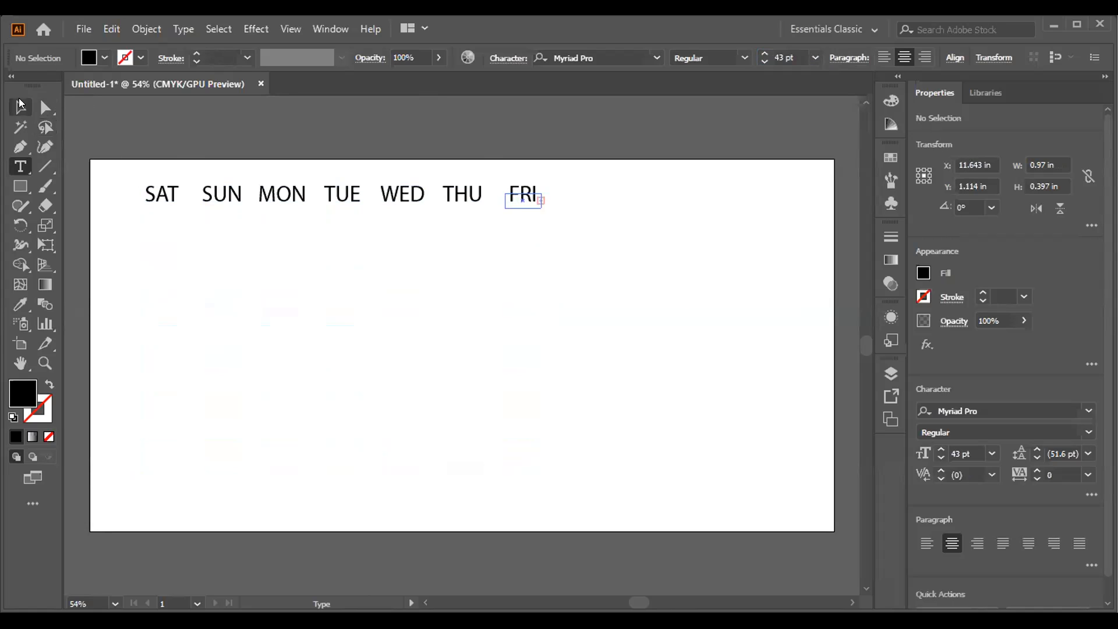
left_click(20, 105)
key("ctrl+shift+a")
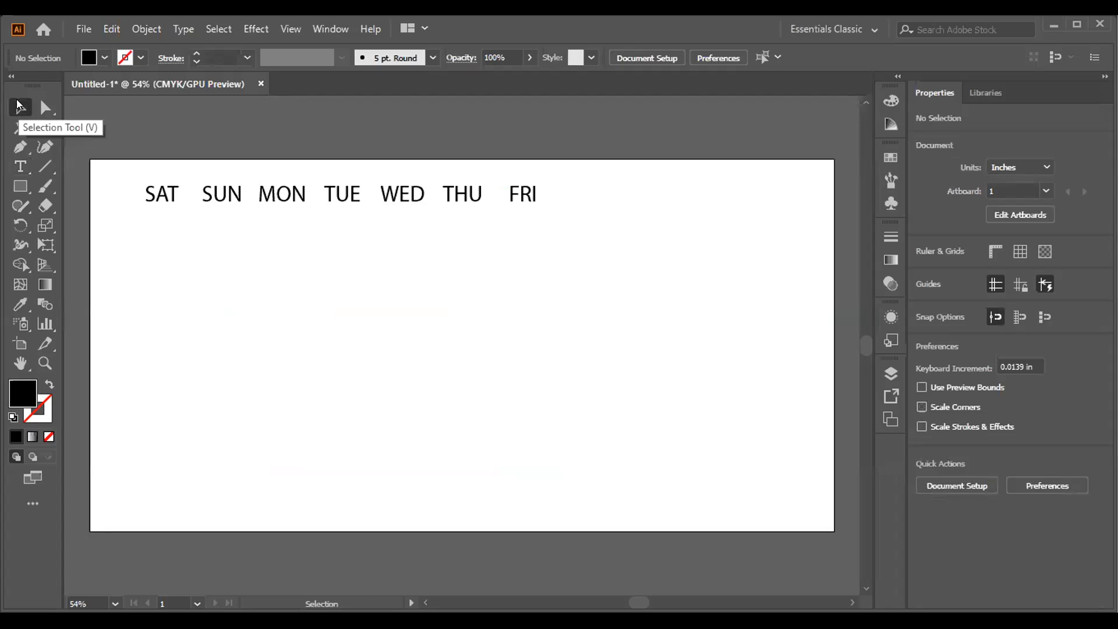
Place the text cursor after FRI in the weekday row and start the row below
left_click(19, 166)
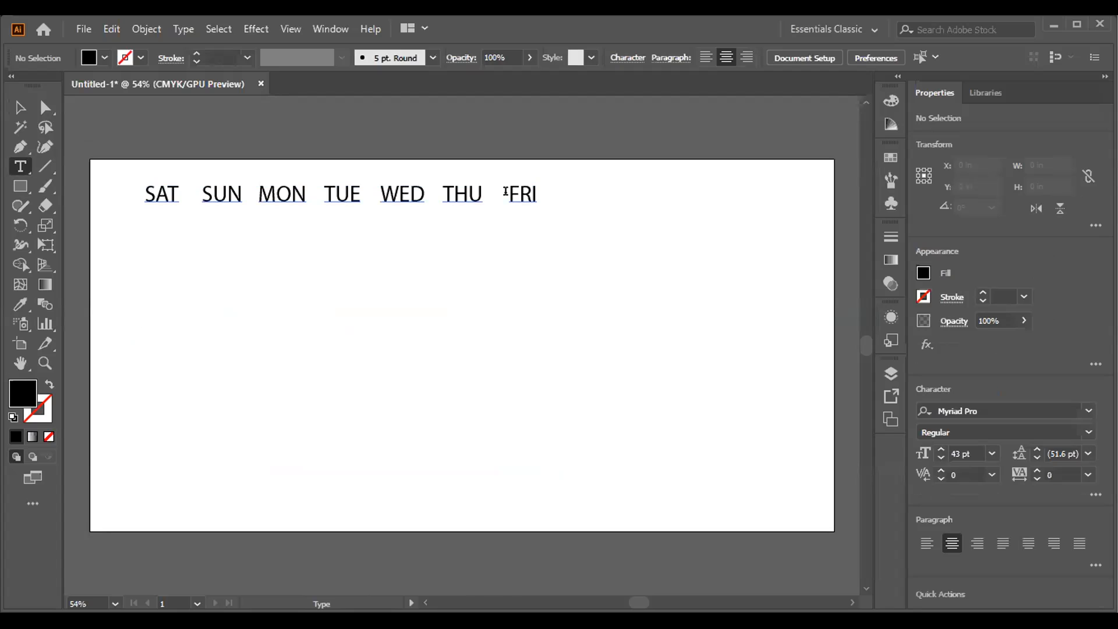
left_click_drag(506, 193, 535, 187)
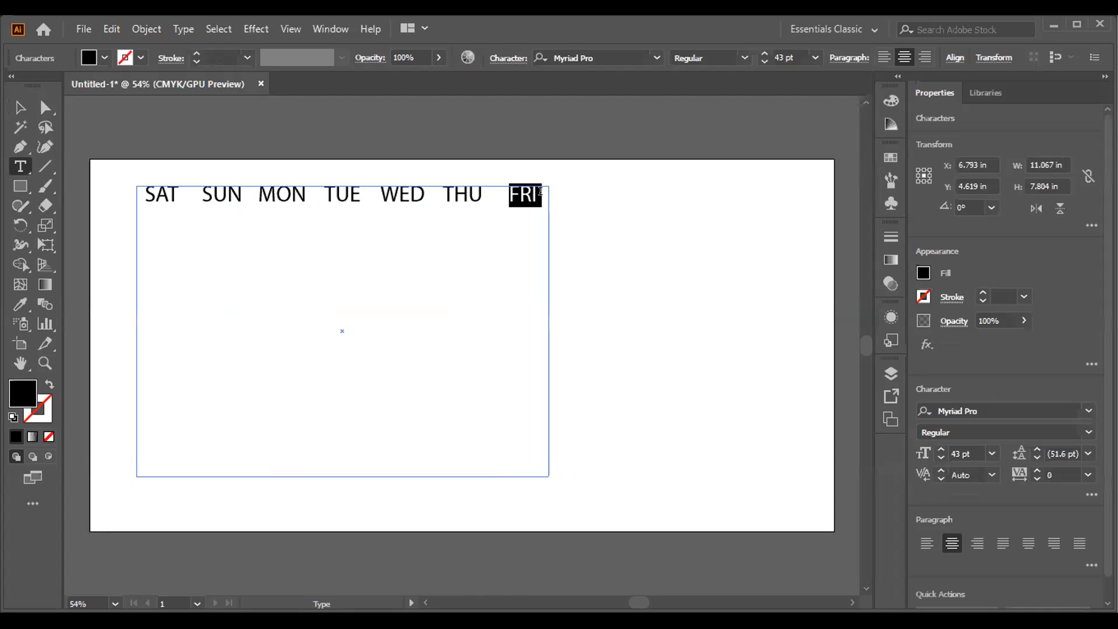
left_click(540, 191)
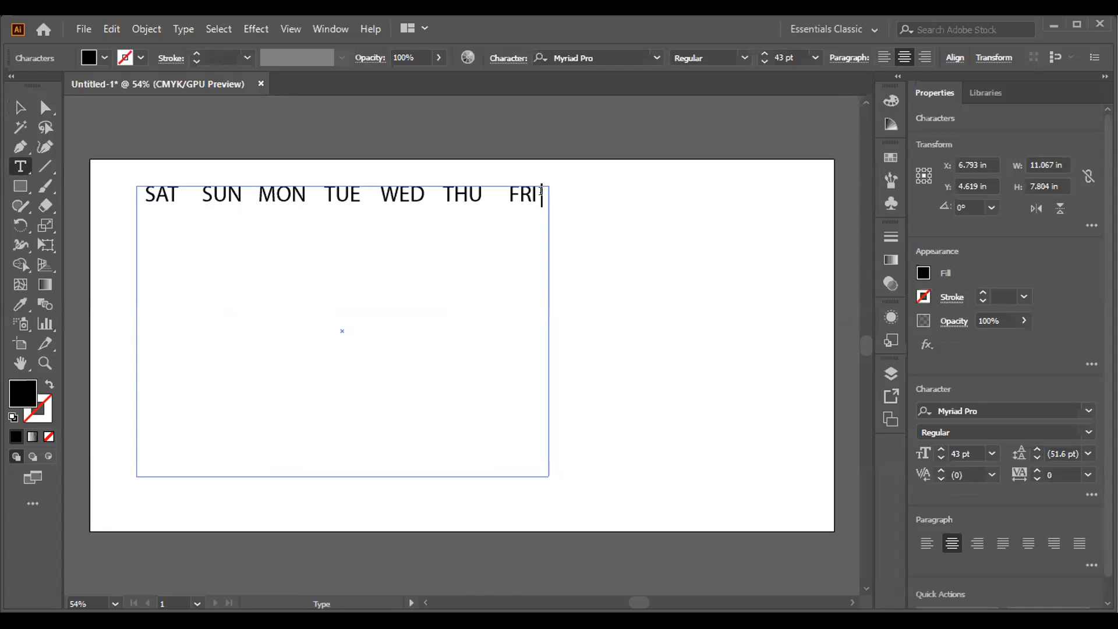
key("Return")
type("1")
key("Tab")
type("2")
key("BackSpace")
key("BackSpace")
key("BackSpace")
Leave the SAT and SUN cells empty and enter the dates 1 to 5 under MON through FRI
key("Tab")
key("Tab")
type("1")
key("Tab")
type("2")
key("Tab")
type("3")
key("Tab")
type("4")
key("Tab")
type("5")
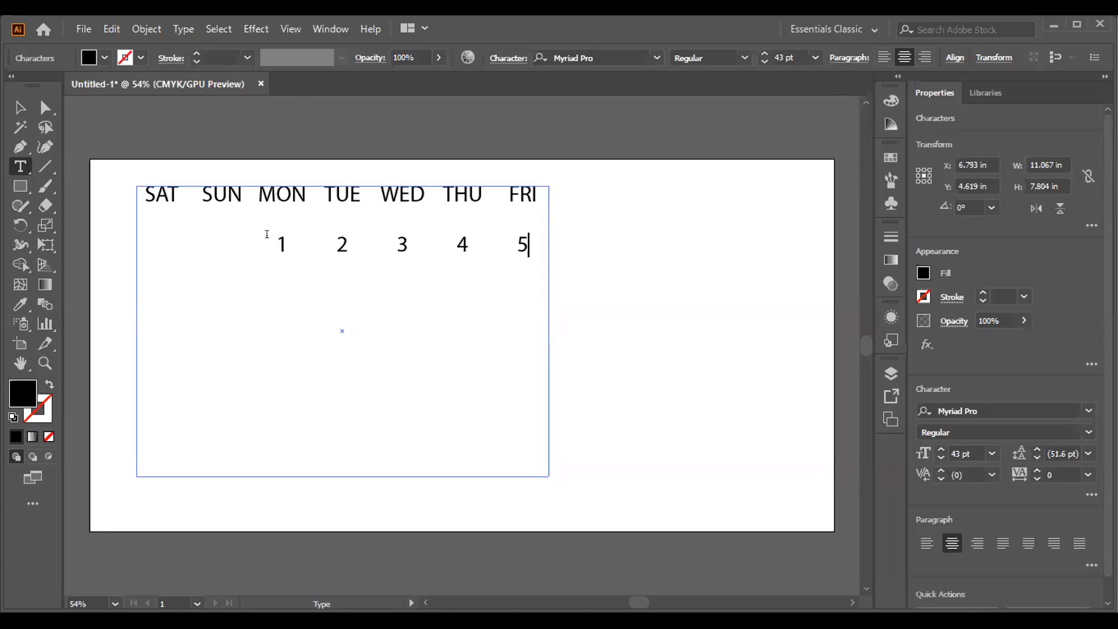
Enter the dates 6, 7, 8 and 9 in the next row under SAT through TUE, and advance to the WED cell
key("Return")
type("6")
key("Tab")
type("7")
key("Tab")
type("8")
key("Tab")
type("9")
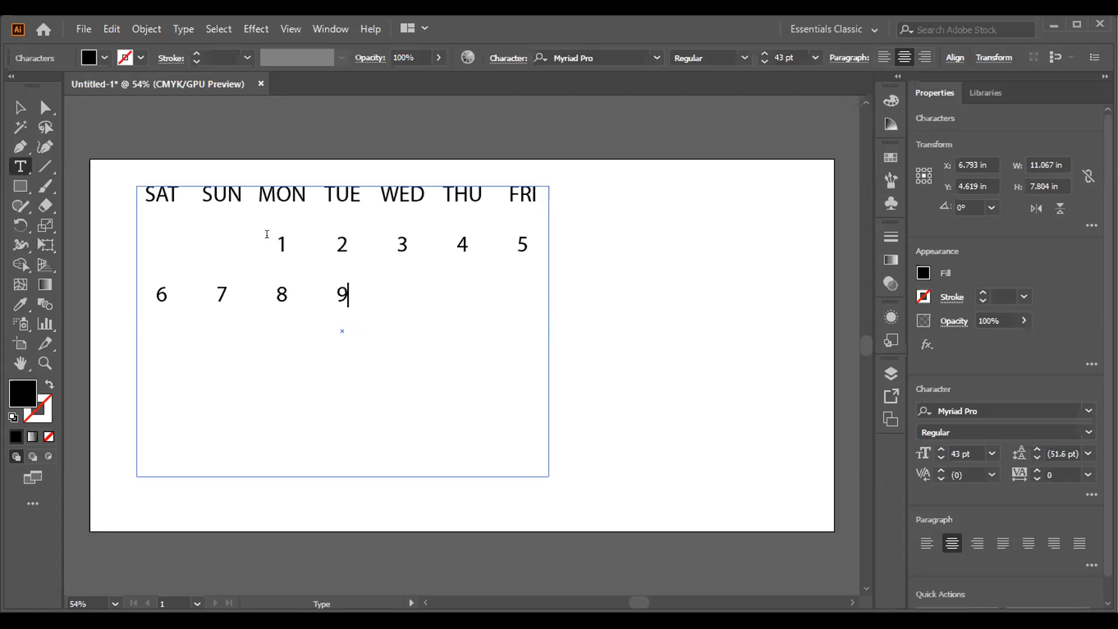
key("Tab")
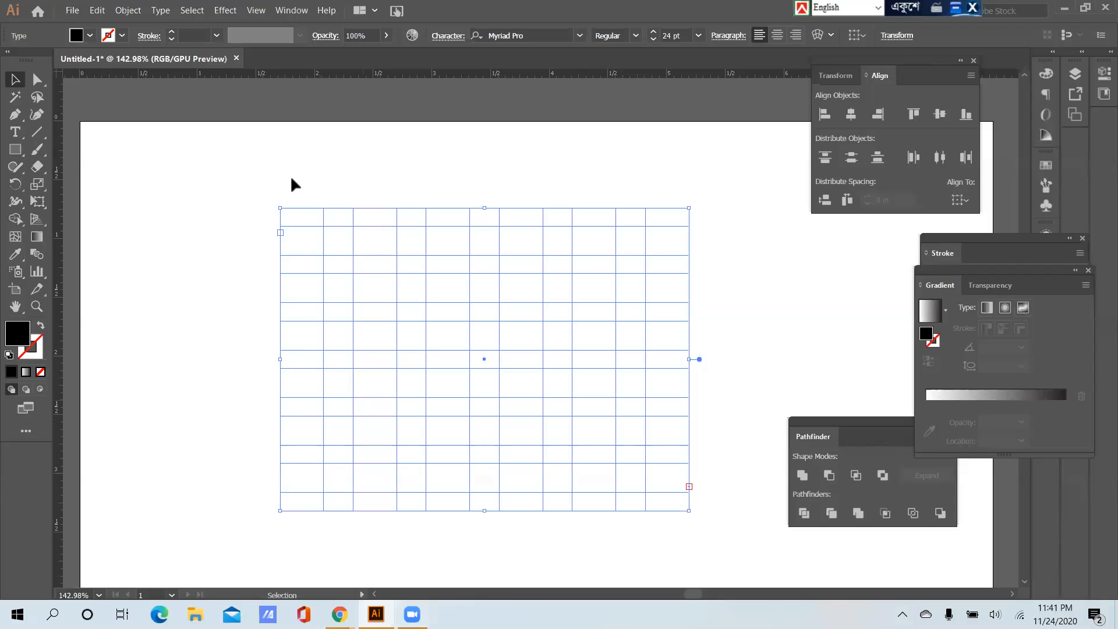
Try to place the text cursor in the first cell of the empty gridded text frame, and delete the frame
left_click(16, 133)
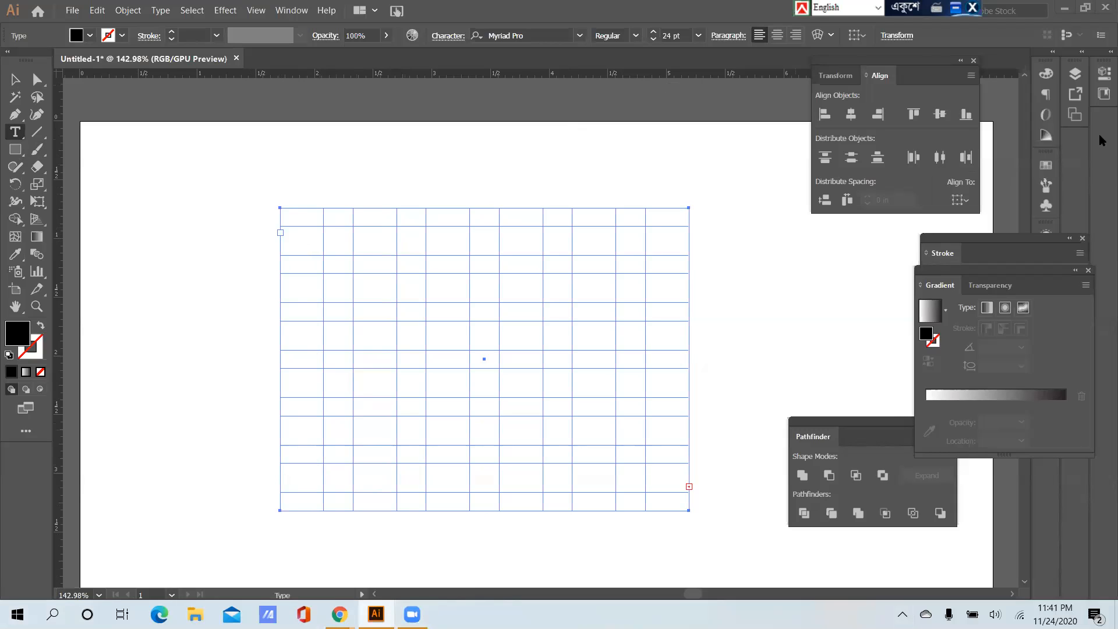
left_click(1062, 11)
key("ctrl+shift+a")
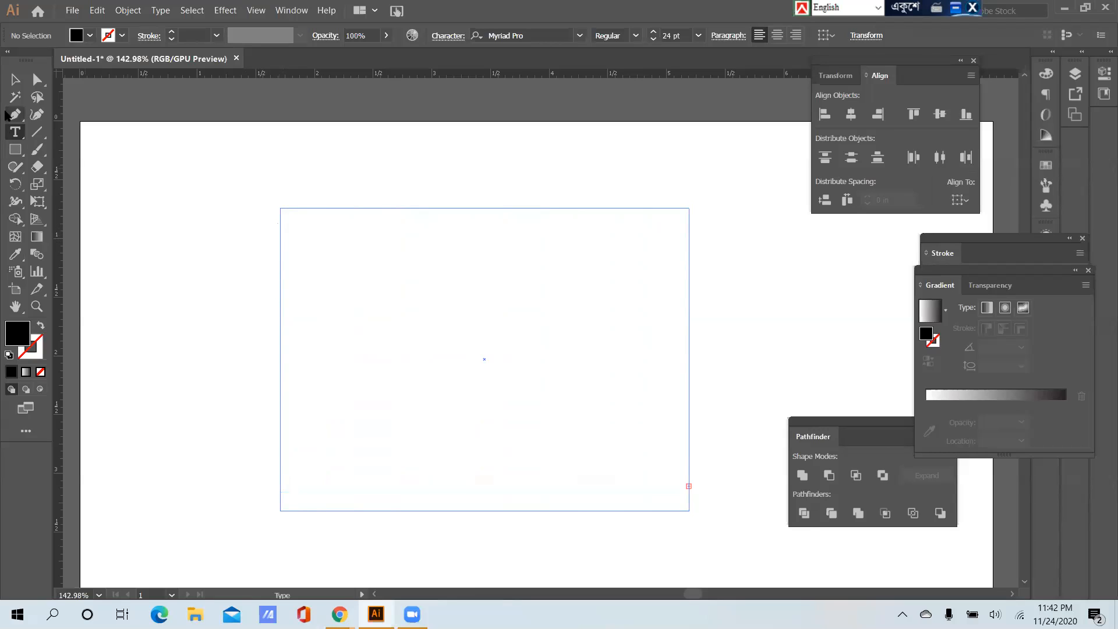
left_click(15, 80)
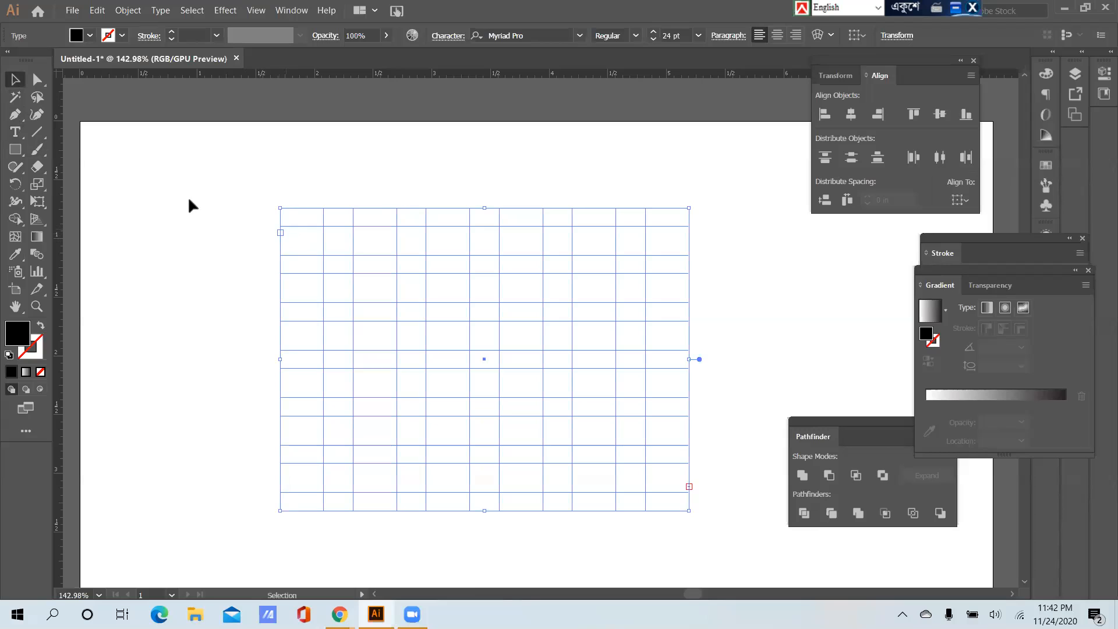
left_click(15, 132)
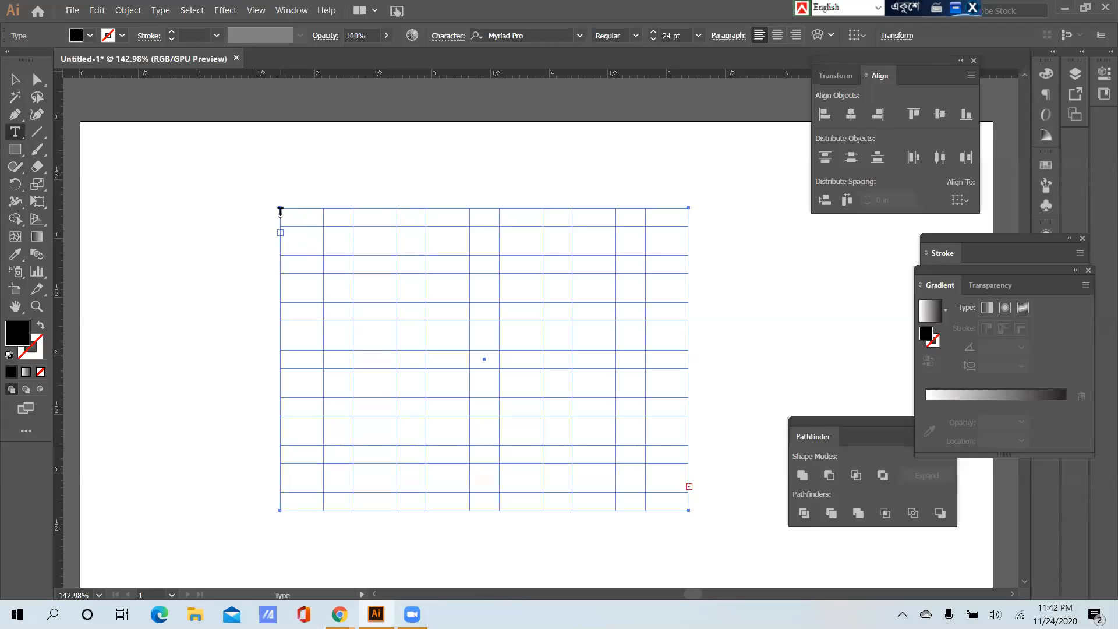
left_click(280, 211)
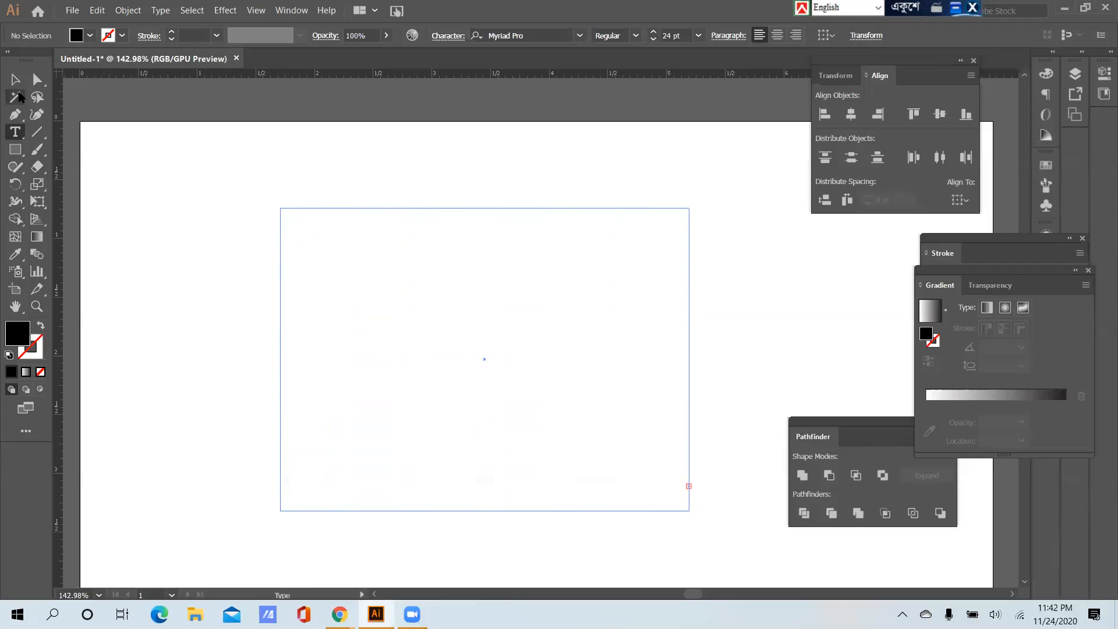
left_click(327, 262)
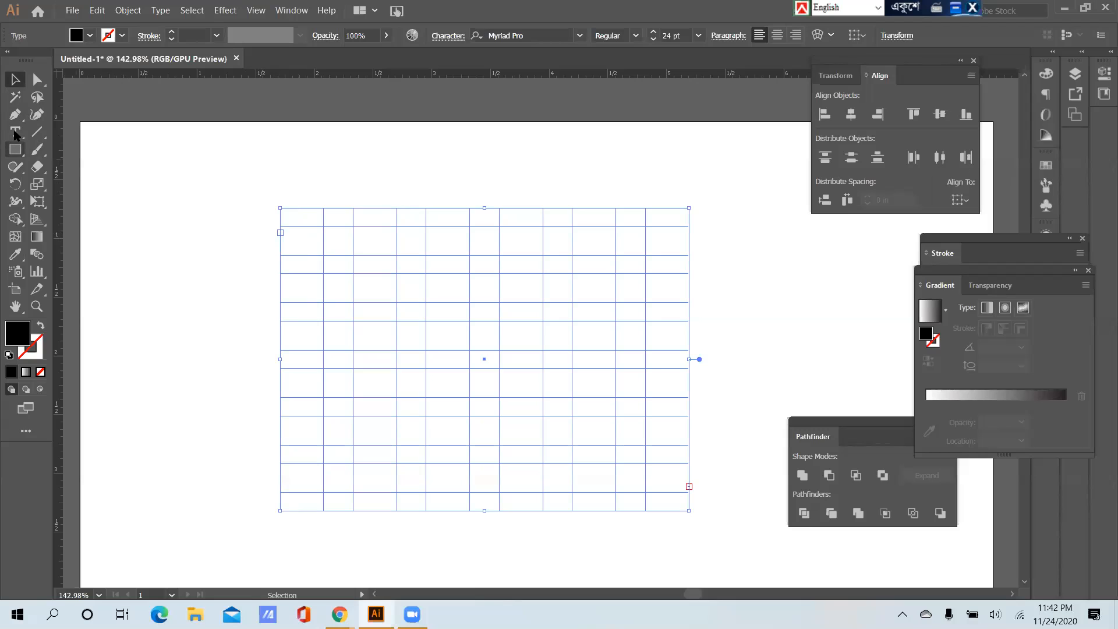
double_click(280, 232)
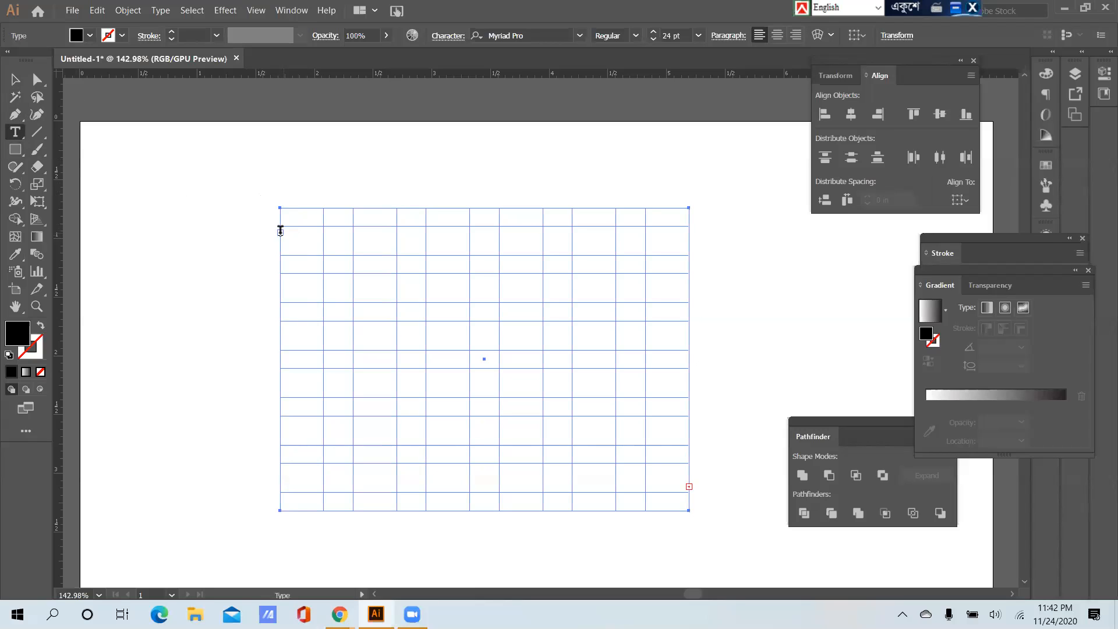
left_click(280, 231)
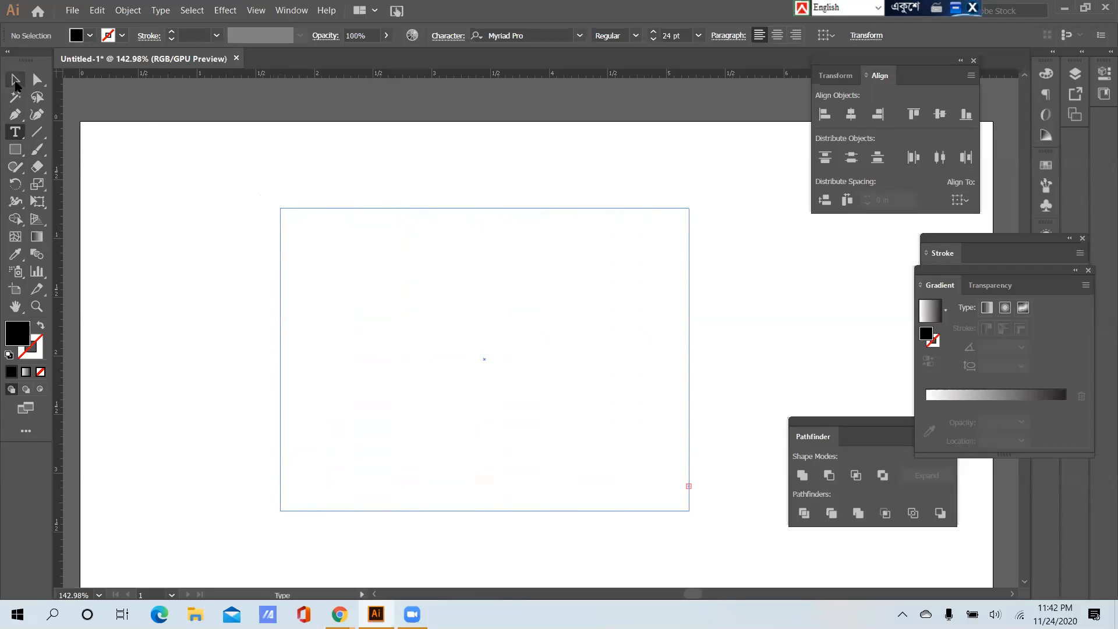
left_click(16, 81)
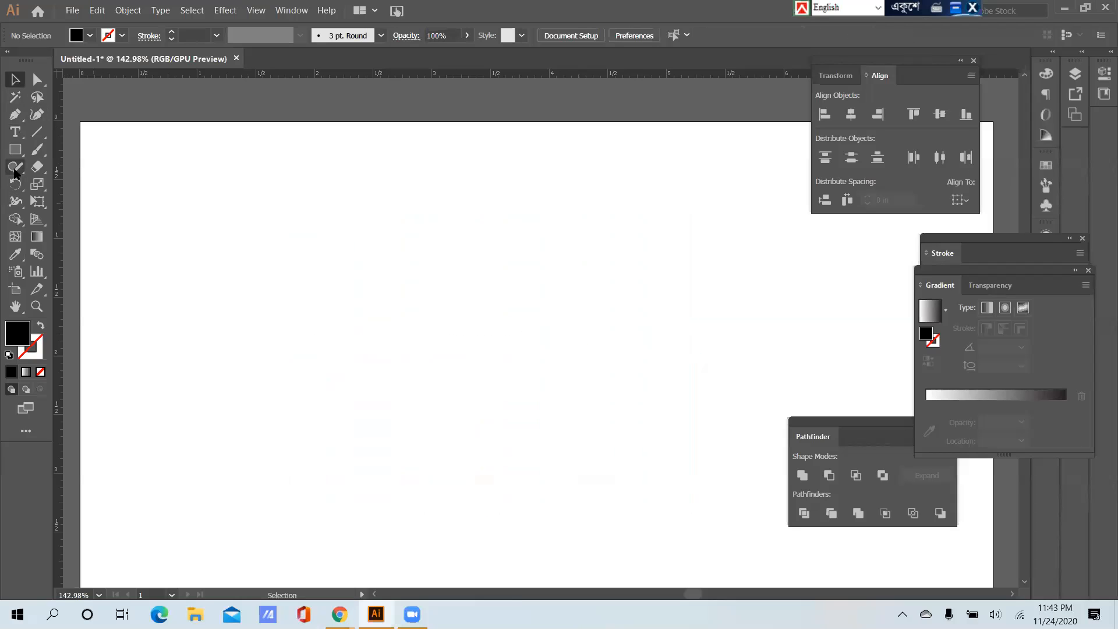
Draw an area-type frame about 3.82 by 2.52 in, clear its placeholder text, and open its area-type options without applying changes
left_click(15, 132)
mouse_move(170, 201)
left_mouse_down()
mouse_move(588, 469)
mouse_move(639, 517)
mouse_move(619, 496)
left_mouse_up()
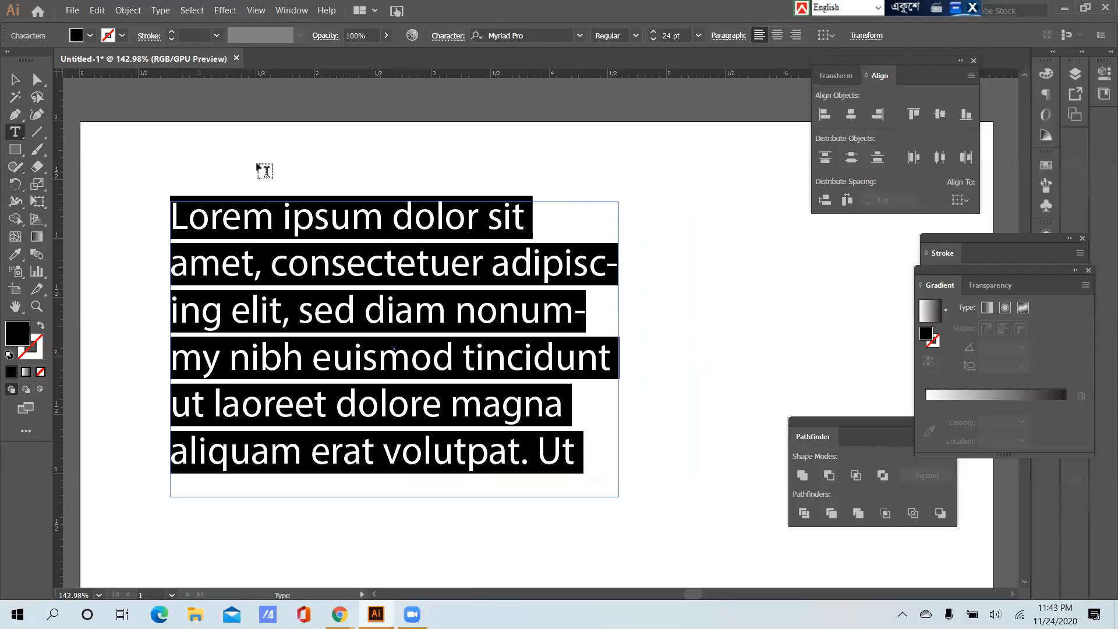
key("Delete")
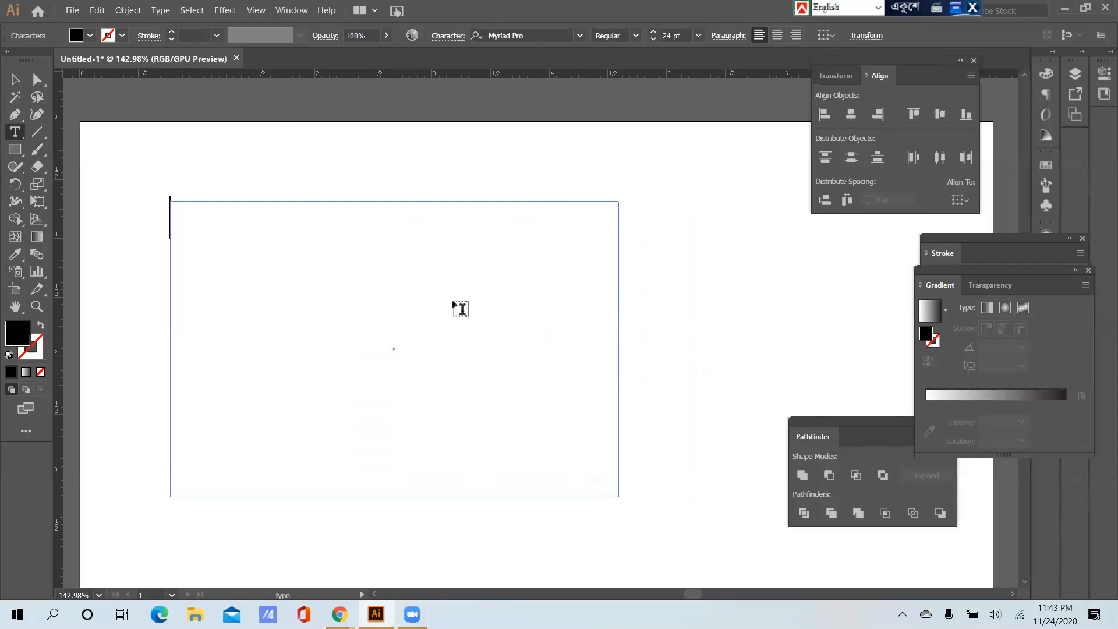
left_click(160, 11)
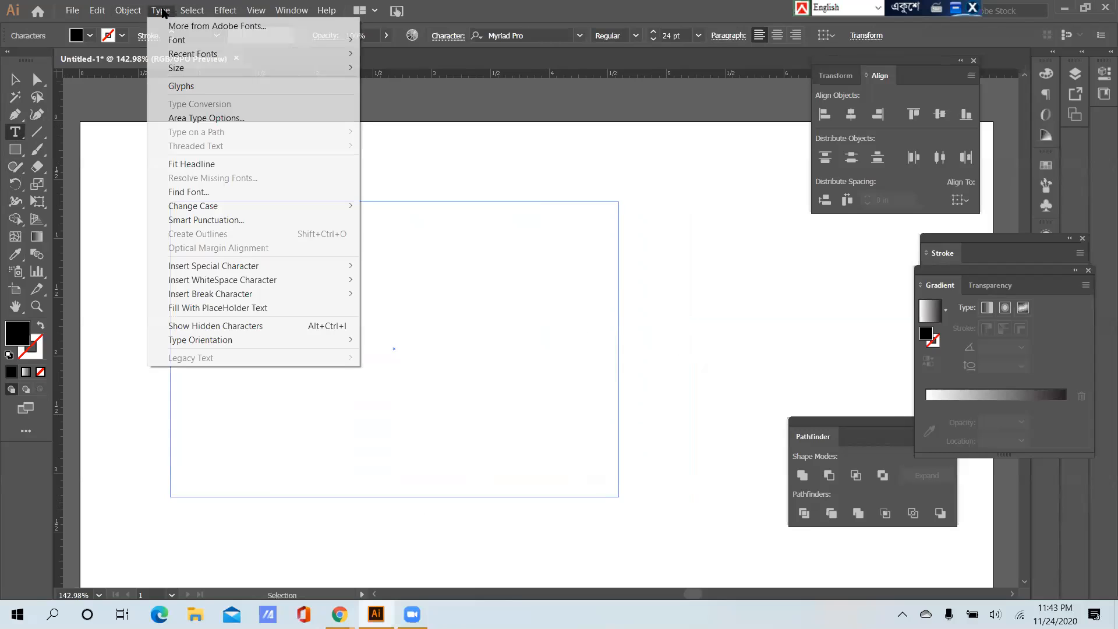
left_click(214, 118)
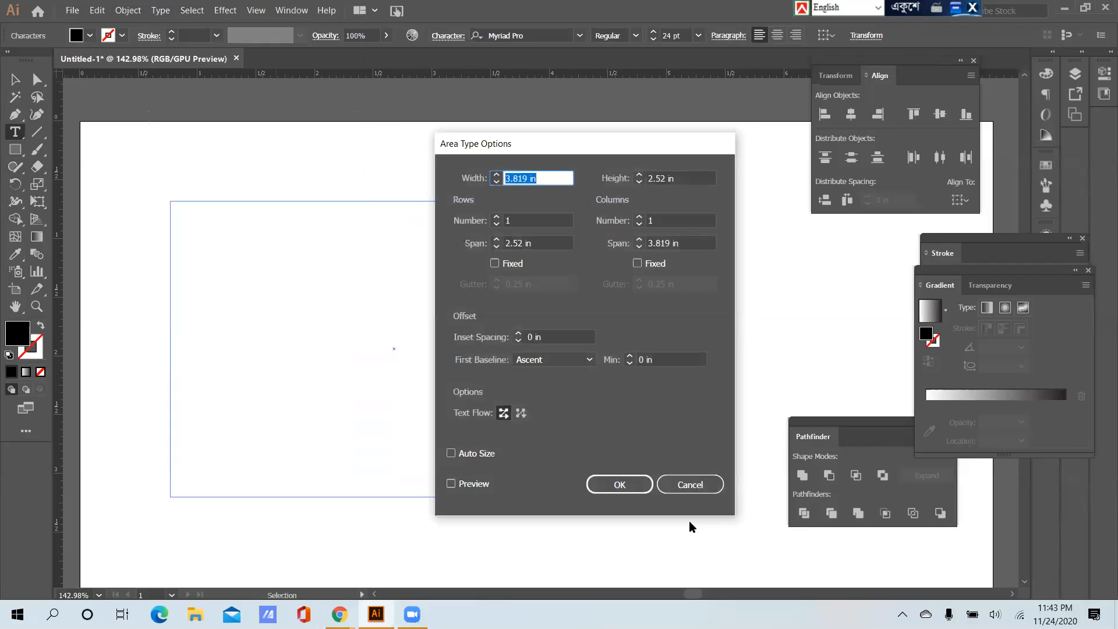
left_click(690, 485)
left_click(700, 485)
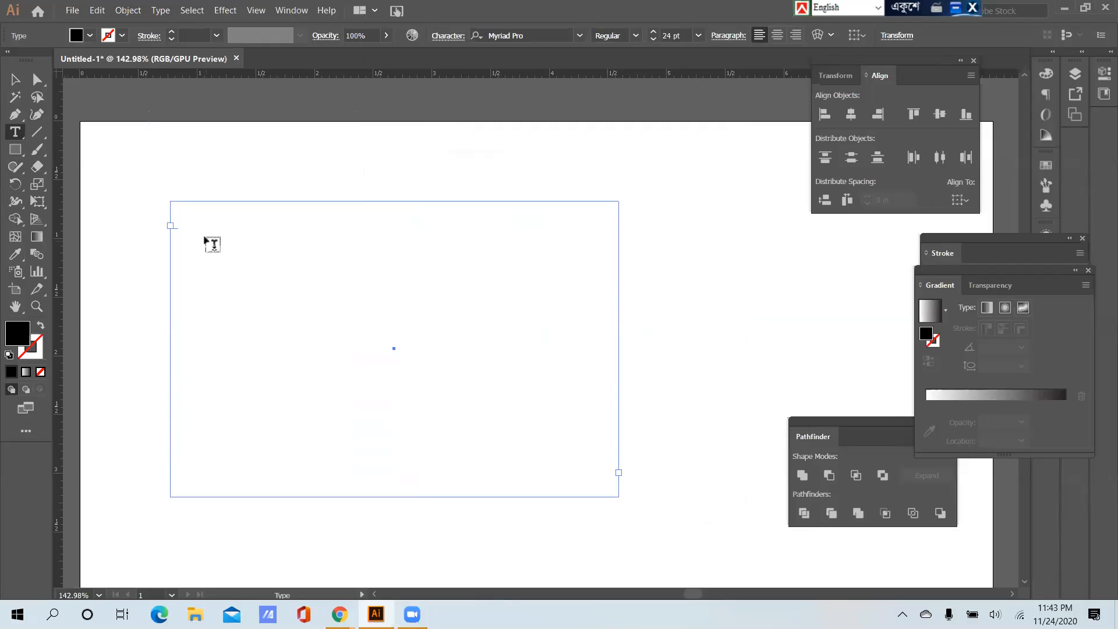
Try to enter SAT as text near the artboard's upper-left area, and delete the resulting text object
left_click(200, 240)
type("TTT")
key("BackSpace")
key("BackSpace")
key("BackSpace")
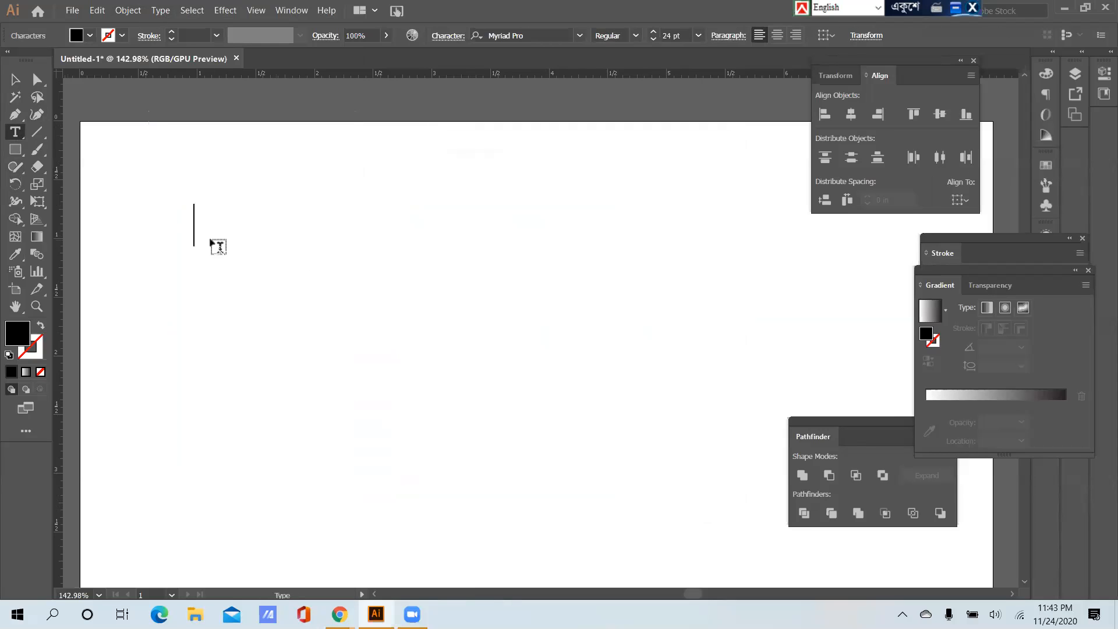
type("SAT")
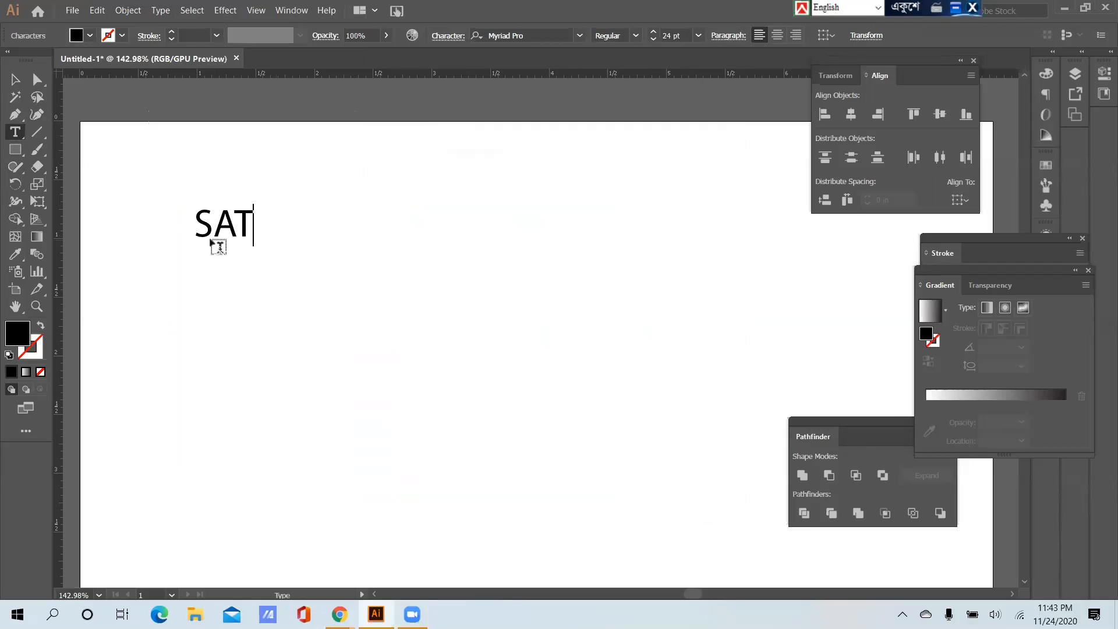
left_click(16, 80)
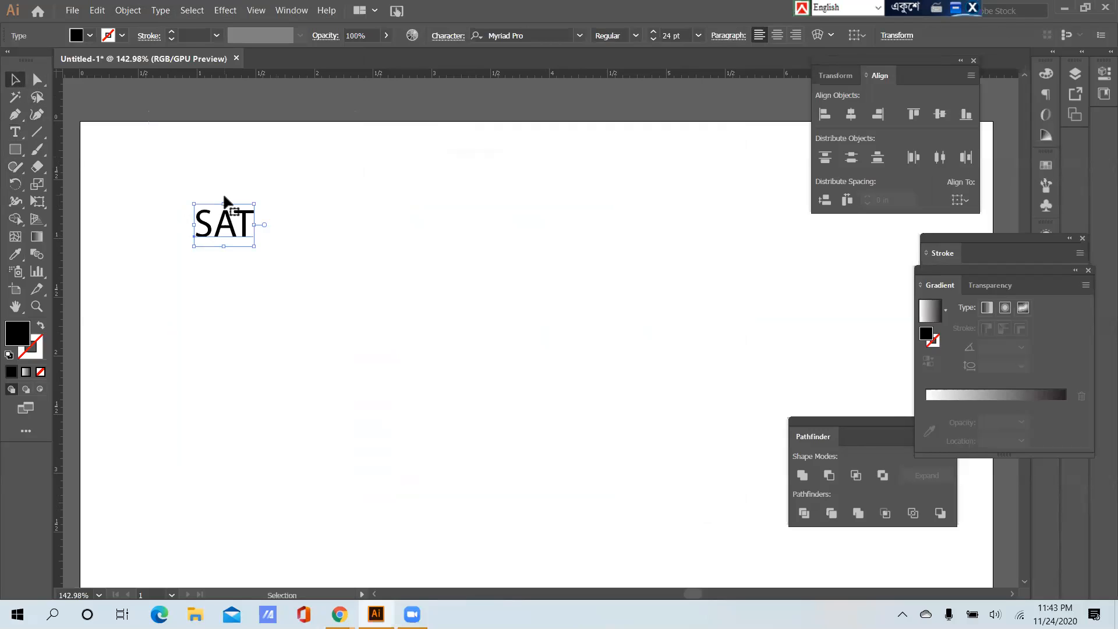
key("Delete")
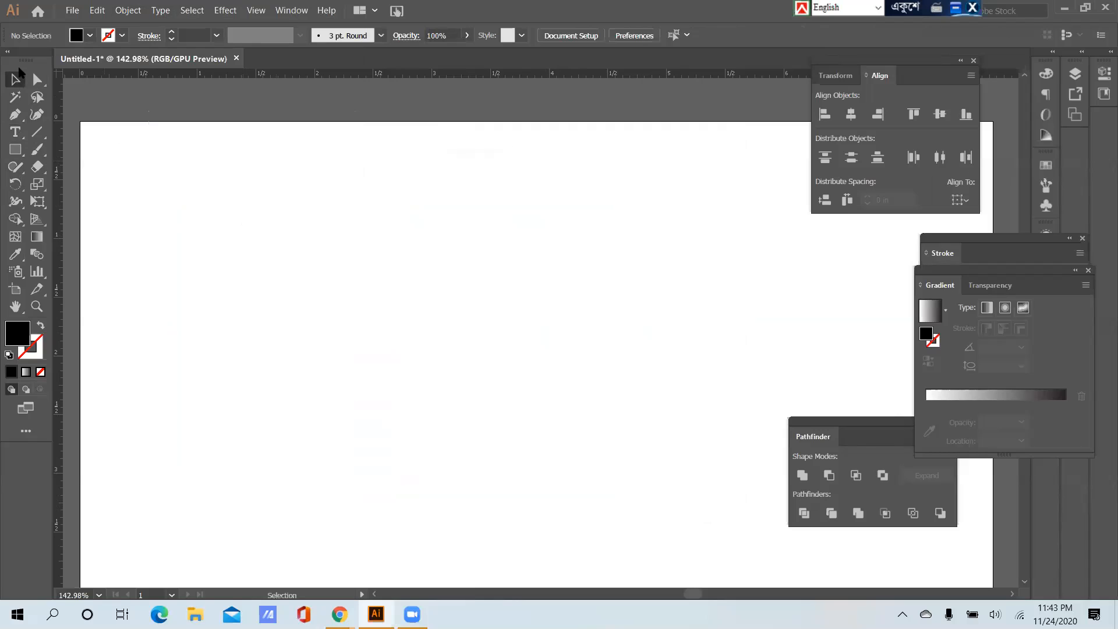
Draw an area-type frame about 4.76 by 2.91 in on the empty artboard and replace its placeholder text with SAT SUN
left_click_drag(148, 147, 671, 430)
left_click(637, 417)
left_click(15, 131)
left_click_drag(132, 156, 691, 496)
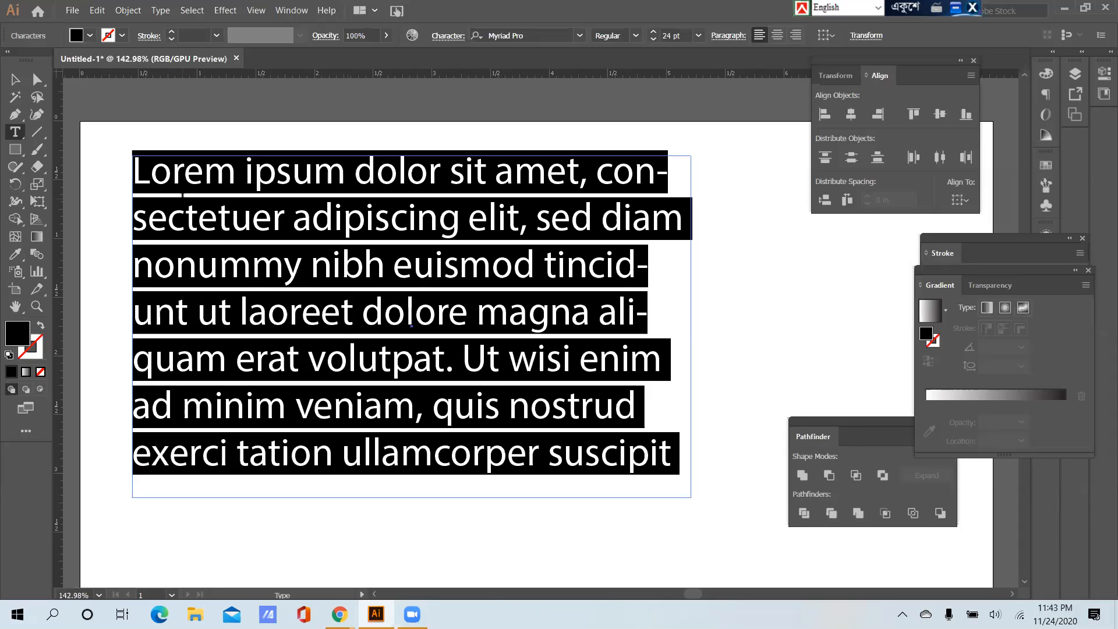
type("SAT ")
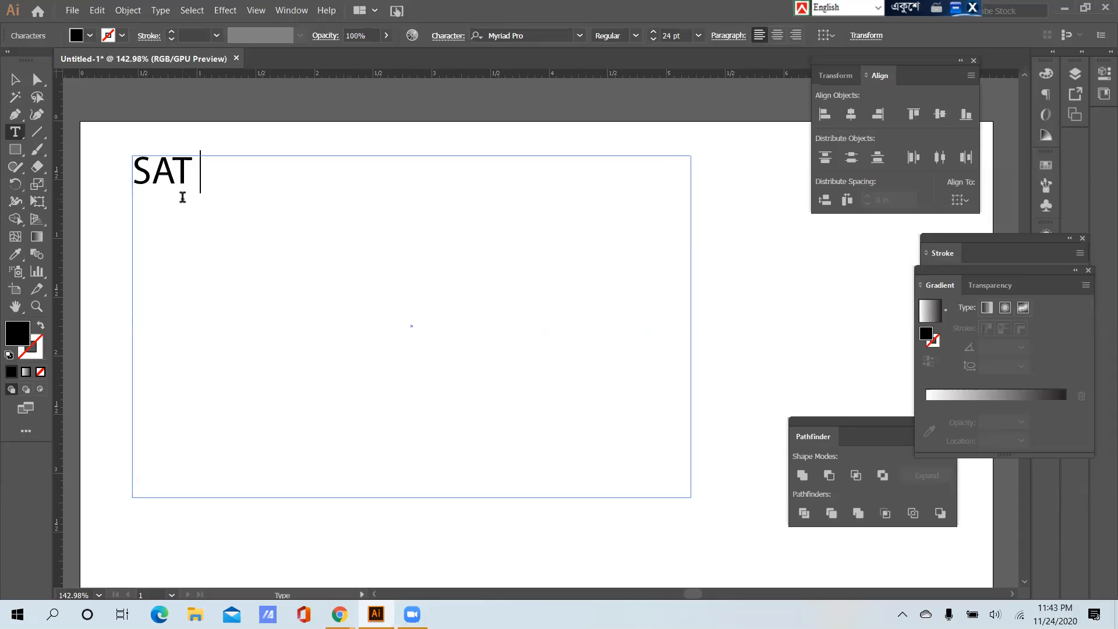
type("SUN")
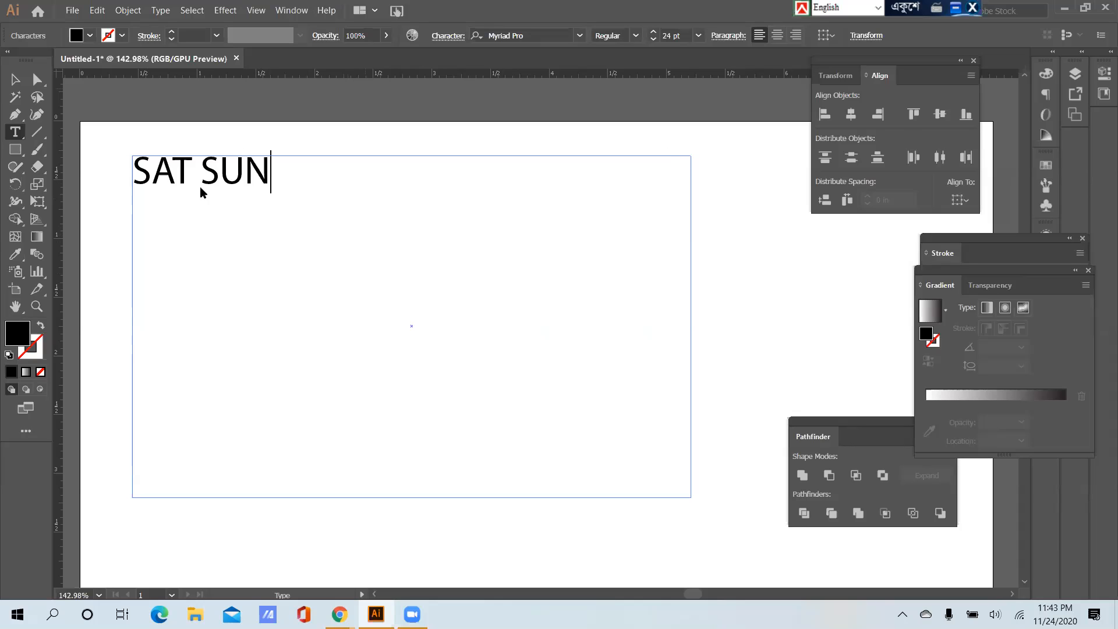
Divide the text frame into 6 rows and 7 columns in the area-type options, with the preview enabled
left_click(160, 10)
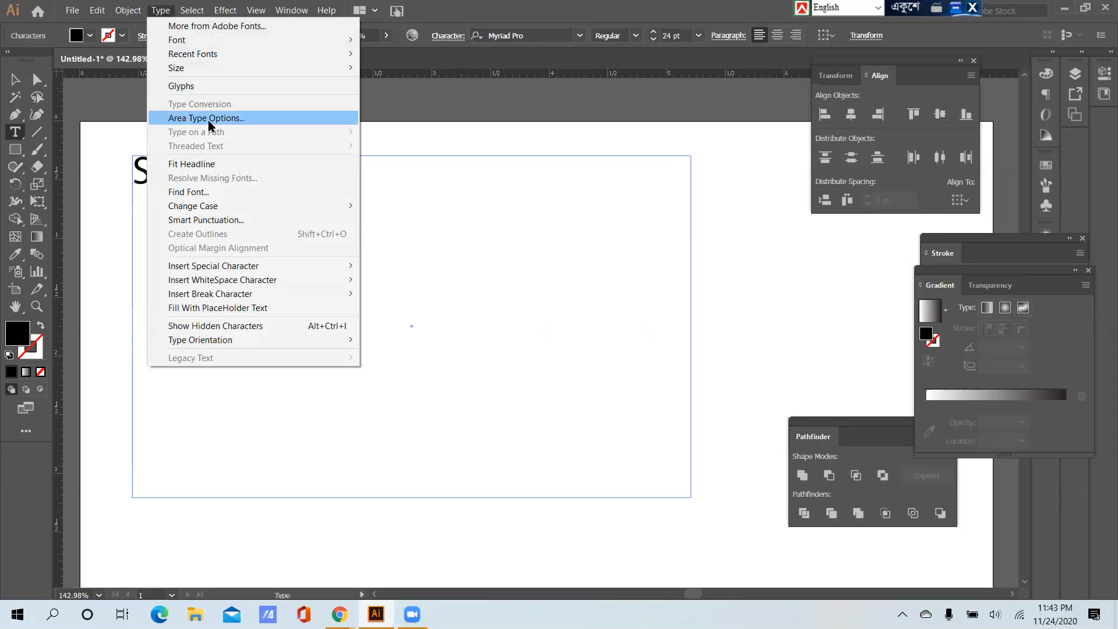
left_click(209, 123)
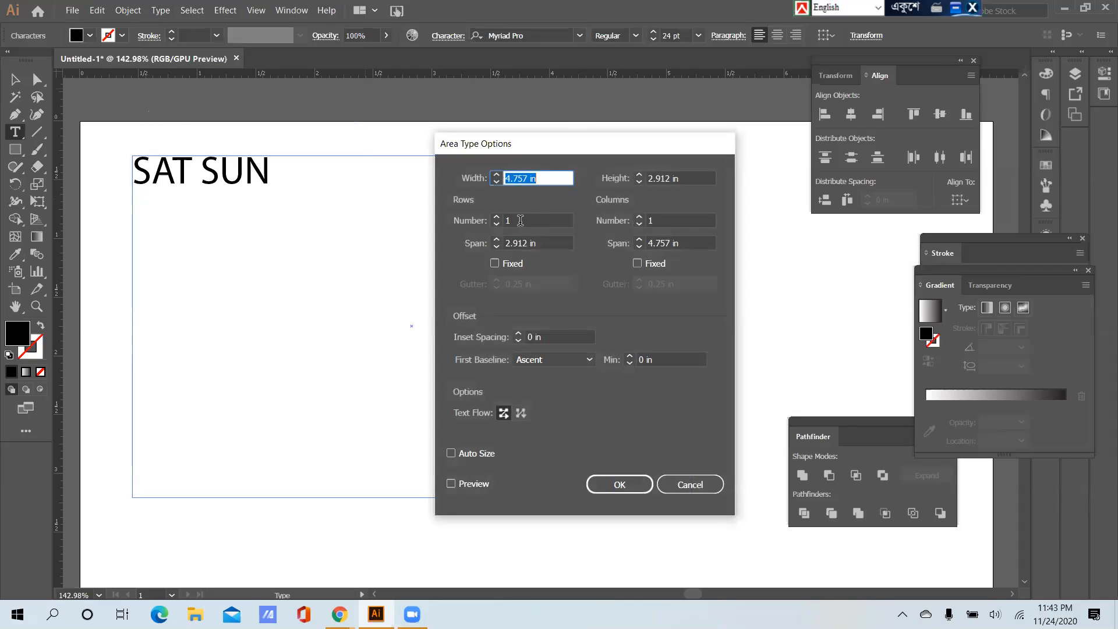
left_click(520, 221)
left_click_drag(520, 221, 506, 222)
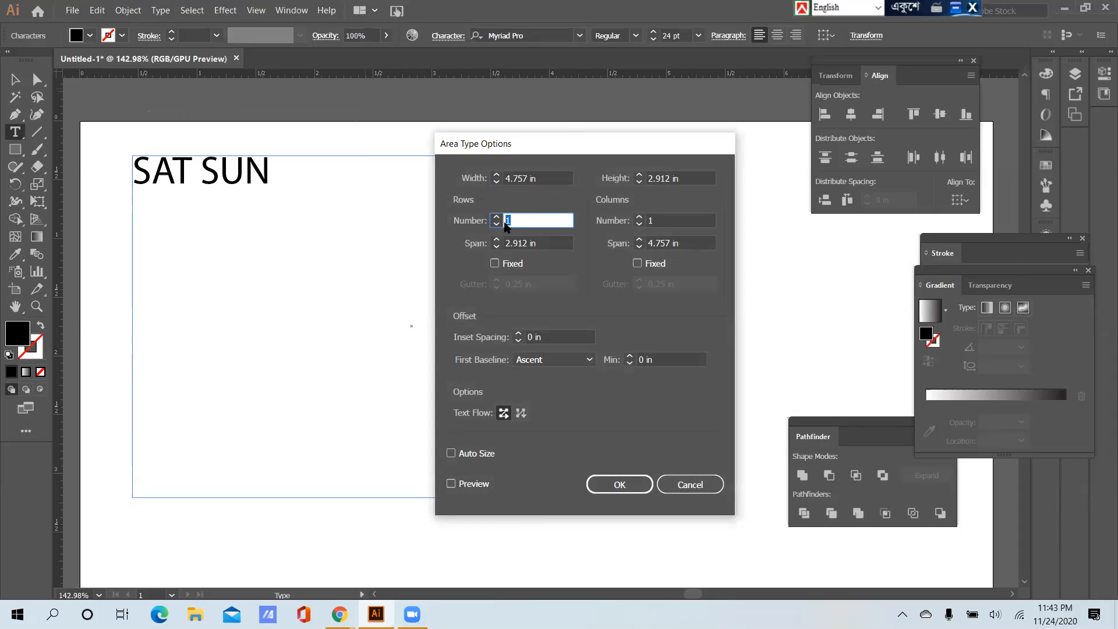
type("7")
left_click(661, 219)
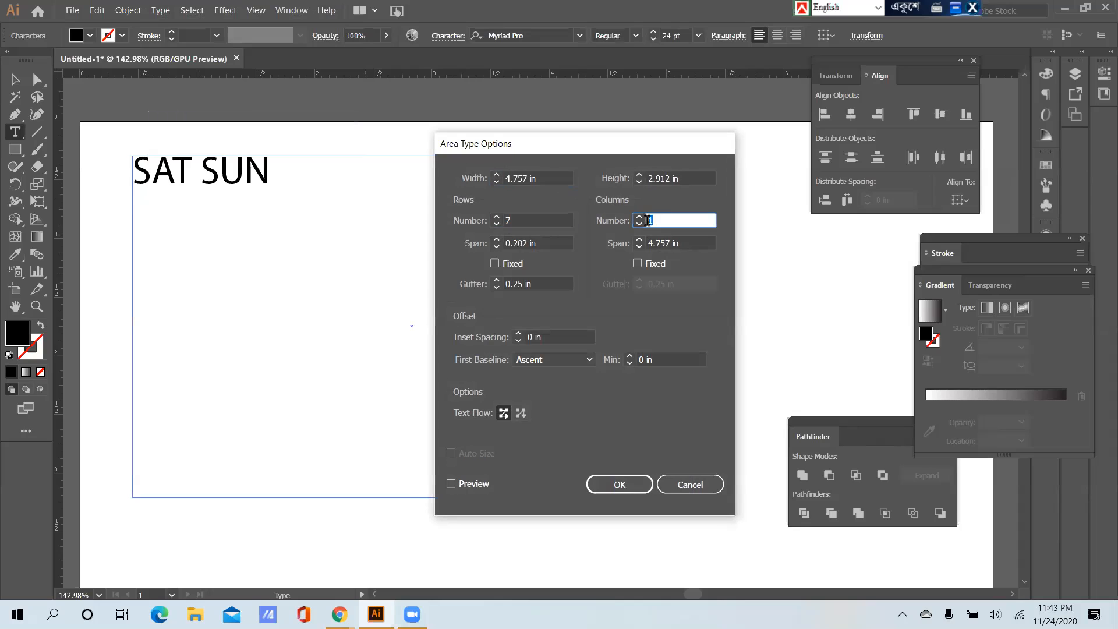
type("6")
double_click(515, 224)
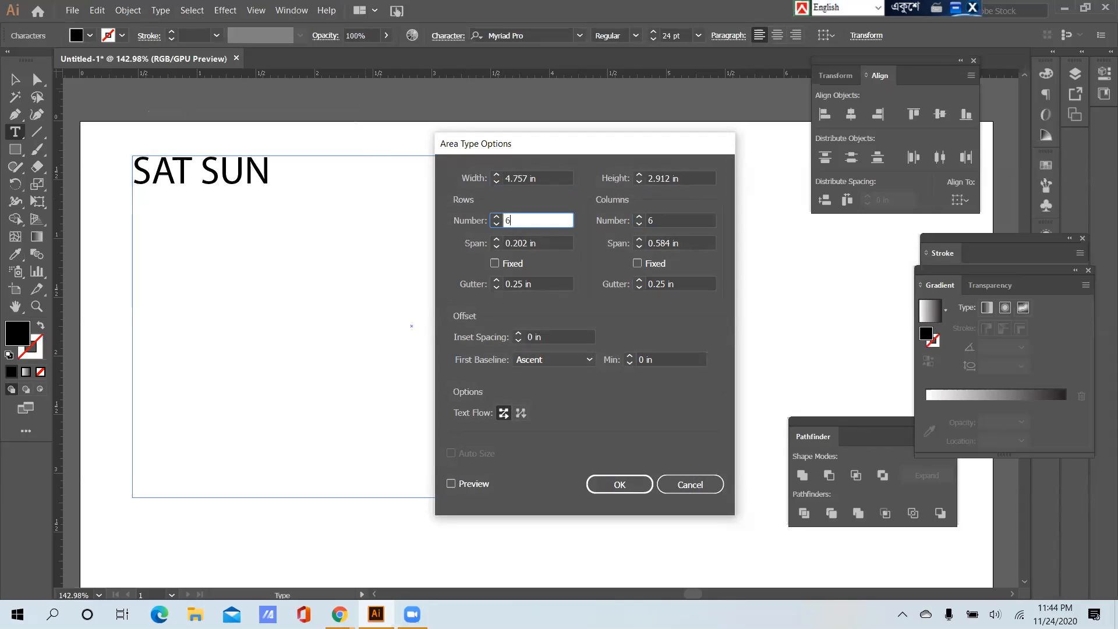
left_click(681, 221)
double_click(649, 221)
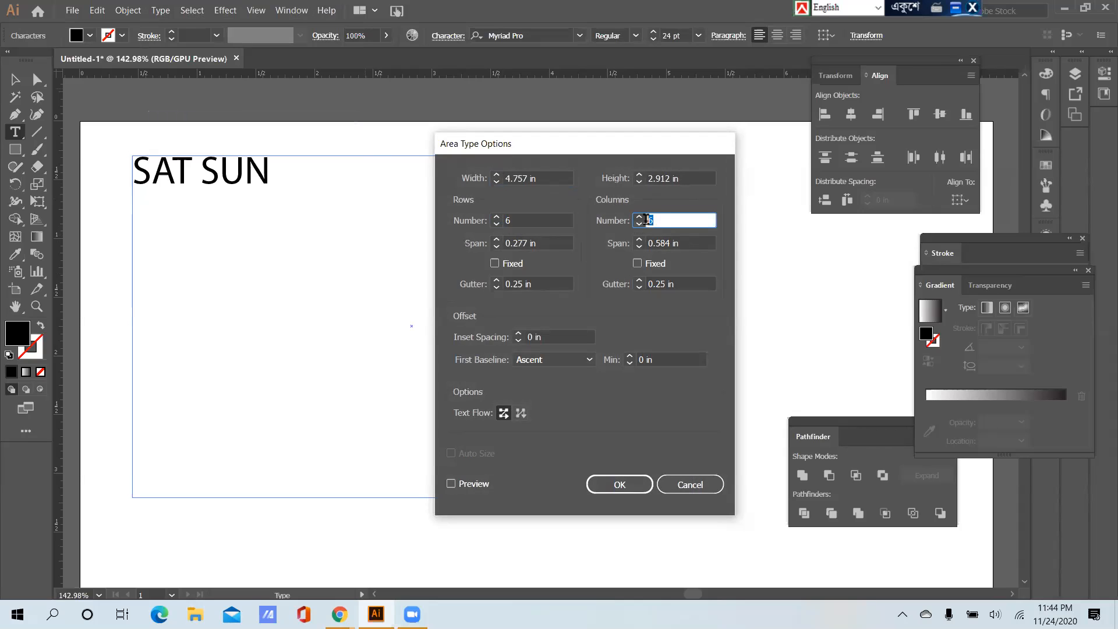
type("7")
left_click(451, 483)
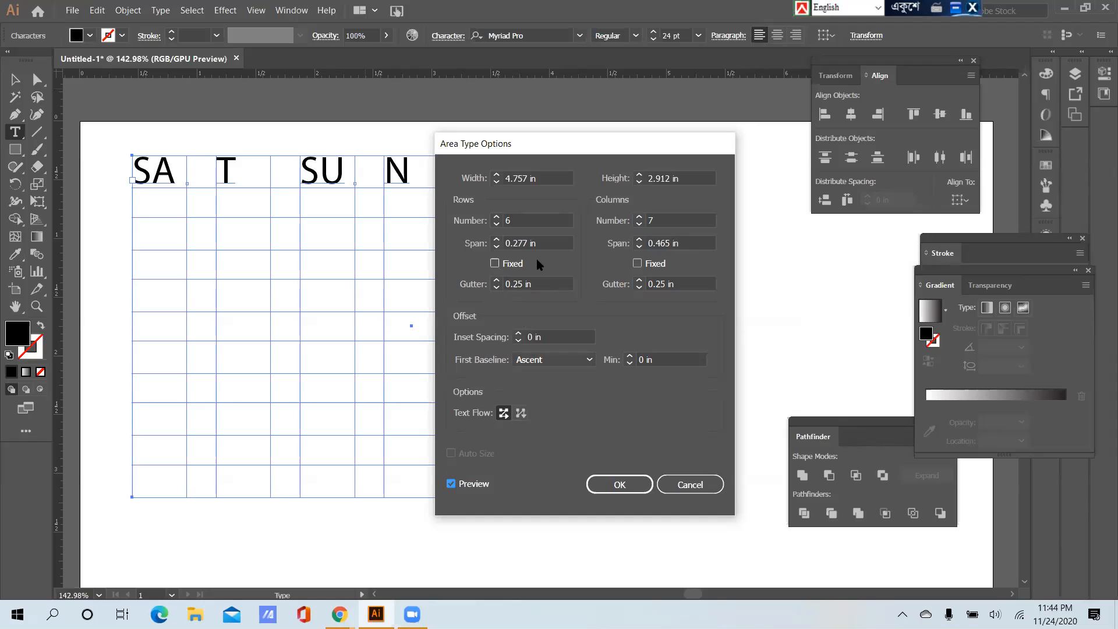
Reduce both the row and column gutters to 0.188 in and apply the area-type options
left_click(496, 287)
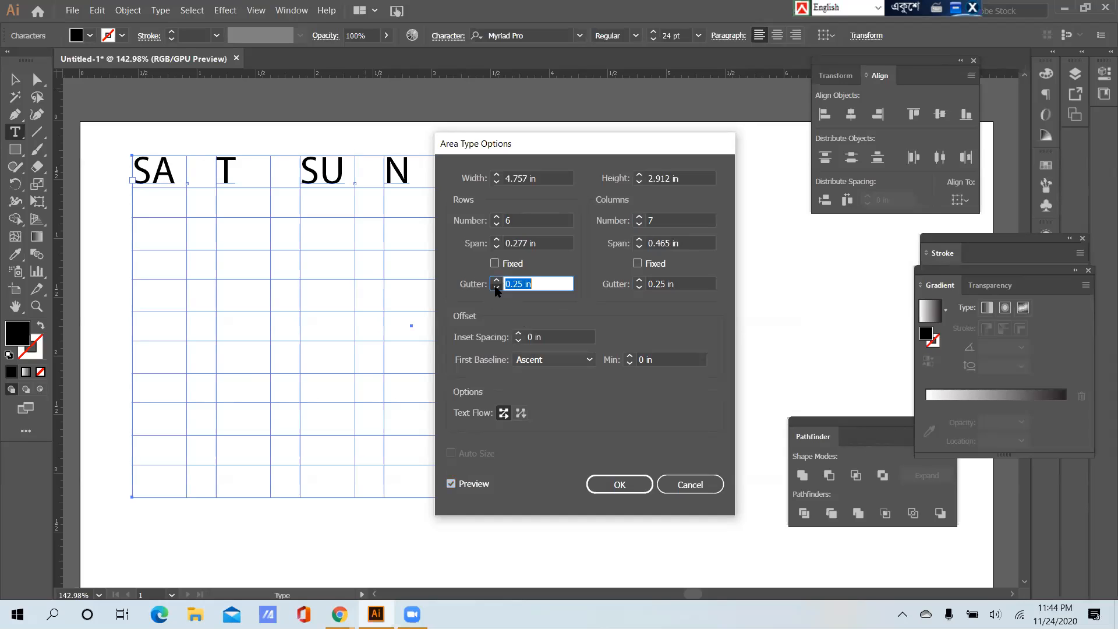
left_click(638, 288)
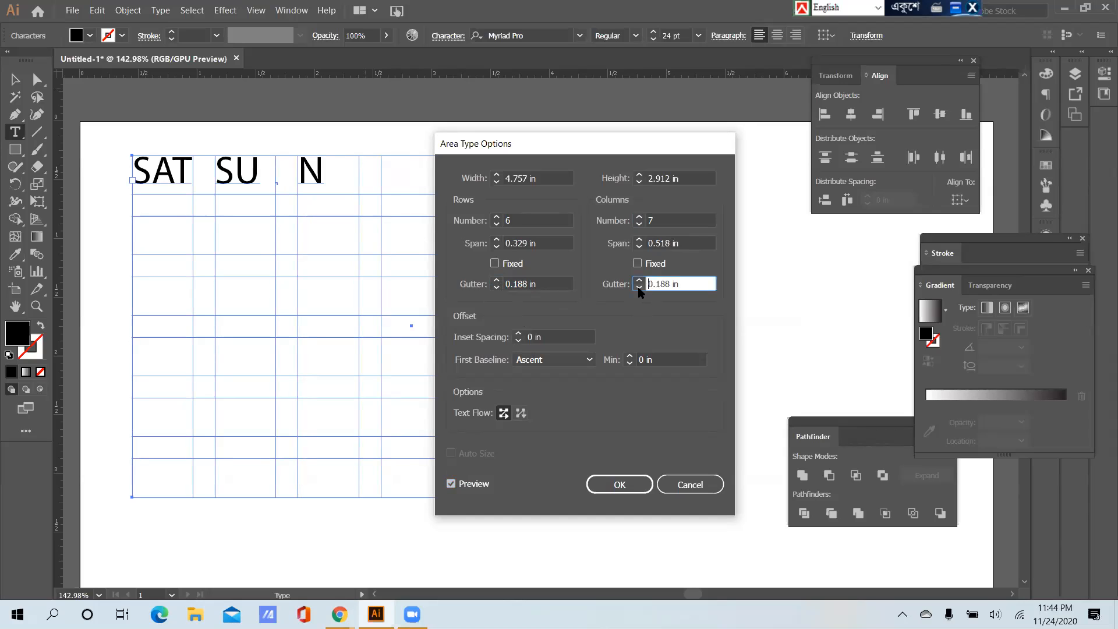
left_click(619, 484)
Try to place the text cursor after the N in the first row, and clear the stray placeholder text
left_click(330, 174)
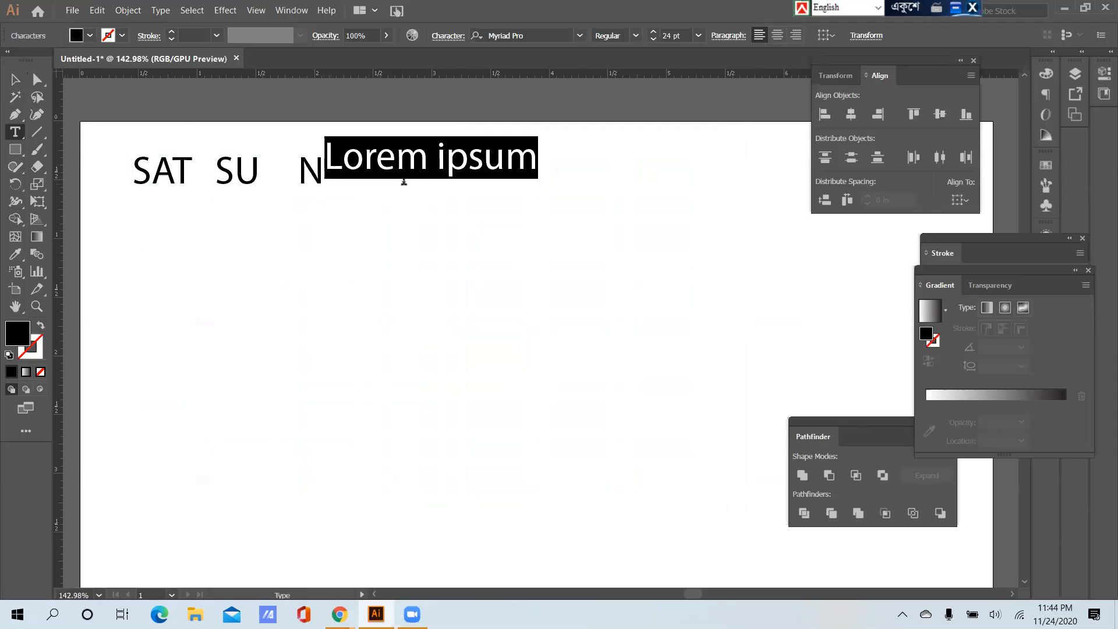
key("BackSpace")
left_click(15, 79)
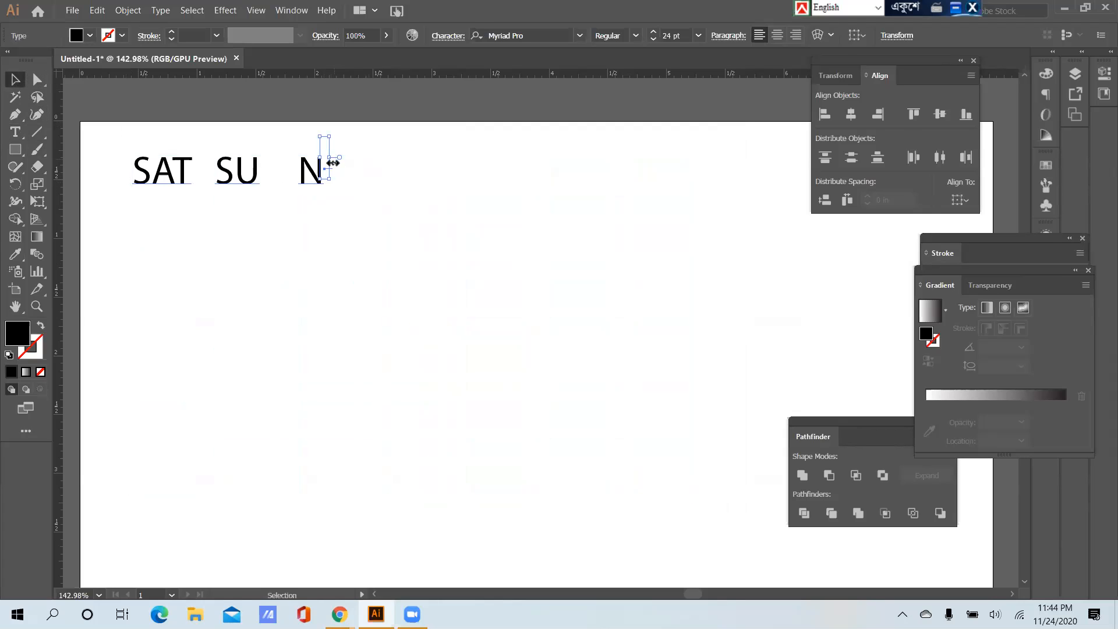
left_click(343, 168)
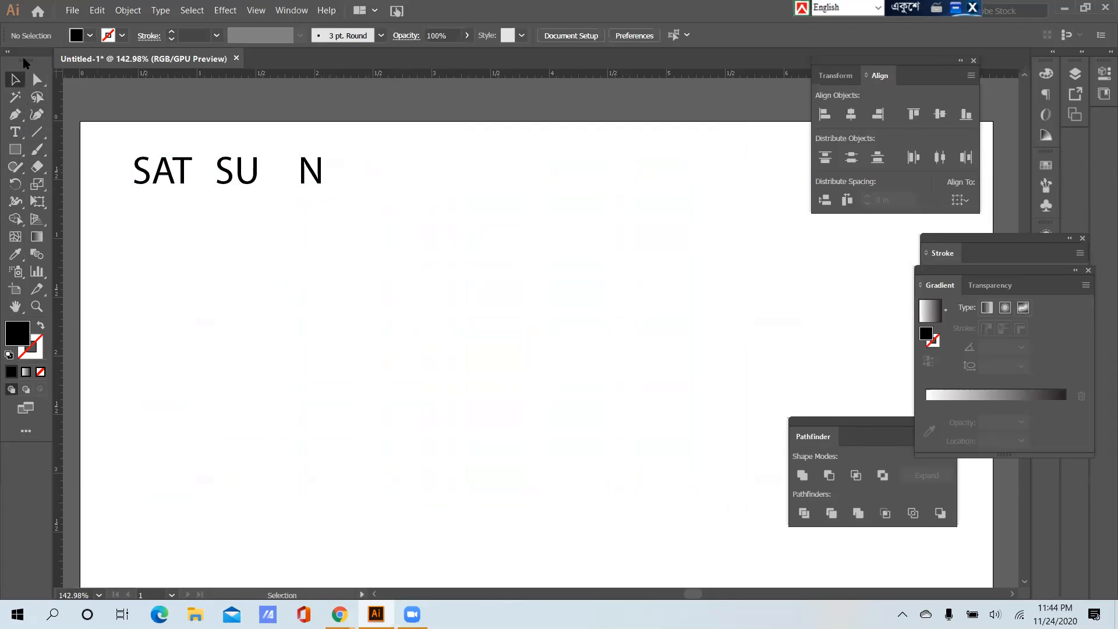
Fill the text frame's cells from the third column through the end of the second row with EEE placeholder text
left_click(186, 176)
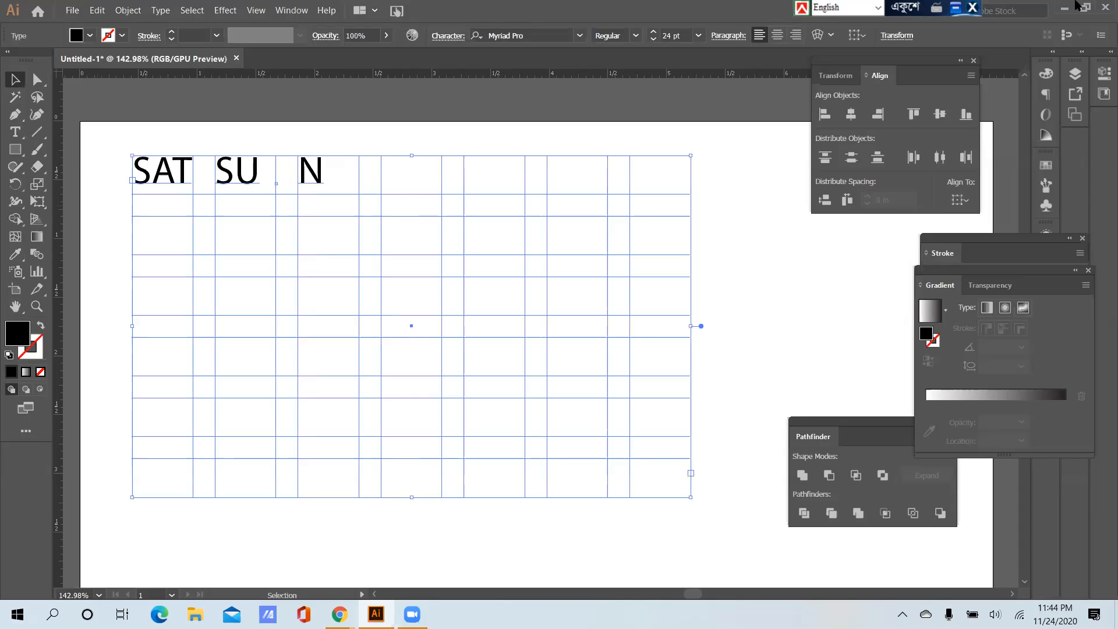
key("t")
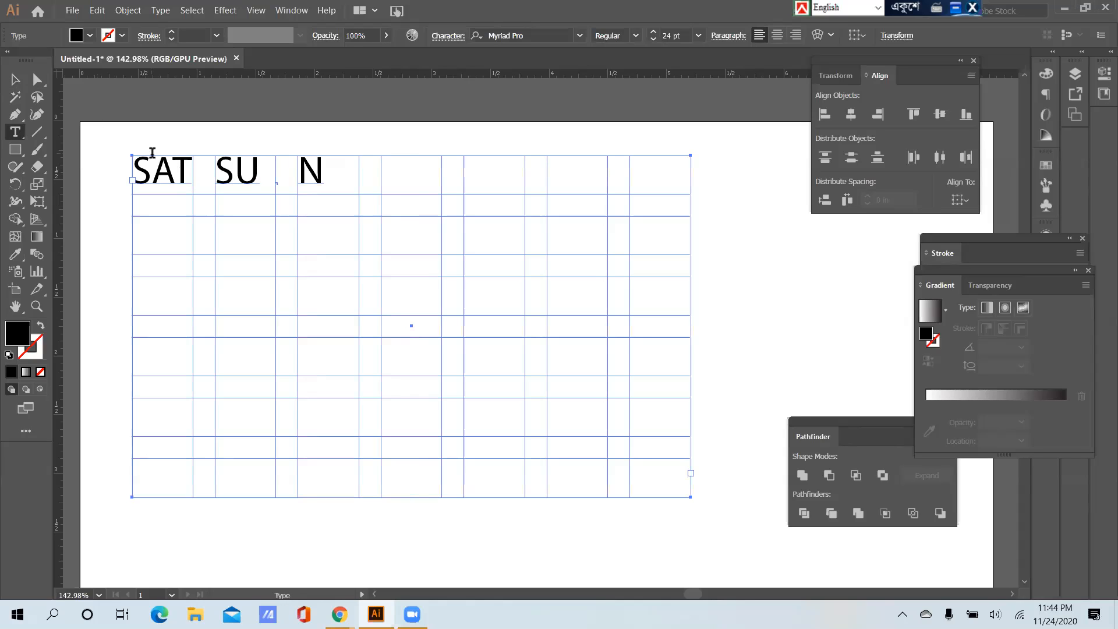
left_click(321, 170)
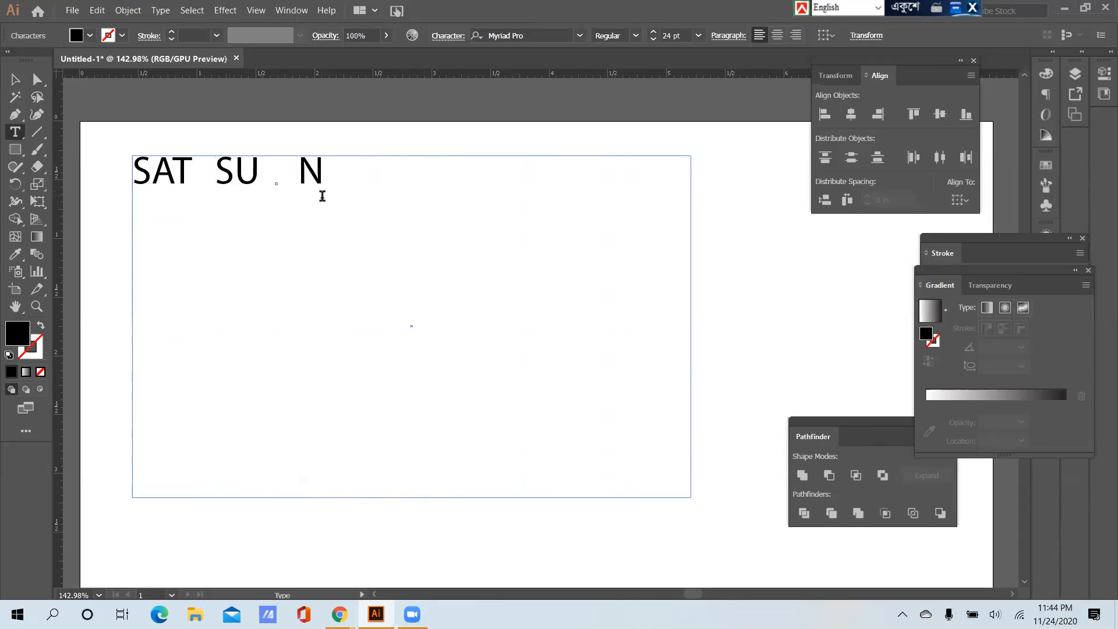
type("E\tEEE\tEEE\tEEE\tEEE\tEEE\tE")
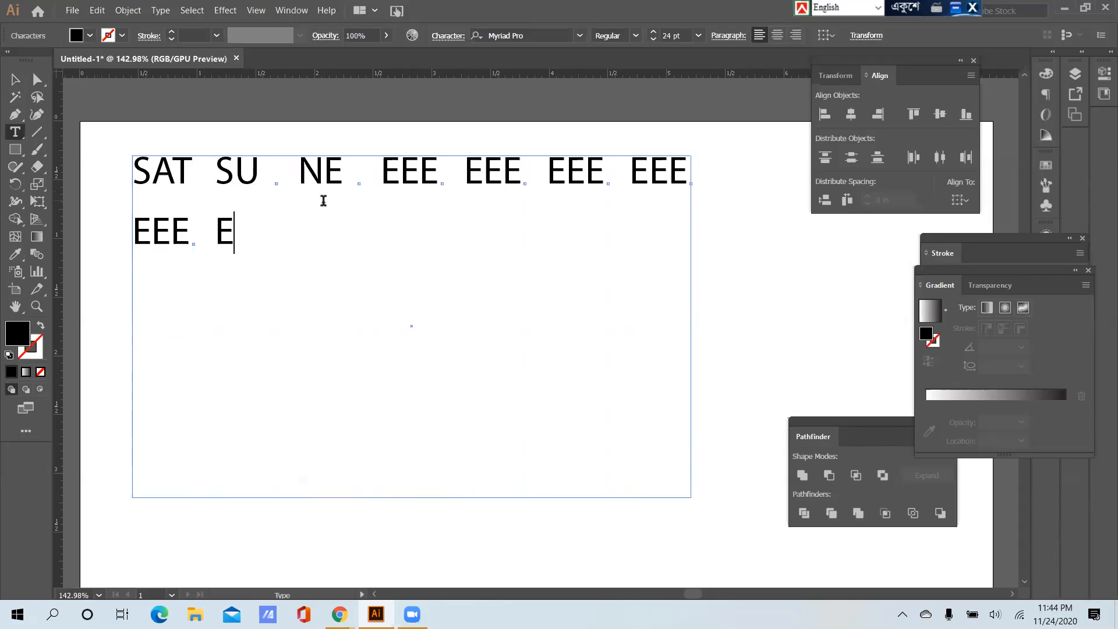
type("EE\tEEE\tEEE\tEEE\tEEE\tEEE")
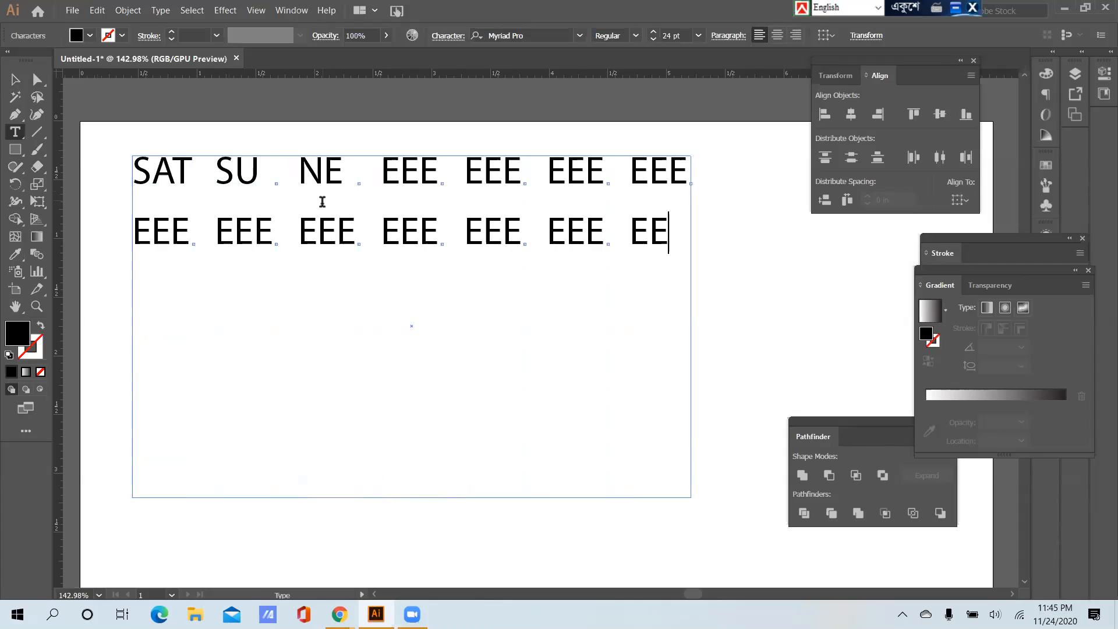
Center-align the text in the grid frame and set its font size to 14 pt
left_click(15, 79)
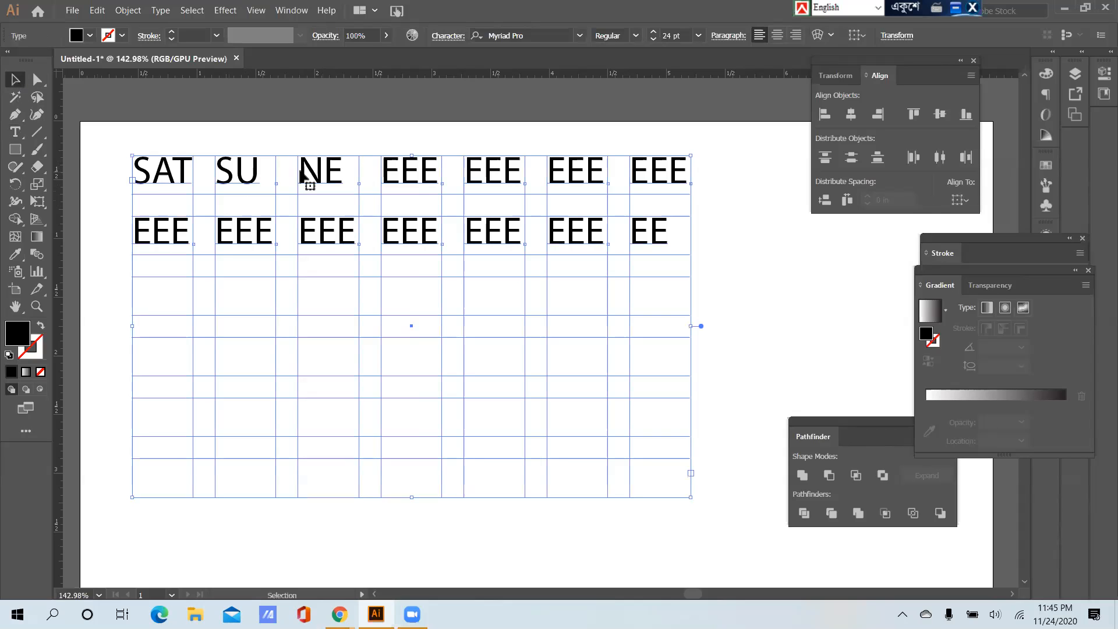
left_click(15, 132)
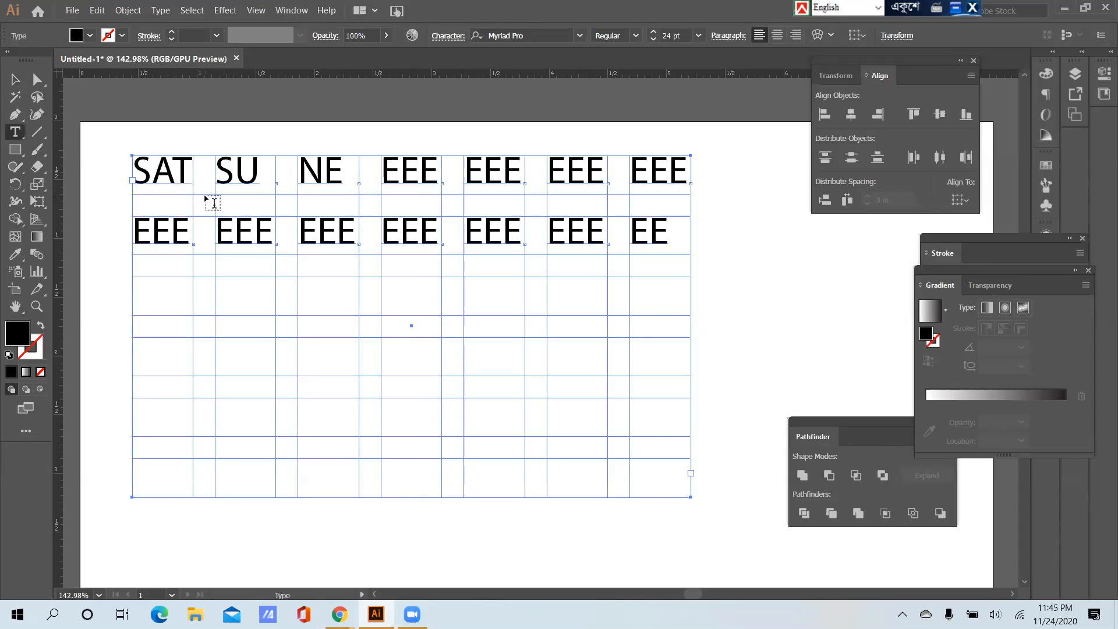
left_click(152, 171)
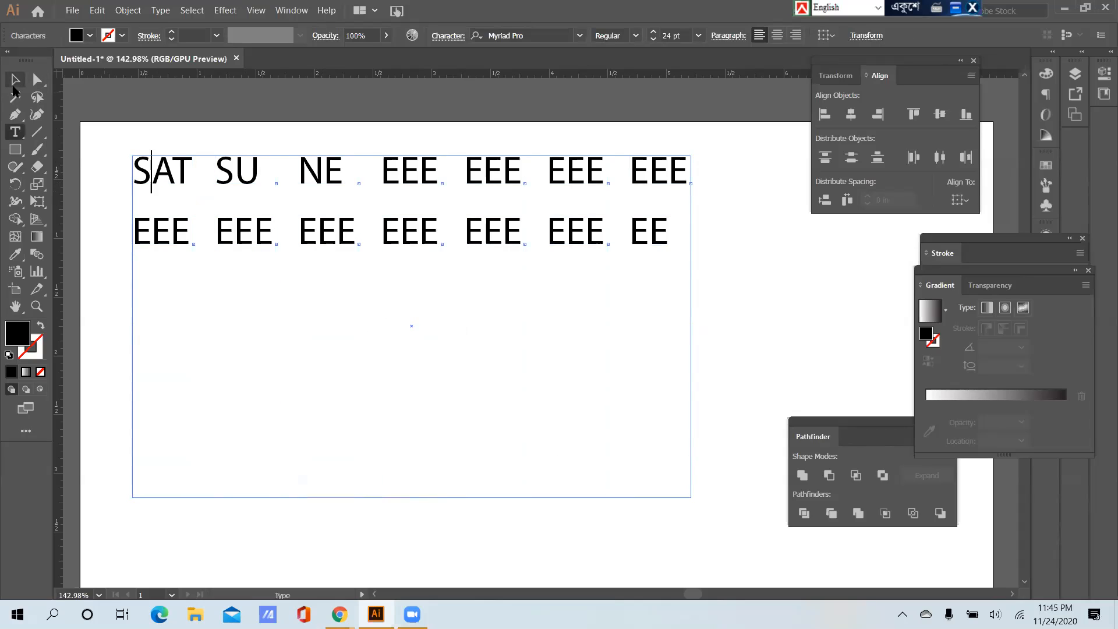
left_click(14, 85)
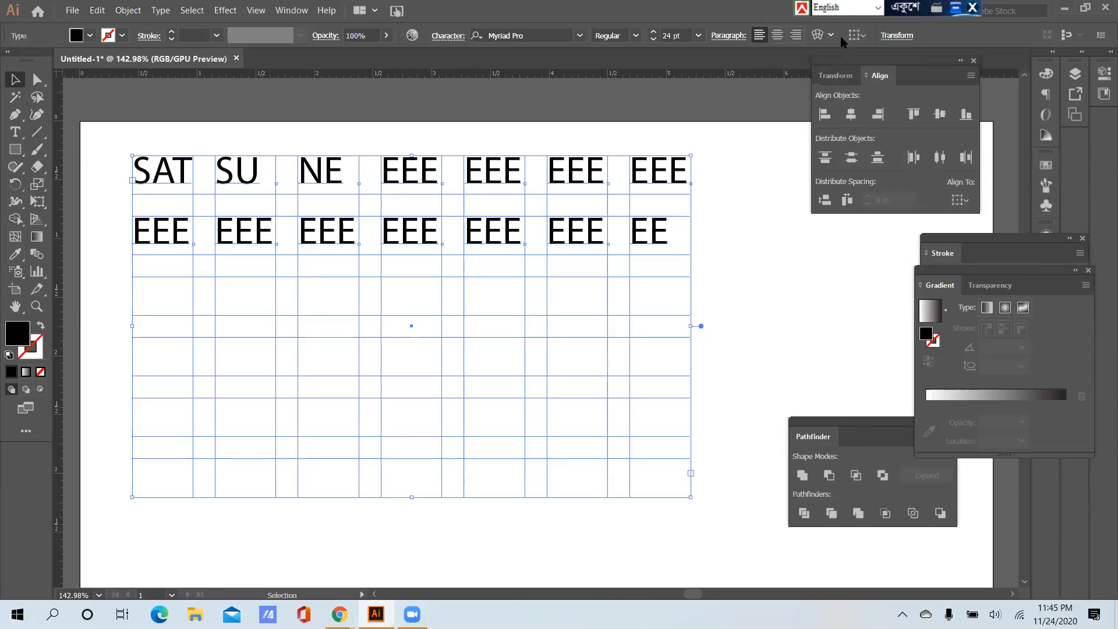
left_click(728, 35)
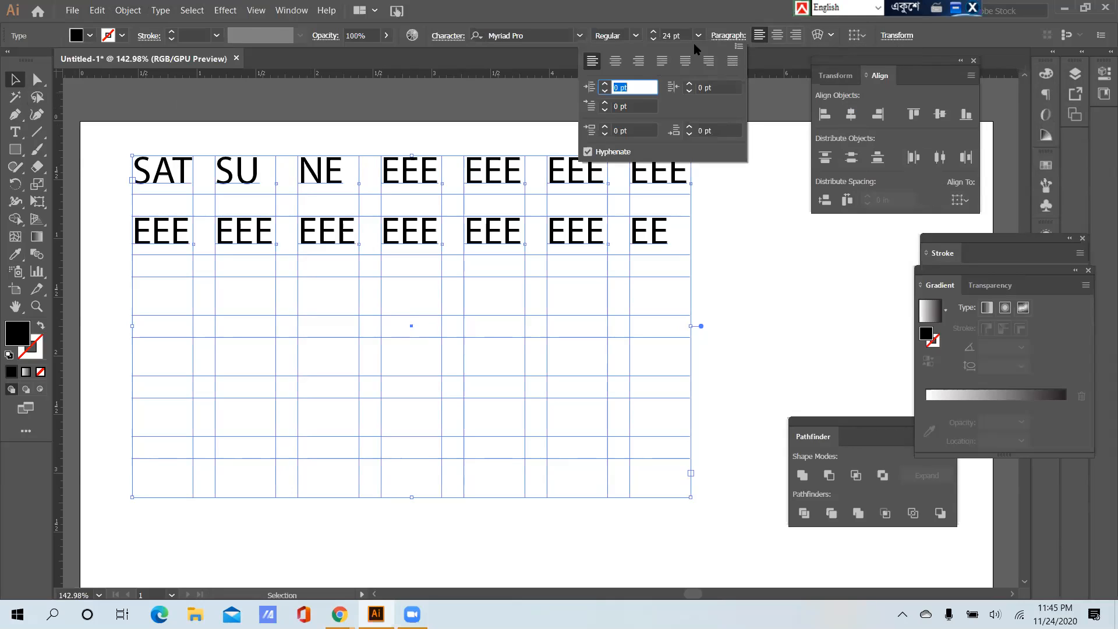
left_click(616, 61)
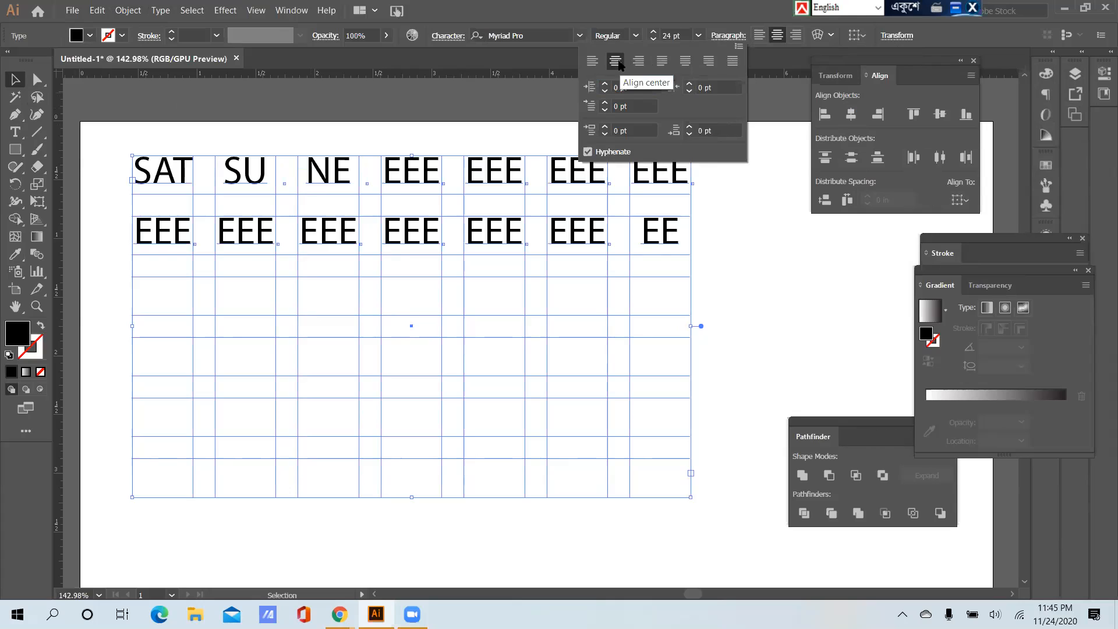
left_click(553, 59)
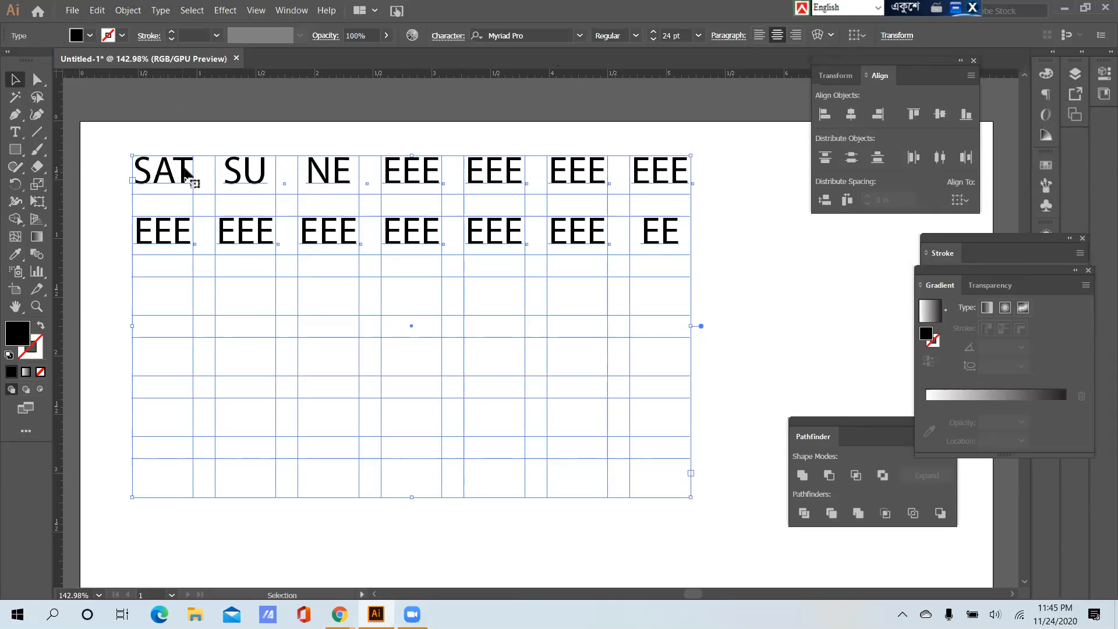
left_click(698, 35)
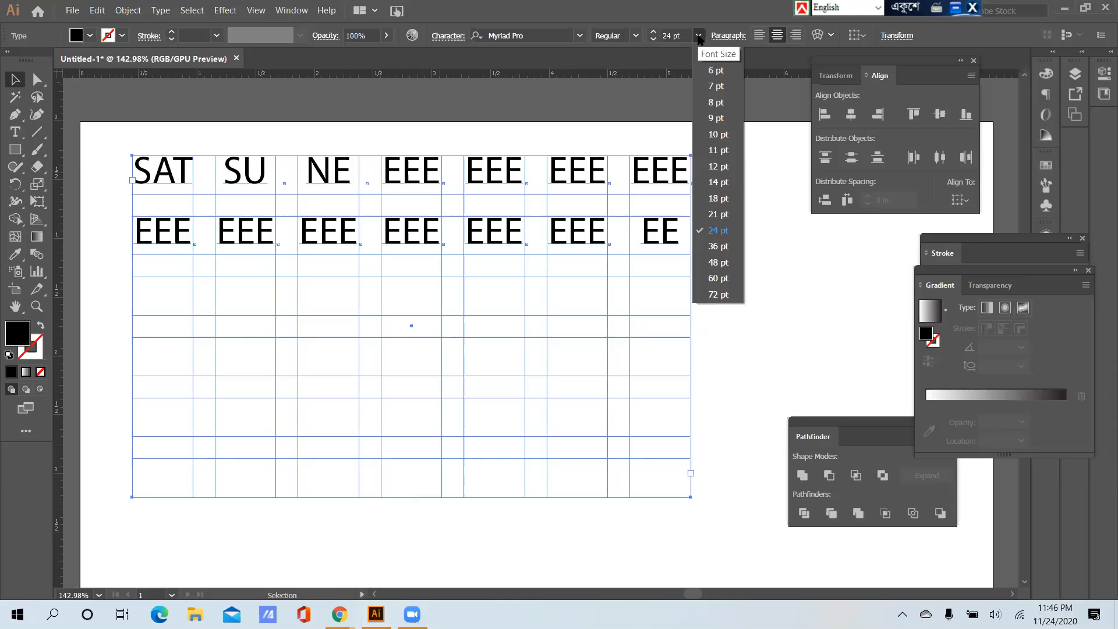
left_click(720, 182)
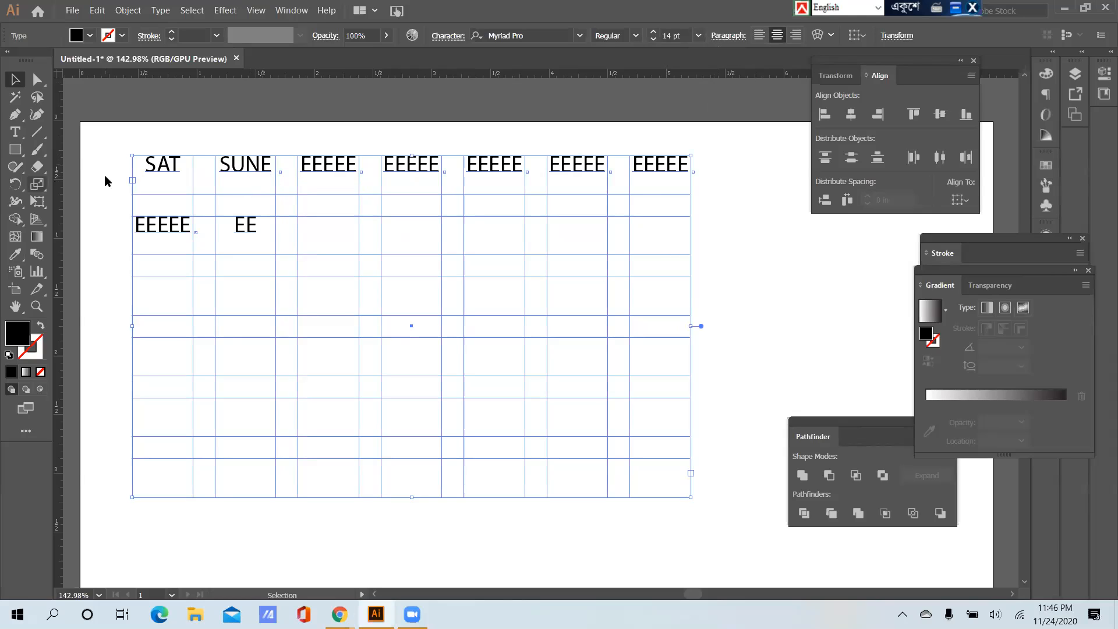
Delete all the placeholder text from the grid text frame
left_click(17, 134)
left_click(260, 167)
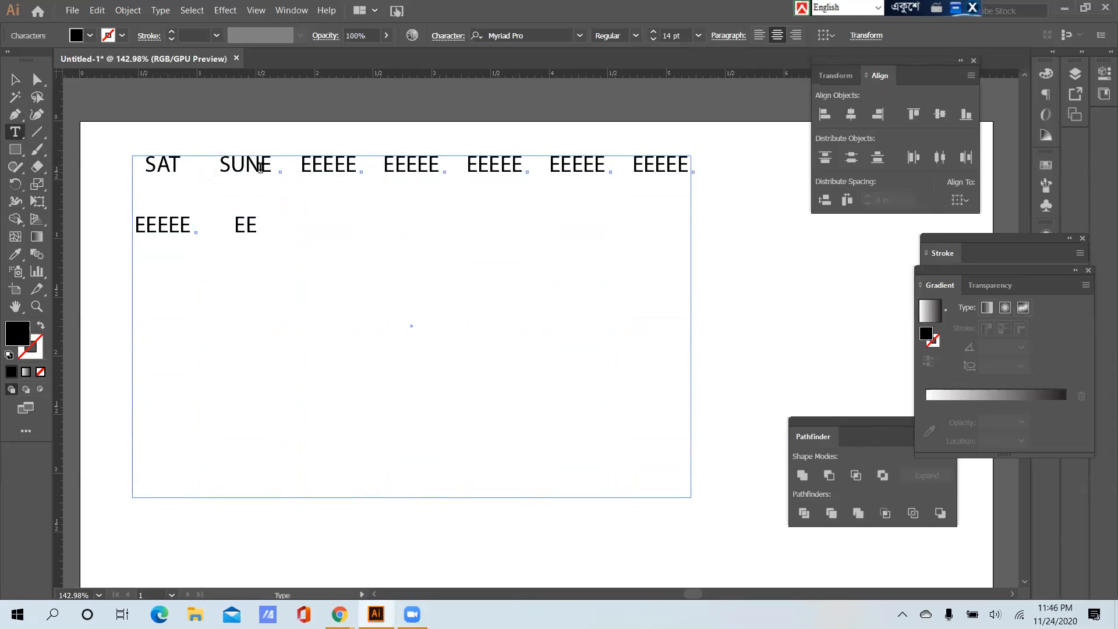
key("BackSpace")
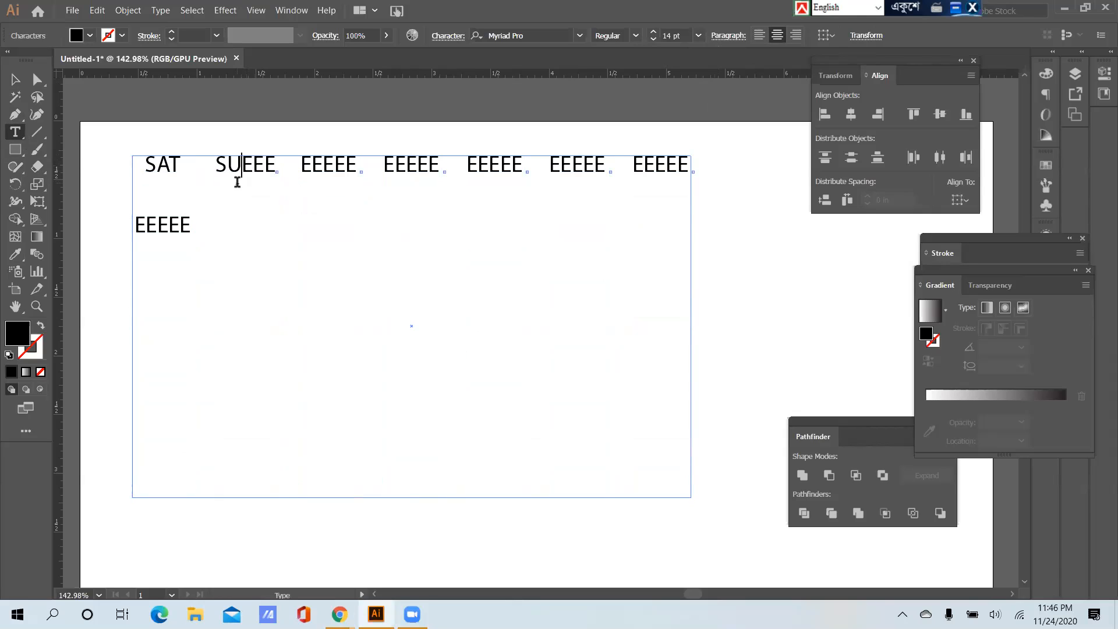
key("Delete")
key("Delete")
key("Delete")
key("Delete")
key("Delete")
key("Delete")
key("ctrl+a")
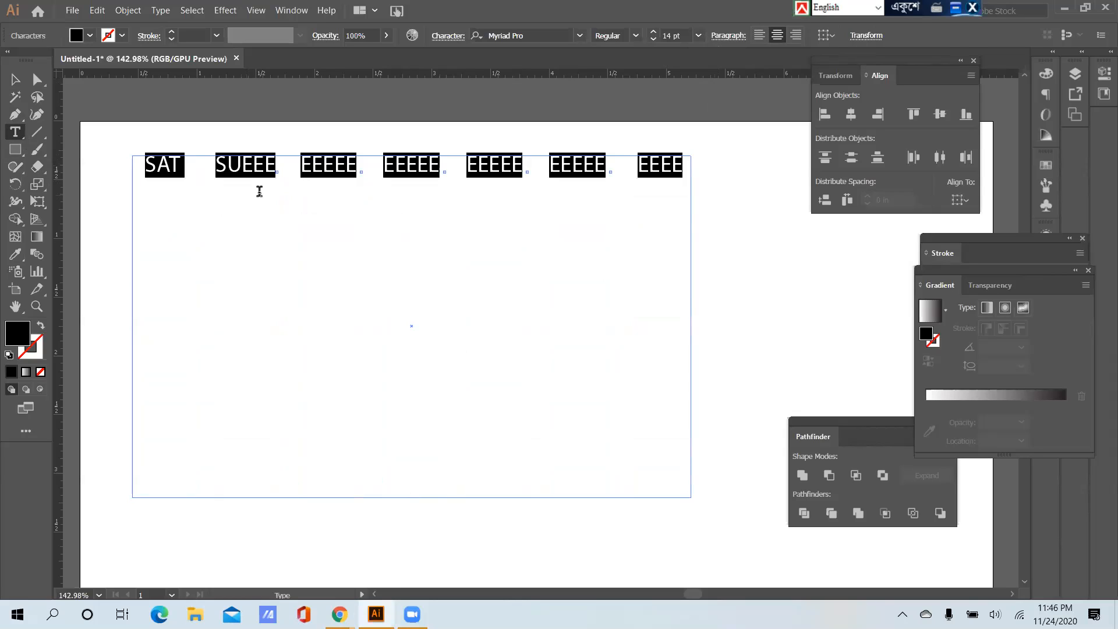
key("Delete")
Enter the weekday headings SUN, MON, TUE and WED in the first four cells of the first row
type("SSUN")
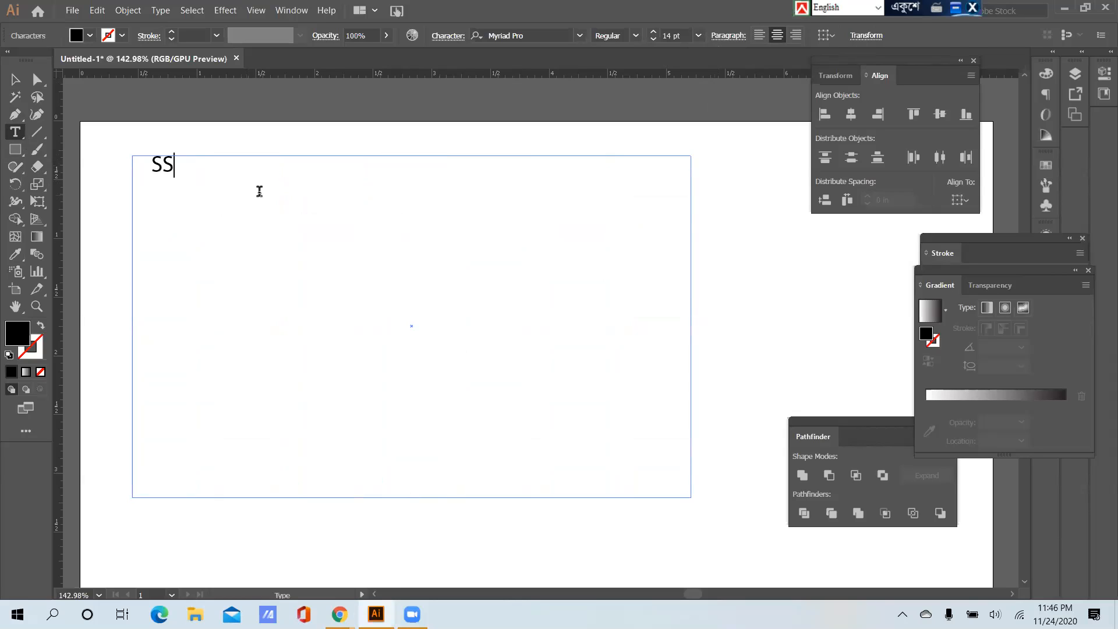
key("BackSpace")
key("BackSpace")
key("BackSpace")
type("UN")
key("Tab")
type("MON")
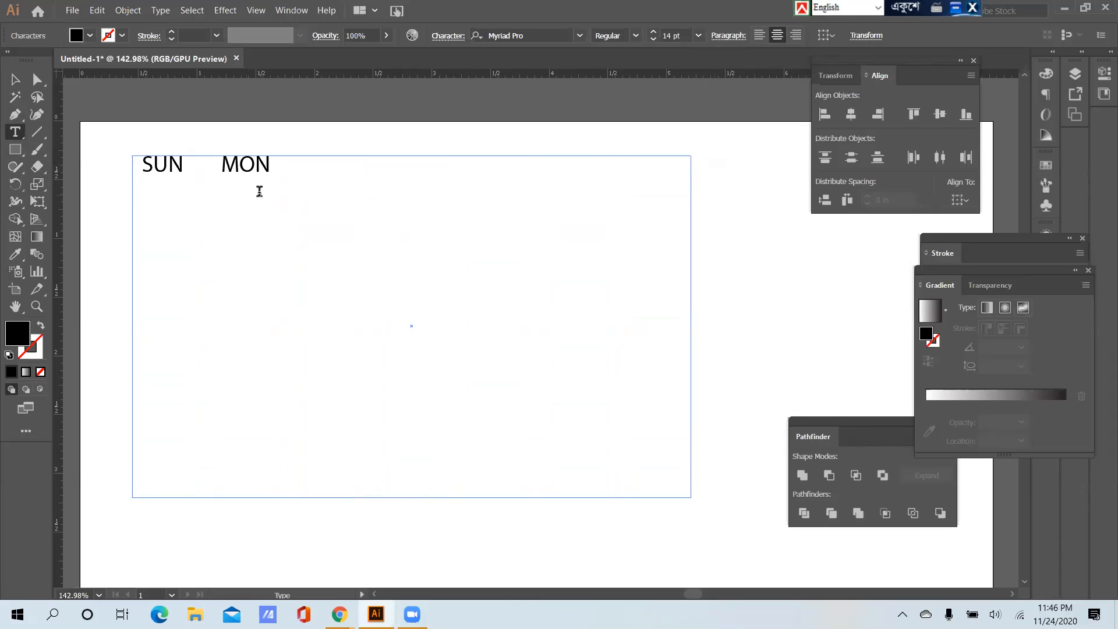
key("Tab")
type("TUE")
key("Tab")
type("WED")
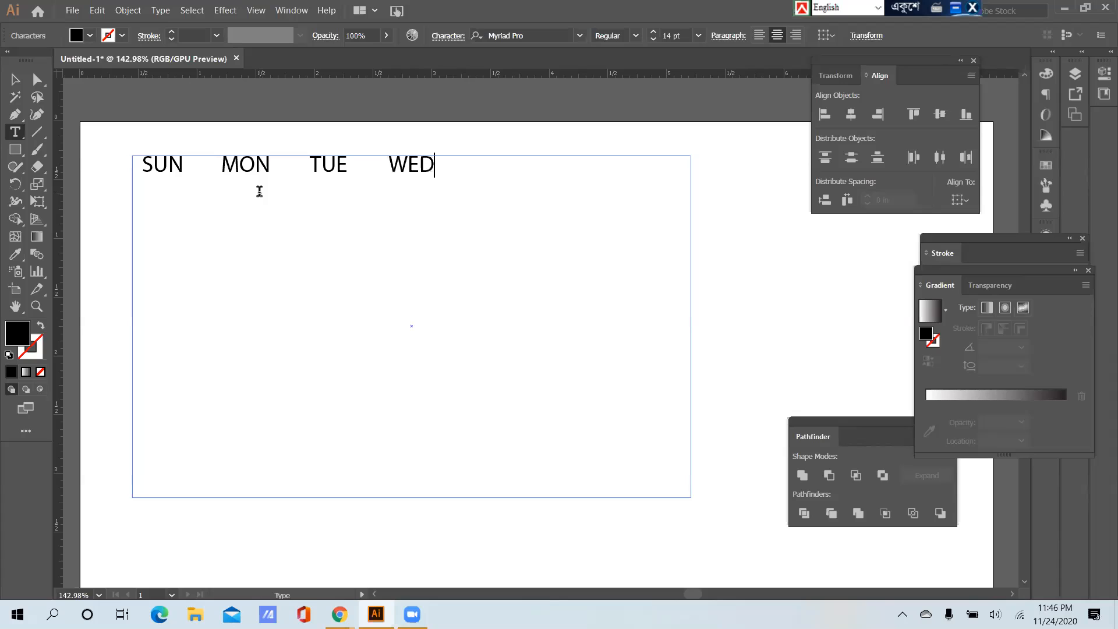
Complete the heading row with THU, FRI and SAT in the last three cells
key("Tab")
type("THU")
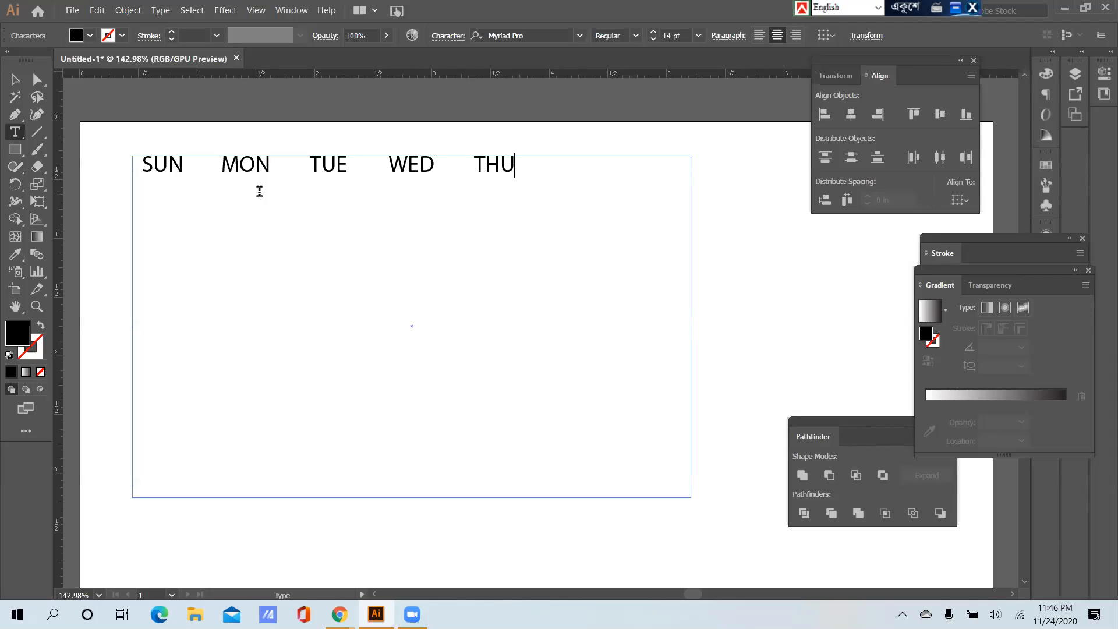
key("Tab")
type("WED")
key("Tab")
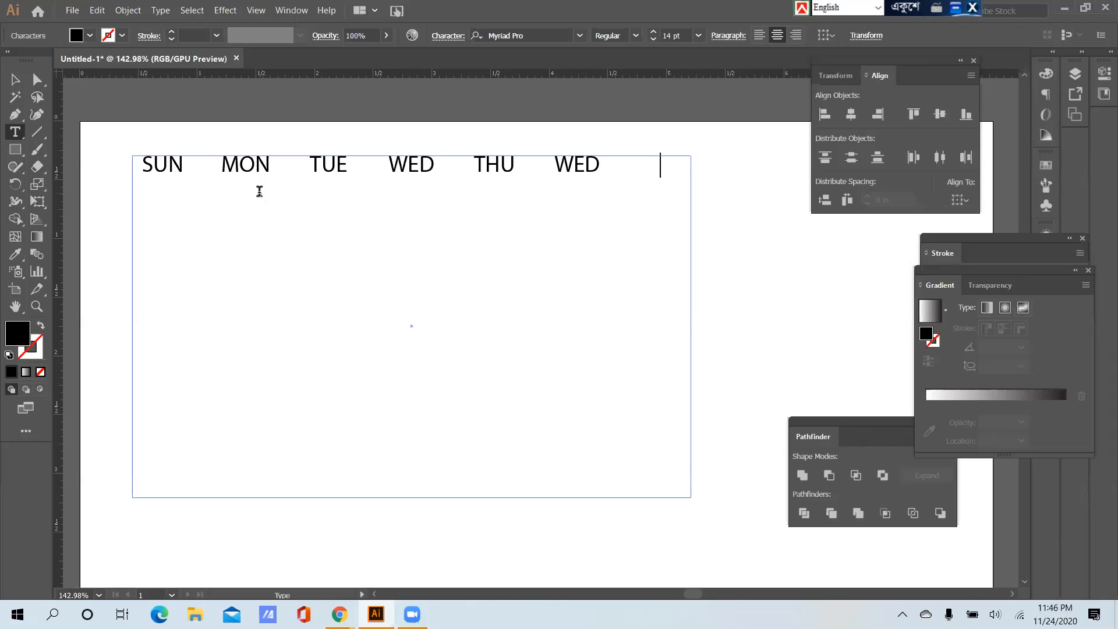
key("BackSpace")
key("BackSpace")
key("BackSpace")
key("BackSpace")
type("FRY")
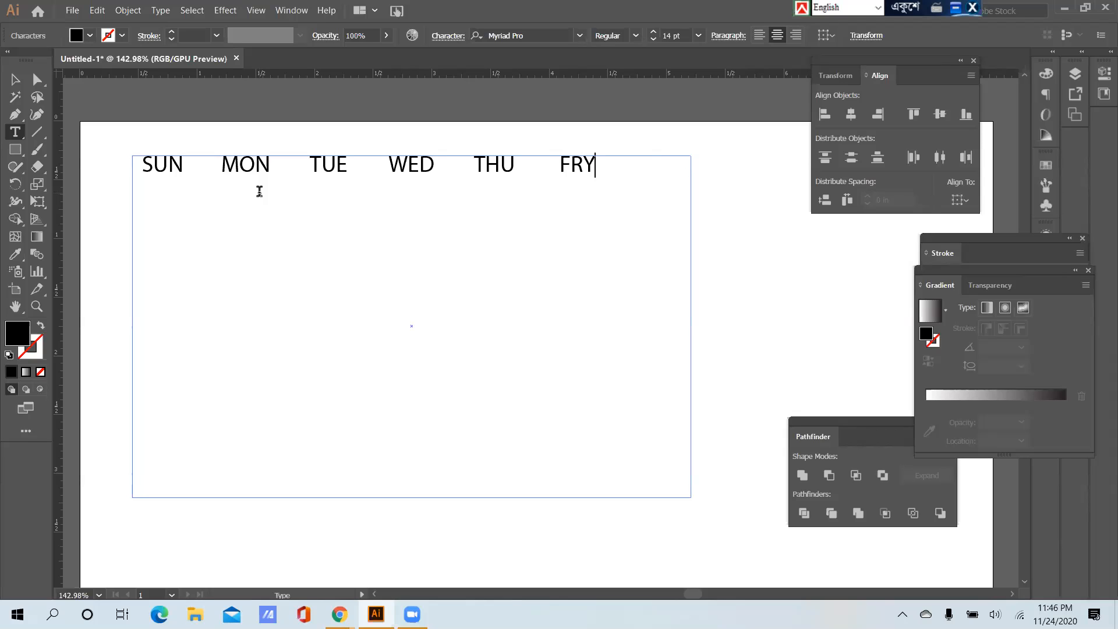
key("BackSpace")
type("I")
key("Tab")
type("SAT")
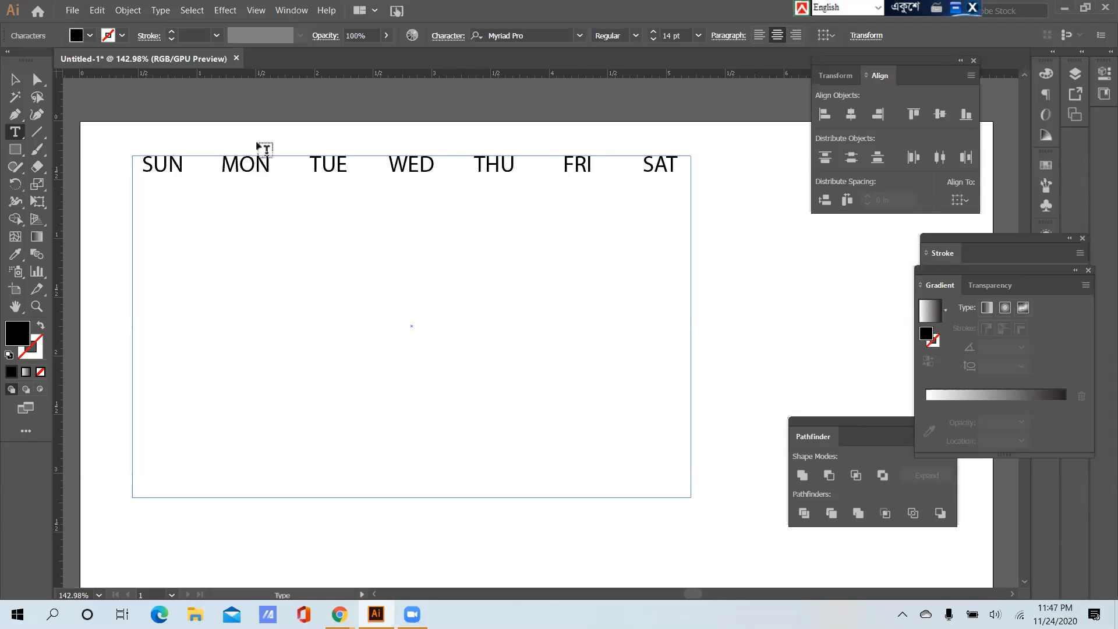
Replace the weekday text frame with a new area-type frame about 5.5 by 3.2 in and clear its placeholder text
left_click(15, 79)
key("ctrl+a")
left_click_drag(272, 242, 480, 350)
key("Delete")
key("t")
left_click_drag(138, 150, 788, 520)
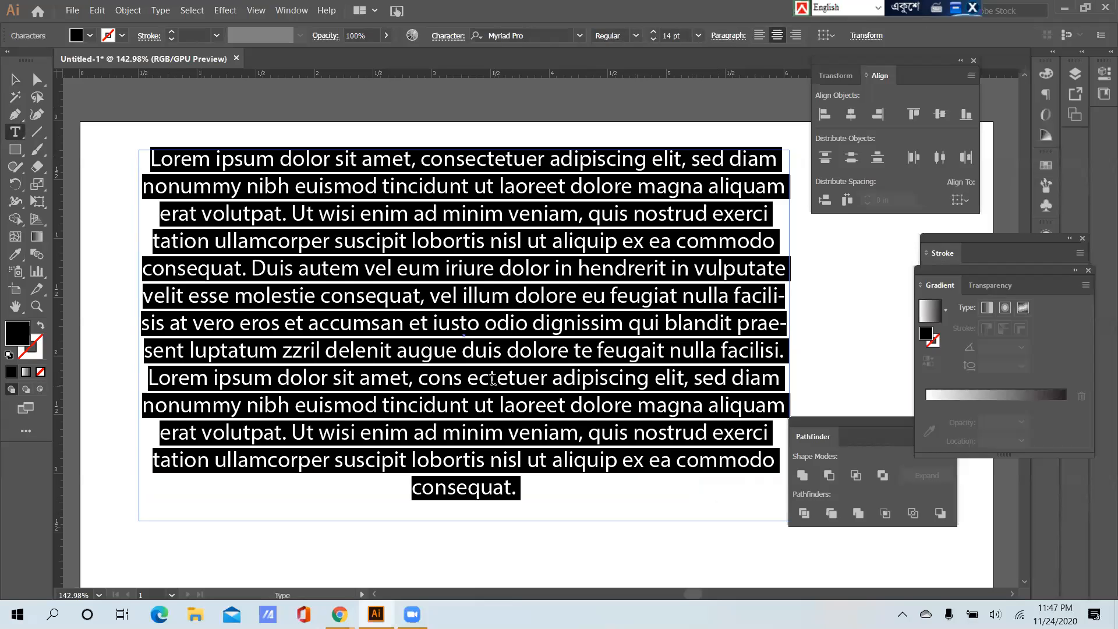
key("BackSpace")
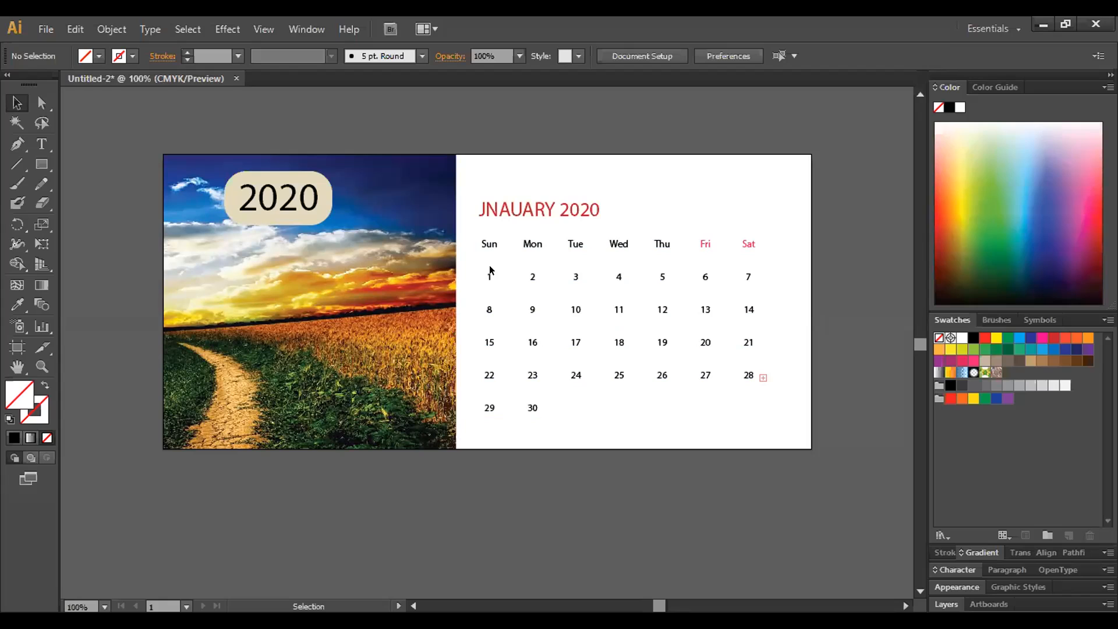
Examine the row and column grid of the date text frame in the finished 2020 calendar
left_click(701, 281)
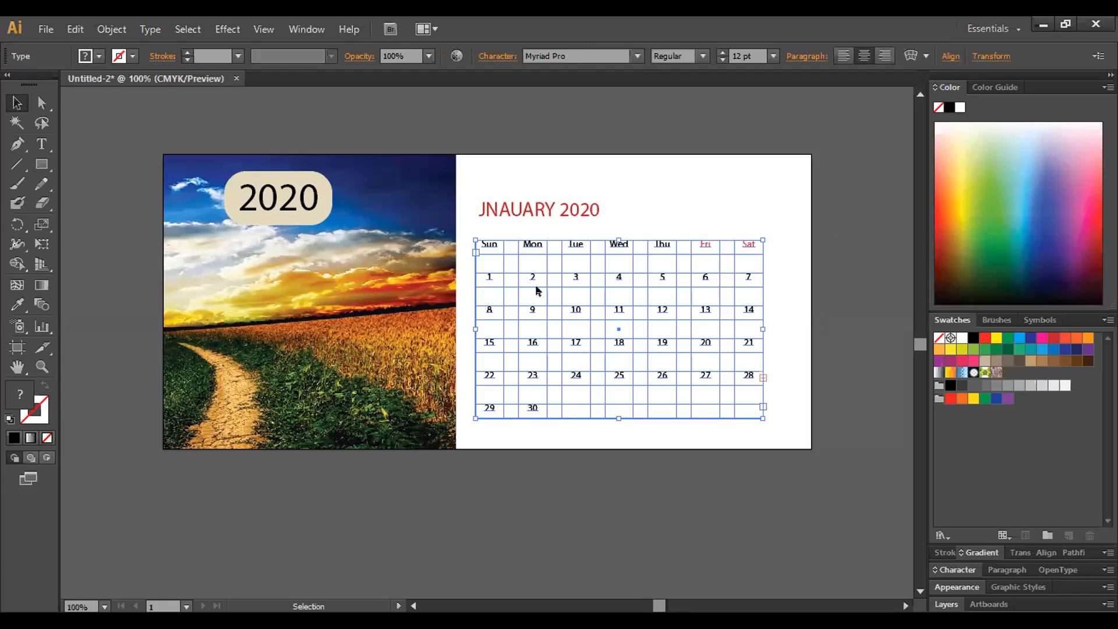
left_click(735, 505)
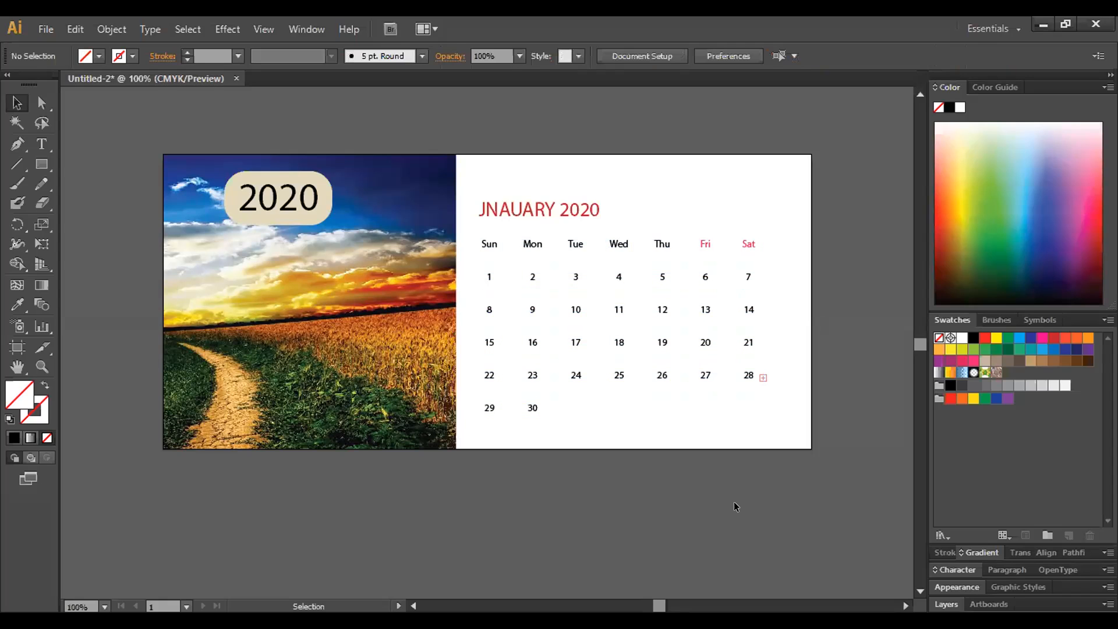
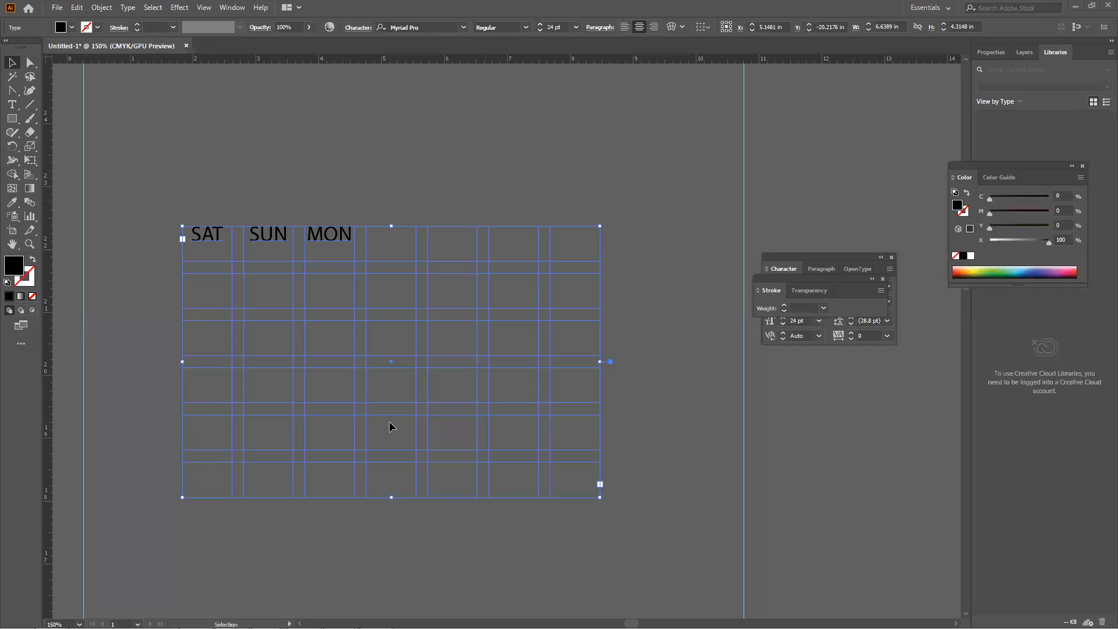
scroll(410, 233, "up", 10)
scroll(410, 232, "up", 6)
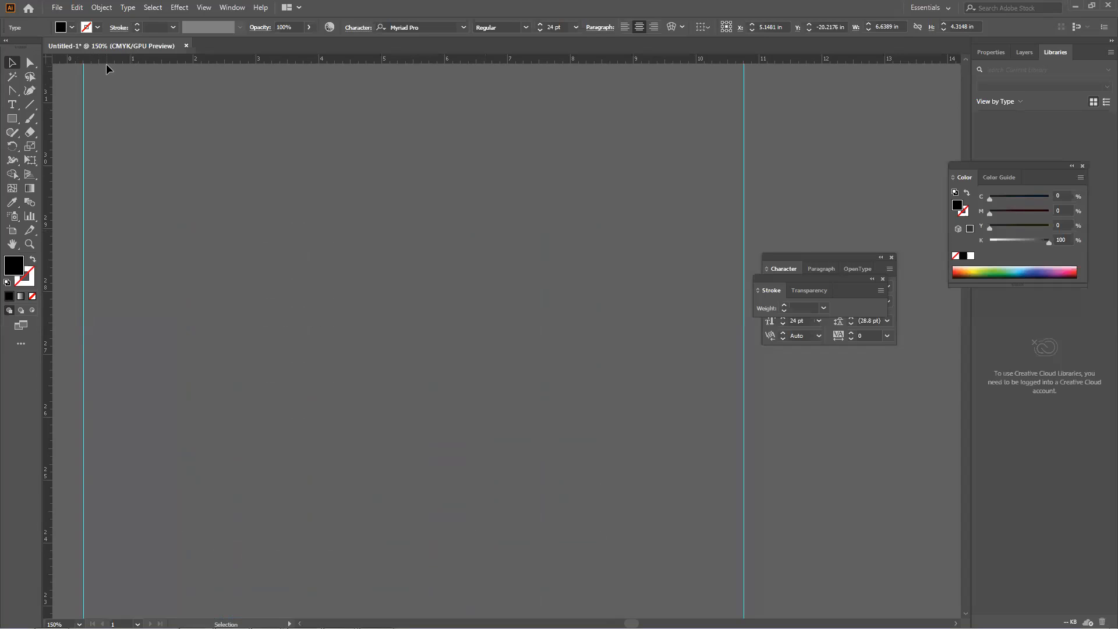
left_click(186, 46)
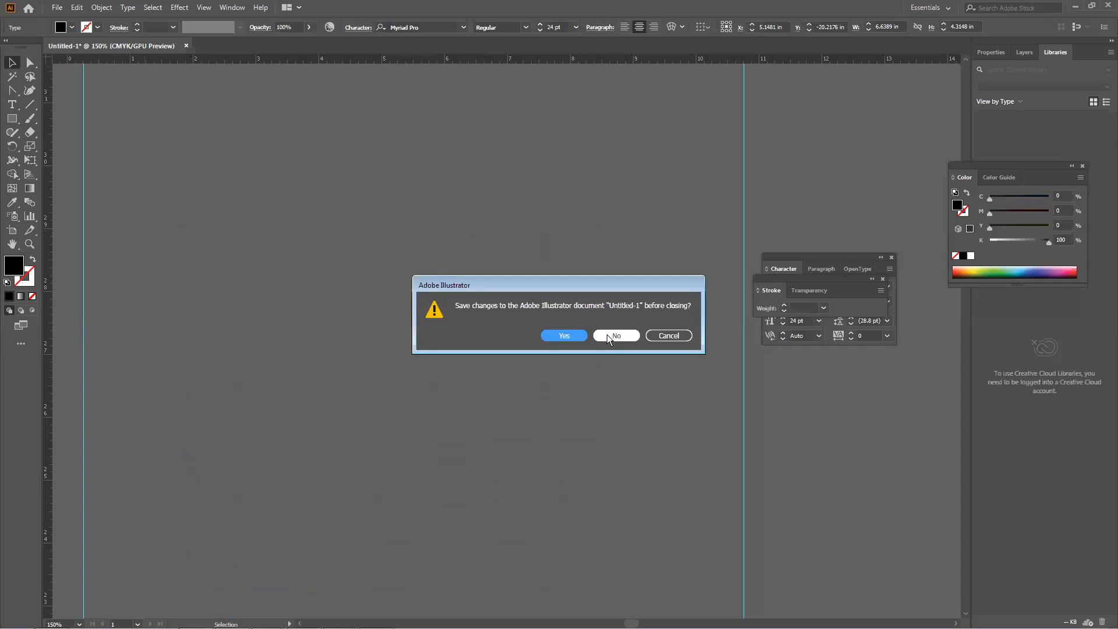
left_click(664, 334)
Delete all the artwork and guides on and around the artboard
scroll(478, 289, "down", 9)
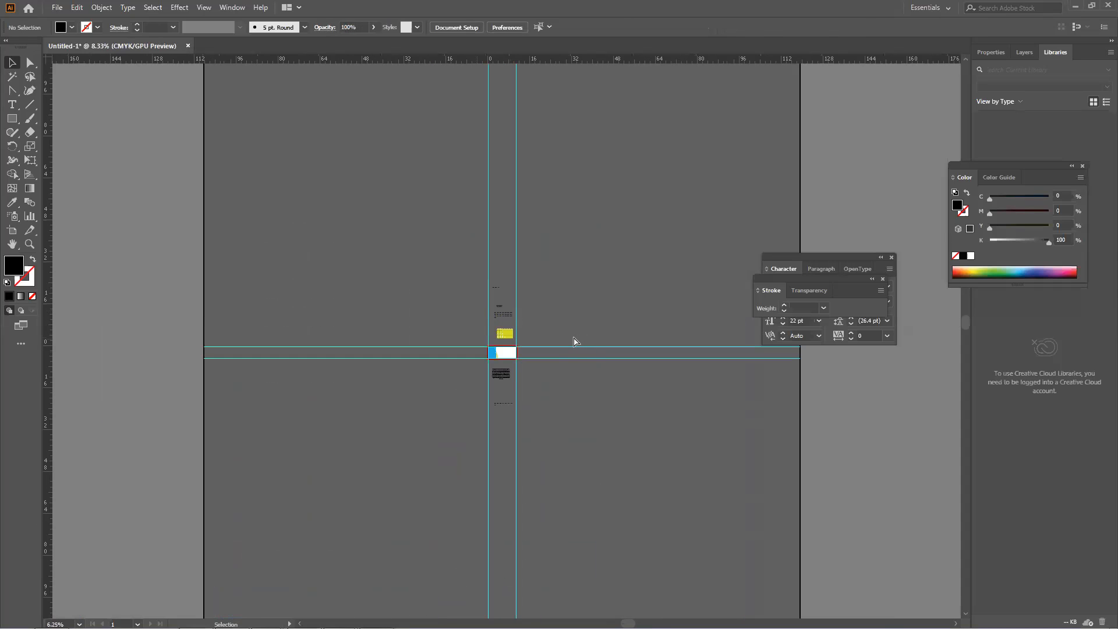
key("ctrl+a")
key("Delete")
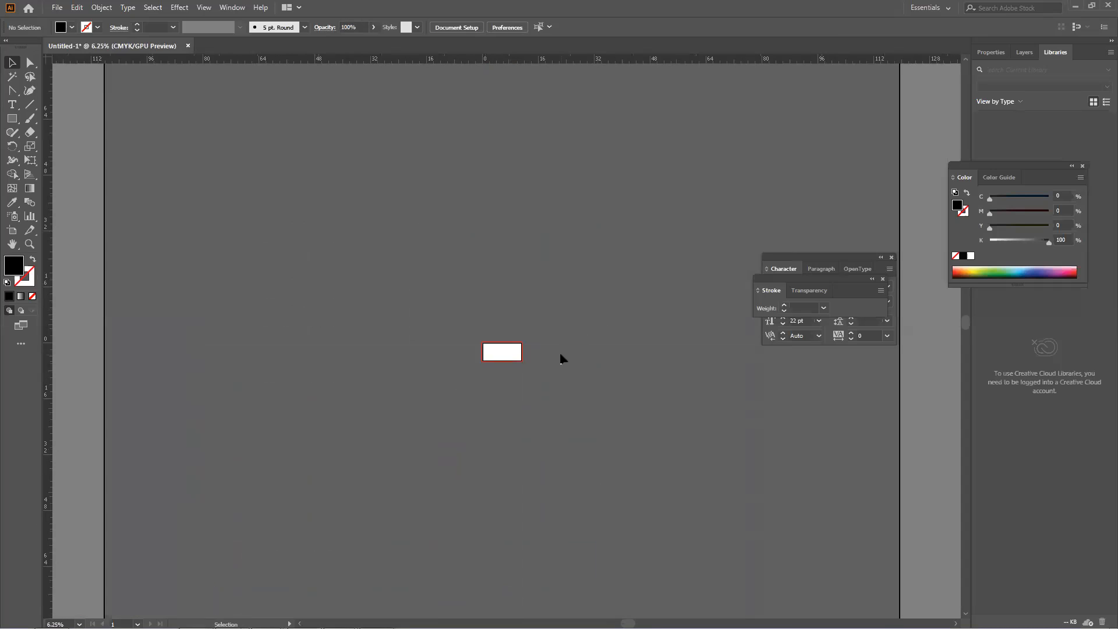
scroll(560, 355, "up", 6)
left_click_drag(477, 361, 779, 366)
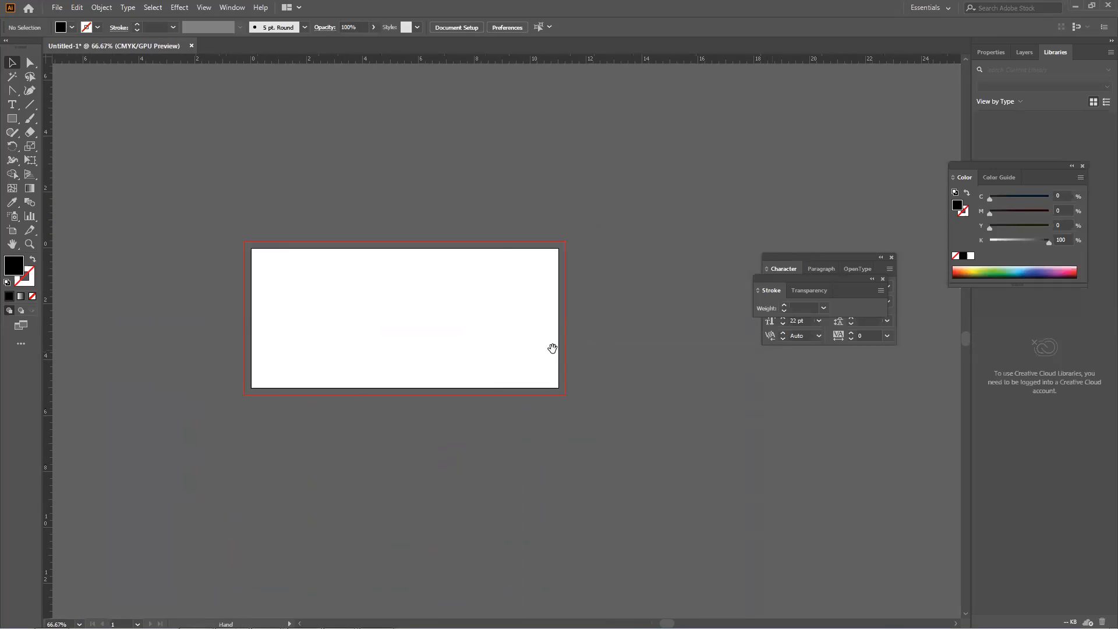
left_click_drag(552, 349, 569, 348)
scroll(568, 344, "up", 1)
left_click_drag(469, 289, 571, 360)
scroll(494, 304, "up", 1)
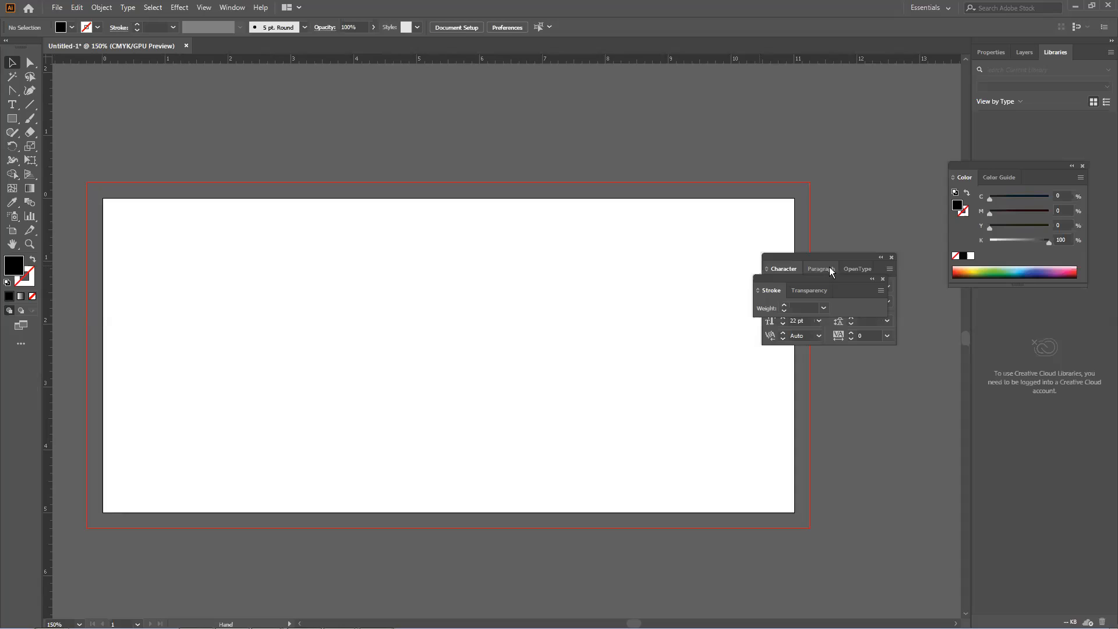
Move the floating Character and Stroke panels off the canvas, clear of the artboard
scroll(814, 217, "down", 3)
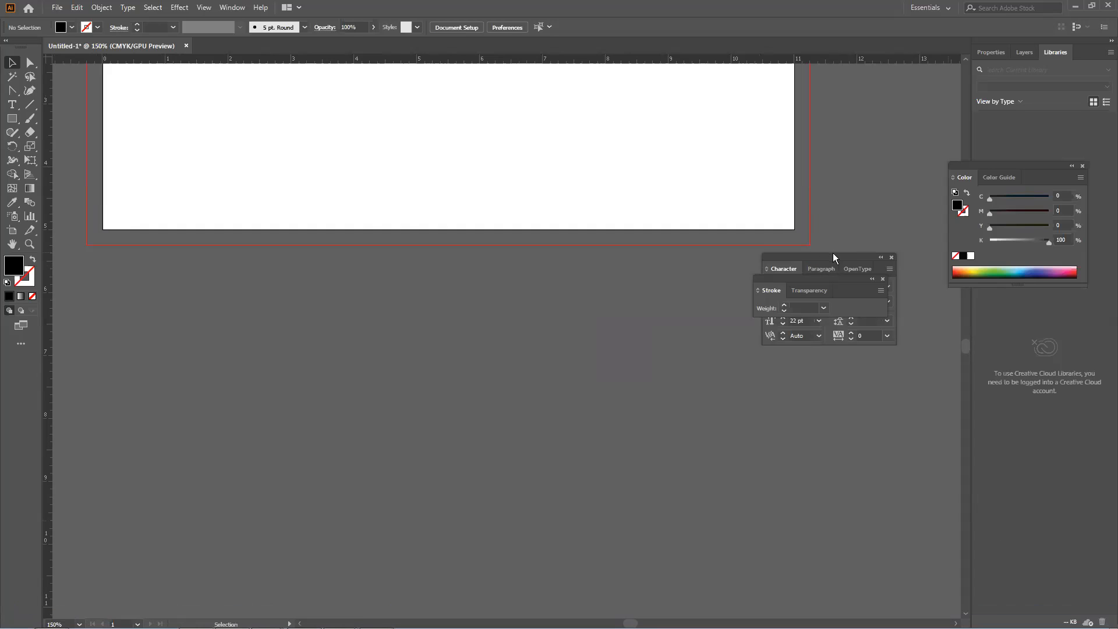
left_click_drag(833, 256, 1039, 392)
left_click_drag(818, 285, 1003, 325)
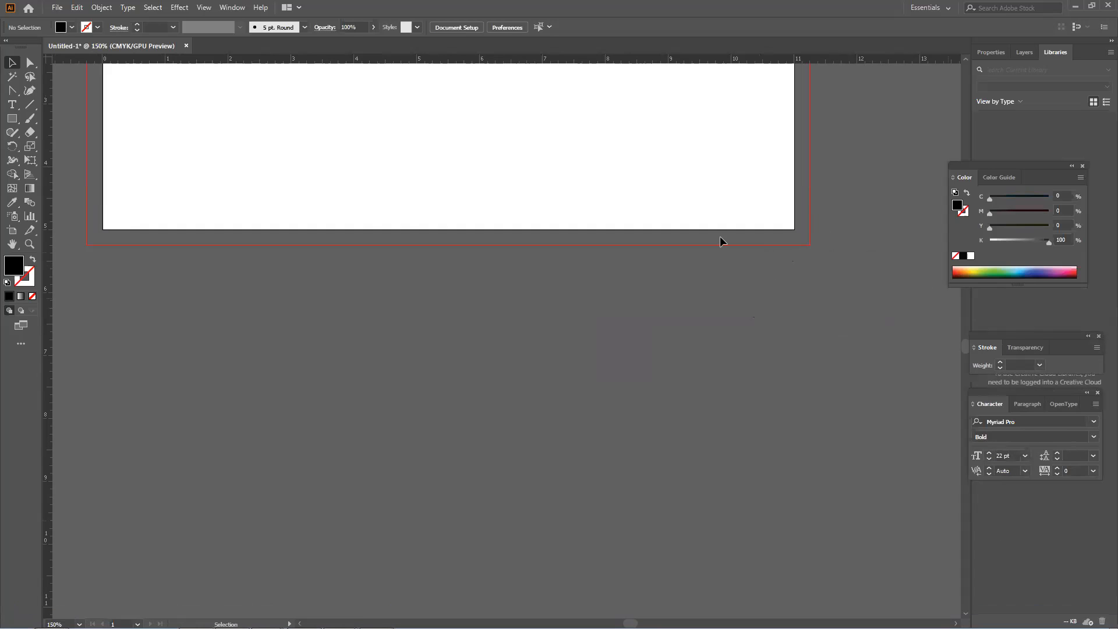
left_click_drag(719, 236, 768, 517)
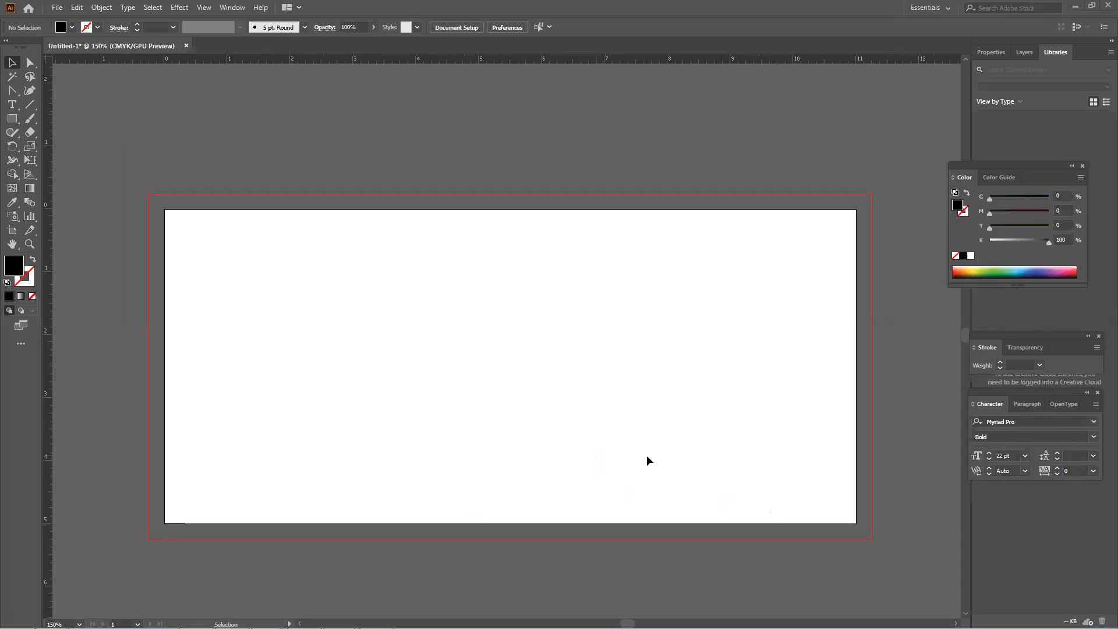
Create an area-type frame about 5.9 by 3.9 in on the artboard and clear its placeholder text
left_click(8, 110)
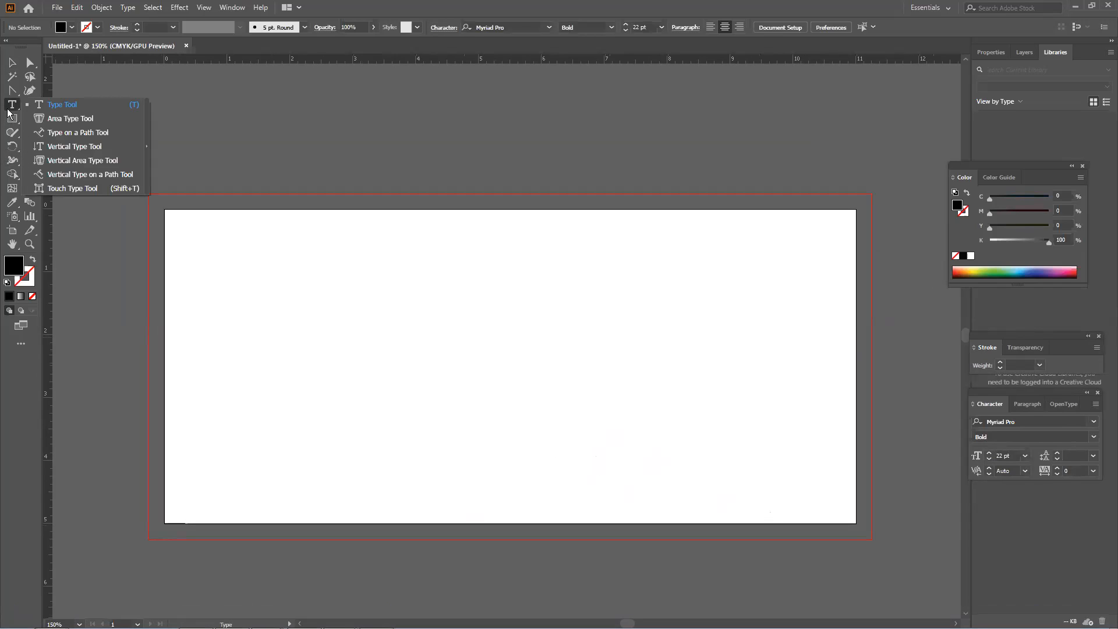
left_click(44, 104)
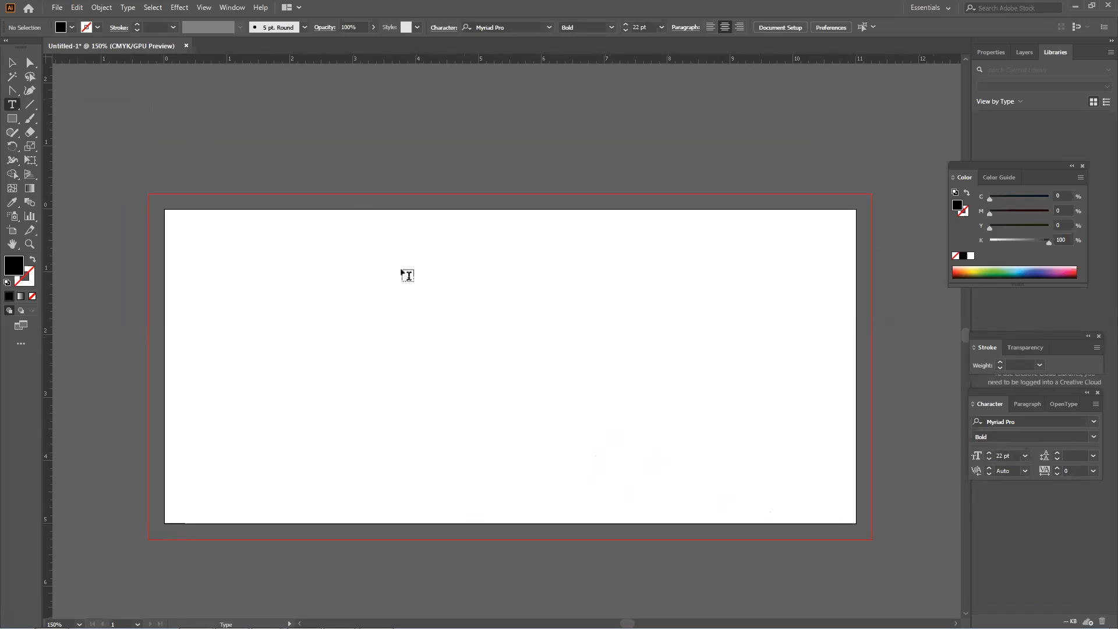
left_click_drag(362, 227, 732, 469)
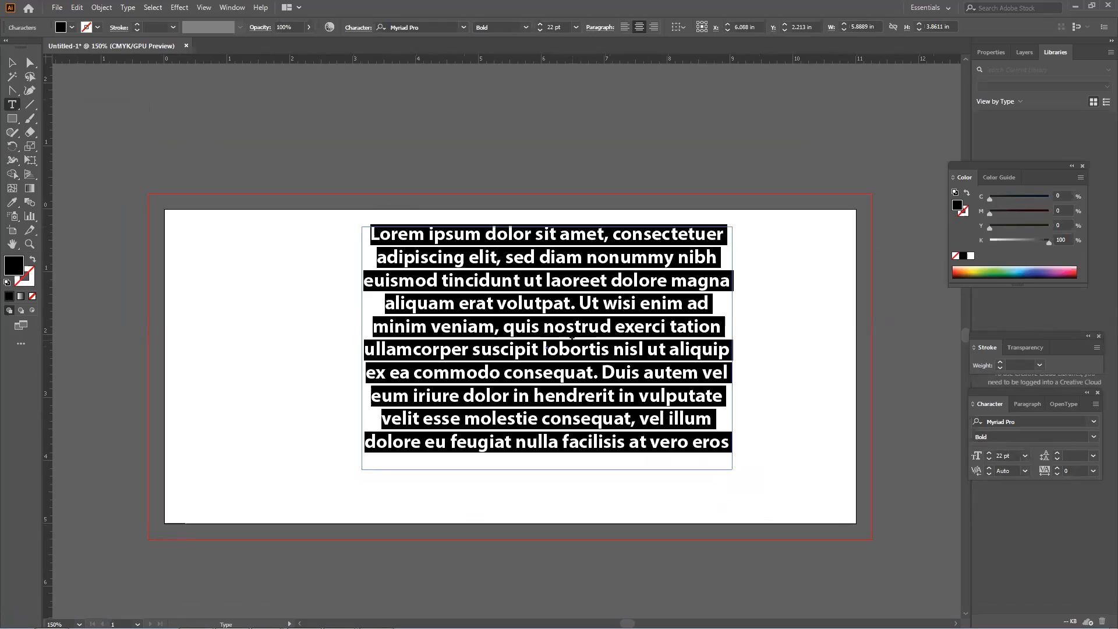
key("BackSpace")
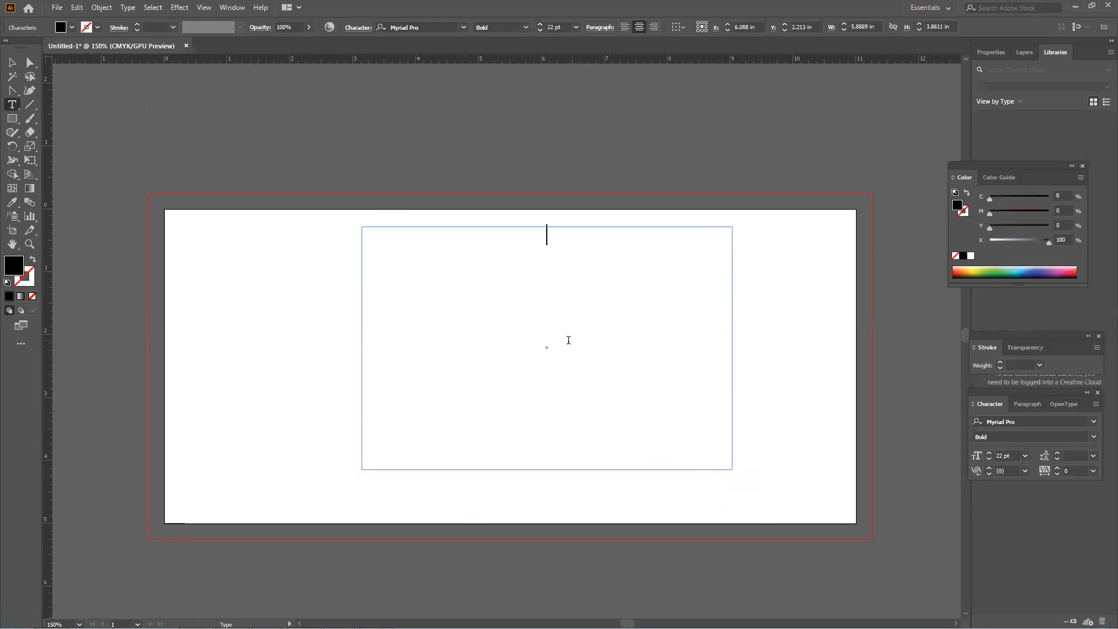
Enter the weekday headings SUN, MON and TUE in the empty text frame, separated by spaces
type("SUN MON")
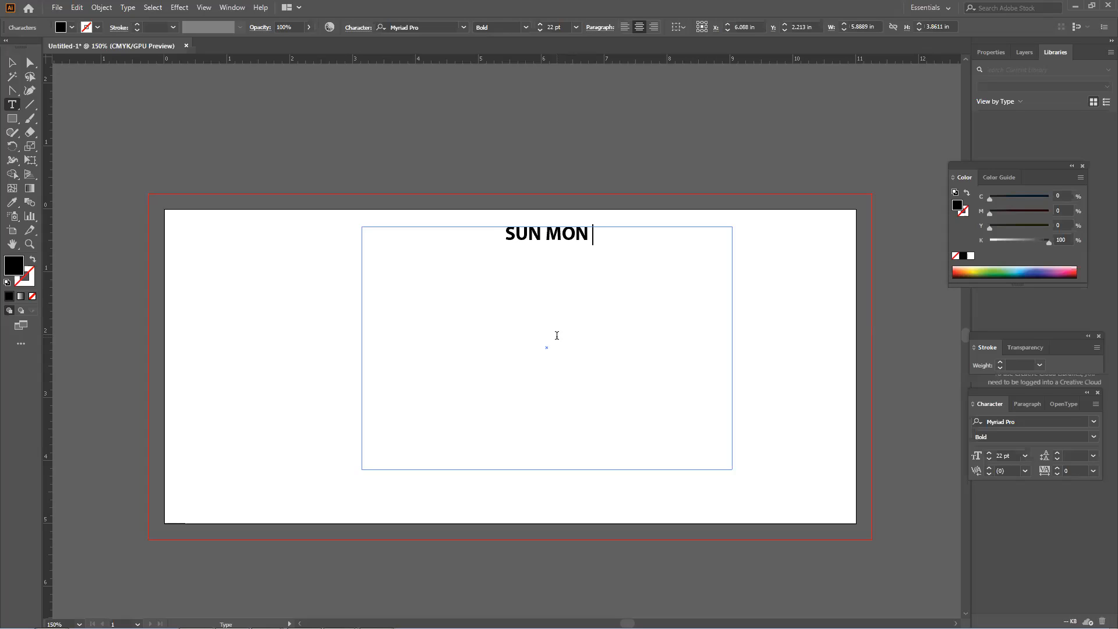
type(" TU")
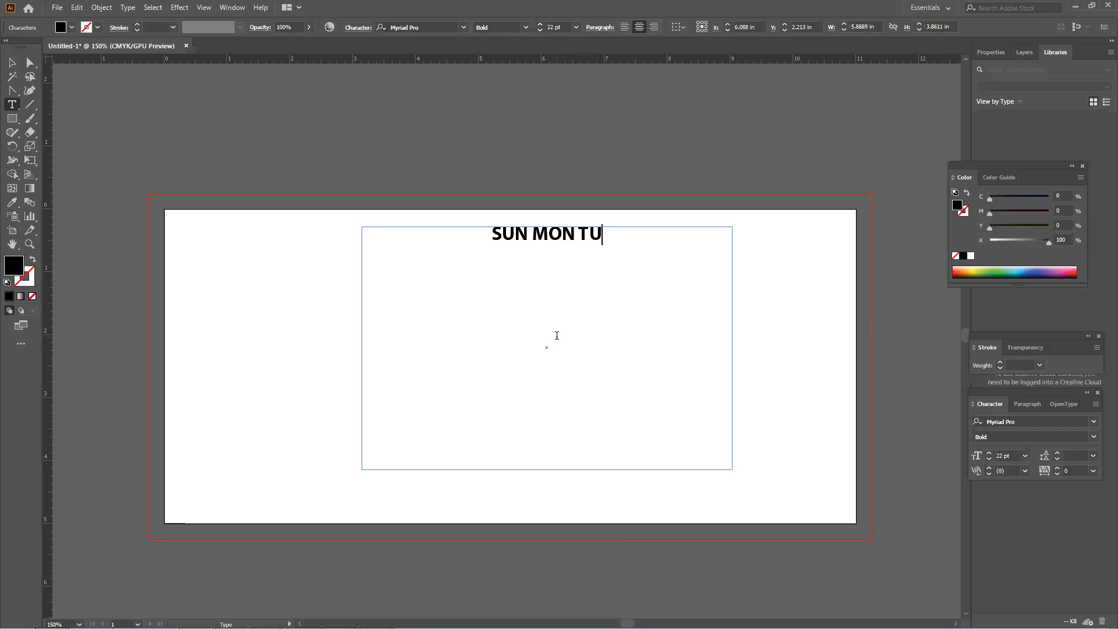
type("E")
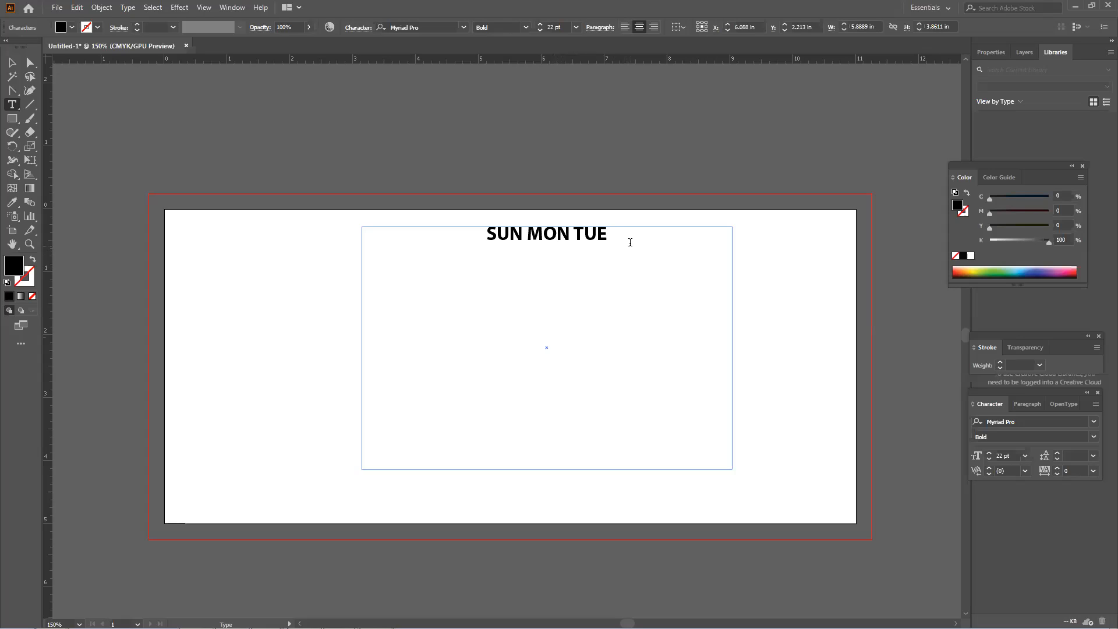
Try left and right paragraph alignment on the weekday headings and return them to centre alignment
left_click_drag(637, 239, 485, 238)
left_click(563, 239)
left_click_drag(654, 230, 452, 217)
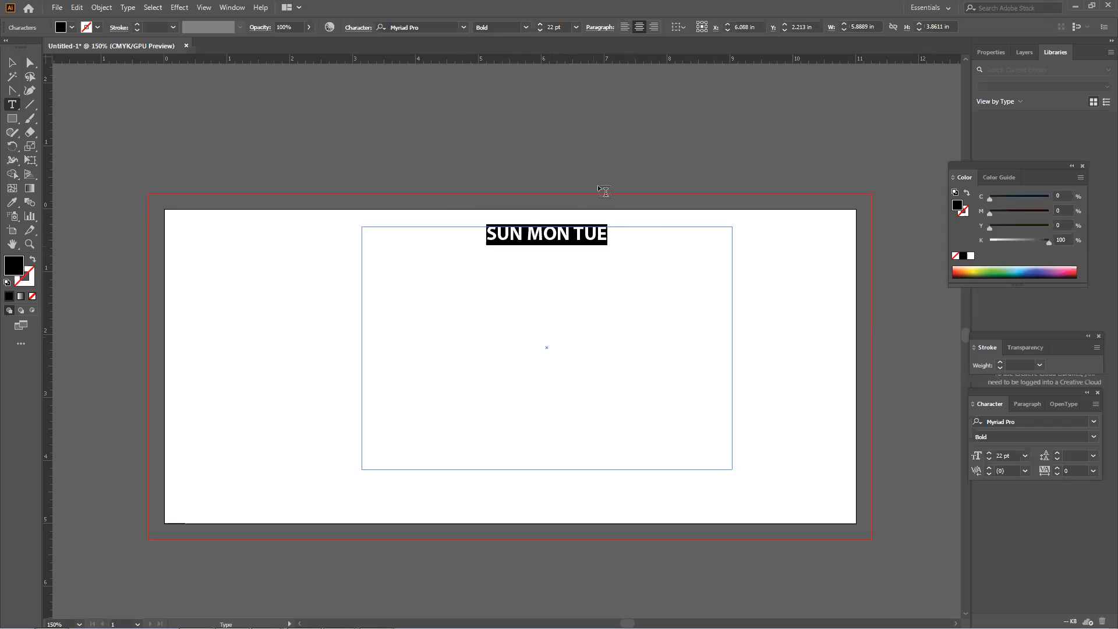
left_click(625, 27)
left_click(653, 27)
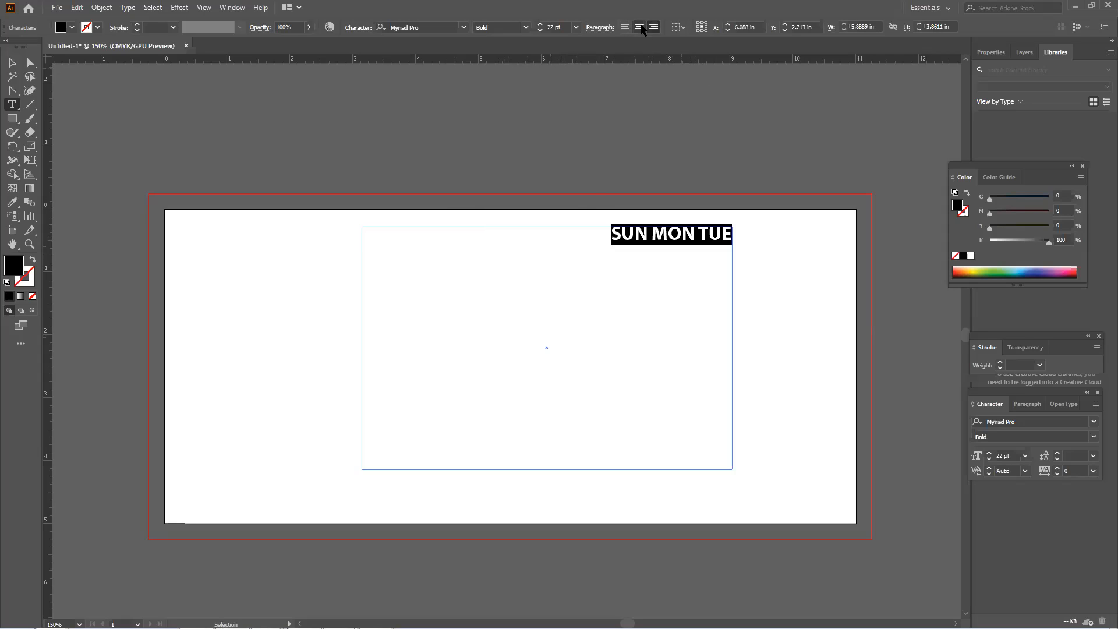
left_click(639, 27)
left_click(626, 27)
left_click(639, 27)
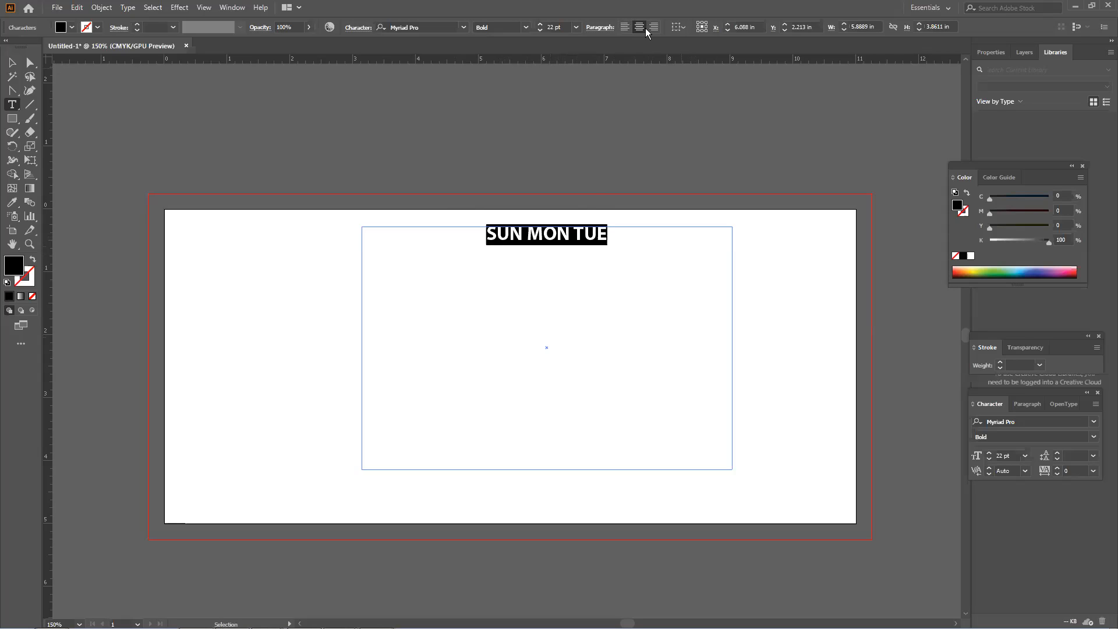
left_click(654, 27)
left_click(643, 27)
left_click(518, 291)
left_click_drag(608, 233, 601, 104)
left_click(534, 234)
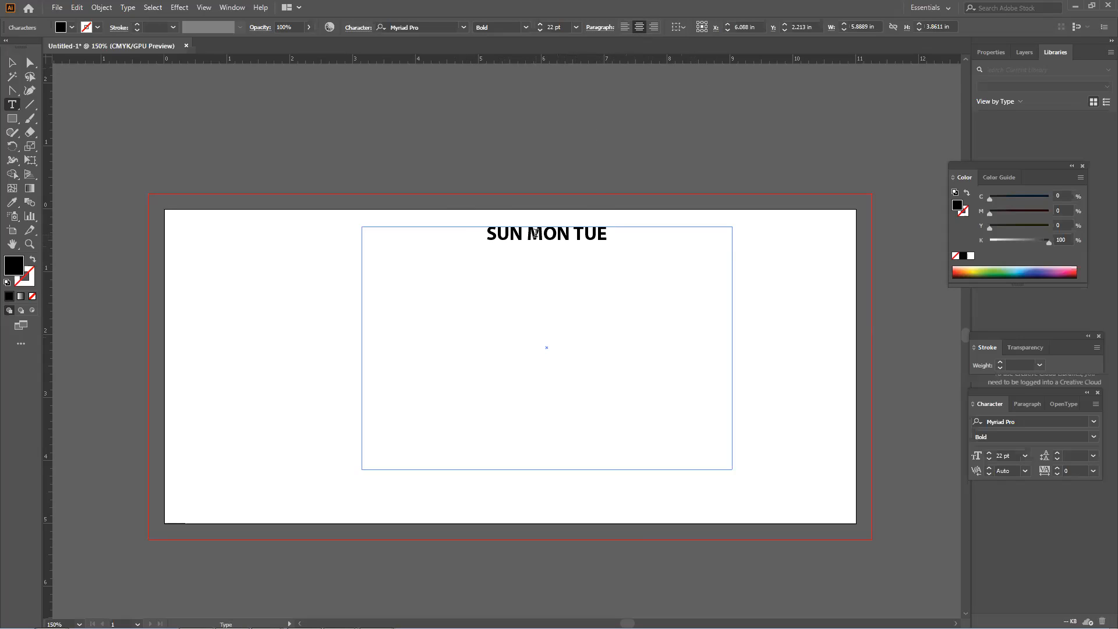
Divide the weekday text frame into 6 rows and 7 columns in Area Type Options, with the preview enabled
left_click(136, 10)
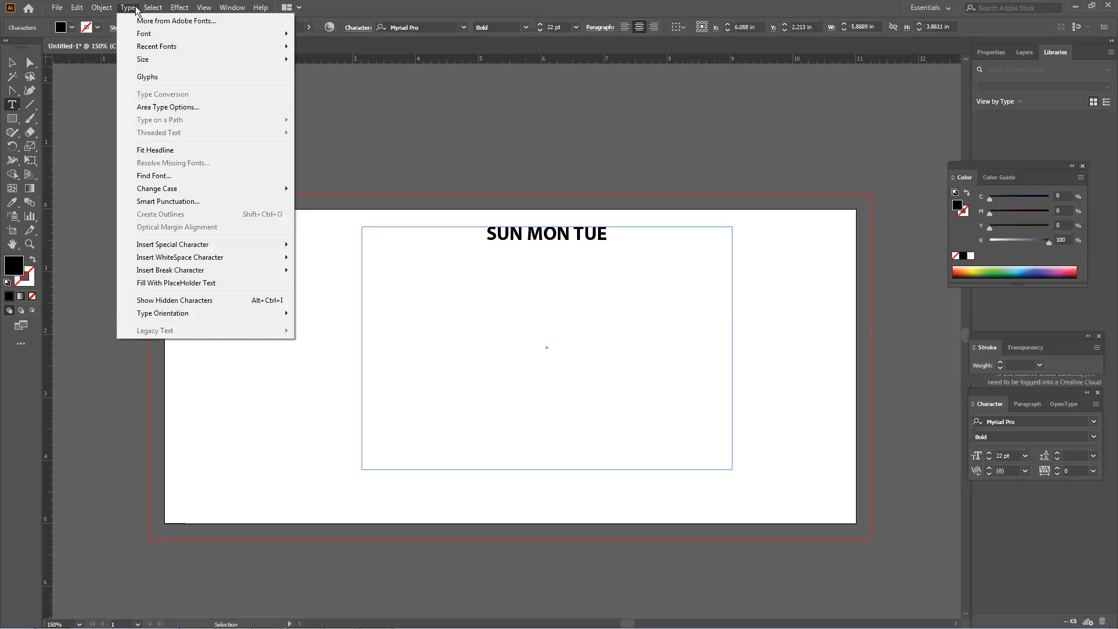
left_click(153, 110)
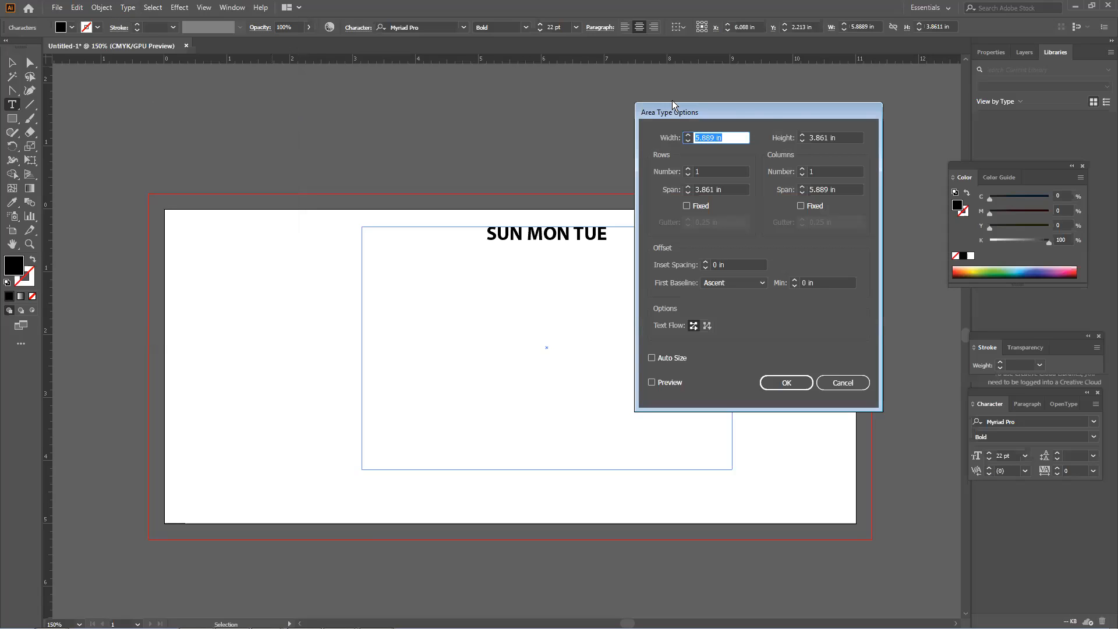
left_click_drag(781, 113, 869, 113)
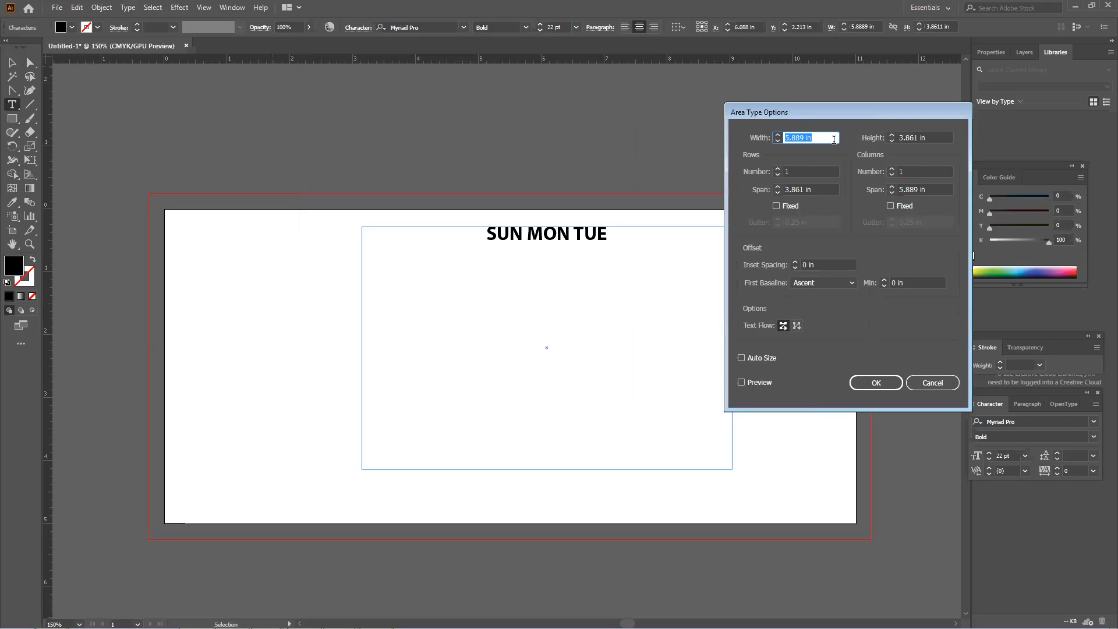
left_click(801, 169)
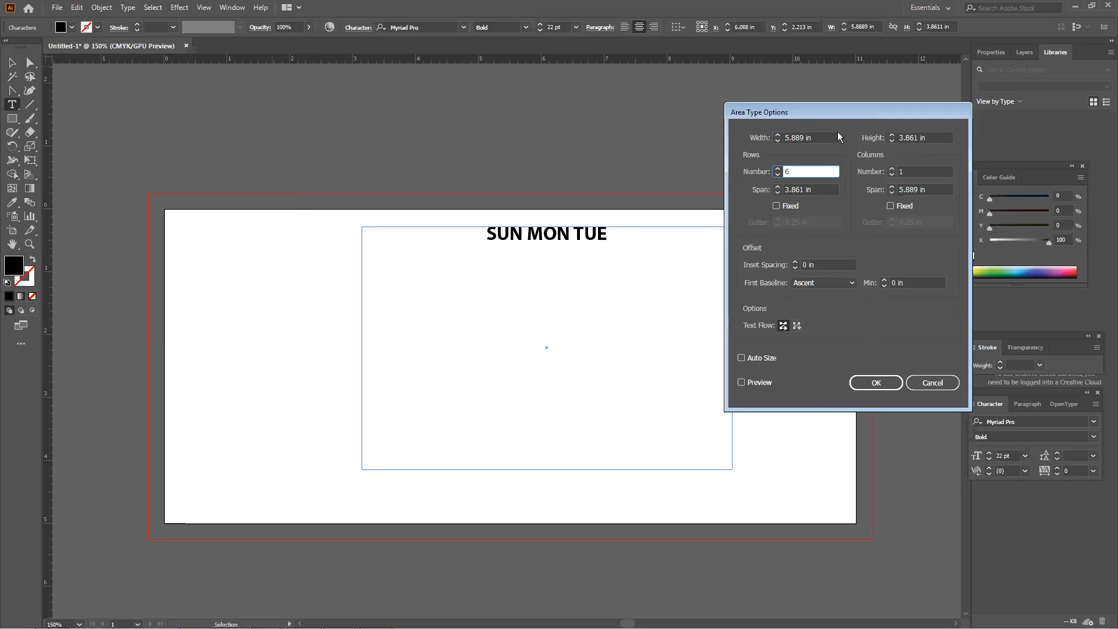
key("Tab")
type("7")
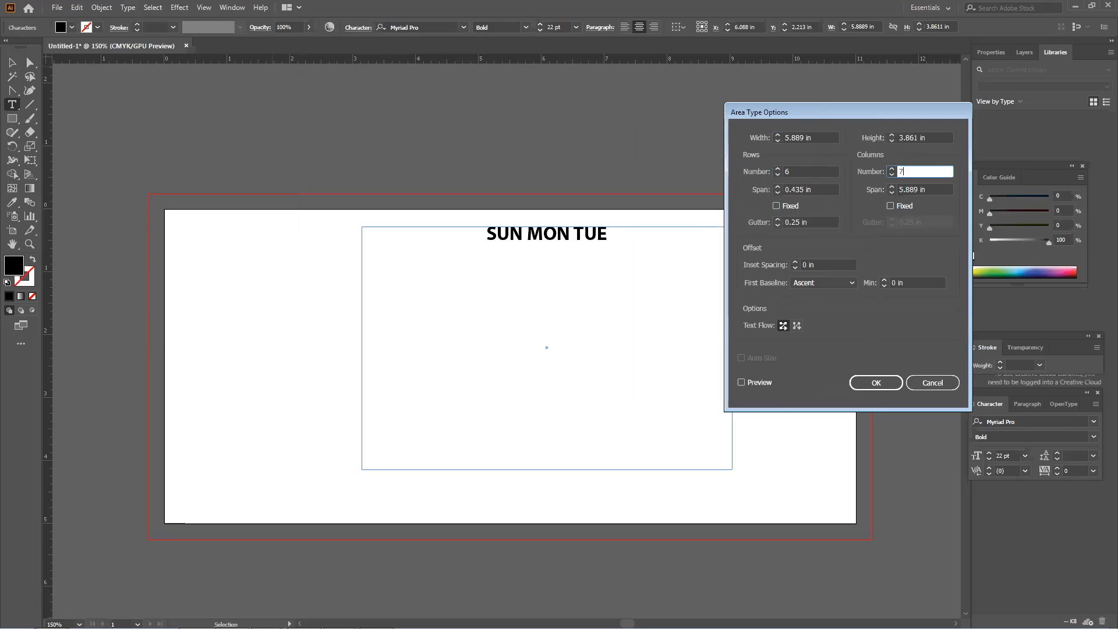
left_click(742, 383)
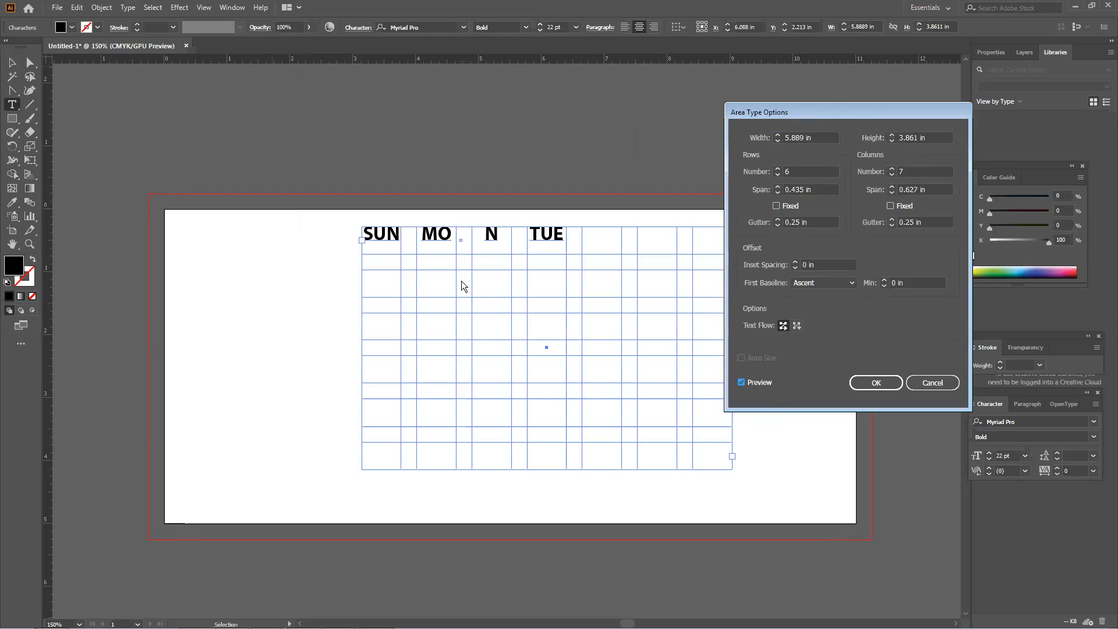
Set both the row and column gutters to 0.188 in and apply the area type options
left_click(778, 227)
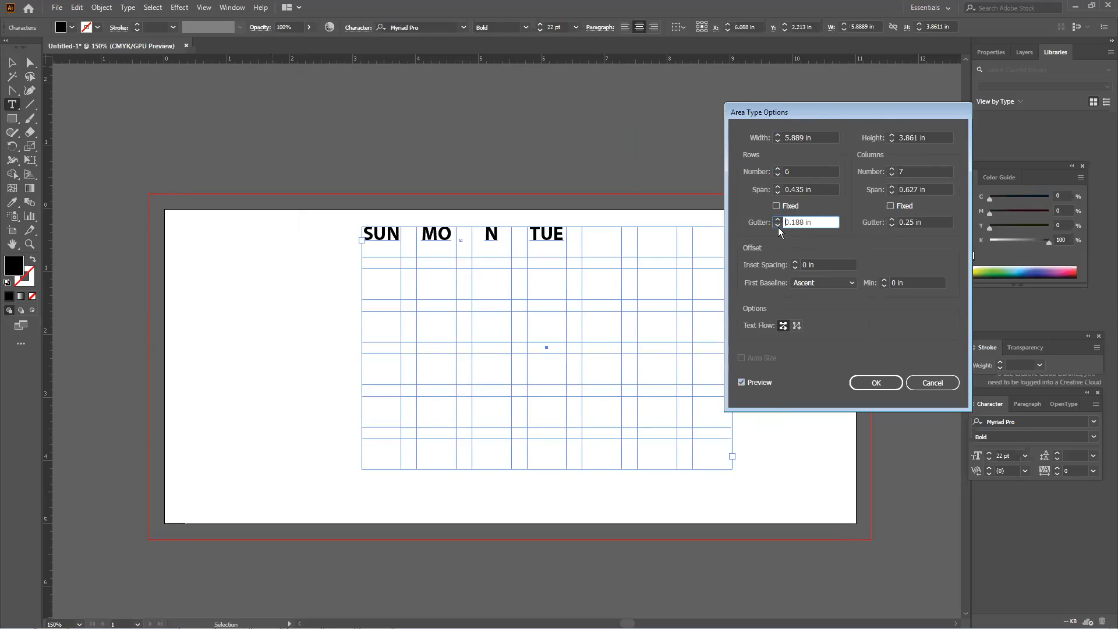
left_click(891, 226)
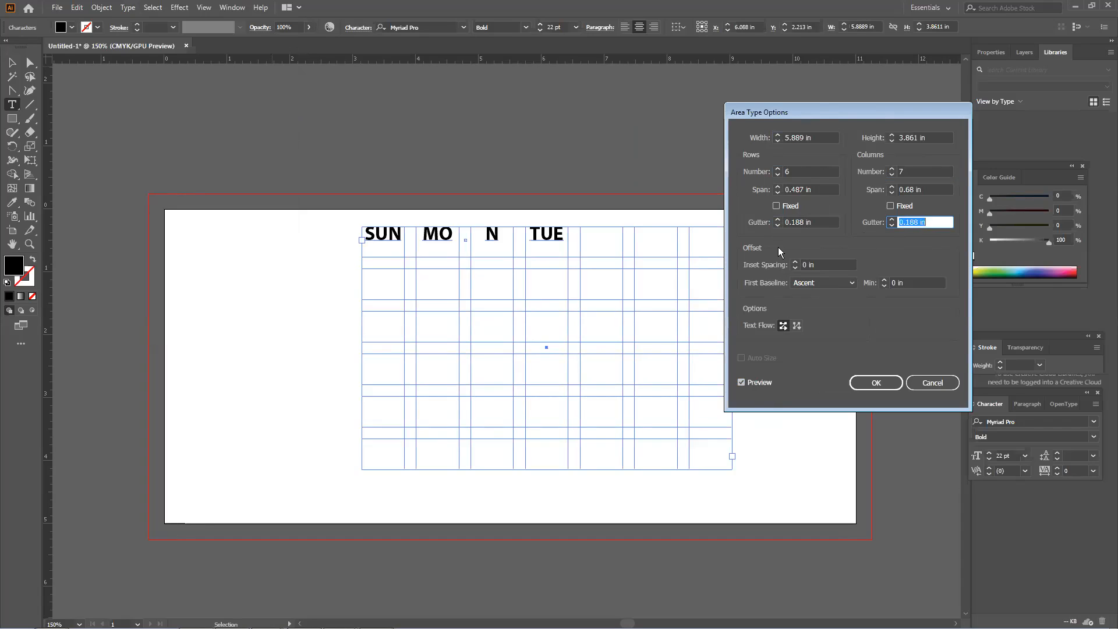
left_click(867, 384)
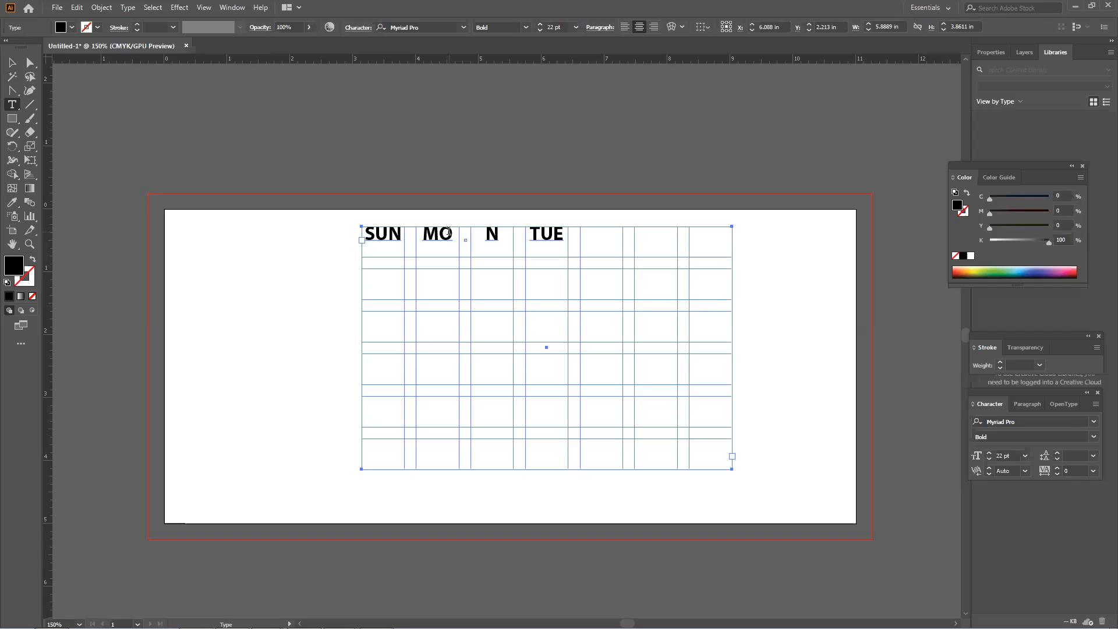
Set the font size of the SUN, MON and TUE headings to 21 pt so each fits its own cell
left_click_drag(565, 233, 365, 234)
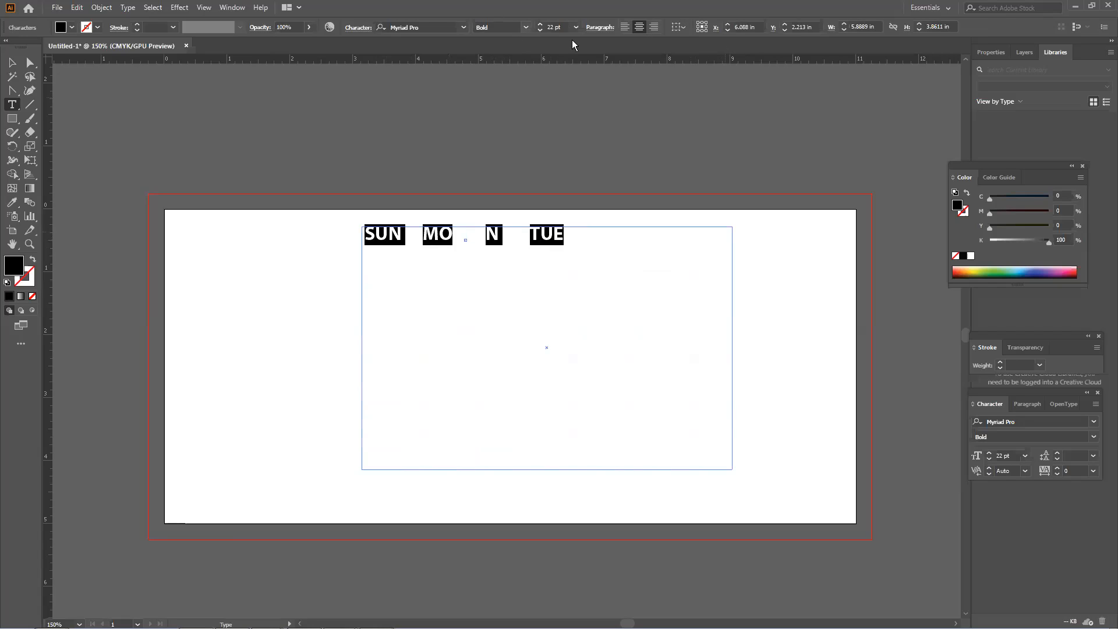
left_click(540, 30)
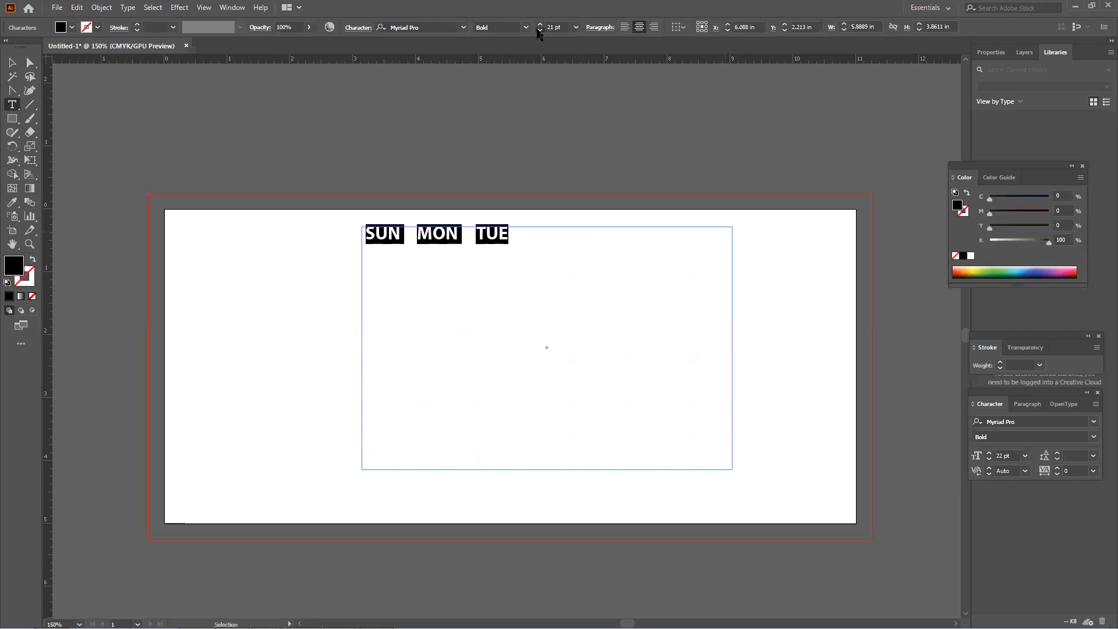
left_click(540, 30)
left_click(540, 29)
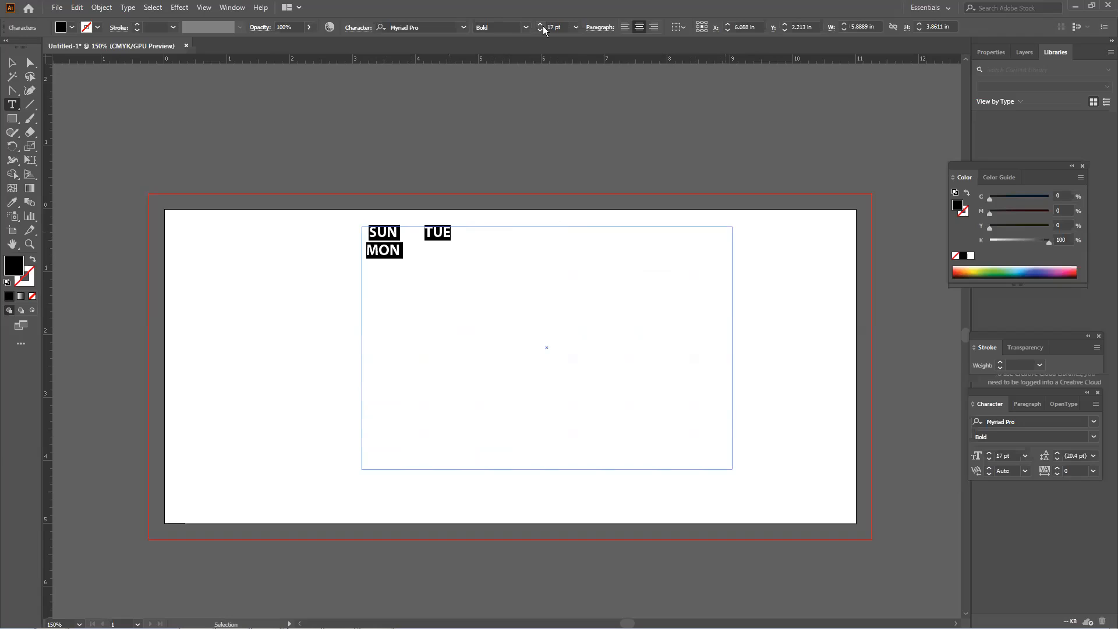
left_click(541, 24)
left_click(543, 24)
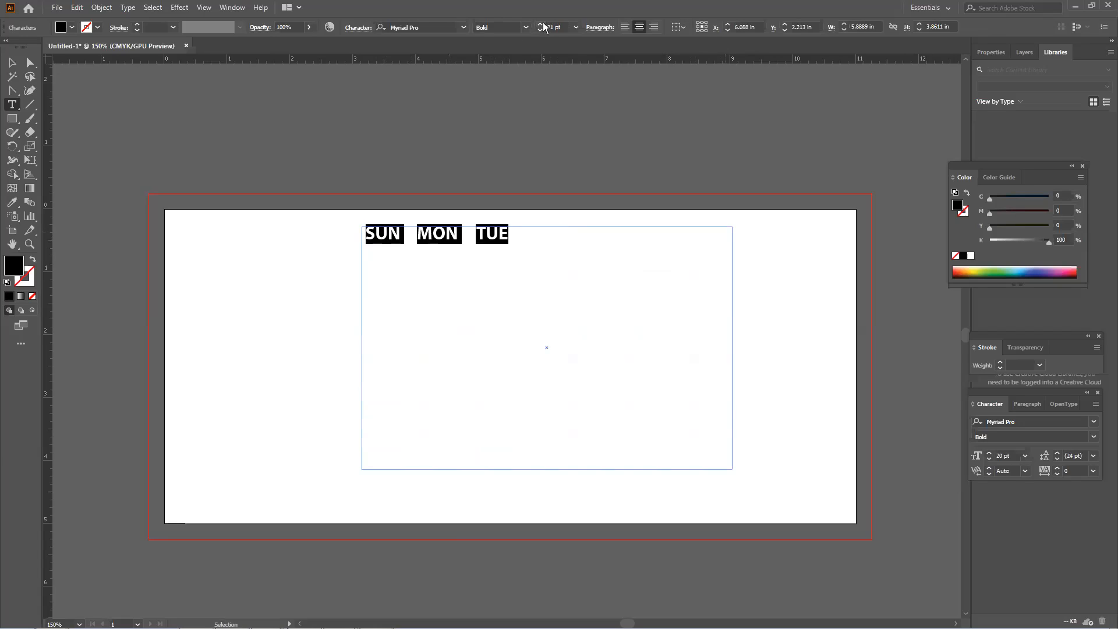
left_click(542, 24)
left_click(540, 30)
Complete the weekday heading row with WED, THU, FRI and SAT in the next four cells
left_click(490, 235)
left_click_drag(506, 234, 456, 234)
left_click(497, 234)
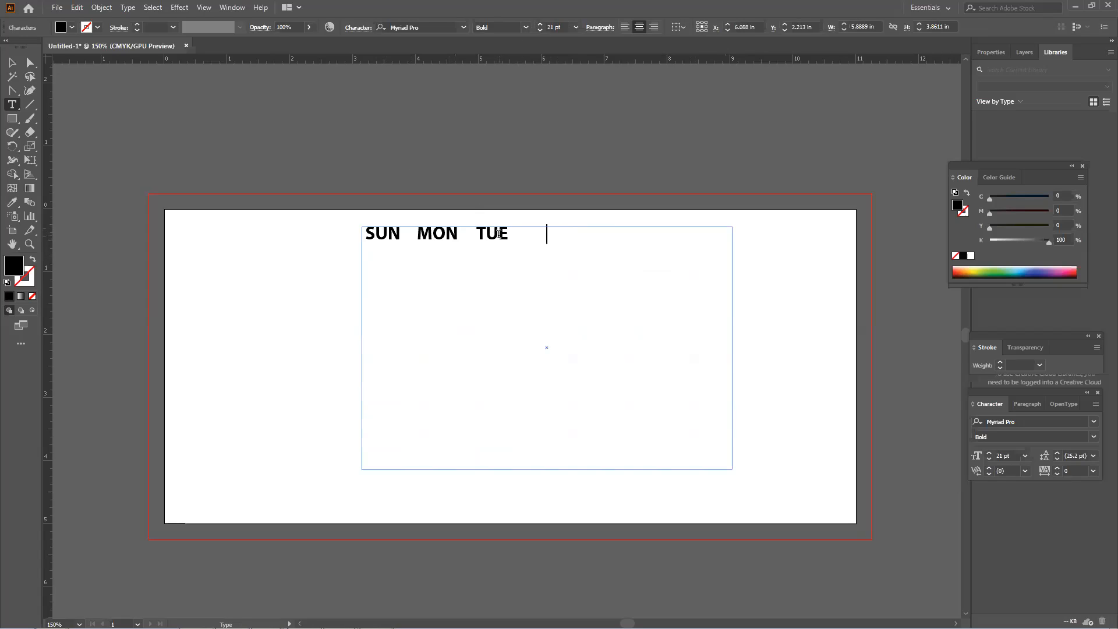
type("WED          THU     FRI")
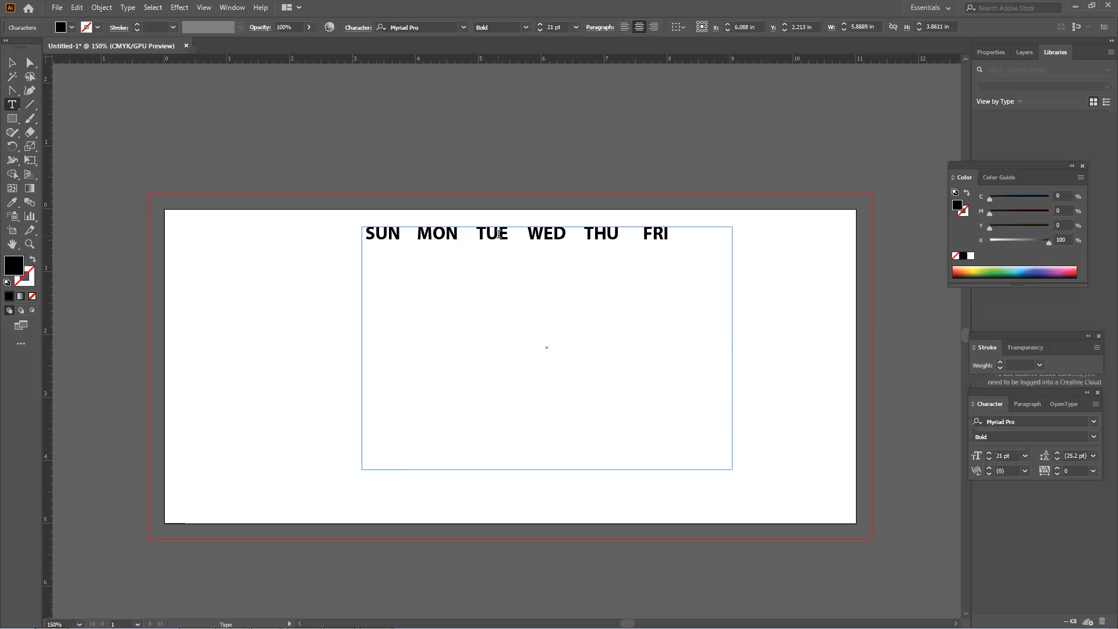
type("     SAT")
Fill the FRI and SAT headings with CMYK red and finish editing the text
key("shift+Left")
key("shift+Left")
left_click_drag(688, 234, 644, 234)
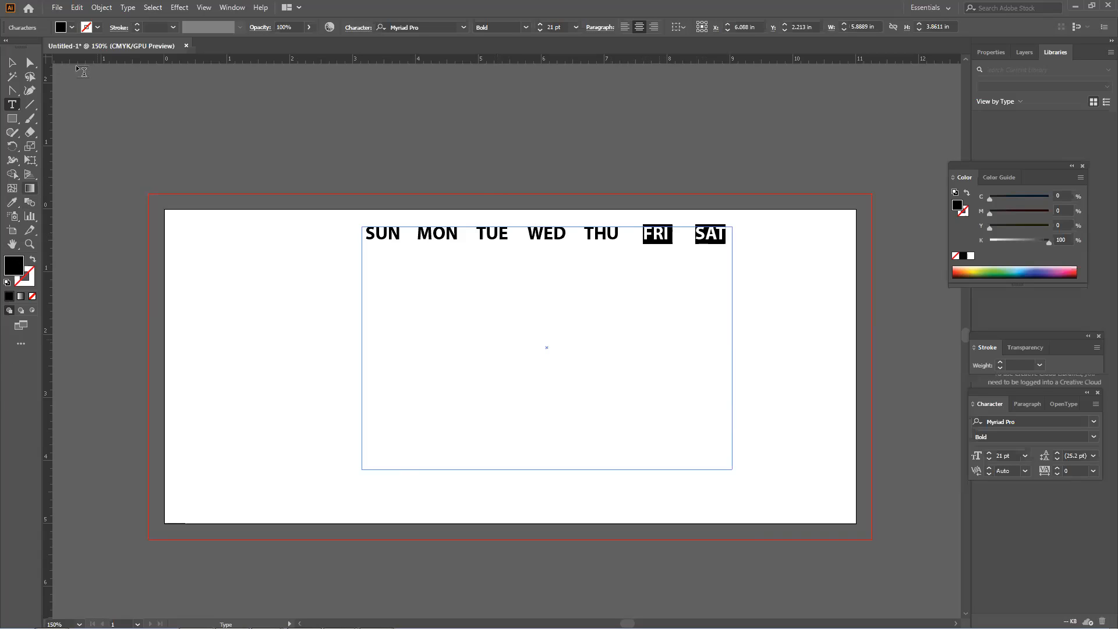
left_click(72, 27)
left_click(37, 46)
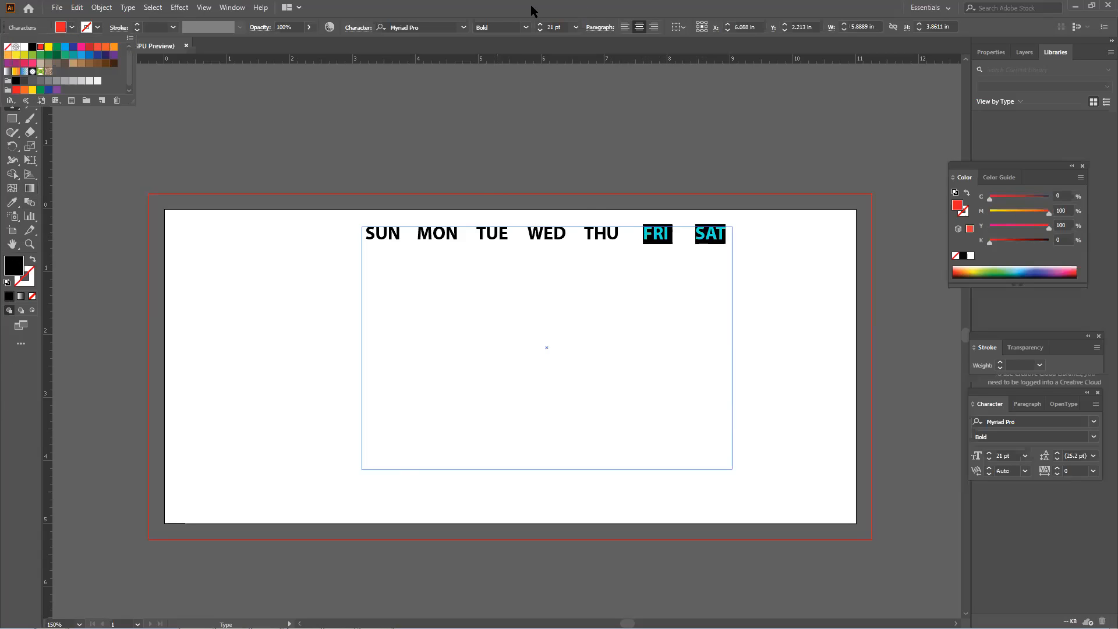
key("Escape")
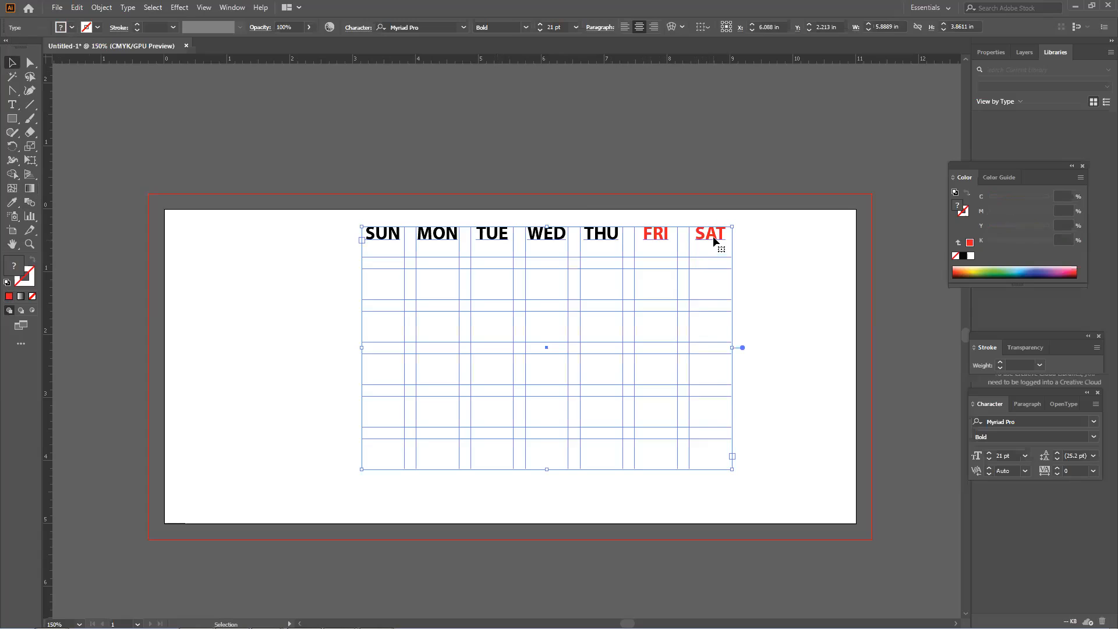
Resume text editing after the SAT heading and set the fill for new text to black
left_click(11, 104)
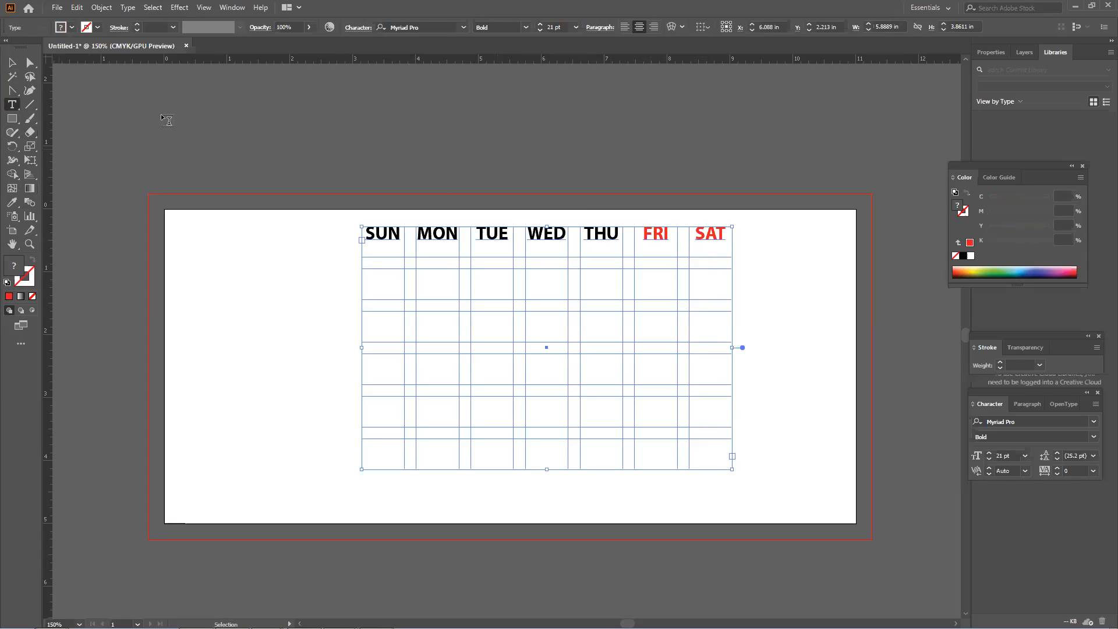
left_click(723, 231)
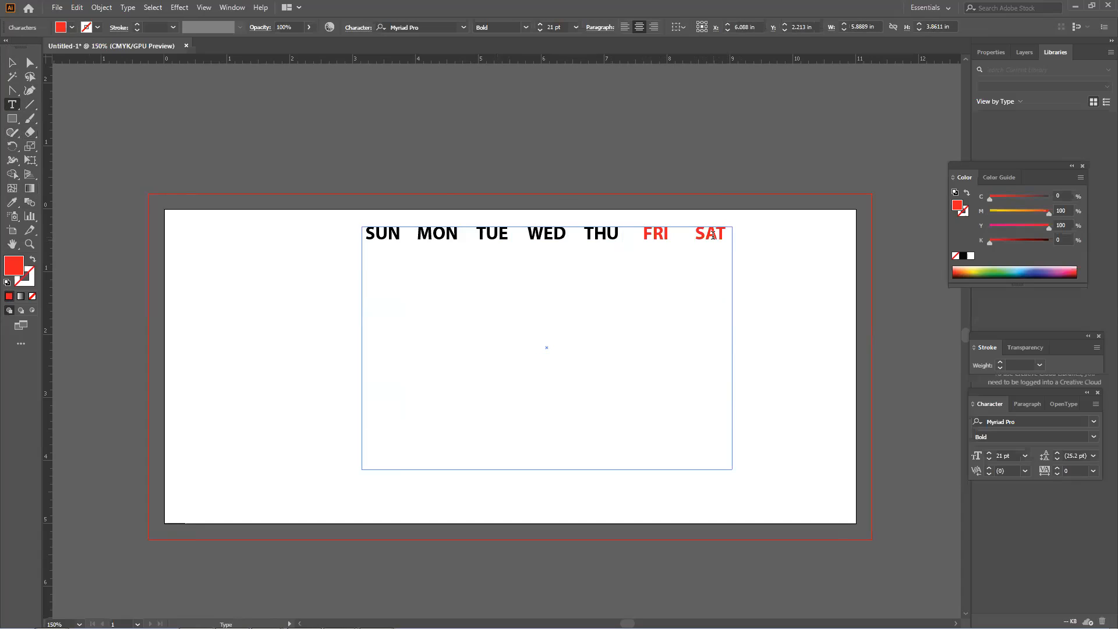
type("1")
key("BackSpace")
left_click(70, 28)
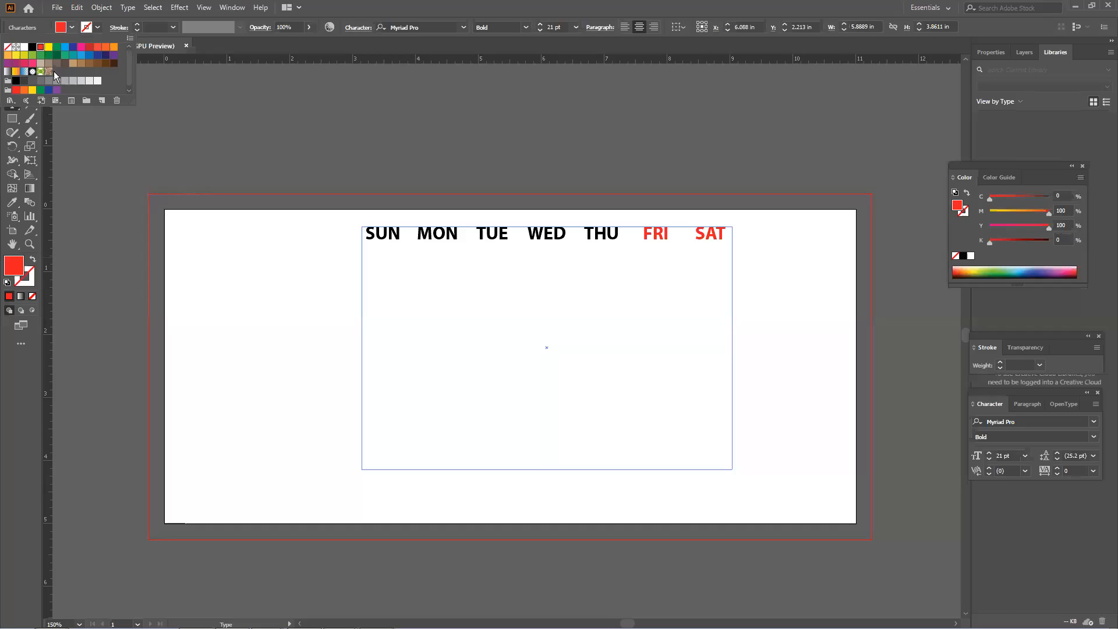
left_click(32, 46)
left_click(546, 279)
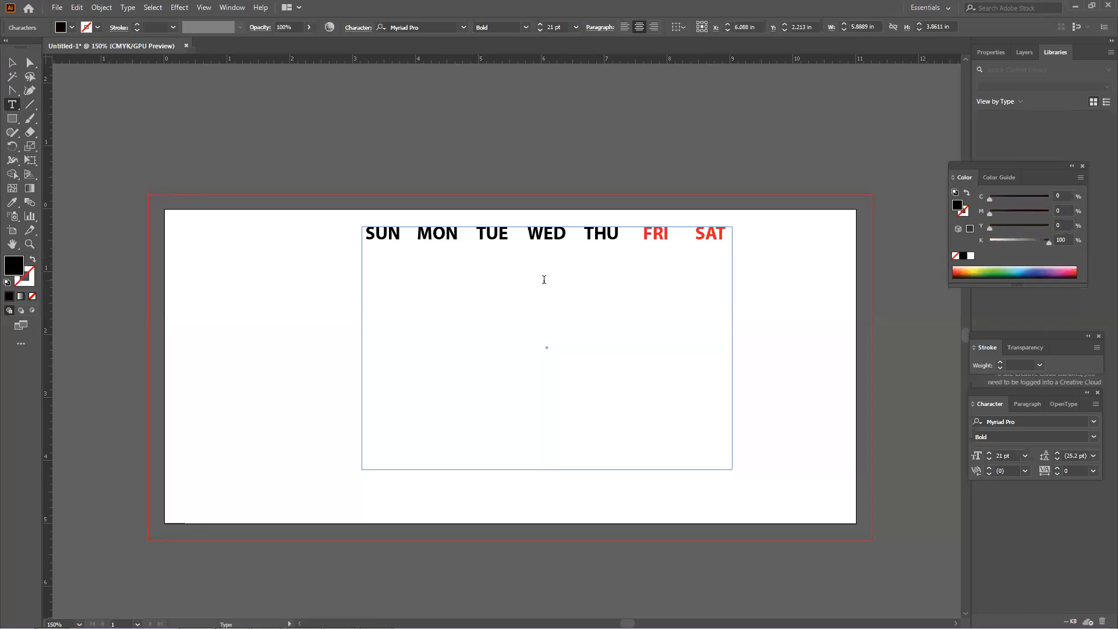
Enter the dates 1 to 5 in the first date row, placing 1 under TUE and 5 under SAT
type("1")
key("Tab")
type("23")
key("BackSpace")
key("Tab")
type("3 4")
key("Tab")
type("5")
key("Return")
key("Tab")
Fill the second date row with 6 to 12, one date per cell from SUN to SAT
type("6")
key("Tab")
type("7")
key("Tab")
type("8")
key("Tab")
type("9")
key("Tab")
type("10")
key("Tab")
type("11")
key("Tab")
type("12")
key("Return")
Fill the third date row with 13 to 19, one date per cell from SUN to SAT
type("13")
key("Tab")
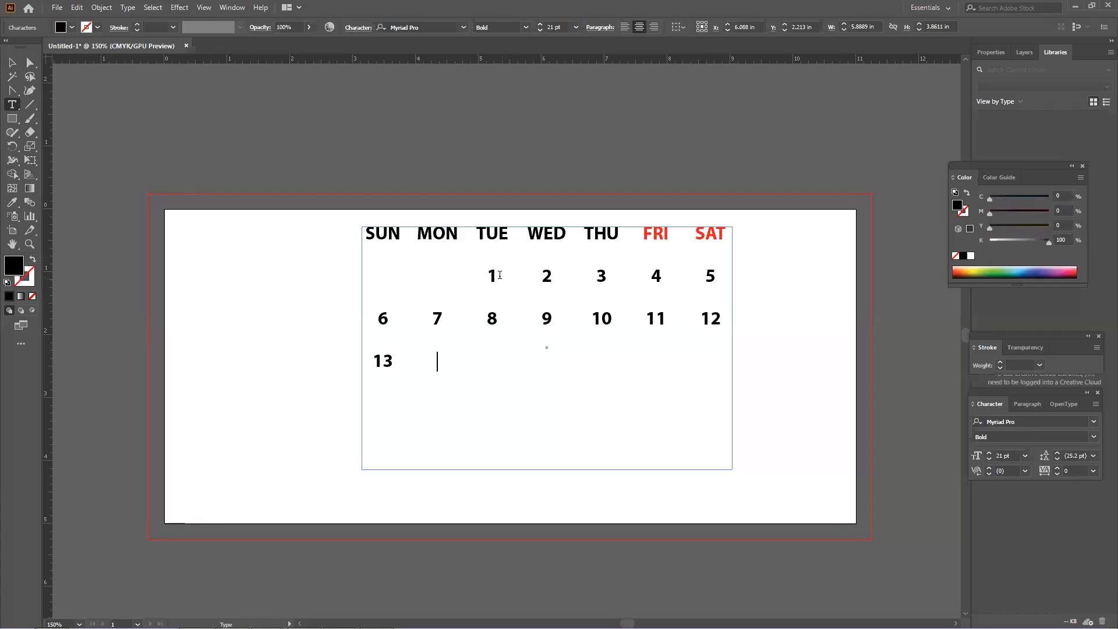
type("14")
key("Tab")
type("15")
key("Tab")
type("16")
key("Tab")
type("17")
key("Tab")
type("18")
key("Tab")
type("19")
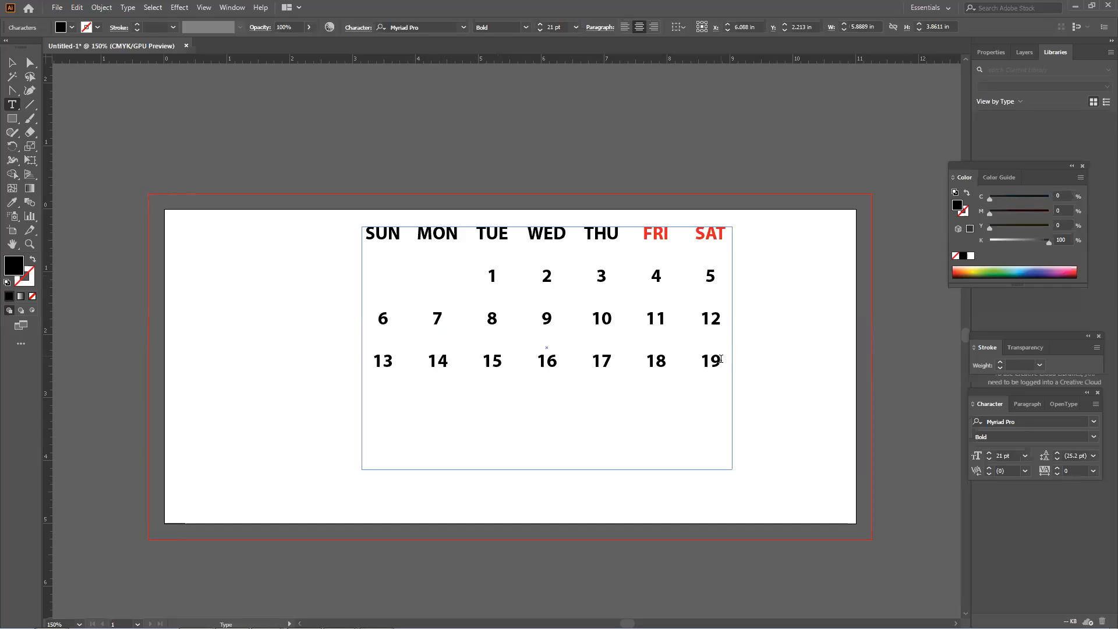
Color the dates 19 and 12 in the SAT column with CMYK red
left_click_drag(721, 358, 700, 361)
left_click(72, 30)
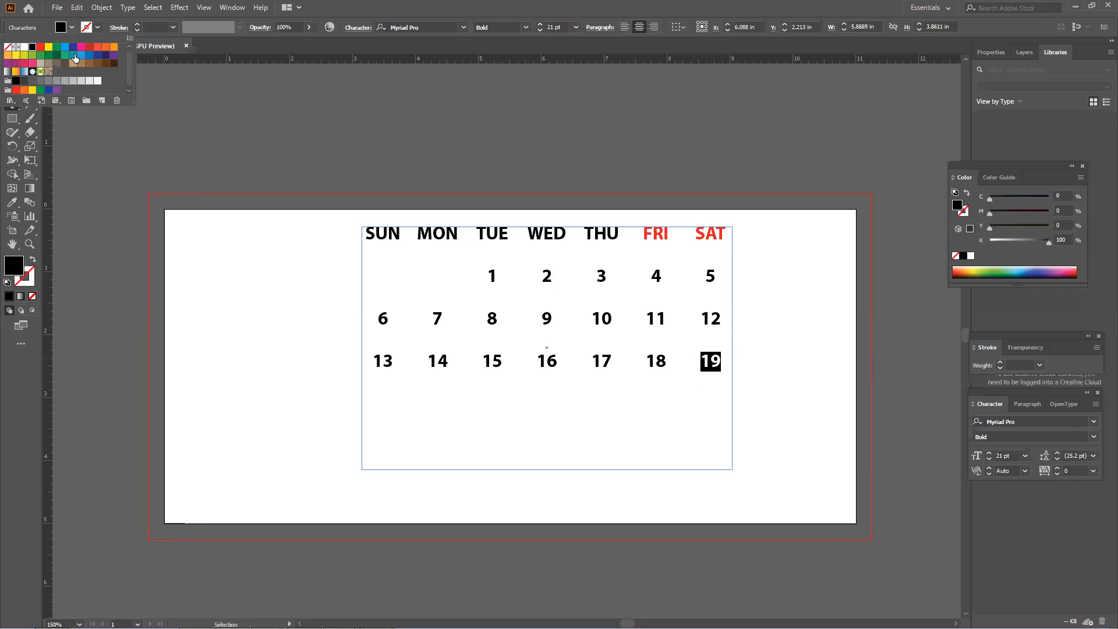
left_click(39, 46)
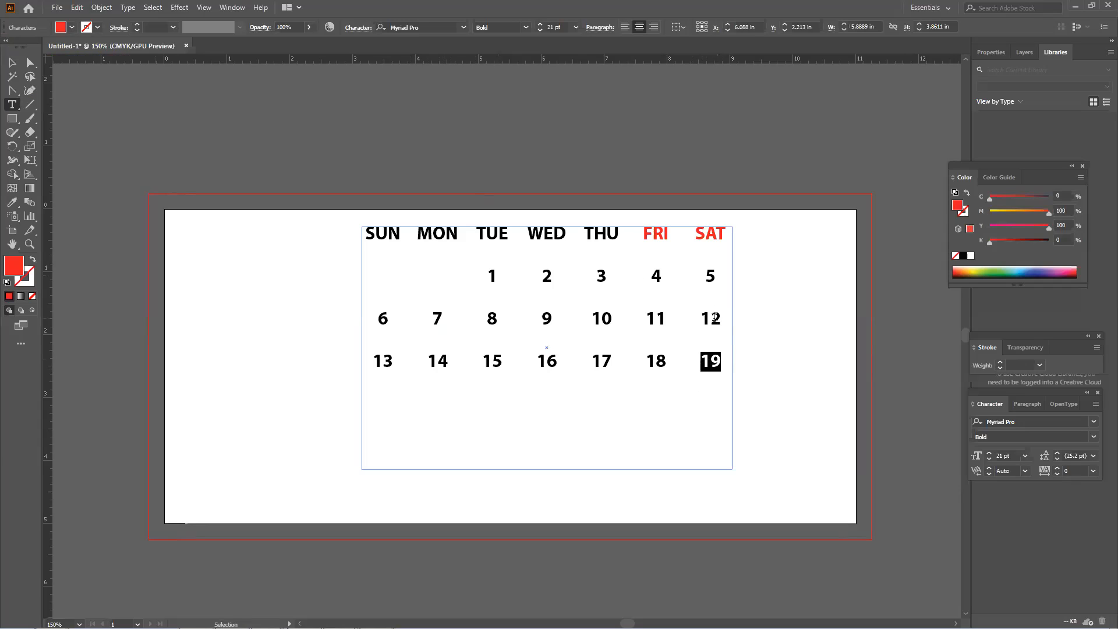
left_click_drag(720, 319, 699, 319)
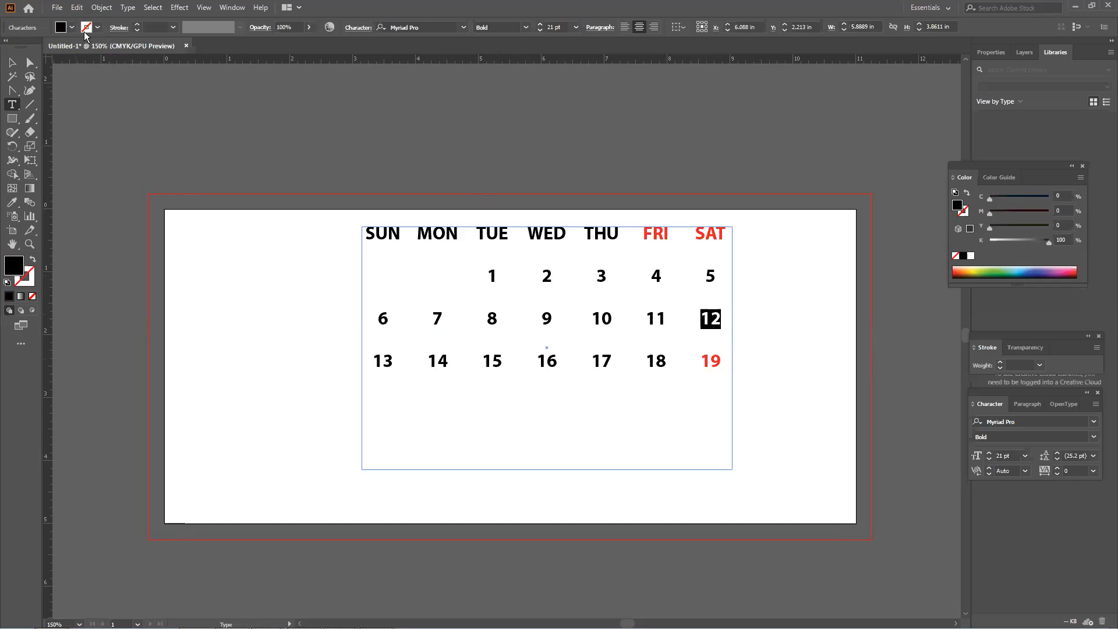
left_click(72, 28)
left_click(39, 46)
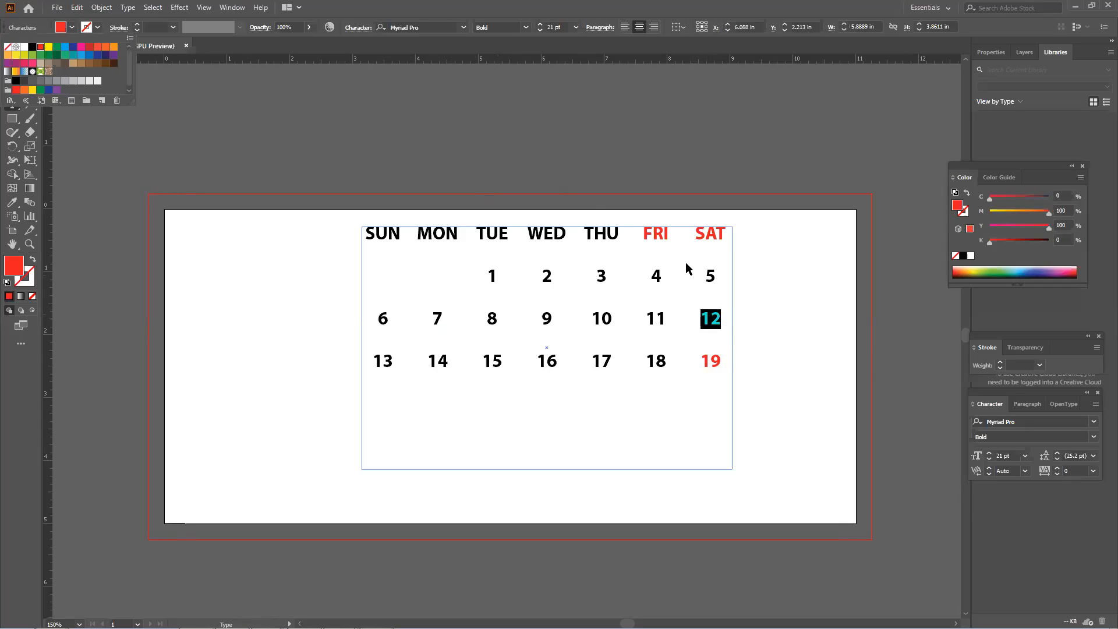
Color the dates 11 and 18 in the FRI column with CMYK red
left_click_drag(718, 275, 697, 274)
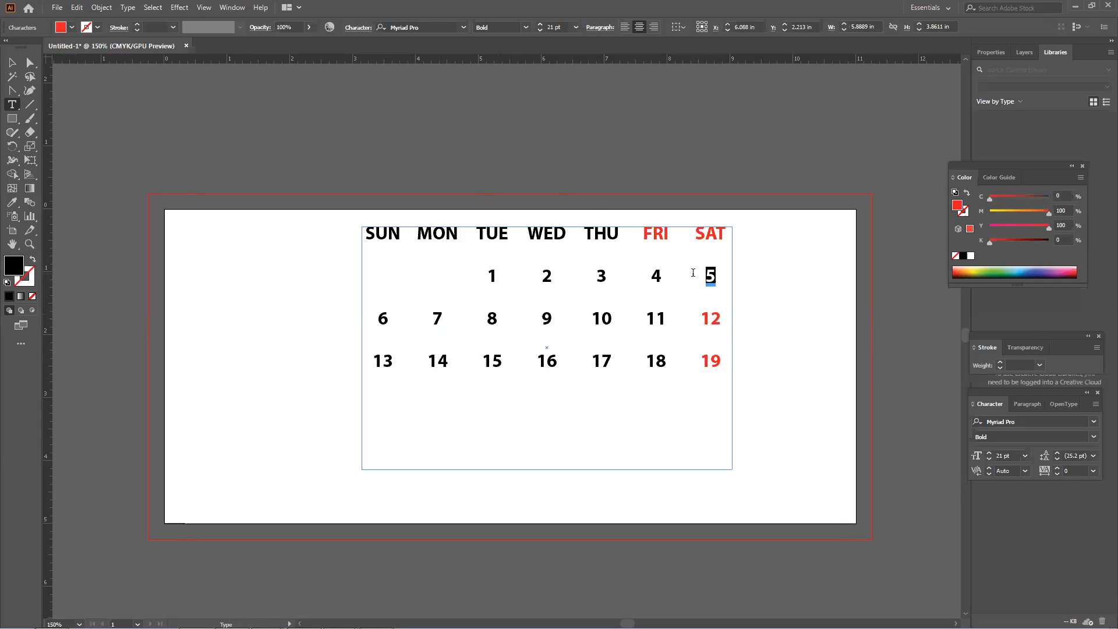
left_click_drag(721, 319, 645, 314)
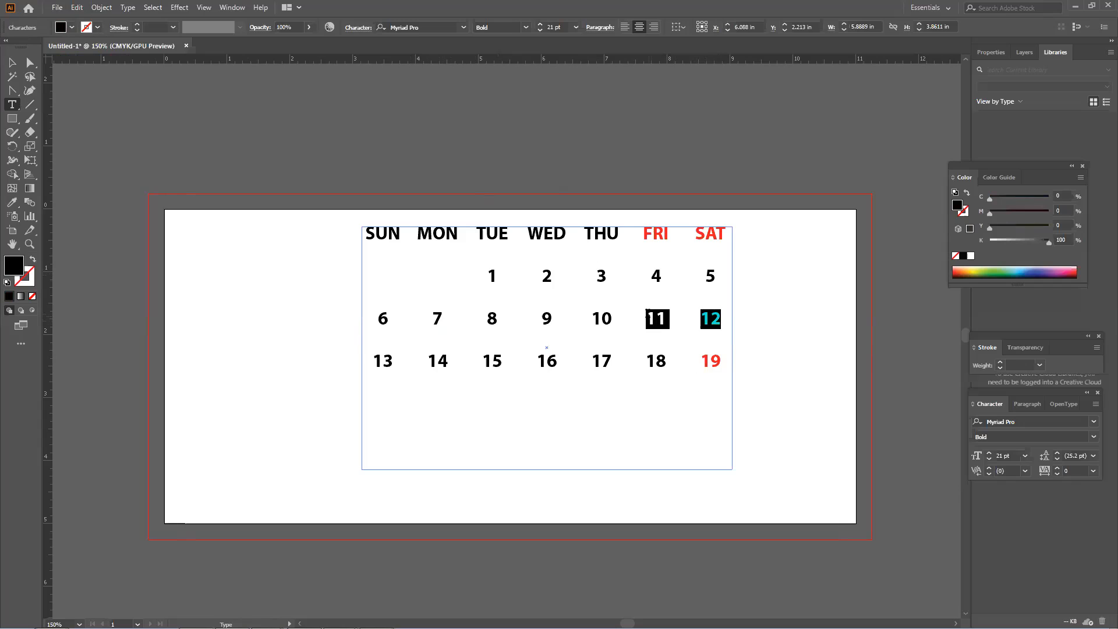
left_click(65, 27)
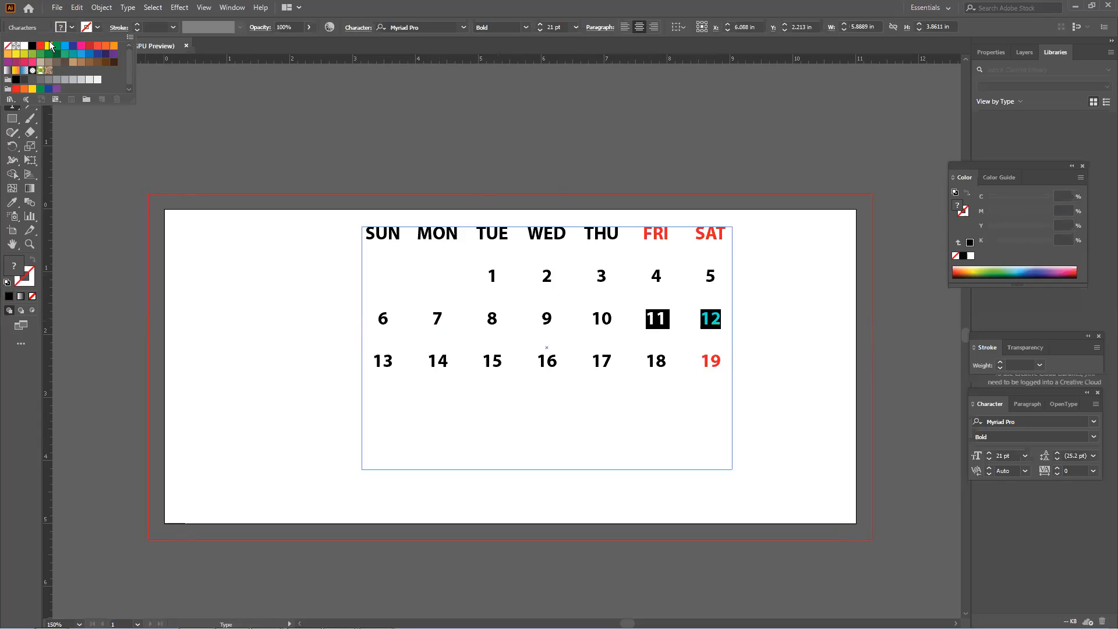
left_click(40, 47)
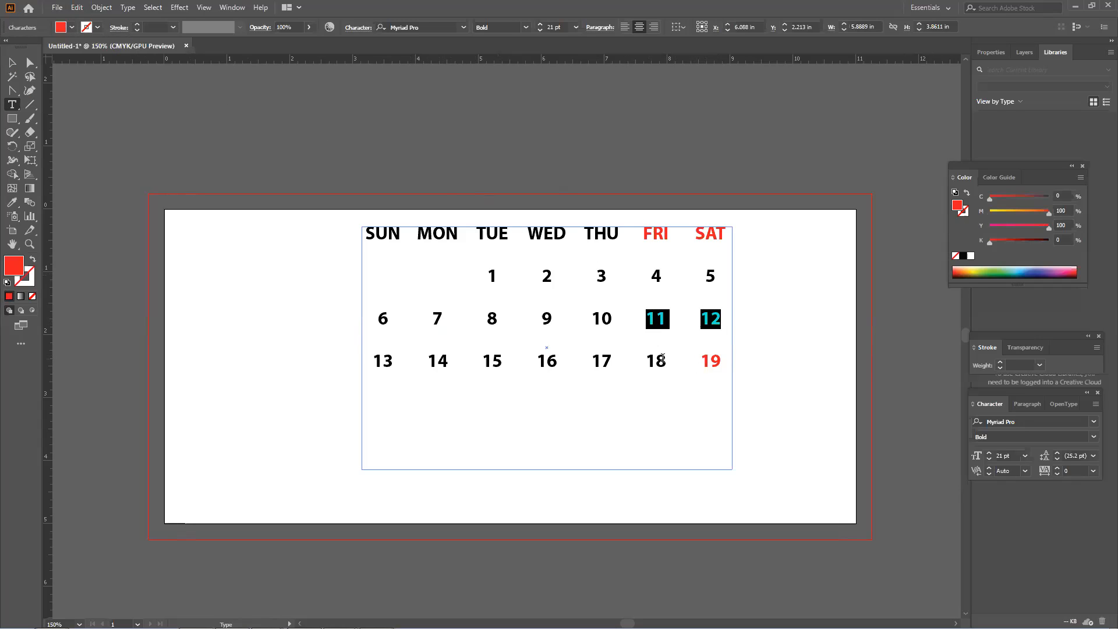
double_click(656, 354)
left_click(67, 30)
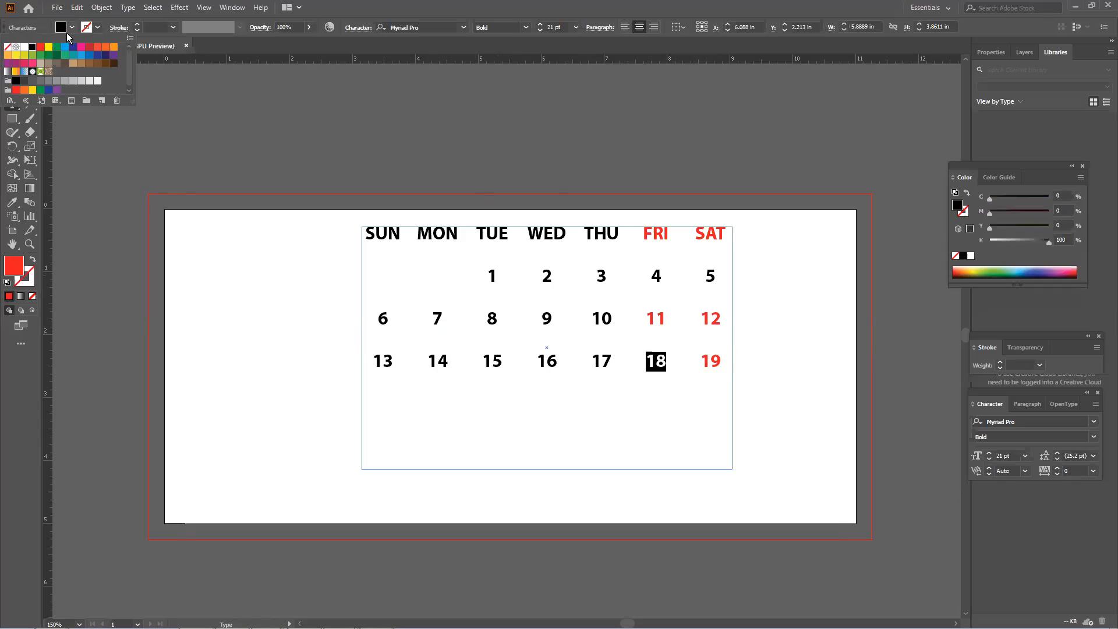
left_click(39, 47)
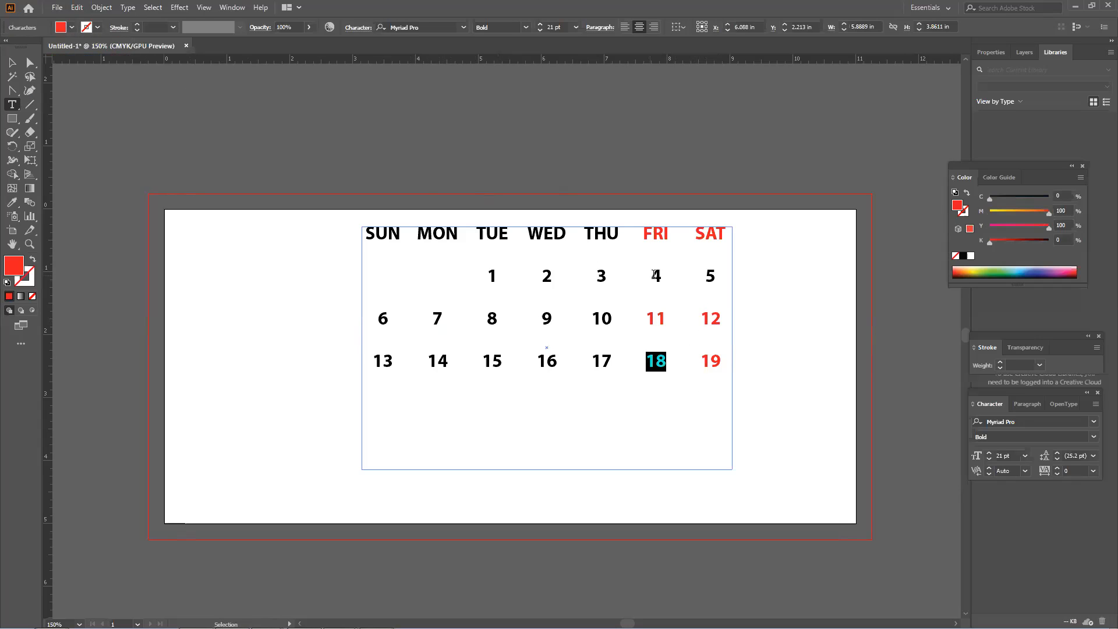
Color the dates 4 and 5 with CMYK red, finish editing the text and deselect the calendar
left_click_drag(652, 274, 713, 276)
left_click(71, 30)
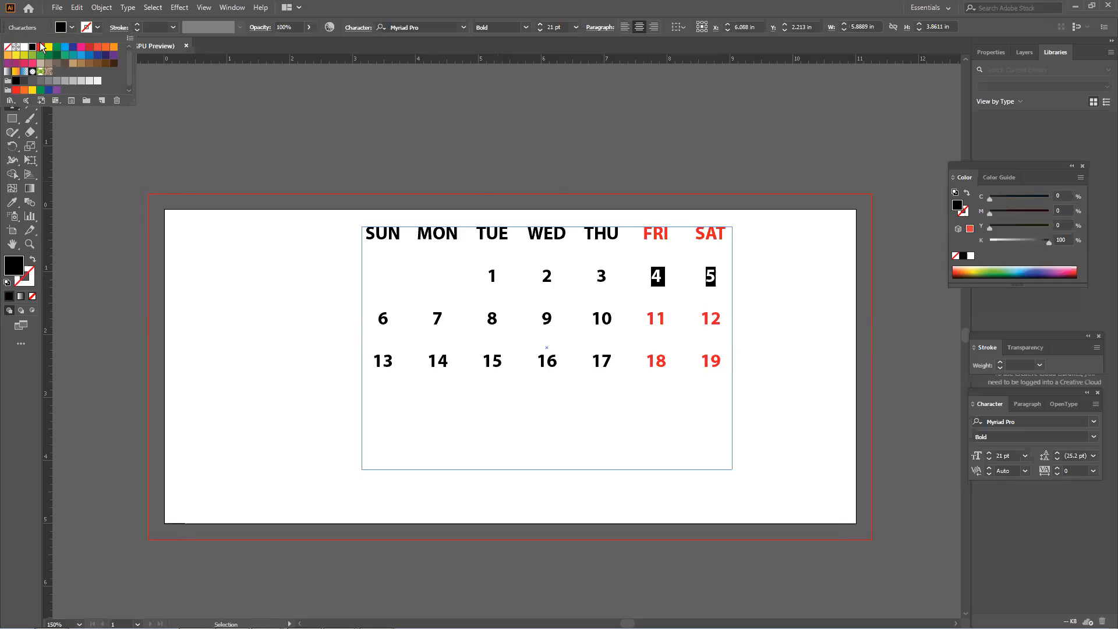
left_click(39, 47)
left_click(12, 62)
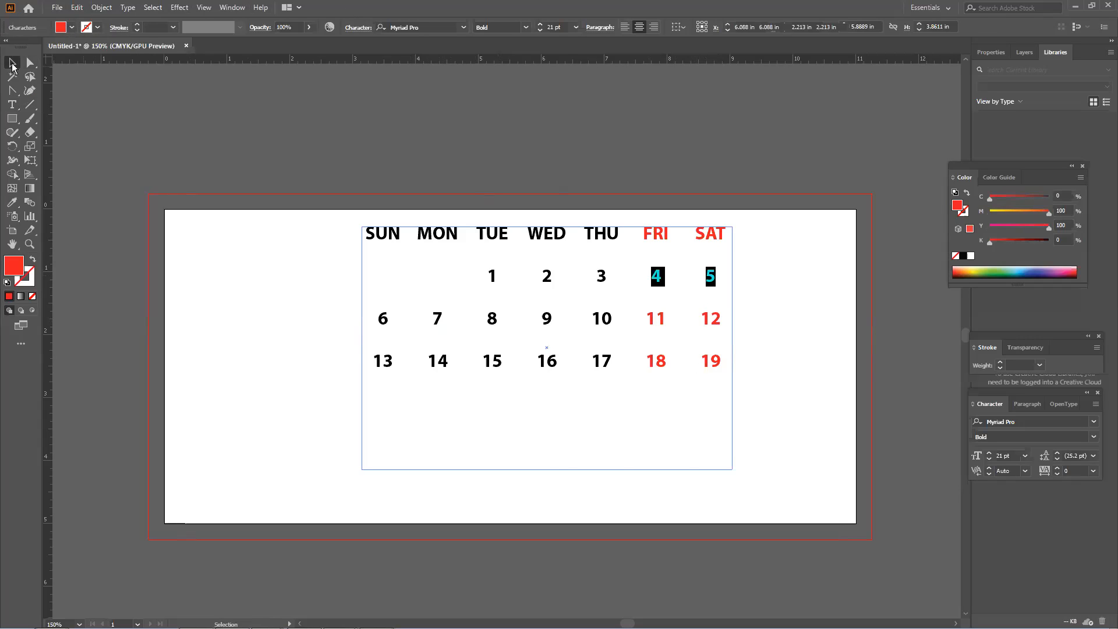
left_click(301, 114)
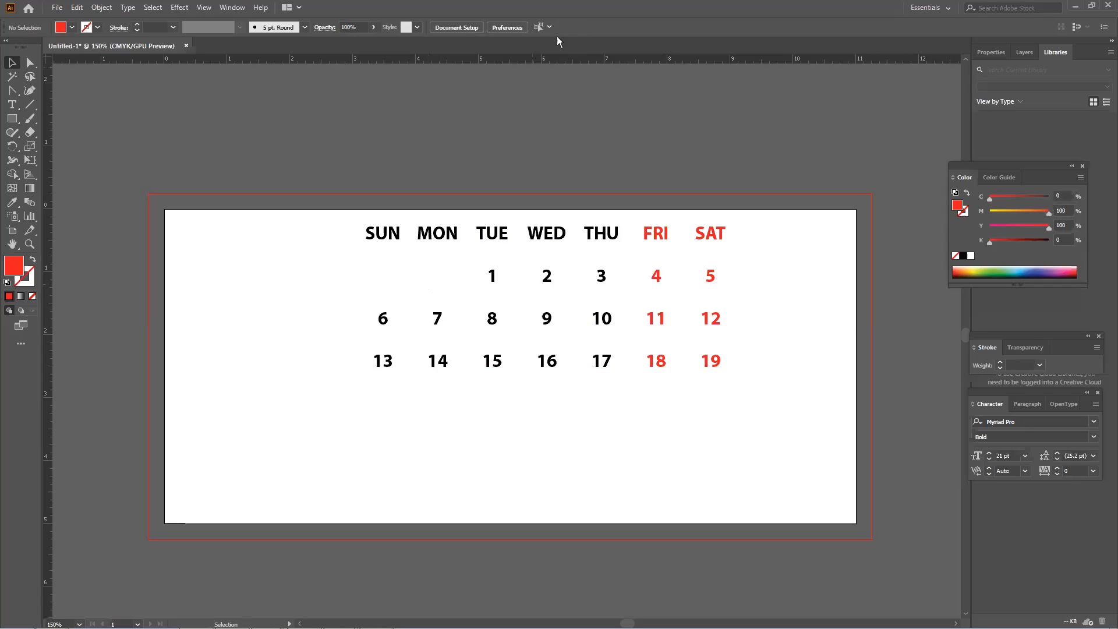
Undock the Control panel and float it just above the artboard
left_click_drag(3, 32, 72, 172)
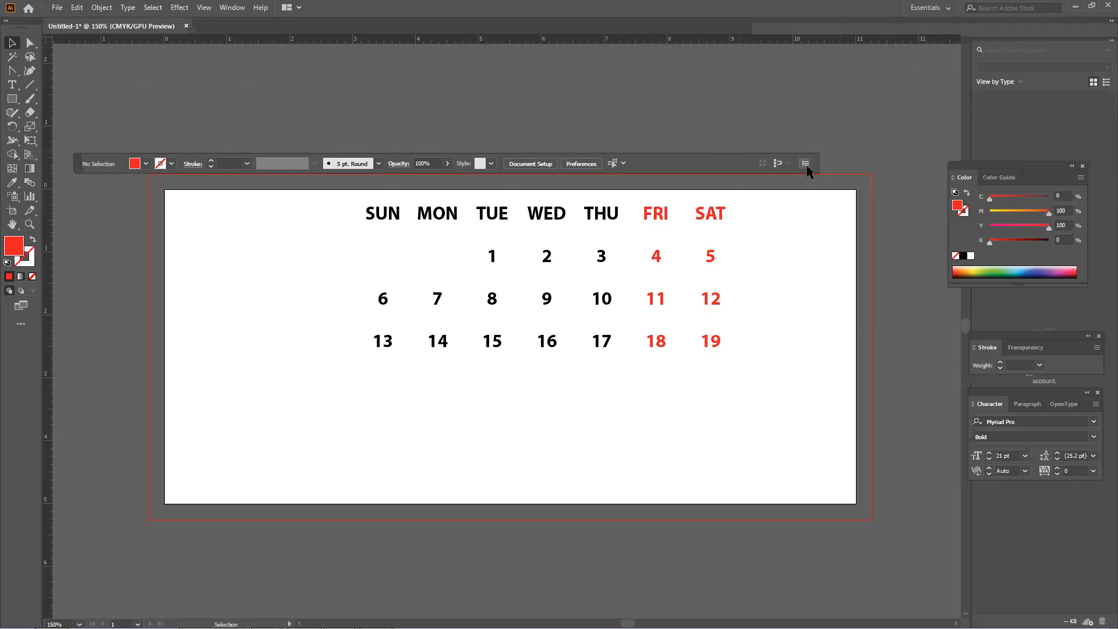
left_click(805, 163)
left_click(735, 162)
left_click_drag(77, 162, 80, 139)
Hide and show the Control panel twice, and dock it back below the menu bar
left_click(232, 7)
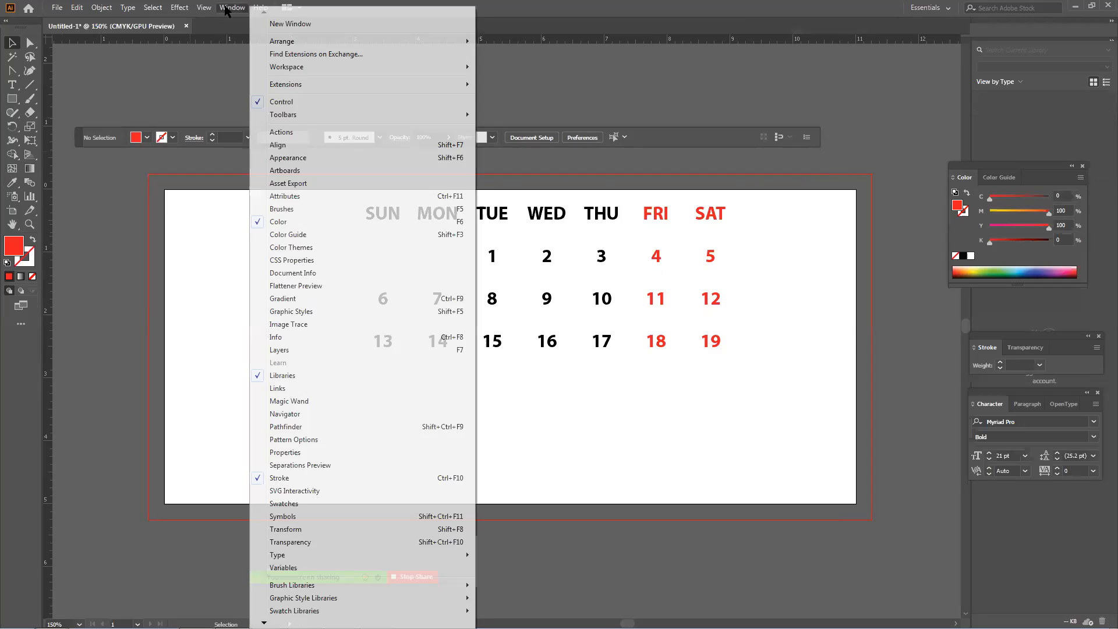
left_click(295, 102)
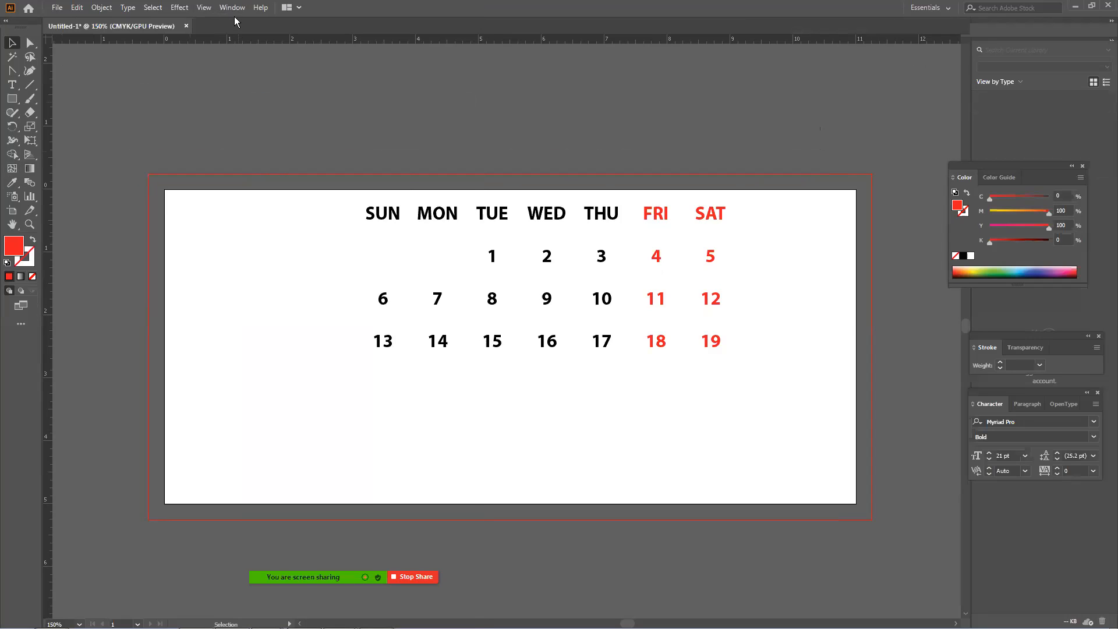
left_click(232, 7)
left_click(281, 101)
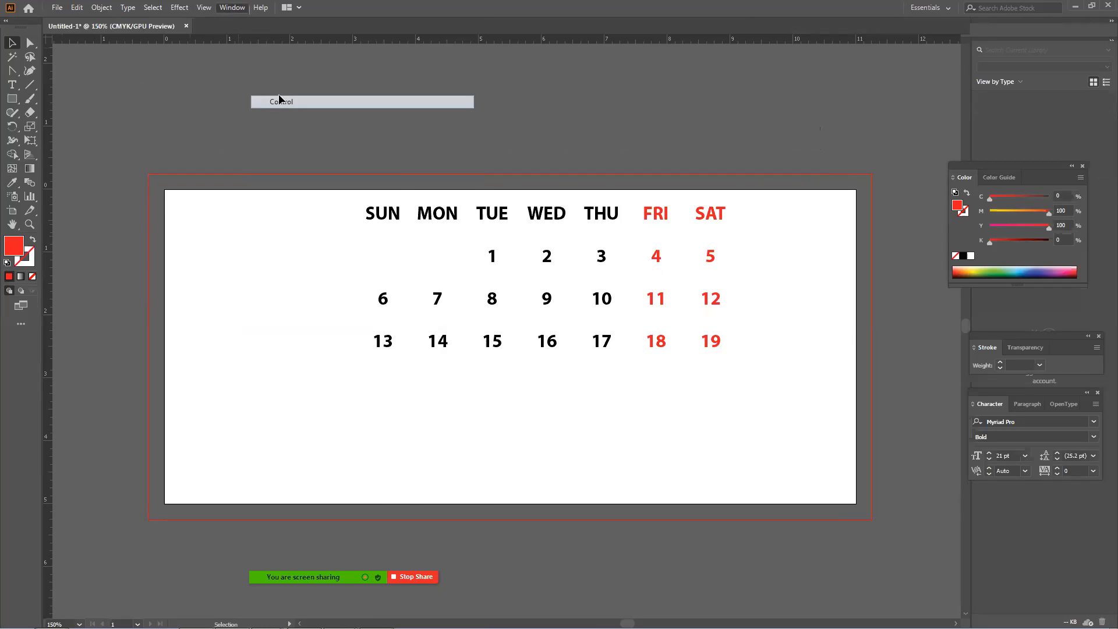
left_click(233, 8)
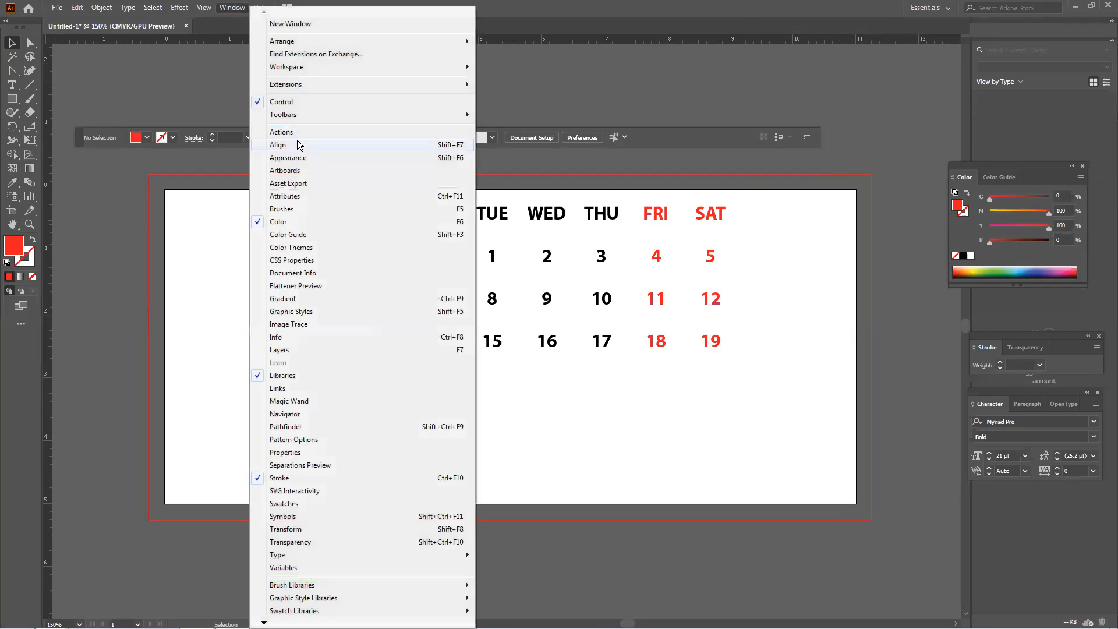
left_click(291, 102)
left_click(232, 7)
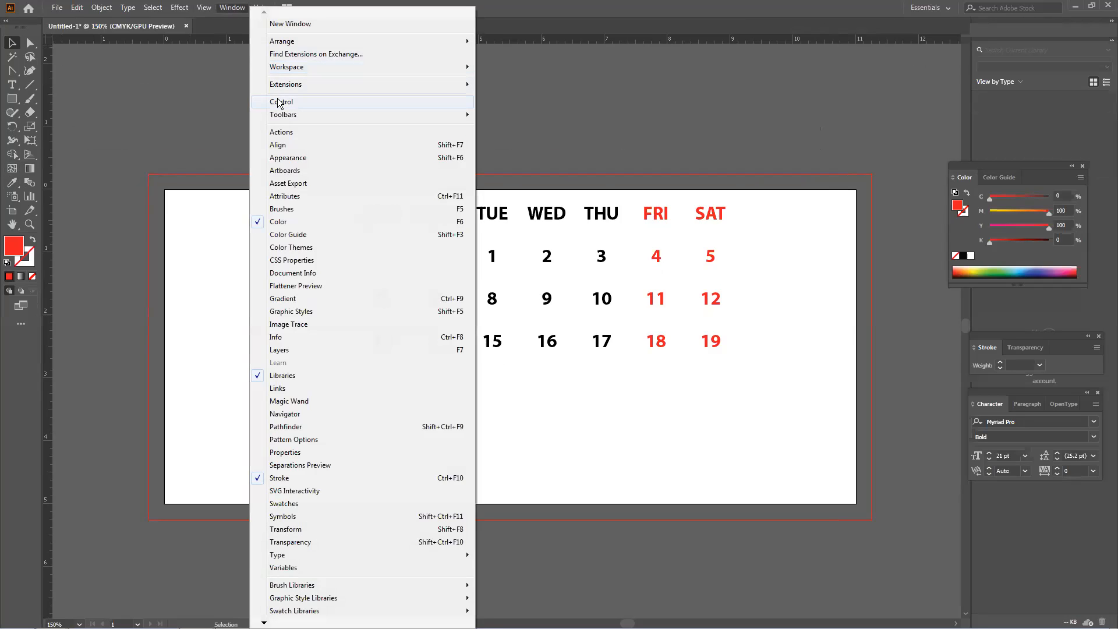
left_click(291, 102)
left_click_drag(79, 138, 57, 28)
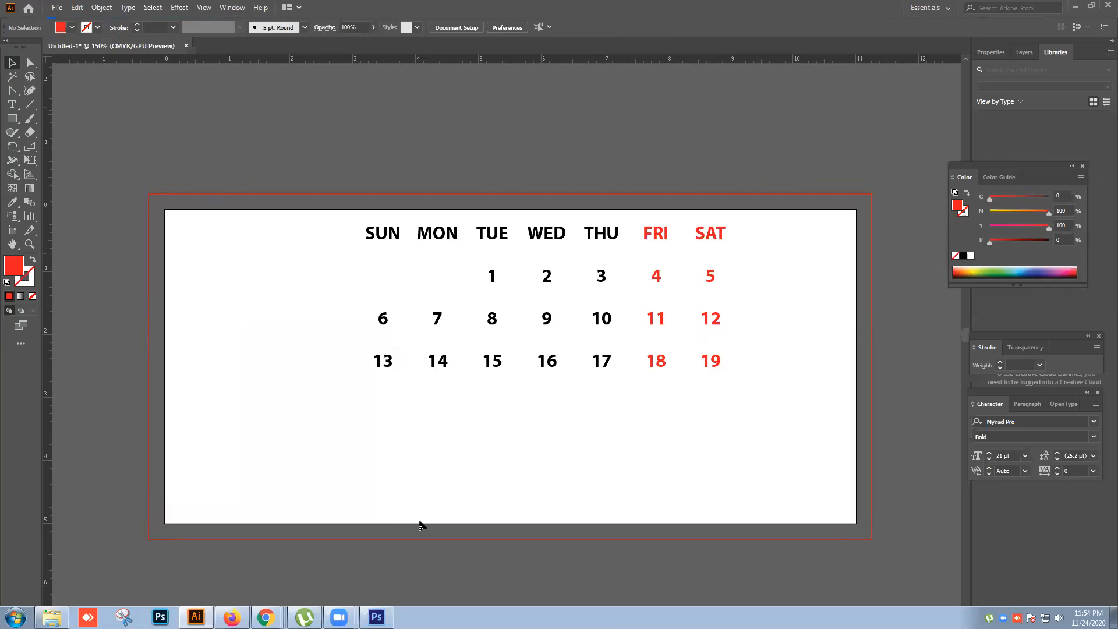
Shift the calendar text grid slightly lower on the artboard, to about X 6.02 in and Y 2.44 in
left_click(392, 242)
mouse_move(392, 242)
left_mouse_down()
mouse_move(390, 264)
mouse_move(390, 252)
left_mouse_up()
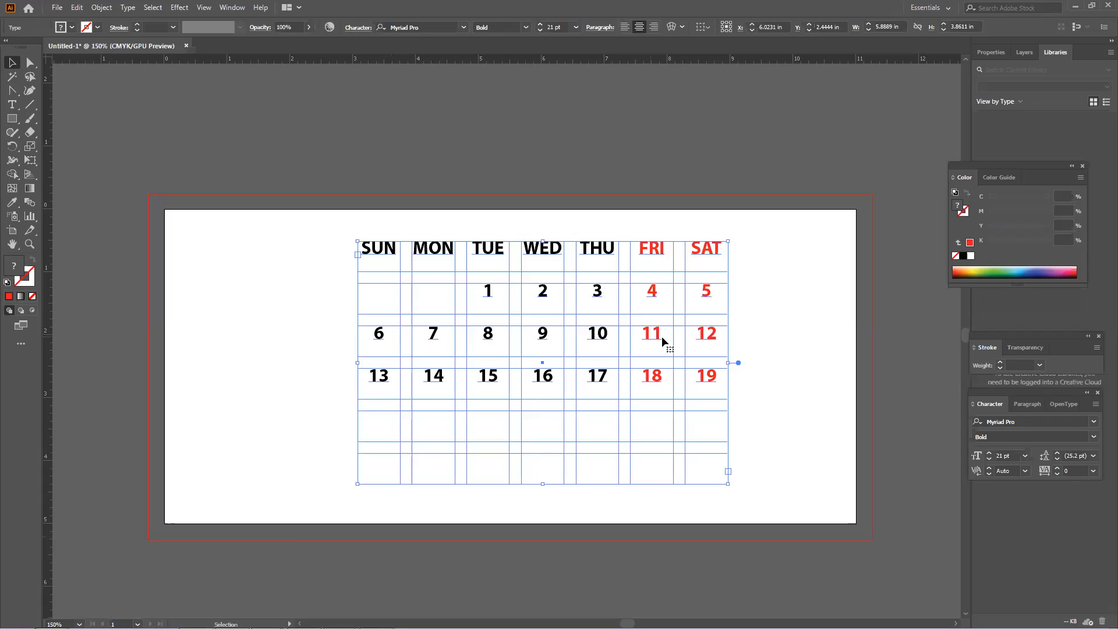
left_click(278, 267)
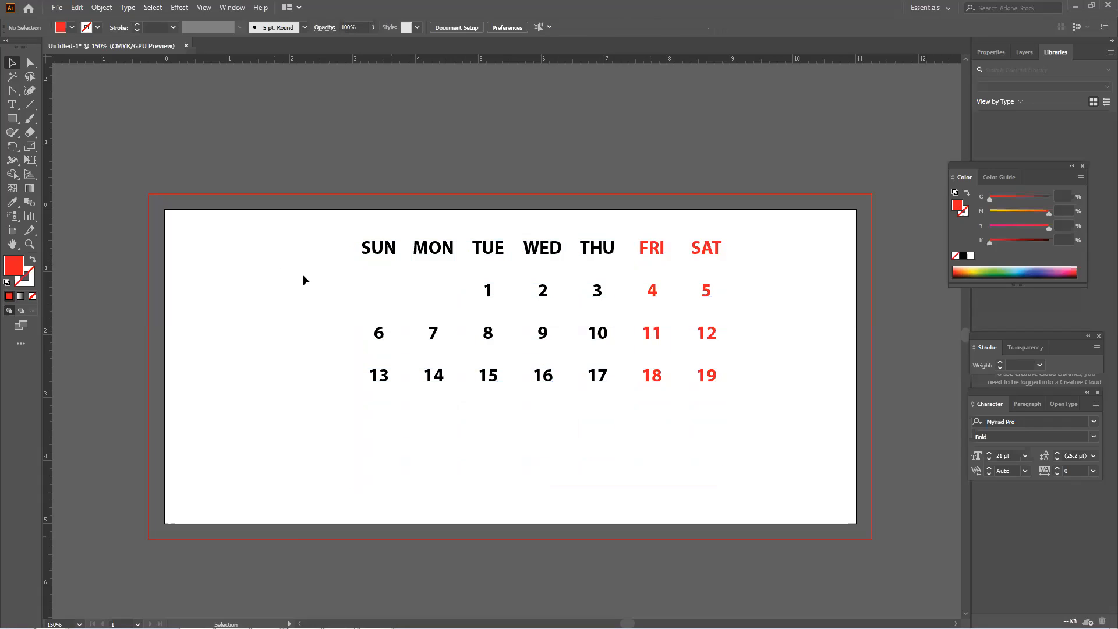
Move the calendar text grid off the artboard into the empty area above it, at about X 5.15 in and Y -6.25 in
left_click(447, 252)
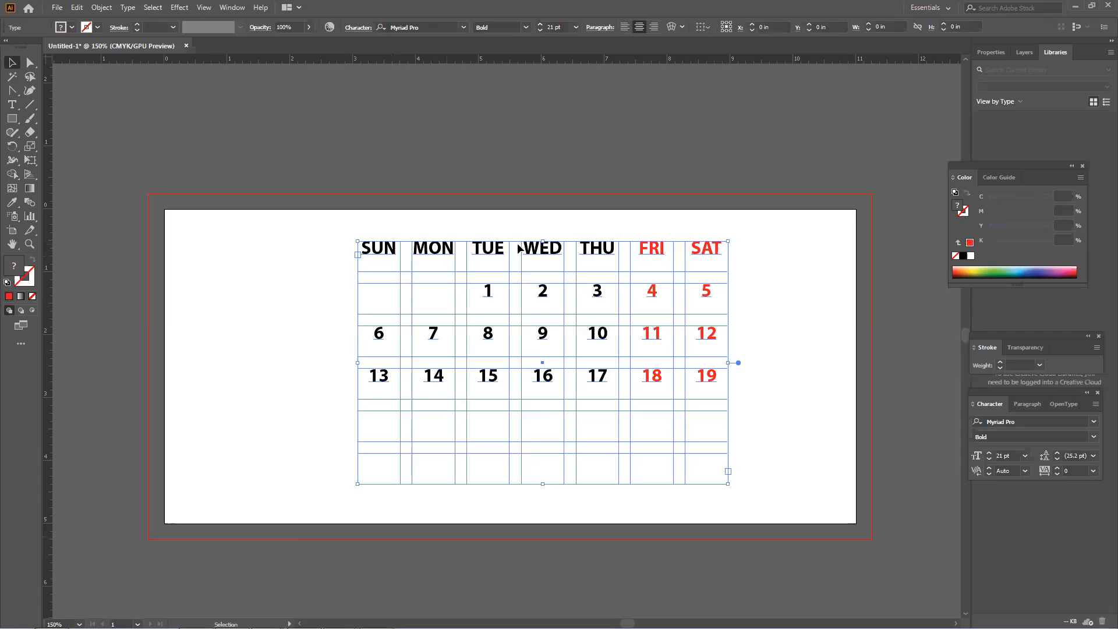
scroll(517, 262, "up", 5)
left_click_drag(521, 413, 479, 109)
scroll(473, 133, "up", 2)
scroll(472, 133, "up", 5)
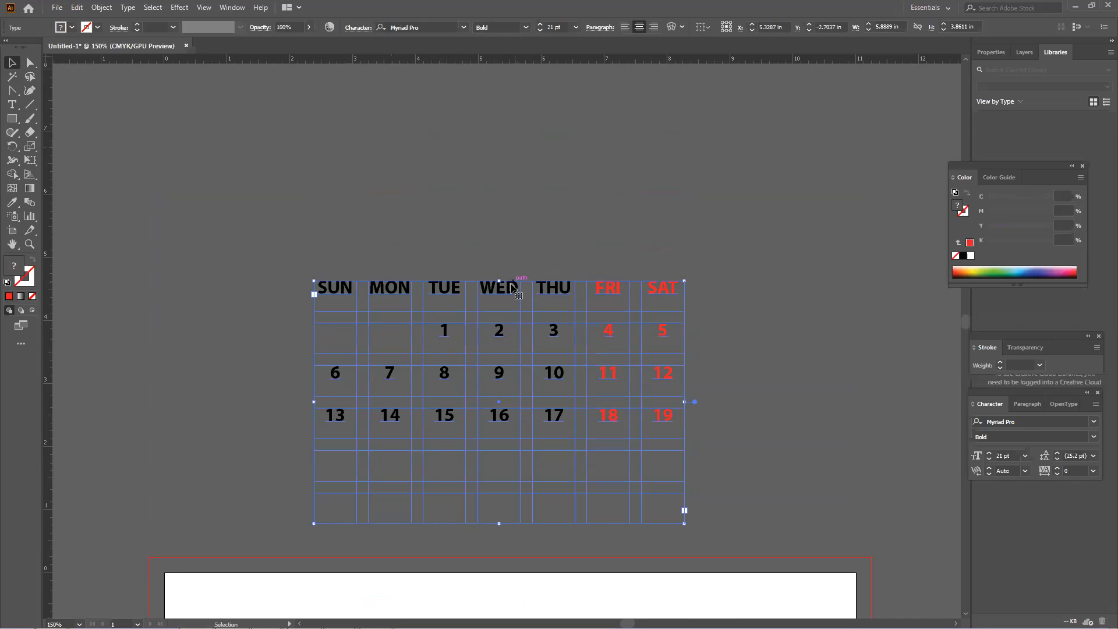
left_click_drag(565, 280, 572, 224)
left_click(683, 219)
scroll(636, 264, "up", 2)
left_click_drag(574, 280, 536, 134)
left_click(754, 347)
left_click(542, 251)
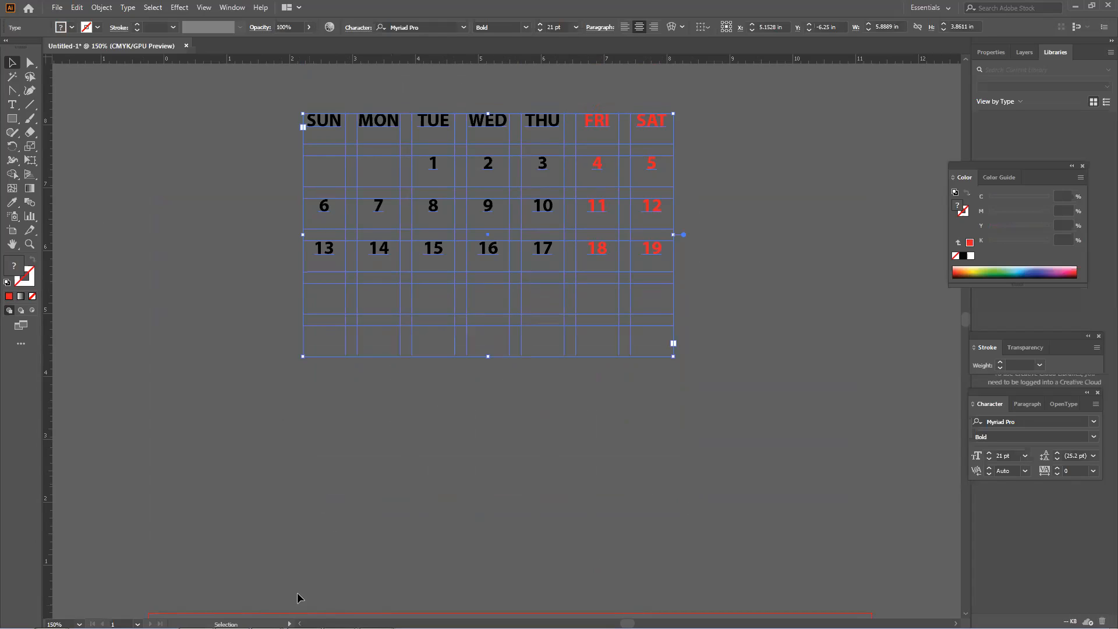
left_click(369, 412)
left_click(444, 251)
scroll(588, 336, "down", 5)
scroll(530, 367, "down", 3)
Draw a red rectangle about 6 in wide and 3.13 in high on the empty artboard
left_click(11, 118)
left_click_drag(275, 268, 652, 464)
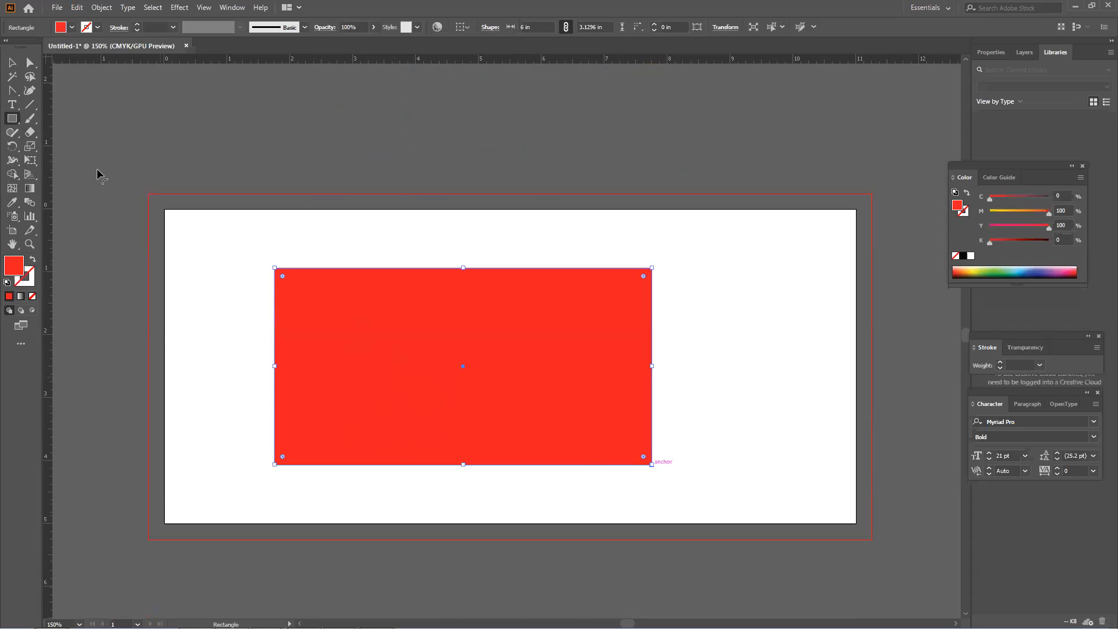
left_click(14, 63)
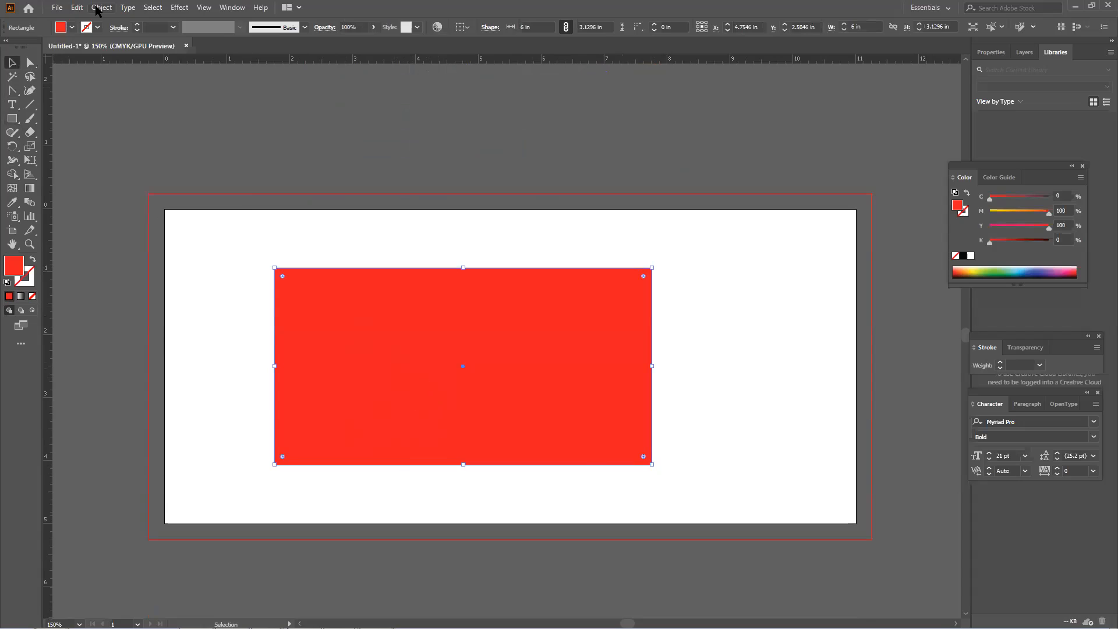
Set up splitting the red rectangle into a grid of 6 rows and 7 columns with preview on
left_click(100, 7)
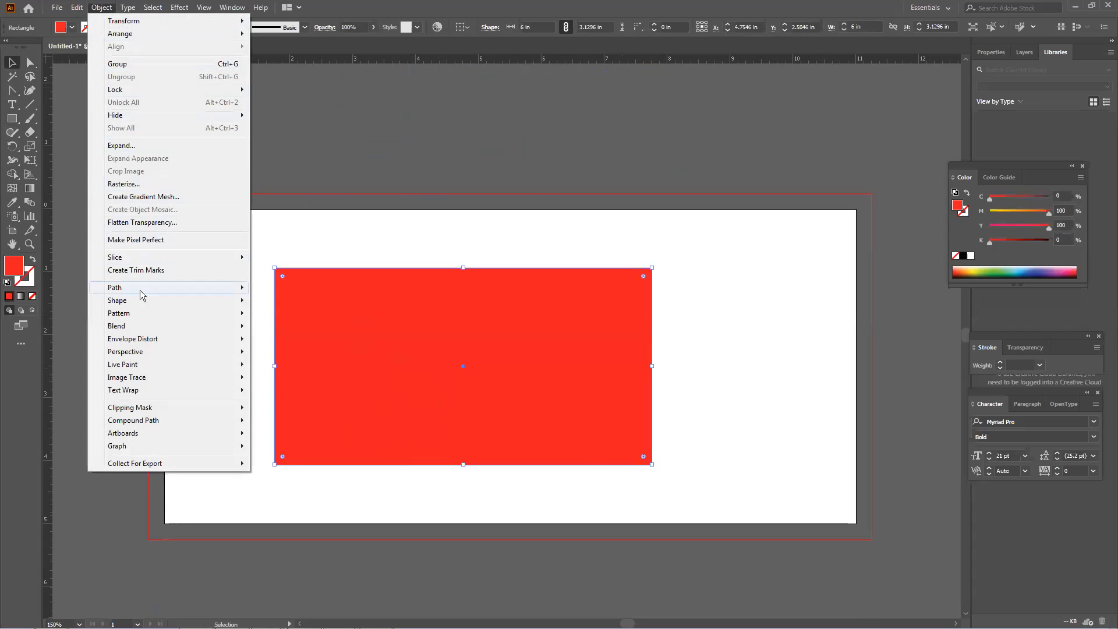
mouse_move(143, 292)
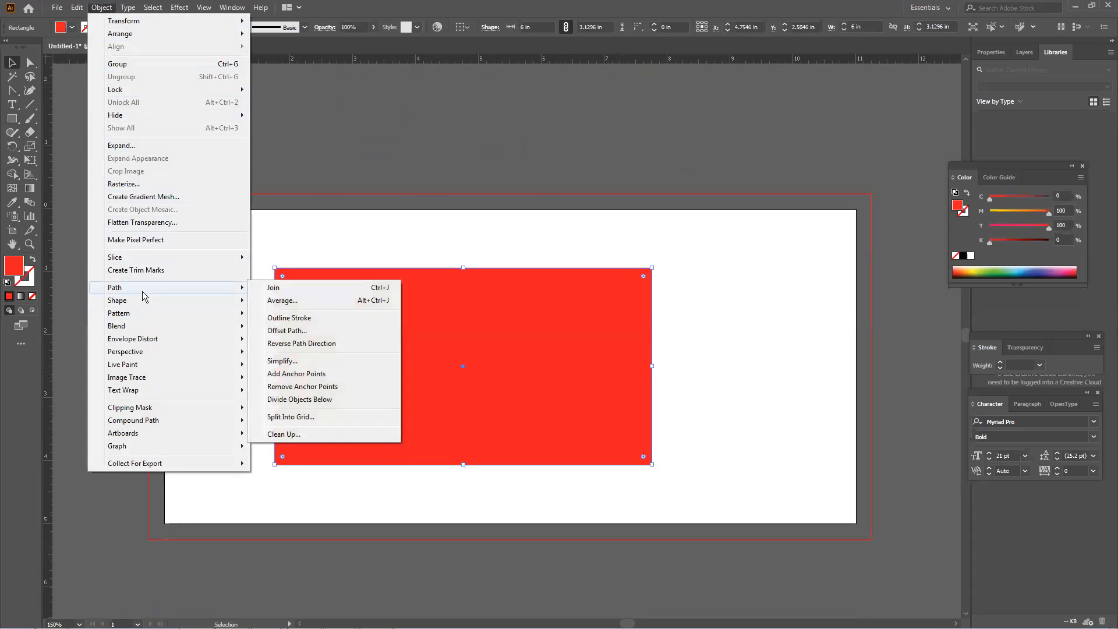
left_click(298, 418)
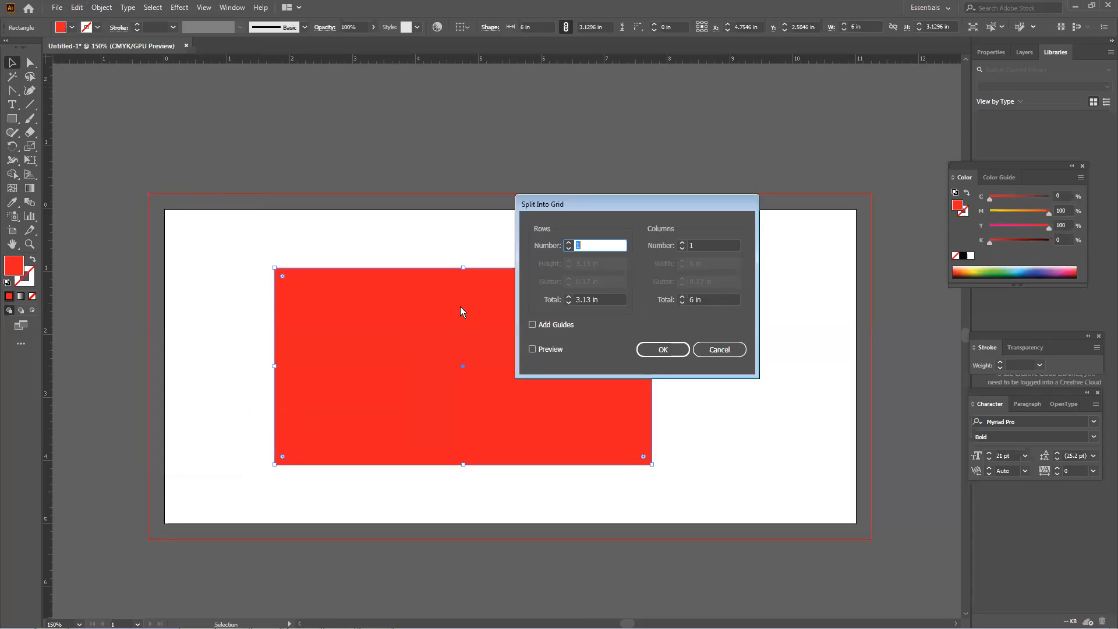
left_click_drag(566, 204, 622, 158)
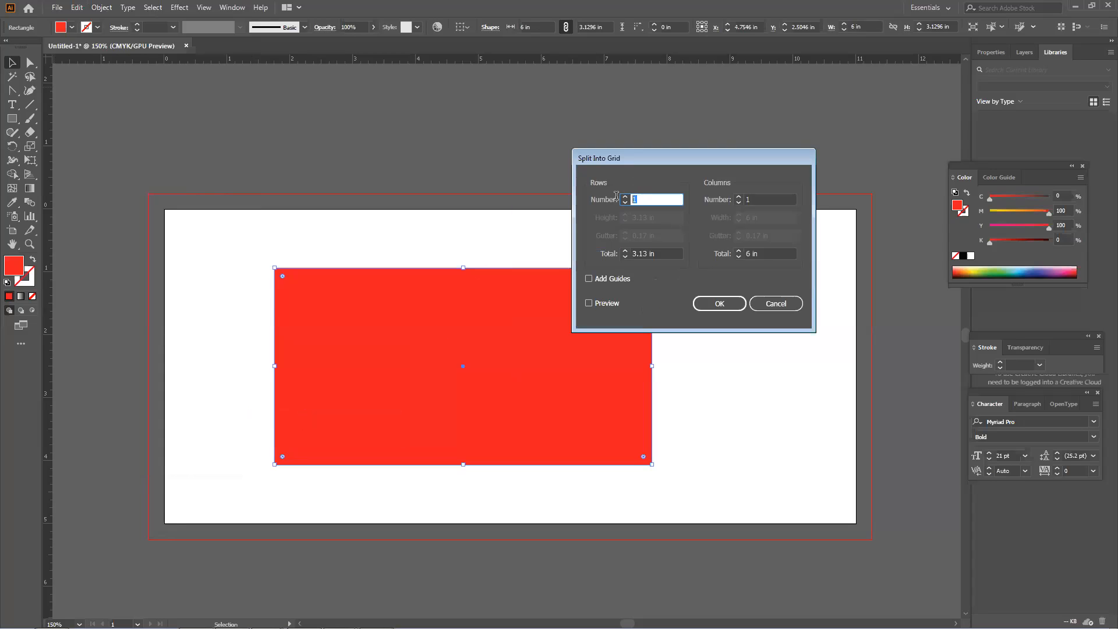
type("69")
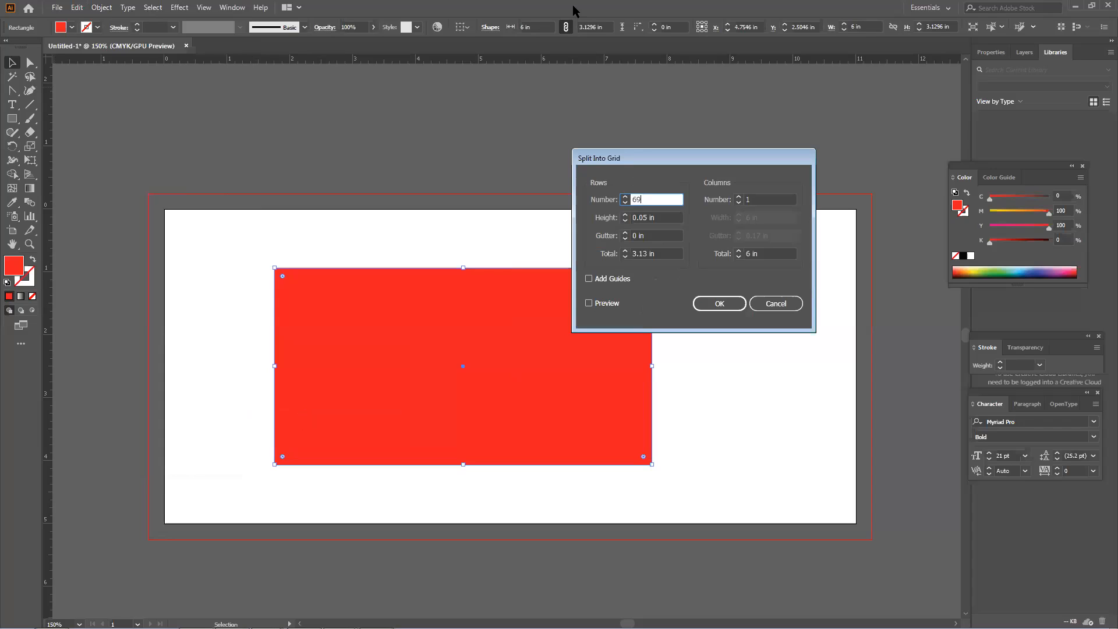
key("BackSpace")
key("Tab")
type("7")
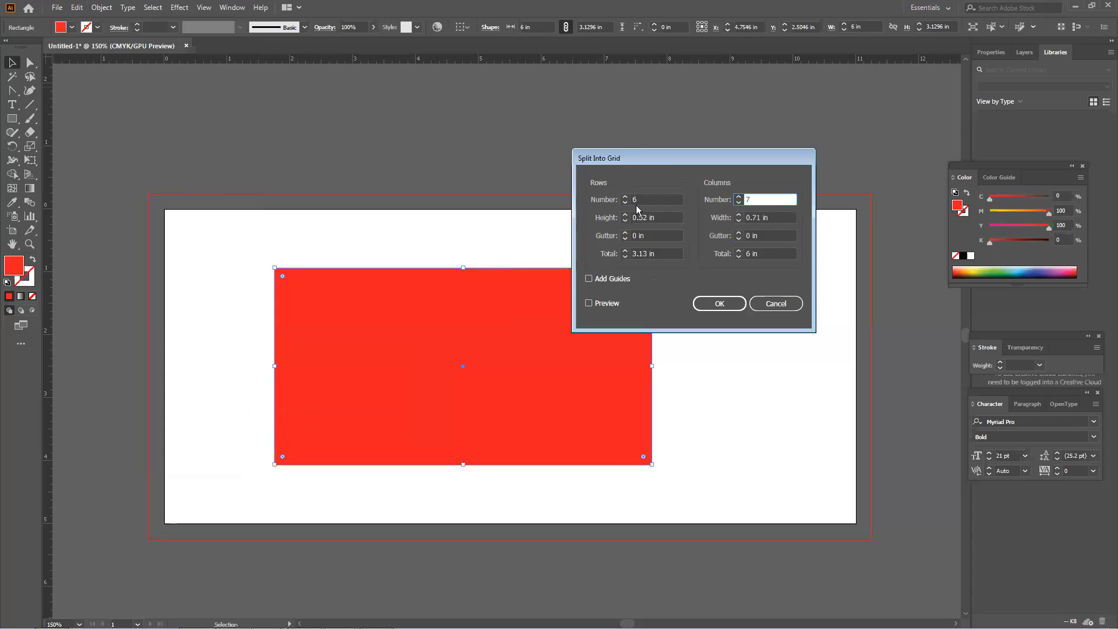
left_click_drag(666, 166, 675, 134)
left_click(599, 271)
Set both the row and column gutters to 0.188 in and apply the grid split
left_click(660, 205)
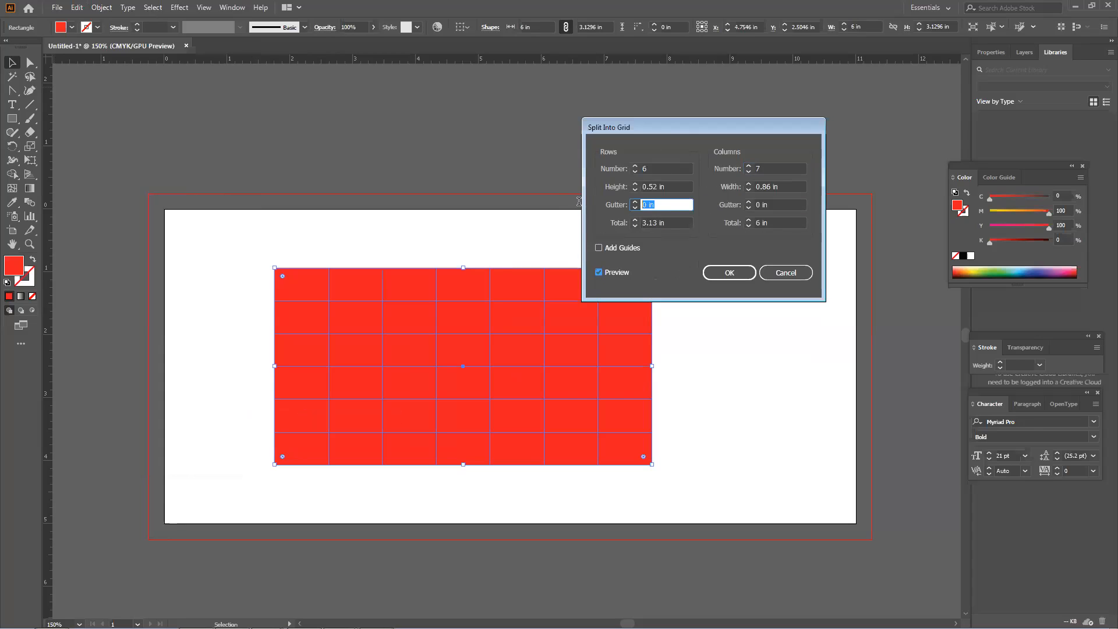
type("0.188")
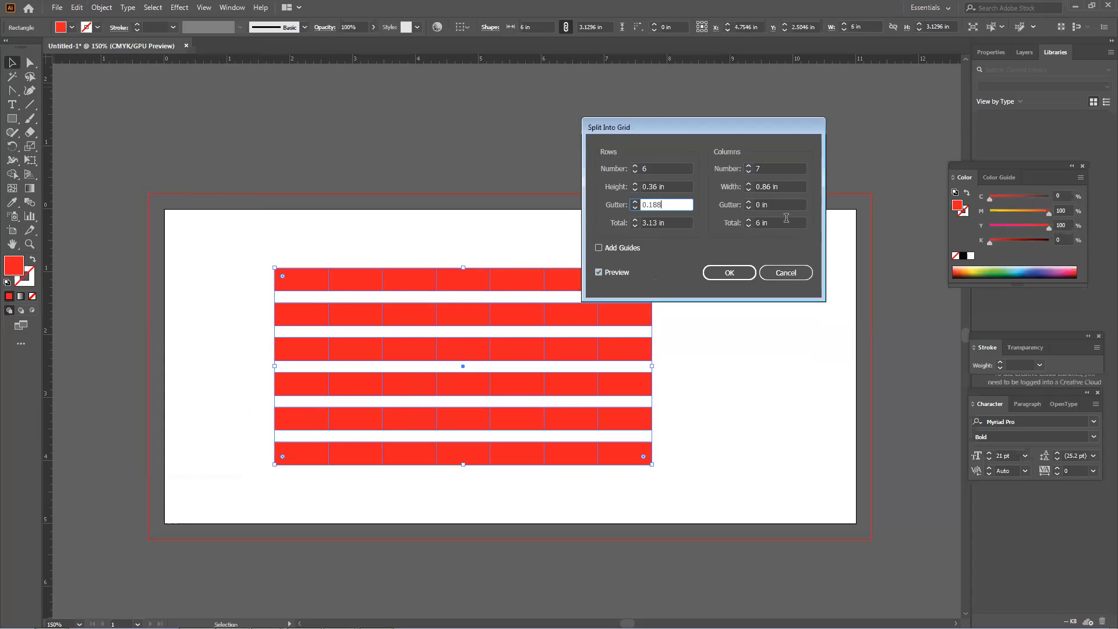
key("Tab")
type("01")
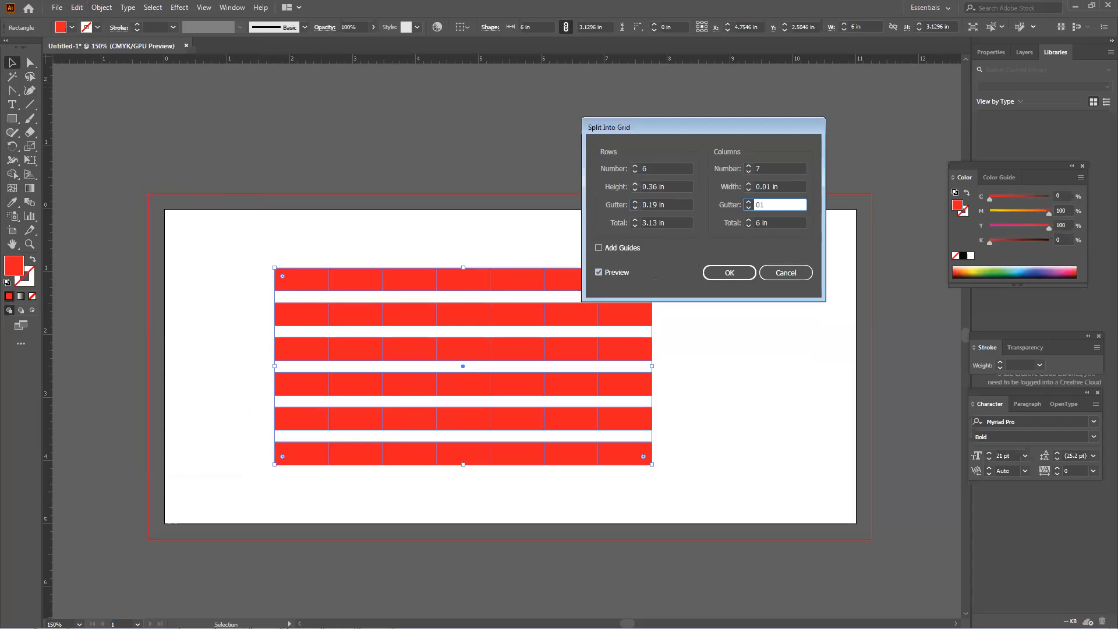
key("BackSpace")
type(".1")
type("88")
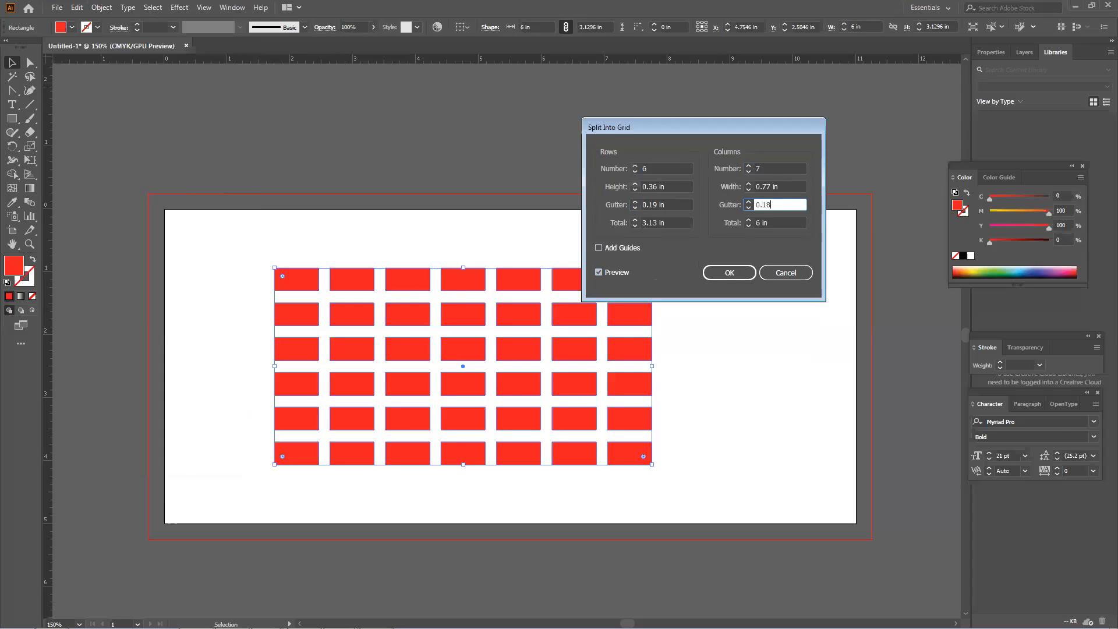
left_click(728, 273)
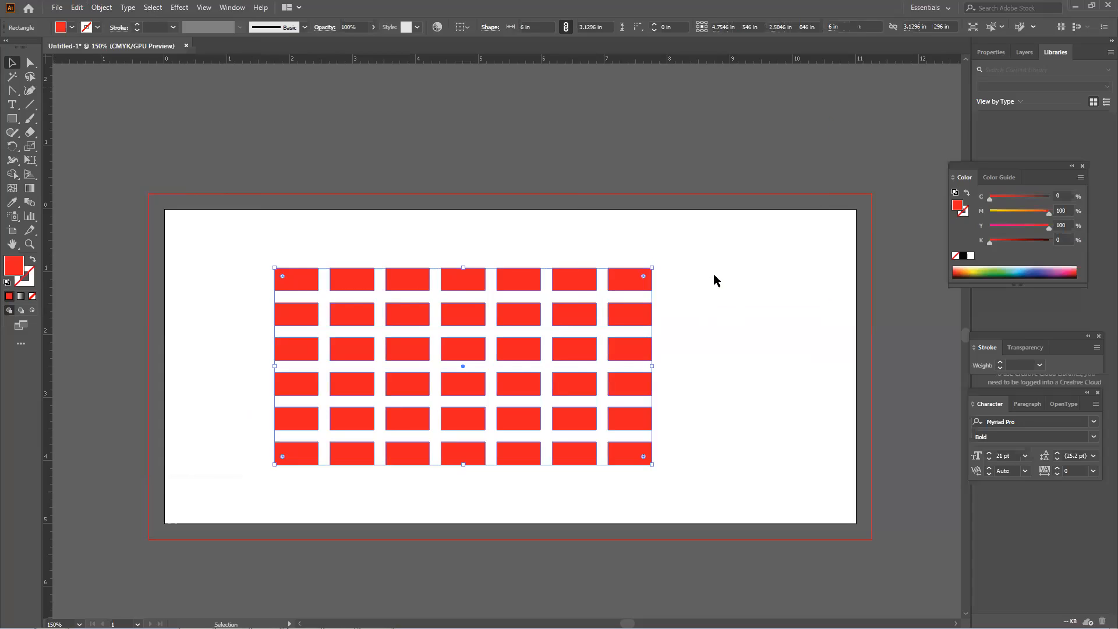
Select the seven cells of the grid's top row and fill them light blue
scroll(456, 342, "up", 3)
left_click(434, 336)
left_click_drag(220, 338, 656, 366)
left_click(71, 28)
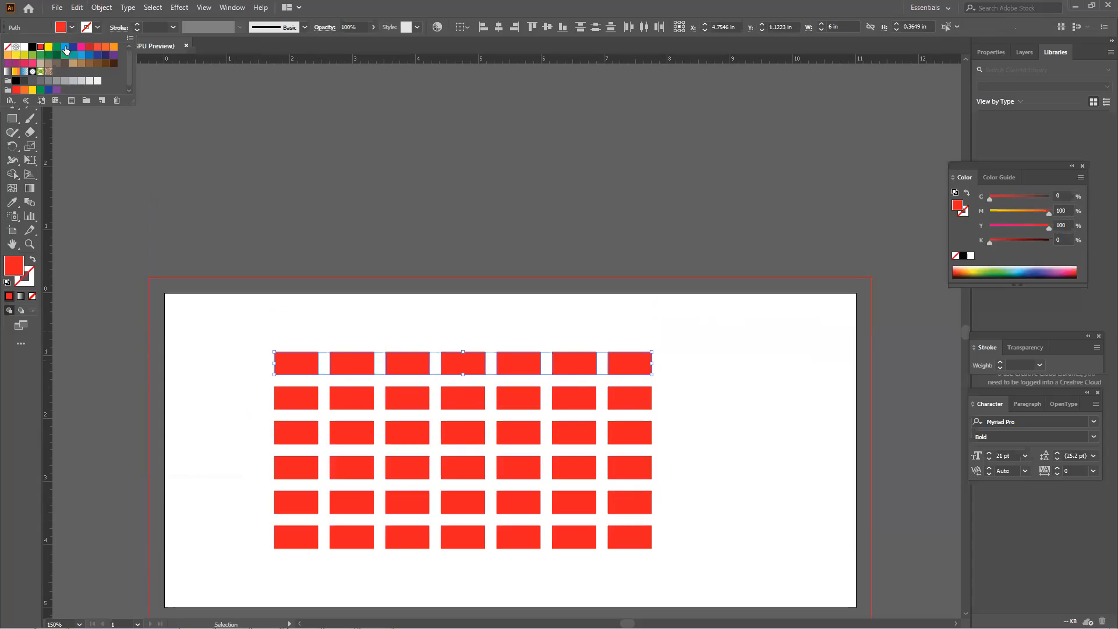
left_click(68, 47)
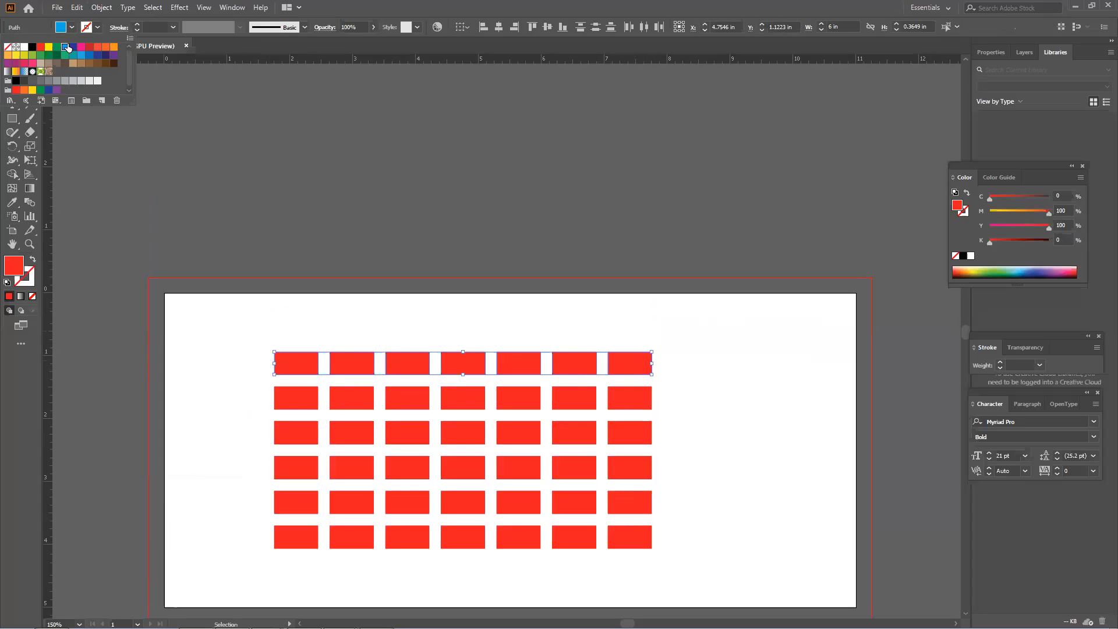
Fill the cells of the first five columns below the blue header row with black
left_click_drag(260, 393, 536, 550)
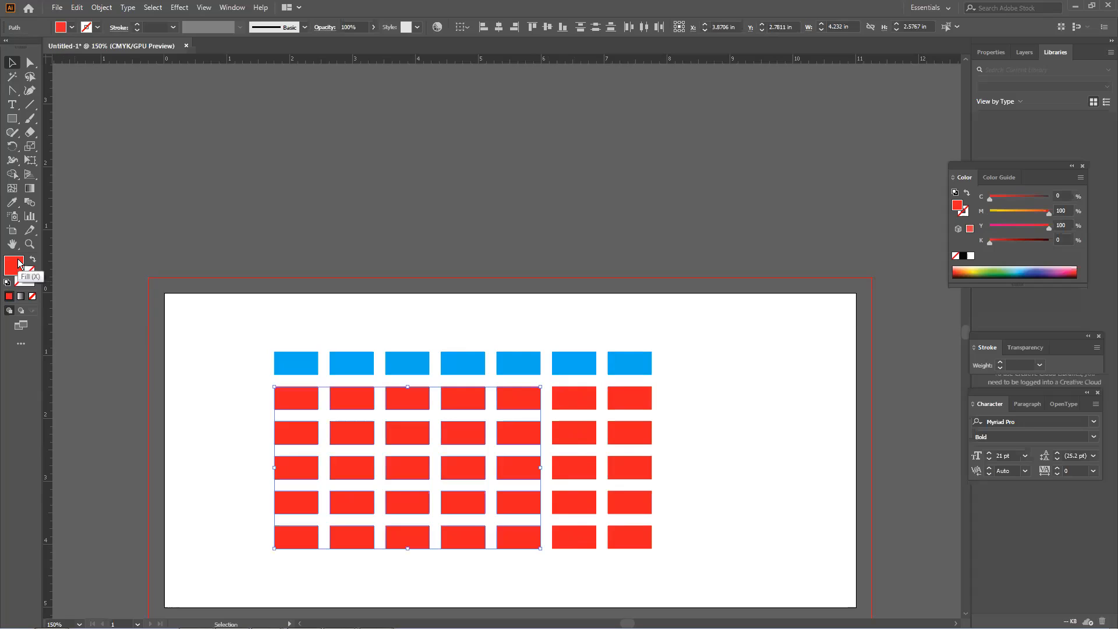
left_click(71, 28)
left_click(32, 46)
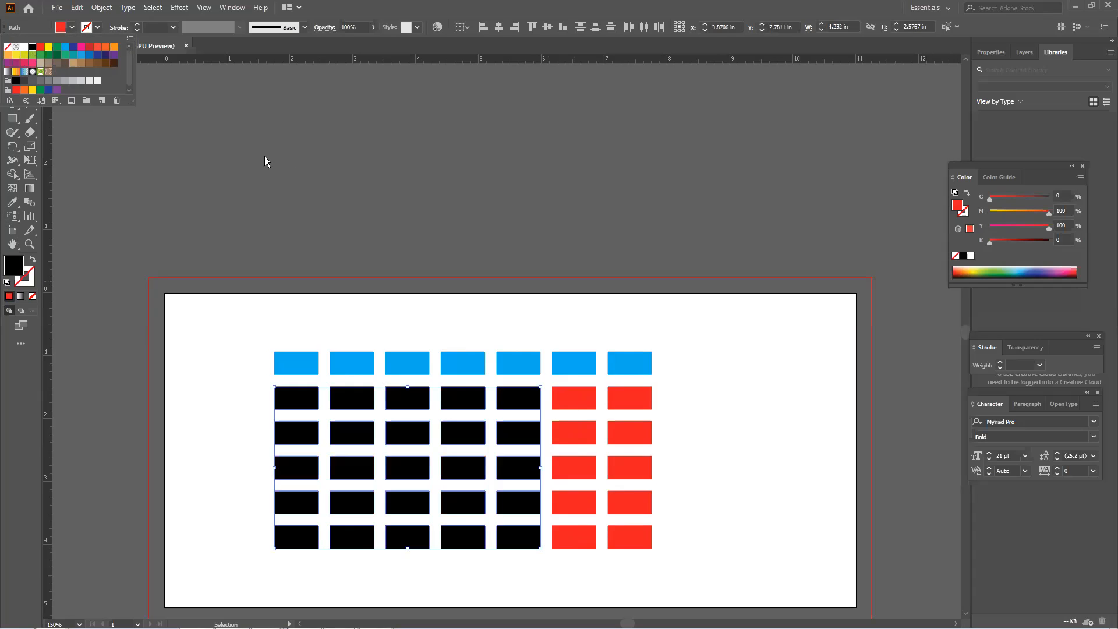
left_click(485, 271)
Bring the calendar text grid down to just above the artboard, at about X 4.97 in and Y -2.46 in, and color its text white
scroll(594, 397, "down", 1)
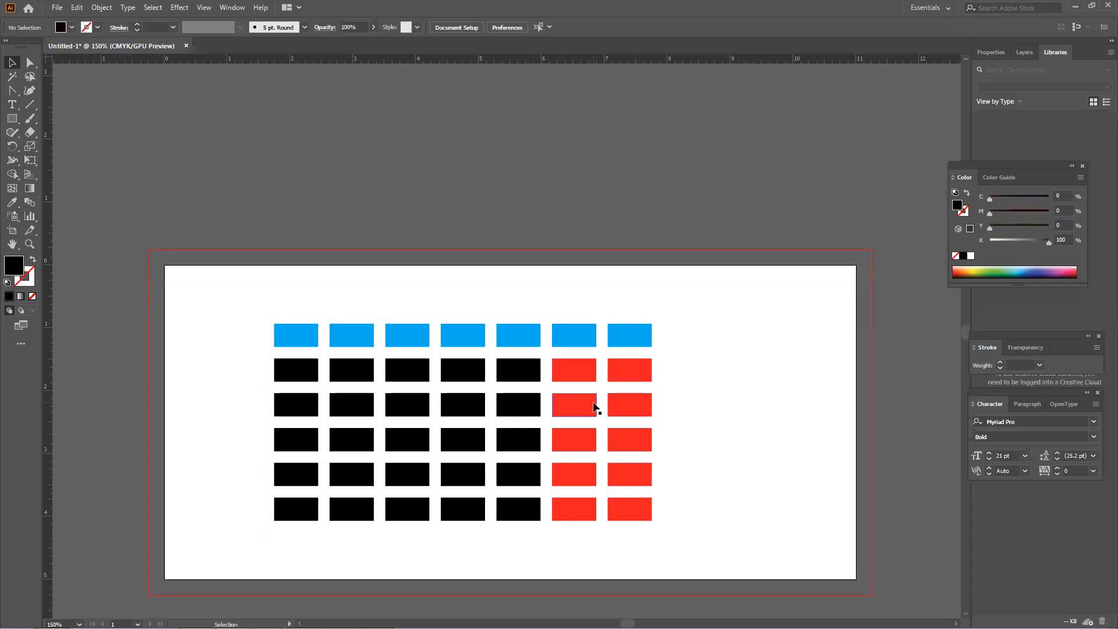
scroll(556, 386, "up", 7)
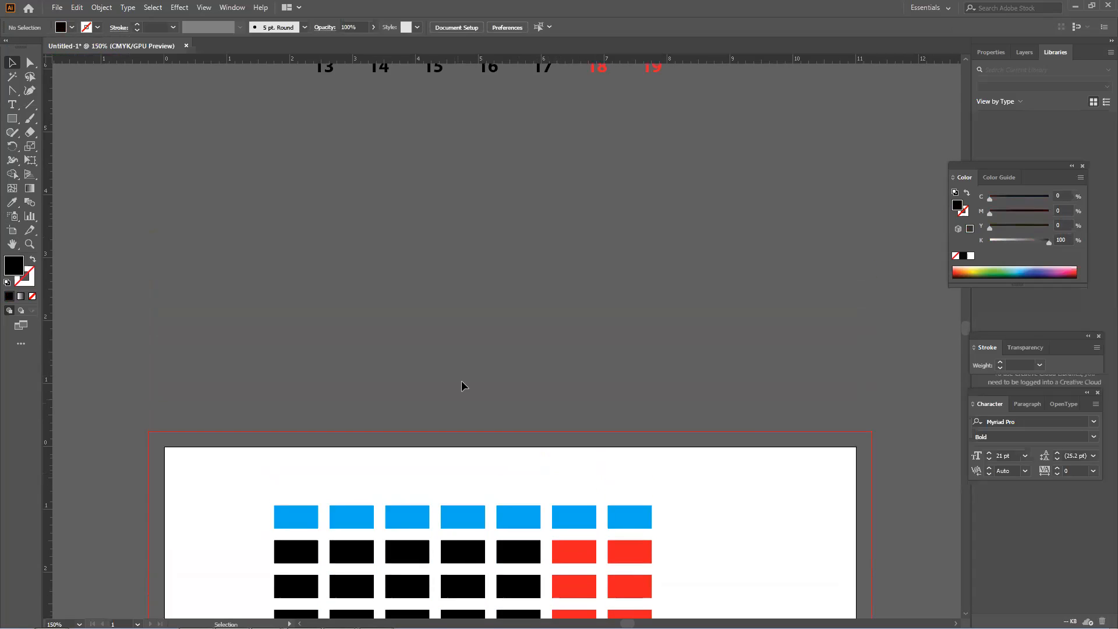
left_click_drag(483, 209, 482, 414)
scroll(502, 390, "down", 4)
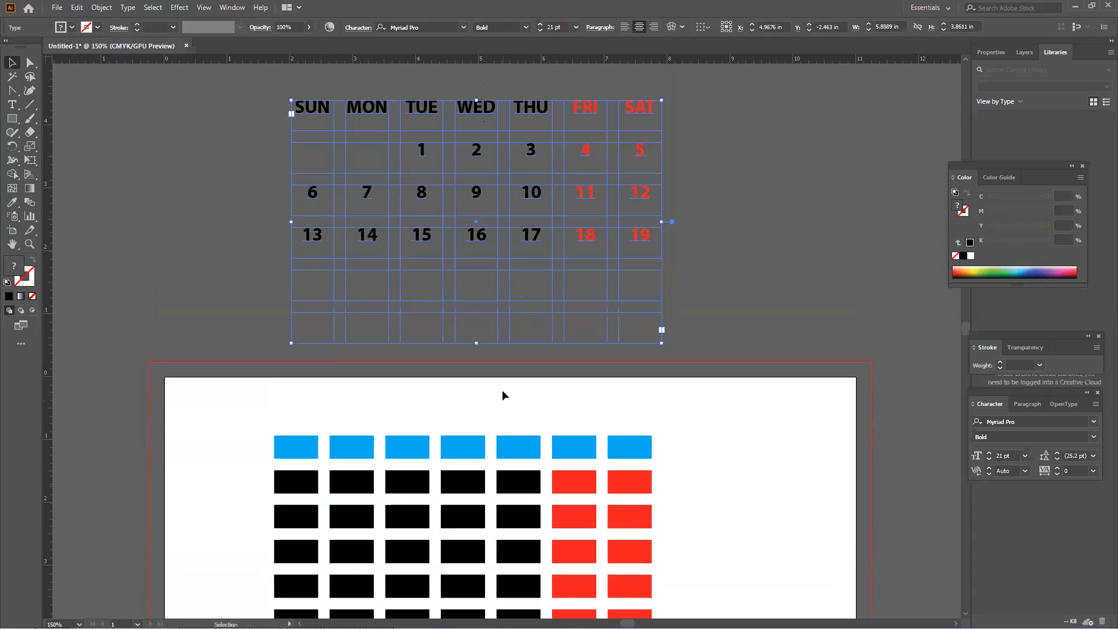
left_click(72, 27)
left_click(24, 46)
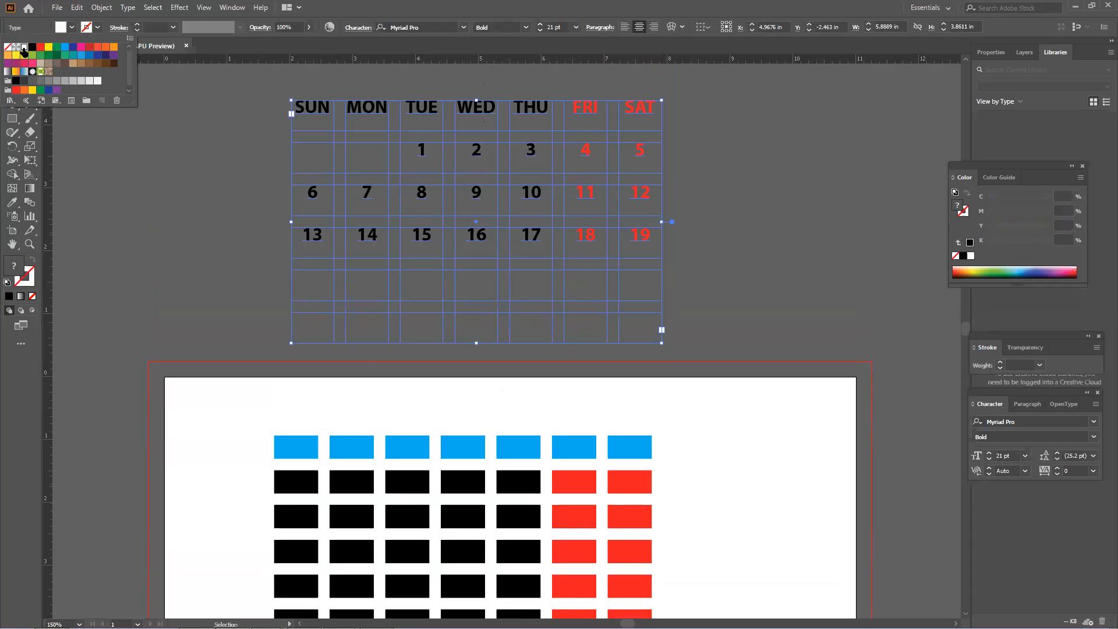
Place the calendar text in front of the colored cells, lining up its weekday row and left edge, at about X 4.70 in and Y 2.96 in
scroll(408, 244, "down", 2)
left_click_drag(525, 191, 543, 527)
right_click(545, 486)
mouse_move(606, 427)
left_click(736, 424)
left_click(736, 423)
left_click_drag(640, 407, 618, 413)
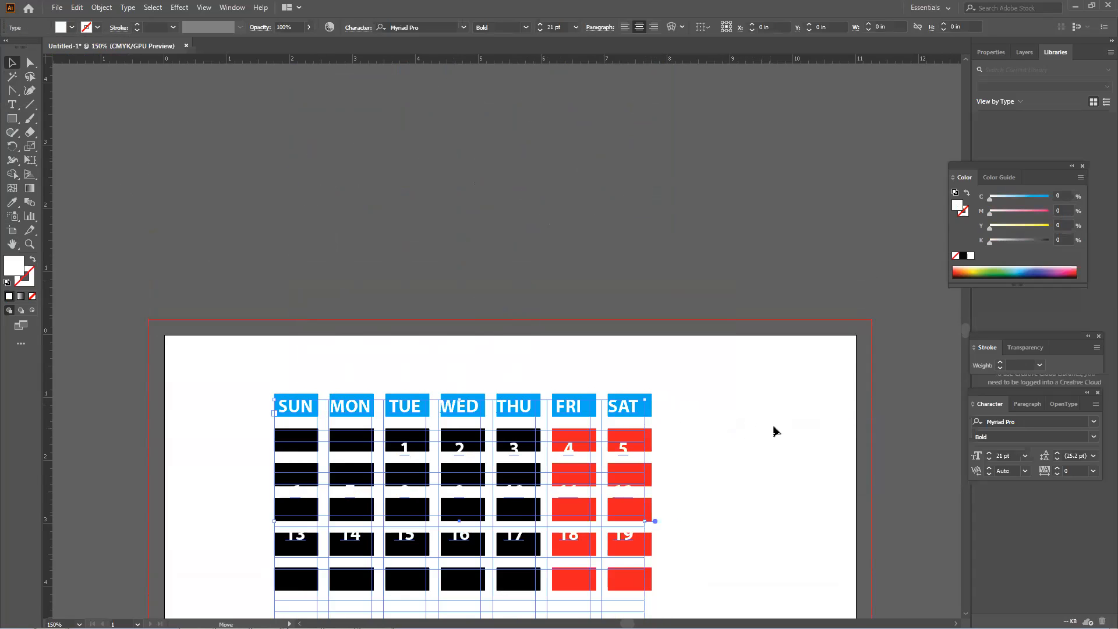
Reduce the calendar text frame's height to about 3.08 in and nudge it slightly right to fit the colored cells
scroll(773, 428, "down", 3)
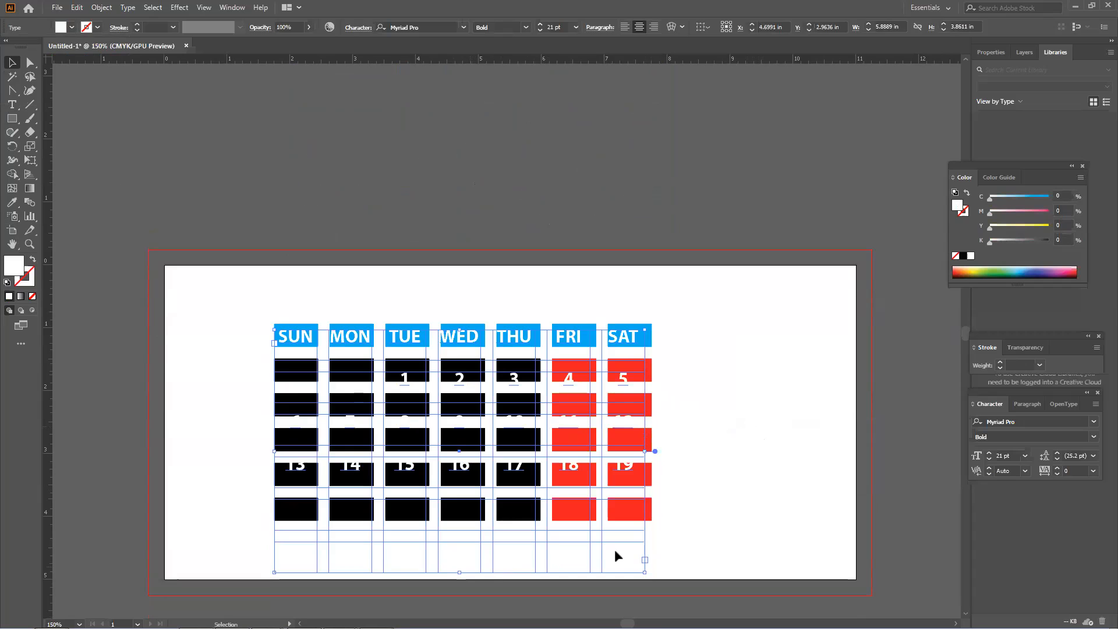
left_click_drag(459, 573, 462, 522)
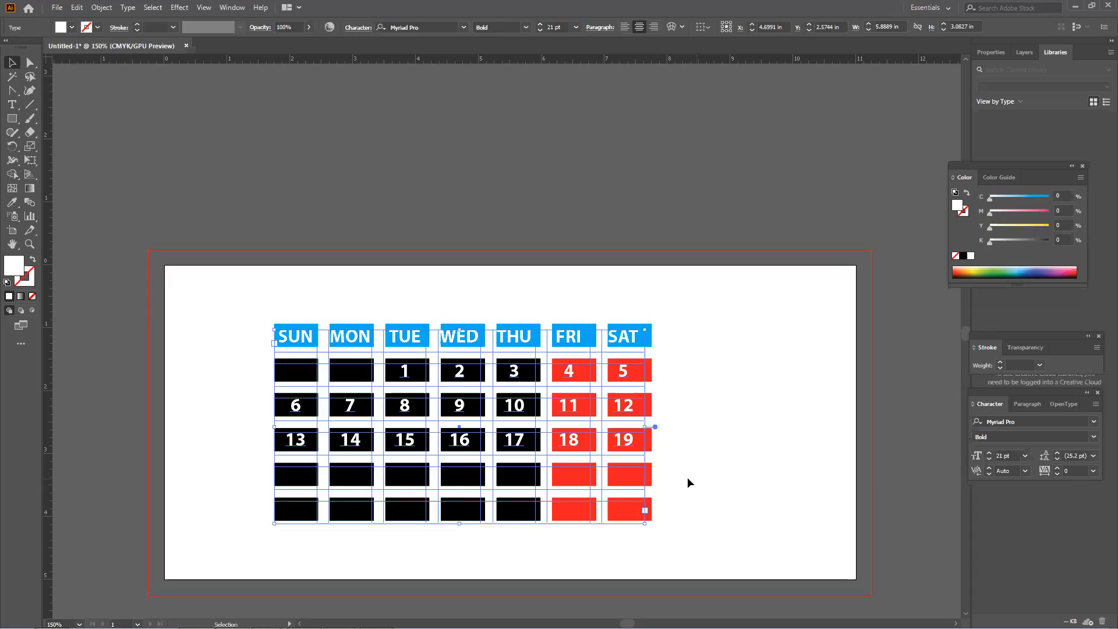
left_click(720, 455)
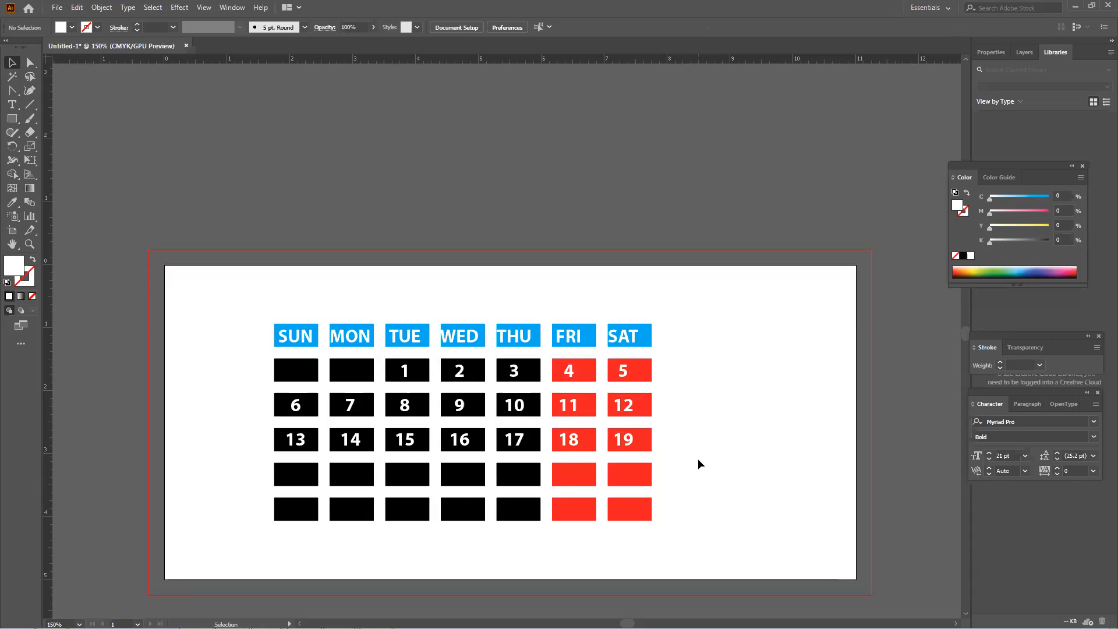
left_click(630, 337)
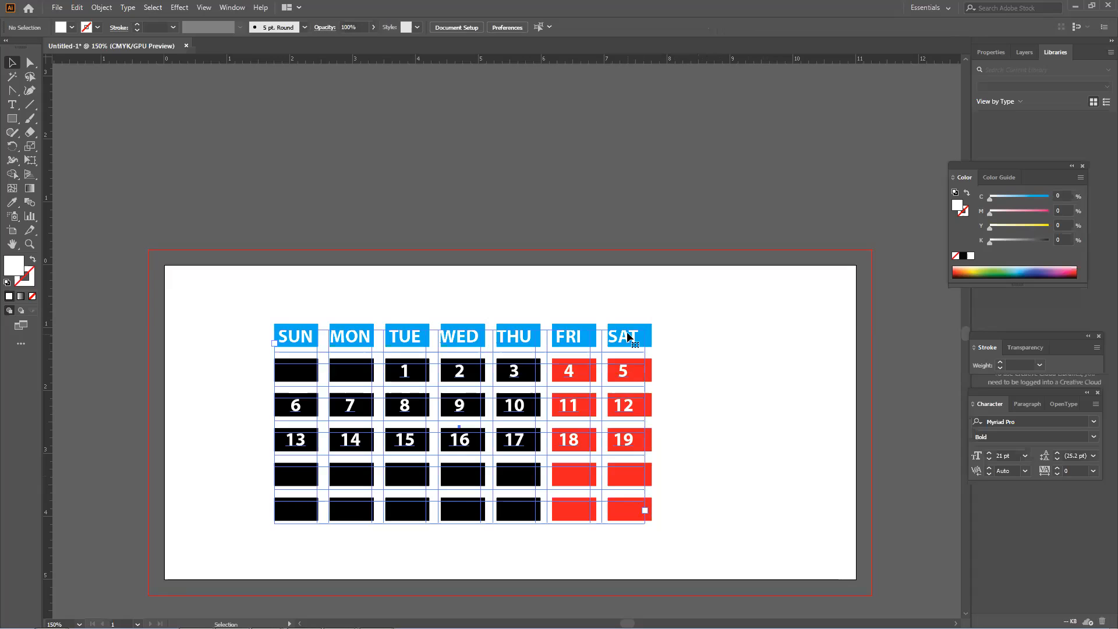
key("Right")
key("Right")
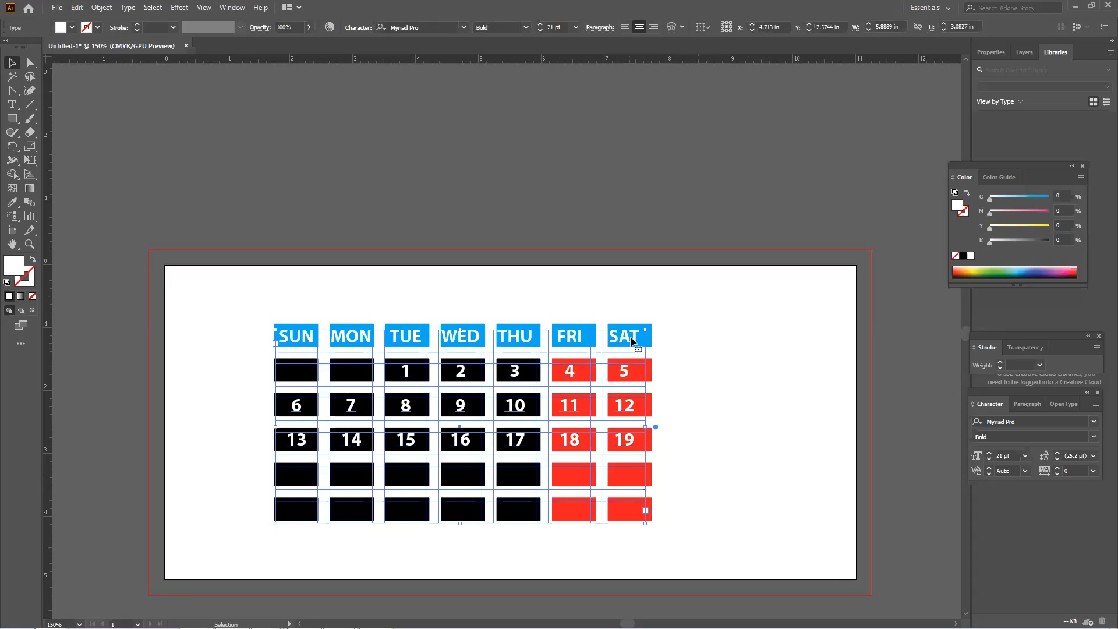
left_click(699, 329)
Draw a white rectangle about 7.57 in wide and 4.34 in high in the empty area below the artboard
scroll(698, 330, "down", 3)
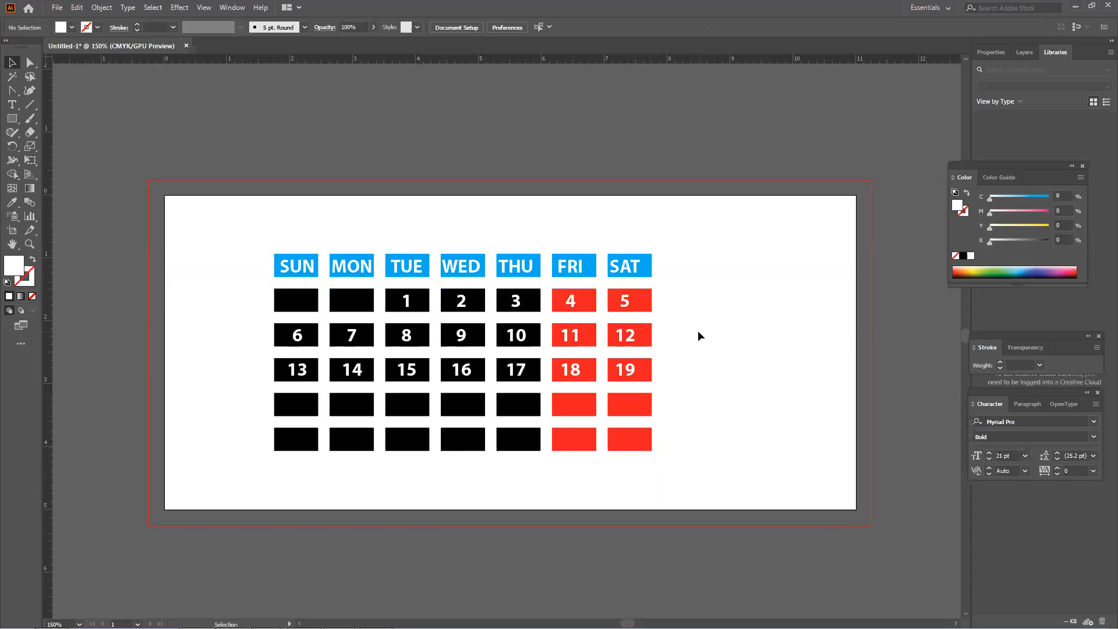
scroll(698, 336, "down", 5)
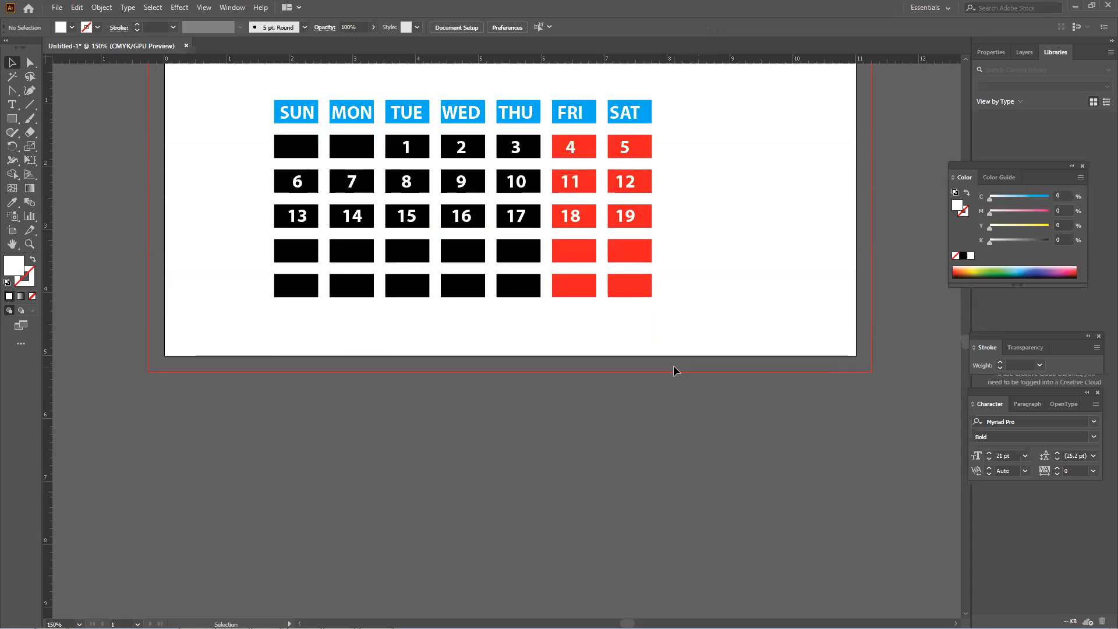
scroll(673, 365, "down", 8)
left_click(12, 118)
scroll(146, 227, "down", 3)
mouse_move(249, 208)
left_mouse_down()
mouse_move(334, 264)
mouse_move(704, 435)
mouse_move(741, 461)
mouse_move(724, 481)
left_mouse_up()
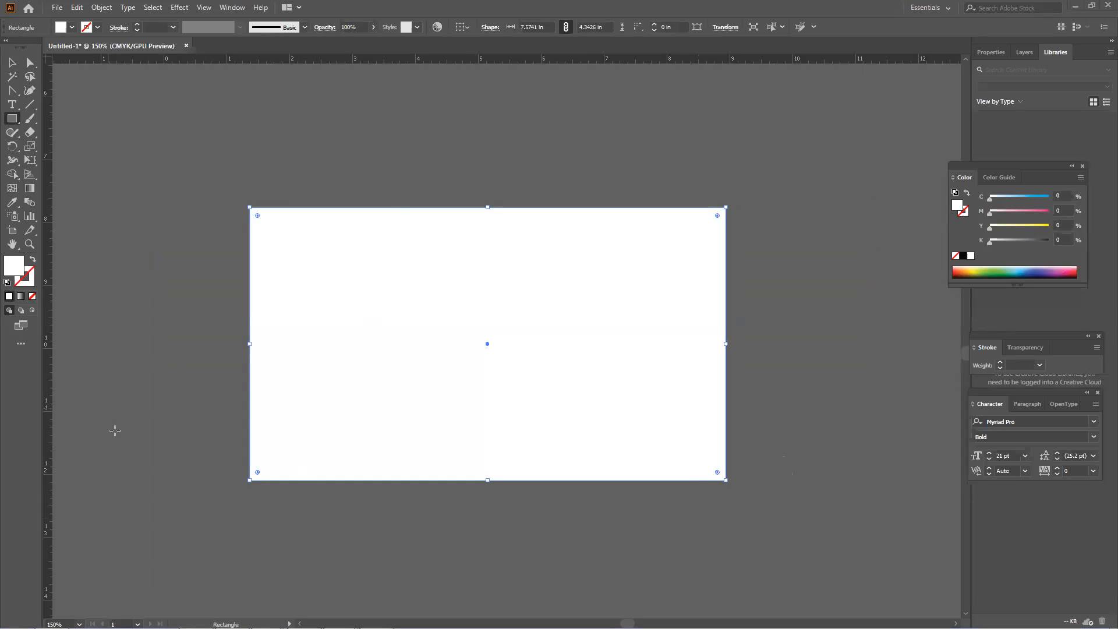
View the sample images Calendar Design and Calendar in Windows Photo Viewer, and close both
key("ctrl+s")
left_click(365, 388)
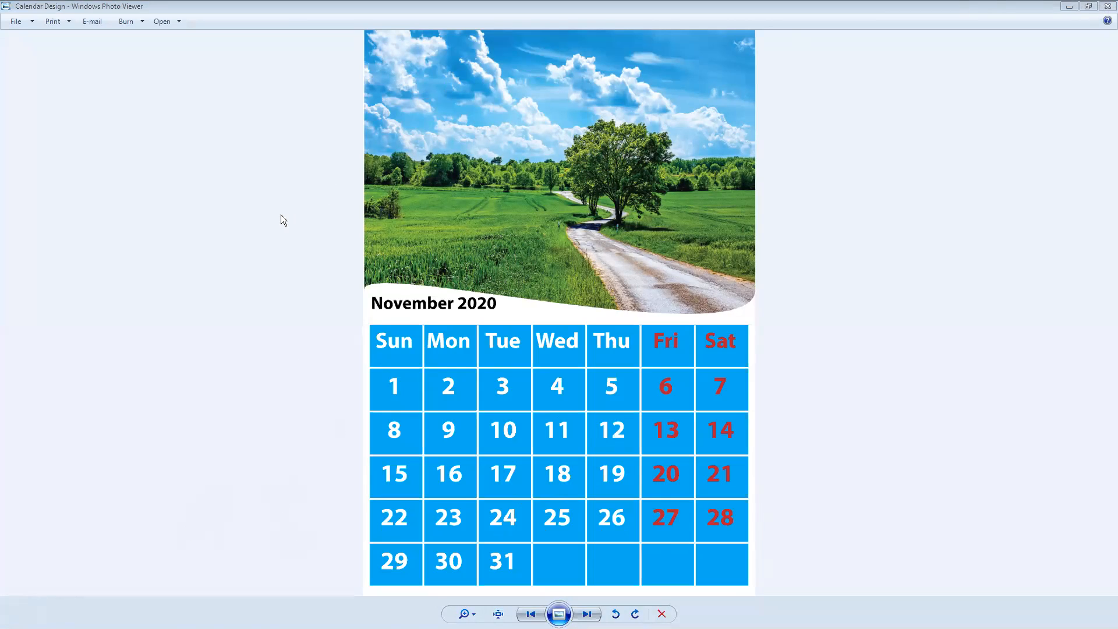
key("ctrl+s")
left_click(362, 383)
key("Right")
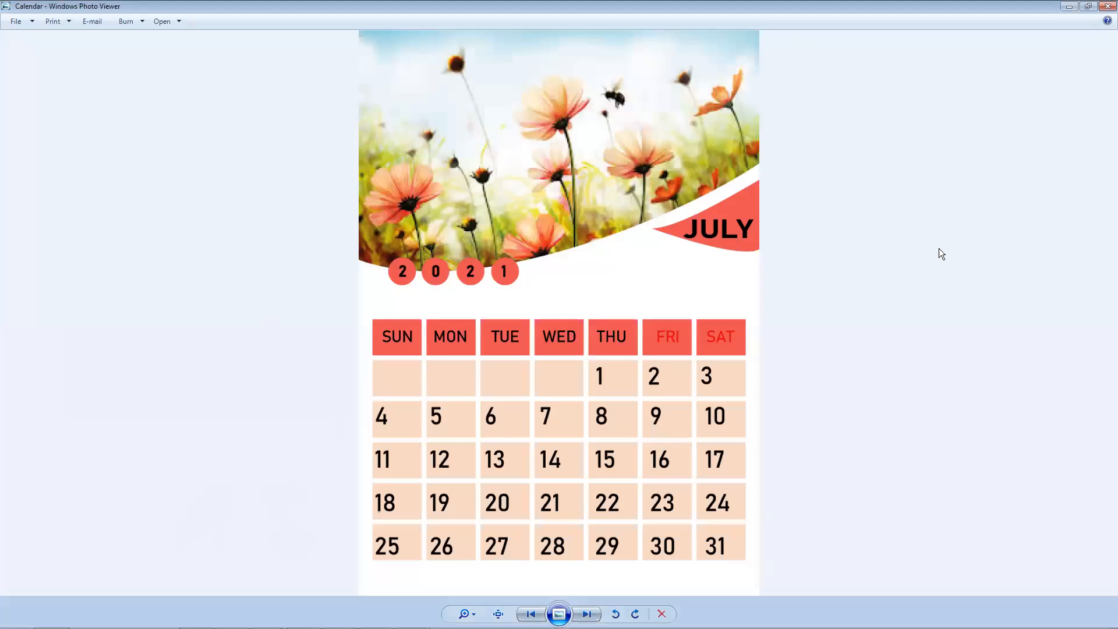
left_click(1107, 8)
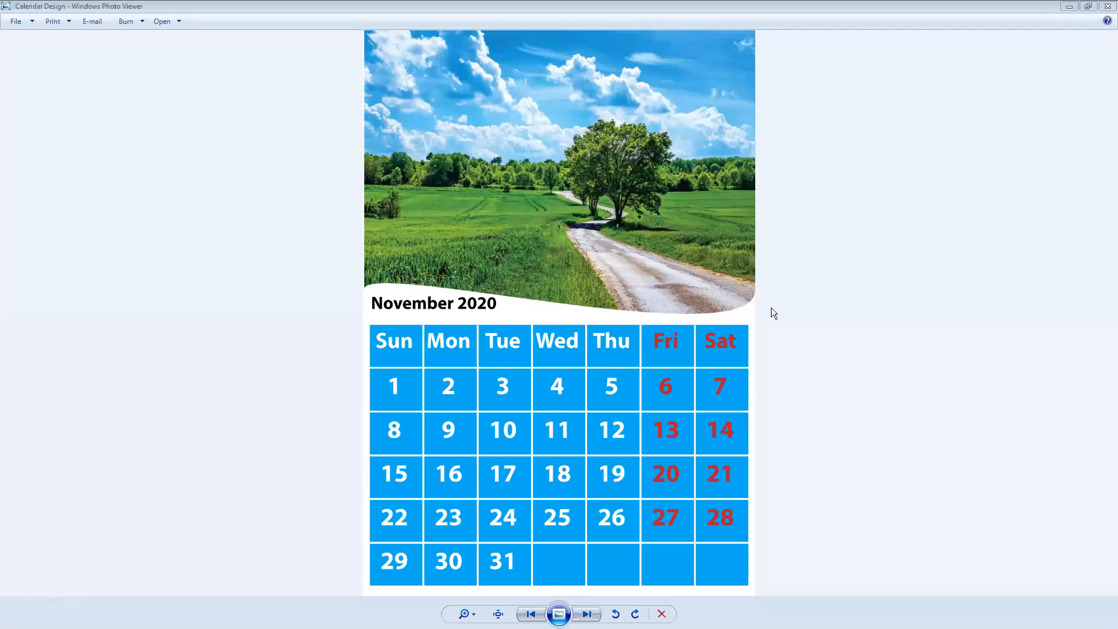
left_click(1107, 6)
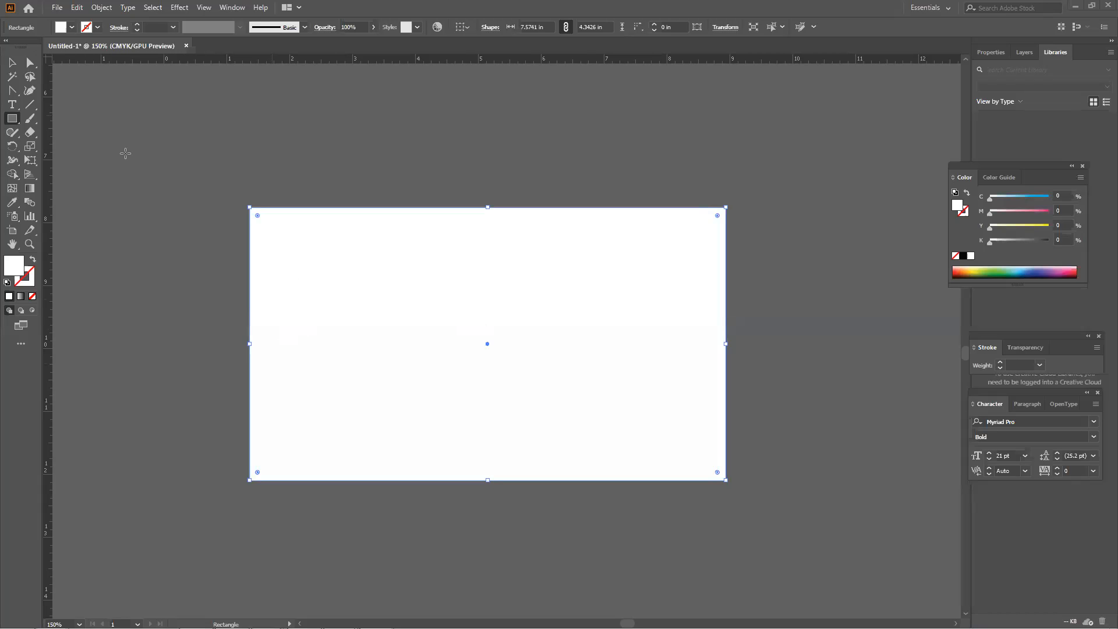
left_click(13, 63)
left_click(255, 156)
left_click(363, 242)
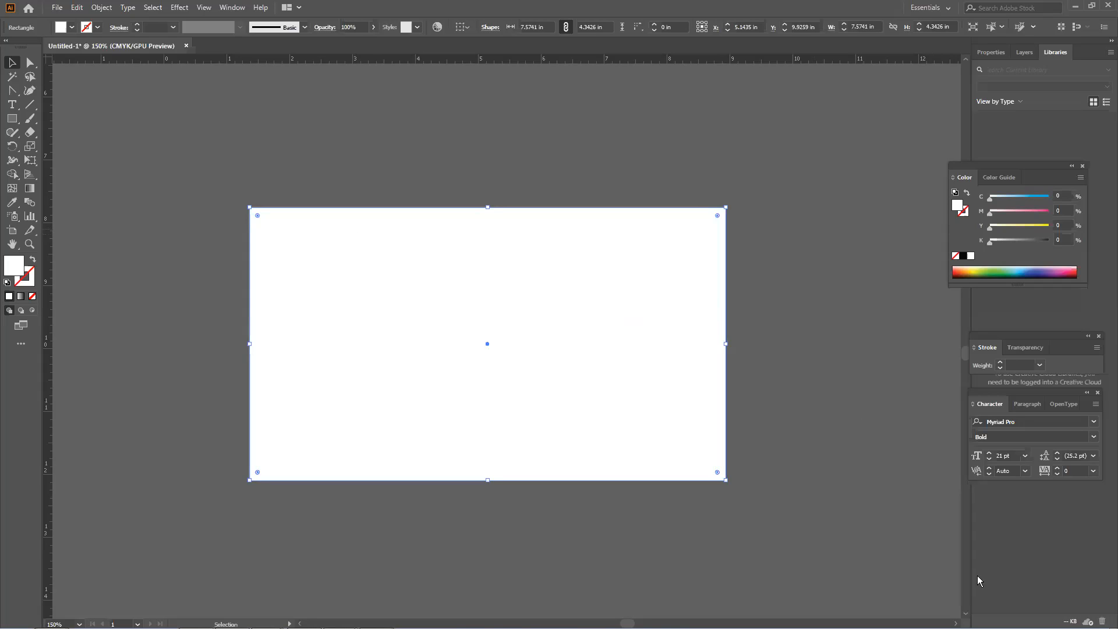
left_click(896, 528)
Open the Windows system calendar and advance it to January 2021
left_click(1088, 617)
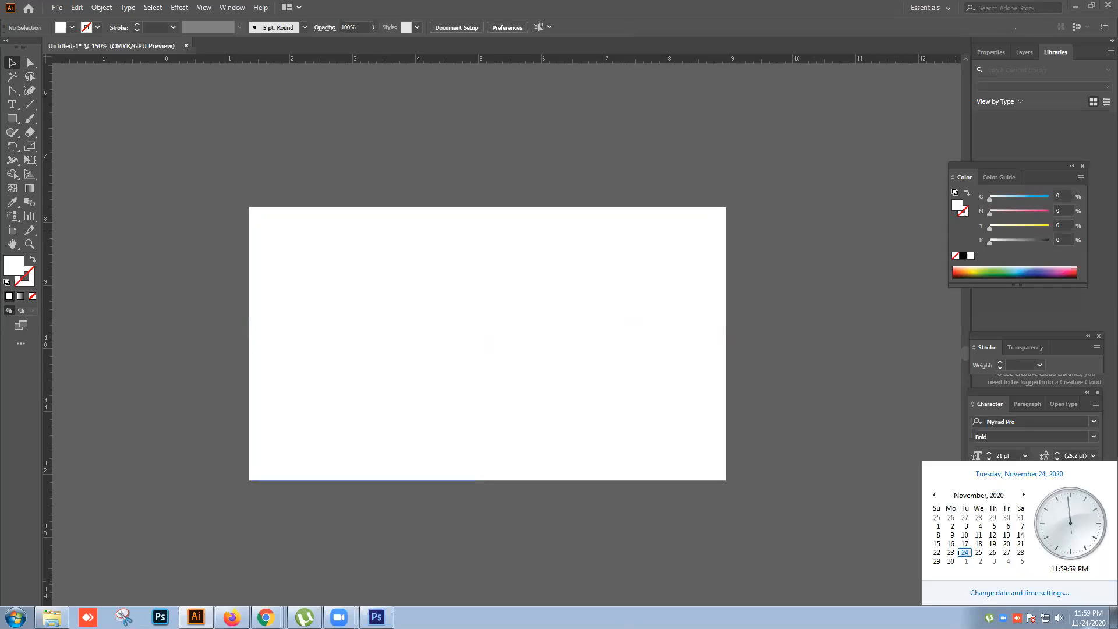
left_click(1023, 495)
left_click(1023, 495)
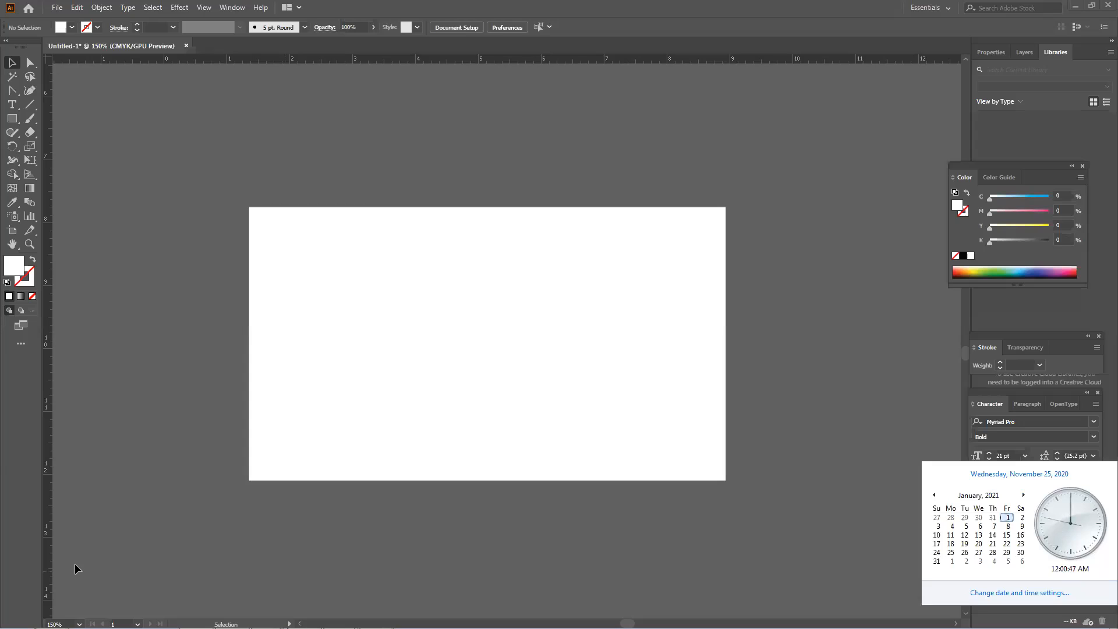
Reposition the white rectangle slightly within the empty area below the artboard, undoing the last nudge
left_click_drag(313, 317, 453, 440)
left_click_drag(391, 373, 264, 279)
left_click_drag(290, 357, 284, 290)
left_click_drag(360, 330, 376, 348)
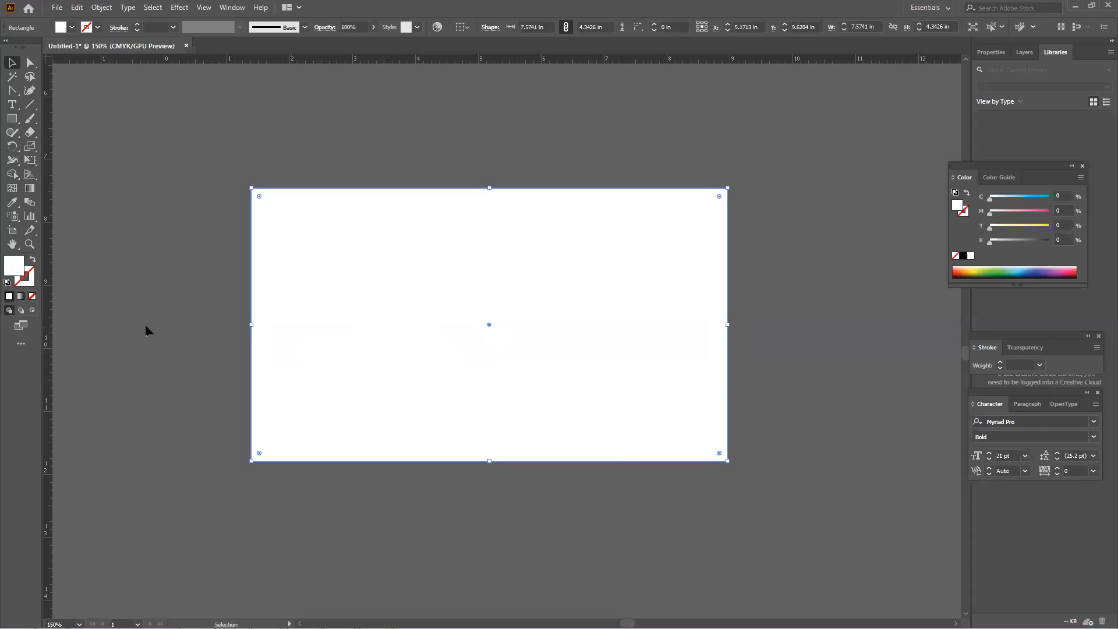
mouse_move(327, 274)
left_mouse_down()
mouse_move(340, 292)
mouse_move(323, 276)
left_mouse_up()
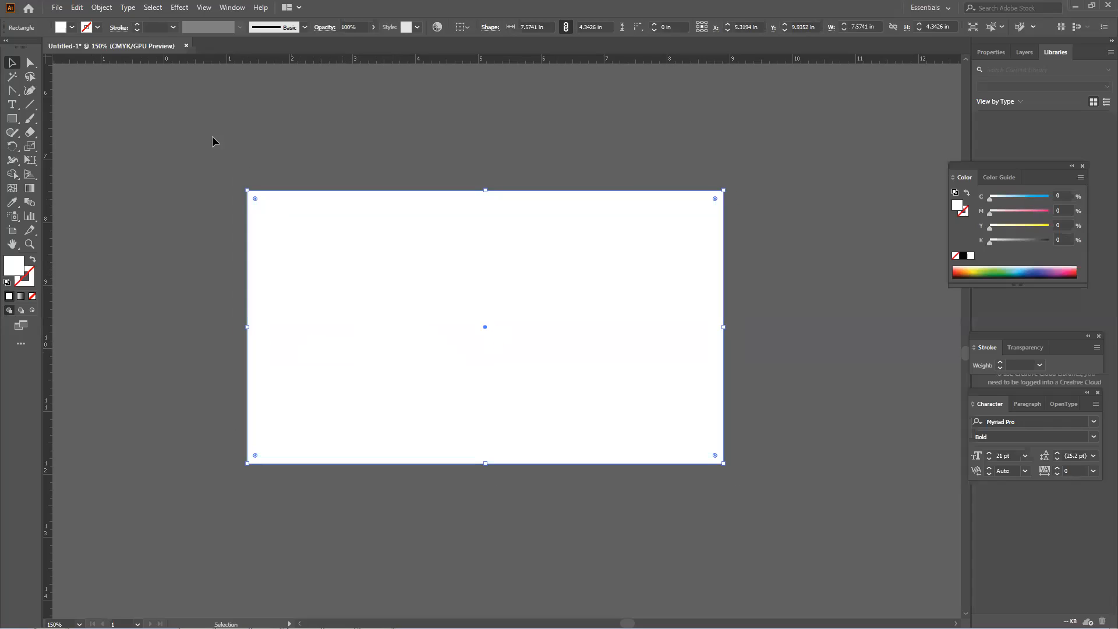
key("ctrl+z")
Set up Split Into Grid for the white rectangle with preview on, 6 rows and 7 columns
left_click(101, 7)
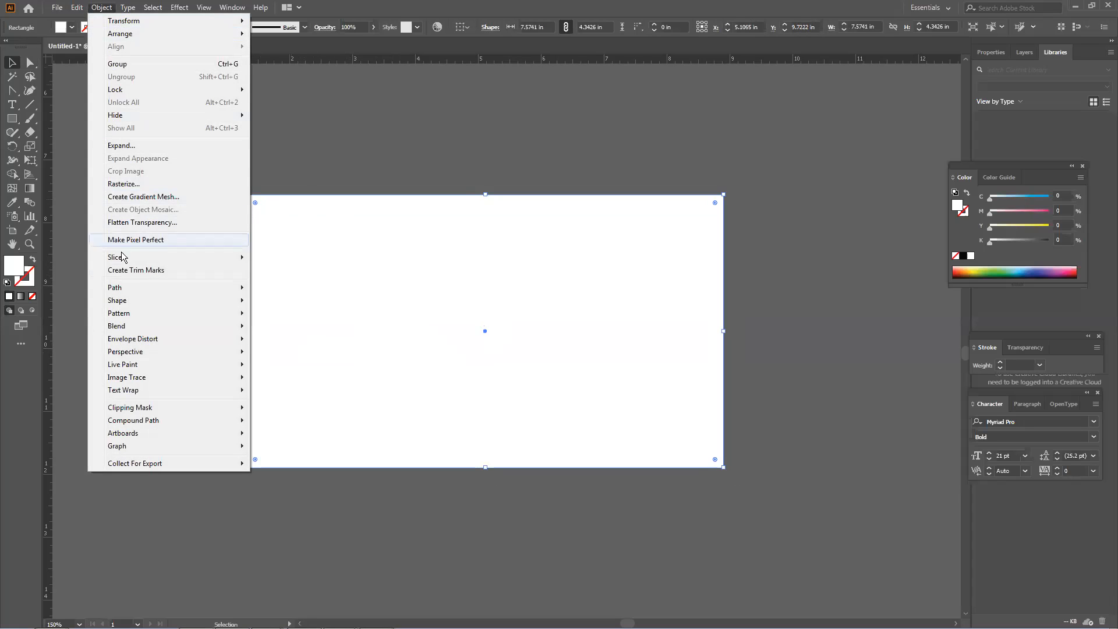
mouse_move(152, 288)
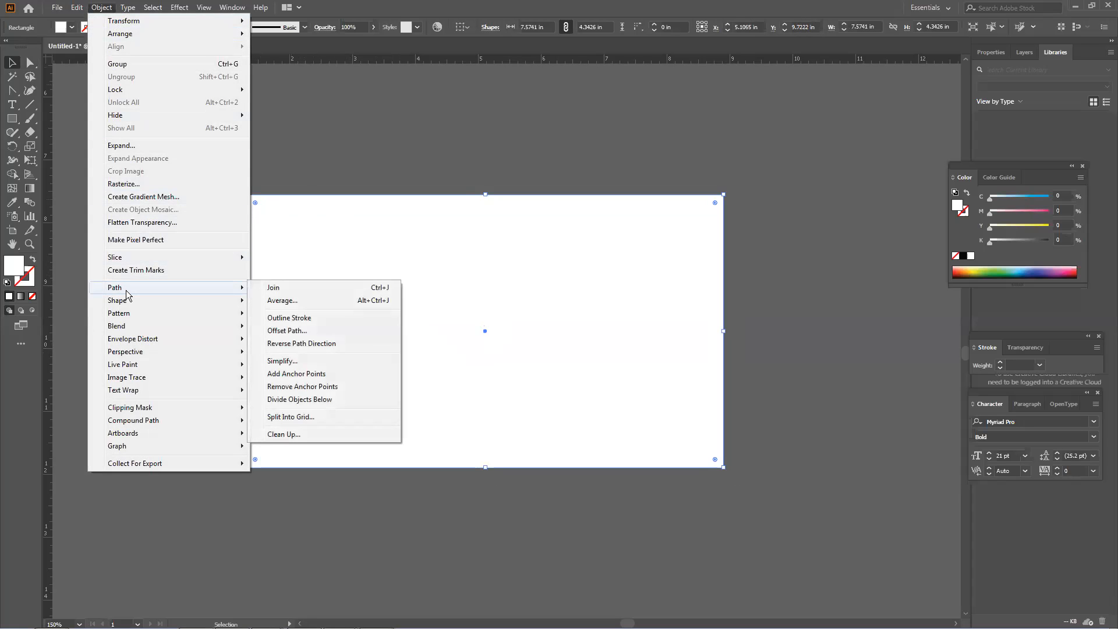
left_click(331, 415)
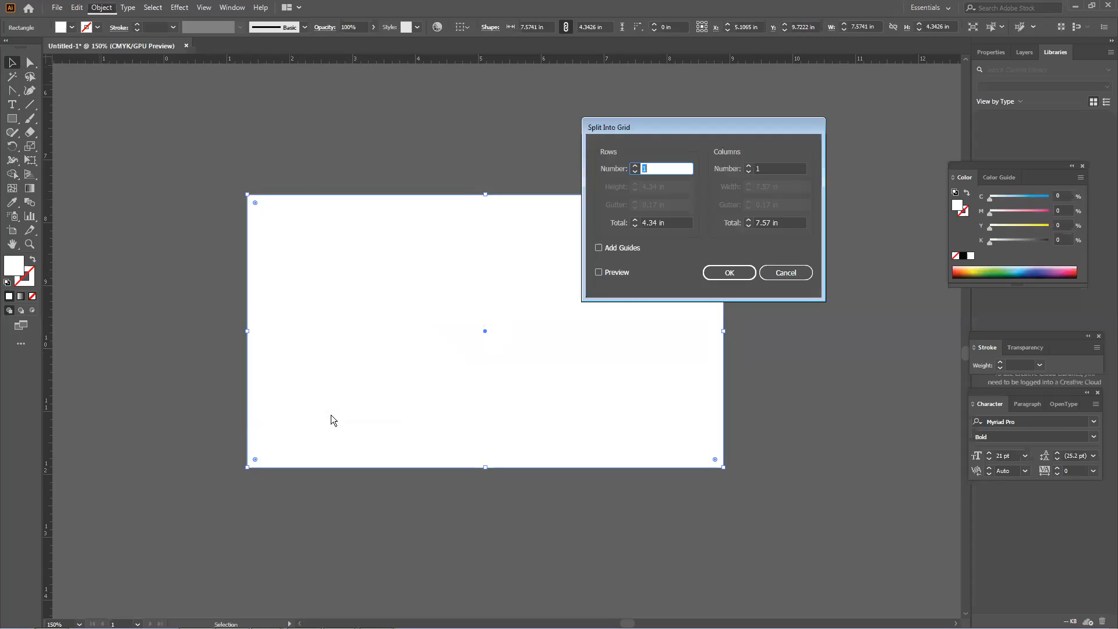
left_click(612, 273)
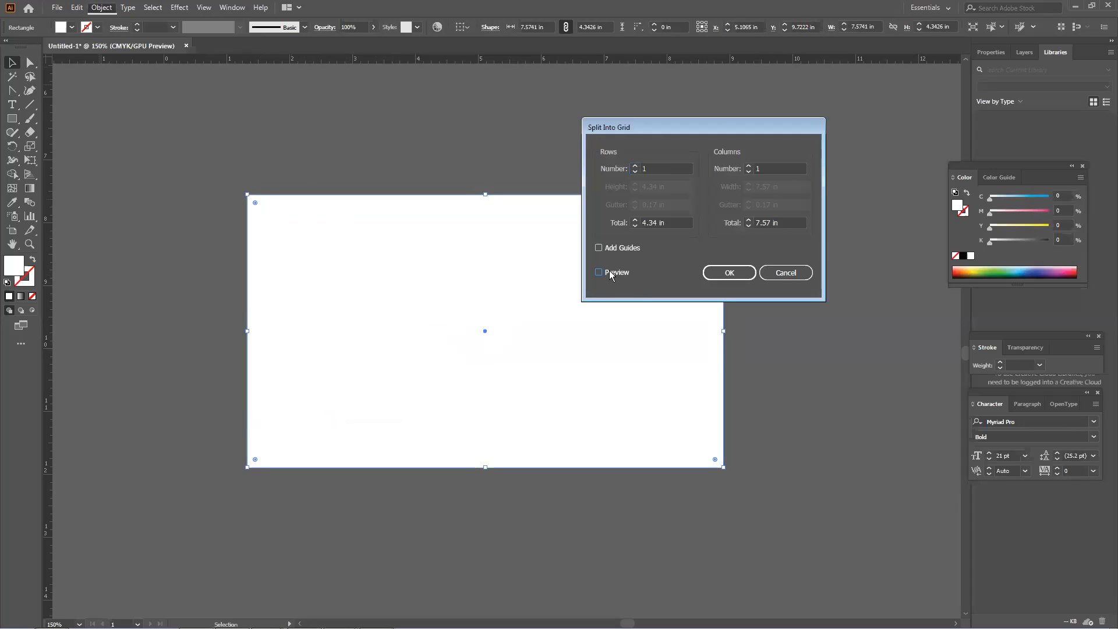
double_click(661, 169)
type("6")
key("Tab")
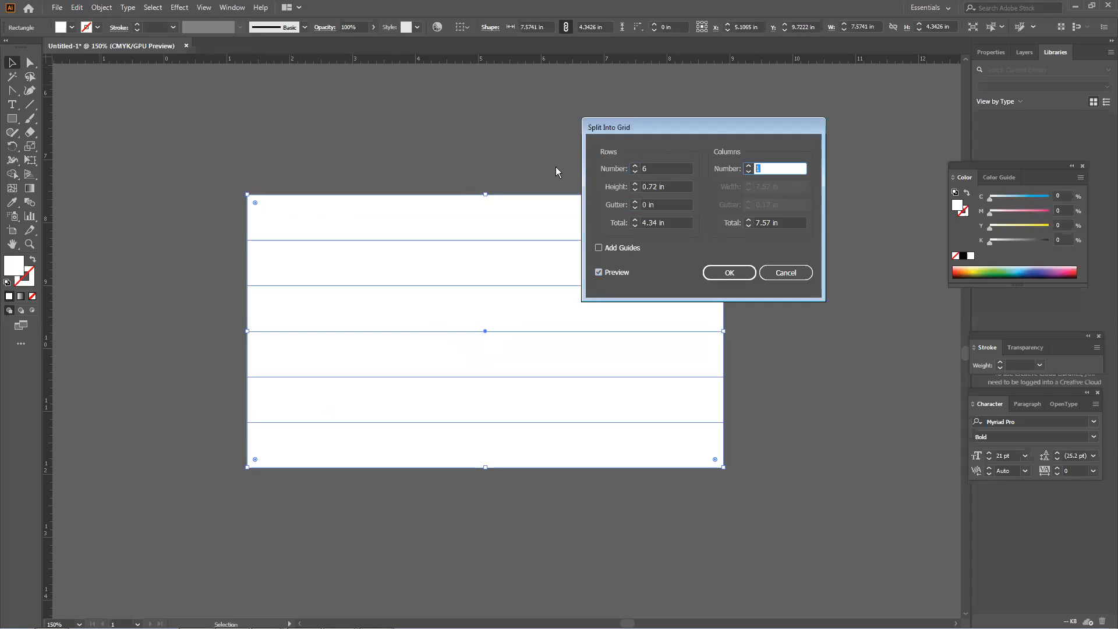
type("7")
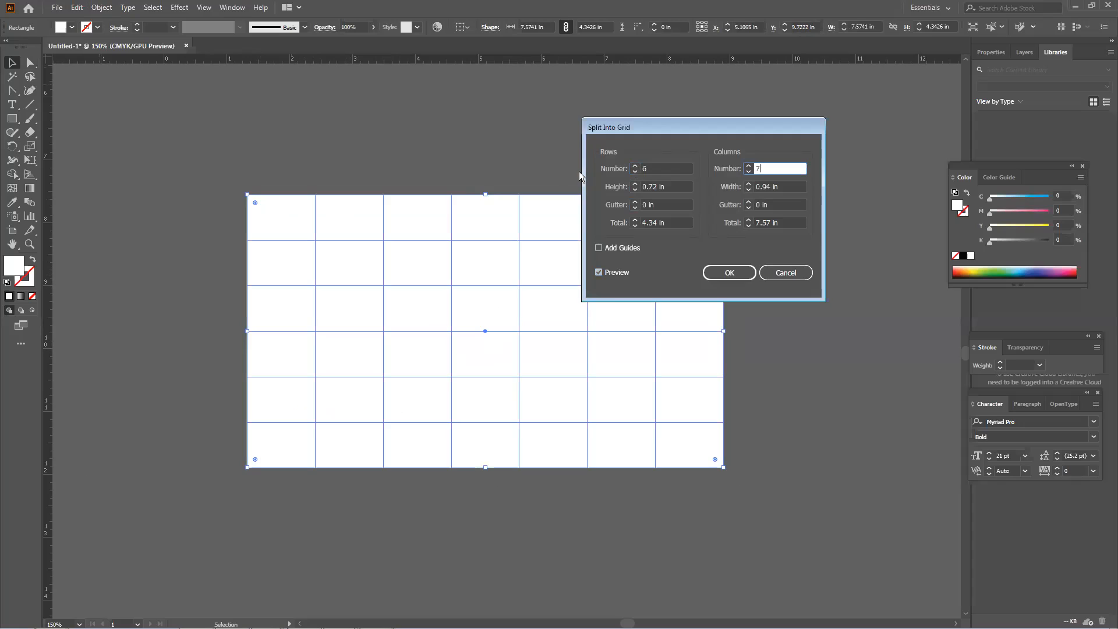
Set both the row and column gutters to 0.1 in and apply the grid split
left_click(636, 205)
left_click(634, 202)
left_click(748, 208)
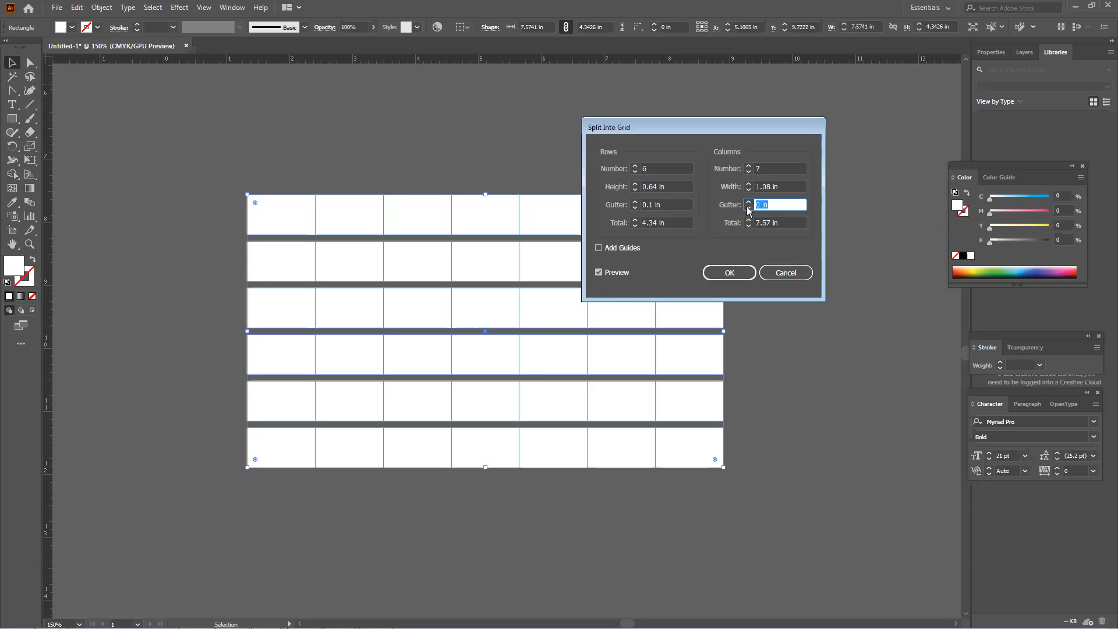
left_click(749, 203)
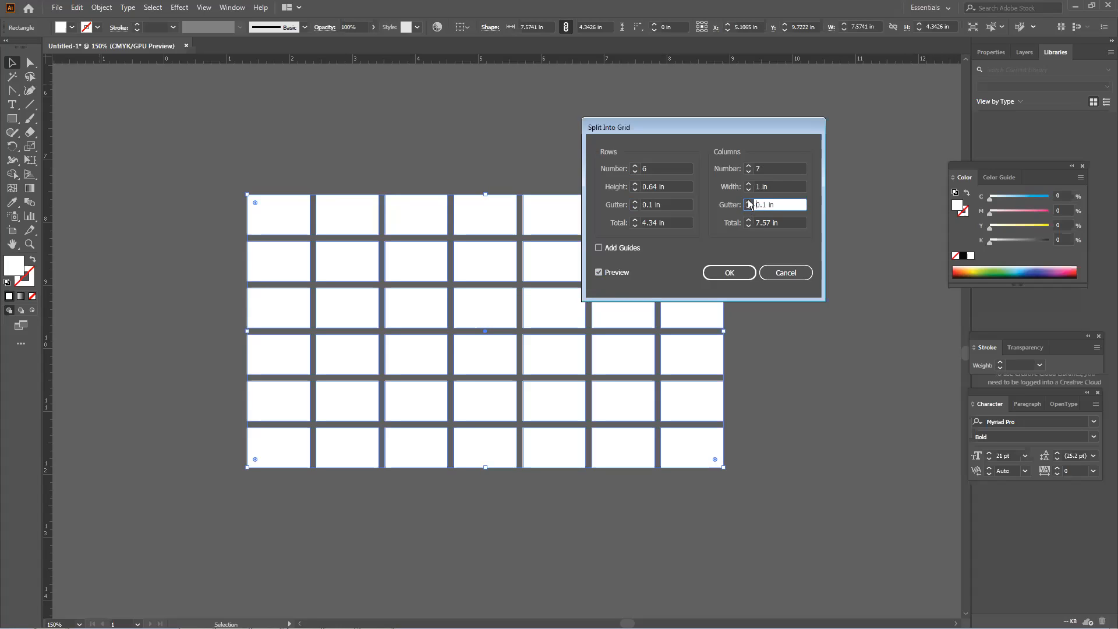
left_click(738, 271)
left_click(749, 276)
Fill the seven cells of the grid's first row with dark blue, about C 100, M 92, Y 1, K 0
left_click_drag(323, 223, 697, 233)
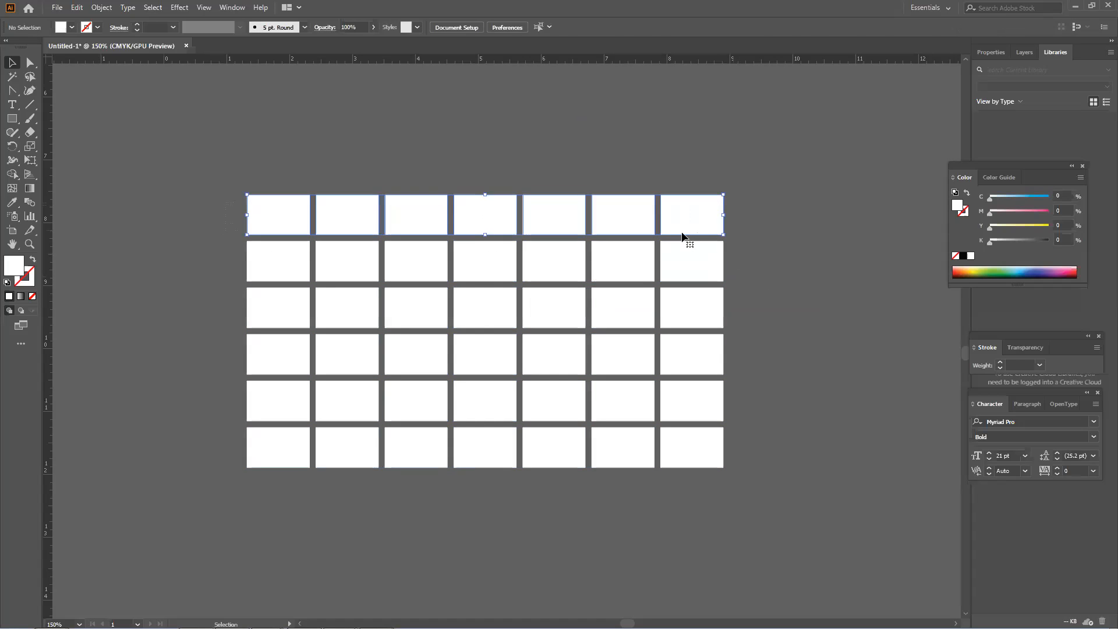
left_click(994, 269)
left_click_drag(1017, 268, 1045, 268)
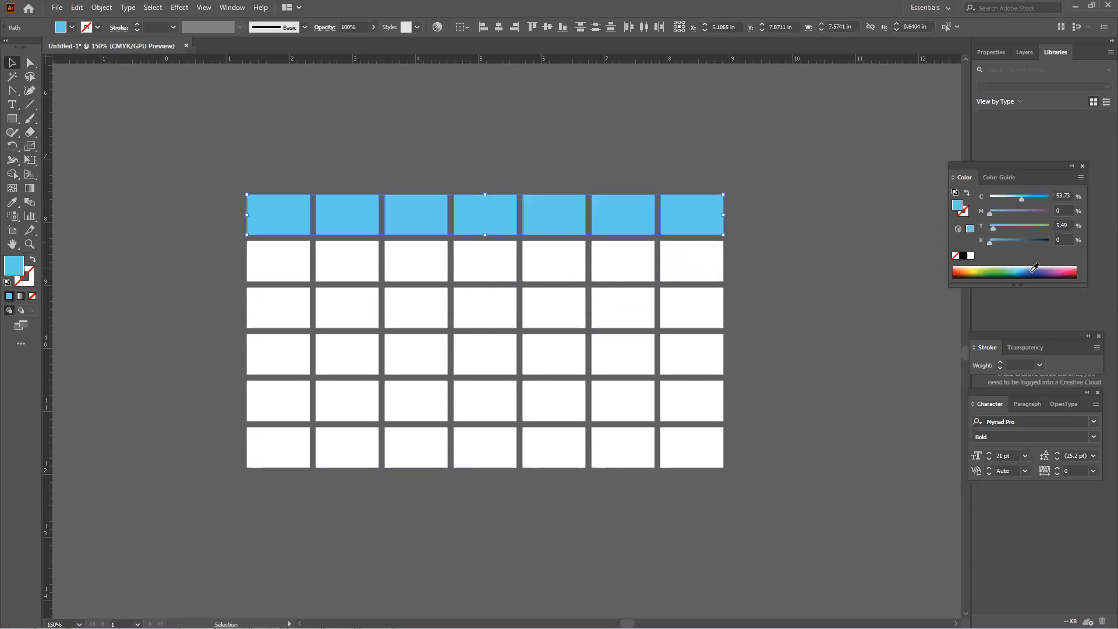
left_click(1032, 272)
left_click(1035, 269)
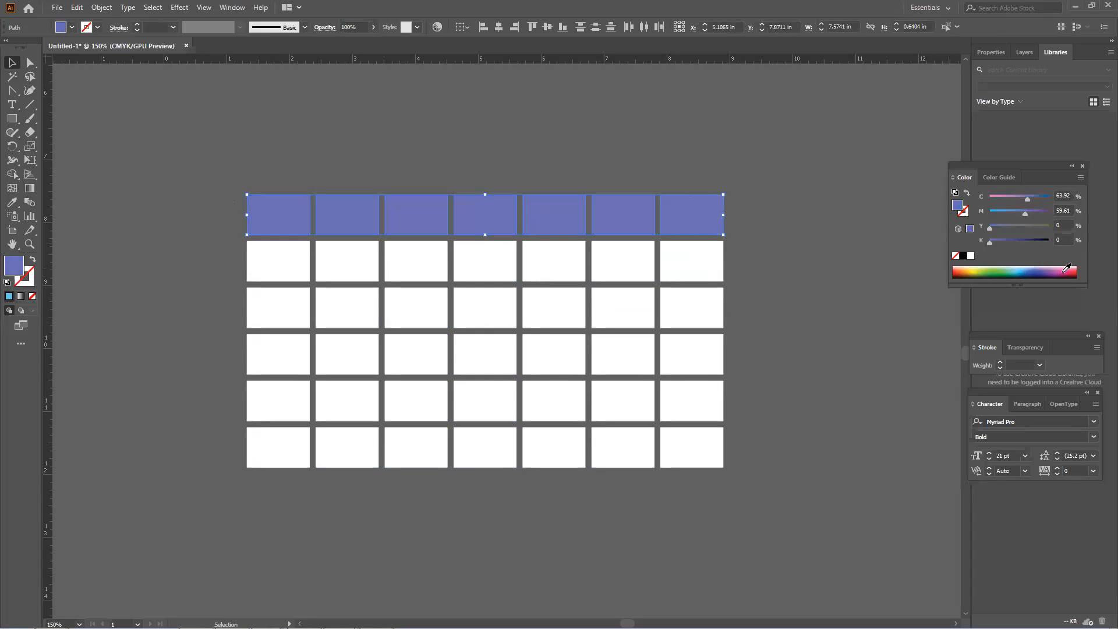
left_click(1031, 269)
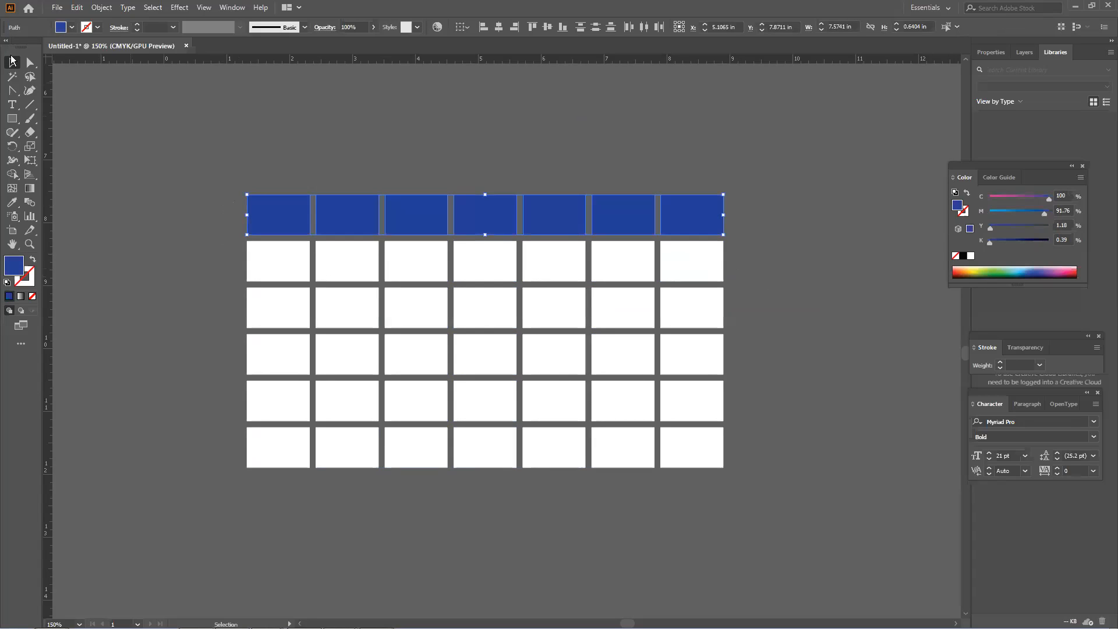
Move the calendar text frame from the artboard down so it overlaps the blue row of the new grid
scroll(277, 157, "up", 3)
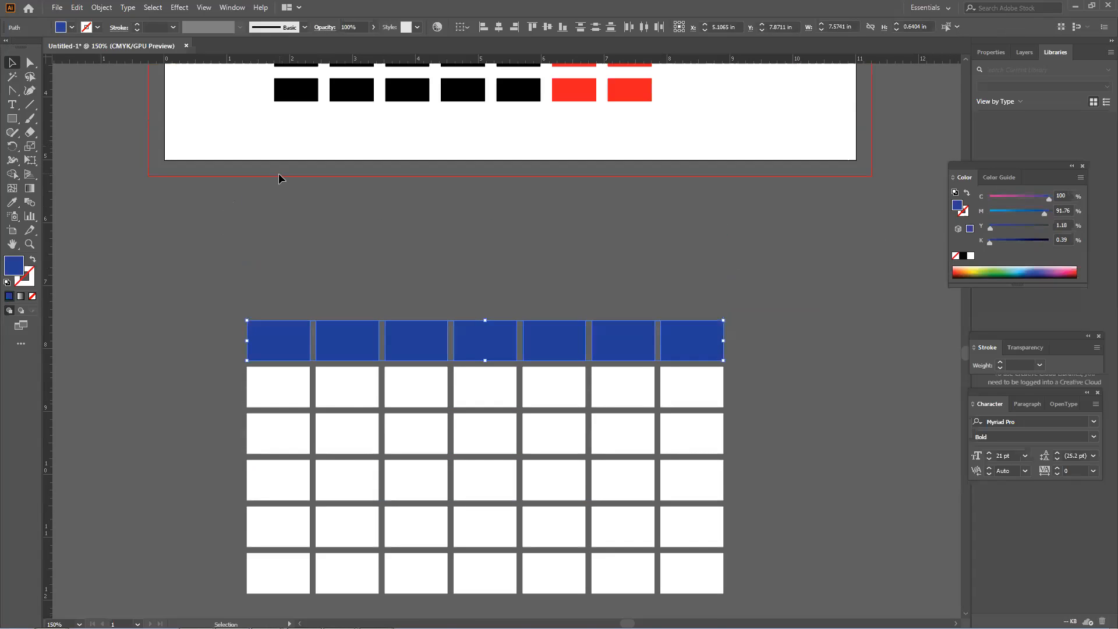
scroll(278, 173, "up", 3)
left_click_drag(400, 118, 380, 436)
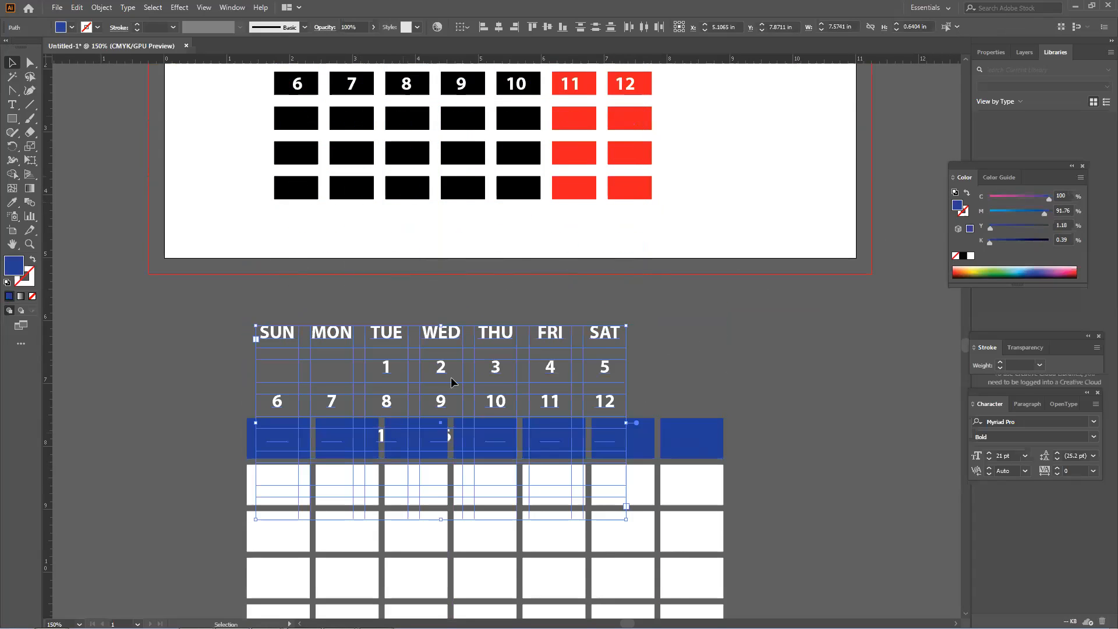
scroll(451, 381, "down", 2)
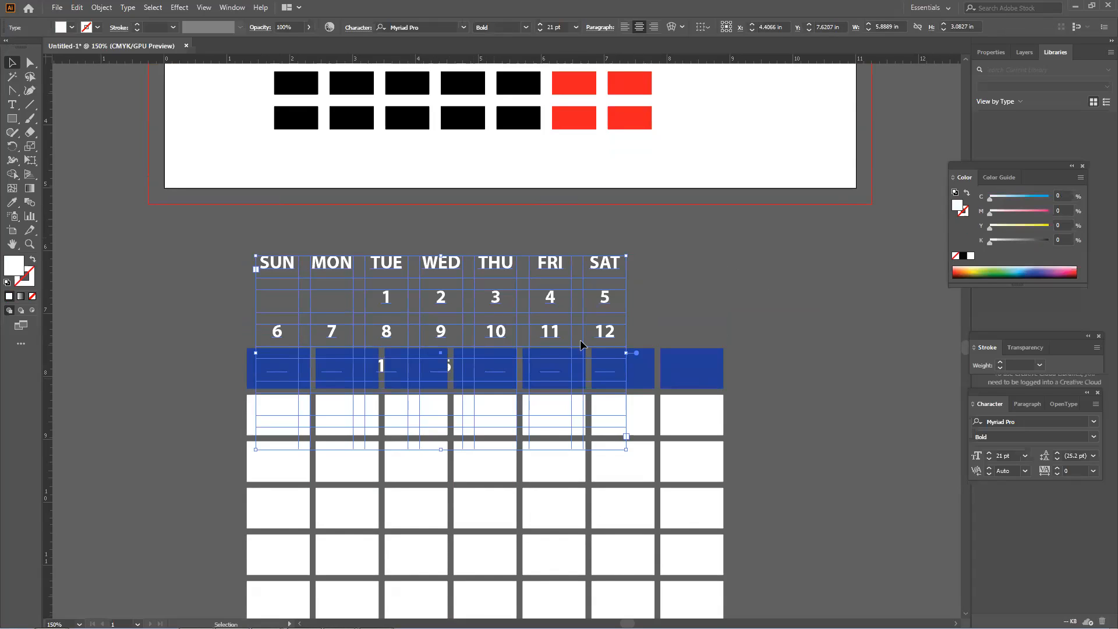
scroll(595, 319, "up", 2)
scroll(267, 537, "down", 1)
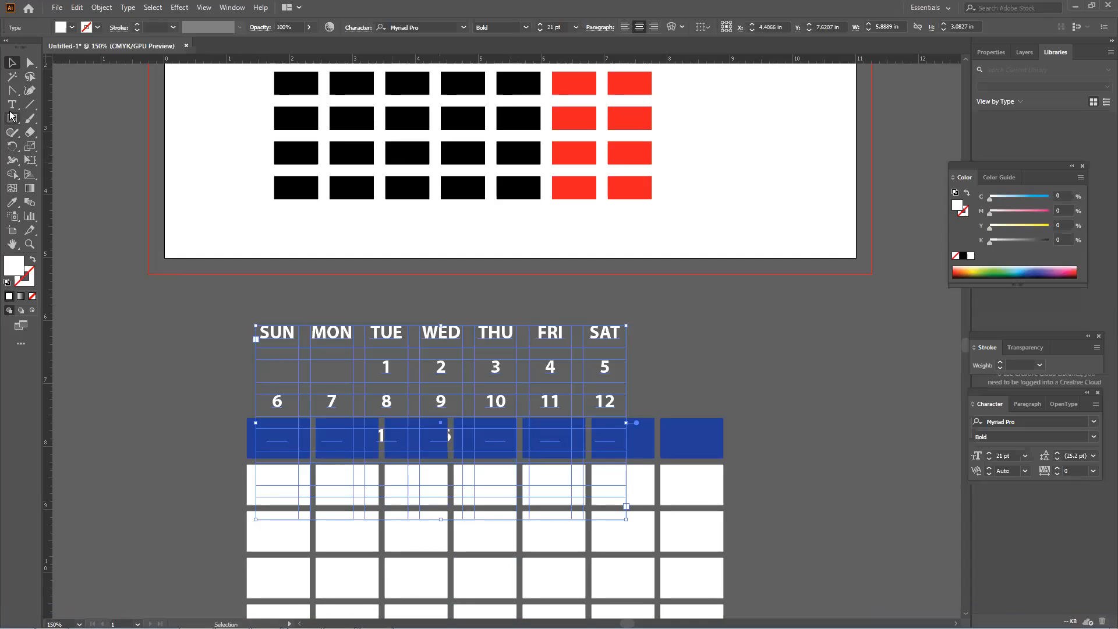
Draw a white rectangle about 1.06 in wide and 0.66 in high in the empty area below the grid
scroll(52, 143, "down", 5)
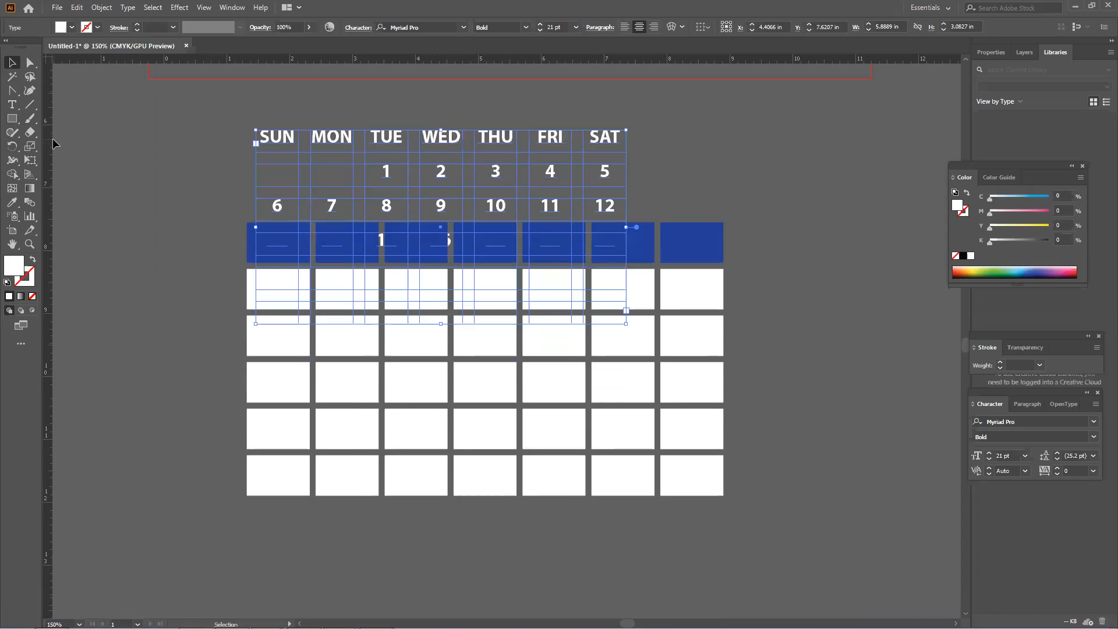
scroll(52, 143, "down", 2)
left_click(12, 118)
scroll(225, 368, "down", 2)
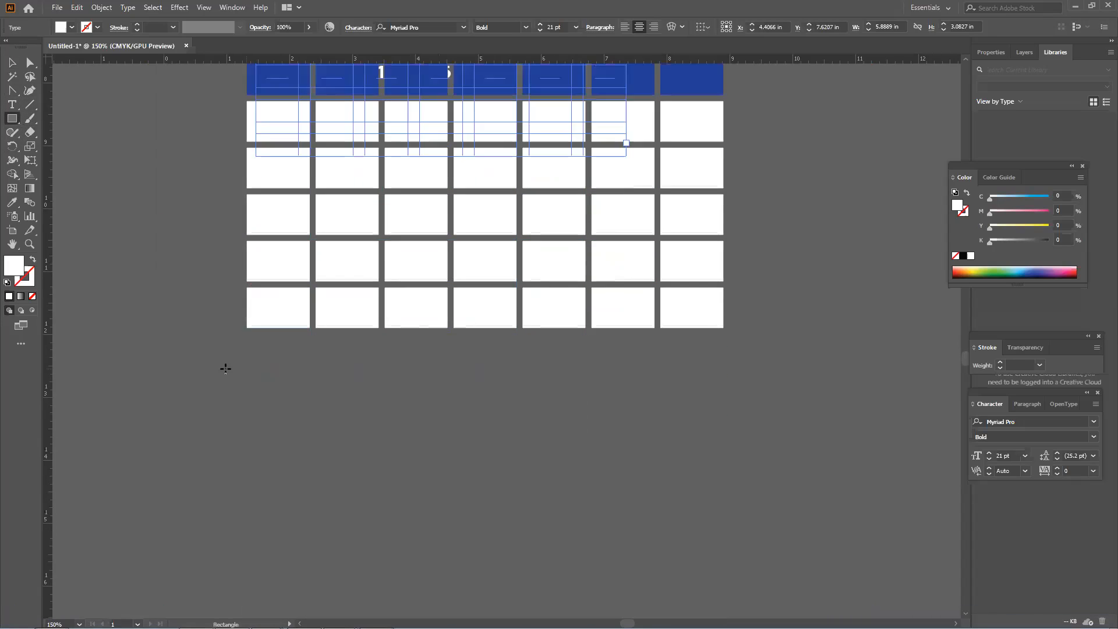
scroll(226, 368, "down", 2)
left_click_drag(256, 356, 323, 397)
key("v")
left_click(216, 366)
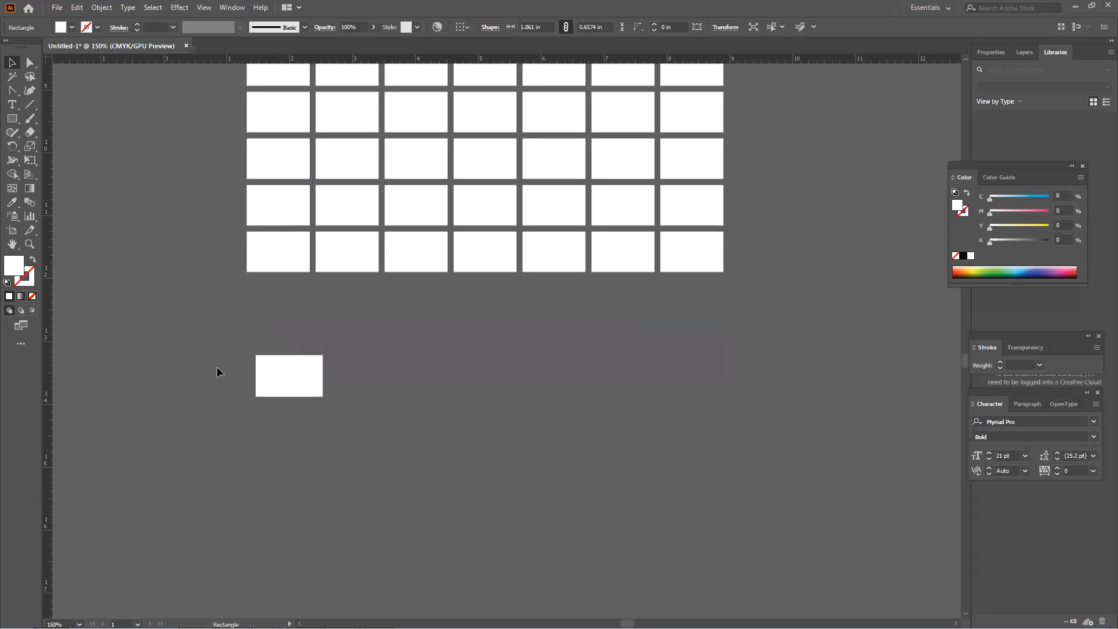
Duplicate the small white rectangle sideways at even spacing to form a row of six cells
left_click(265, 383)
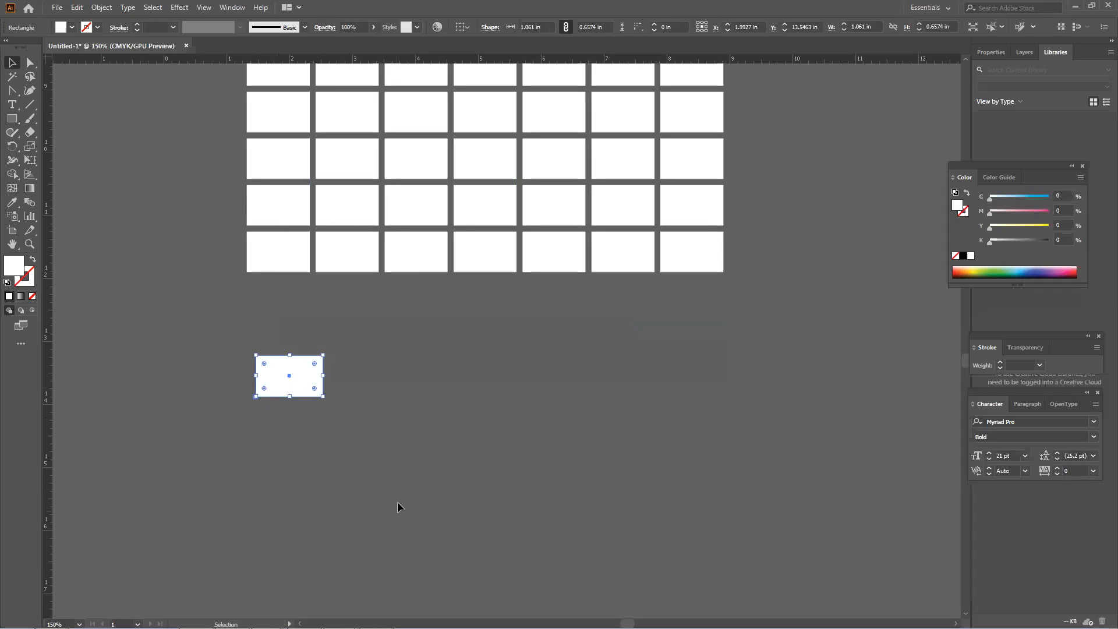
left_click_drag(295, 375, 714, 432)
key("ctrl+d")
key("ctrl+d")
key("ctrl+d")
key("ctrl+d")
Duplicate the row of six cells downward at even spacing until there are five rows
left_click(284, 432)
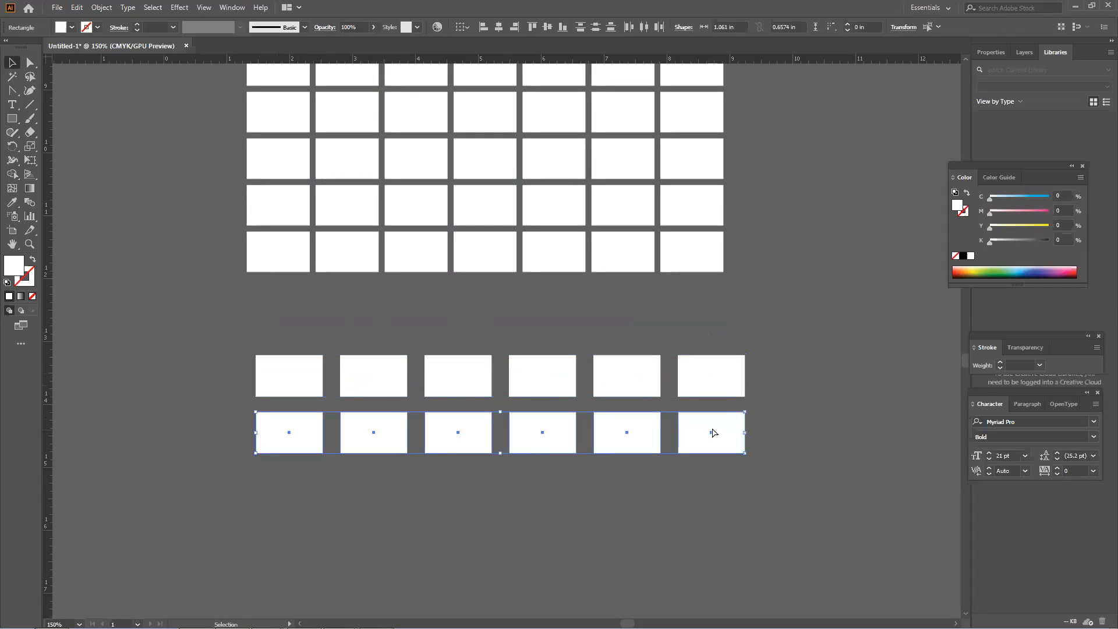
key("ctrl+d")
key("ctrl+d")
key("ctrl+d")
scroll(700, 363, "down", 5)
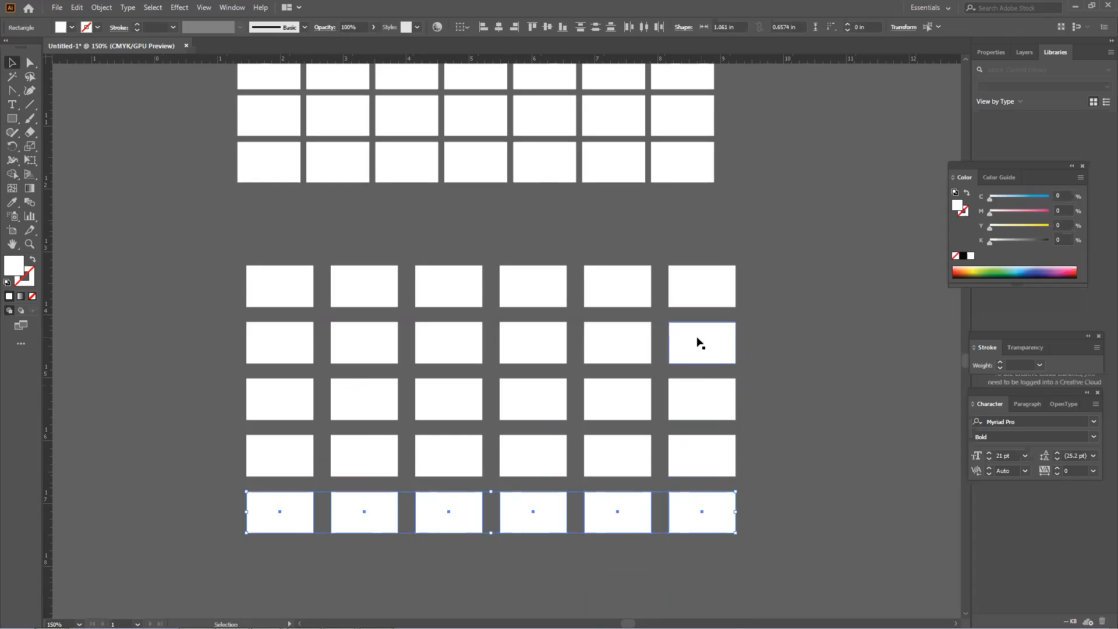
scroll(662, 389, "down", 1)
left_click(796, 424)
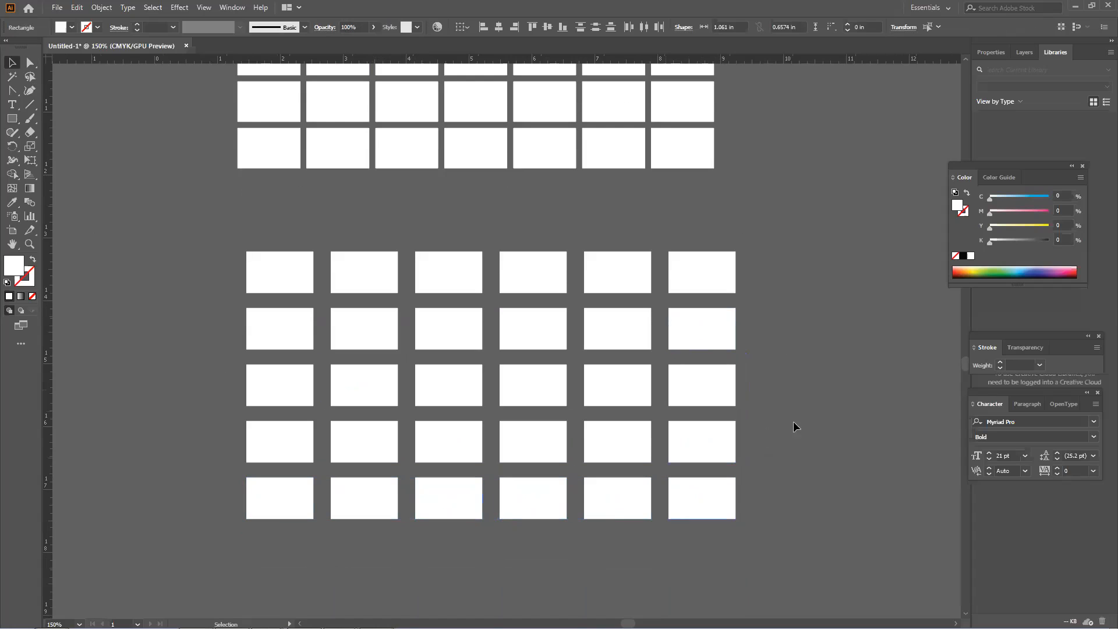
Select the whole five-row grid of cells and place a copy of it diagonally below the original
left_click_drag(393, 300, 268, 267)
scroll(315, 280, "down", 1)
scroll(326, 281, "down", 1)
left_click_drag(354, 259, 602, 473)
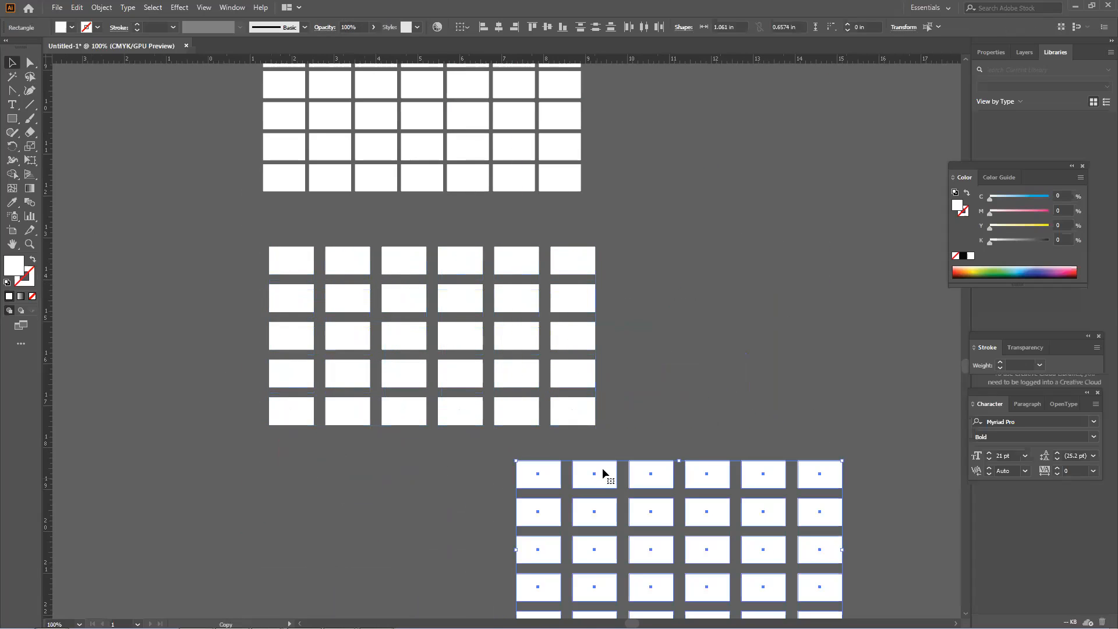
left_click(636, 414)
Fill the original five-row grid with dark green and move the white copy directly on top of it
left_click_drag(469, 394, 242, 254)
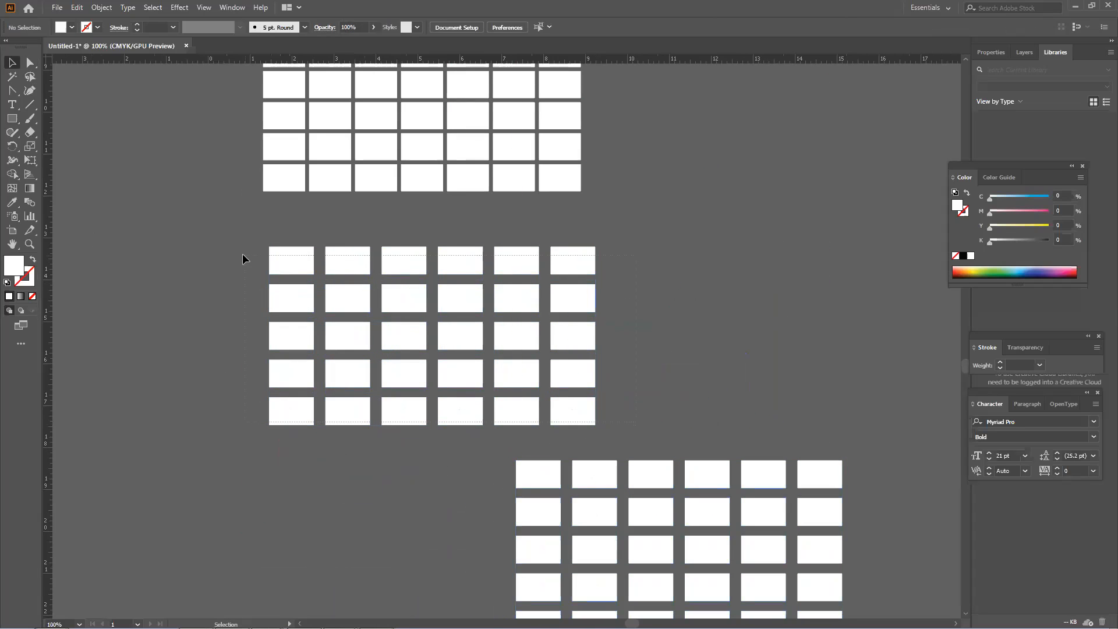
left_click(991, 273)
left_click(492, 338)
left_click_drag(380, 259, 651, 372)
left_click_drag(497, 453, 586, 379)
left_click(701, 340)
Turn the first two white cells of the top row into area type reading SAT and SUN
left_click(11, 105)
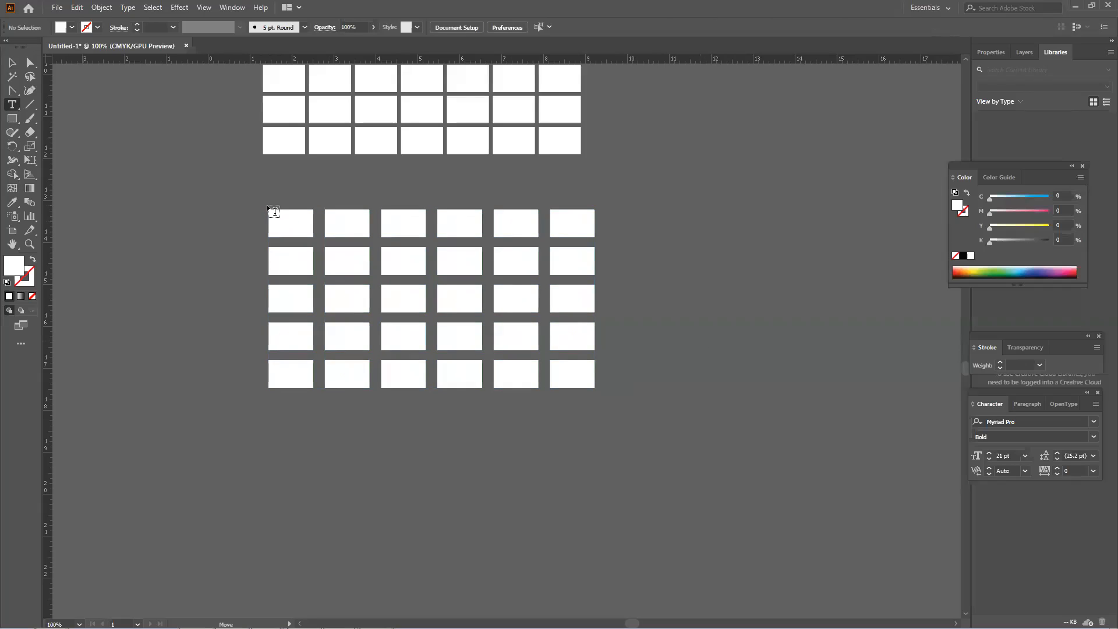
left_click(277, 217)
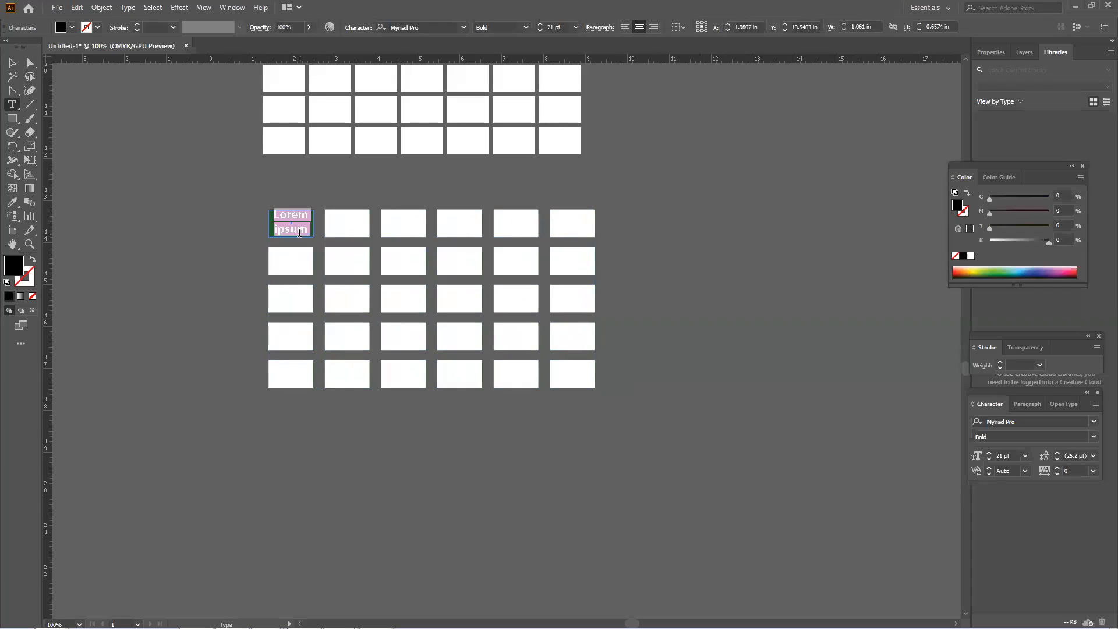
type("SAT")
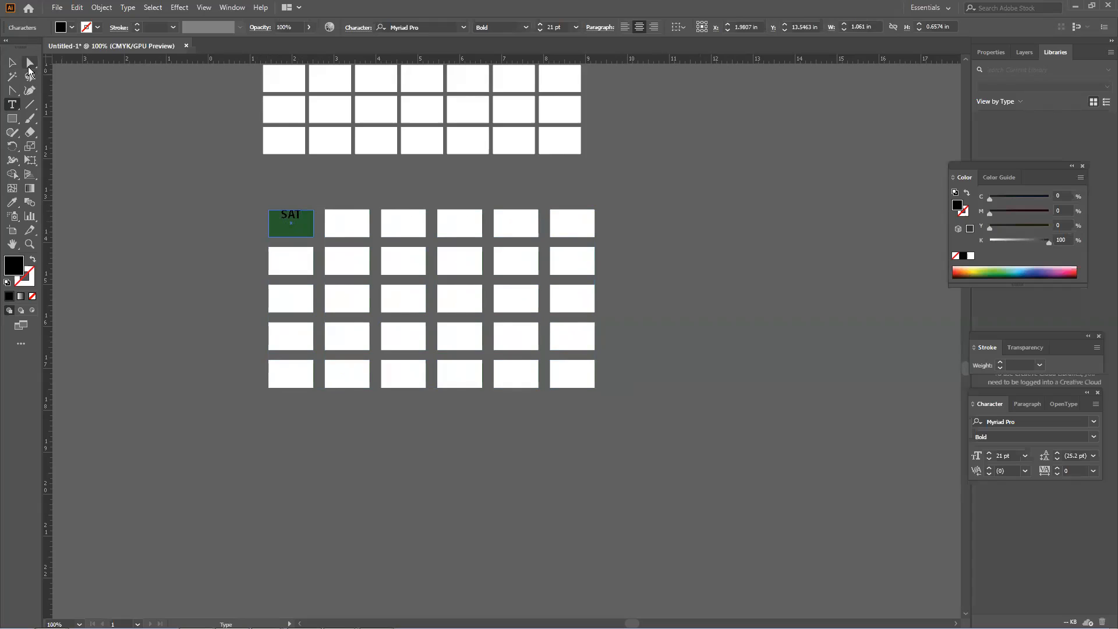
key("Escape")
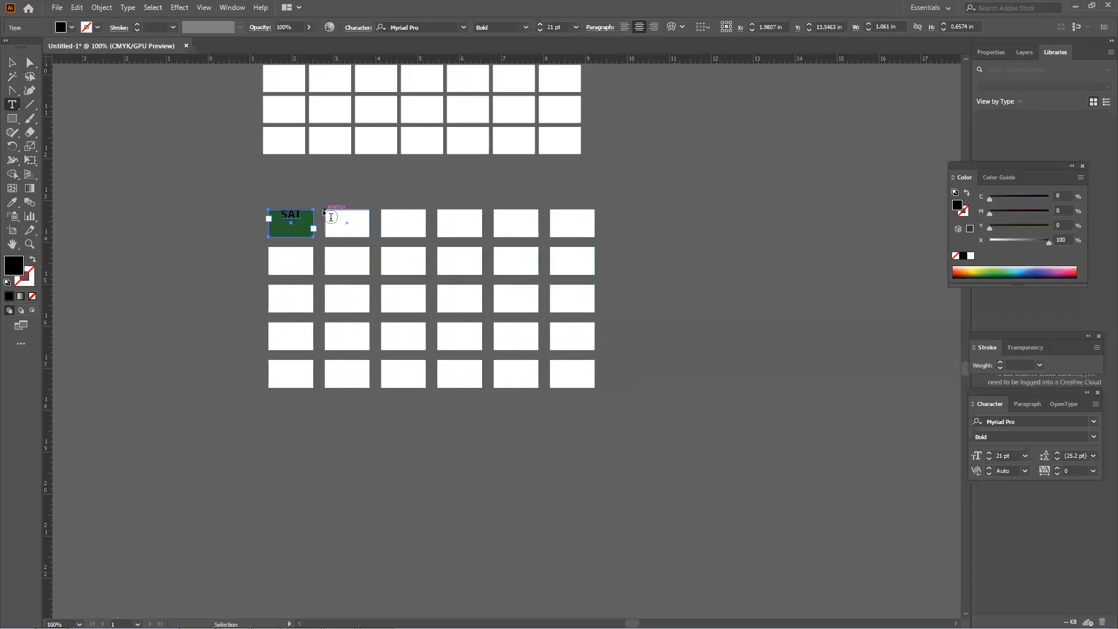
left_click(326, 208)
type("S")
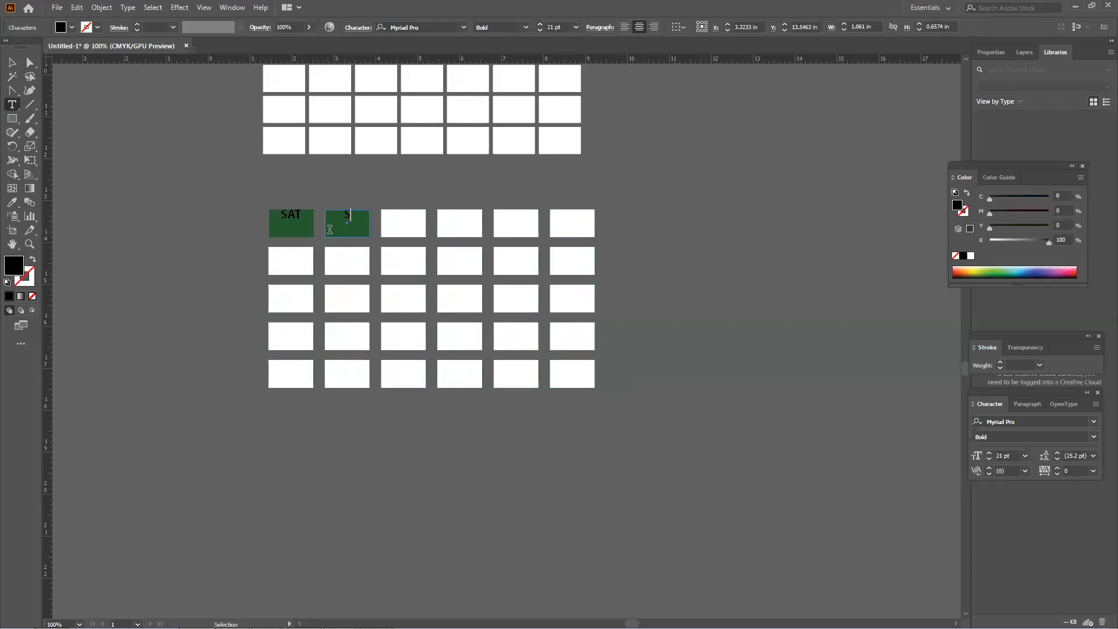
type("UN")
left_click(13, 62)
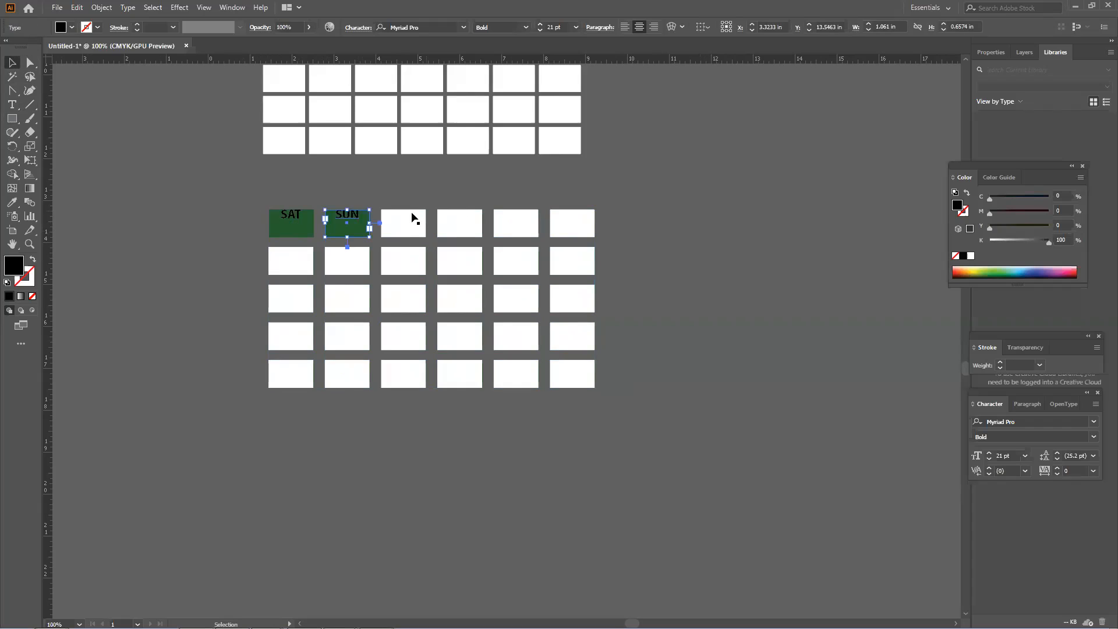
Turn the third white cell of the top row into area type reading MON
left_click(410, 221)
left_click(13, 105)
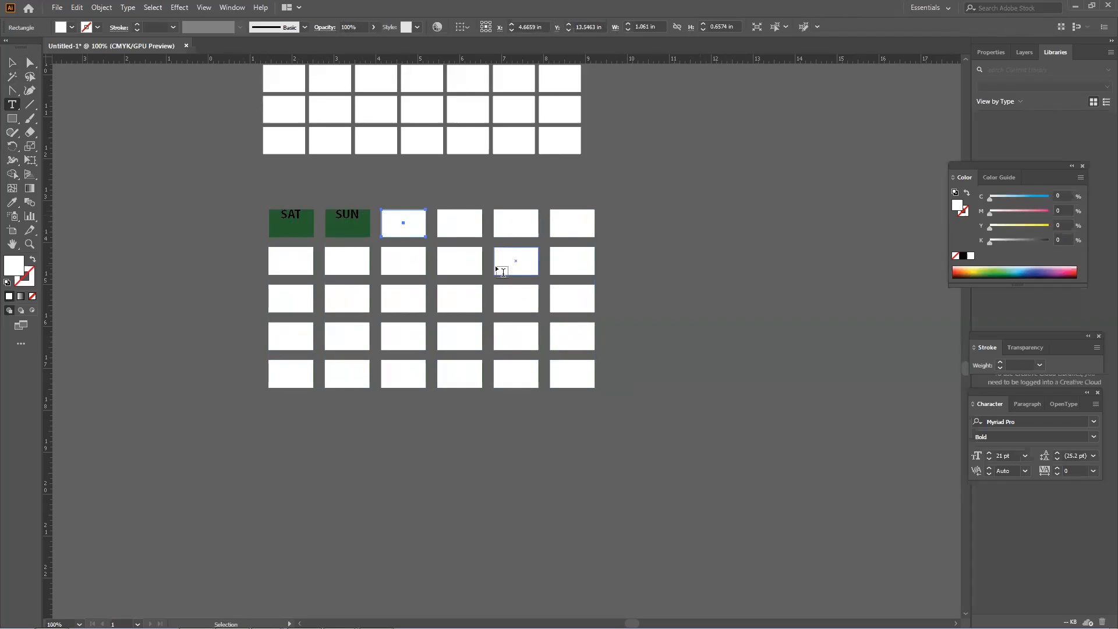
left_click(391, 216)
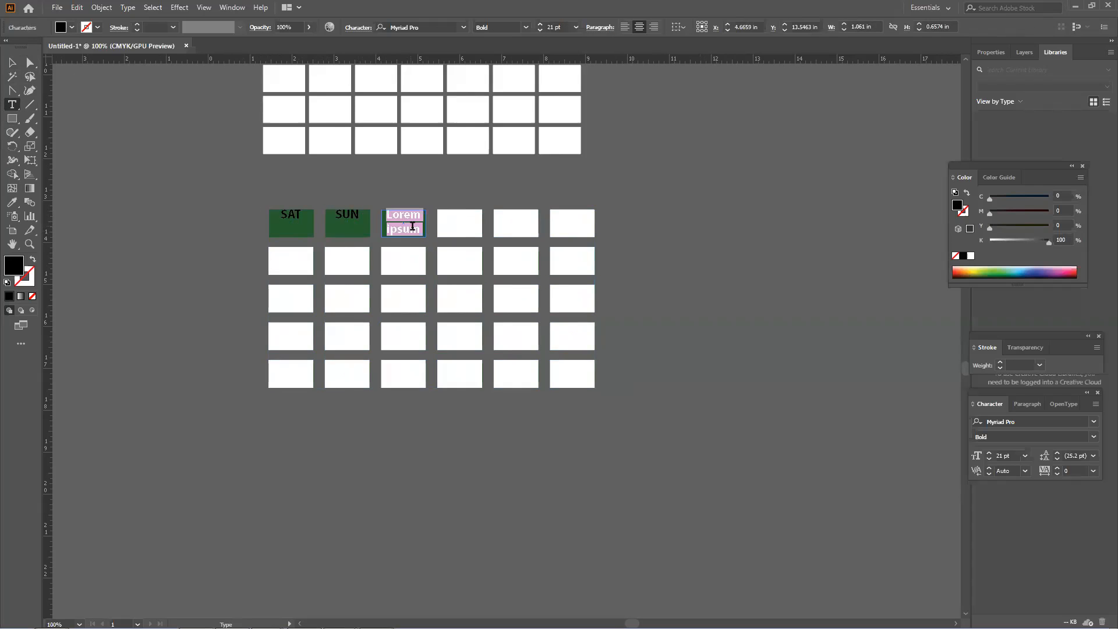
type("MO")
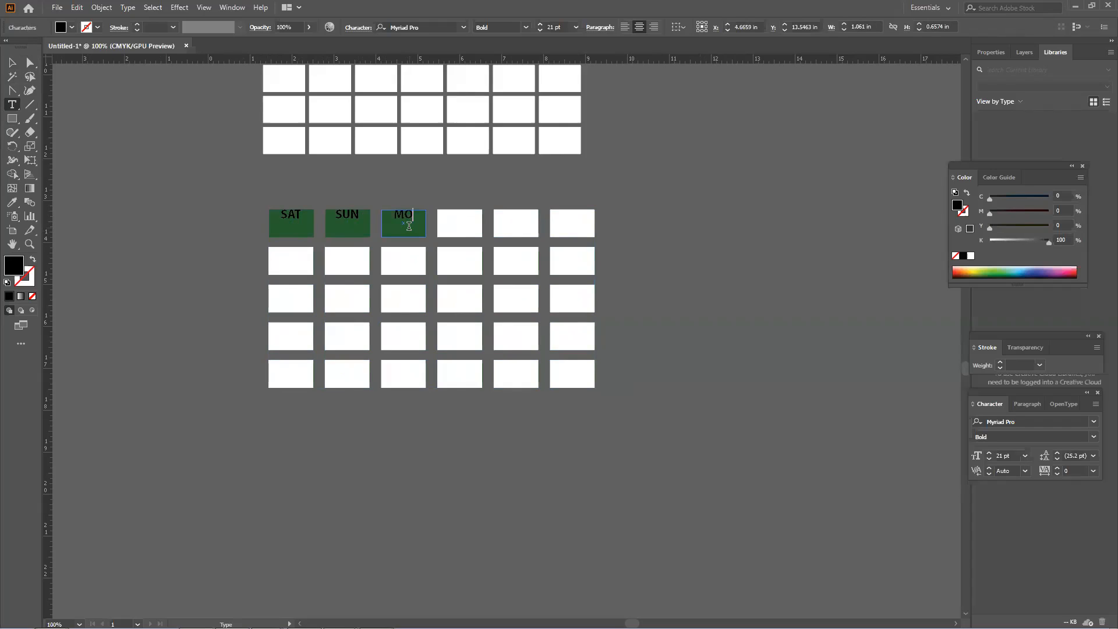
type("N")
left_click(10, 62)
left_click(270, 190)
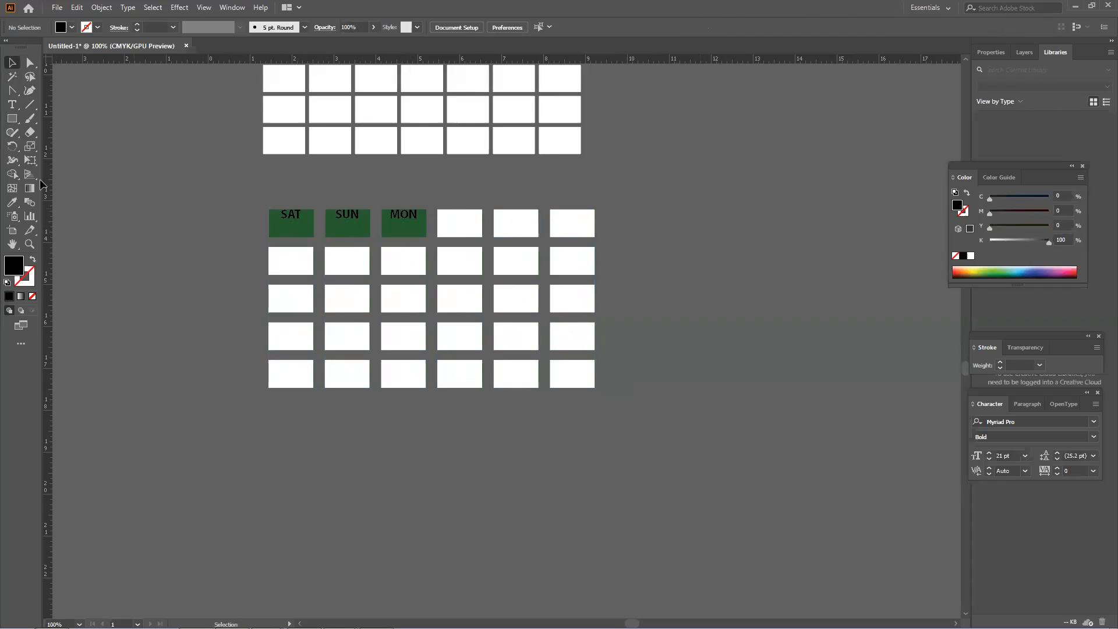
Turn the fourth white cell of the top row into area type, keeping the placeholder text
left_click(459, 219)
left_click(12, 105)
left_click(442, 211)
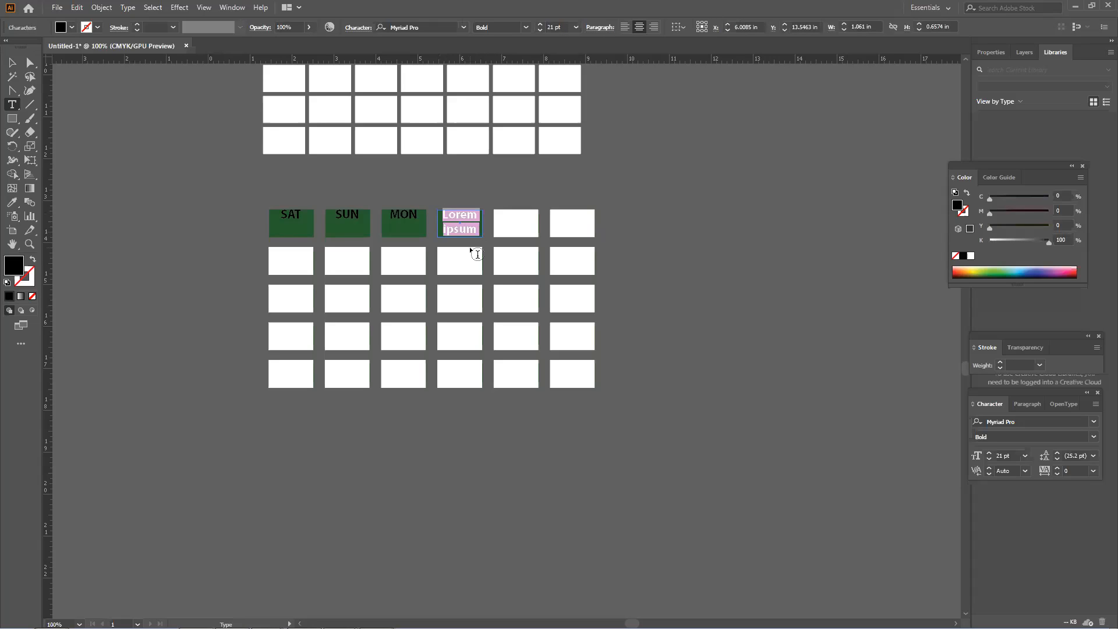
left_click(10, 58)
left_click(253, 233)
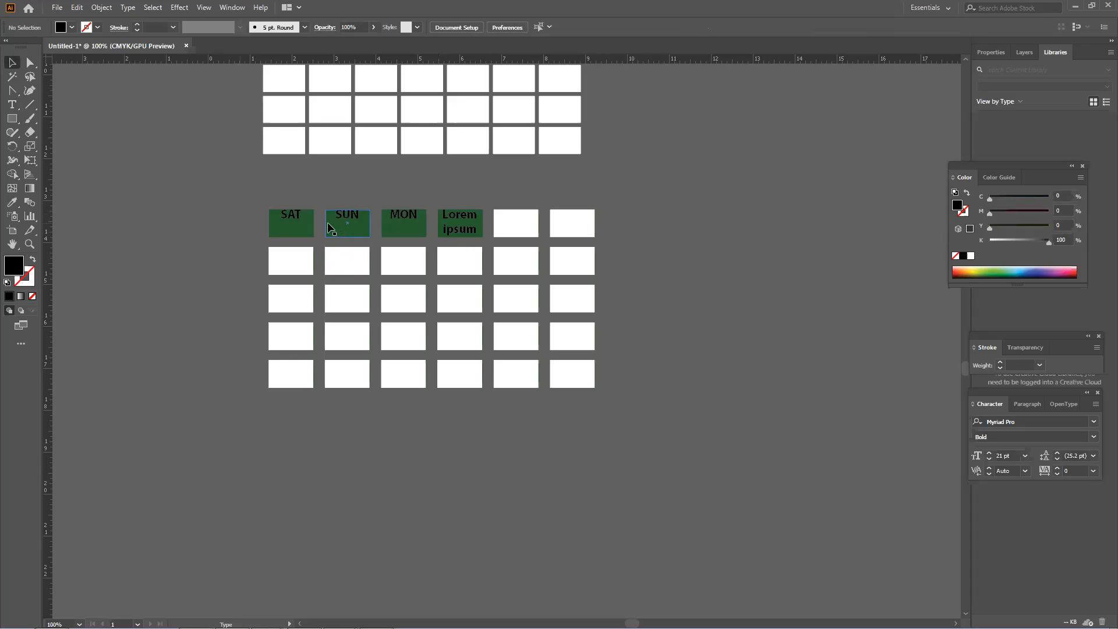